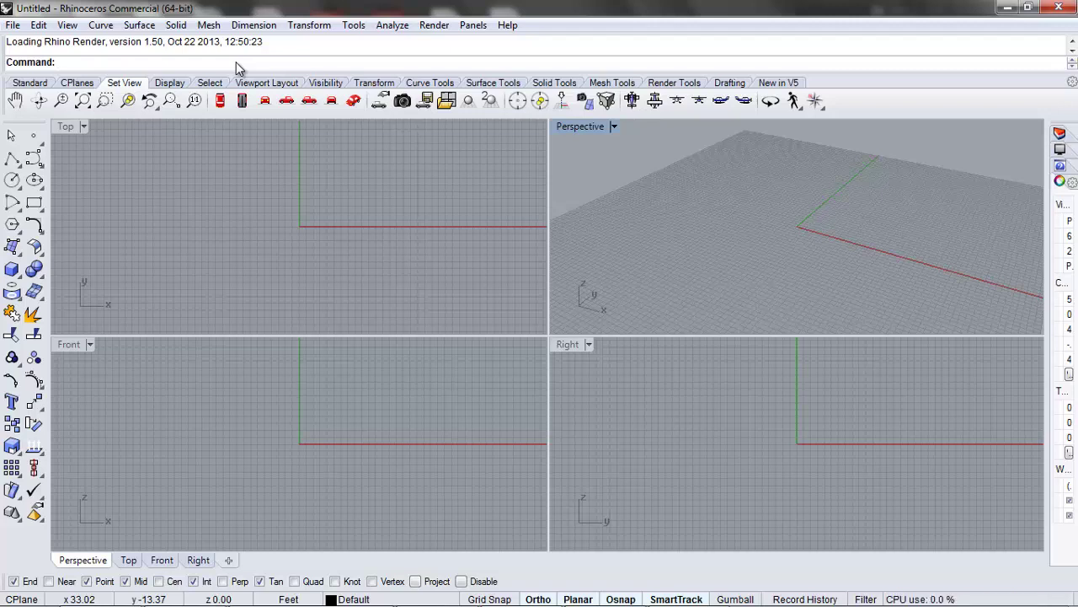
# Launch Grasshopper from the Rhino command line.
pyautogui.write('Grassho')
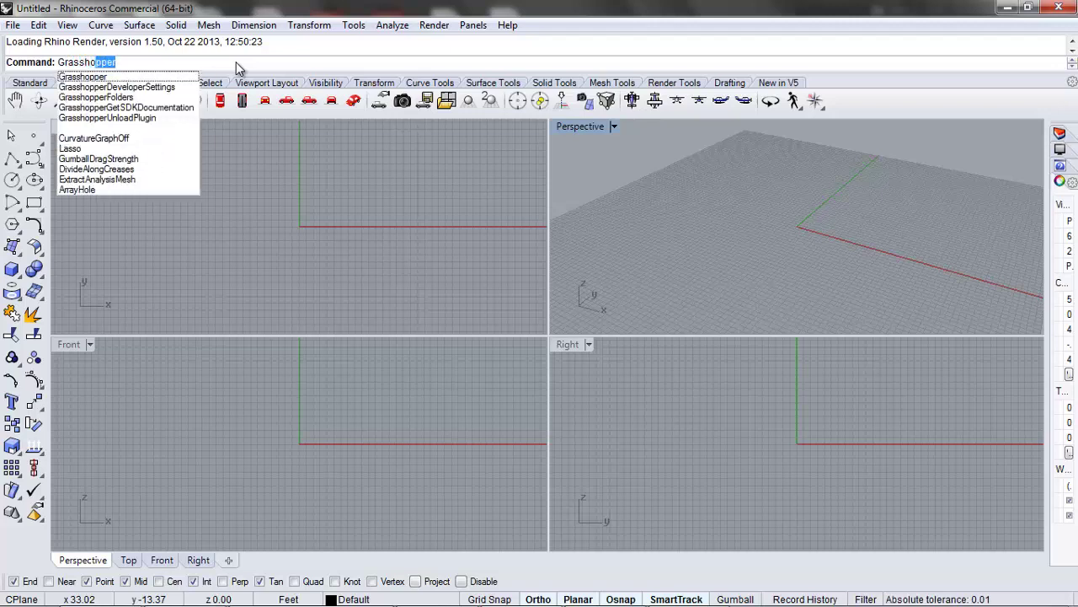
pyautogui.write('pper')
pyautogui.press('Return')
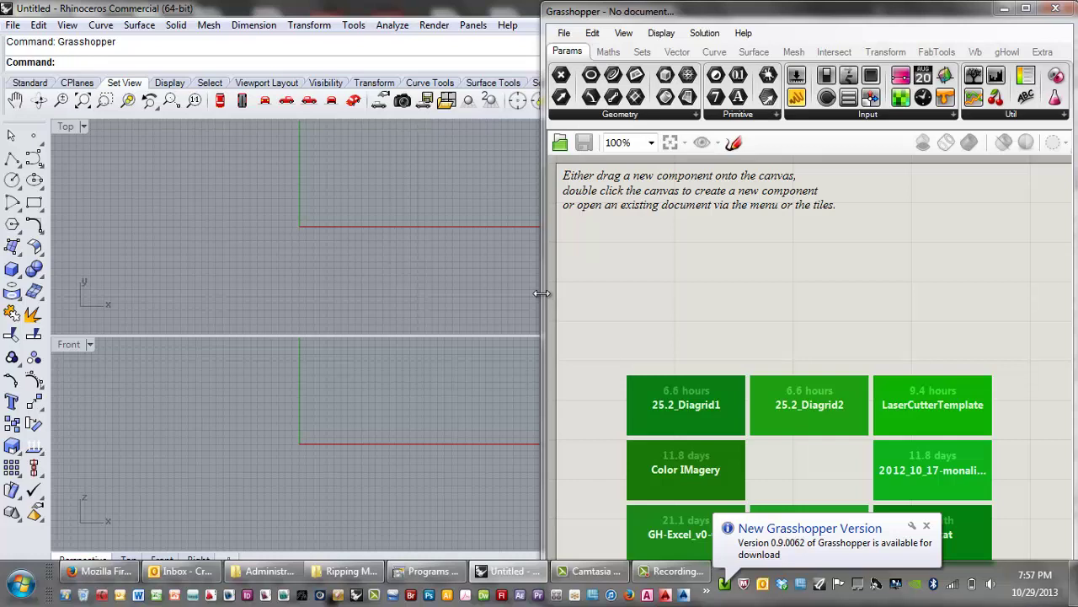
# Tile the two windows side by side, with Rhino filling the left half of the screen and Grasshopper the right half.
pyautogui.click(834, 300)
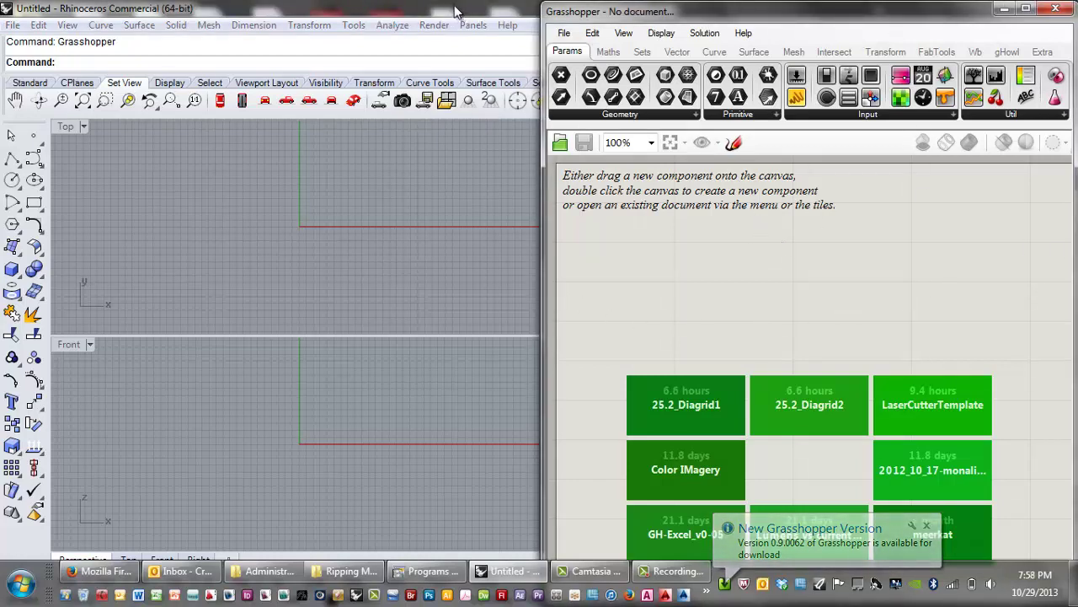
pyautogui.moveTo(679, 7); pyautogui.dragTo(339, 3)
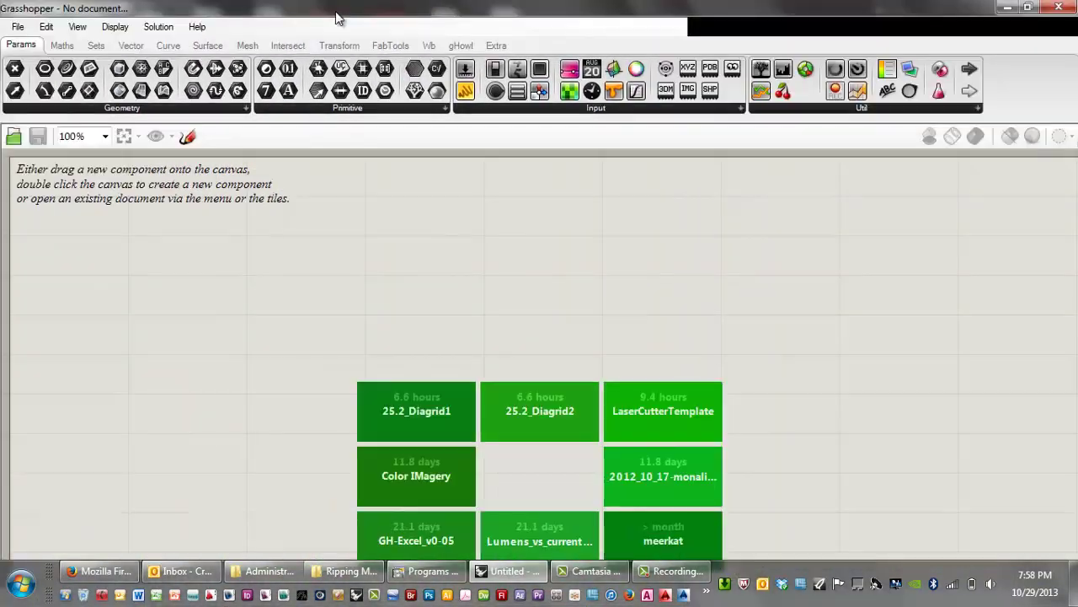
pyautogui.click(1027, 6)
pyautogui.moveTo(483, 17); pyautogui.dragTo(1077, 15)
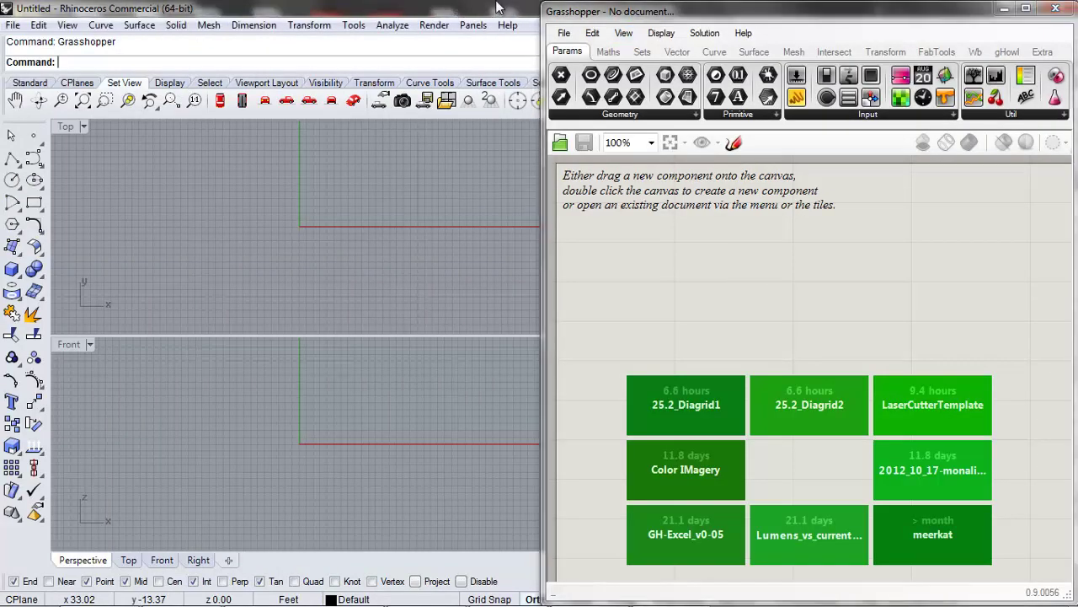
pyautogui.moveTo(495, 8); pyautogui.dragTo(0, 40)
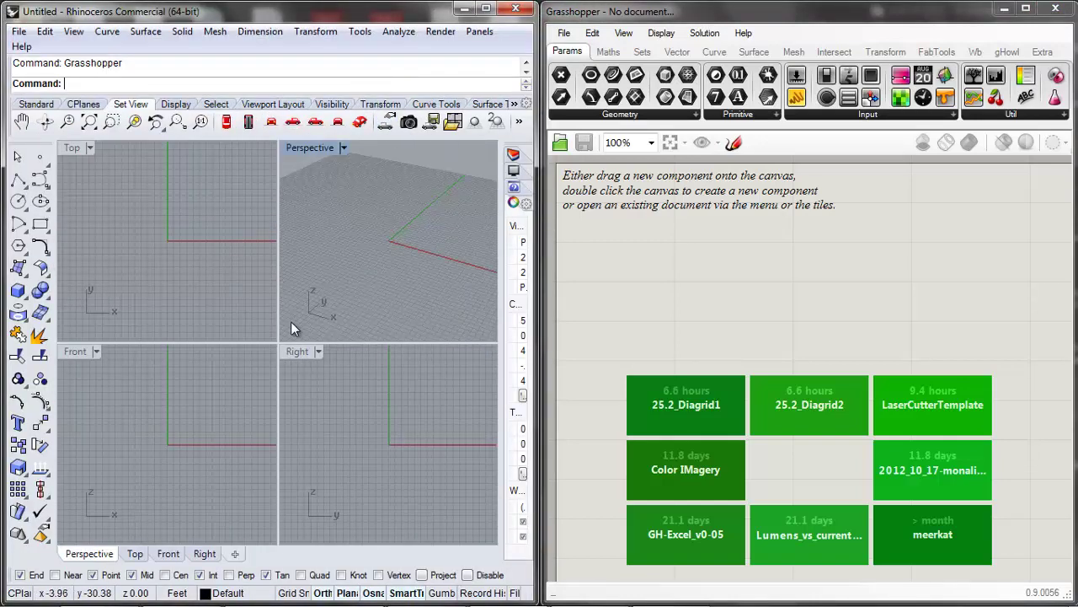
# Enlarge the Perspective viewport so it fills Rhino's whole viewport area.
pyautogui.moveTo(277, 344); pyautogui.dragTo(33, 566)
pyautogui.scroll(-6, 302, 365)
pyautogui.moveTo(304, 367); pyautogui.dragTo(333, 352, button='right')
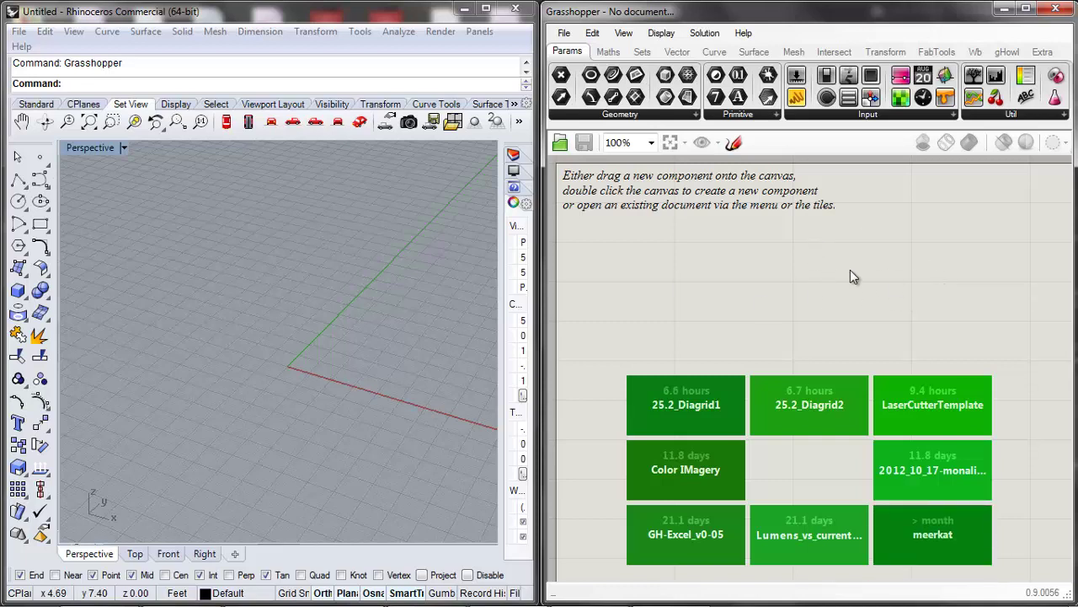
# Create a new, empty Grasshopper document.
pyautogui.scroll(-5, 736, 318)
pyautogui.scroll(-2, 748, 312)
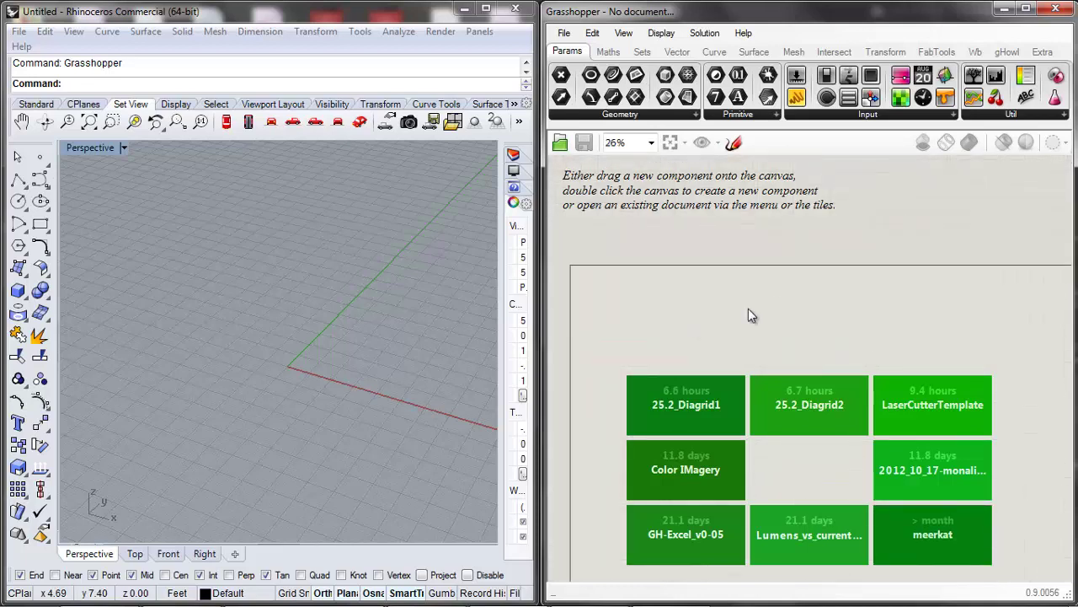
pyautogui.doubleClick(706, 318)
pyautogui.click(564, 33)
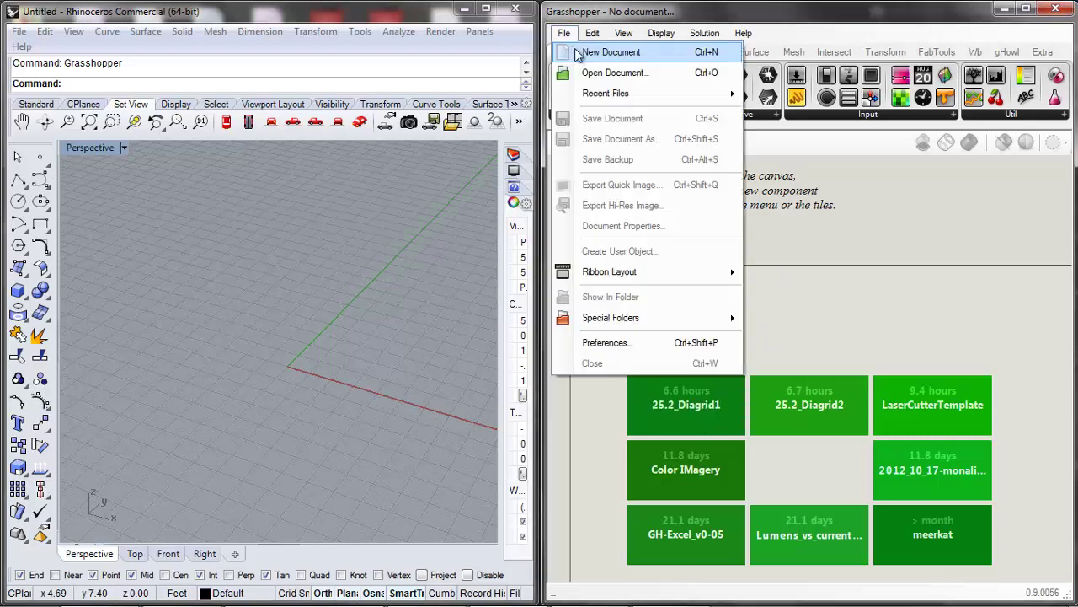
pyautogui.click(595, 50)
pyautogui.scroll(1, 811, 363)
pyautogui.scroll(-11, 712, 304)
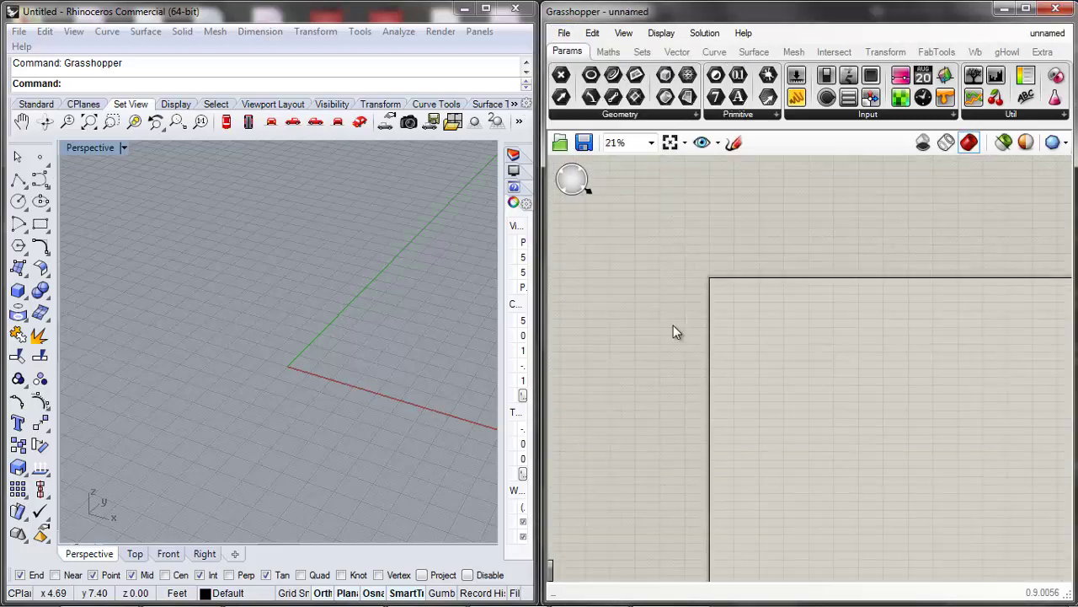
pyautogui.scroll(8, 721, 354)
pyautogui.scroll(-8, 674, 337)
pyautogui.scroll(11, 712, 274)
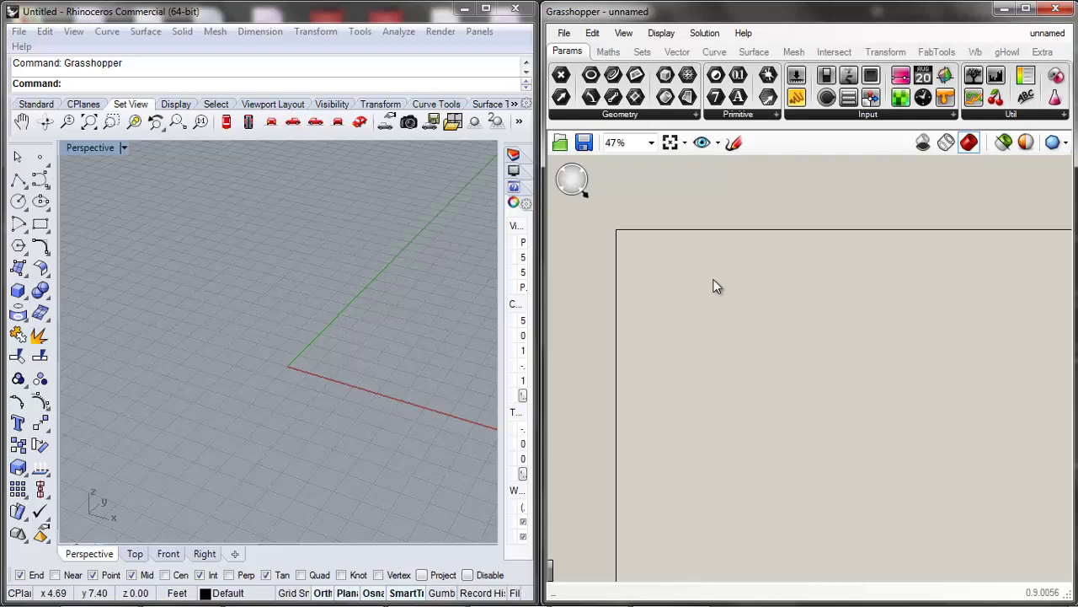
# Draw a roughly cubic box near the origin in Rhino's Perspective viewport with the Box command.
pyautogui.click(156, 83)
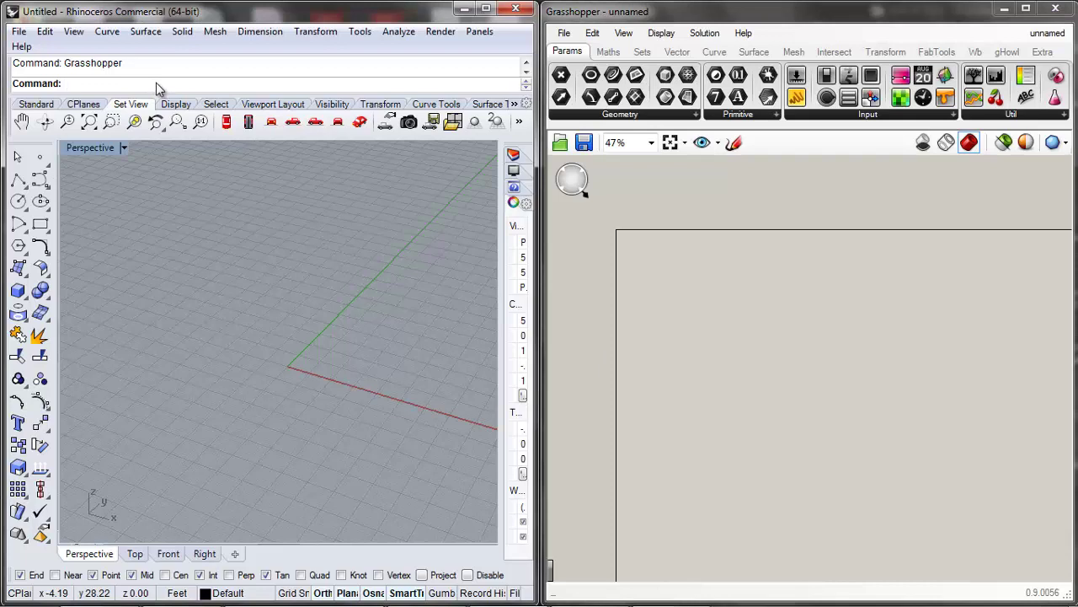
pyautogui.write('box')
pyautogui.press('Return')
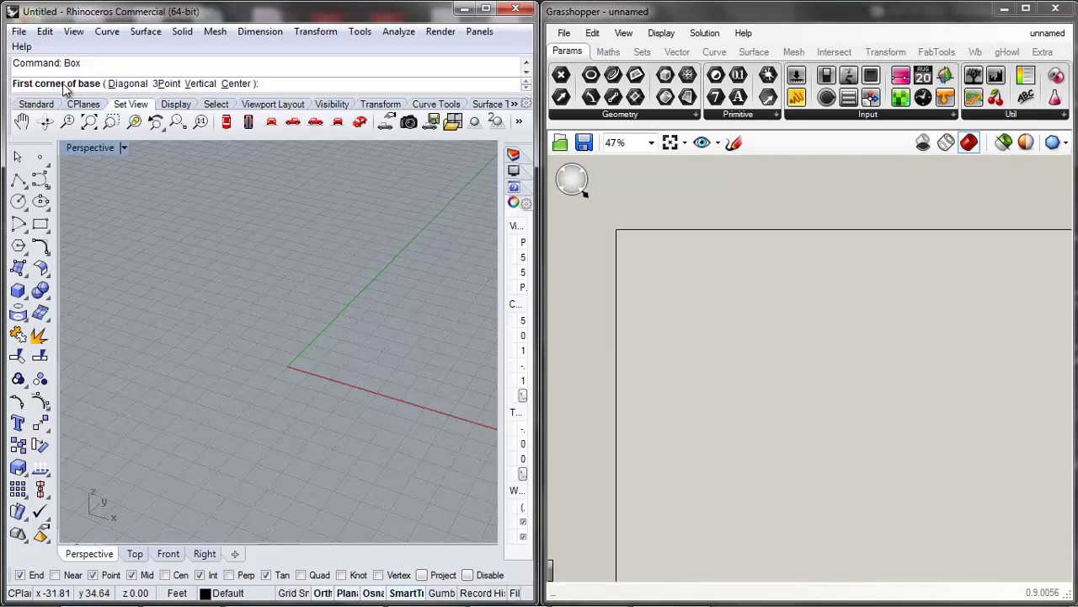
pyautogui.click(286, 341)
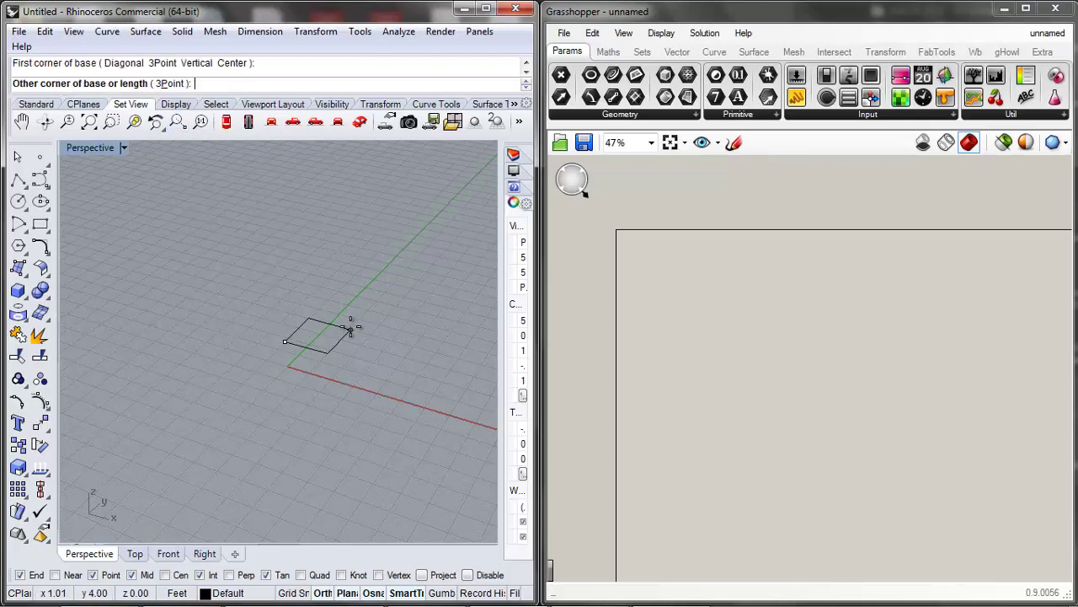
pyautogui.click(454, 304)
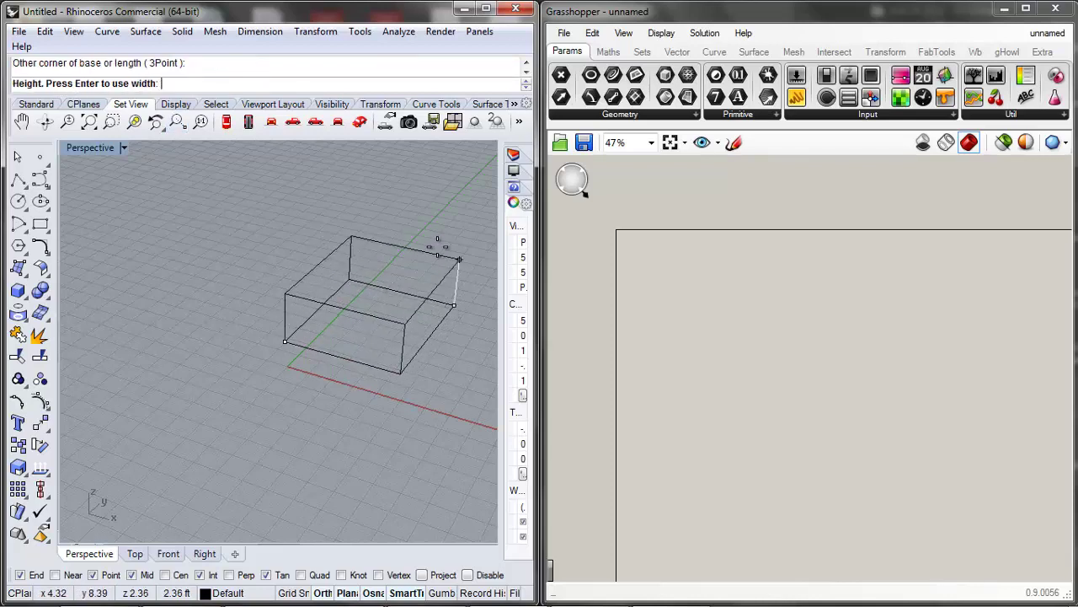
pyautogui.click(445, 191)
pyautogui.scroll(2, 366, 235)
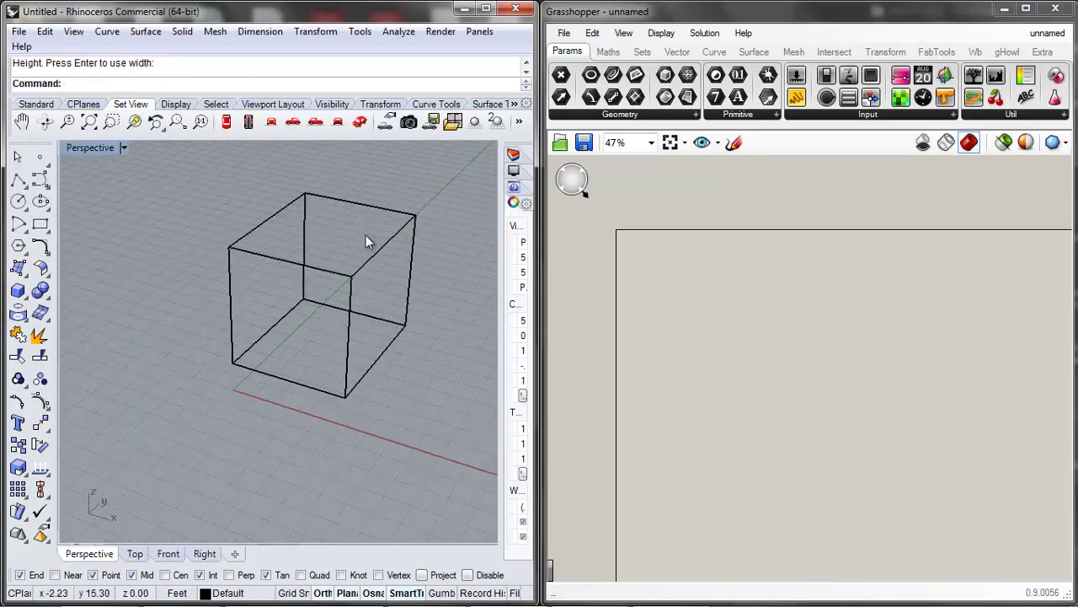
# Select the box in the Perspective viewport and delete it.
pyautogui.moveTo(424, 187); pyautogui.dragTo(337, 278)
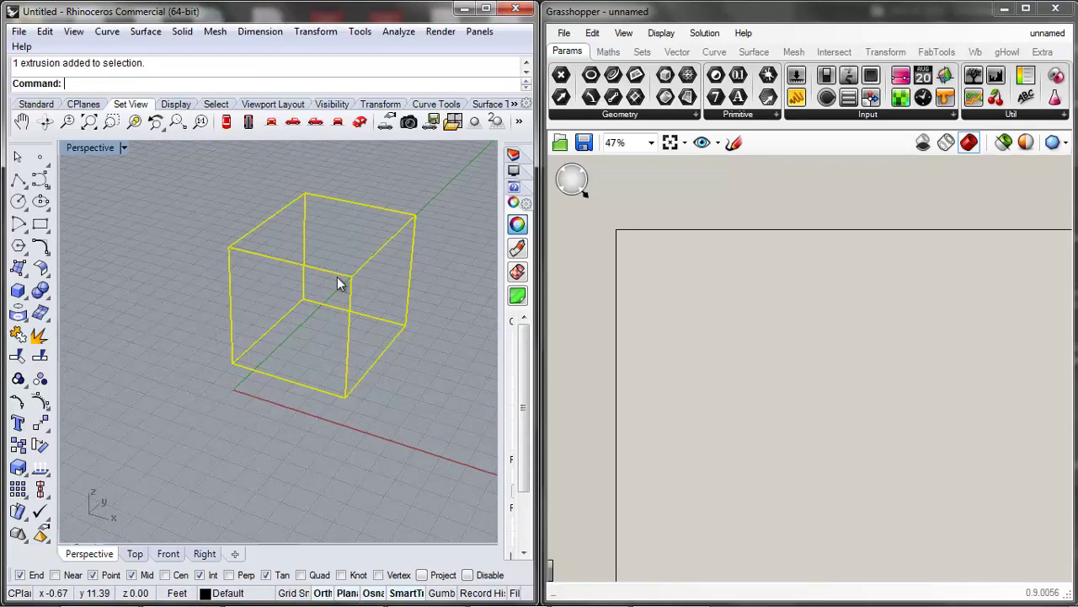
pyautogui.click(215, 254)
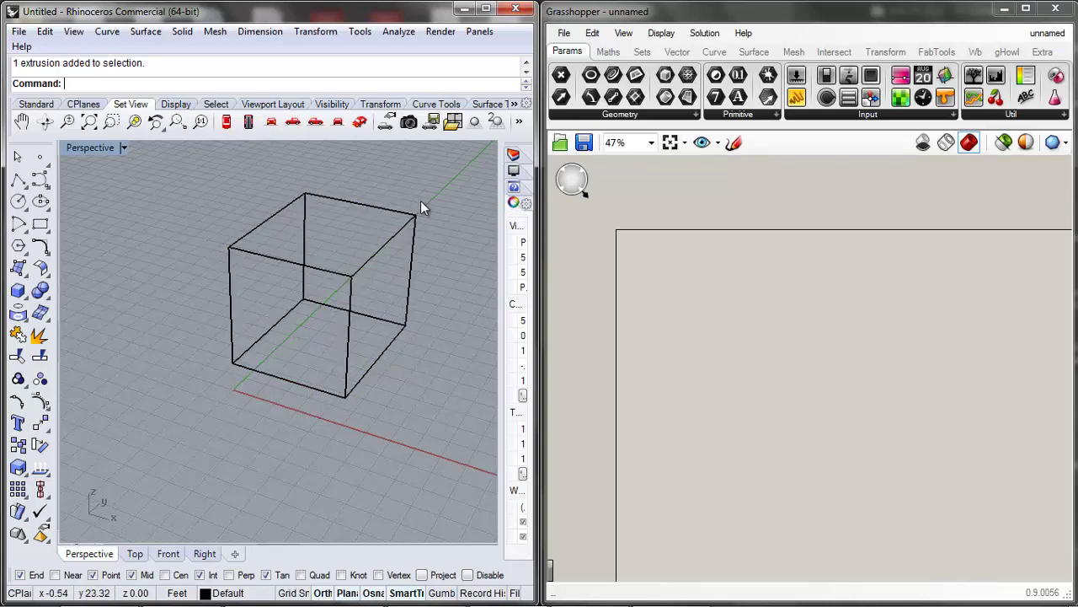
pyautogui.click(377, 250)
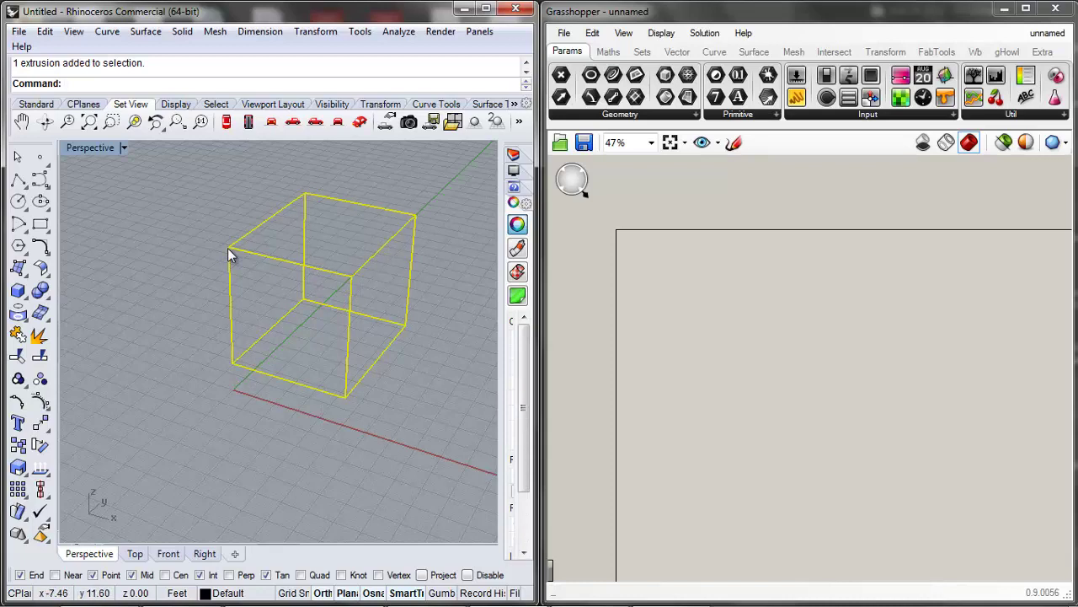
pyautogui.press('Delete')
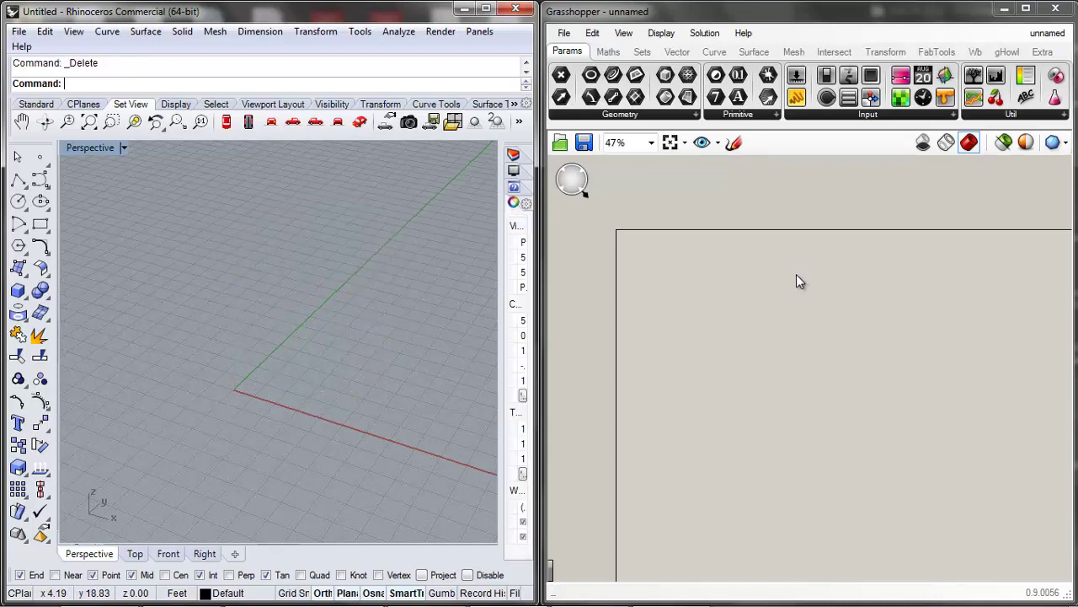
# Search the Grasshopper components for box and place a Box 2Pt component near the canvas's upper-left corner.
pyautogui.scroll(3, 646, 252)
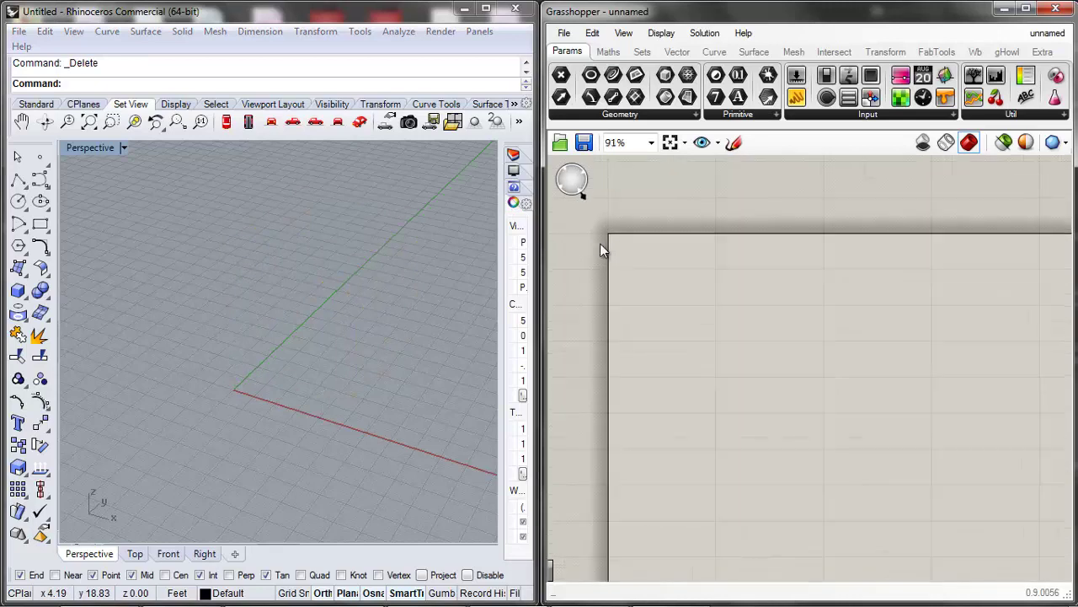
pyautogui.scroll(2, 603, 250)
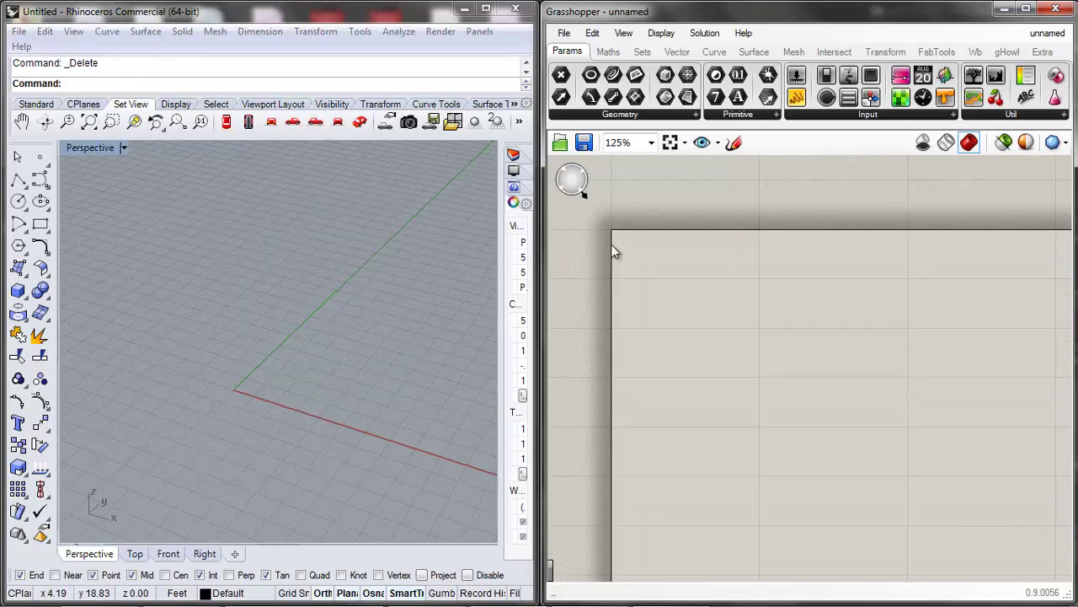
pyautogui.scroll(-3, 1014, 285)
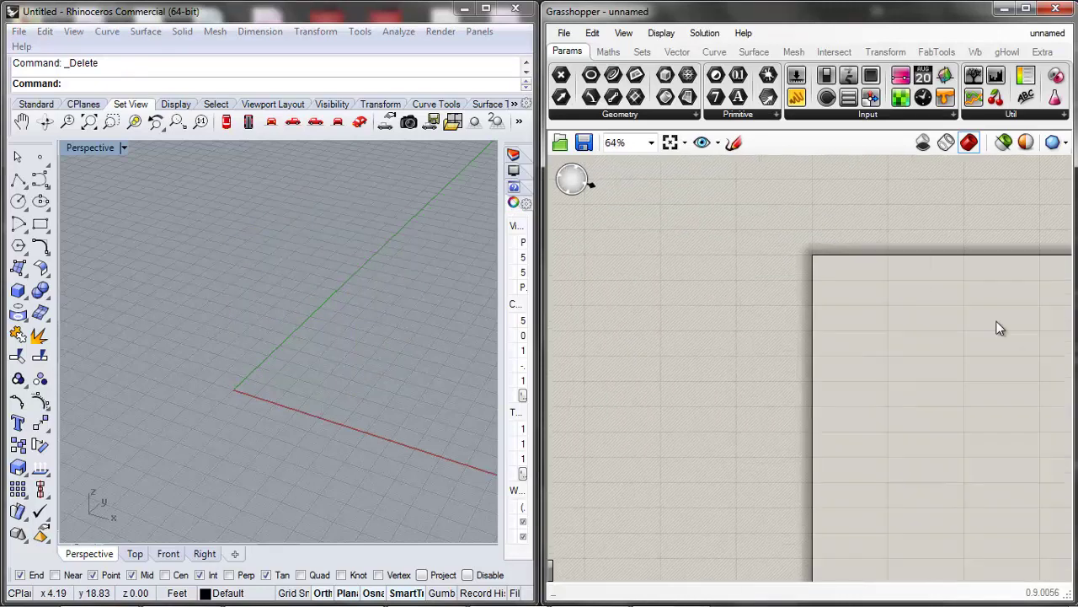
pyautogui.scroll(4, 947, 257)
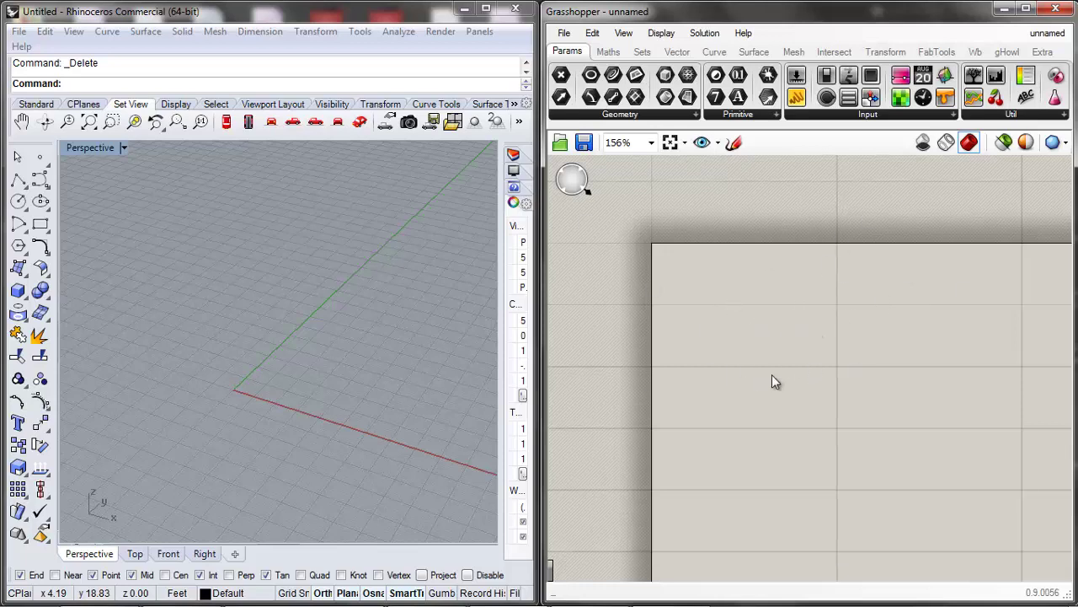
pyautogui.doubleClick(747, 329)
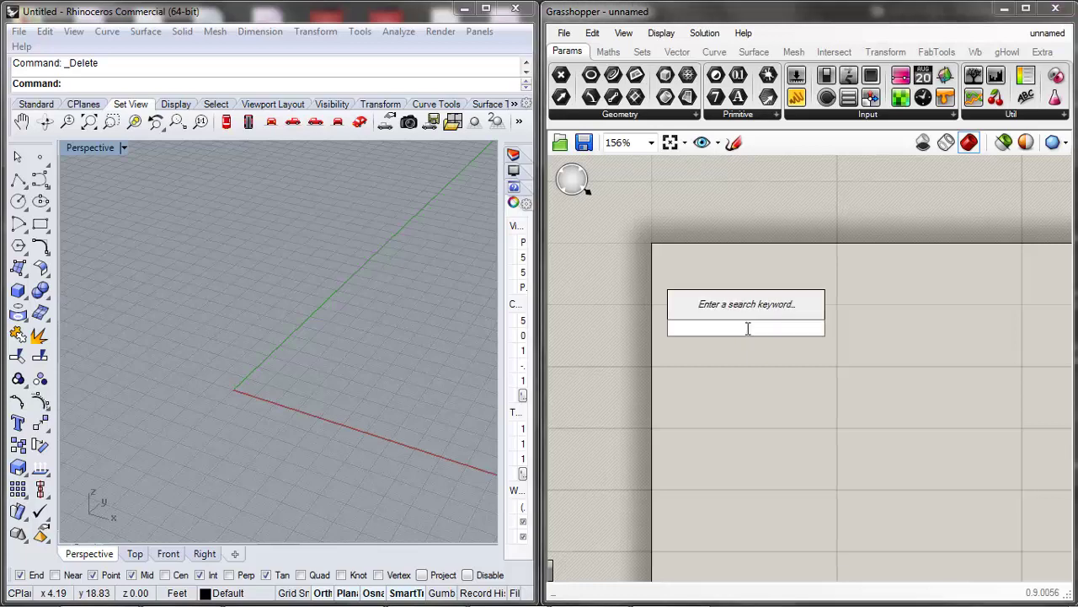
pyautogui.write('box')
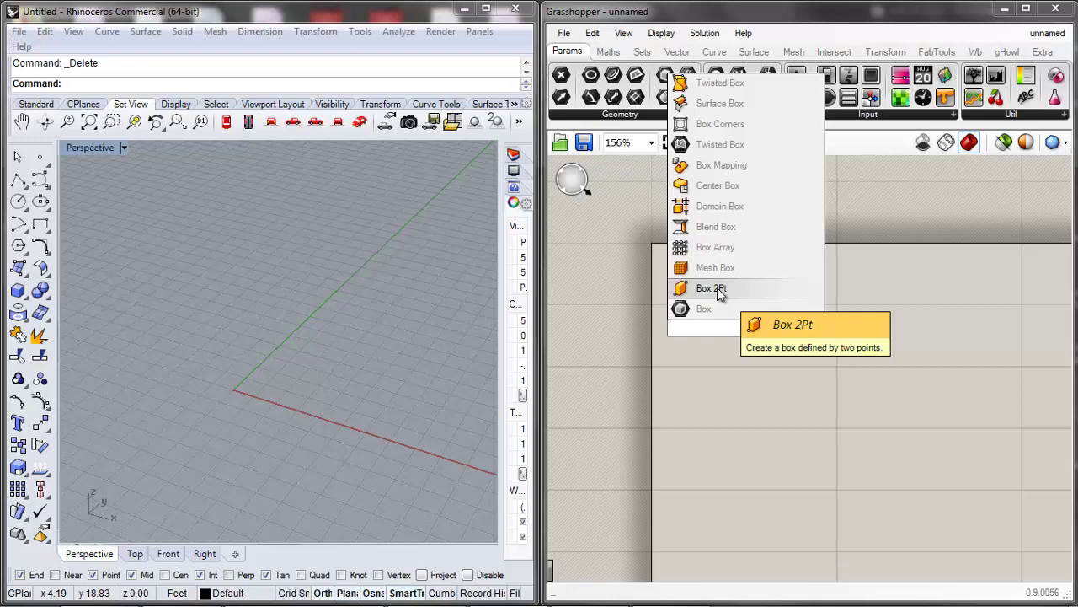
pyautogui.click(719, 291)
pyautogui.moveTo(750, 333); pyautogui.dragTo(789, 320)
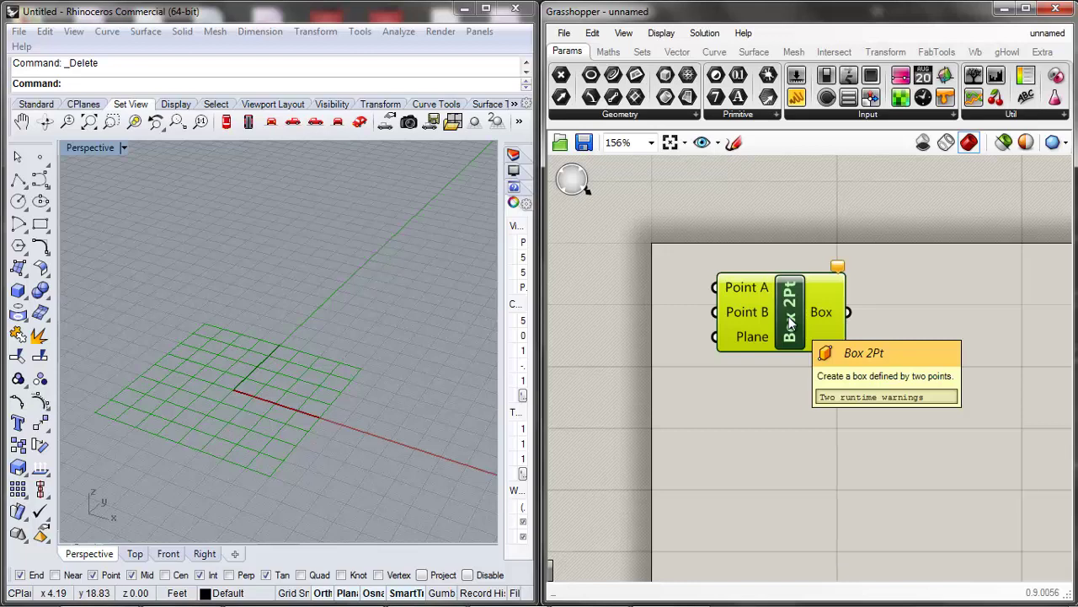
# Open the help for the Box 2Pt component, review its input and output parameters, and close the help.
pyautogui.rightClick(789, 321)
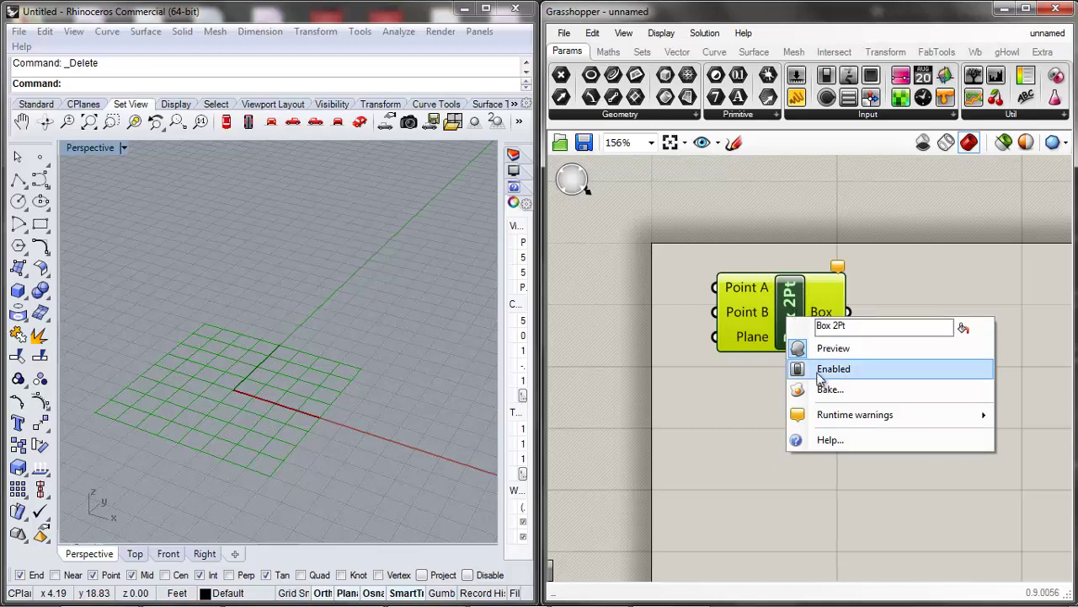
pyautogui.click(835, 445)
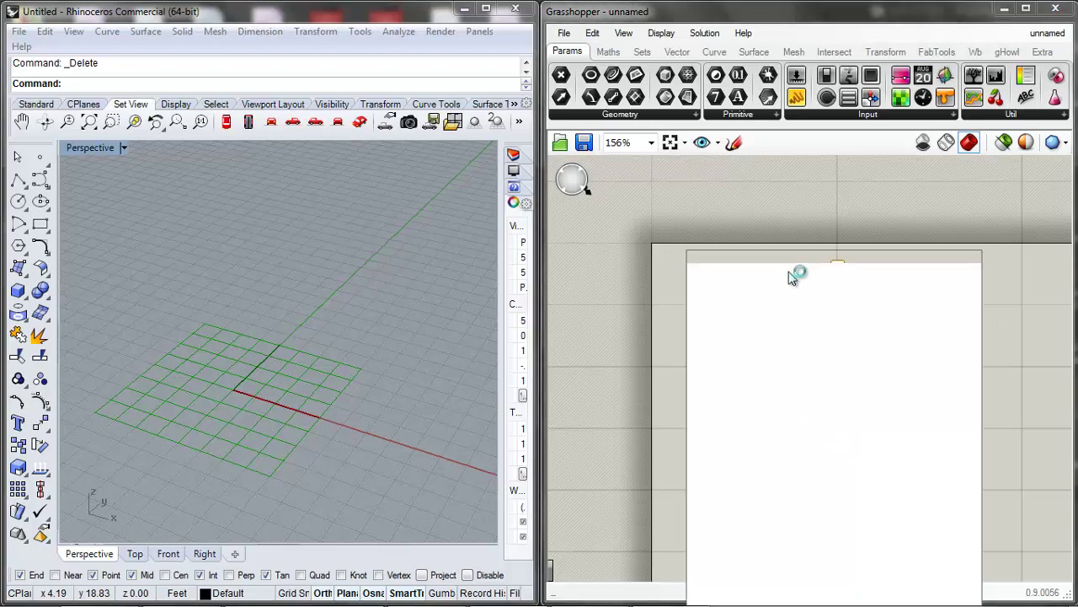
pyautogui.moveTo(794, 256); pyautogui.dragTo(785, 147)
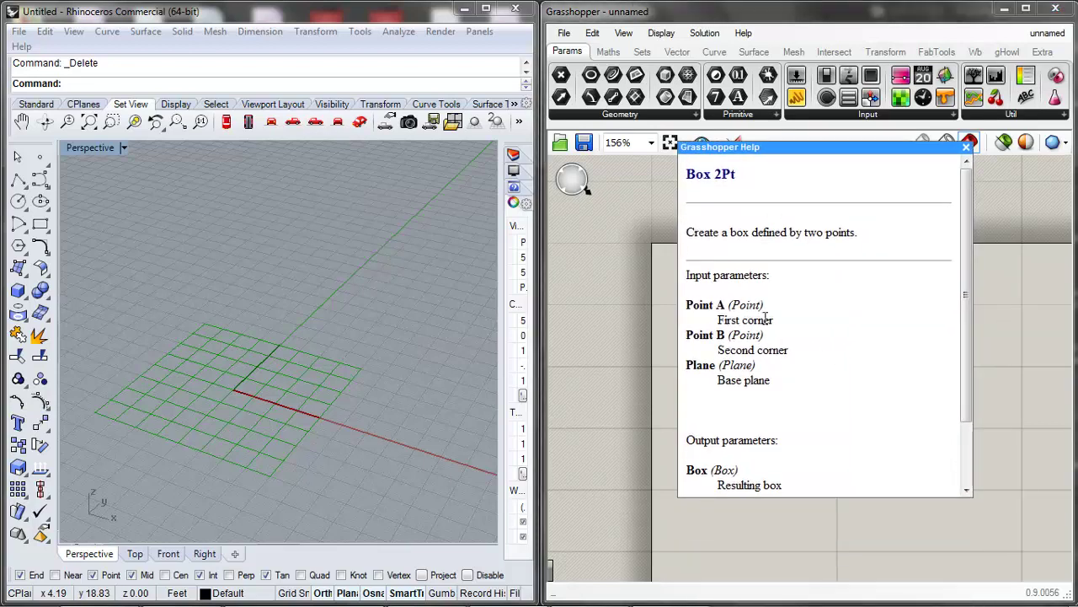
pyautogui.moveTo(688, 275); pyautogui.dragTo(777, 276)
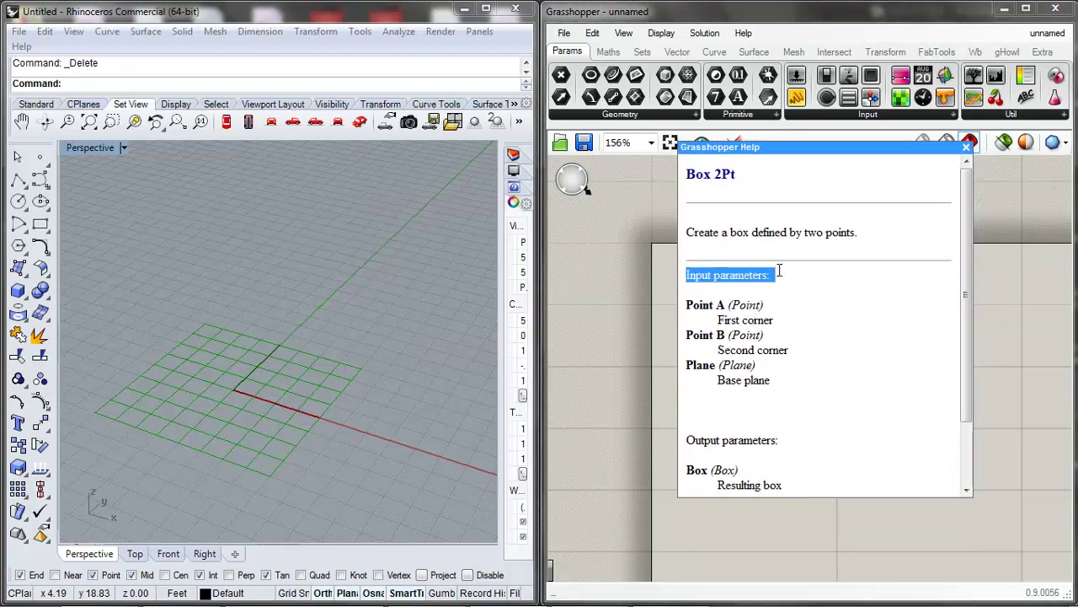
pyautogui.scroll(-3, 762, 354)
pyautogui.moveTo(779, 358); pyautogui.dragTo(686, 359)
pyautogui.click(966, 147)
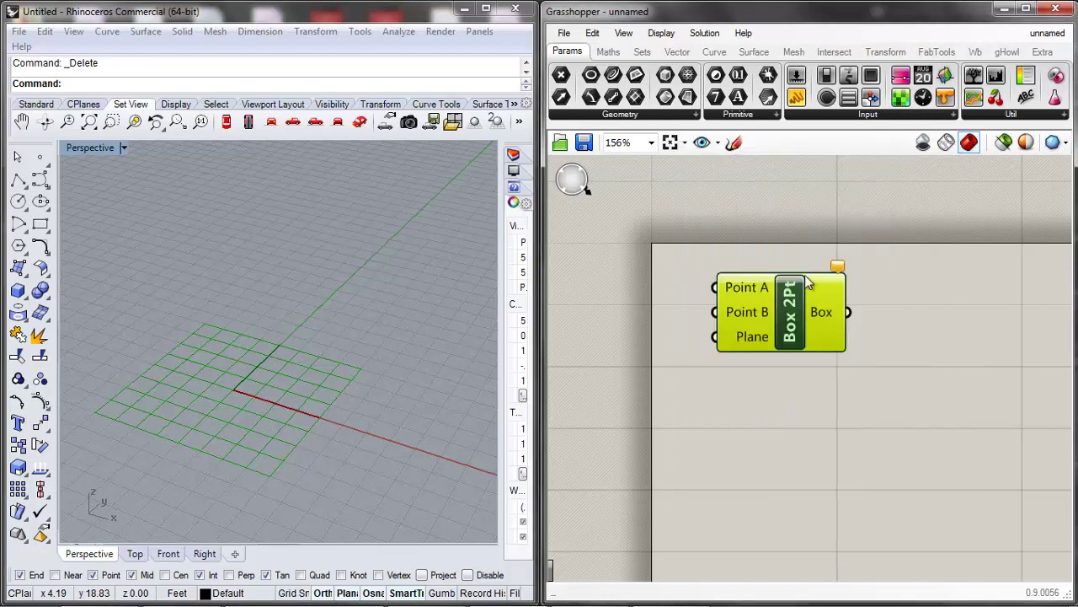
# Reopen the Box 2Pt component's help, examine the description of its Point A first-corner input, and close the help.
pyautogui.click(781, 257)
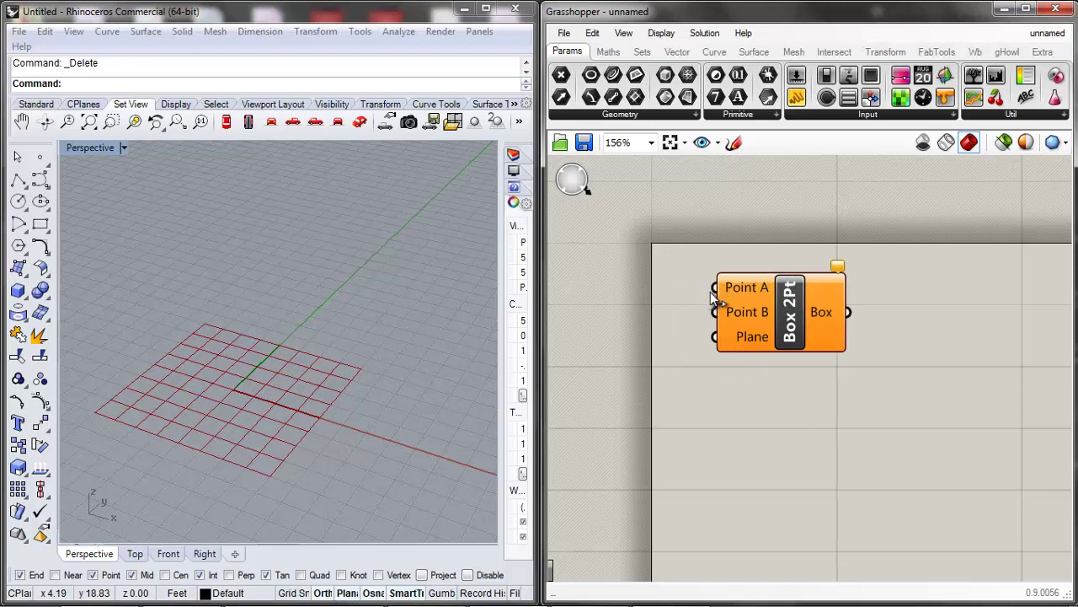
pyautogui.moveTo(715, 288); pyautogui.dragTo(684, 300)
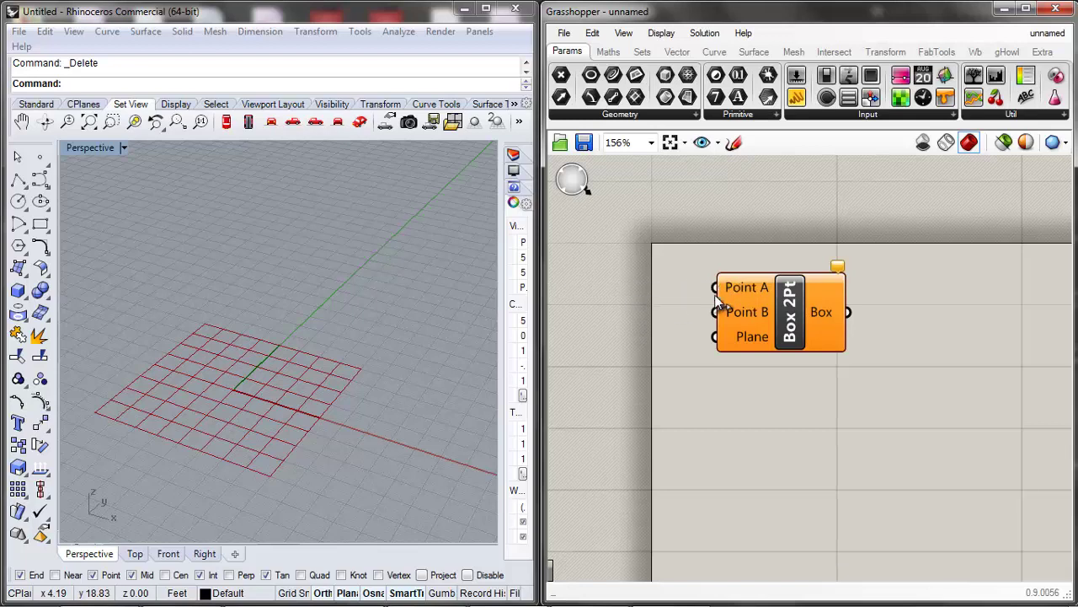
pyautogui.rightClick(781, 308)
pyautogui.rightClick(792, 316)
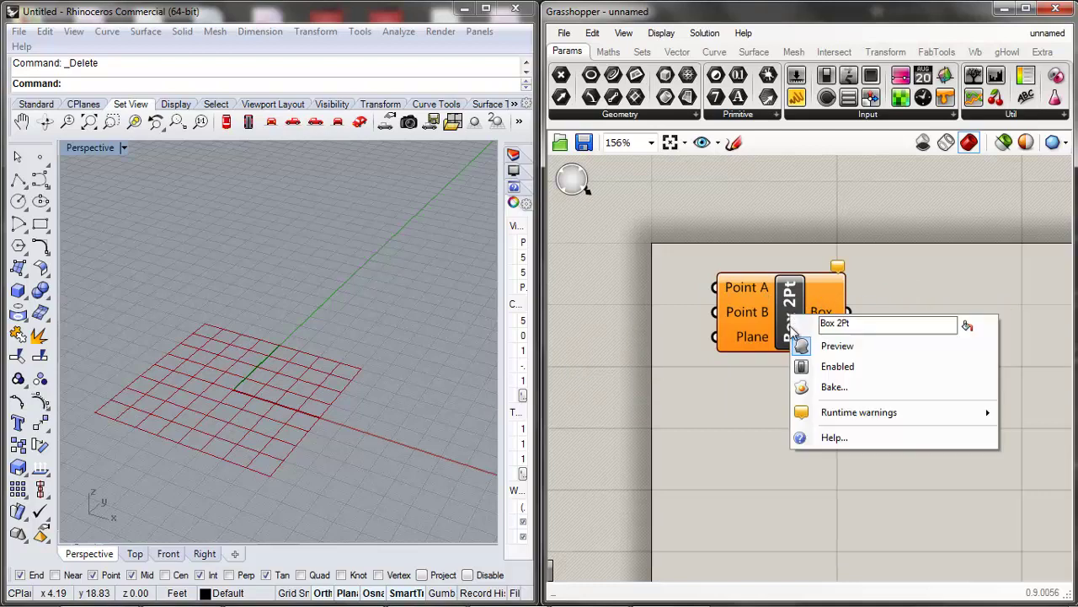
pyautogui.click(831, 439)
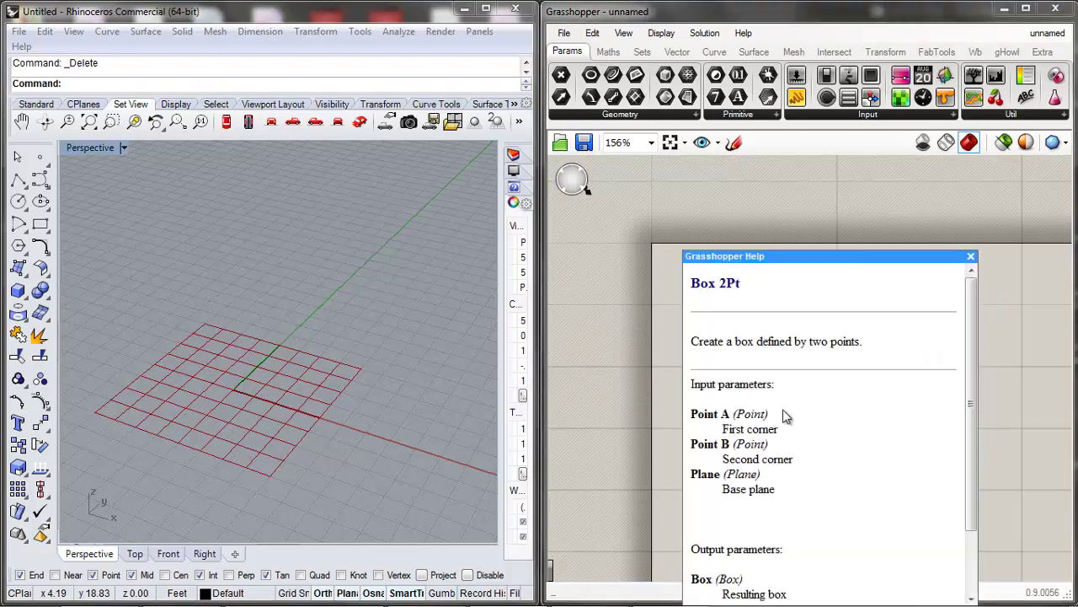
pyautogui.moveTo(758, 261); pyautogui.dragTo(797, 138)
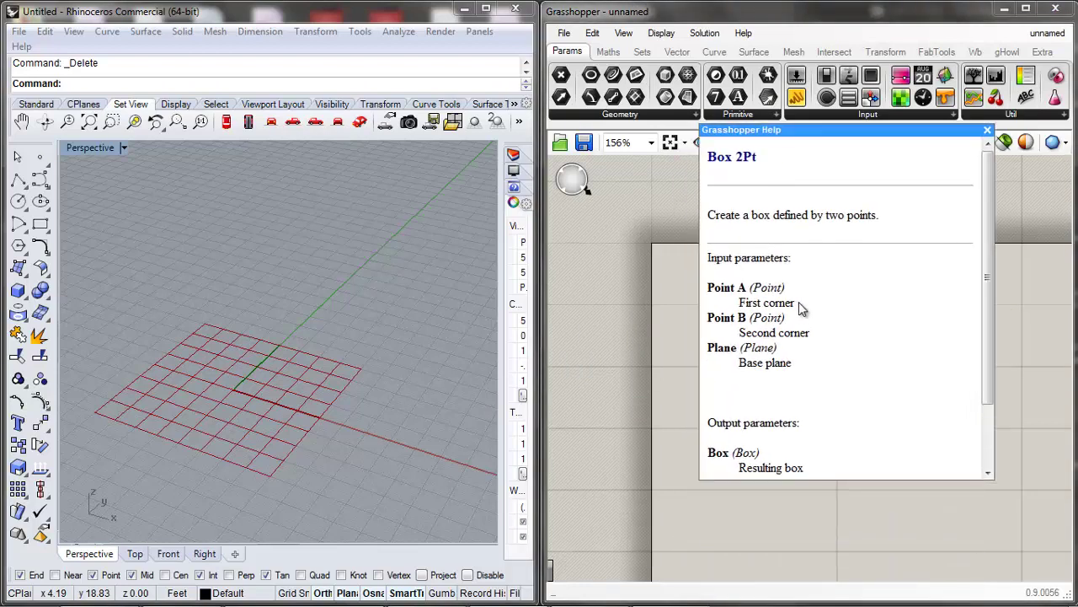
pyautogui.moveTo(797, 305); pyautogui.dragTo(720, 286)
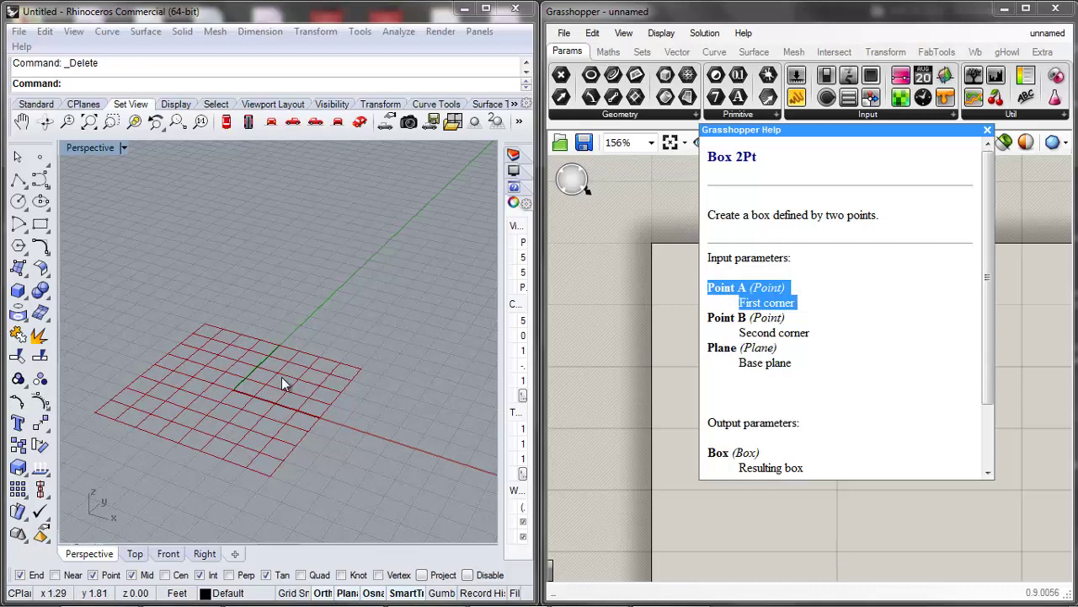
pyautogui.click(879, 333)
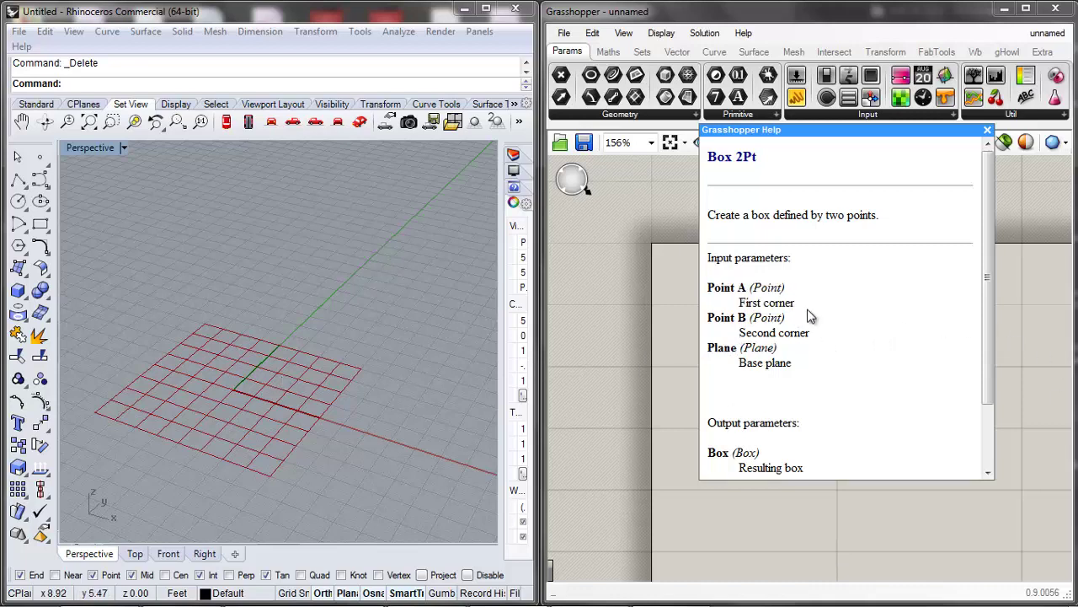
pyautogui.moveTo(810, 303); pyautogui.dragTo(689, 291)
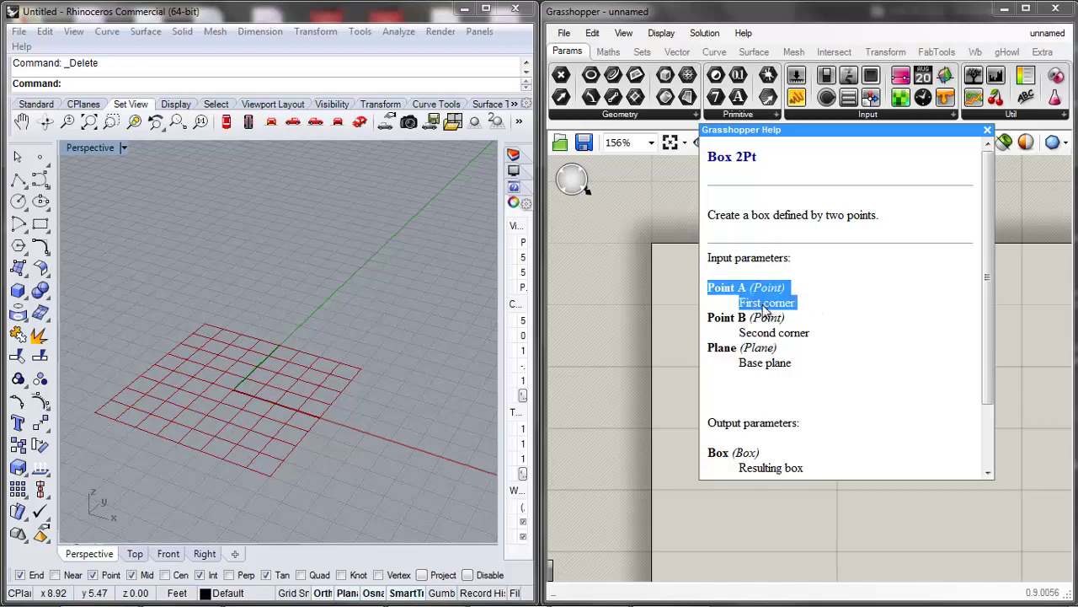
pyautogui.click(630, 347)
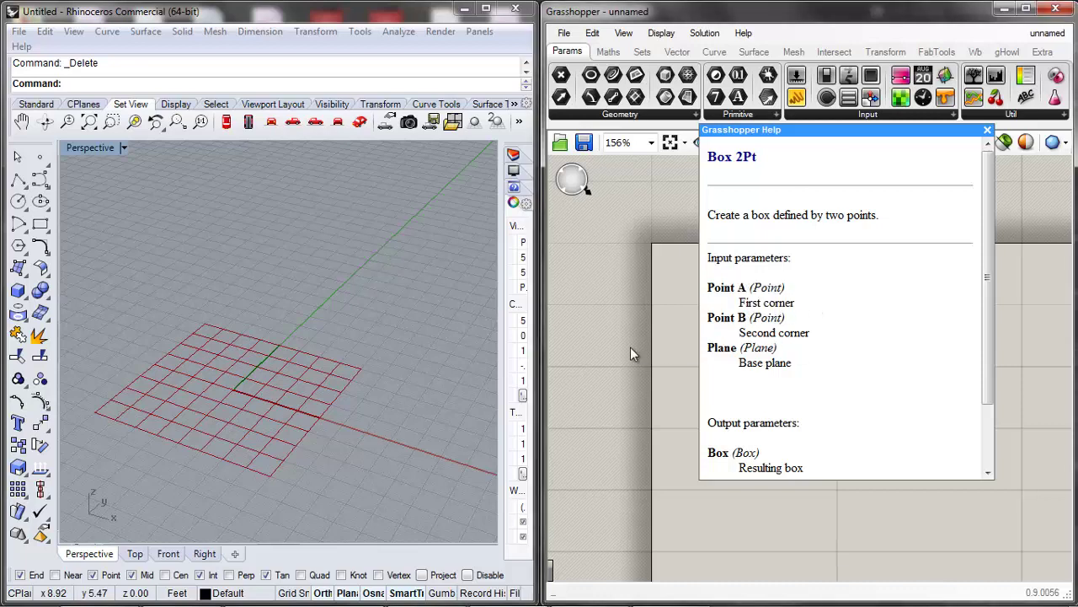
pyautogui.click(987, 130)
# Move the Box 2Pt component farther from the canvas's left edge, leaving free space on its input side.
pyautogui.moveTo(801, 321); pyautogui.dragTo(880, 261)
pyautogui.click(792, 368)
pyautogui.scroll(-4, 748, 361)
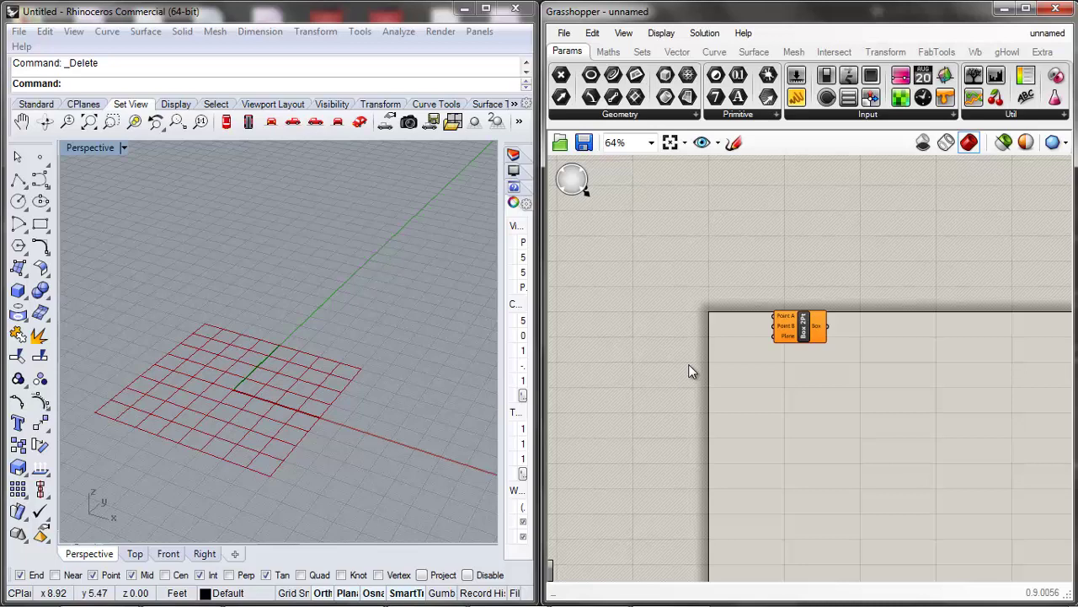
pyautogui.moveTo(801, 335); pyautogui.dragTo(899, 348)
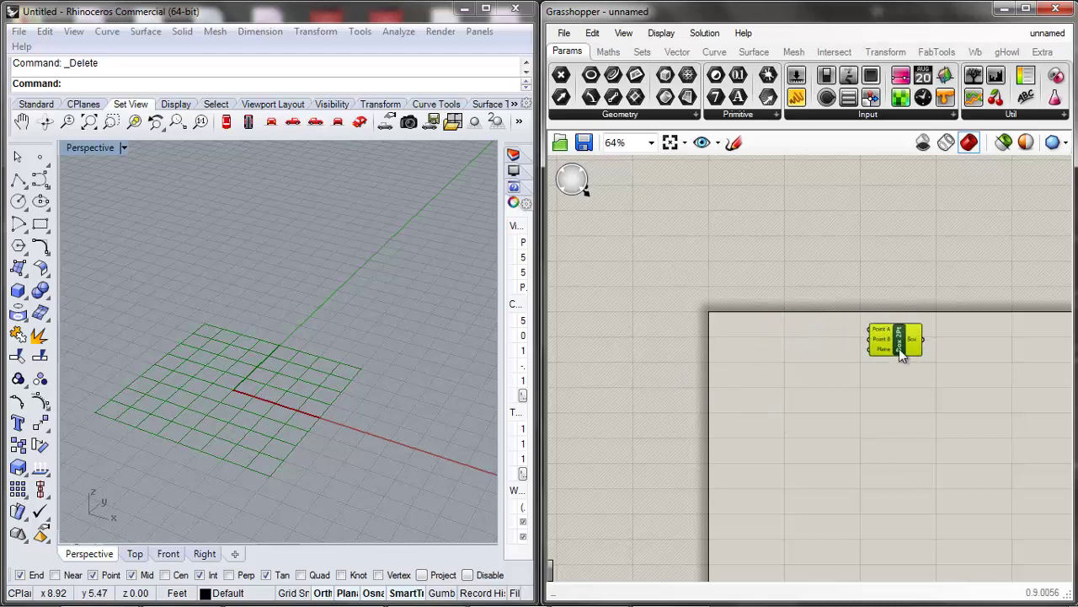
# Search the components for "onstruct" and place a Construct Point component on the input side of Box 2Pt.
pyautogui.doubleClick(766, 335)
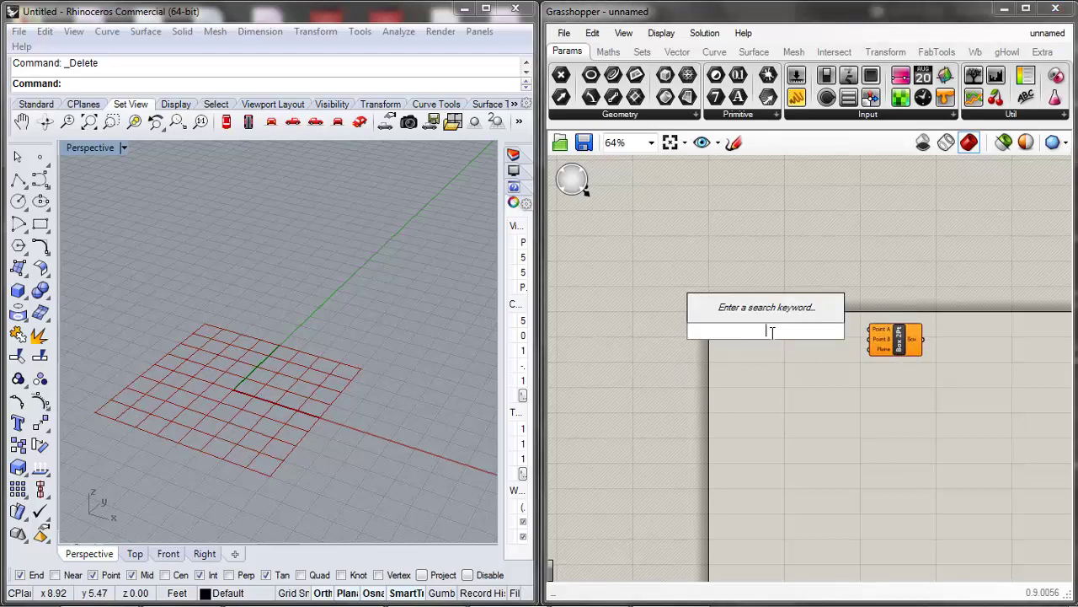
pyautogui.write('onstruct')
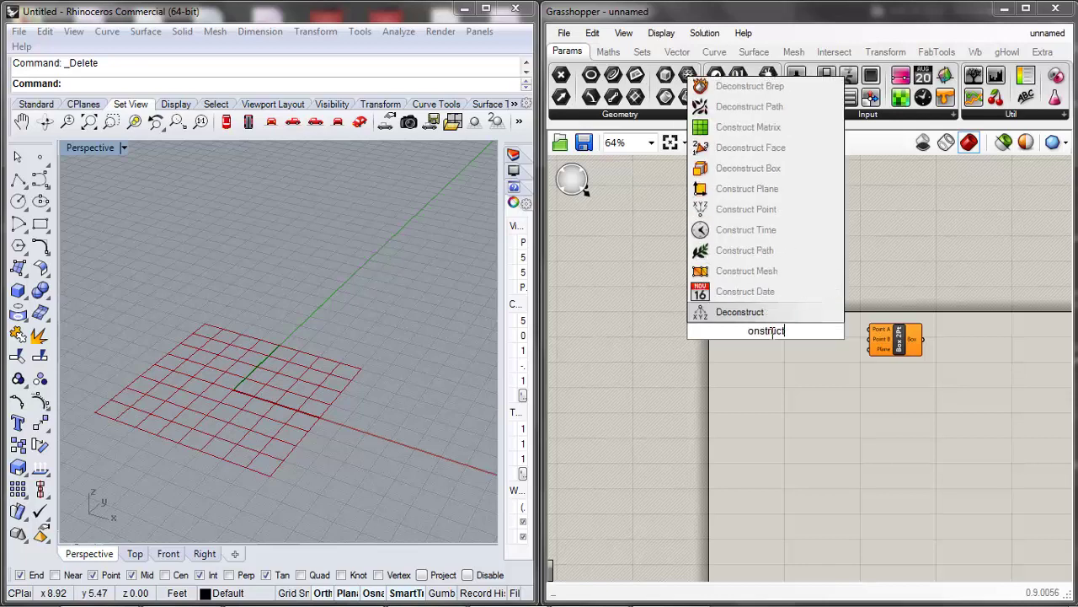
pyautogui.click(731, 209)
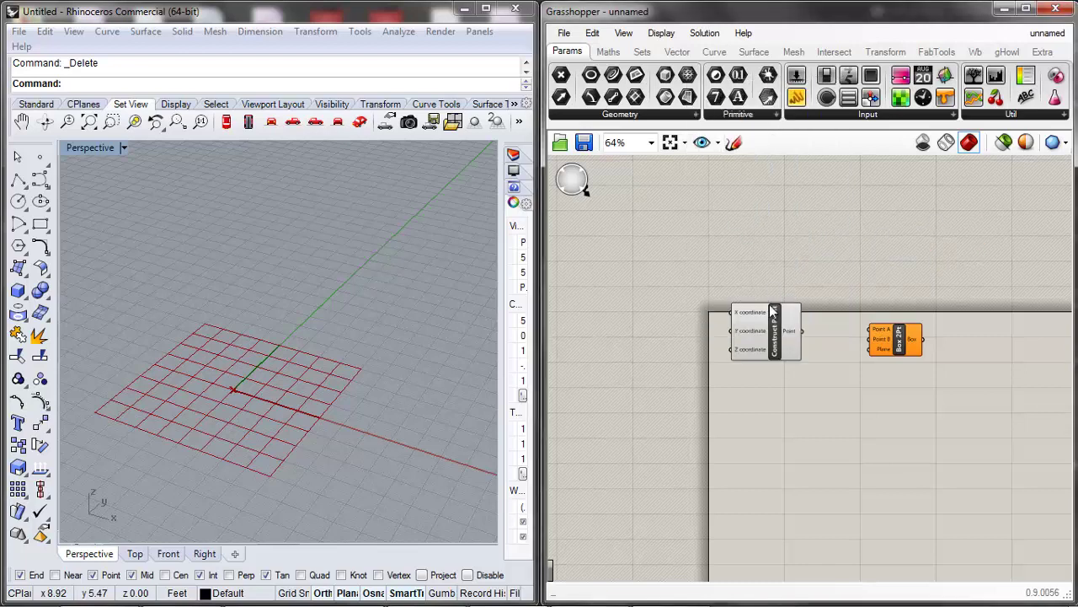
pyautogui.moveTo(772, 311); pyautogui.dragTo(746, 344)
# Open the Construct Point component's help, examine its X, Y and Z coordinate input types, and close the help.
pyautogui.scroll(4, 746, 344)
pyautogui.rightClick(747, 343)
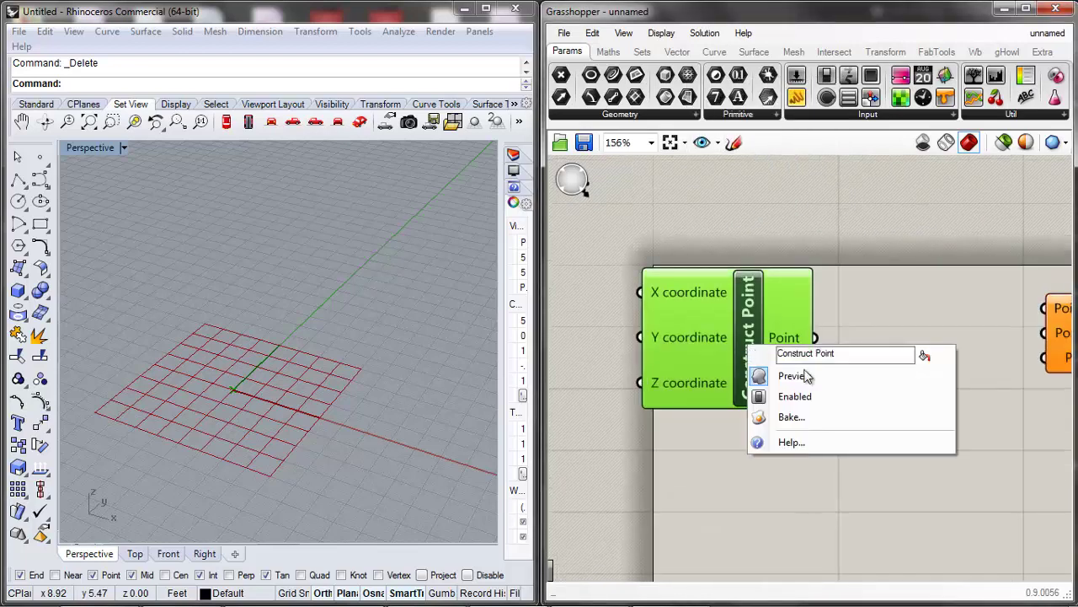
pyautogui.click(788, 442)
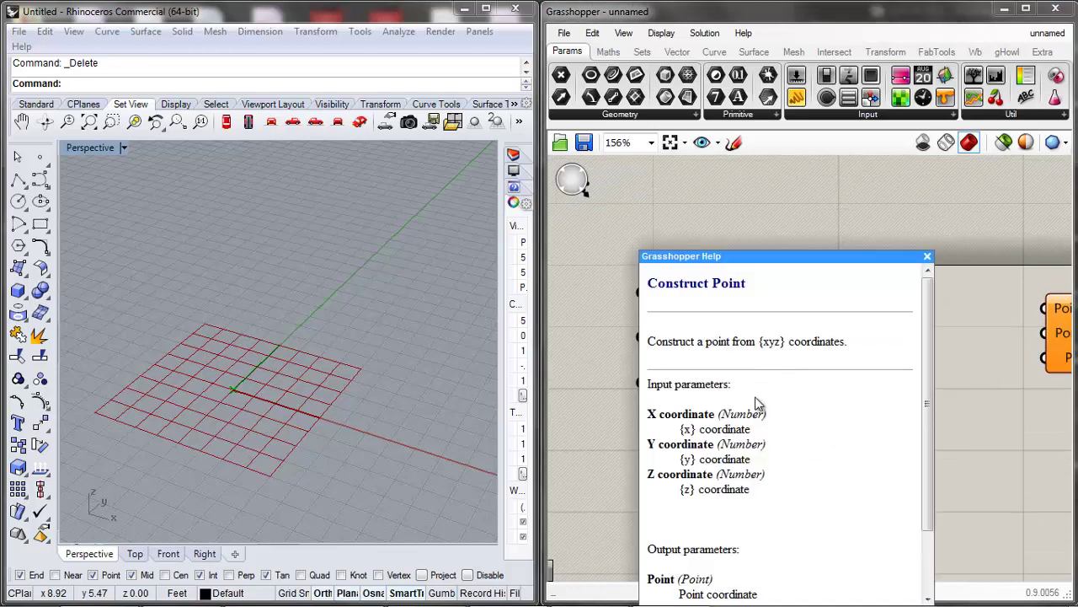
pyautogui.moveTo(647, 382); pyautogui.dragTo(648, 446)
pyautogui.click(712, 418)
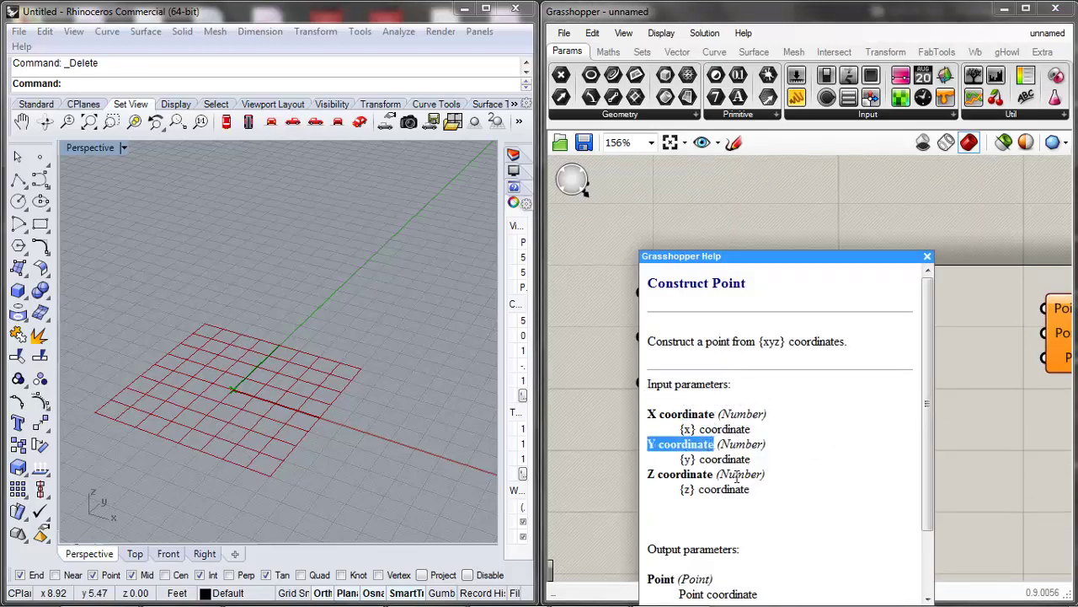
pyautogui.moveTo(718, 478); pyautogui.dragTo(658, 477)
pyautogui.click(774, 449)
pyautogui.moveTo(801, 260); pyautogui.dragTo(903, 198)
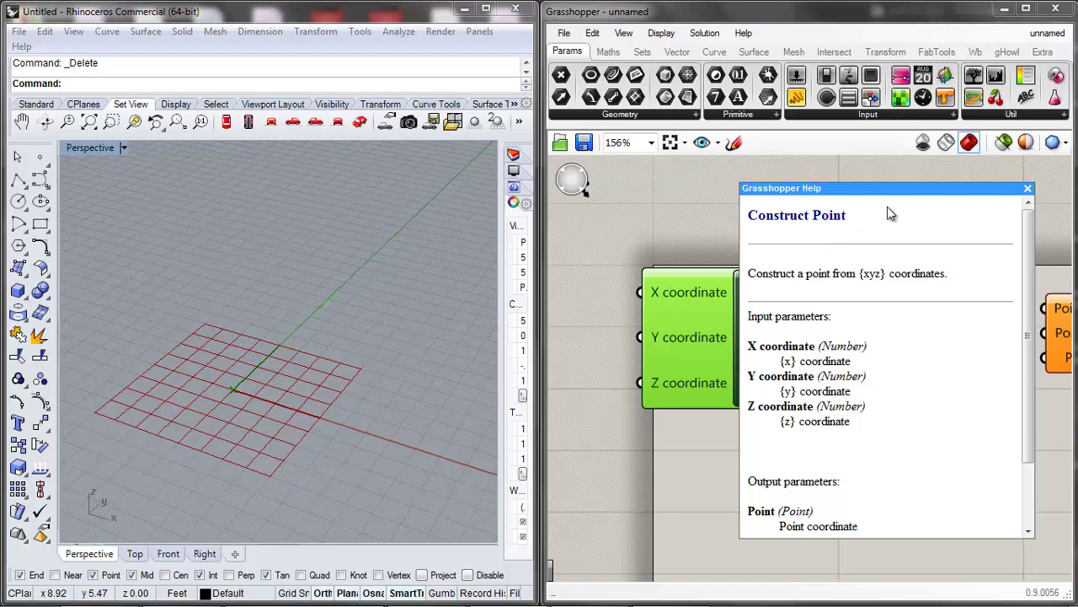
pyautogui.click(1028, 187)
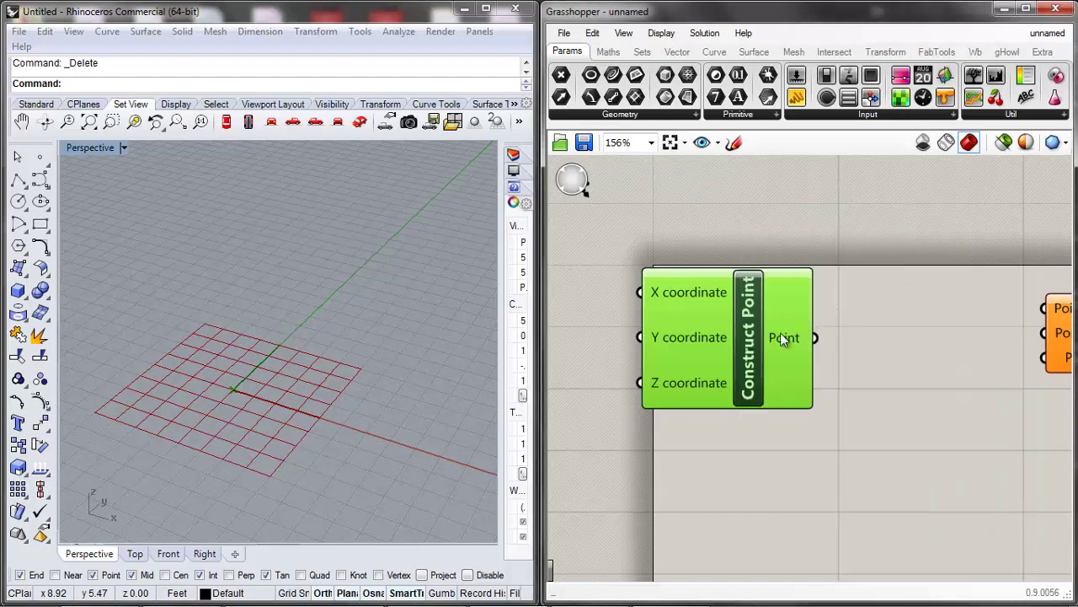
# Move the Construct Point component up and closer to the Box 2Pt component.
pyautogui.moveTo(740, 370); pyautogui.dragTo(854, 298)
pyautogui.scroll(-6, 841, 332)
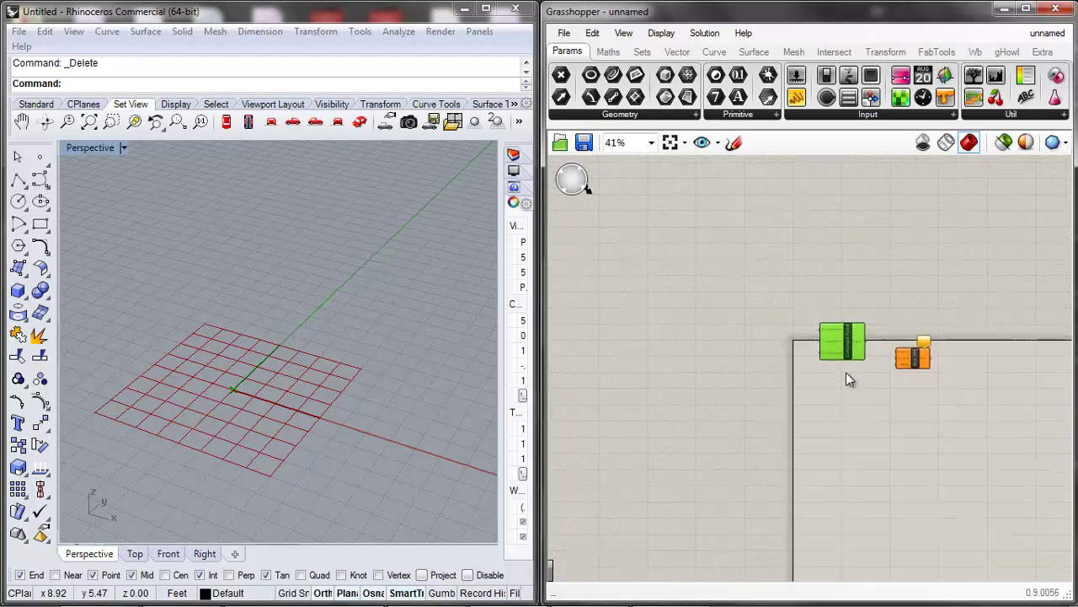
pyautogui.scroll(4, 846, 372)
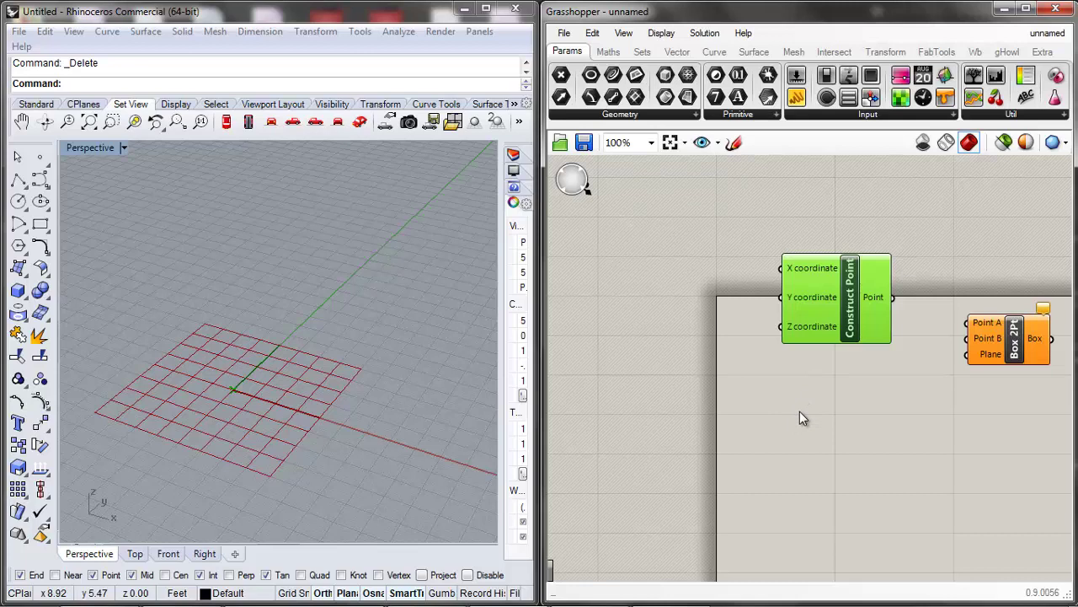
# Search the components for number, place a Number Slider, set it to 0.370, and position it beside Construct Point's X coordinate input.
pyautogui.doubleClick(741, 410)
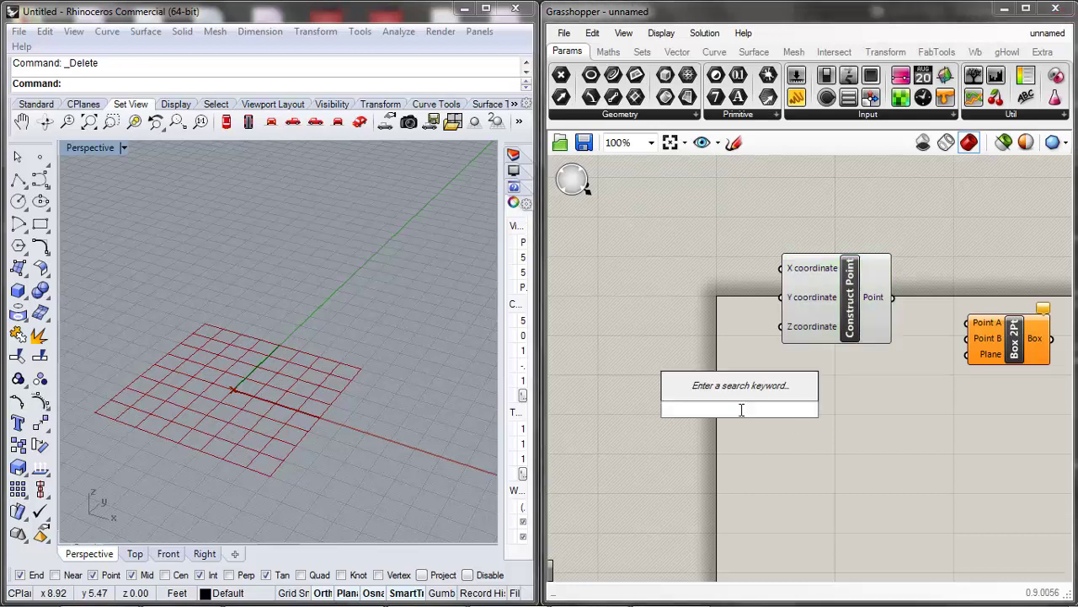
pyautogui.write('number')
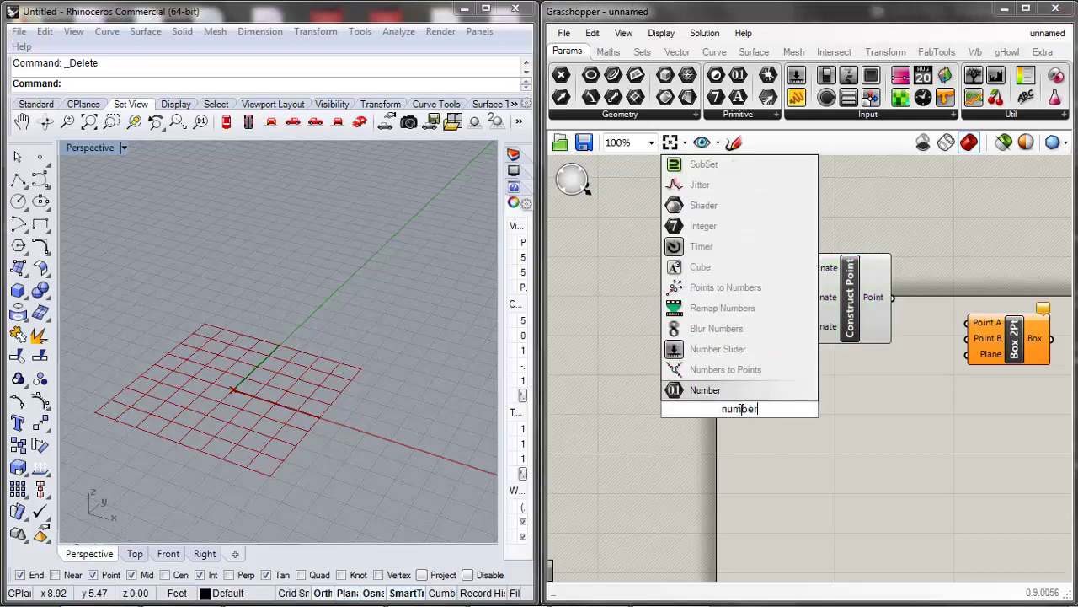
pyautogui.click(718, 349)
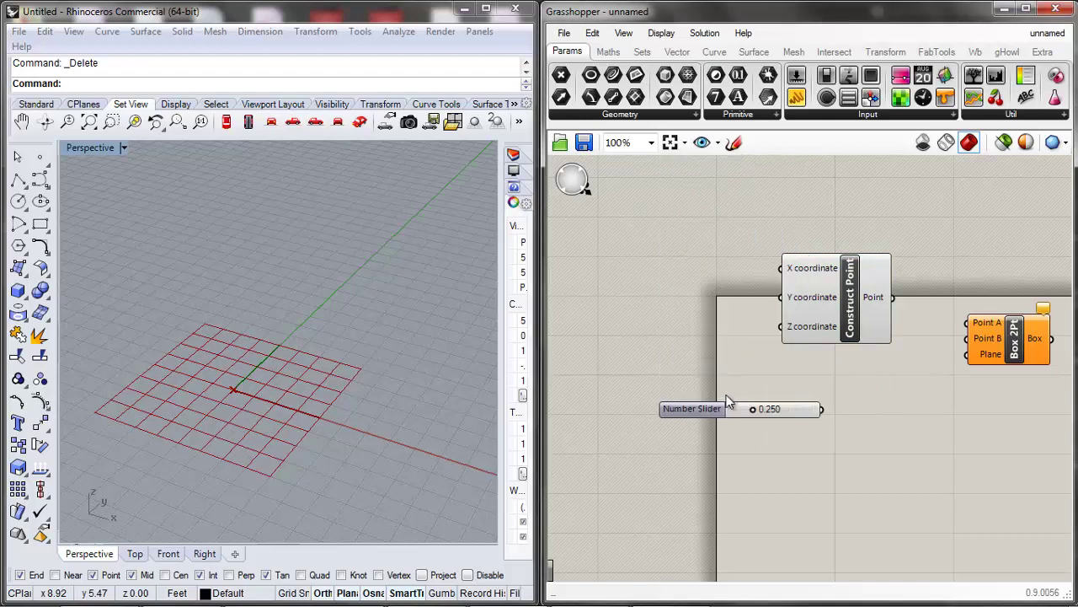
pyautogui.moveTo(746, 411)
pyautogui.mouseDown()
pyautogui.moveTo(733, 408)
pyautogui.moveTo(763, 409)
pyautogui.mouseUp()
pyautogui.moveTo(683, 407); pyautogui.dragTo(620, 251)
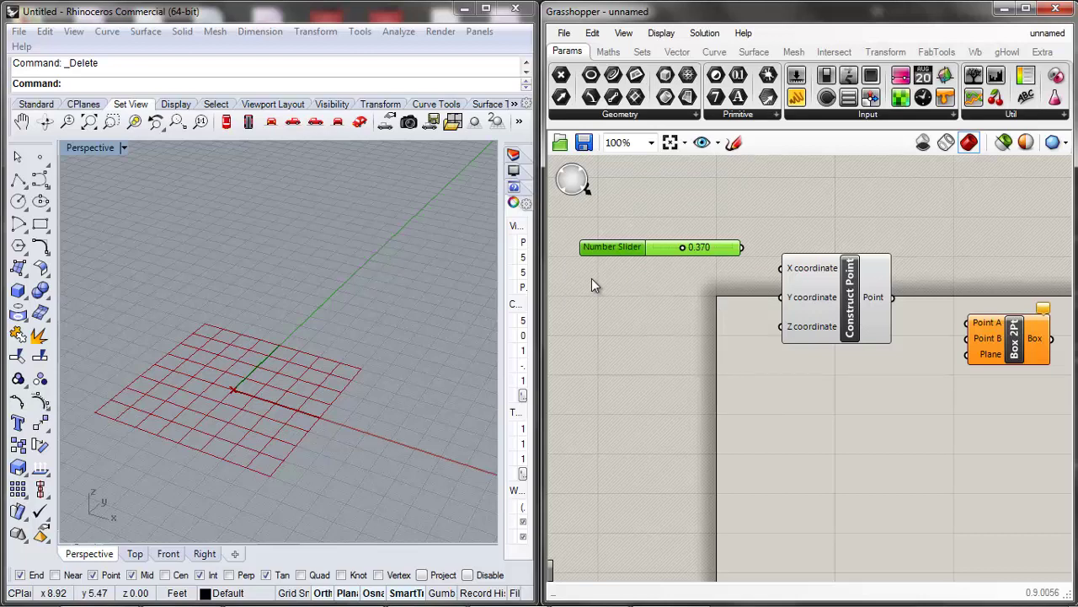
# Edit the number slider, try the even (E) and odd (O) rounding options, and set its rounding to N for whole numbers.
pyautogui.rightClick(670, 249)
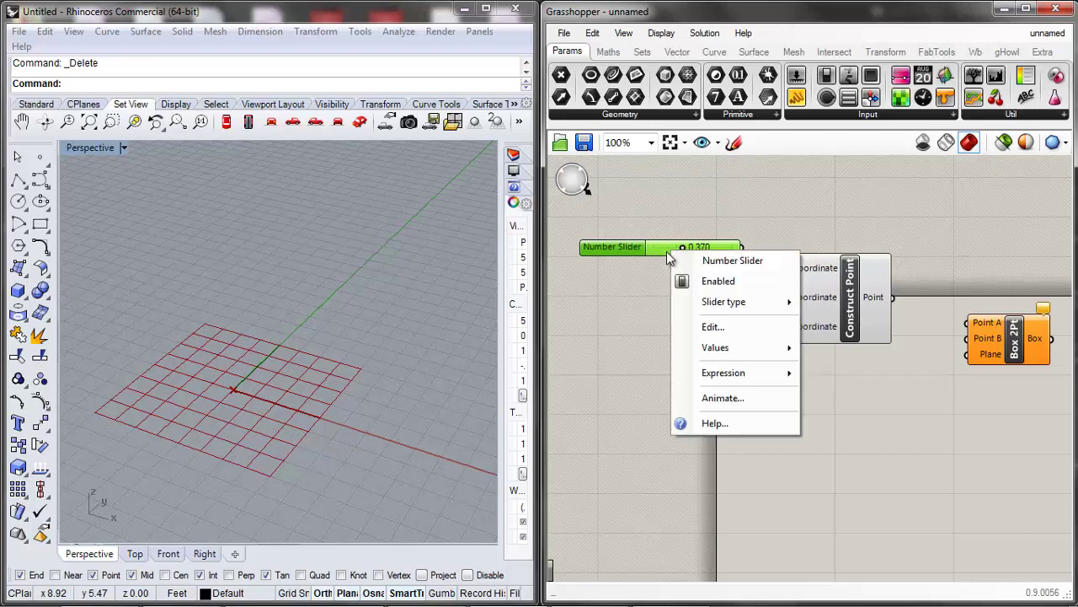
pyautogui.click(712, 334)
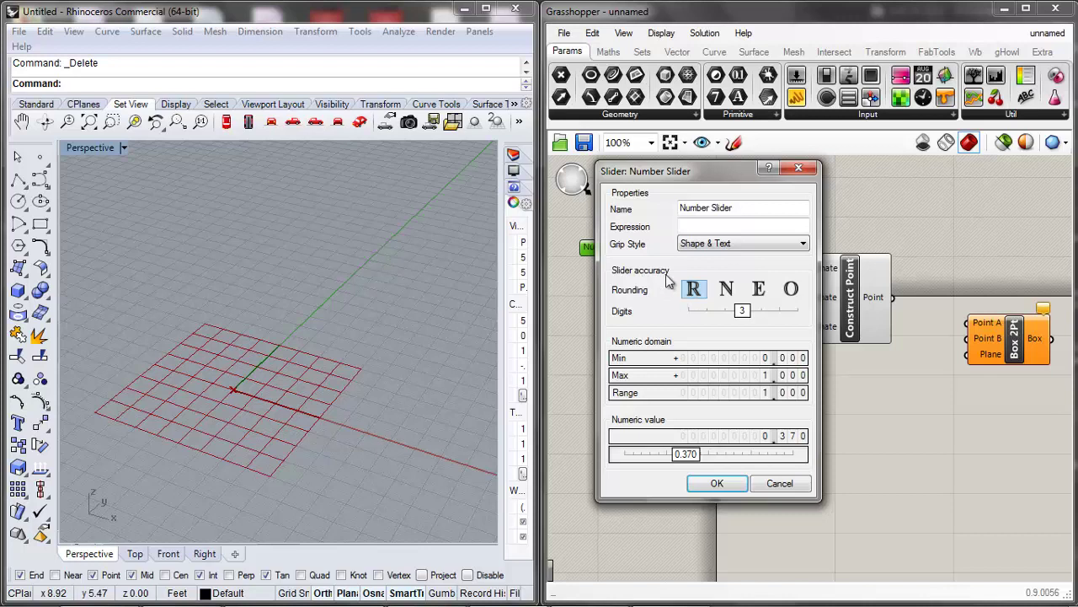
pyautogui.click(727, 289)
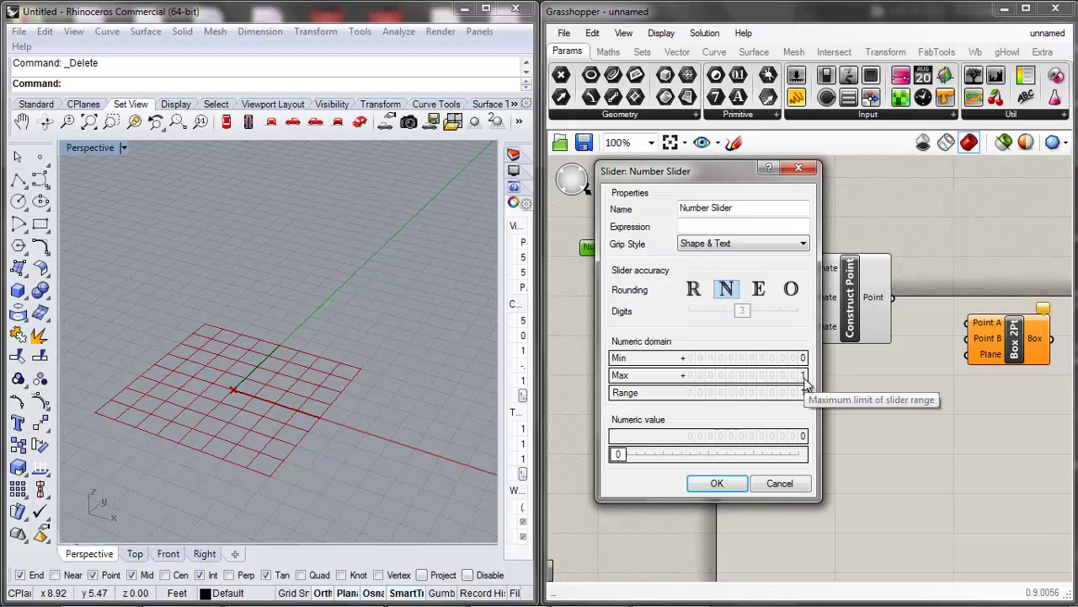
pyautogui.click(761, 290)
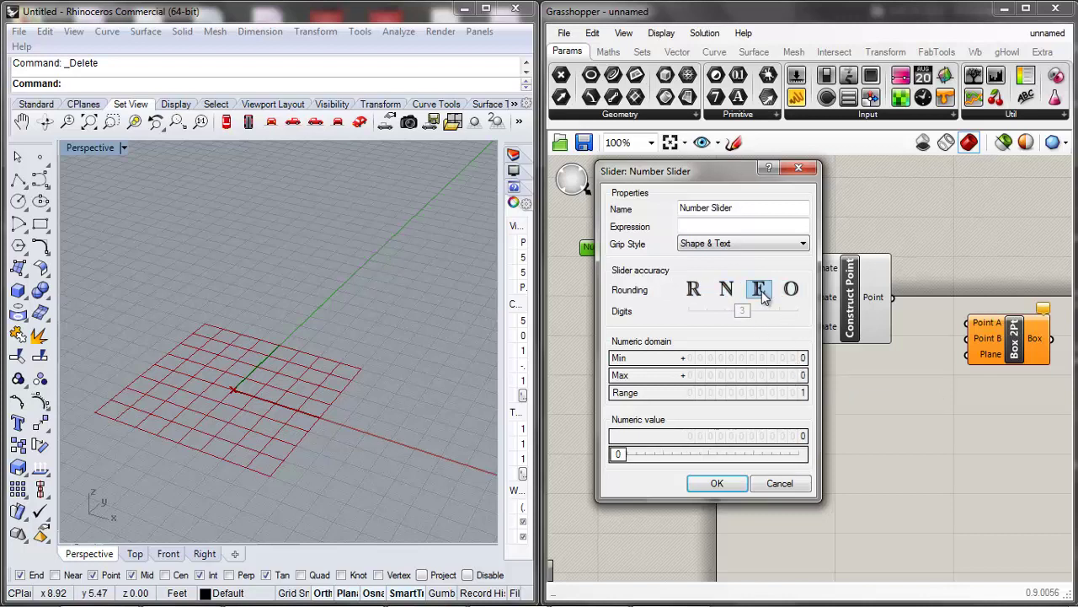
pyautogui.click(791, 289)
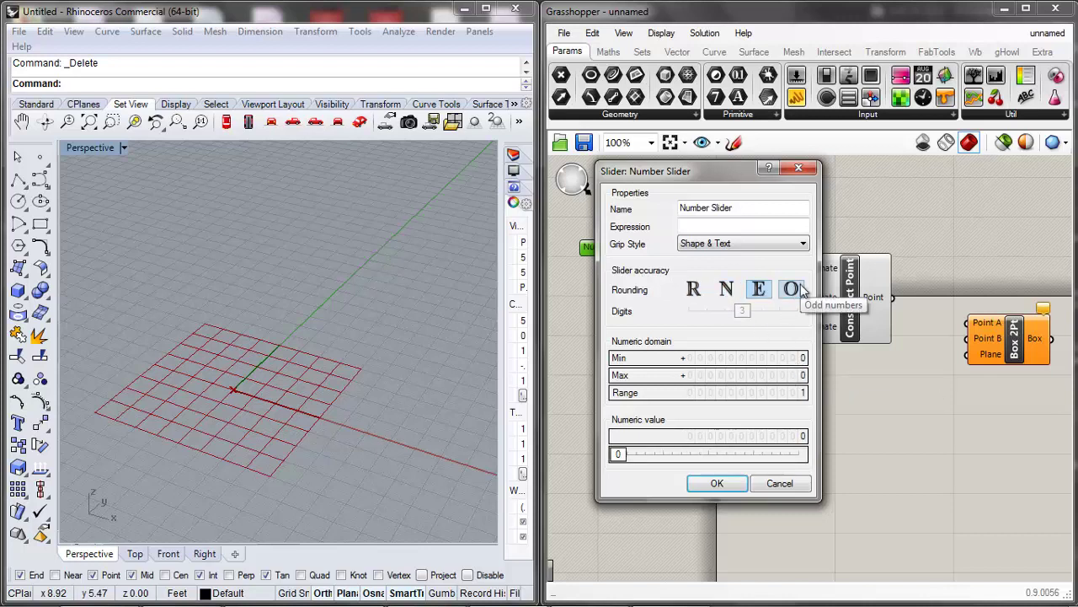
pyautogui.click(724, 289)
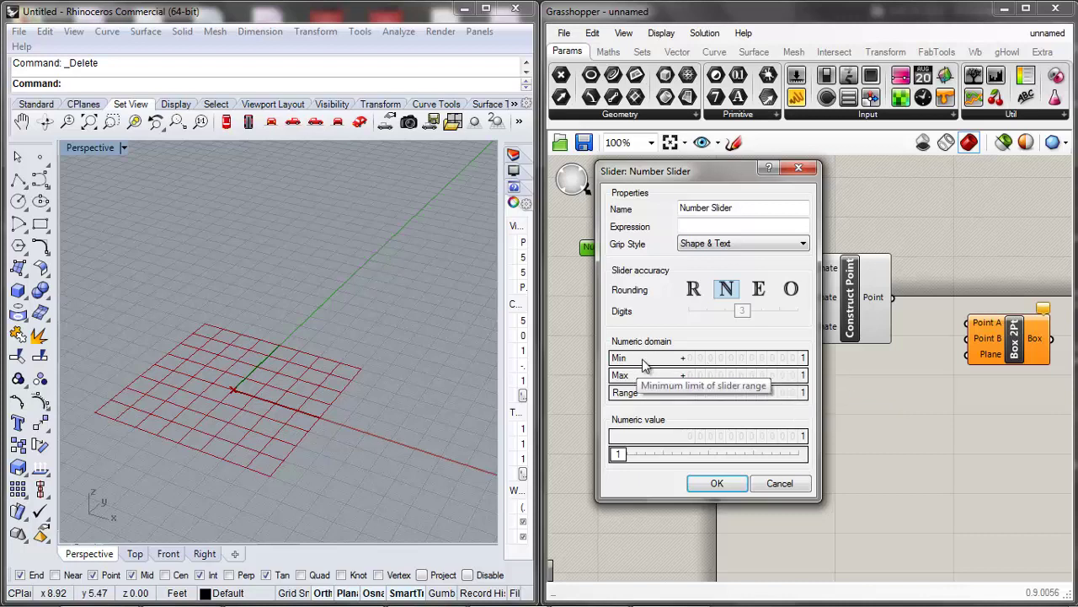
# Set the number slider's numeric domain to a minimum of -100 and a maximum of 100, and apply the settings.
pyautogui.doubleClick(757, 361)
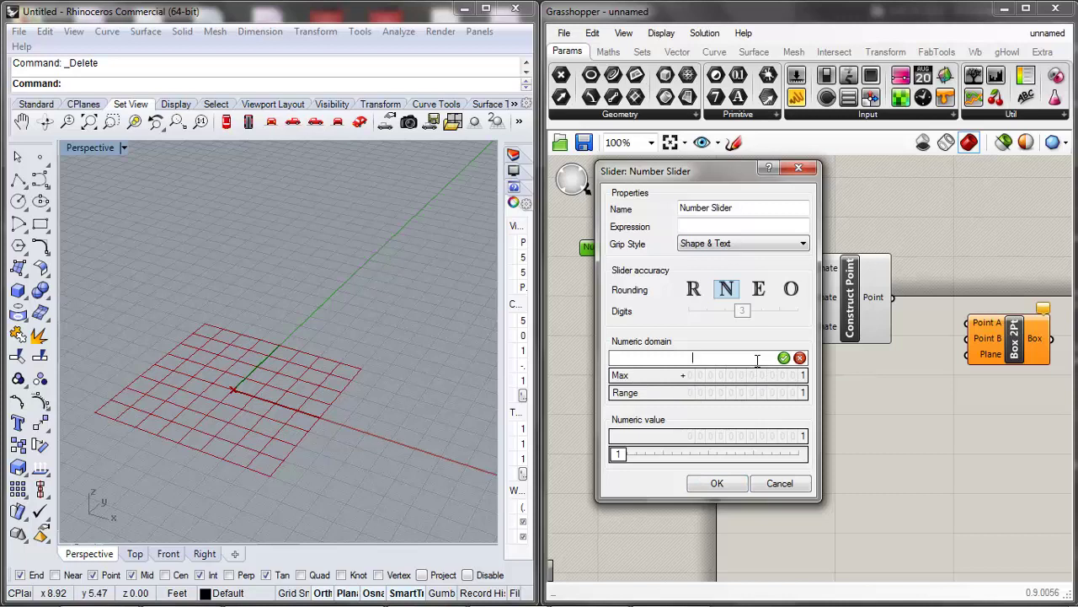
pyautogui.write('-100')
pyautogui.press('Return')
pyautogui.doubleClick(748, 379)
pyautogui.write('1')
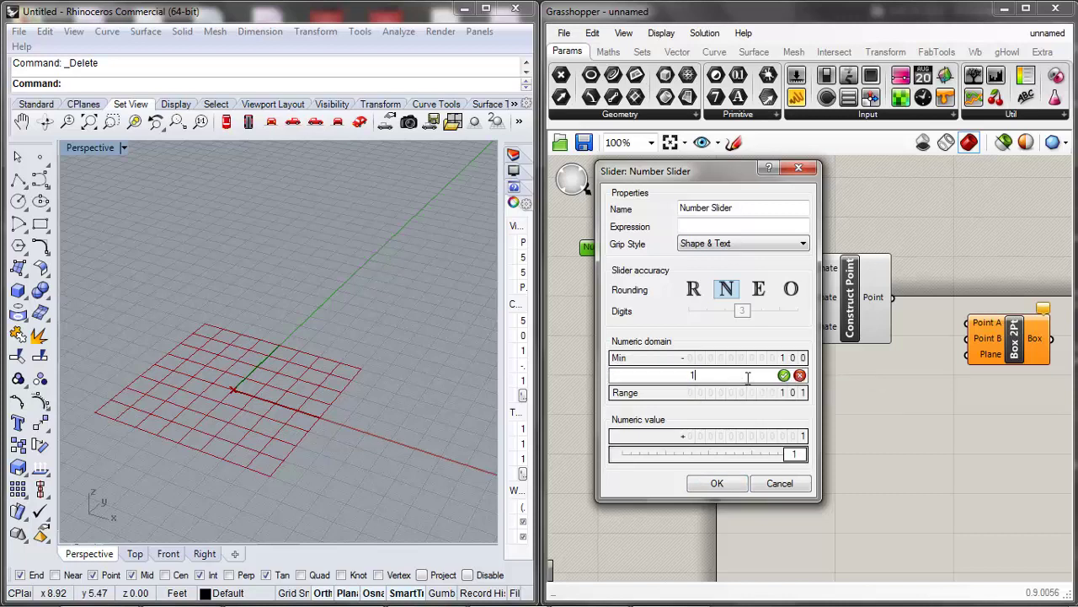
pyautogui.write('00')
pyautogui.press('Return')
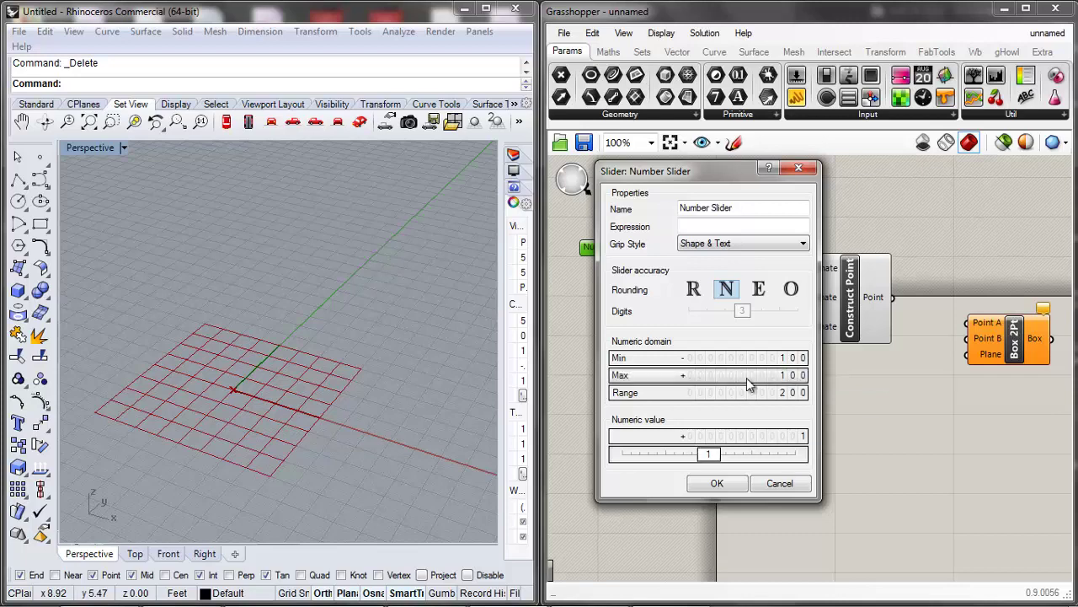
pyautogui.click(717, 483)
pyautogui.scroll(1, 661, 244)
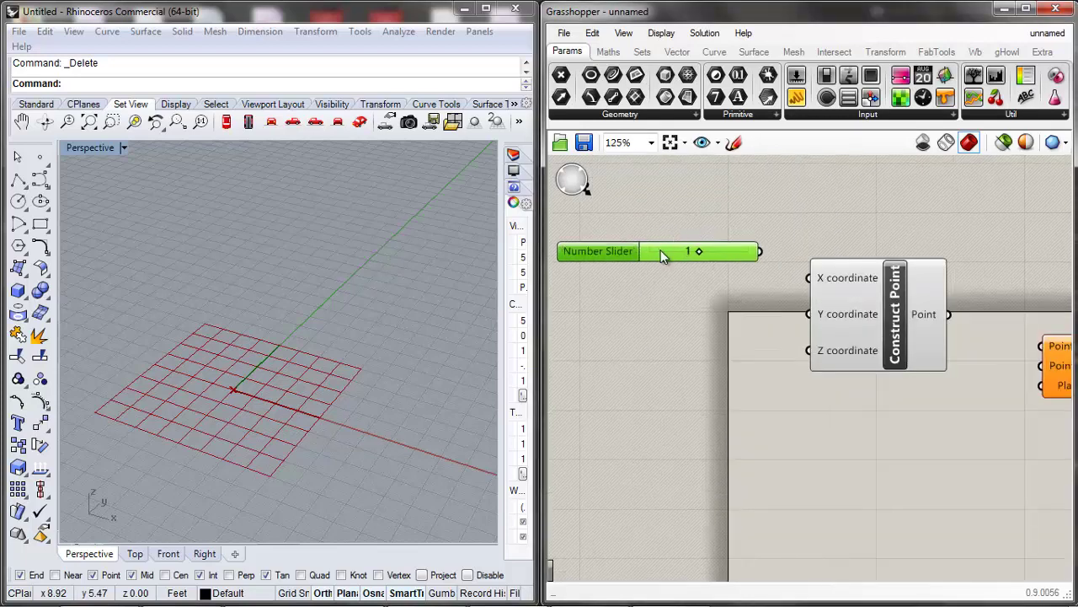
# Widen the number slider and set its value to -78.
pyautogui.moveTo(751, 254); pyautogui.dragTo(1005, 251)
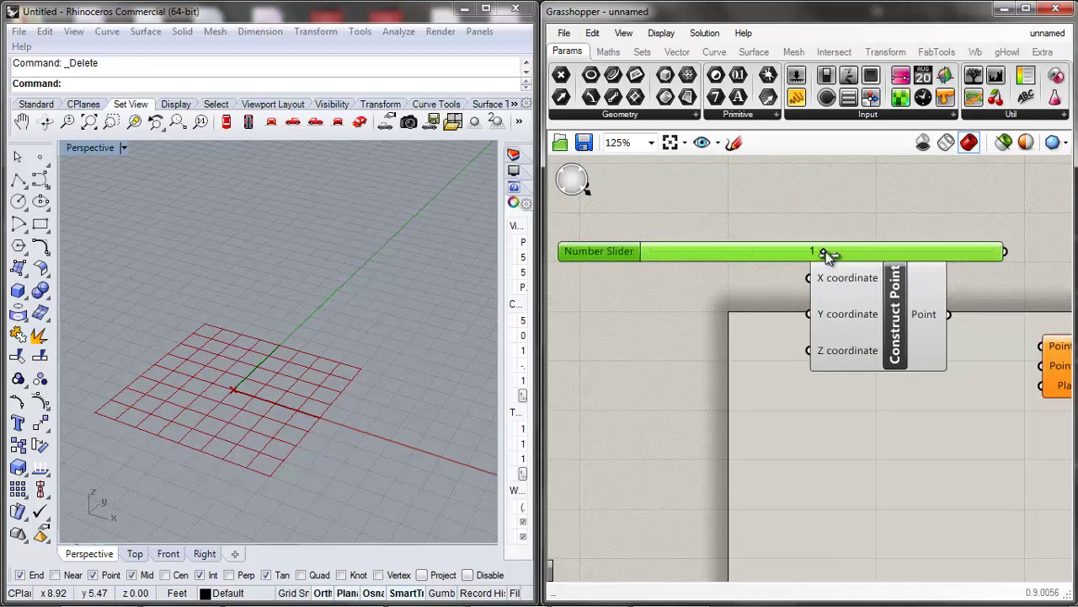
pyautogui.moveTo(843, 251); pyautogui.dragTo(686, 257)
pyautogui.moveTo(767, 256); pyautogui.dragTo(810, 227)
pyautogui.scroll(-3, 810, 228)
# Shorten the number slider and arrange it, Construct Point and Box 2Pt in a row from left to right.
pyautogui.moveTo(810, 227); pyautogui.dragTo(600, 234)
pyautogui.moveTo(849, 284); pyautogui.dragTo(897, 254)
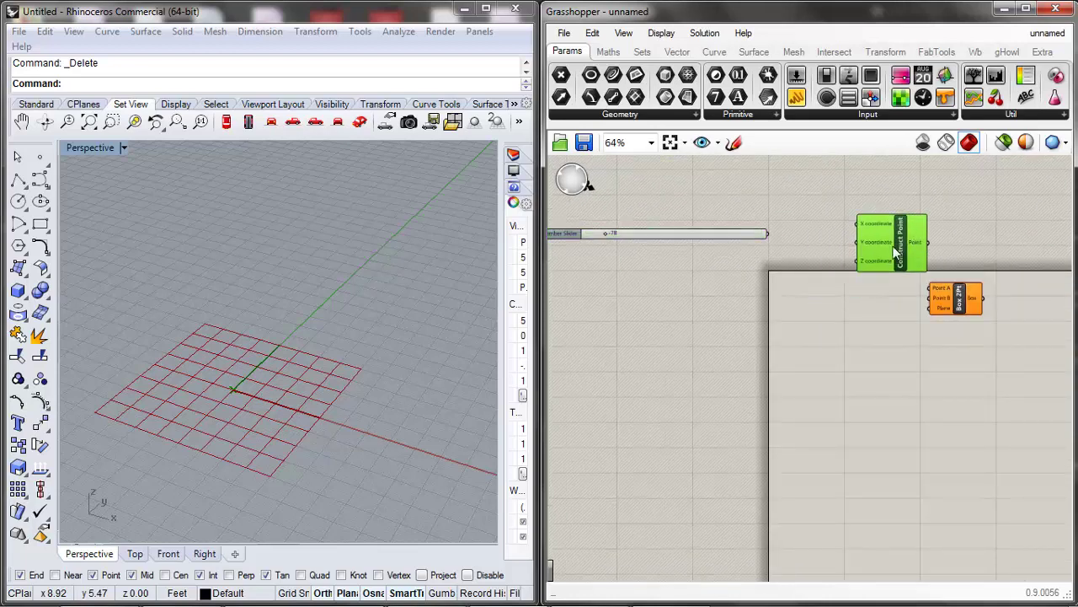
pyautogui.moveTo(963, 312); pyautogui.dragTo(1017, 264)
pyautogui.moveTo(896, 263); pyautogui.dragTo(969, 336)
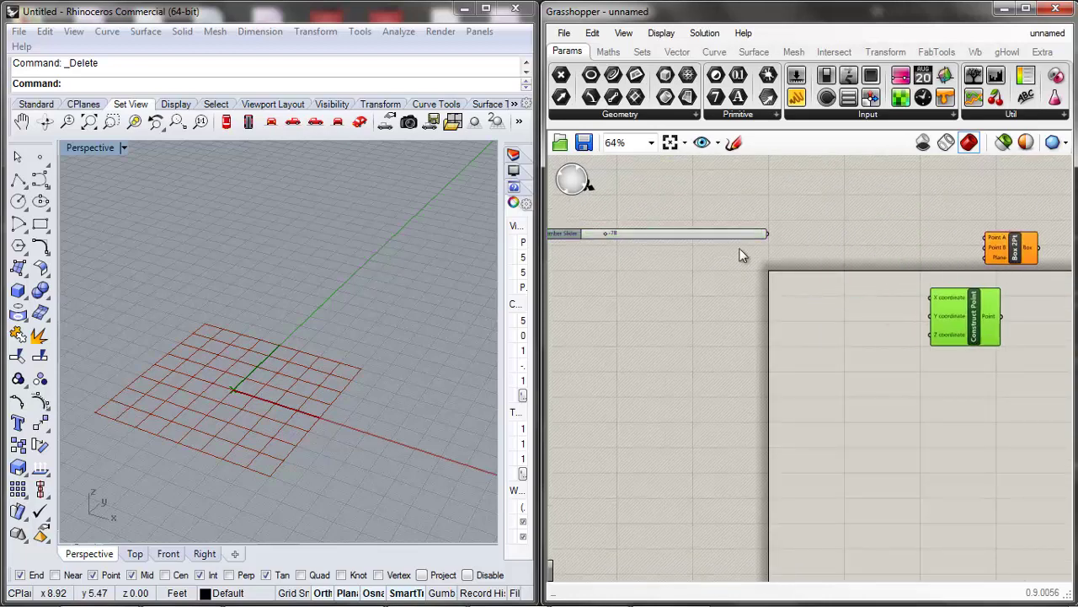
pyautogui.moveTo(735, 236); pyautogui.dragTo(838, 297)
pyautogui.scroll(-4, 864, 319)
pyautogui.scroll(4, 864, 319)
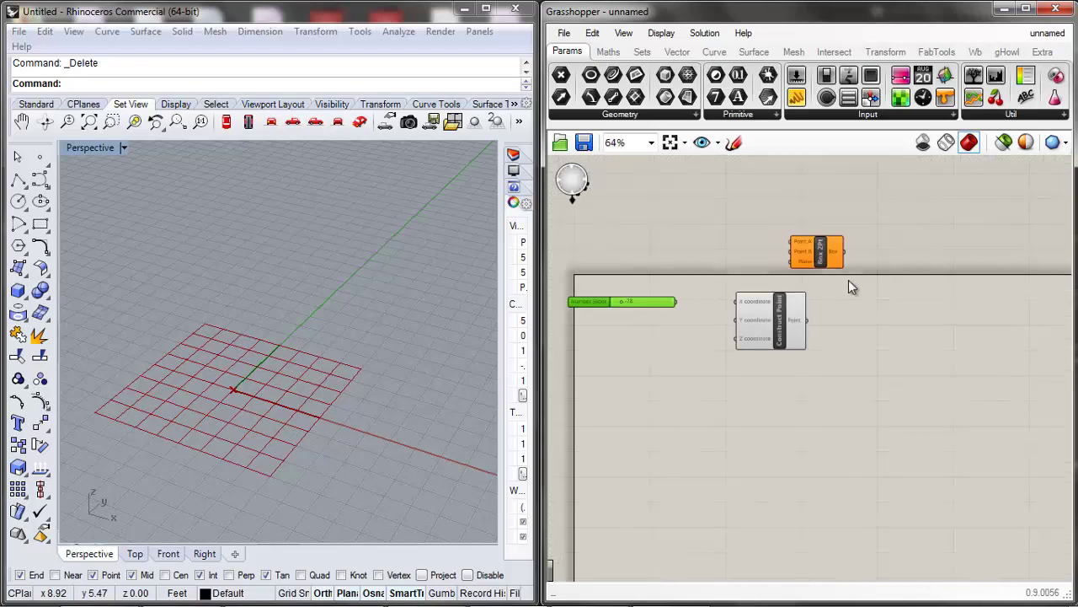
pyautogui.moveTo(829, 253); pyautogui.dragTo(859, 310)
pyautogui.scroll(3, 672, 310)
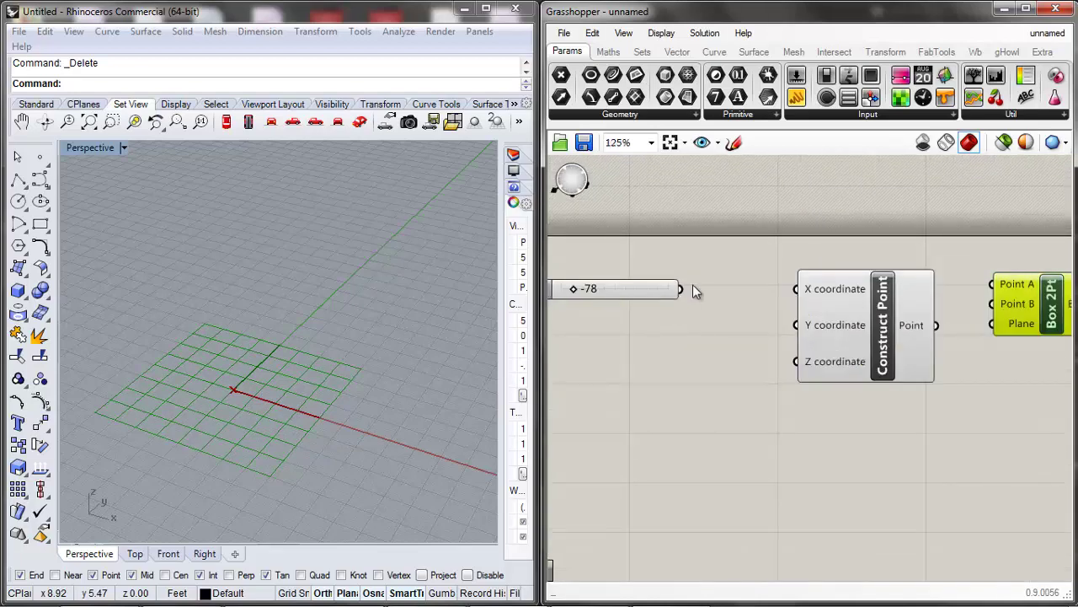
# Connect the number slider to Construct Point's X coordinate input and inspect the point in the Rhino Perspective viewport.
pyautogui.moveTo(680, 290); pyautogui.dragTo(796, 289)
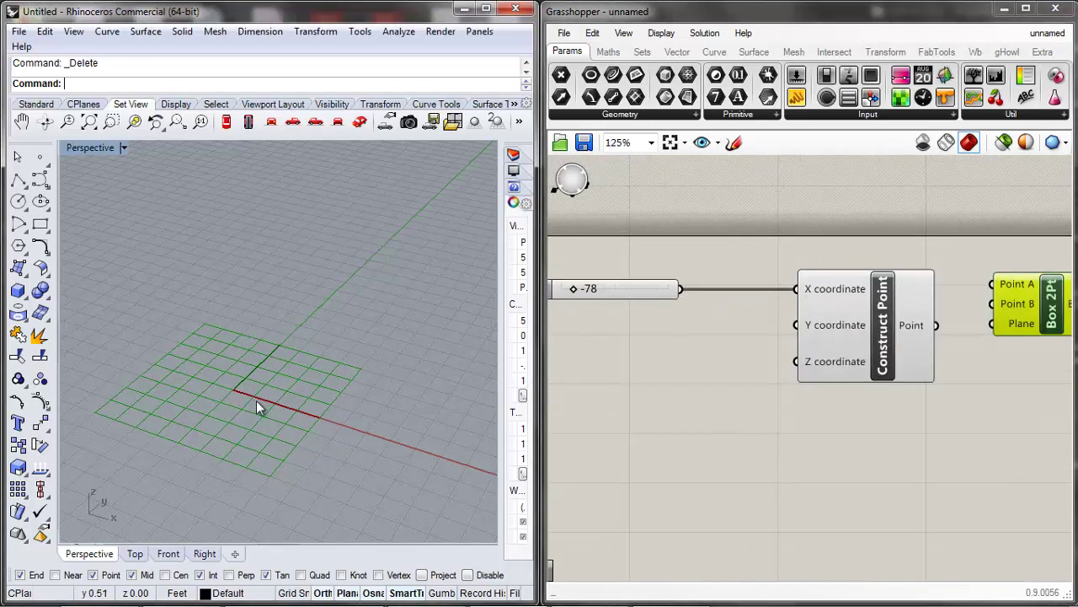
pyautogui.scroll(-2, 253, 388)
pyautogui.scroll(-5, 244, 377)
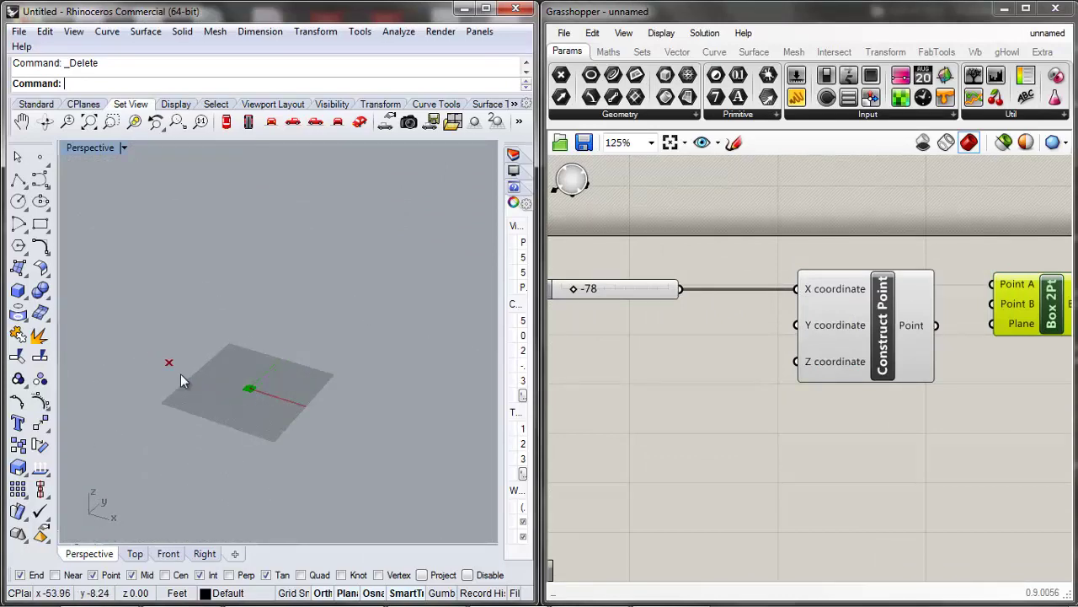
pyautogui.scroll(5, 179, 362)
pyautogui.scroll(2, 180, 360)
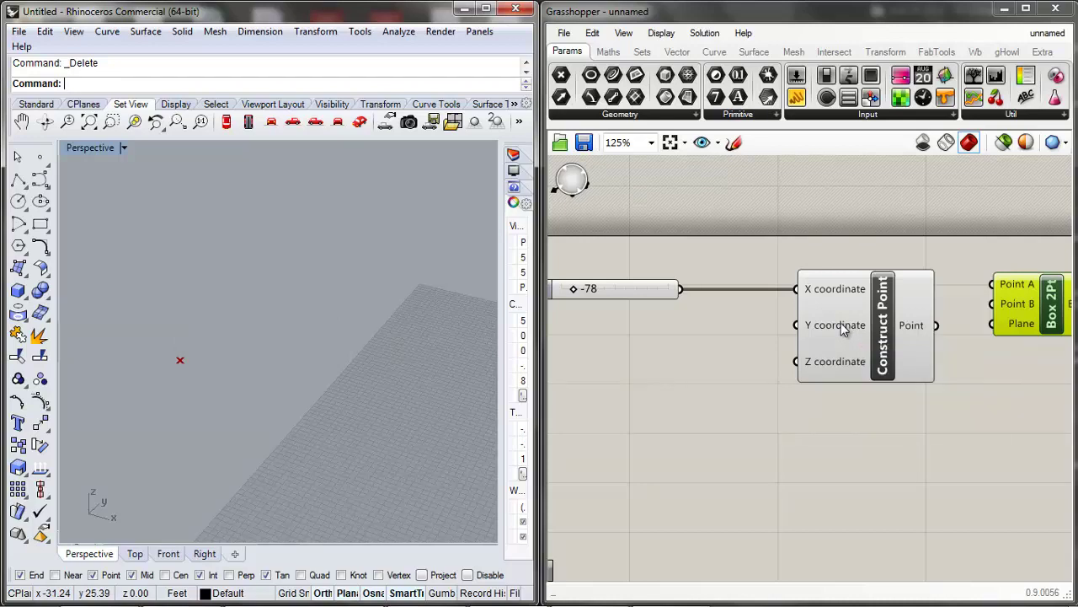
# Duplicate the number slider twice below the original and connect the copies to Construct Point's Y and Z coordinate inputs.
pyautogui.click(644, 288)
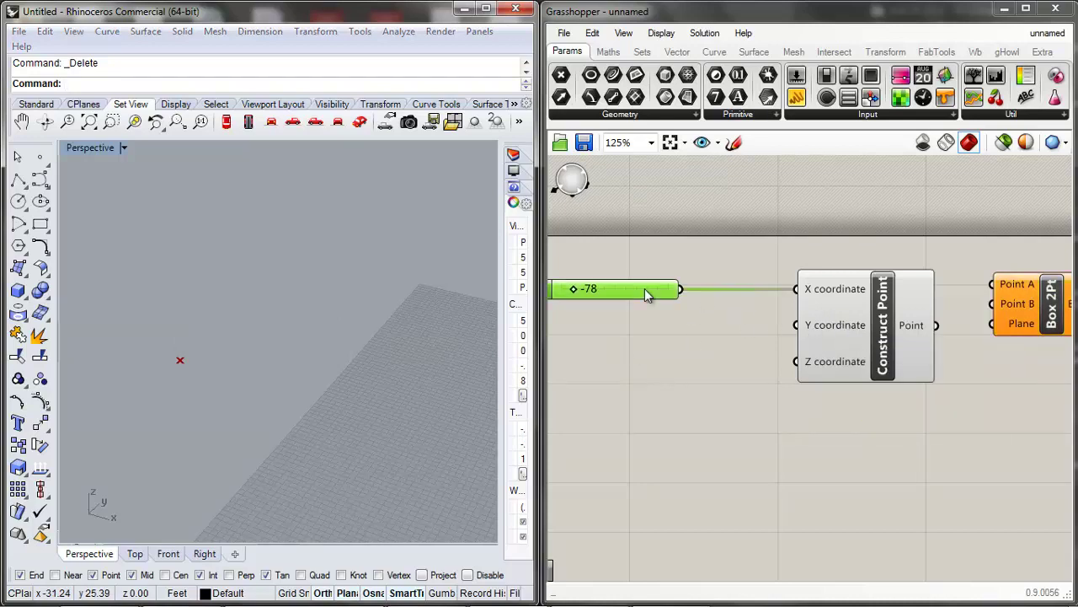
pyautogui.keyDown('alt'); pyautogui.moveTo(644, 290); pyautogui.dragTo(795, 325); pyautogui.keyUp('alt')
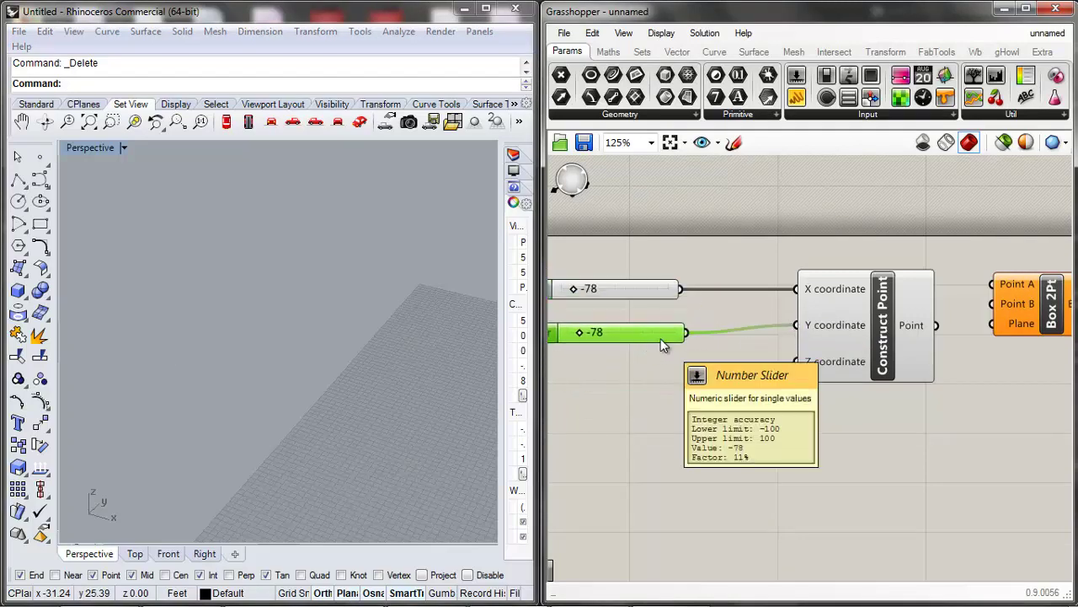
pyautogui.keyDown('alt'); pyautogui.moveTo(662, 339); pyautogui.dragTo(681, 381); pyautogui.keyUp('alt')
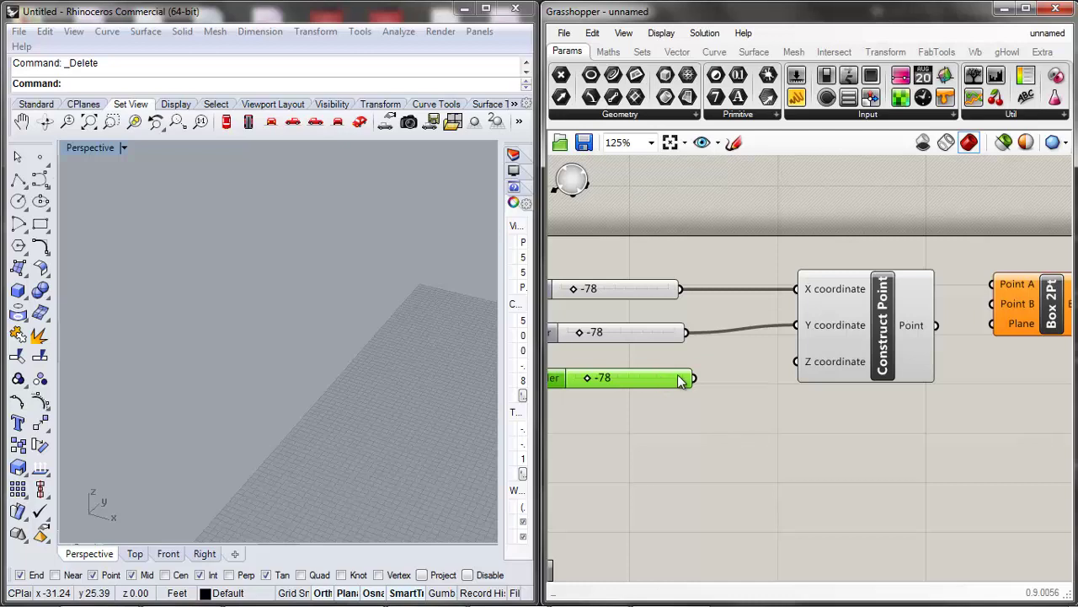
pyautogui.scroll(-5, 720, 323)
pyautogui.scroll(5, 686, 310)
# Set the X, Y and Z coordinate sliders to 0 and check the point at the origin in the Rhino viewport.
pyautogui.doubleClick(686, 310)
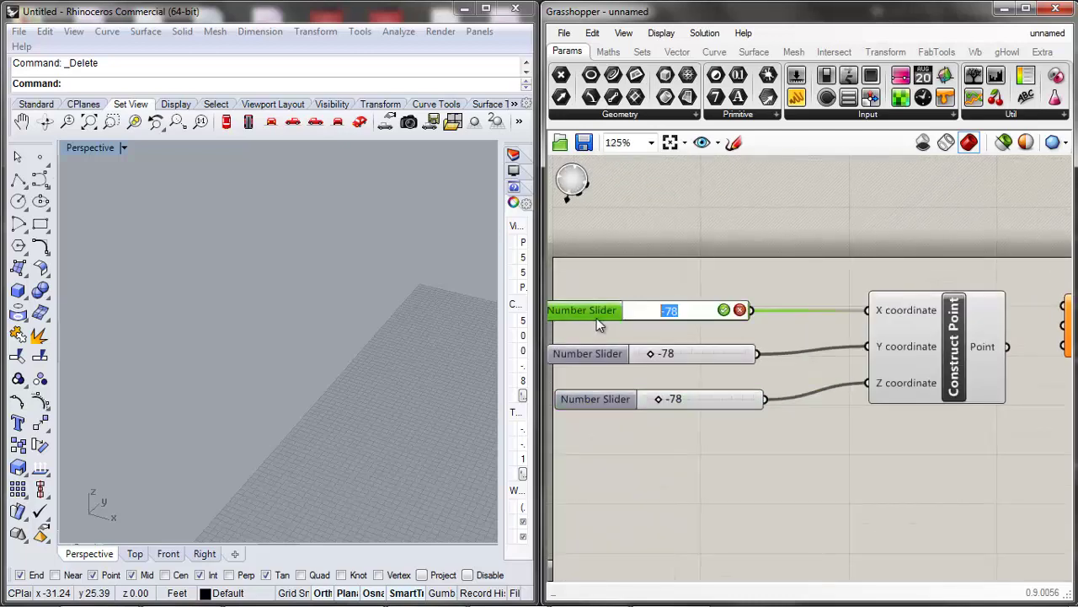
pyautogui.write('0')
pyautogui.press('Return')
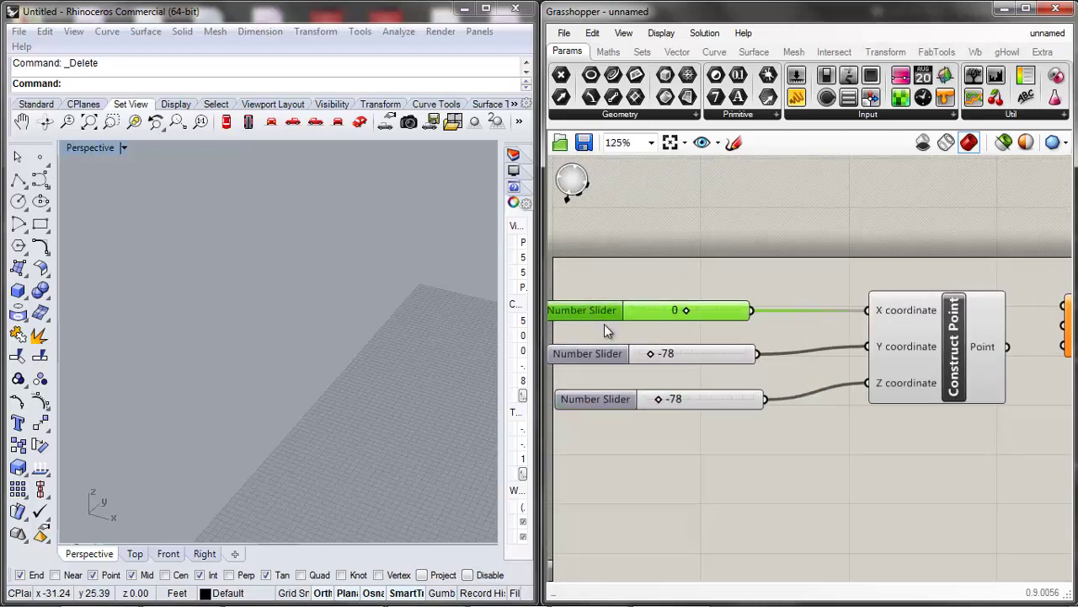
pyautogui.click(655, 354)
pyautogui.doubleClick(628, 355)
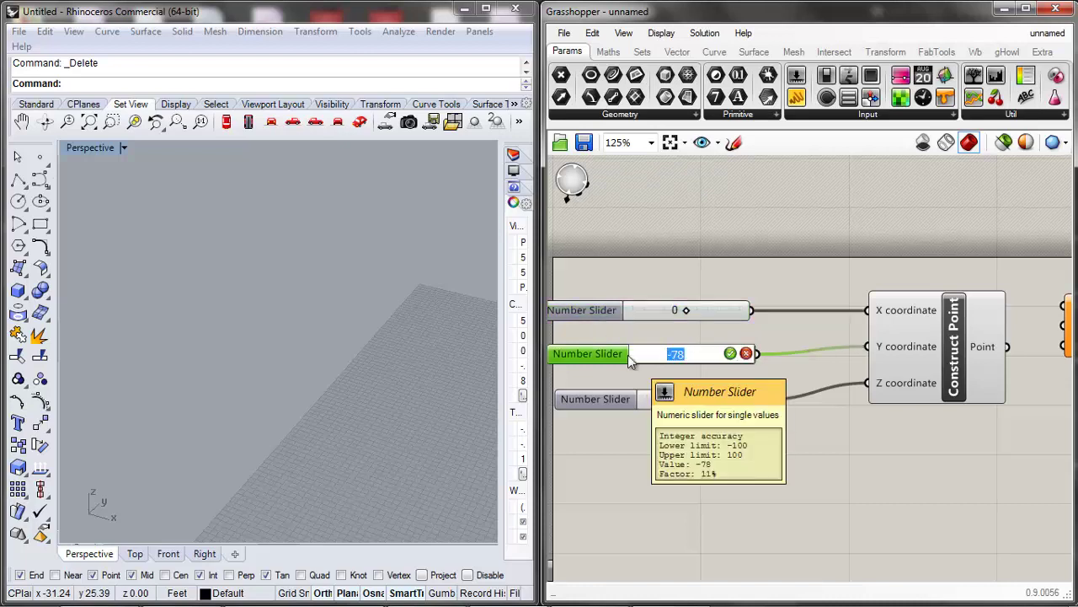
pyautogui.write('0')
pyautogui.press('Return')
pyautogui.click(662, 402)
pyautogui.doubleClick(662, 402)
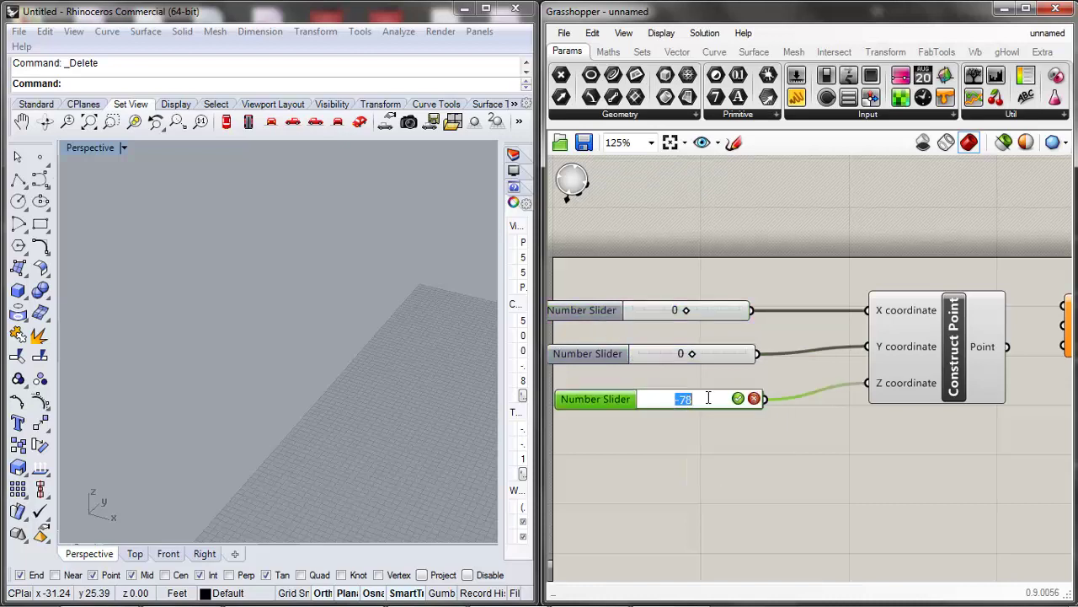
pyautogui.write('0')
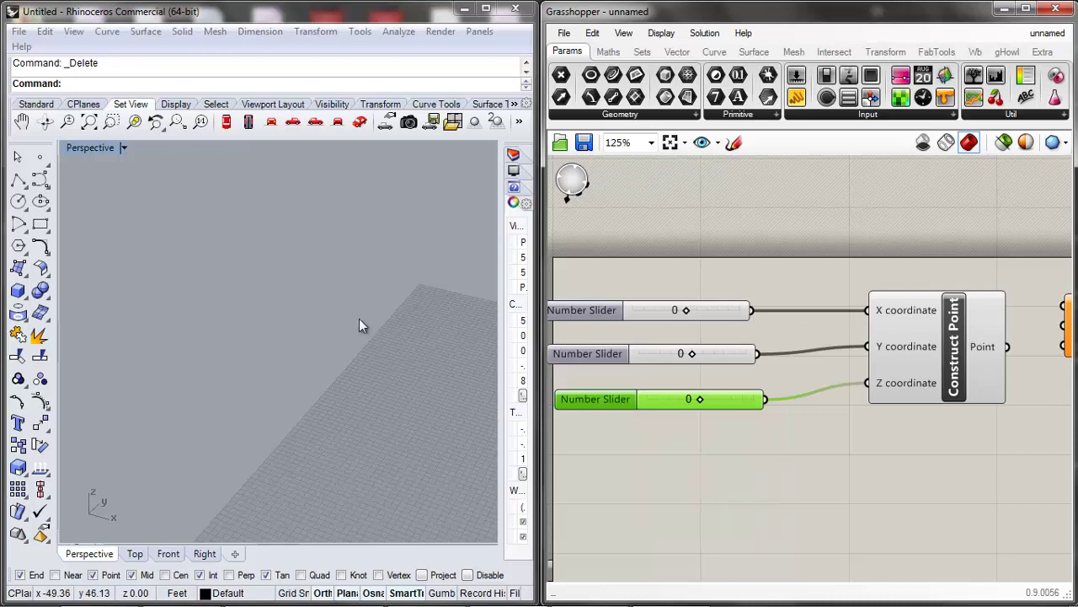
pyautogui.scroll(-6, 273, 223)
pyautogui.scroll(4, 390, 302)
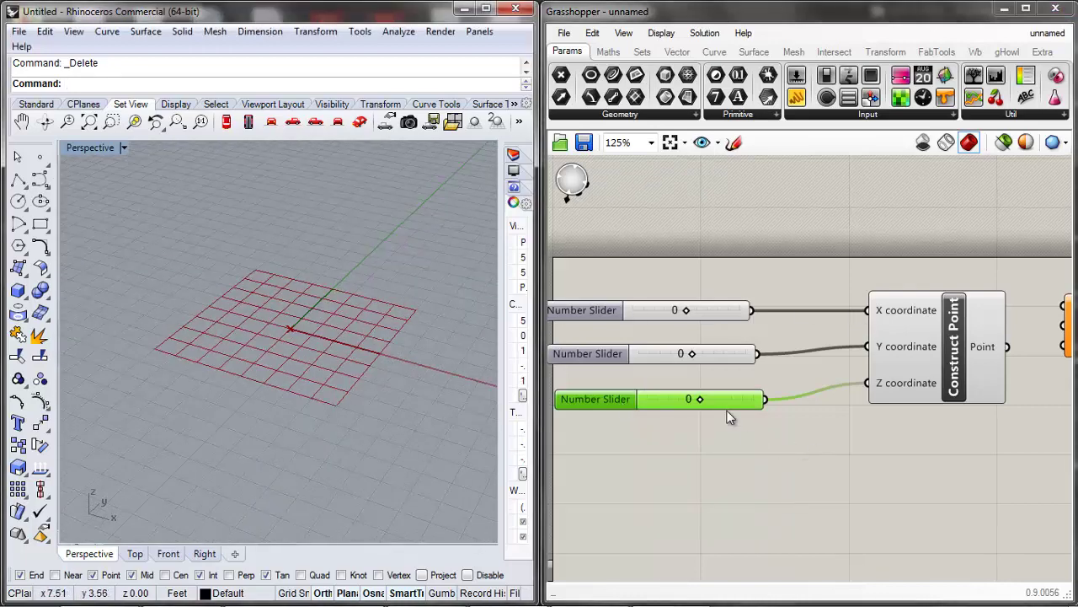
# Try other slider values to move the point, setting Z to -1, Y to 1 and X to 3.
pyautogui.click(736, 468)
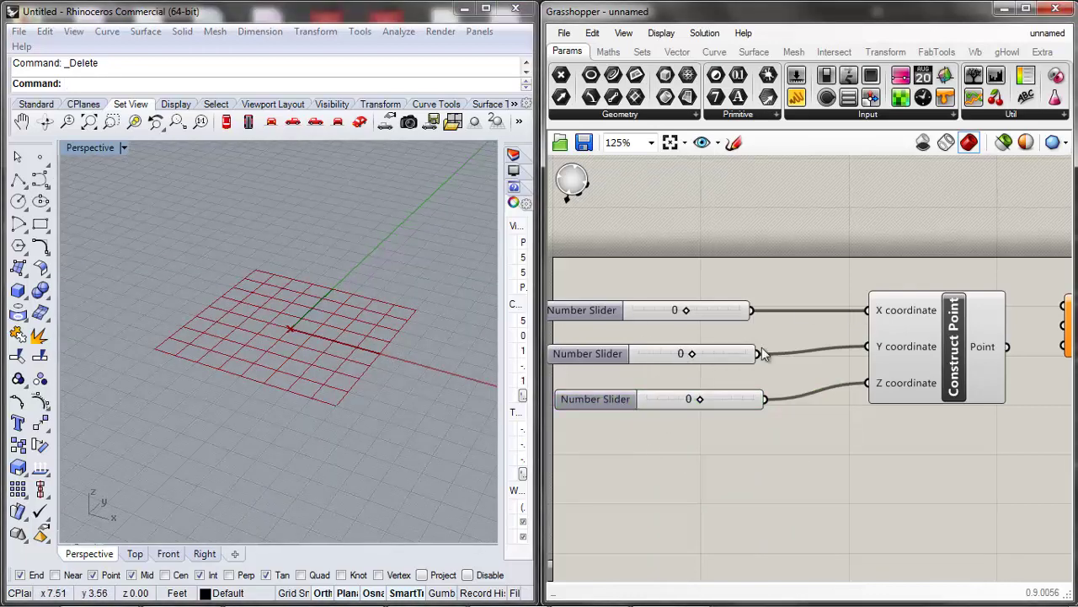
pyautogui.moveTo(704, 401); pyautogui.dragTo(703, 401)
pyautogui.moveTo(693, 355); pyautogui.dragTo(693, 354)
pyautogui.moveTo(683, 311); pyautogui.dragTo(694, 312)
# Reset the Z, Y and X coordinate sliders to 0.
pyautogui.doubleClick(694, 312)
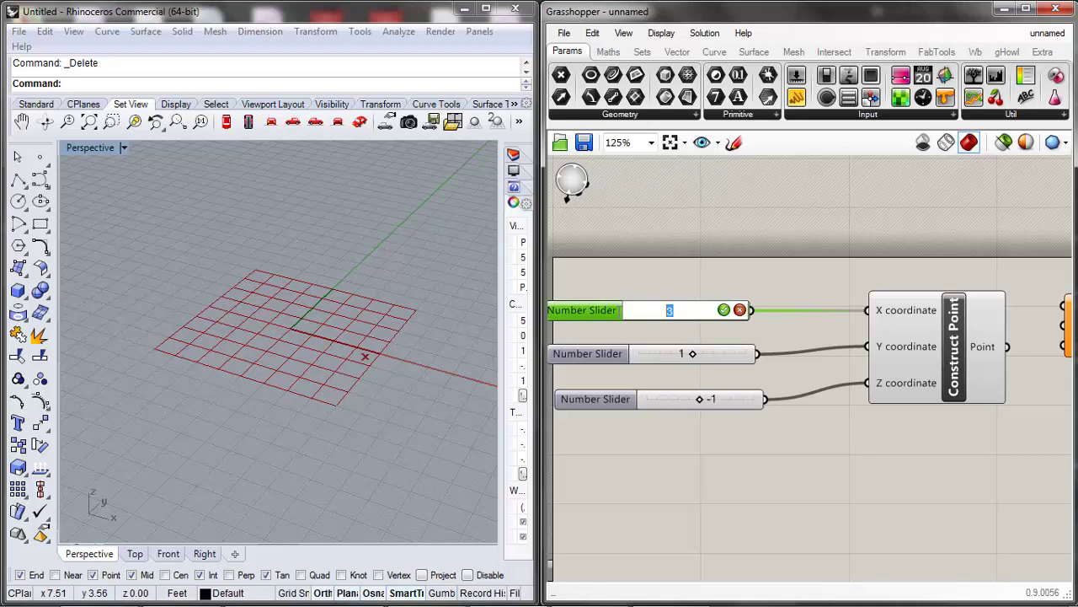
pyautogui.click(649, 353)
pyautogui.doubleClick(681, 354)
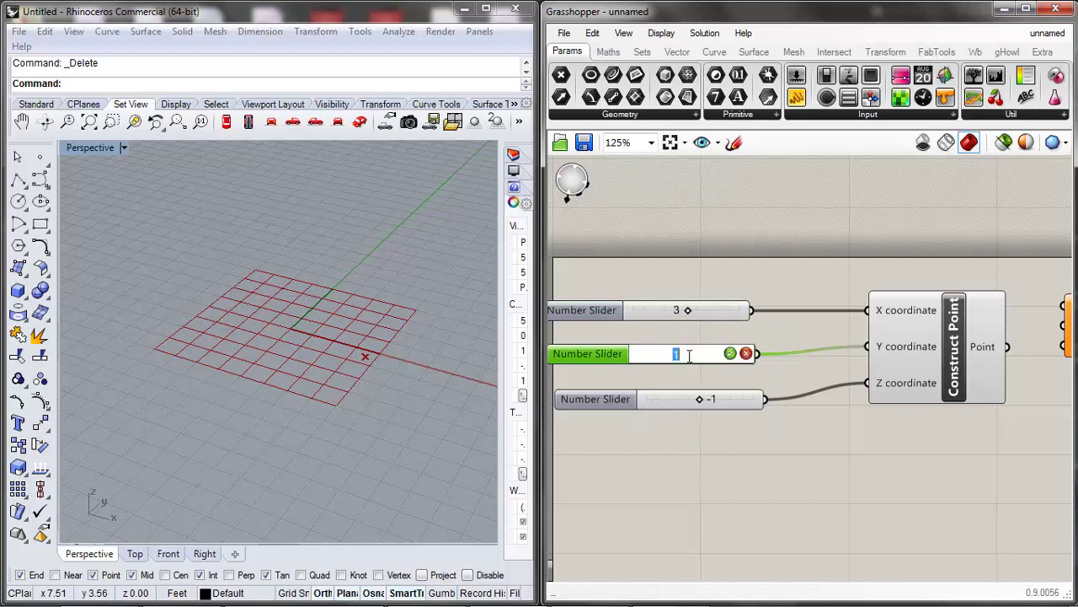
pyautogui.doubleClick(687, 399)
pyautogui.press('BackSpace')
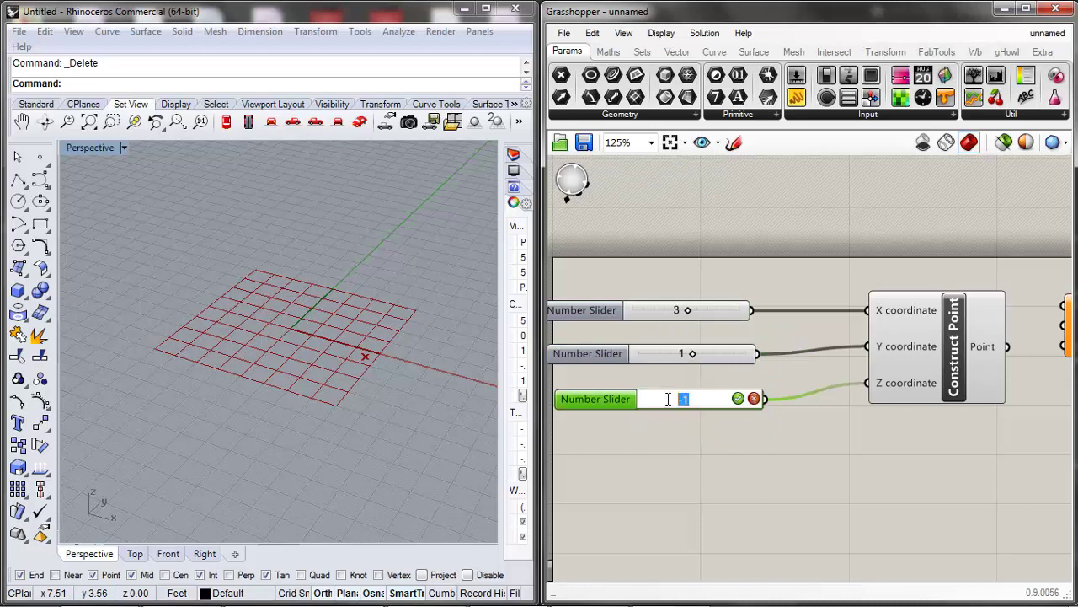
pyautogui.write('0')
pyautogui.press('Return')
pyautogui.doubleClick(684, 353)
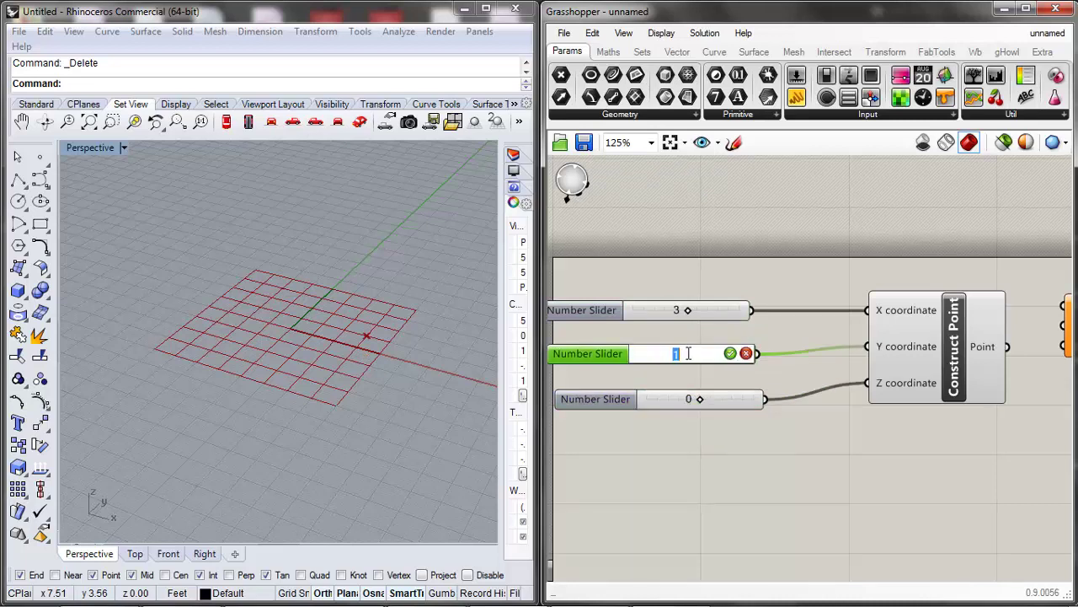
pyautogui.press('BackSpace')
pyautogui.write('0')
pyautogui.press('Return')
pyautogui.doubleClick(695, 313)
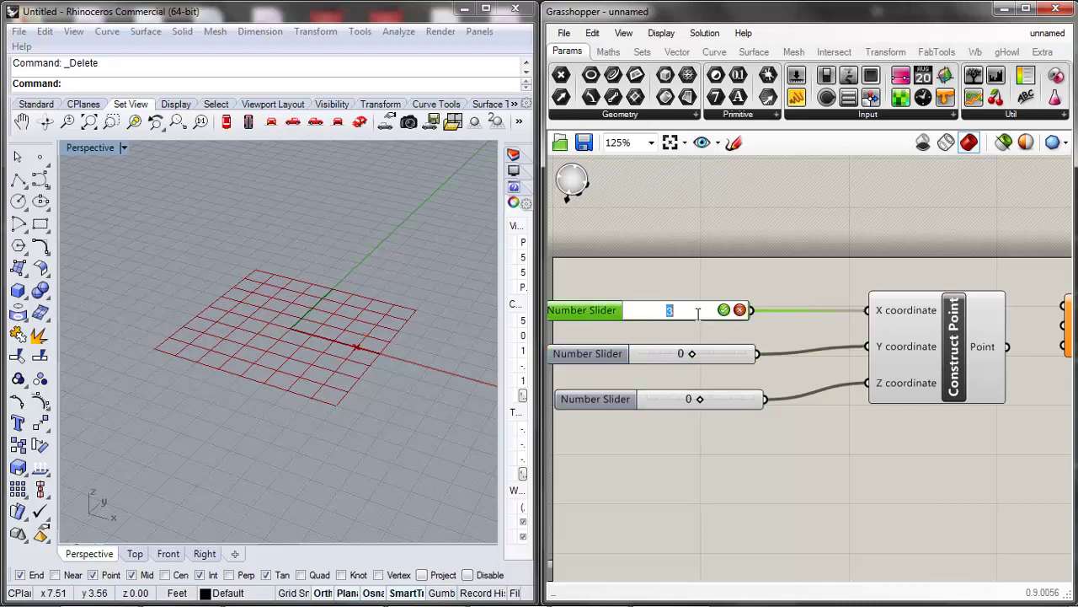
pyautogui.press('BackSpace')
pyautogui.write('0')
pyautogui.press('Return')
pyautogui.click(796, 271)
# Move the Construct Point component closer to its three number sliders.
pyautogui.scroll(-5, 765, 295)
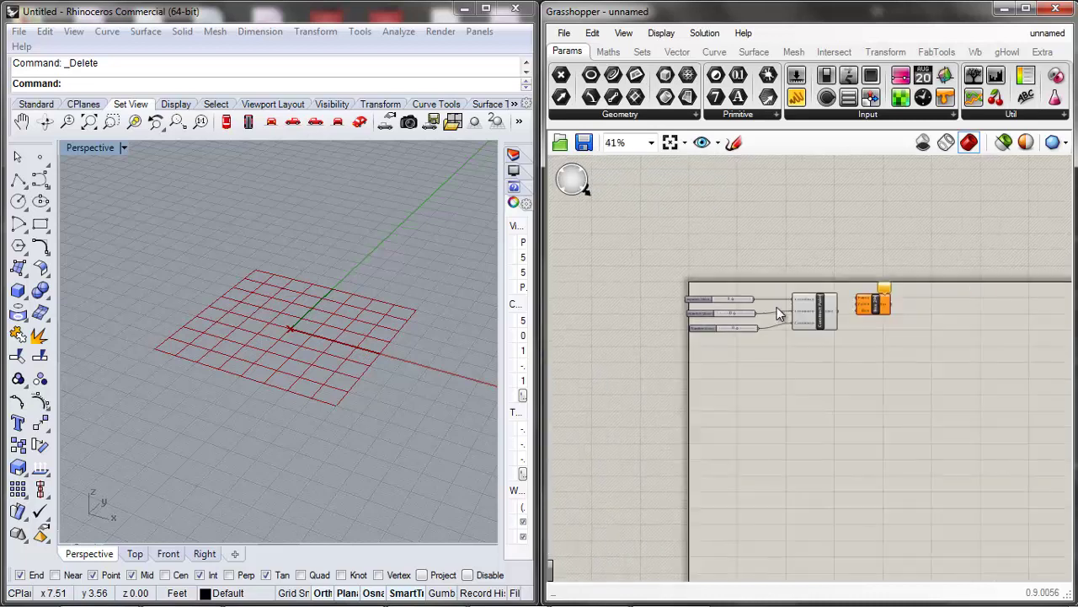
pyautogui.scroll(3, 791, 305)
pyautogui.moveTo(868, 322); pyautogui.dragTo(825, 328)
pyautogui.click(875, 349)
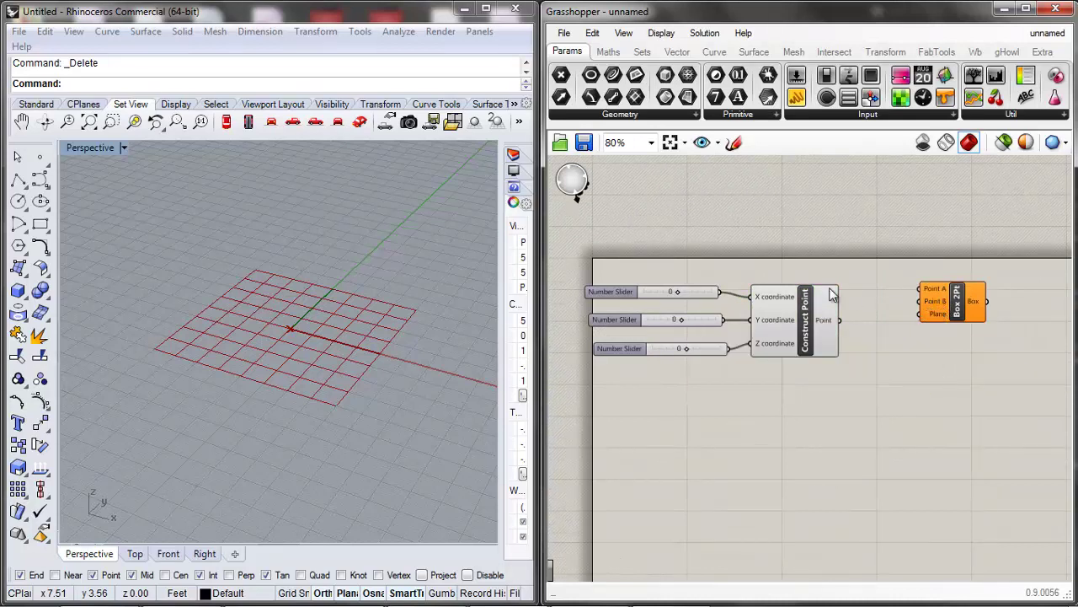
# Duplicate the Construct Point component with its three number sliders and place the copy below the original group.
pyautogui.moveTo(860, 263); pyautogui.dragTo(582, 380)
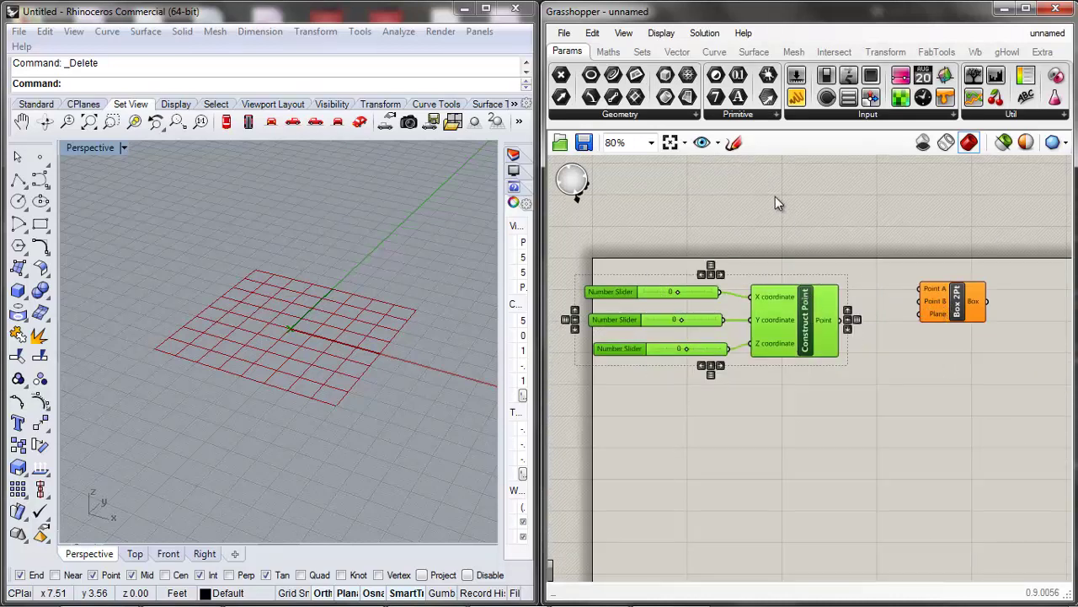
pyautogui.hotkey('ctrl', 'c')
pyautogui.hotkey('ctrl', 'v')
pyautogui.moveTo(789, 327); pyautogui.dragTo(794, 433)
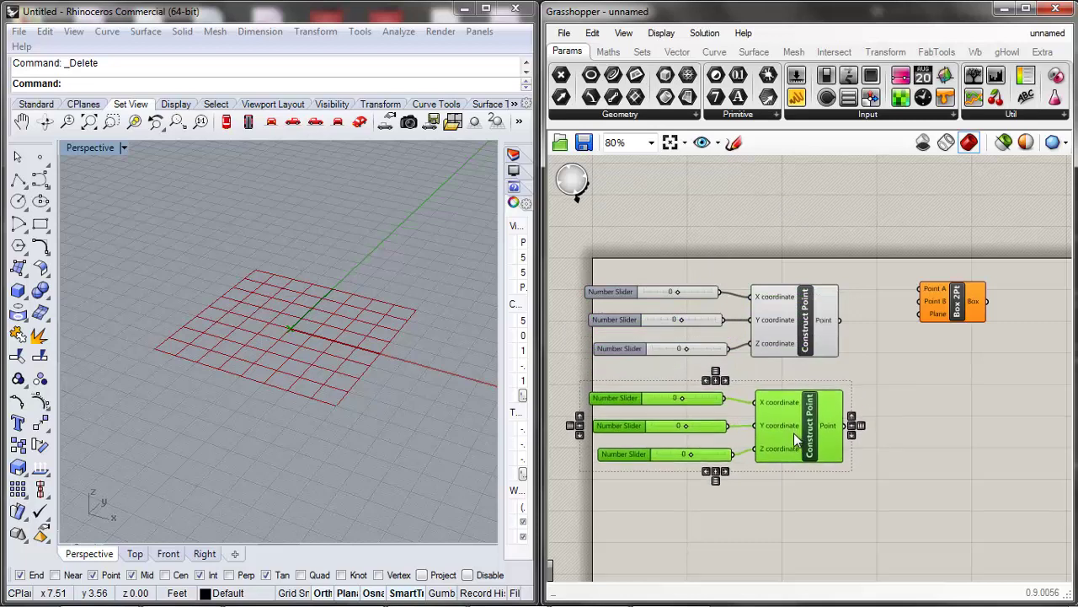
pyautogui.click(924, 426)
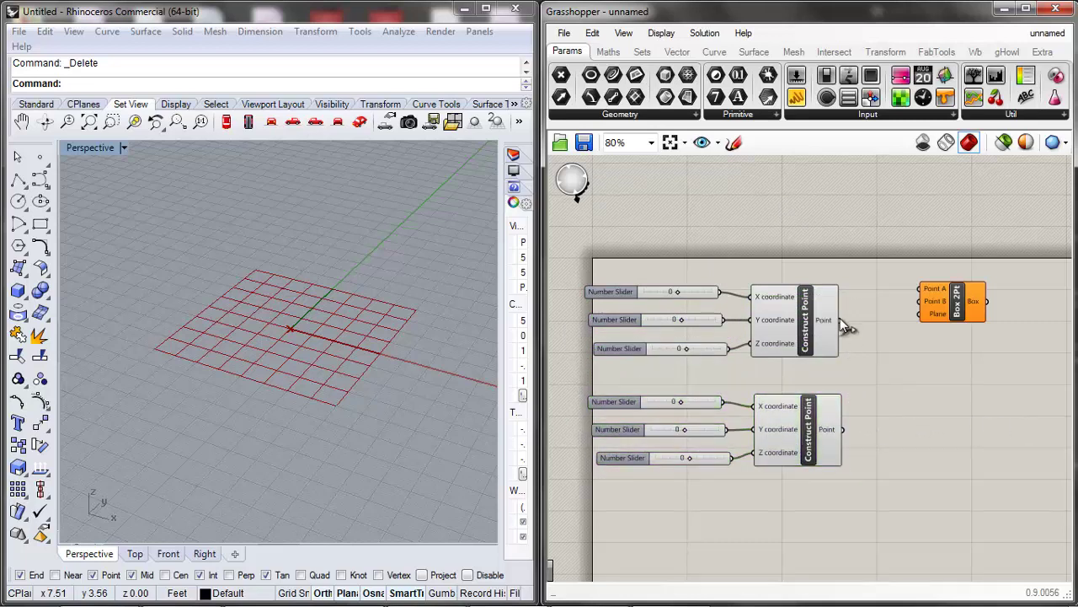
# Set the second point's Y coordinate slider to 33 and its Z coordinate slider to 37.
pyautogui.click(684, 431)
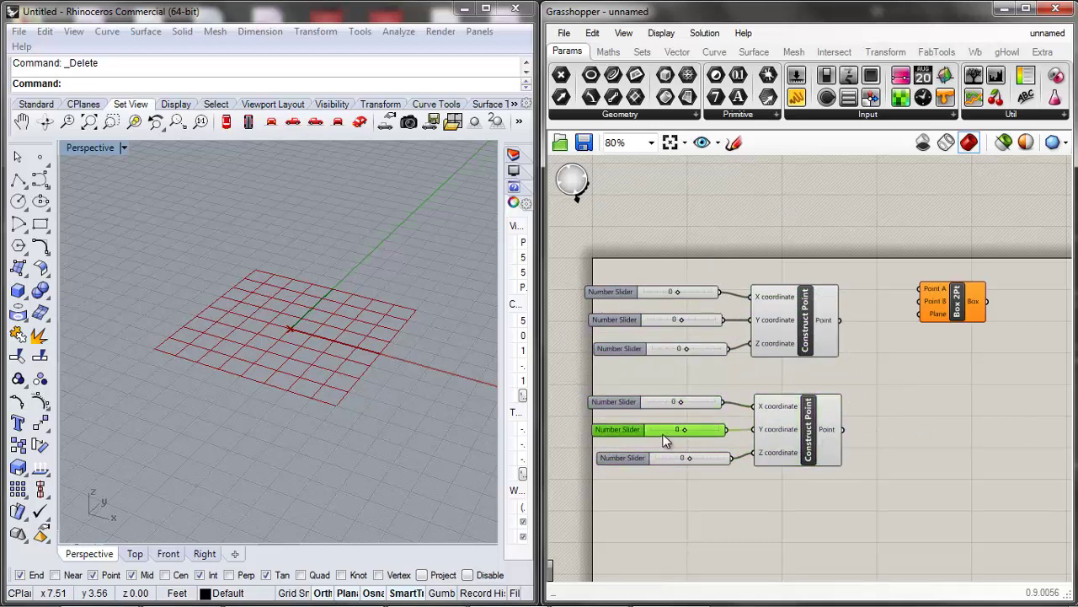
pyautogui.scroll(1, 686, 430)
pyautogui.moveTo(687, 430); pyautogui.dragTo(704, 432)
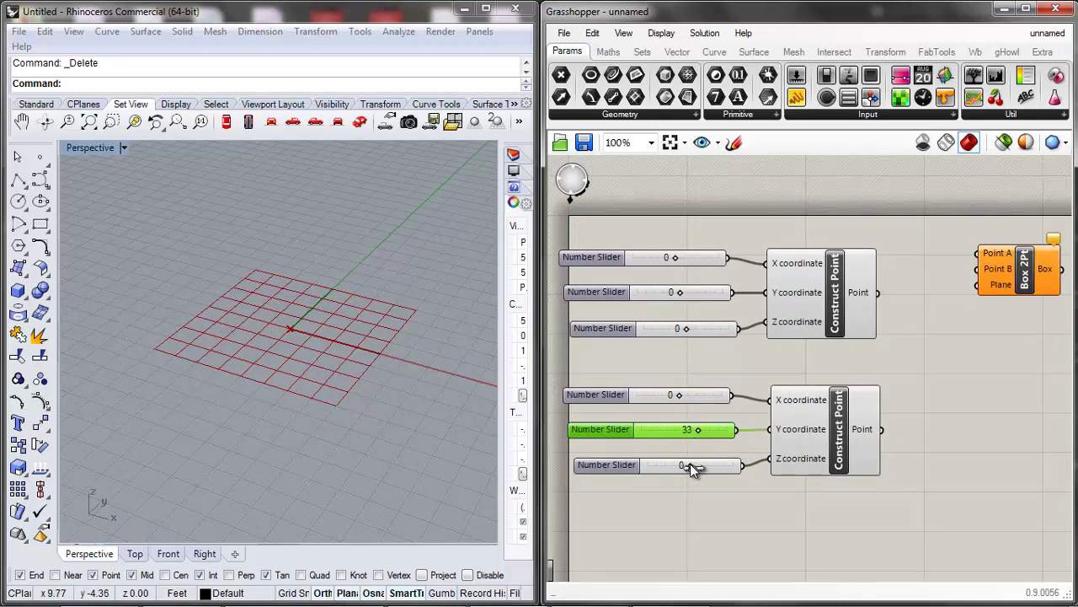
pyautogui.moveTo(690, 465); pyautogui.dragTo(704, 470)
# Connect the second point to Box 2Pt's Point B and the first point to Point A, checking the geometry in Rhino.
pyautogui.scroll(-2, 657, 445)
pyautogui.scroll(1, 679, 422)
pyautogui.moveTo(826, 446); pyautogui.dragTo(900, 317)
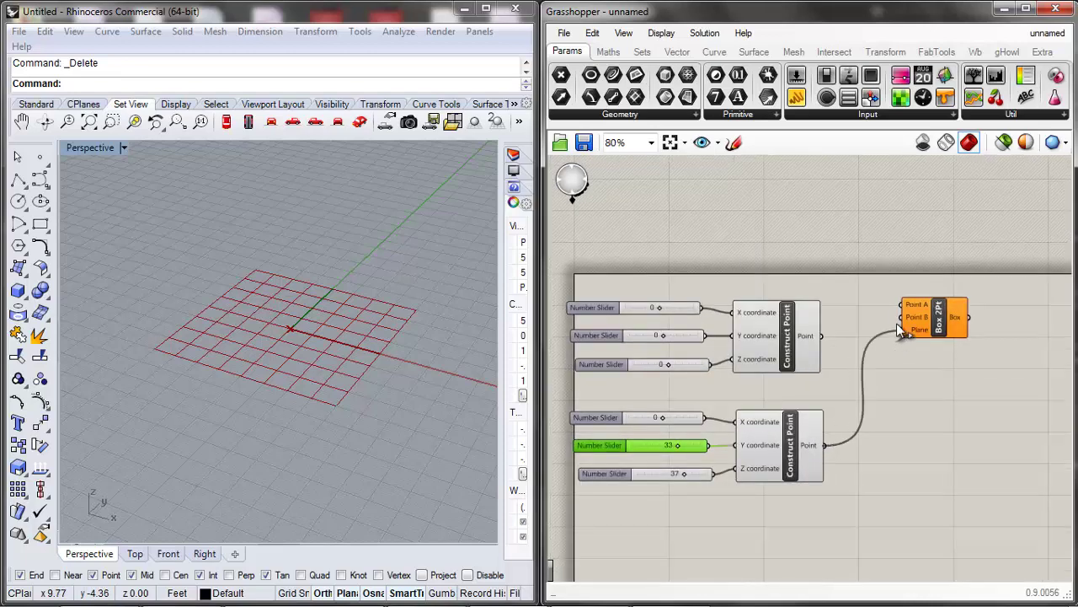
pyautogui.moveTo(823, 335); pyautogui.dragTo(900, 305)
pyautogui.scroll(-5, 242, 386)
pyautogui.scroll(-2, 242, 386)
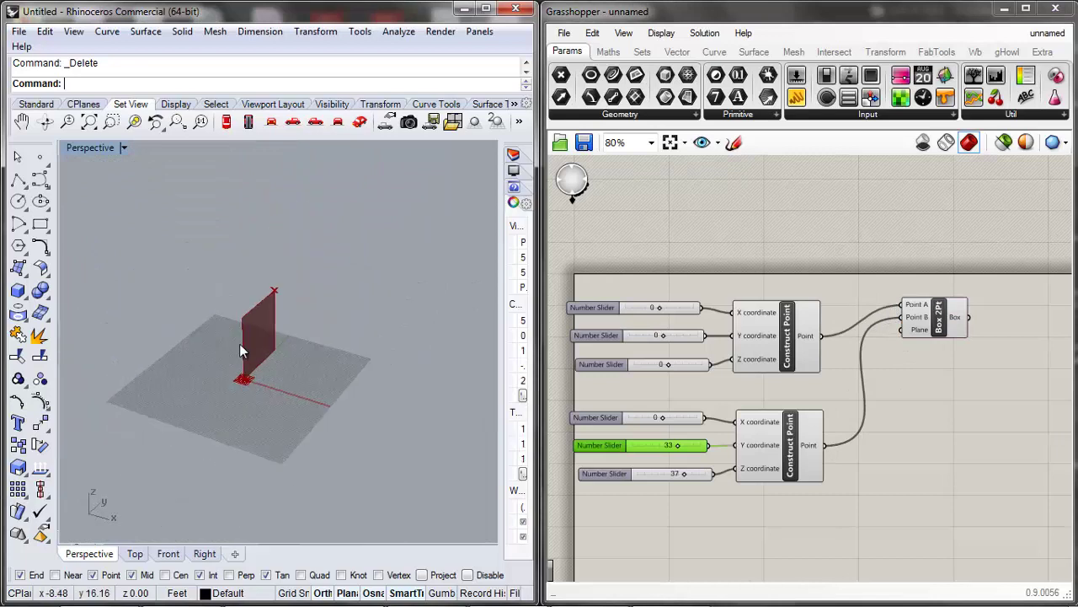
pyautogui.scroll(5, 239, 343)
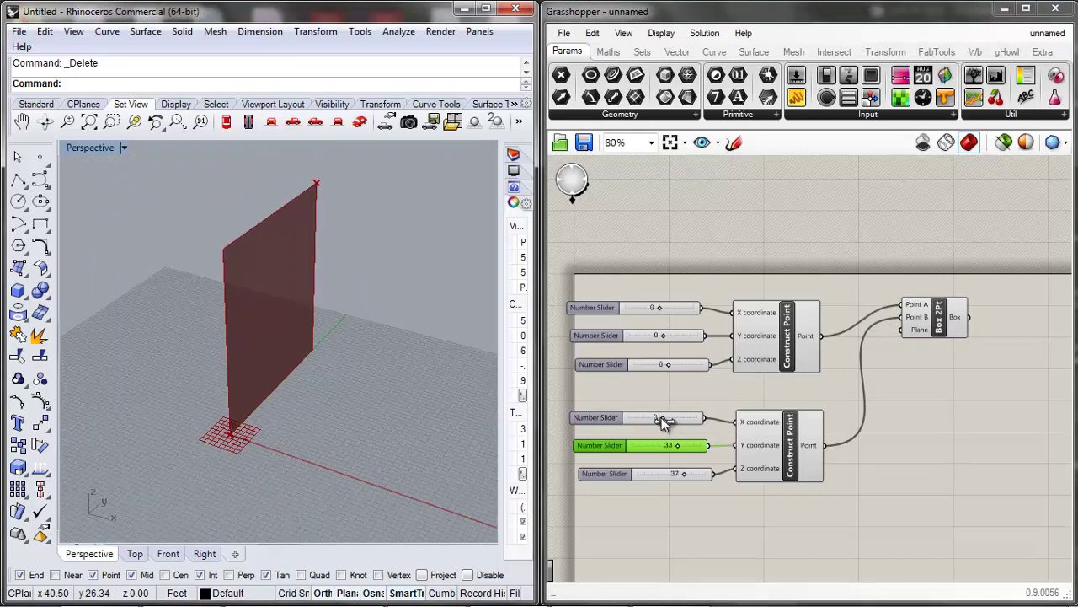
# Set the second point's sliders to X 27, Y 26 and Z 23 to give the box volume.
pyautogui.moveTo(661, 417)
pyautogui.mouseDown()
pyautogui.moveTo(673, 419)
pyautogui.moveTo(671, 445)
pyautogui.moveTo(661, 447)
pyautogui.moveTo(674, 449)
pyautogui.moveTo(668, 472)
pyautogui.moveTo(682, 474)
pyautogui.moveTo(670, 417)
pyautogui.mouseUp()
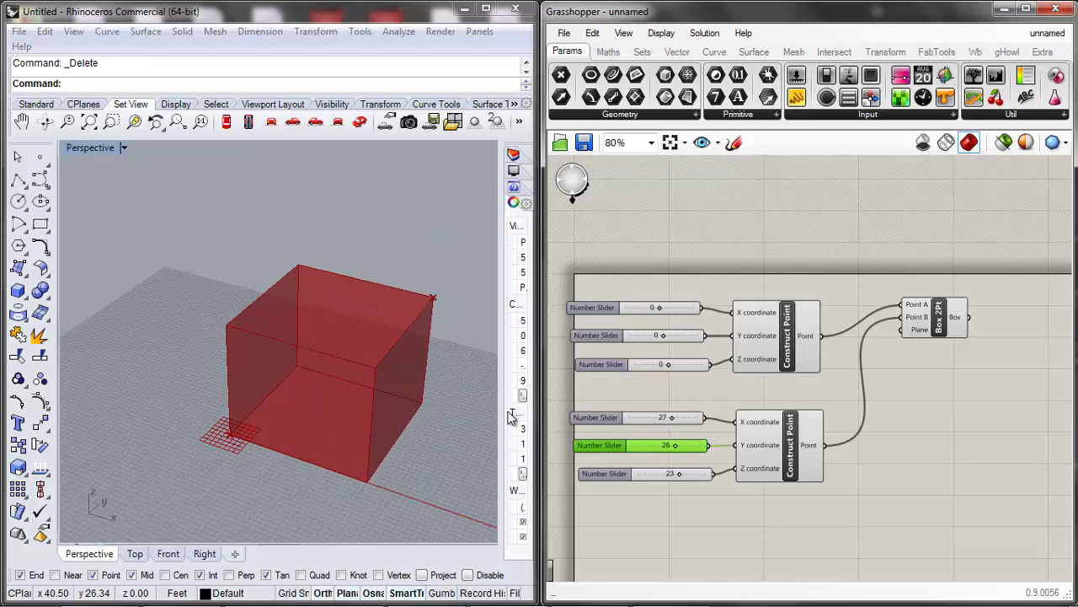
pyautogui.scroll(-2, 316, 423)
pyautogui.scroll(-2, 923, 458)
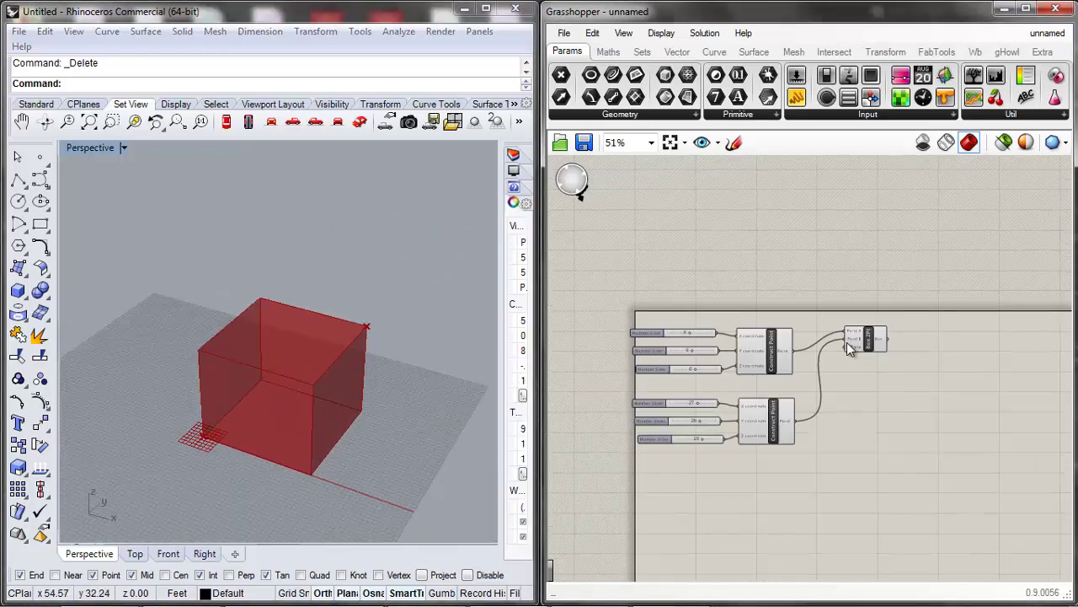
# Group the number sliders, both Construct Point components and Box 2Pt together.
pyautogui.scroll(3, 868, 379)
pyautogui.click(851, 346)
pyautogui.scroll(-3, 864, 380)
pyautogui.scroll(-2, 883, 387)
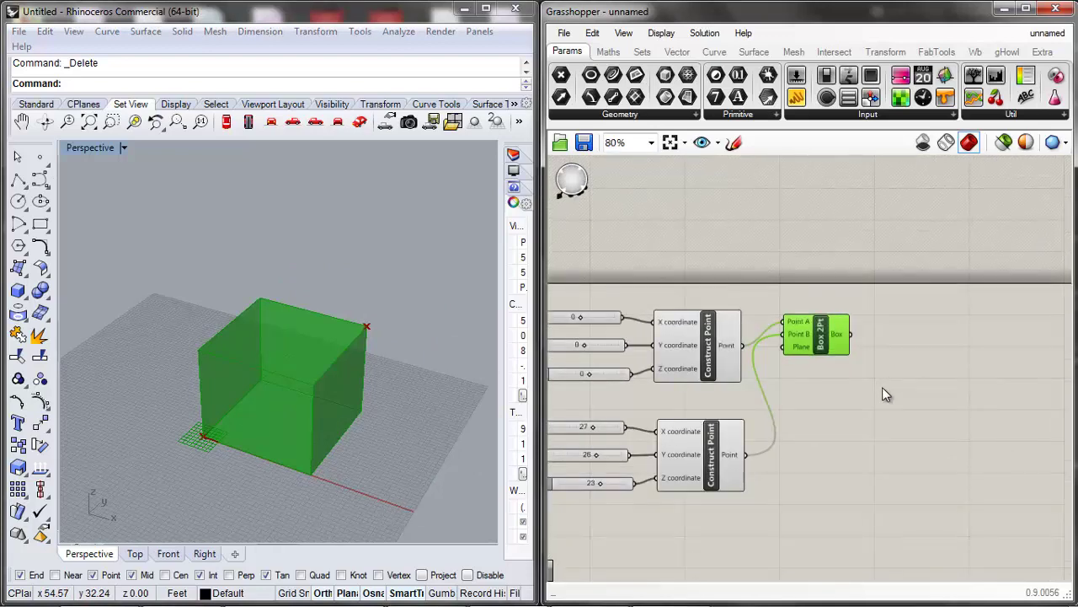
pyautogui.click(894, 355)
pyautogui.moveTo(907, 321); pyautogui.dragTo(607, 505)
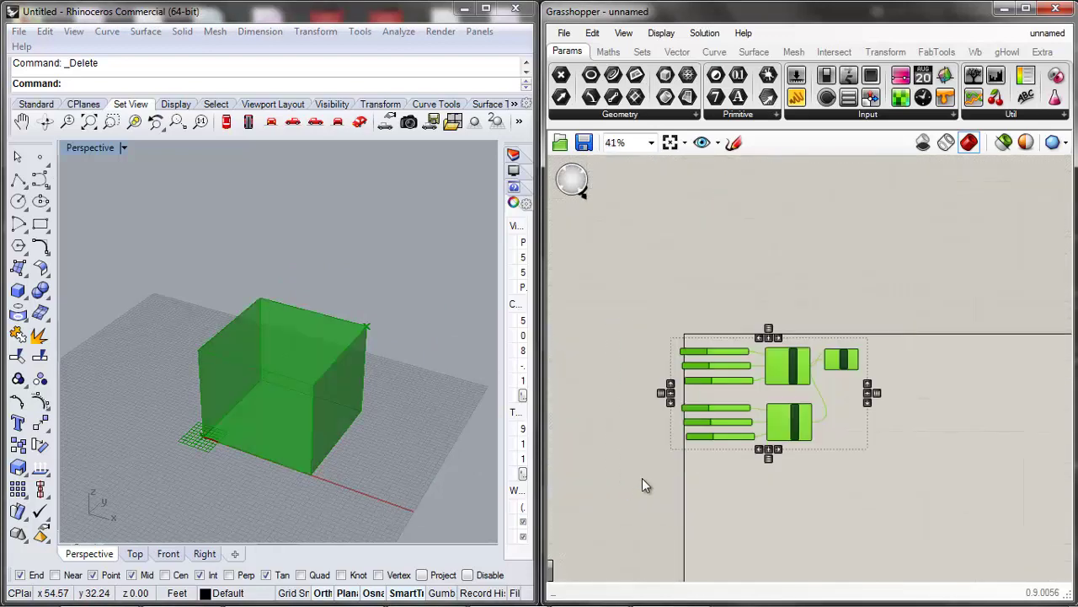
pyautogui.rightClick(833, 412)
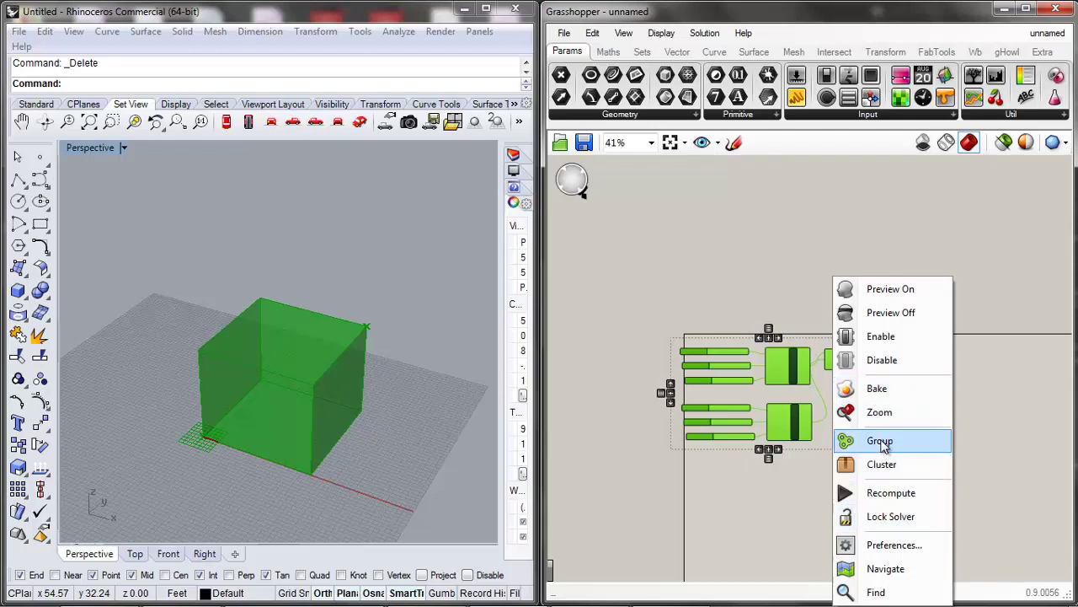
pyautogui.click(883, 441)
pyautogui.click(908, 433)
# Reposition the new group on the canvas and colour it purple.
pyautogui.moveTo(842, 416); pyautogui.dragTo(808, 464)
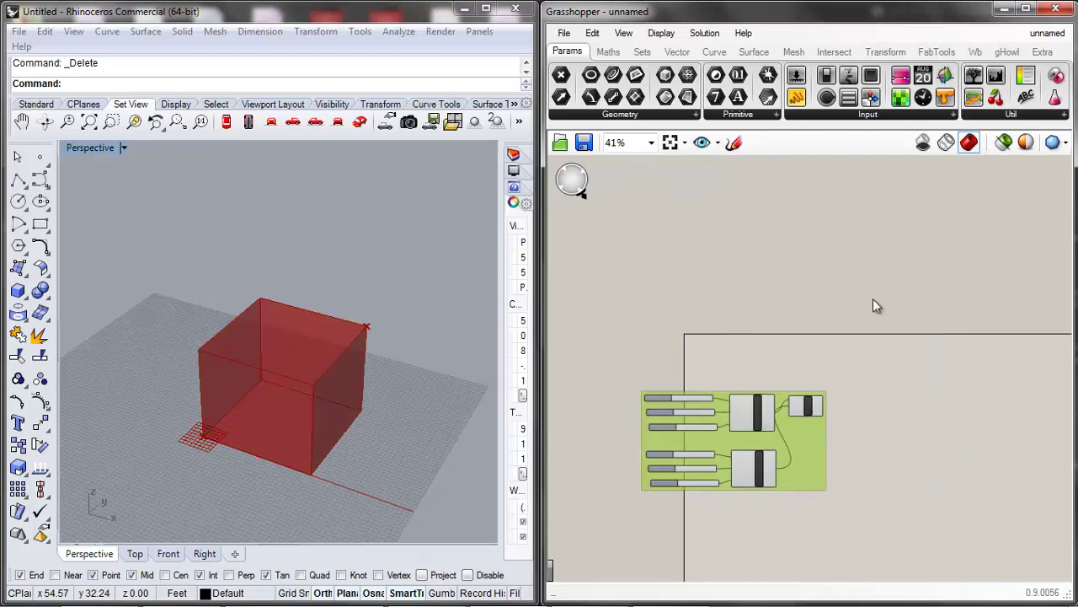
pyautogui.moveTo(873, 299); pyautogui.dragTo(847, 405)
pyautogui.click(892, 432)
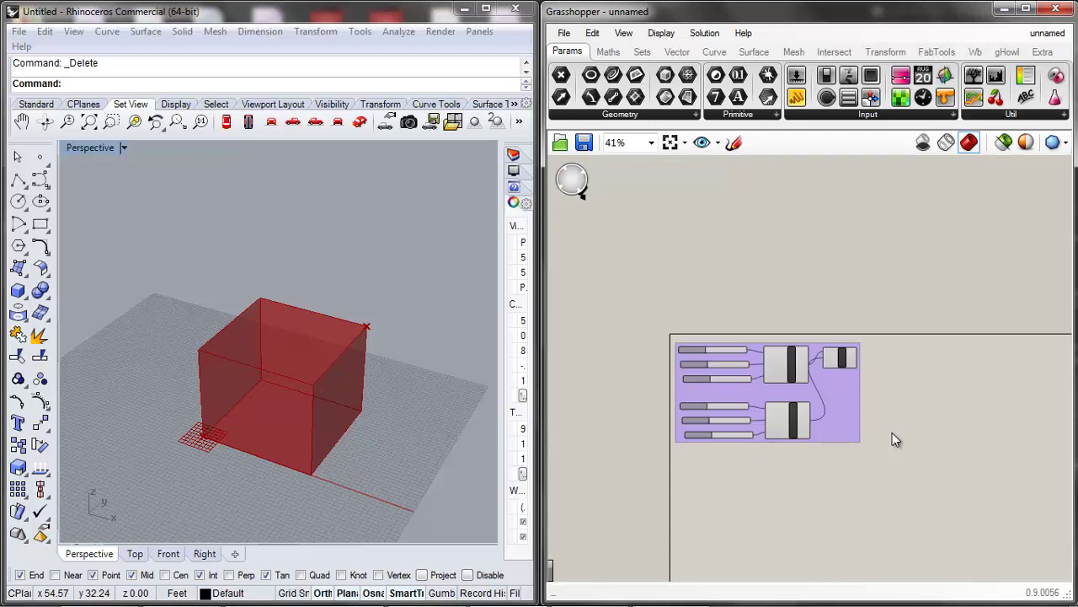
# Add a Move component in the empty canvas space beside the purple group.
pyautogui.moveTo(892, 432); pyautogui.dragTo(856, 417, button='right')
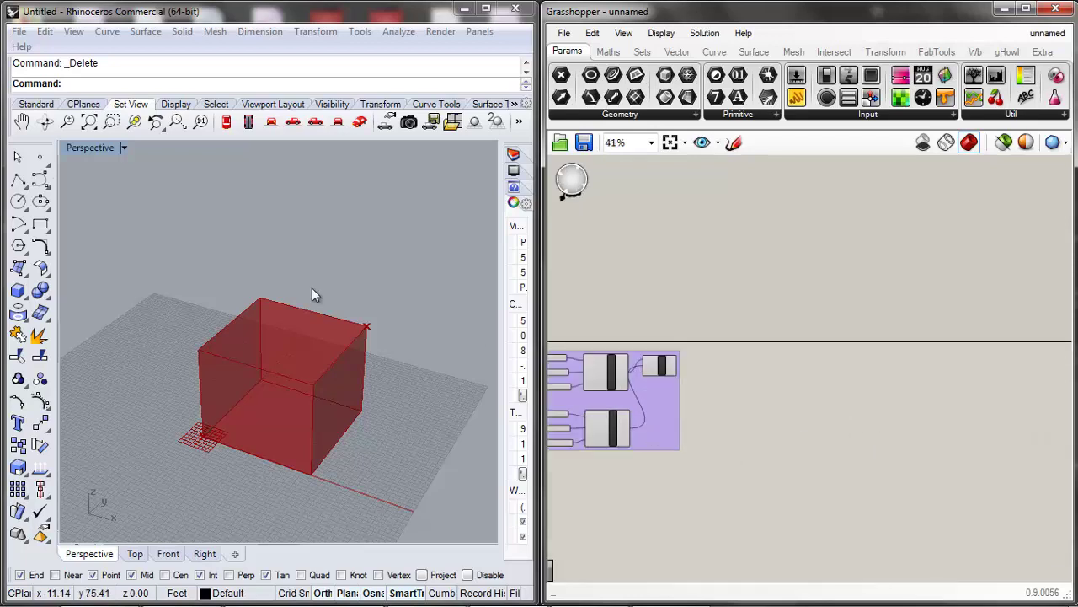
pyautogui.doubleClick(772, 370)
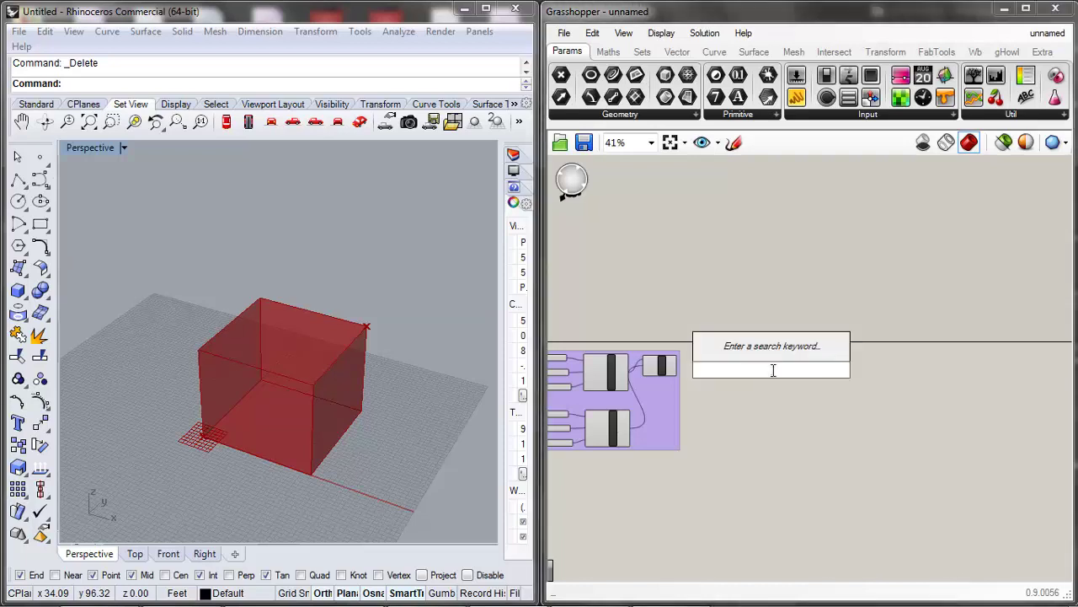
pyautogui.write('move')
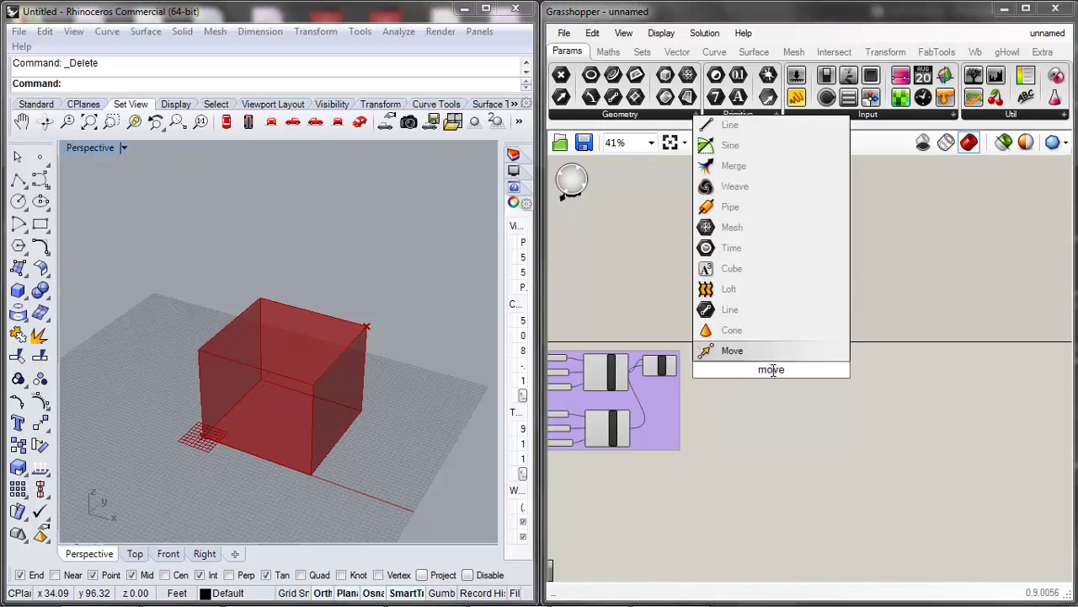
pyautogui.press('Return')
pyautogui.scroll(5, 752, 377)
pyautogui.moveTo(798, 358); pyautogui.dragTo(806, 338)
# Open the help for the Move component and read its Geometry input description.
pyautogui.rightClick(807, 341)
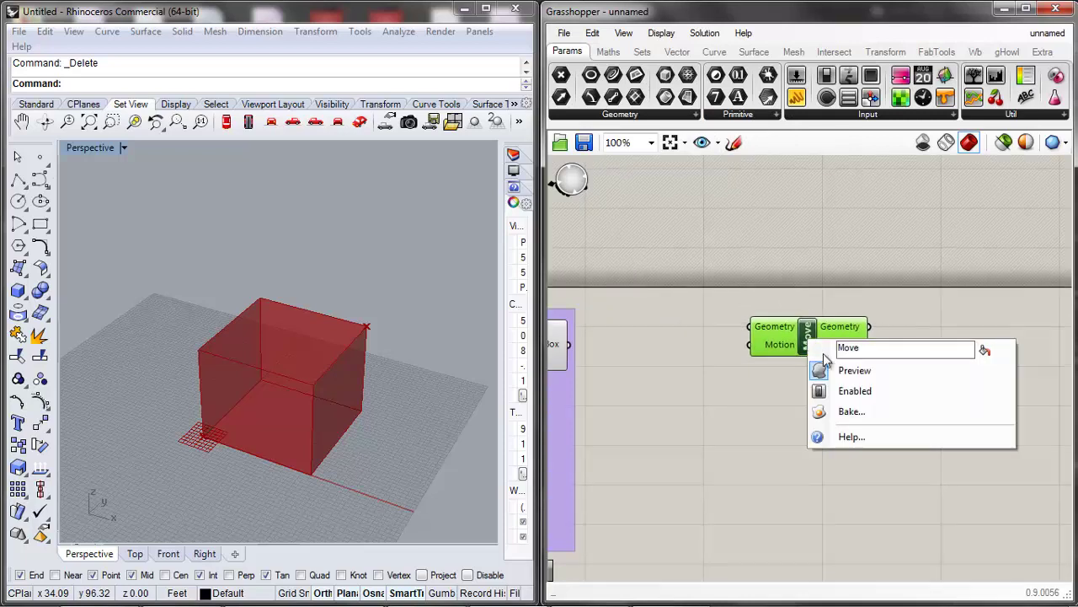
pyautogui.click(859, 437)
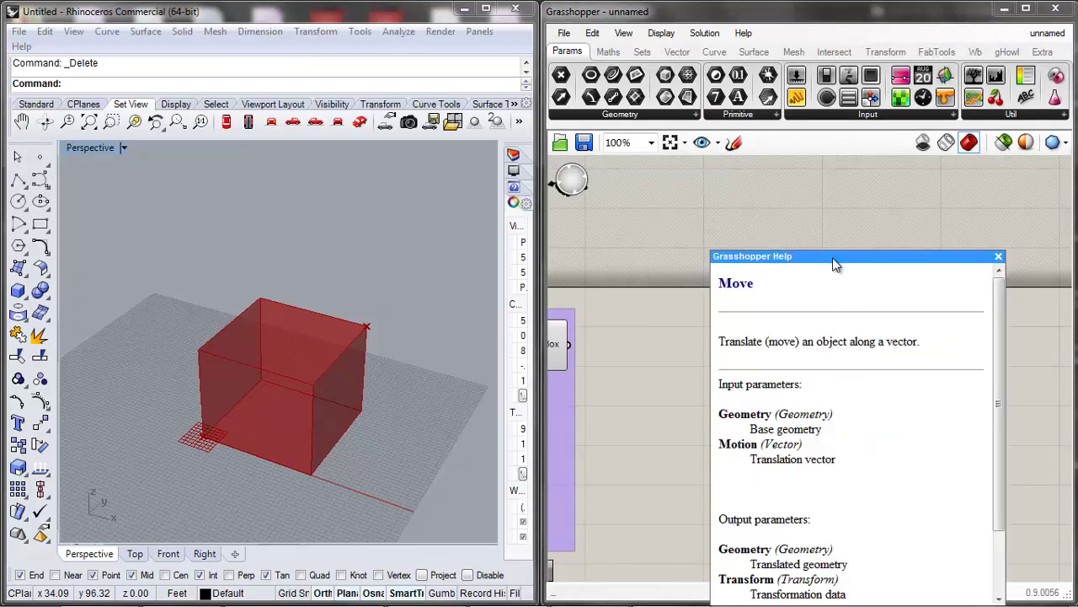
pyautogui.moveTo(833, 251); pyautogui.dragTo(795, 196)
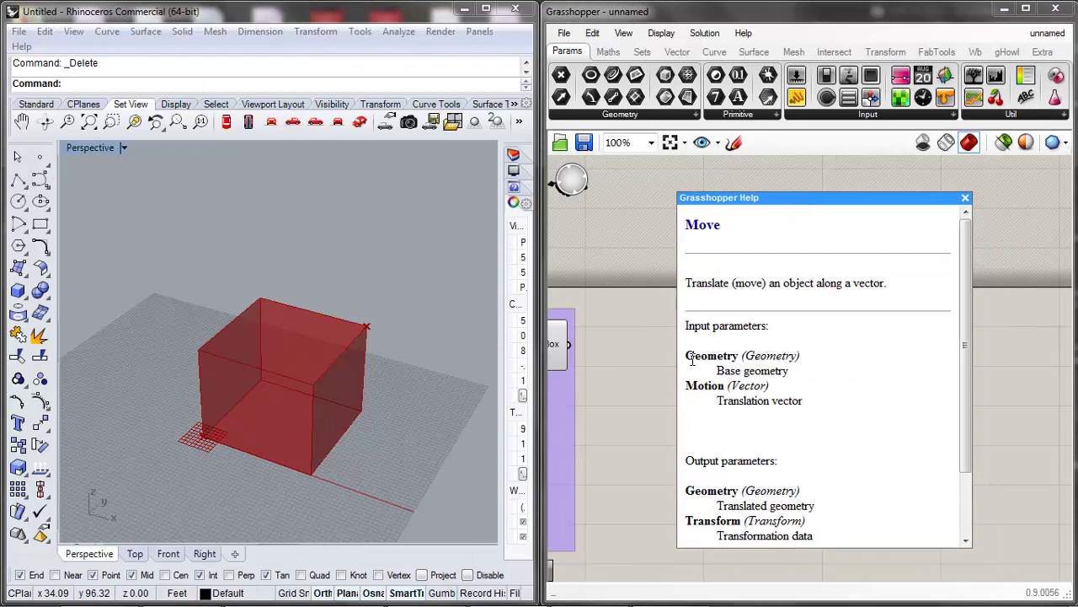
pyautogui.moveTo(685, 355); pyautogui.dragTo(790, 380)
pyautogui.click(808, 378)
pyautogui.moveTo(806, 200); pyautogui.dragTo(902, 219)
# Connect Box 2Pt's Box output to Move's Geometry input and shift the help window aside.
pyautogui.moveTo(570, 348); pyautogui.dragTo(749, 326)
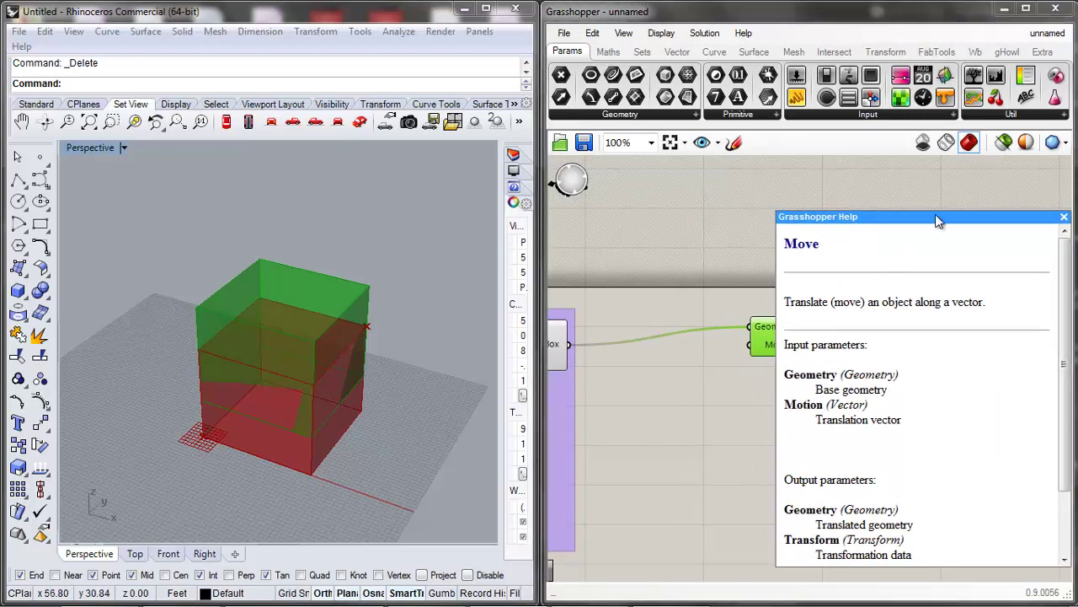
pyautogui.moveTo(936, 216); pyautogui.dragTo(1048, 224)
pyautogui.click(713, 387)
pyautogui.scroll(-4, 717, 390)
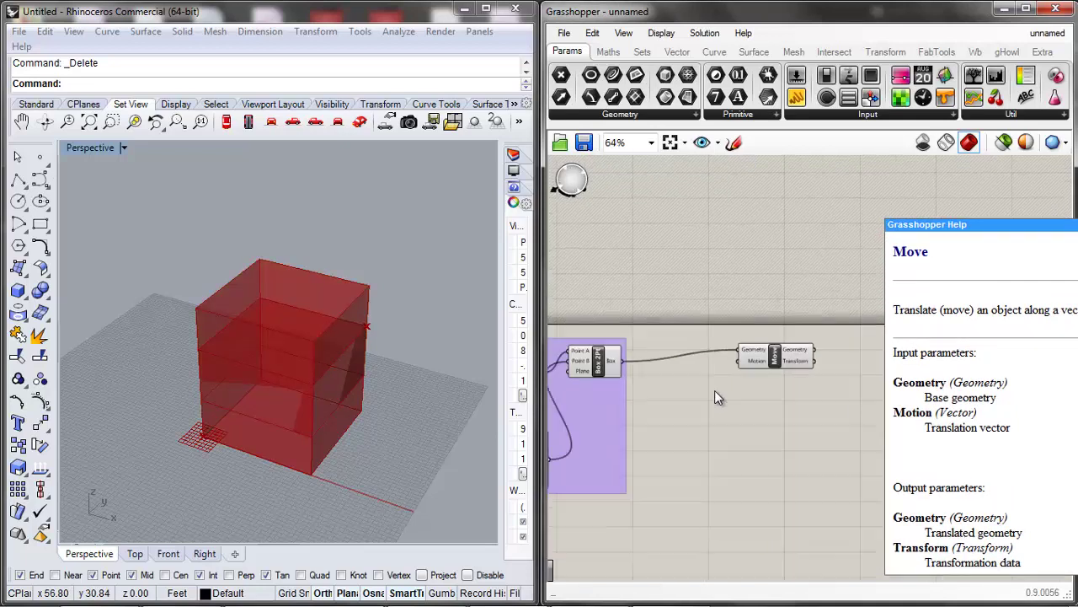
# Select Box 2Pt and Move in turn to compare the original and translated boxes in Rhino.
pyautogui.scroll(4, 591, 390)
pyautogui.click(697, 342)
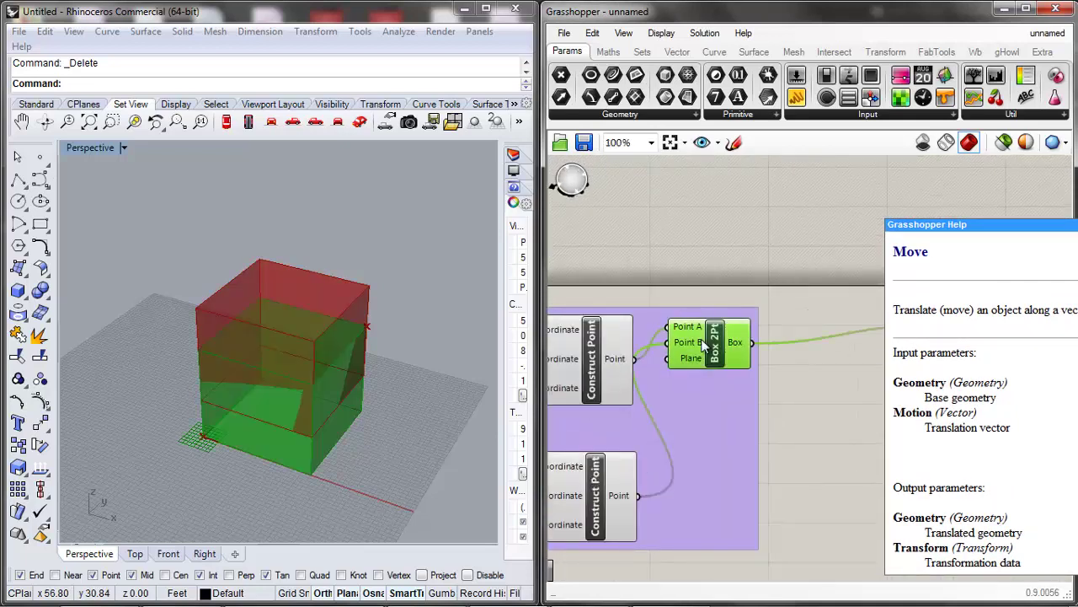
pyautogui.click(730, 195)
pyautogui.scroll(-2, 652, 224)
pyautogui.scroll(-4, 592, 299)
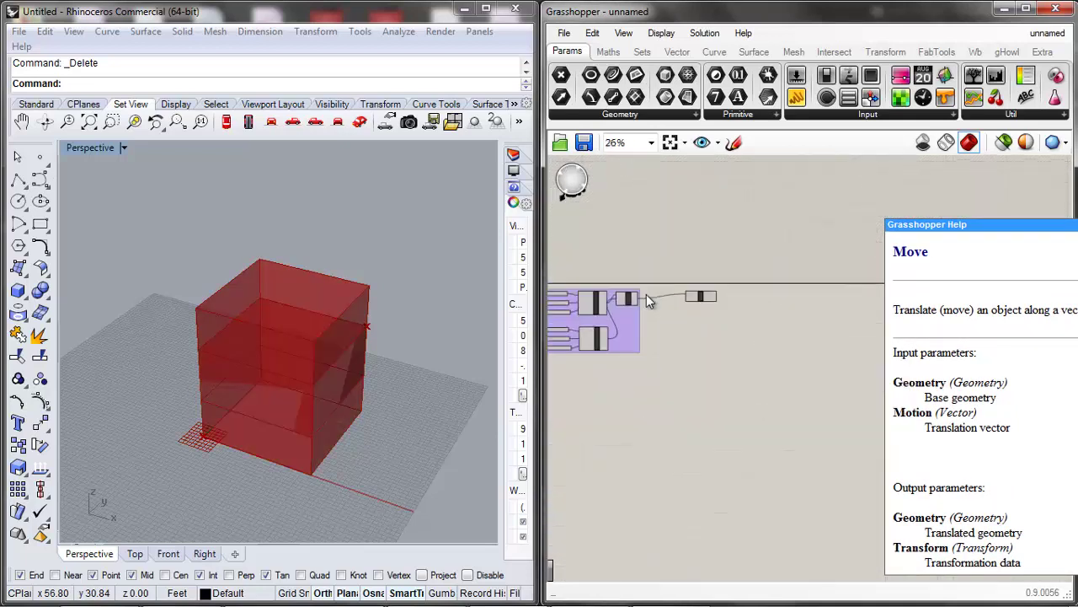
pyautogui.scroll(4, 680, 294)
pyautogui.click(771, 303)
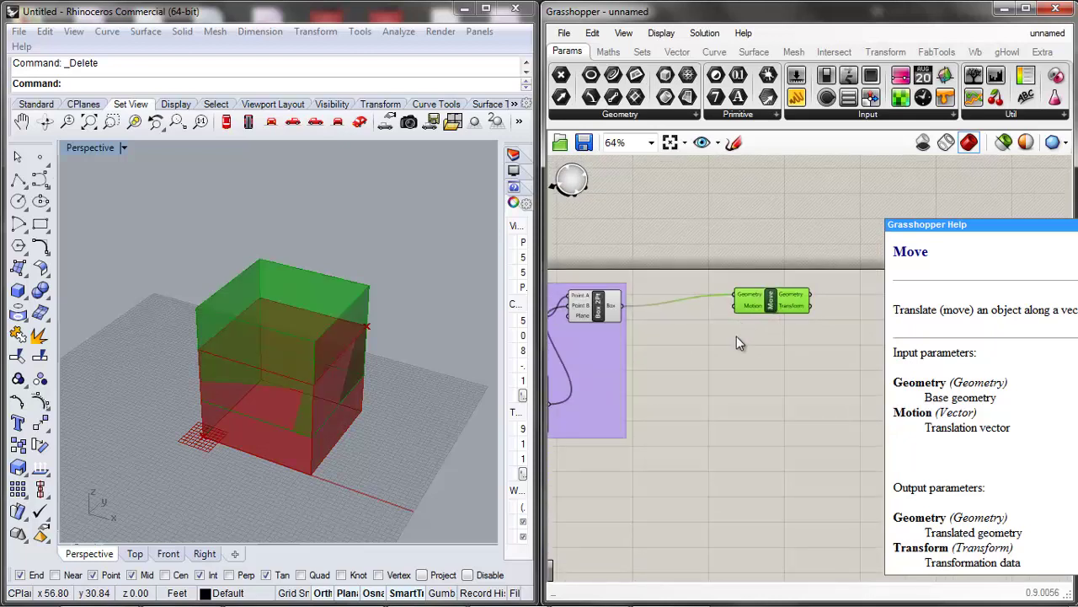
# Turn off the preview of Box 2Pt so only the moved box is shown.
pyautogui.click(598, 310)
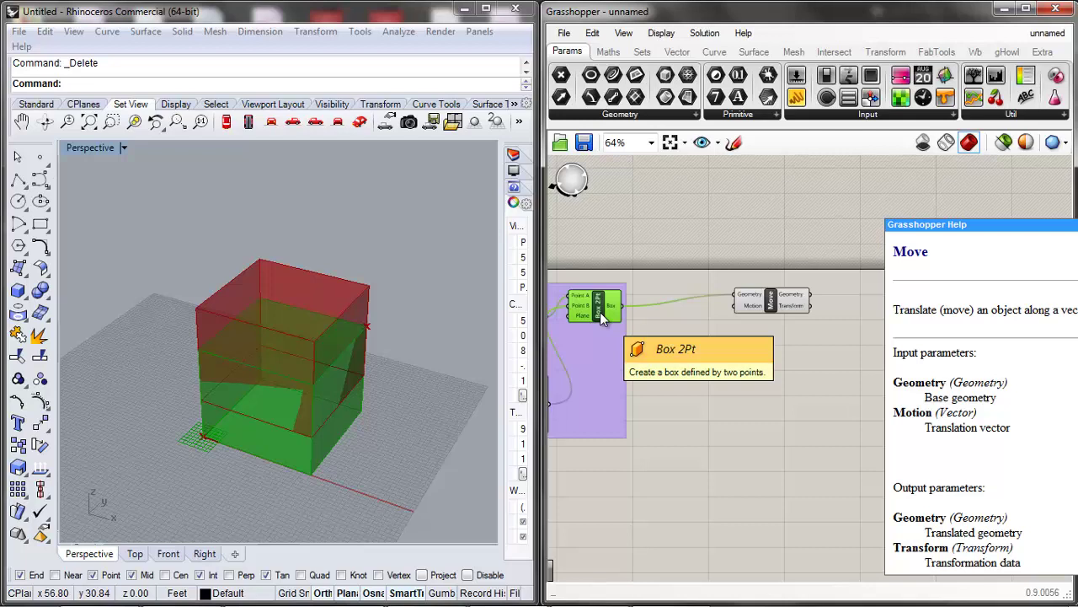
pyautogui.middleClick(631, 310)
pyautogui.click(680, 264)
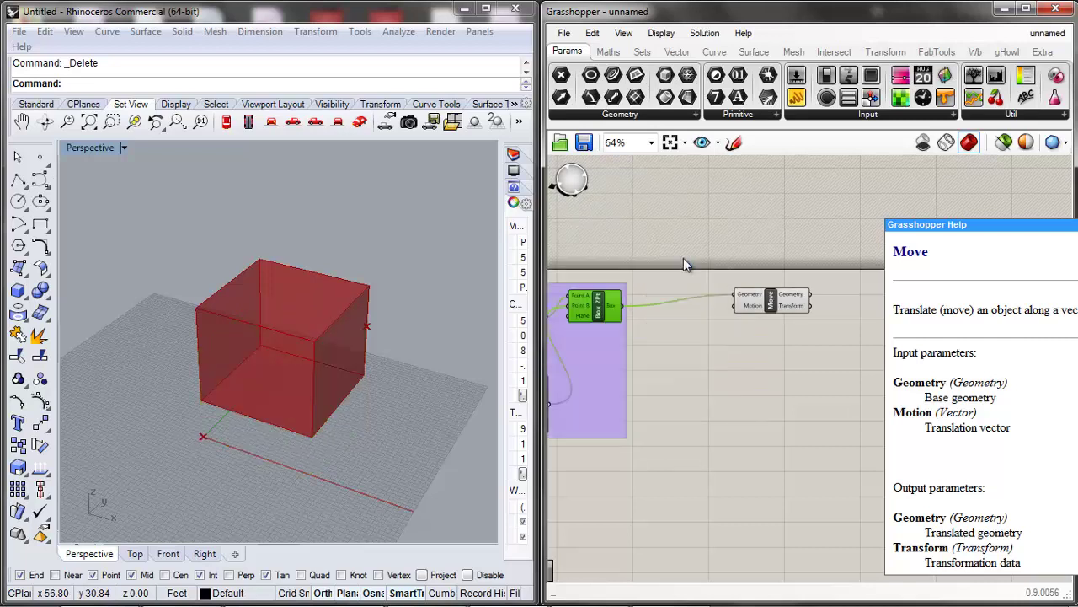
pyautogui.click(344, 326)
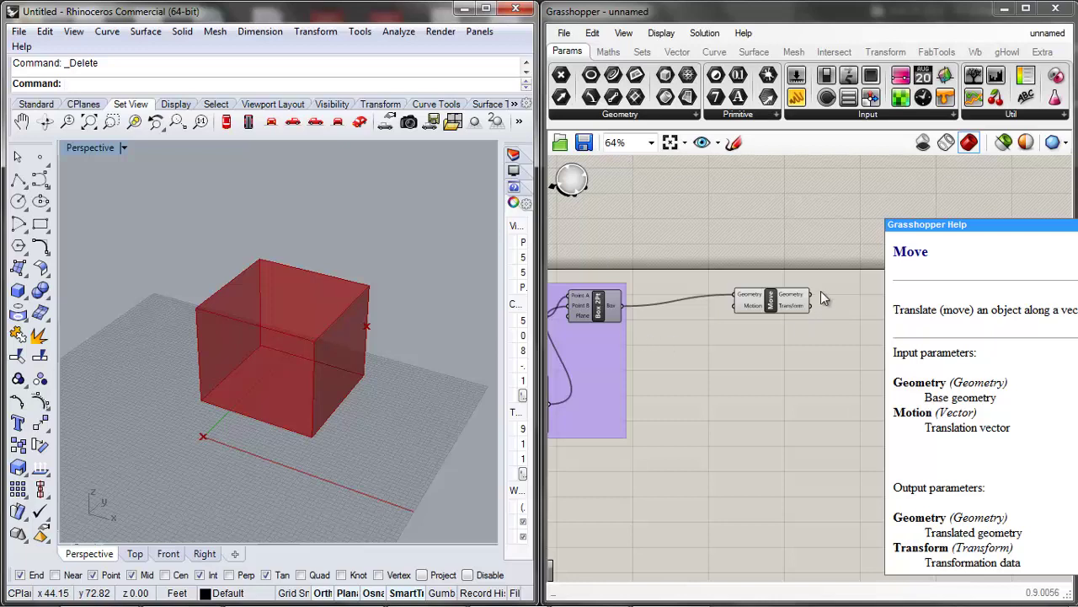
# Reopen the Move component's help, read its Motion input description, and close both help windows.
pyautogui.moveTo(784, 306); pyautogui.dragTo(777, 307)
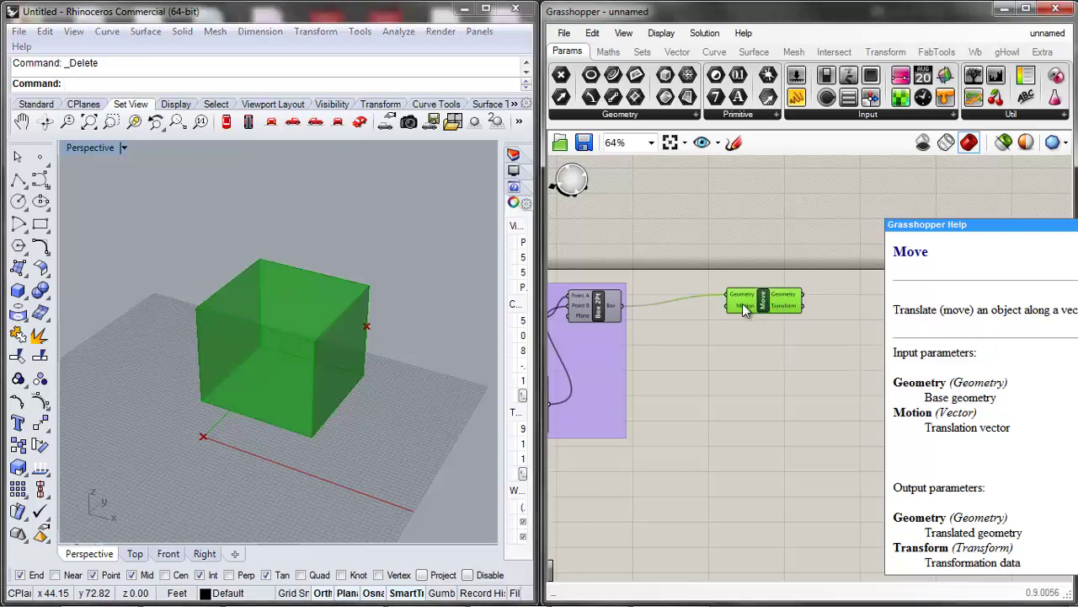
pyautogui.moveTo(743, 308)
pyautogui.rightClick(767, 312)
pyautogui.click(795, 411)
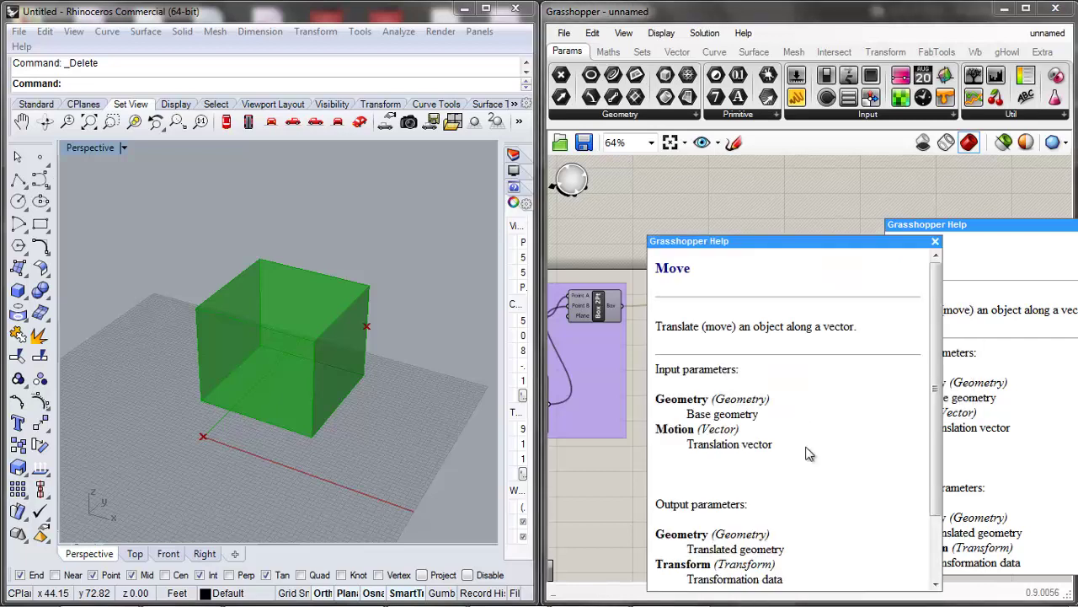
pyautogui.moveTo(1042, 230); pyautogui.dragTo(881, 243)
pyautogui.click(1023, 246)
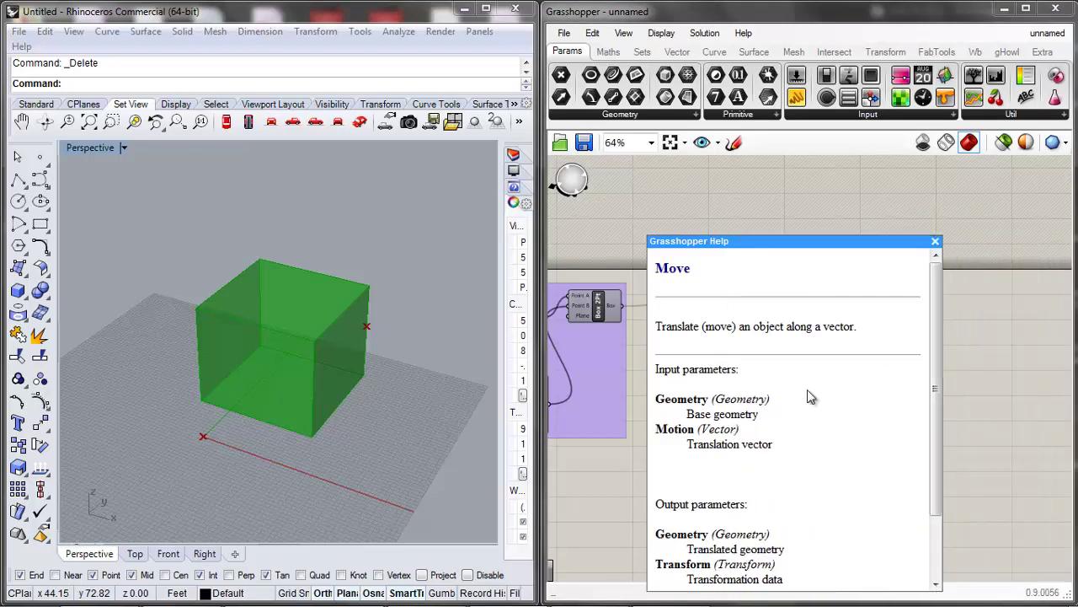
pyautogui.moveTo(770, 446); pyautogui.dragTo(688, 444)
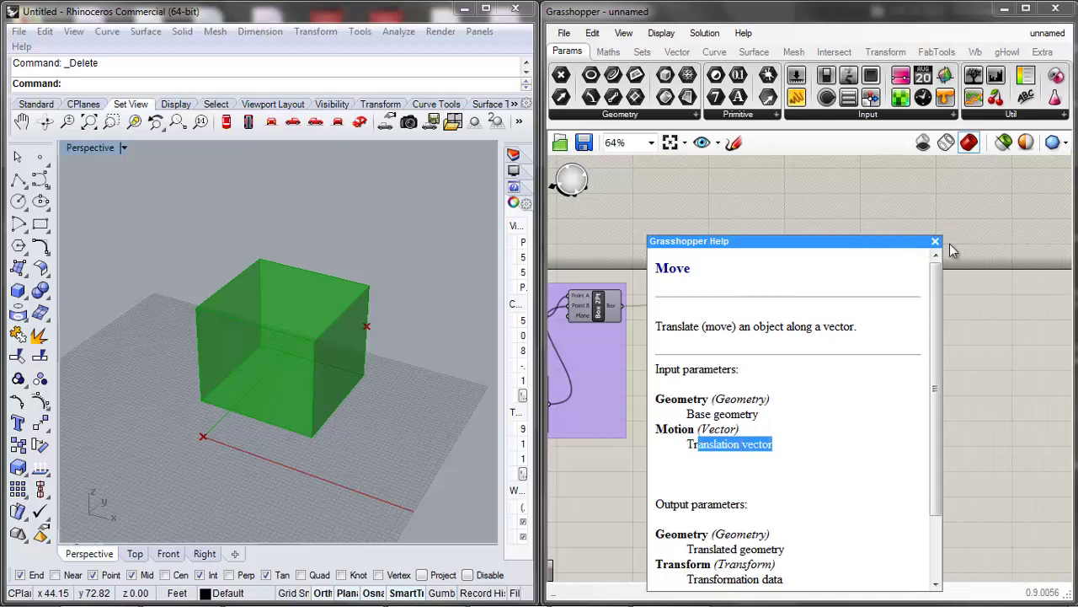
pyautogui.click(935, 242)
pyautogui.click(949, 257)
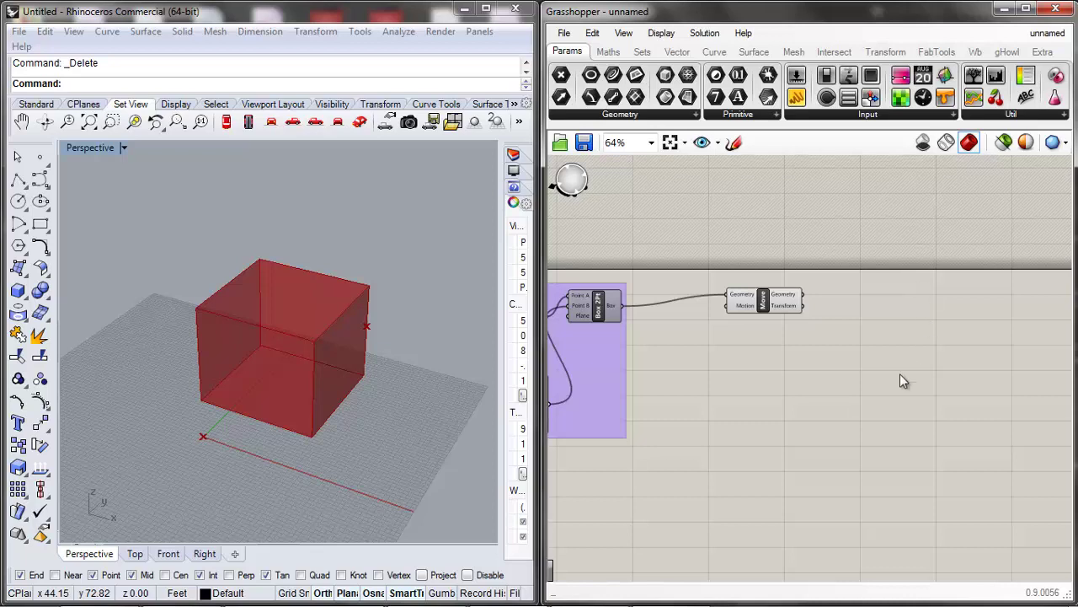
pyautogui.scroll(4, 712, 296)
pyautogui.click(761, 305)
pyautogui.click(771, 371)
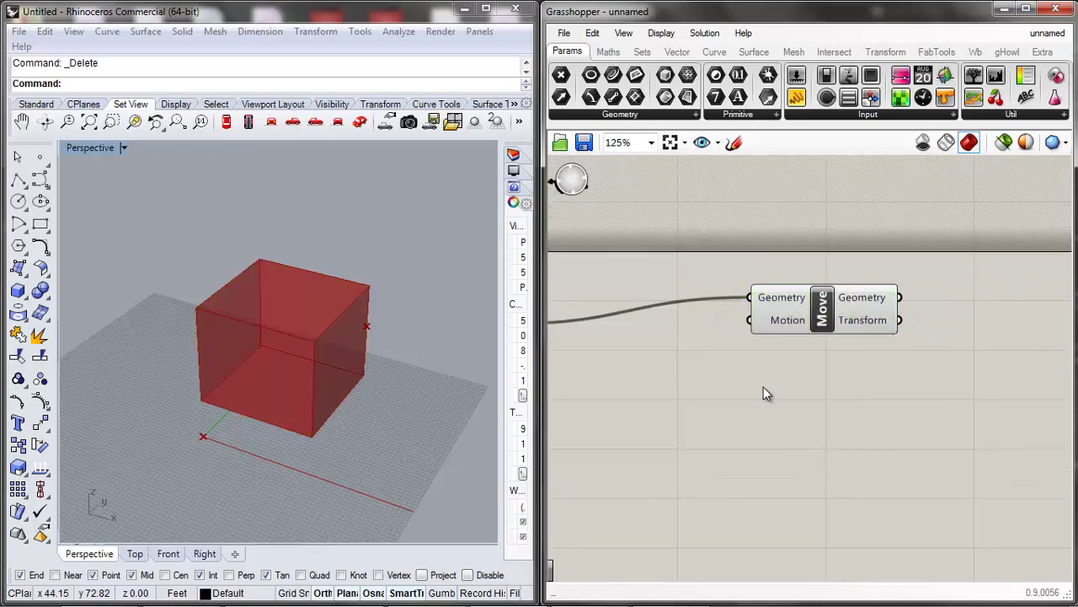
pyautogui.doubleClick(707, 426)
pyautogui.press('Escape')
# Copy the second point's X coordinate slider and place the copy outside the group, below the Move component.
pyautogui.scroll(-4, 835, 437)
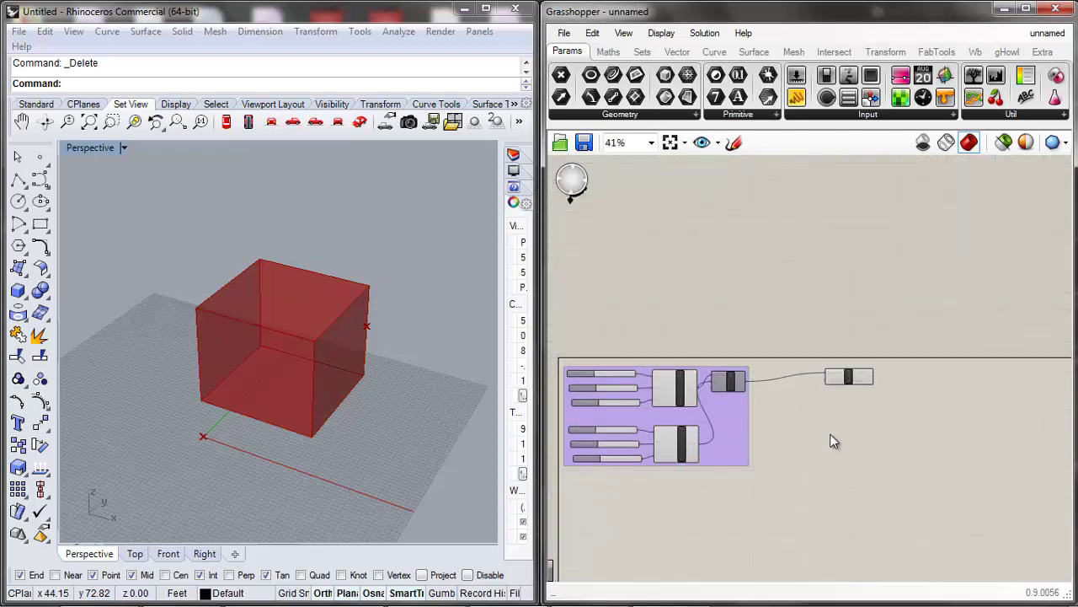
pyautogui.scroll(-3, 833, 435)
pyautogui.scroll(6, 737, 444)
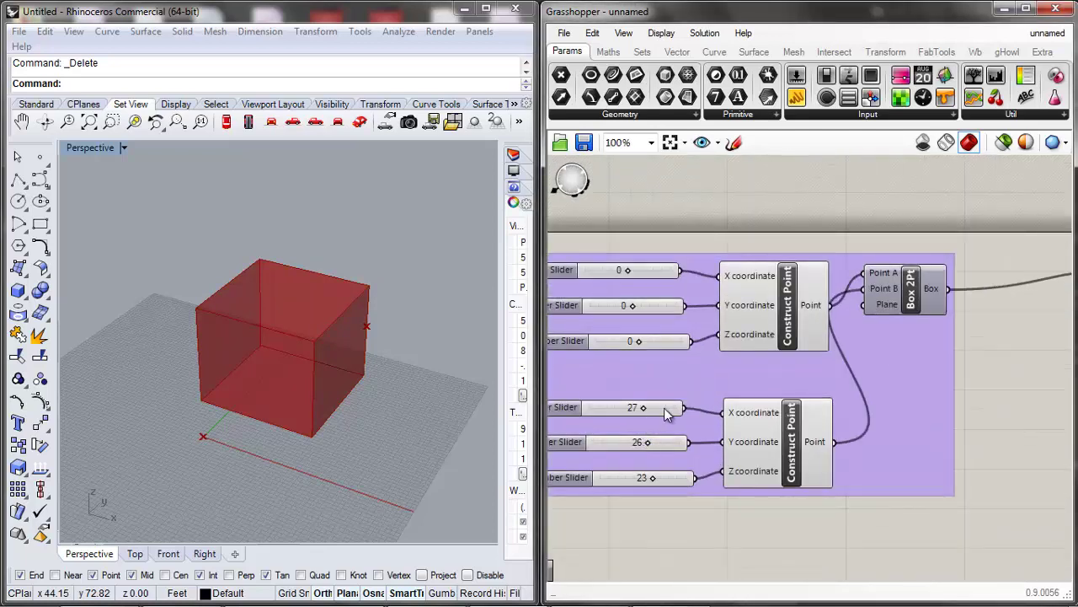
pyautogui.click(666, 410)
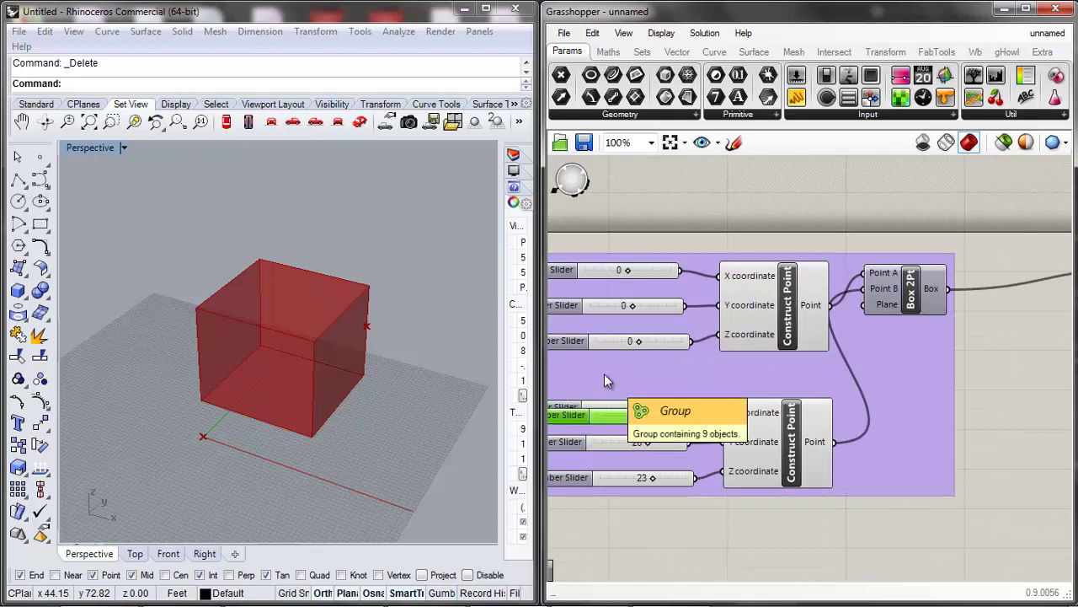
pyautogui.scroll(-3, 604, 373)
pyautogui.moveTo(628, 392); pyautogui.dragTo(898, 364)
pyautogui.scroll(4, 904, 289)
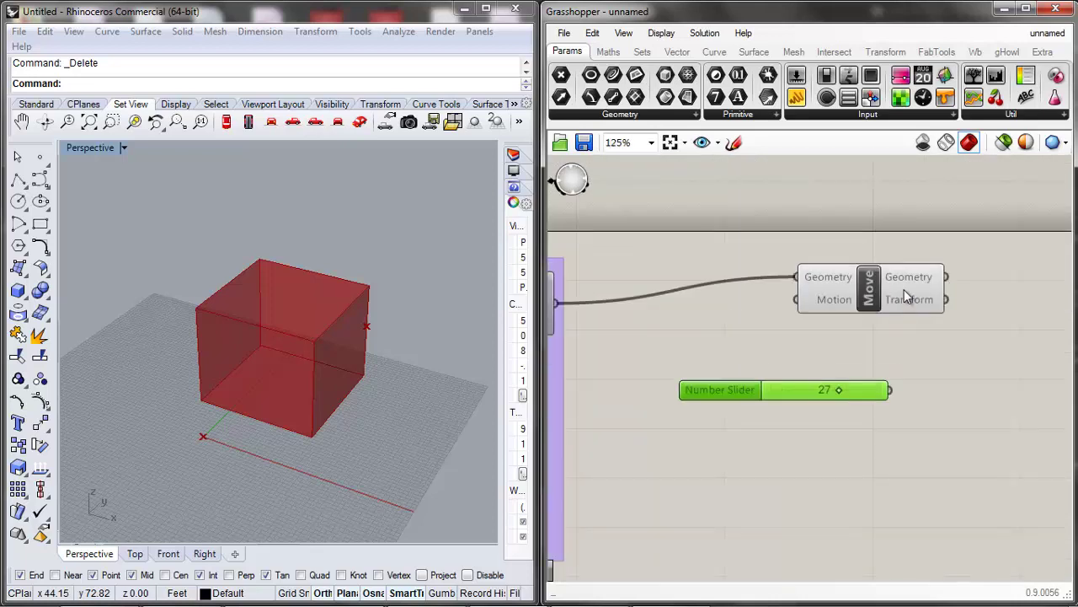
pyautogui.click(944, 340)
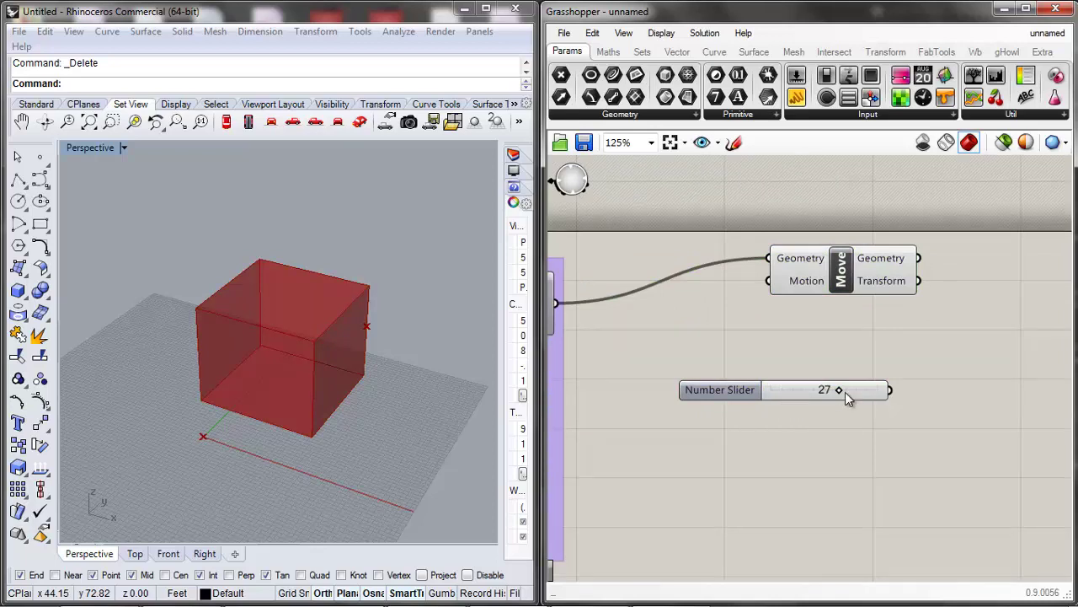
# Connect the copied number slider to Move's Motion input, check the error message, and space the two components further apart.
pyautogui.moveTo(891, 390); pyautogui.dragTo(768, 280)
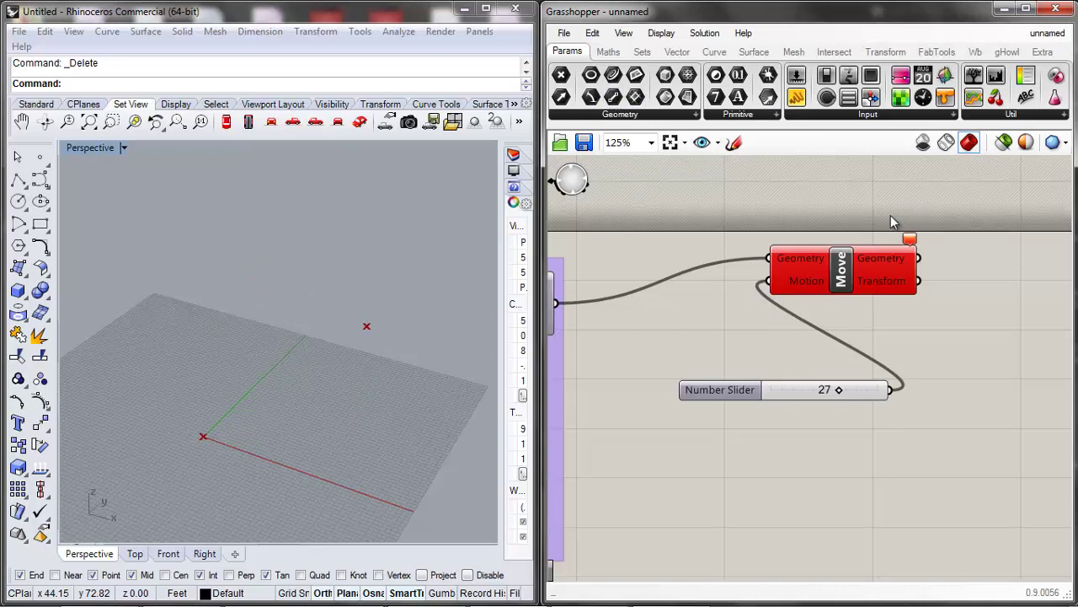
pyautogui.moveTo(907, 242)
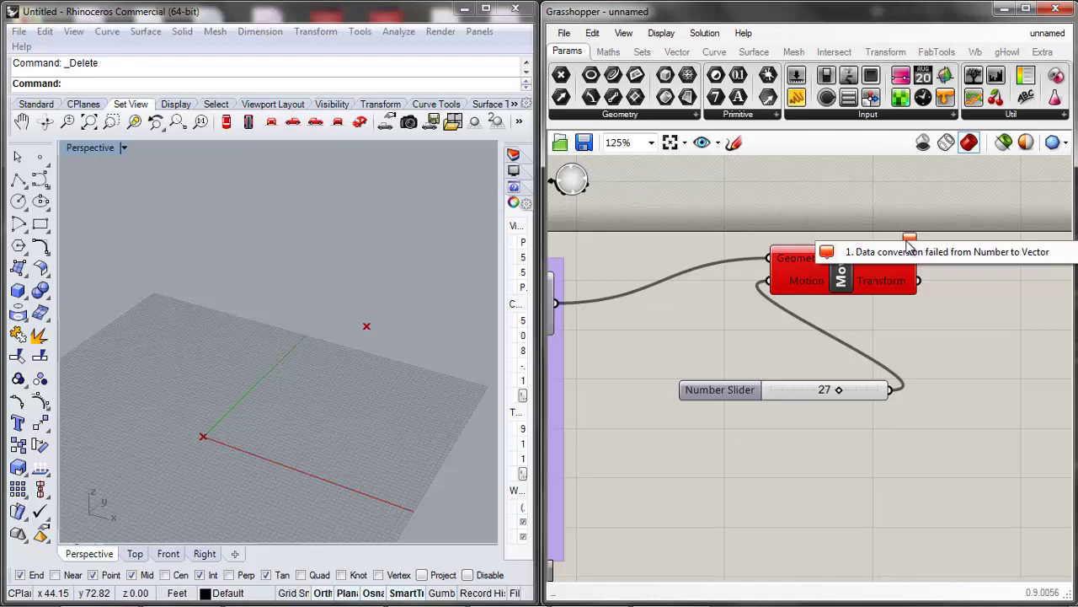
pyautogui.moveTo(845, 271); pyautogui.dragTo(840, 269)
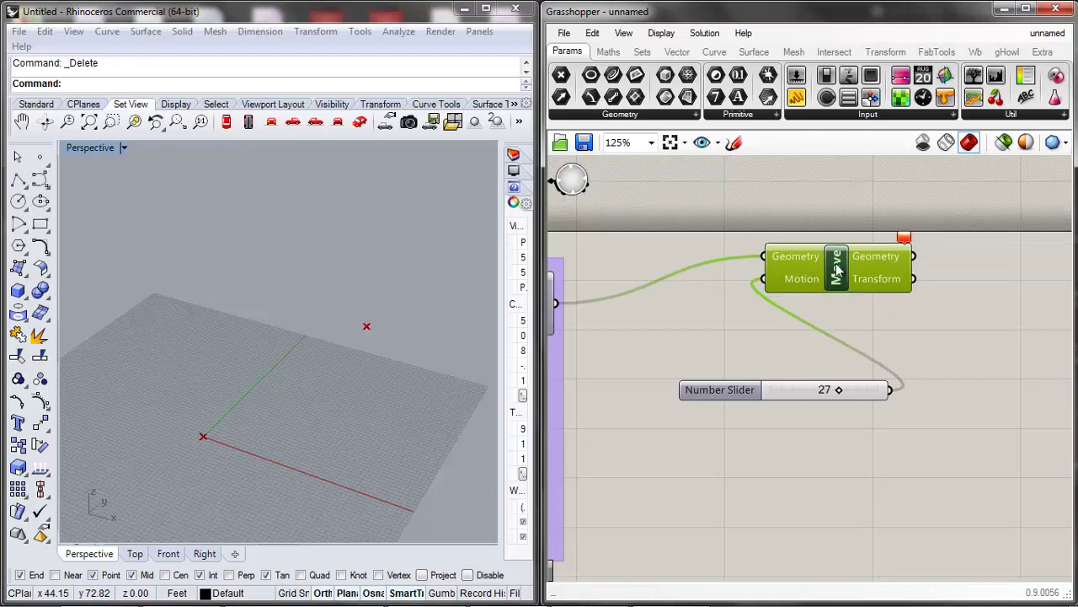
pyautogui.click(846, 323)
pyautogui.moveTo(793, 389); pyautogui.dragTo(807, 428)
pyautogui.click(730, 336)
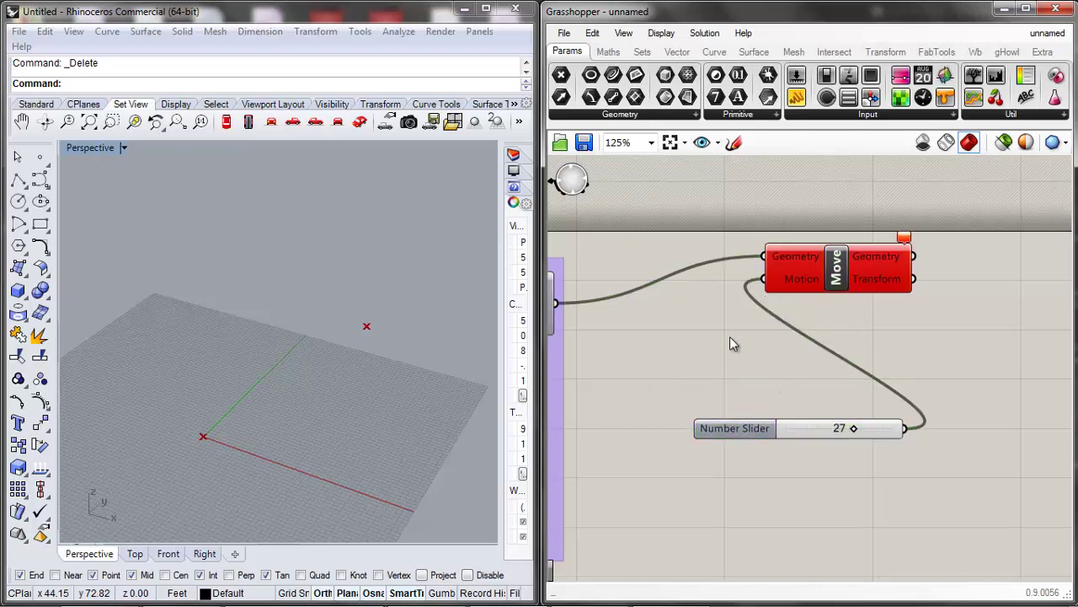
# Add a Unit X vector component and place it between the Move component and the number slider.
pyautogui.click(676, 54)
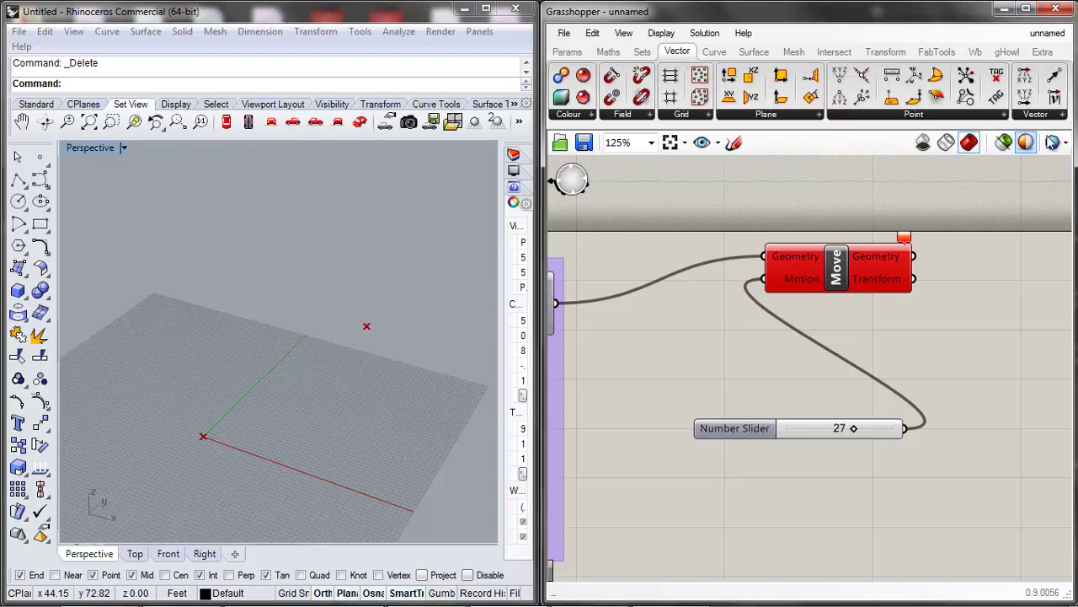
pyautogui.click(1064, 116)
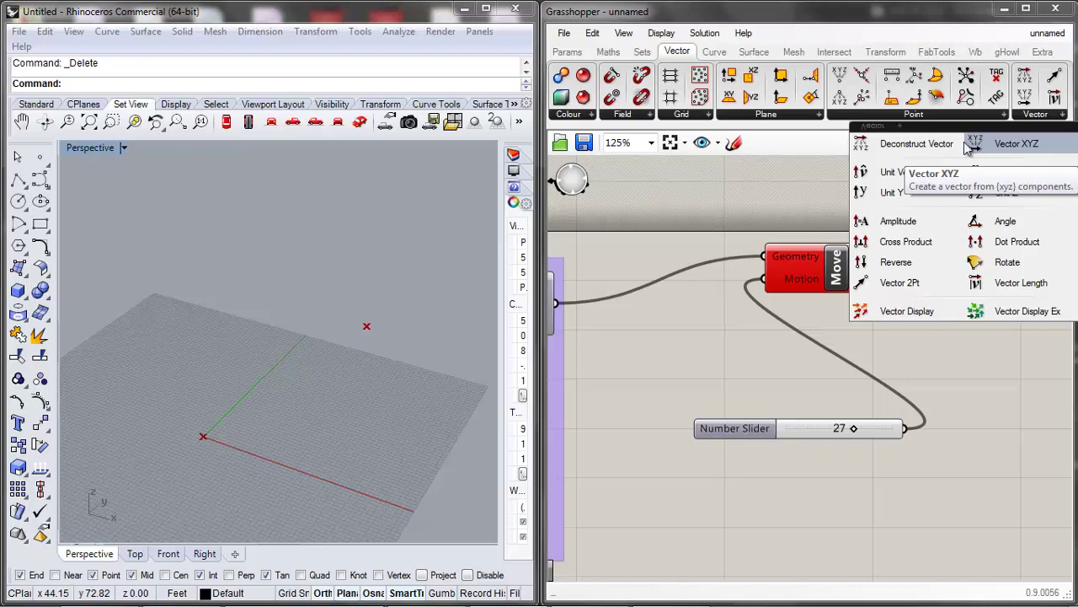
pyautogui.click(1014, 172)
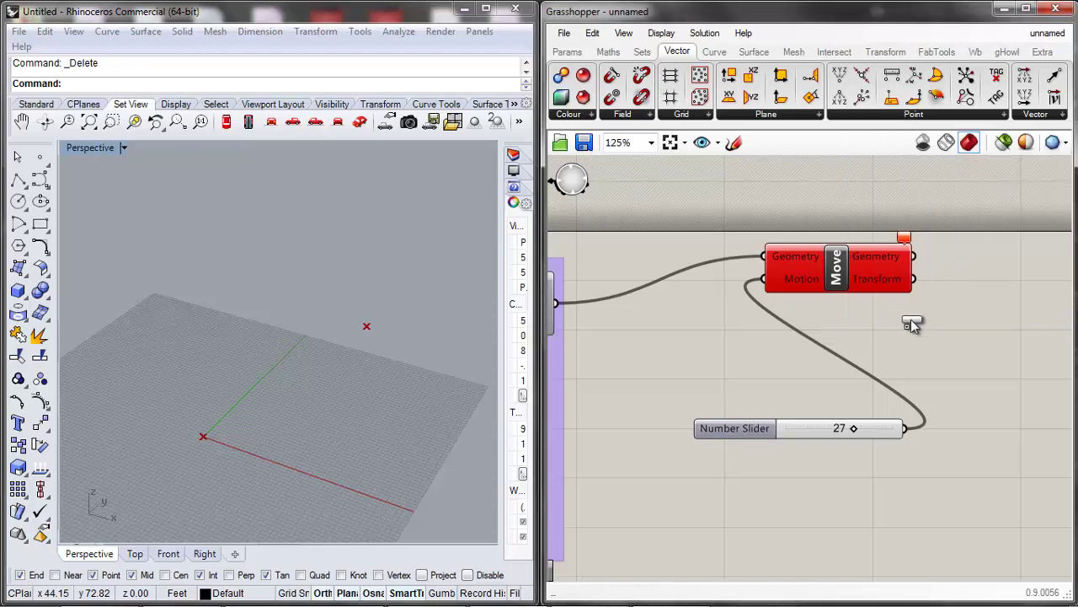
pyautogui.click(915, 327)
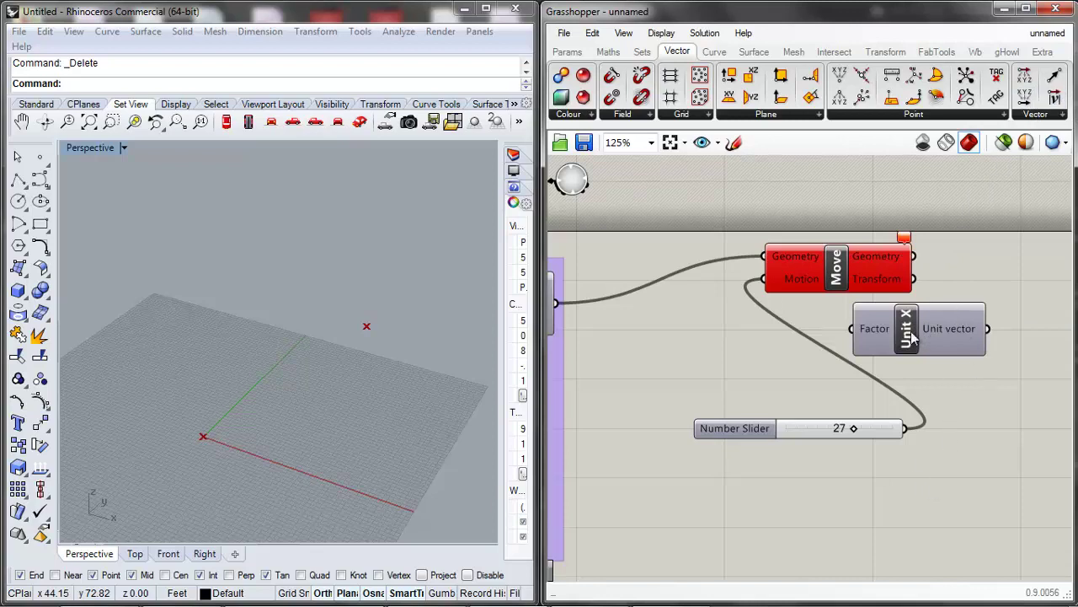
pyautogui.moveTo(932, 337); pyautogui.dragTo(786, 349)
# Add Unit Y and Unit Z vector components near the Unit X component.
pyautogui.doubleClick(926, 369)
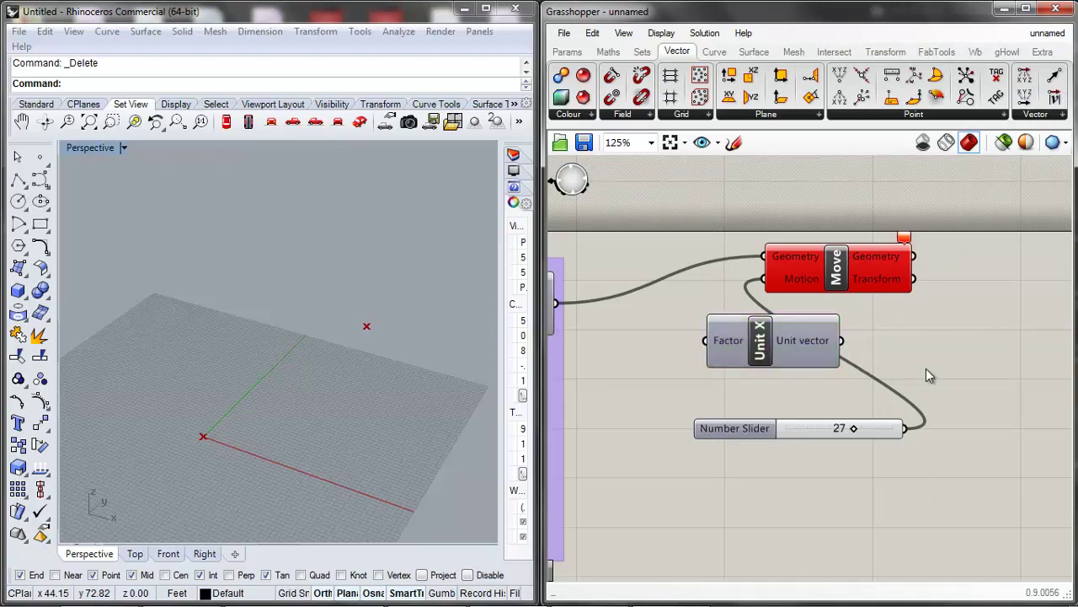
pyautogui.write('y')
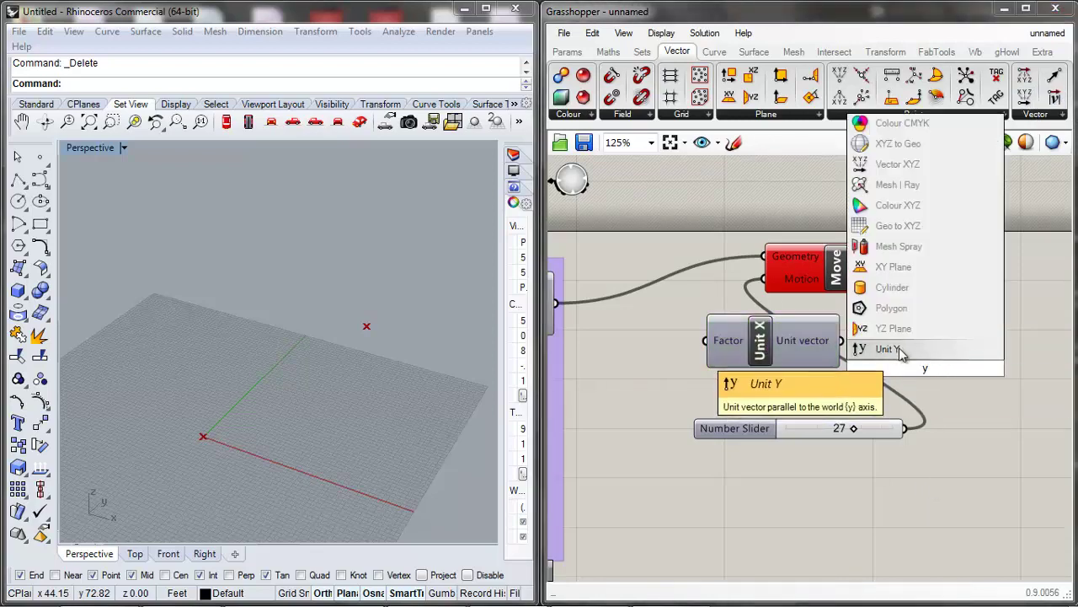
pyautogui.click(902, 352)
pyautogui.moveTo(918, 372); pyautogui.dragTo(918, 344)
pyautogui.doubleClick(956, 410)
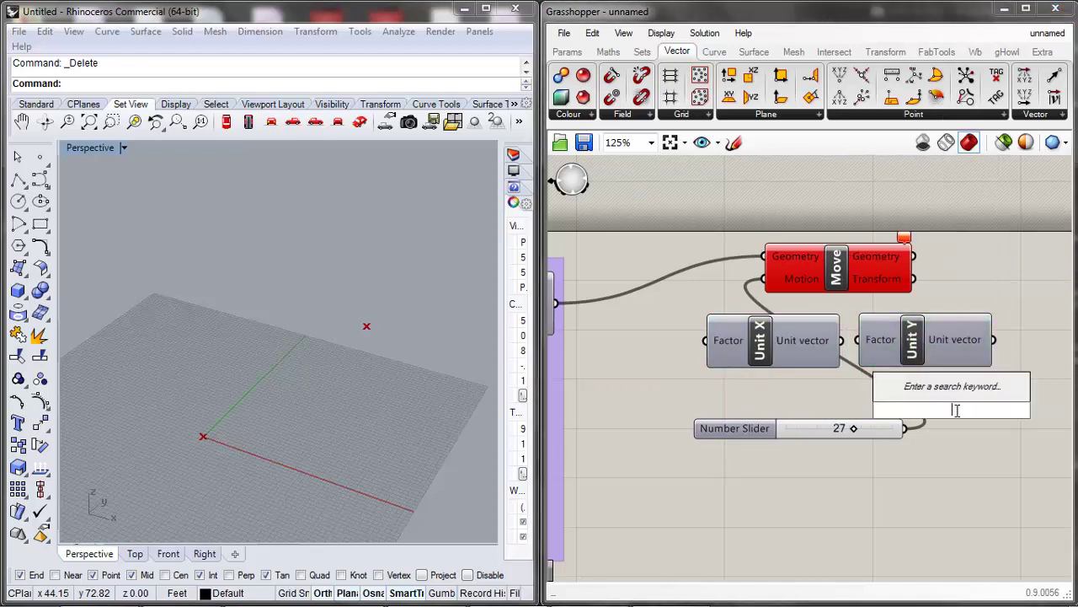
pyautogui.write('z')
pyautogui.click(960, 395)
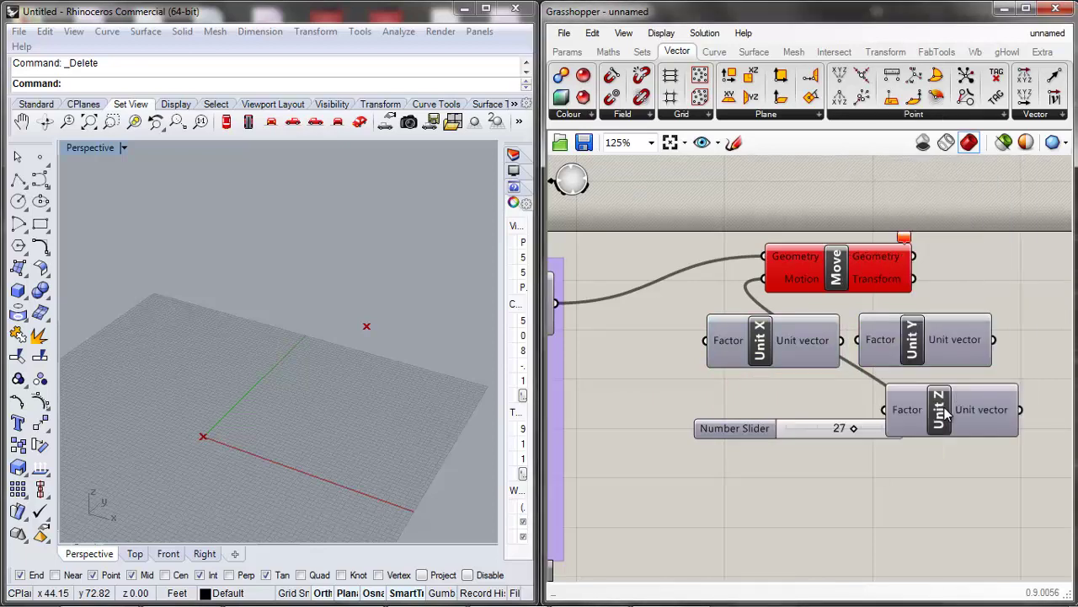
# Rearrange the unit vector components below Move and connect Unit X's output to Move's Motion input.
pyautogui.scroll(-1, 874, 393)
pyautogui.moveTo(944, 413); pyautogui.dragTo(819, 442)
pyautogui.moveTo(896, 358); pyautogui.dragTo(879, 450)
pyautogui.moveTo(817, 356); pyautogui.dragTo(787, 300)
pyautogui.click(829, 307)
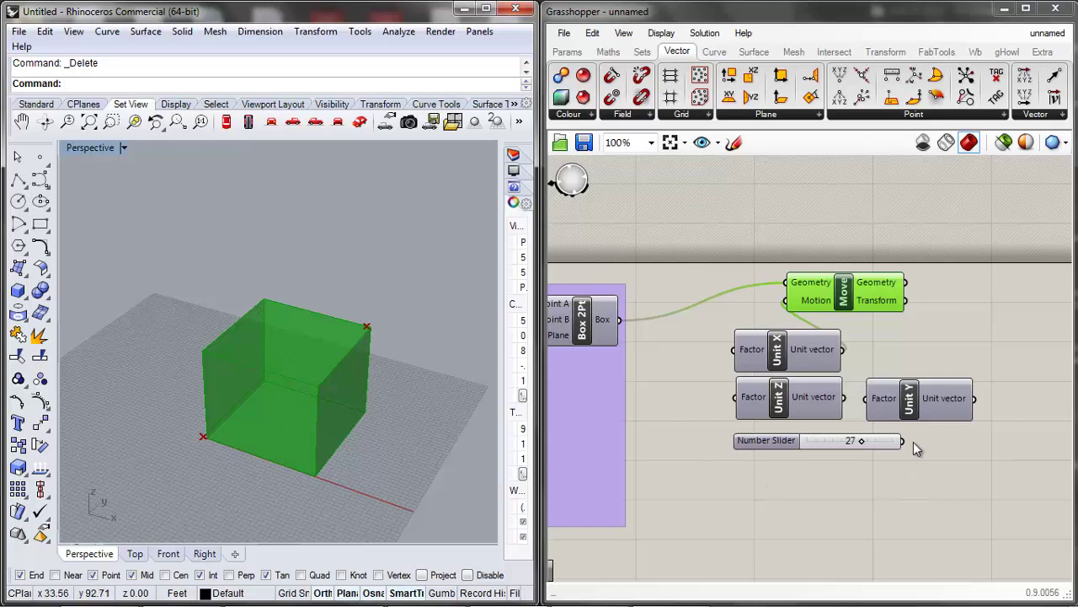
# Connect the number slider to Unit X's Factor input and set the slider to -1.
pyautogui.moveTo(906, 441); pyautogui.dragTo(706, 354)
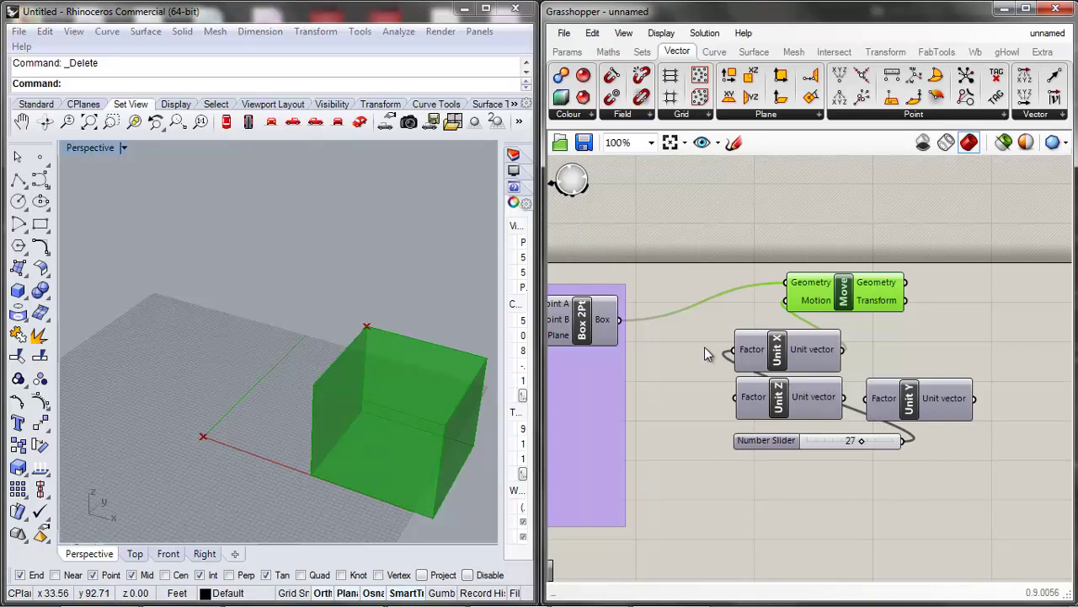
pyautogui.moveTo(865, 444)
pyautogui.mouseDown()
pyautogui.moveTo(834, 452)
pyautogui.moveTo(867, 449)
pyautogui.moveTo(848, 451)
pyautogui.mouseUp()
pyautogui.click(851, 468)
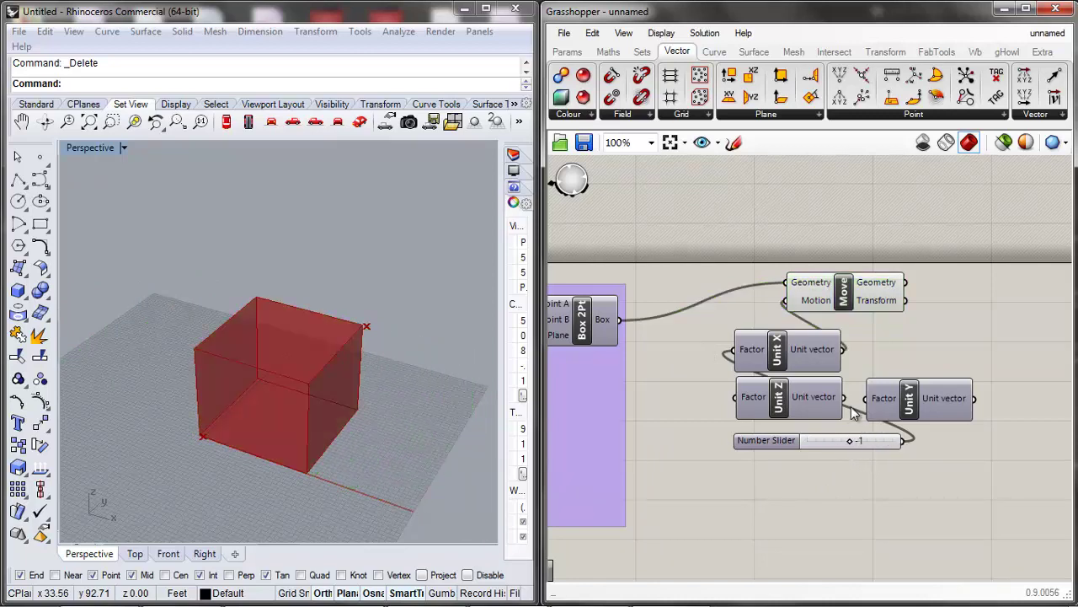
# Drive Move's Motion input with Unit Z, connect the slider to Unit Z's Factor, and set the slider to -10.
pyautogui.moveTo(844, 398); pyautogui.dragTo(787, 302)
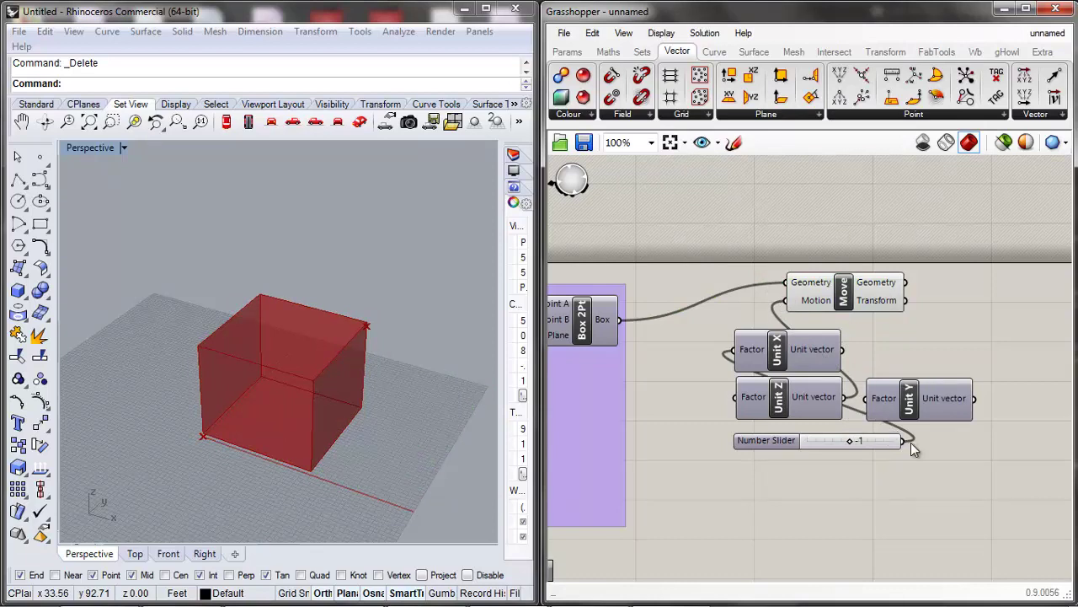
pyautogui.moveTo(901, 440); pyautogui.dragTo(746, 404)
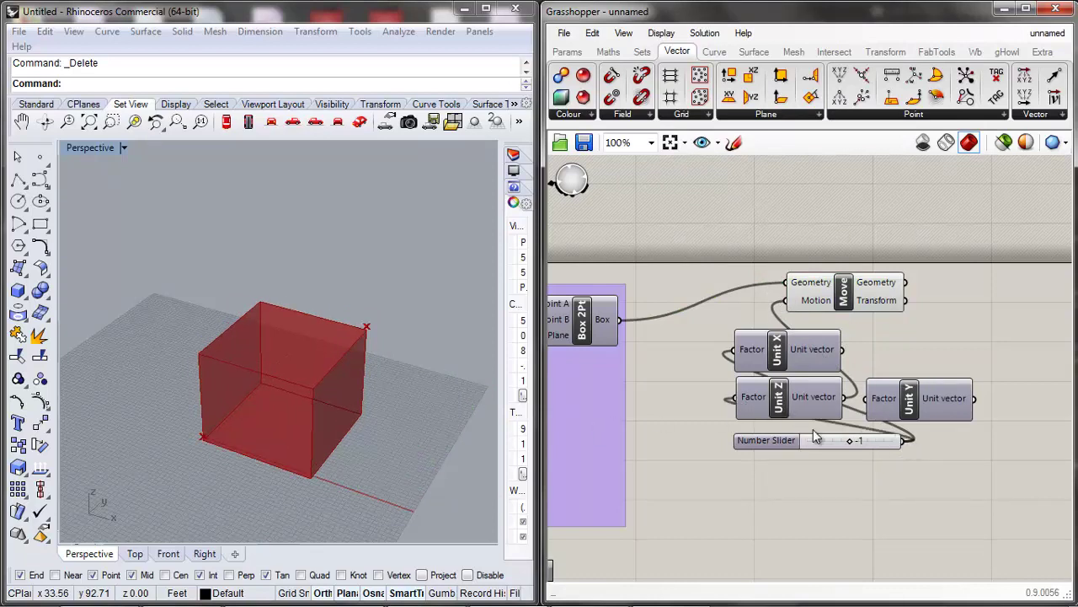
pyautogui.moveTo(851, 438); pyautogui.dragTo(846, 441)
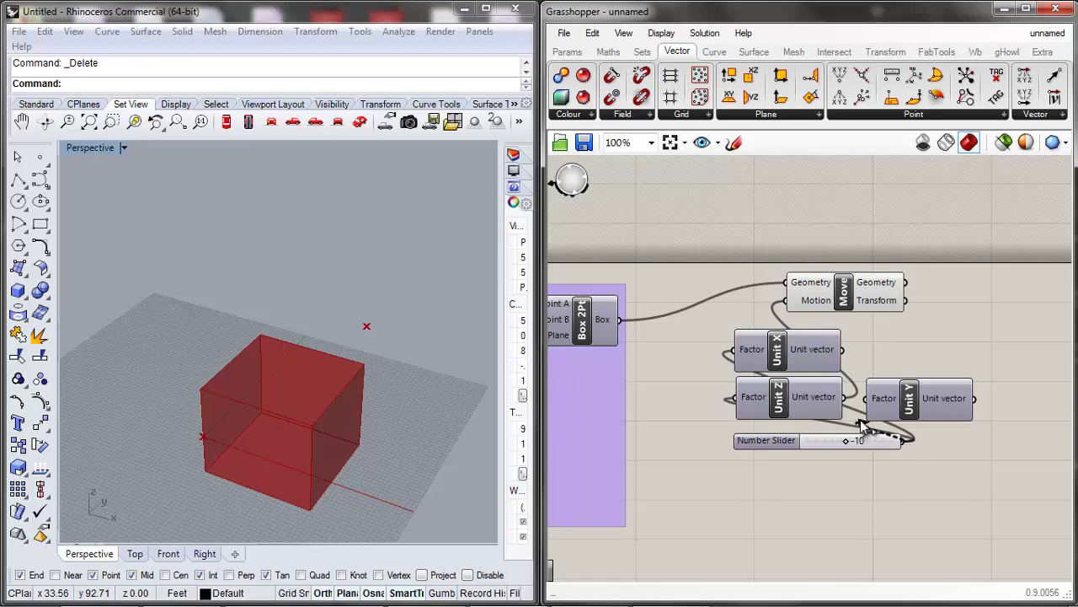
# Drive Move's Motion input with Unit Y fed by the number slider, and set the slider to -8.
pyautogui.moveTo(975, 397); pyautogui.dragTo(786, 301)
pyautogui.moveTo(846, 440); pyautogui.dragTo(847, 442)
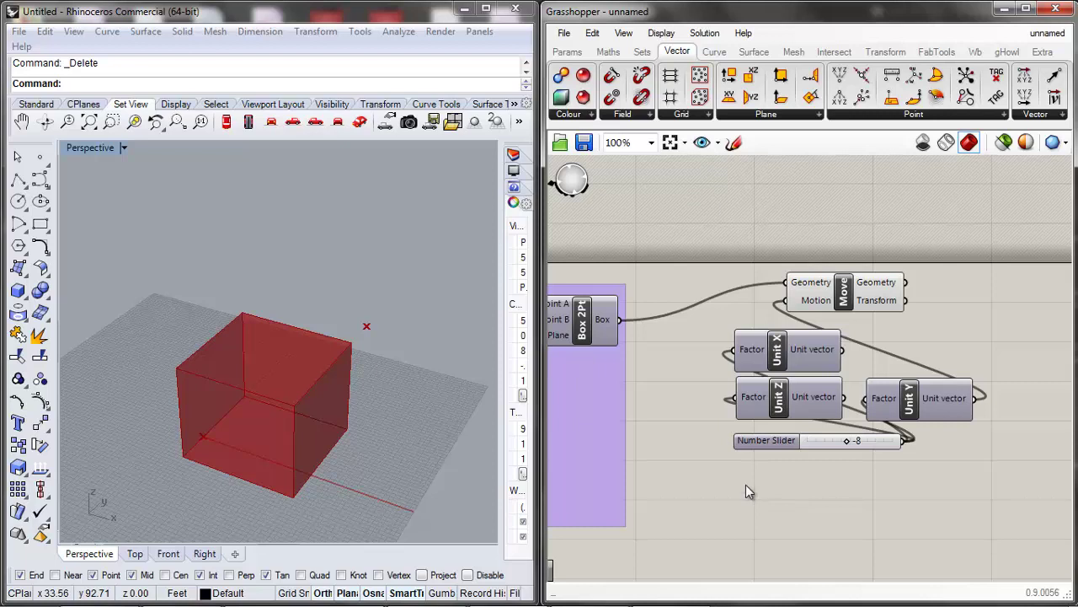
# Add a Vector XYZ component in the empty canvas area below the number slider.
pyautogui.click(1060, 111)
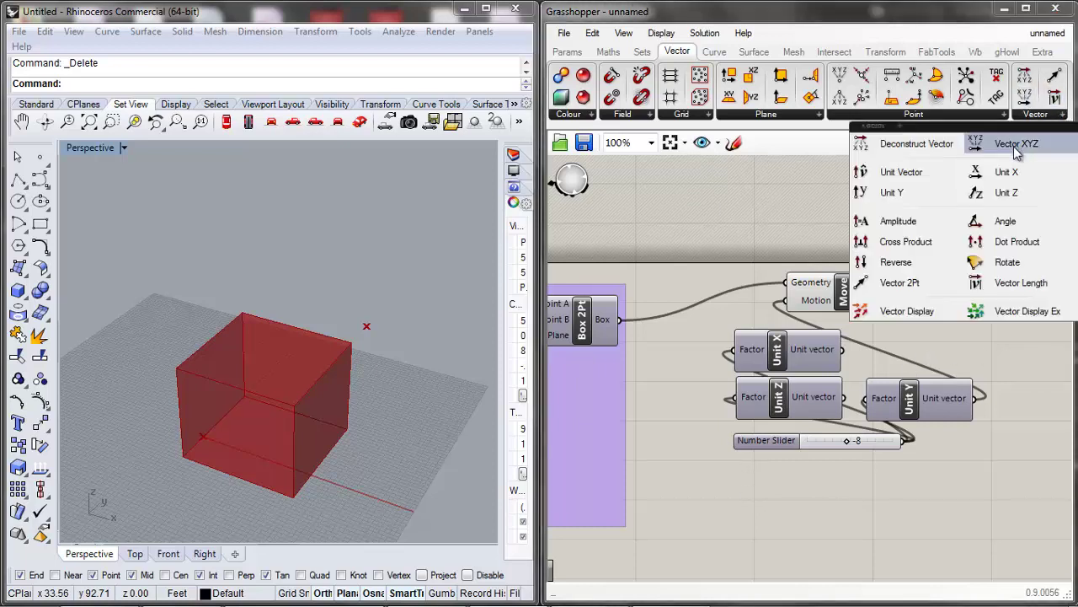
pyautogui.click(1017, 150)
pyautogui.scroll(-2, 843, 253)
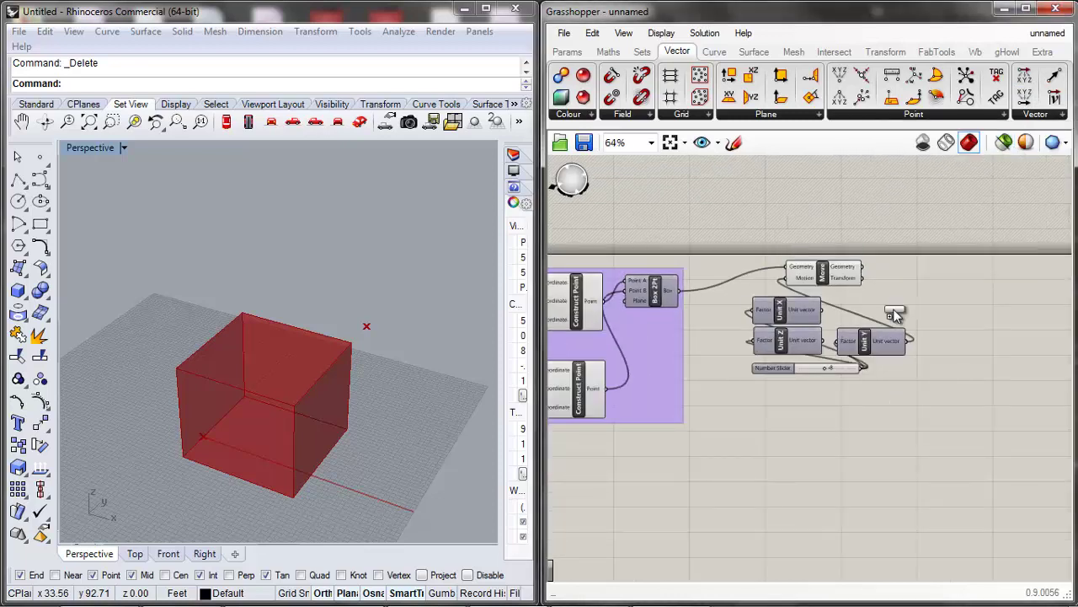
pyautogui.click(784, 426)
pyautogui.scroll(2, 784, 426)
pyautogui.click(793, 413)
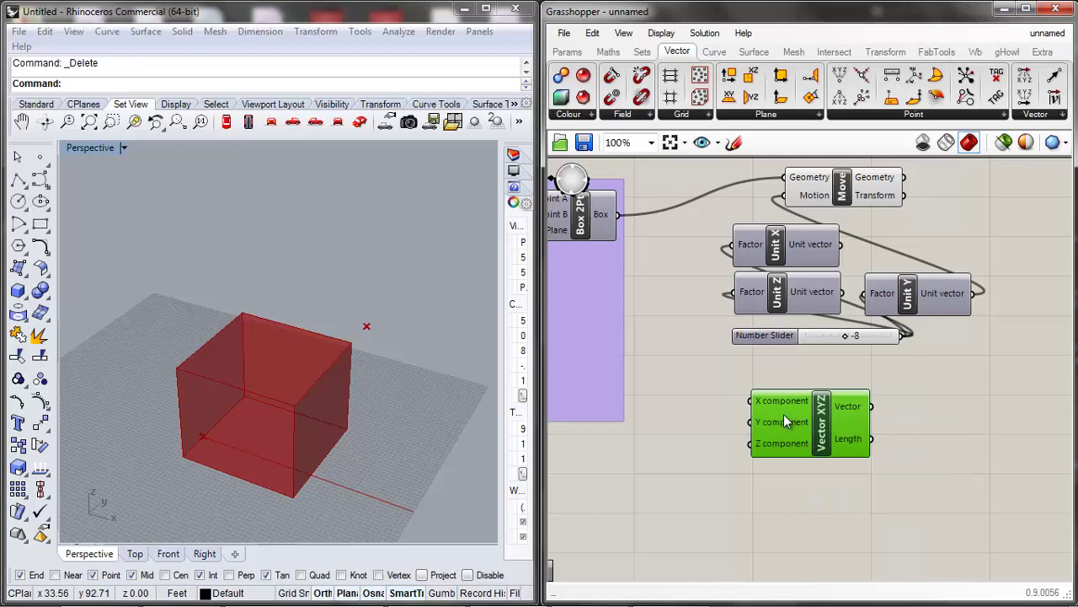
# Open the Vector XYZ component's help, read its input and output parameter descriptions, and close the help window.
pyautogui.rightClick(816, 418)
pyautogui.click(846, 497)
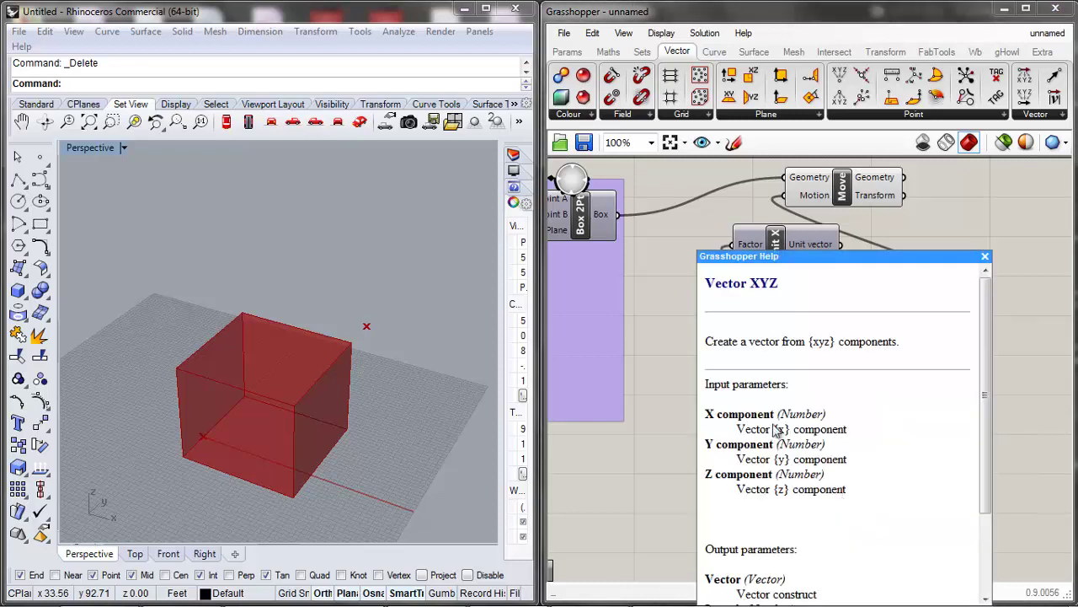
pyautogui.moveTo(859, 434); pyautogui.dragTo(739, 432)
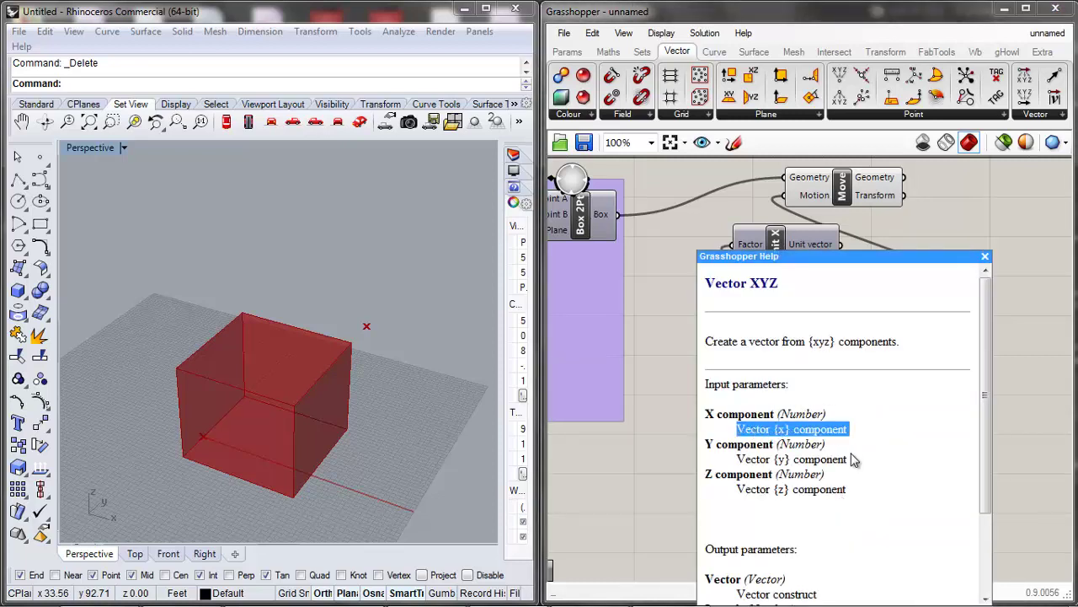
pyautogui.moveTo(853, 460); pyautogui.dragTo(740, 462)
pyautogui.moveTo(854, 492); pyautogui.dragTo(739, 498)
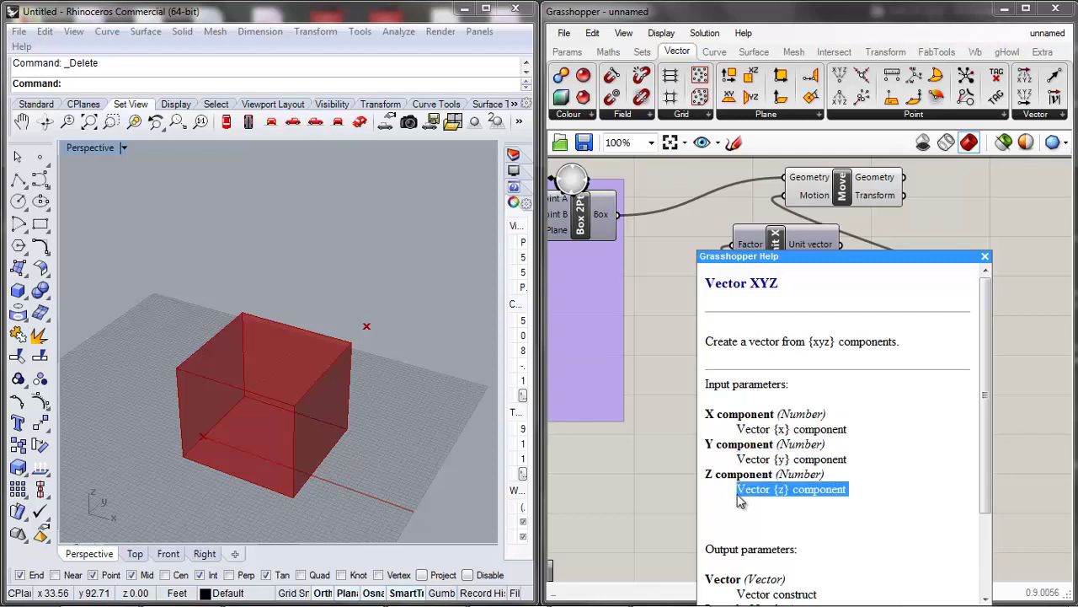
pyautogui.click(847, 509)
pyautogui.scroll(-3, 838, 497)
pyautogui.moveTo(812, 490); pyautogui.dragTo(740, 487)
pyautogui.click(816, 489)
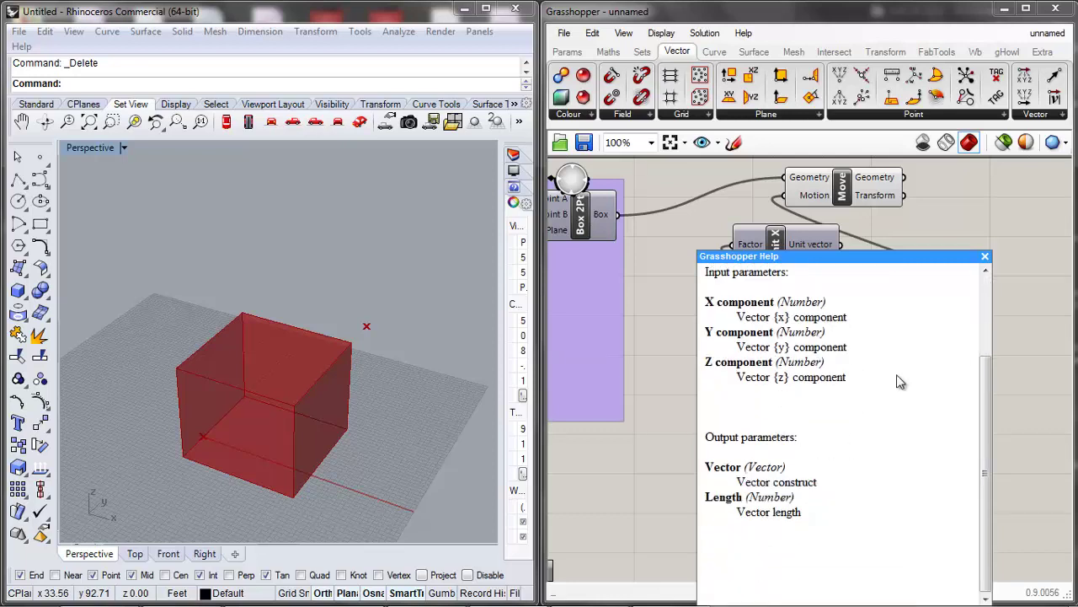
pyautogui.click(985, 257)
# Reposition the Vector XYZ component just below the number slider and the unit vector components.
pyautogui.click(771, 459)
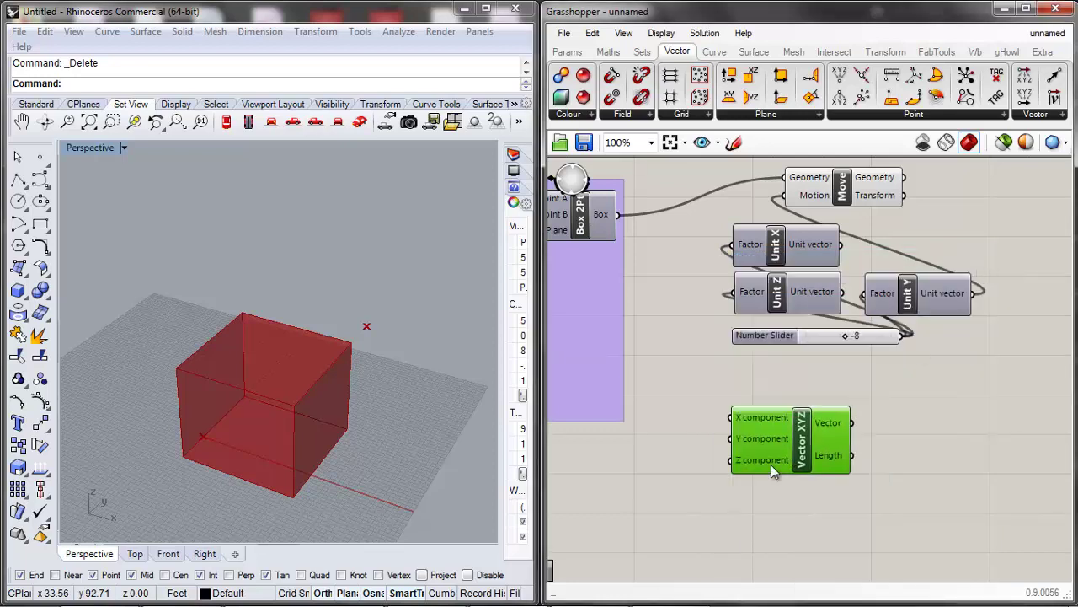
pyautogui.moveTo(782, 443); pyautogui.dragTo(793, 445)
pyautogui.click(930, 395)
pyautogui.moveTo(930, 395); pyautogui.dragTo(952, 389, button='right')
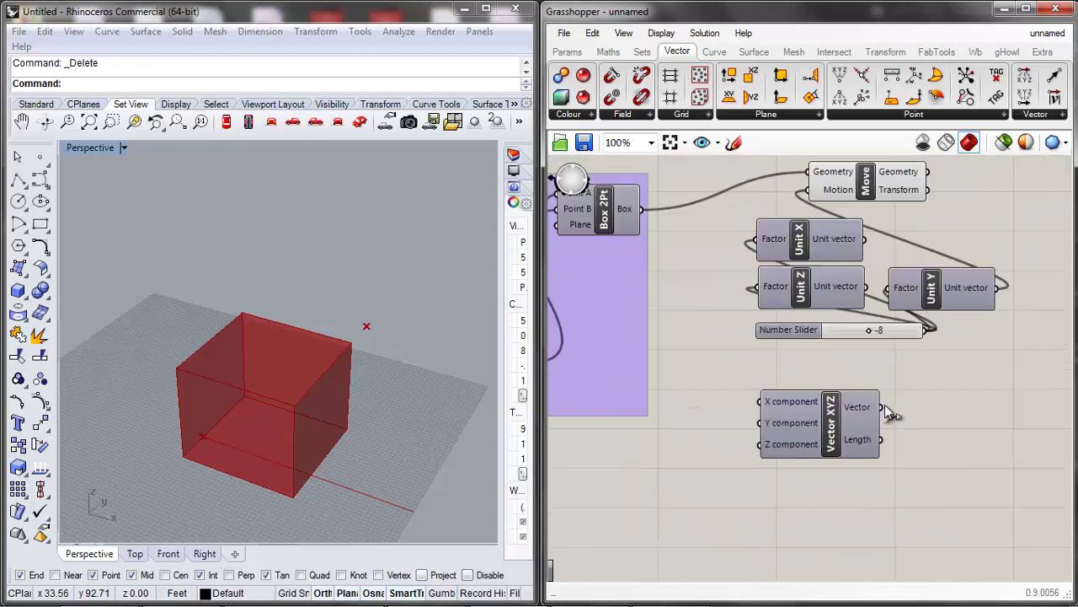
pyautogui.click(801, 440)
pyautogui.click(930, 414)
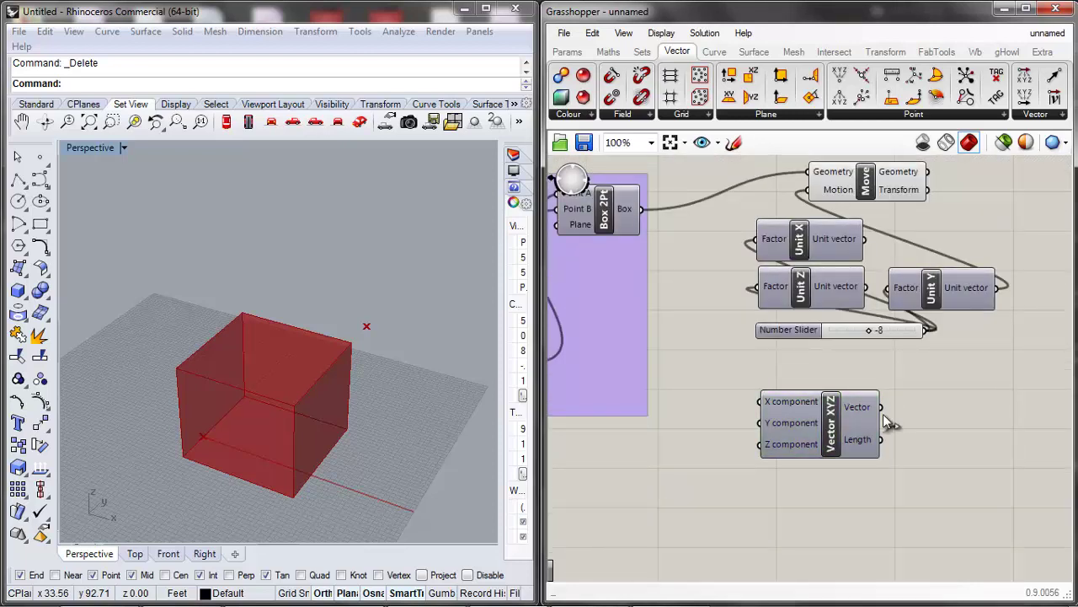
# Copy the second point's three coordinate sliders and place the copies outside the group, beside the Vector XYZ component.
pyautogui.scroll(-3, 883, 414)
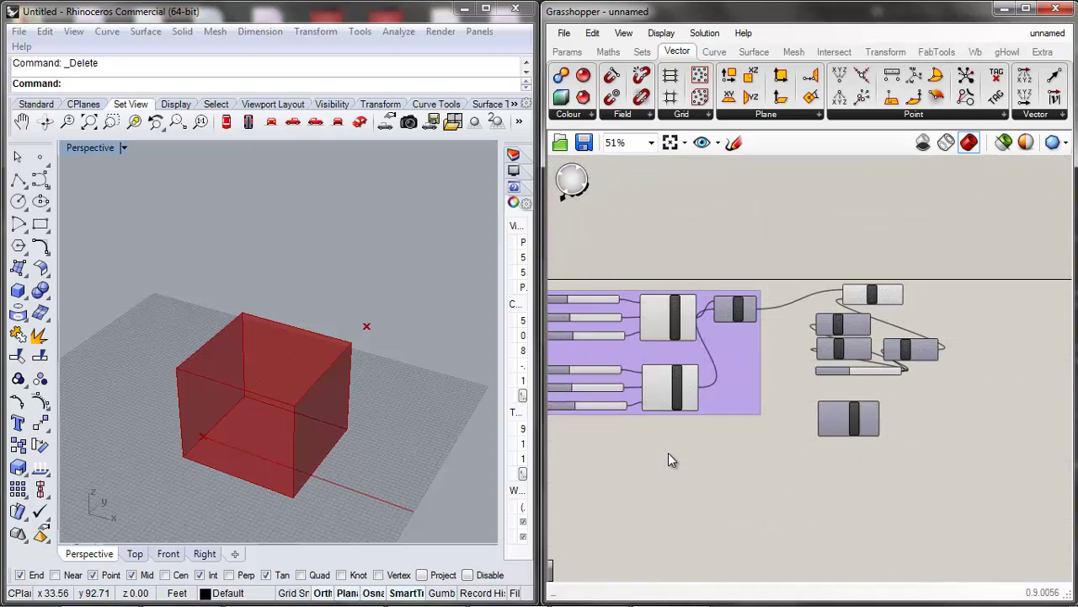
pyautogui.scroll(1, 668, 453)
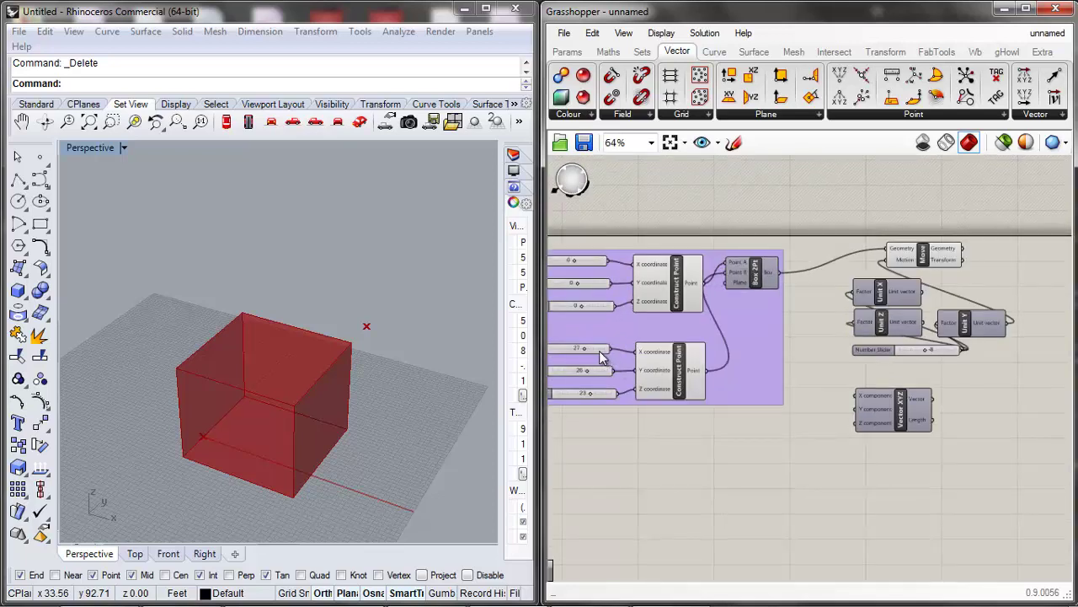
pyautogui.click(601, 352)
pyautogui.keyDown('shift'); pyautogui.click(597, 371); pyautogui.keyUp('shift')
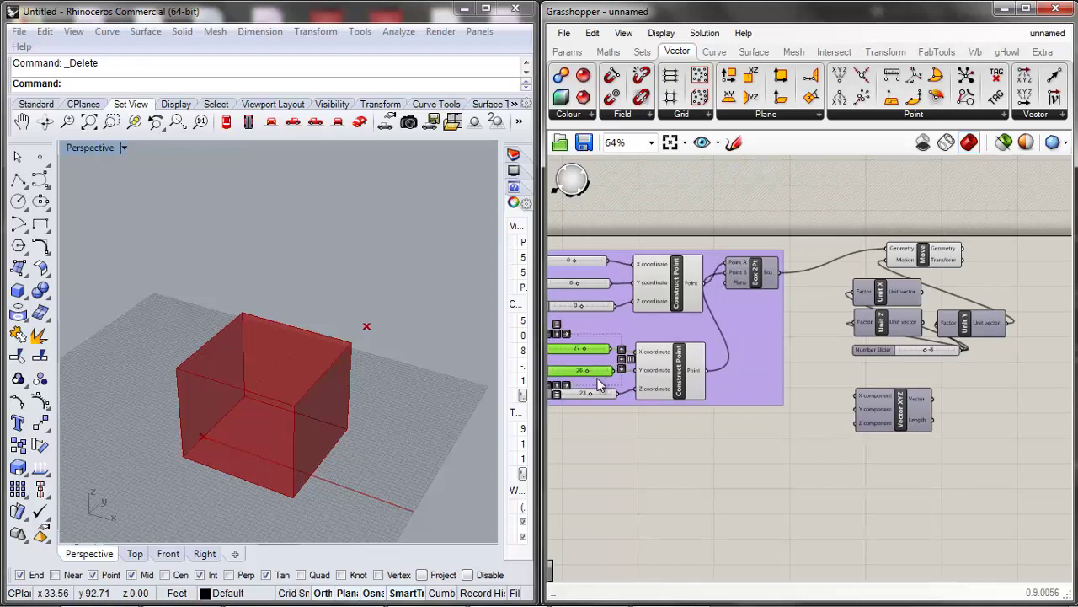
pyautogui.keyDown('shift'); pyautogui.click(597, 395); pyautogui.keyUp('shift')
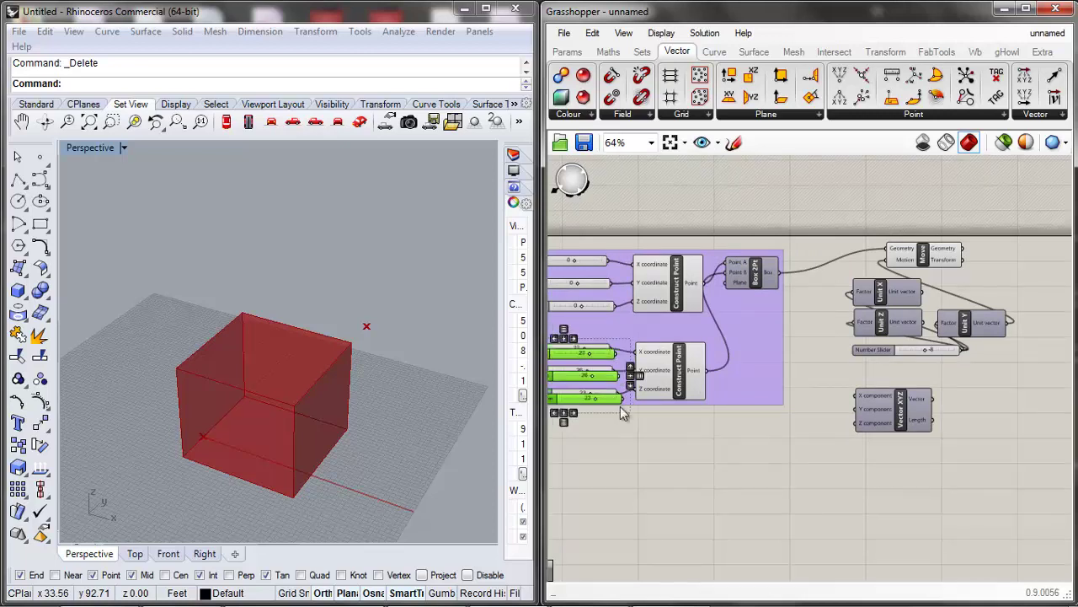
pyautogui.keyDown('alt'); pyautogui.moveTo(631, 405); pyautogui.dragTo(801, 472); pyautogui.keyUp('alt')
pyautogui.click(821, 489)
# Connect the three copied sliders to Vector XYZ's X, Y and Z component inputs and align the component with them.
pyautogui.moveTo(895, 406); pyautogui.dragTo(888, 432)
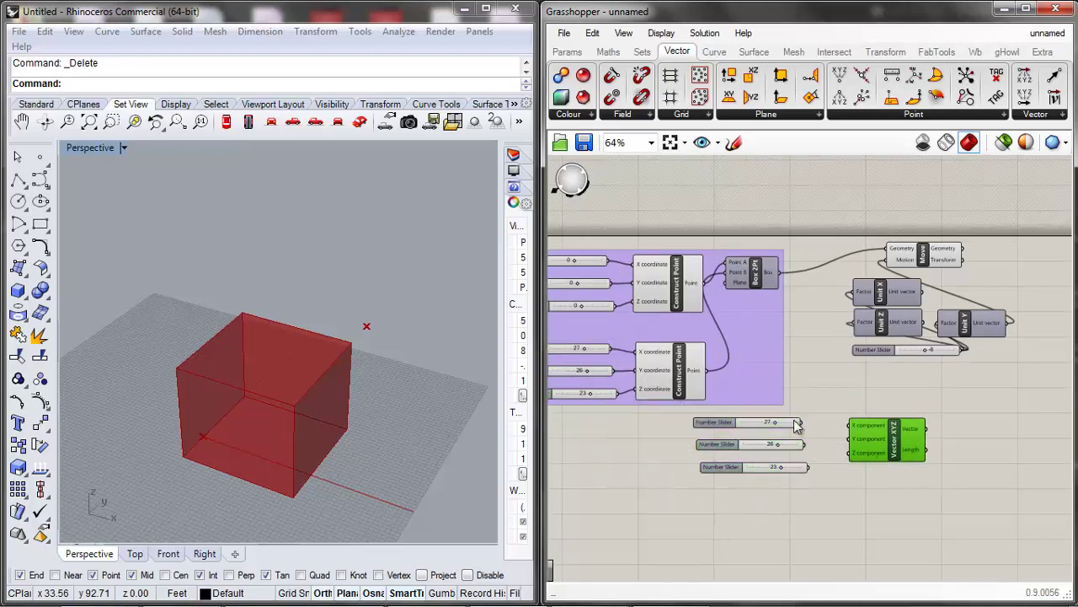
pyautogui.click(894, 480)
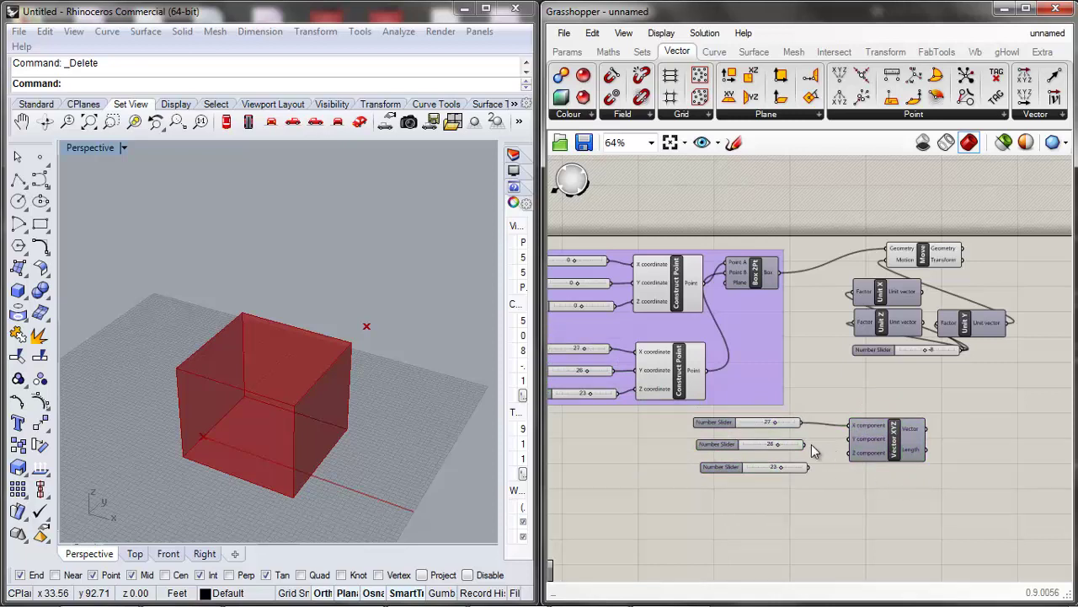
pyautogui.moveTo(829, 441); pyautogui.dragTo(848, 453)
pyautogui.click(875, 450)
pyautogui.click(987, 443)
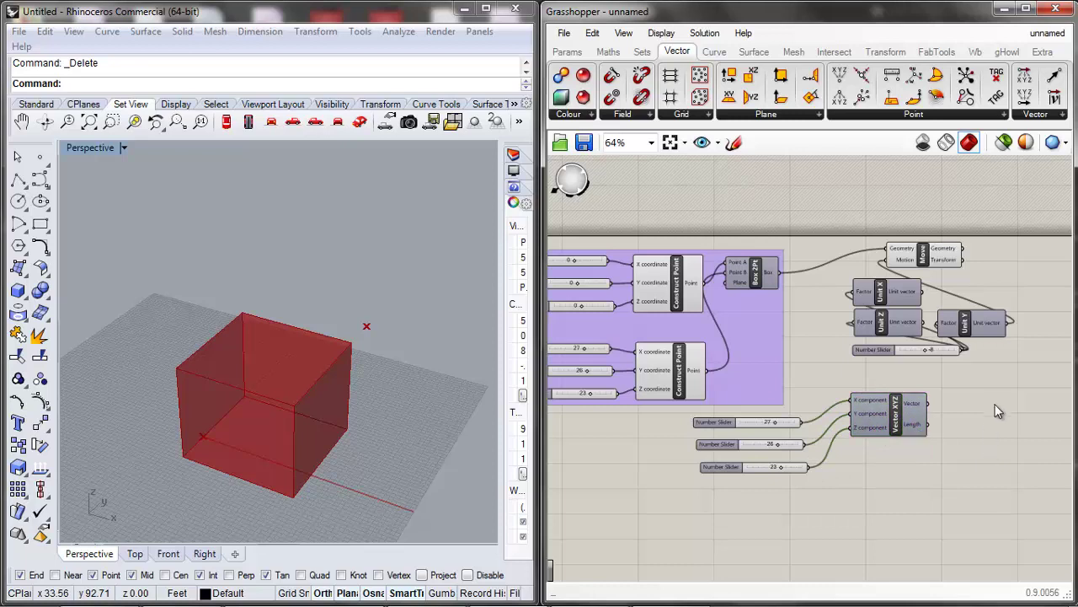
pyautogui.scroll(3, 993, 408)
pyautogui.click(847, 414)
pyautogui.middleClick(849, 413)
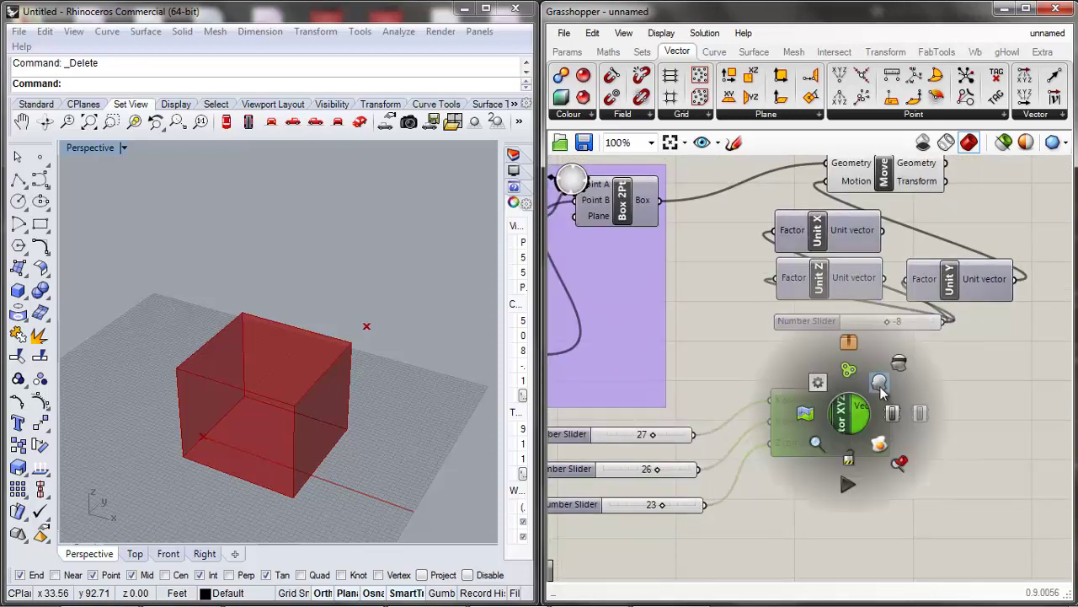
pyautogui.click(933, 398)
pyautogui.click(876, 410)
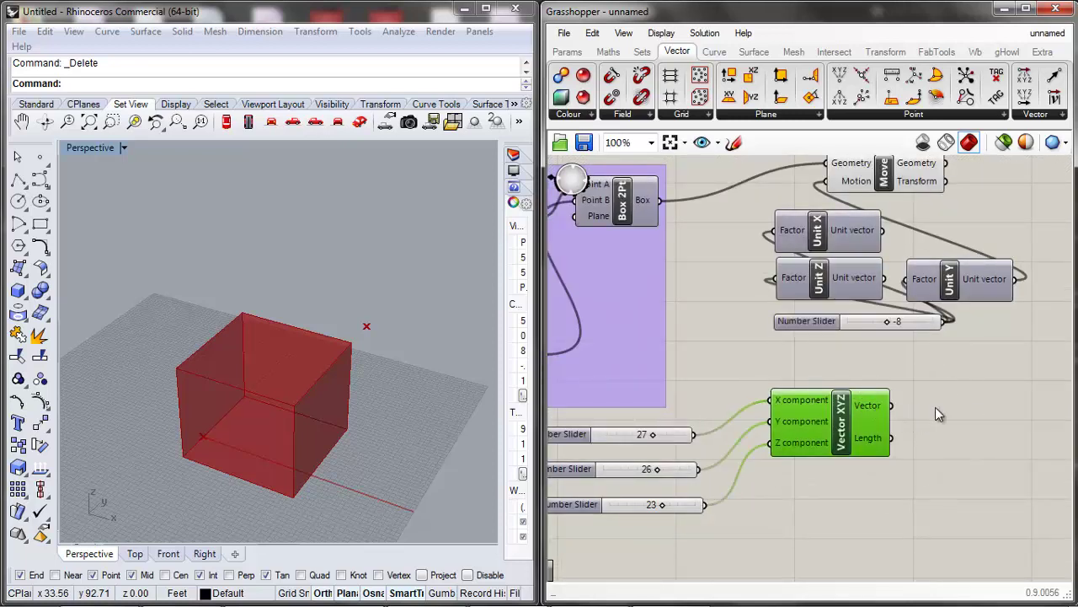
# Add a Panel component beside the Vector XYZ component's outputs.
pyautogui.doubleClick(935, 407)
pyautogui.write('pa')
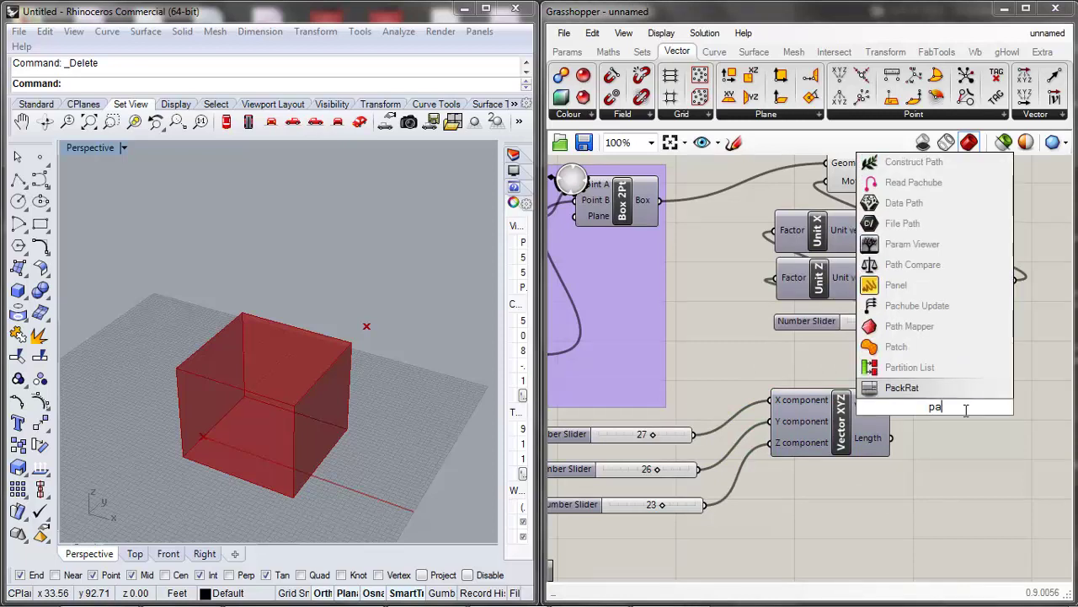
pyautogui.write('nel')
pyautogui.click(932, 392)
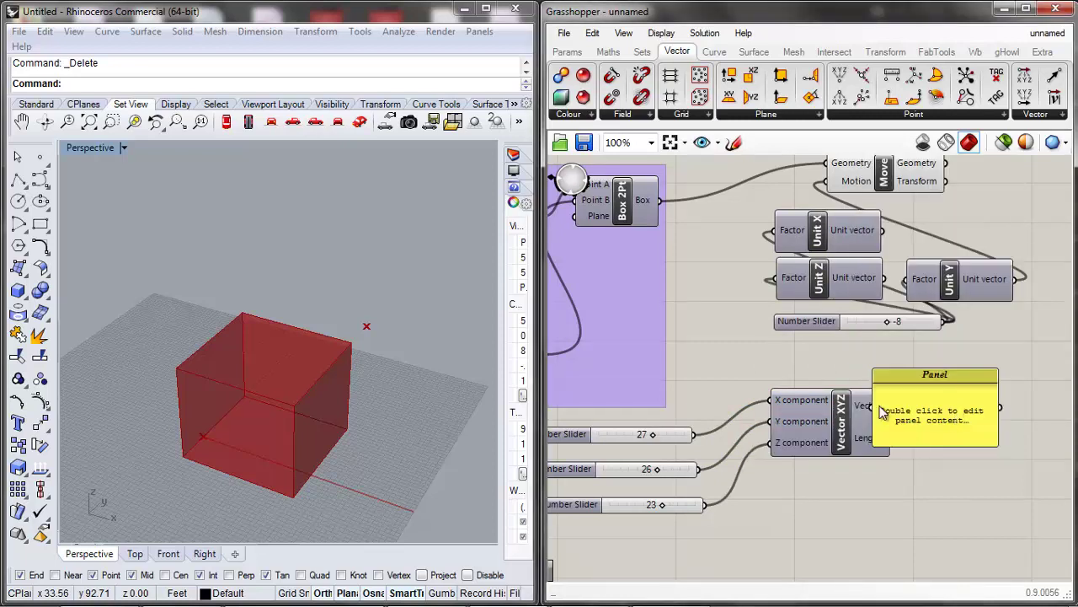
# Space the panel away from Vector XYZ and connect the Vector output to the panel's input.
pyautogui.moveTo(882, 409); pyautogui.dragTo(659, 397, button='right')
pyautogui.scroll(-1, 884, 396)
pyautogui.scroll(1, 884, 396)
pyautogui.moveTo(740, 411); pyautogui.dragTo(849, 422)
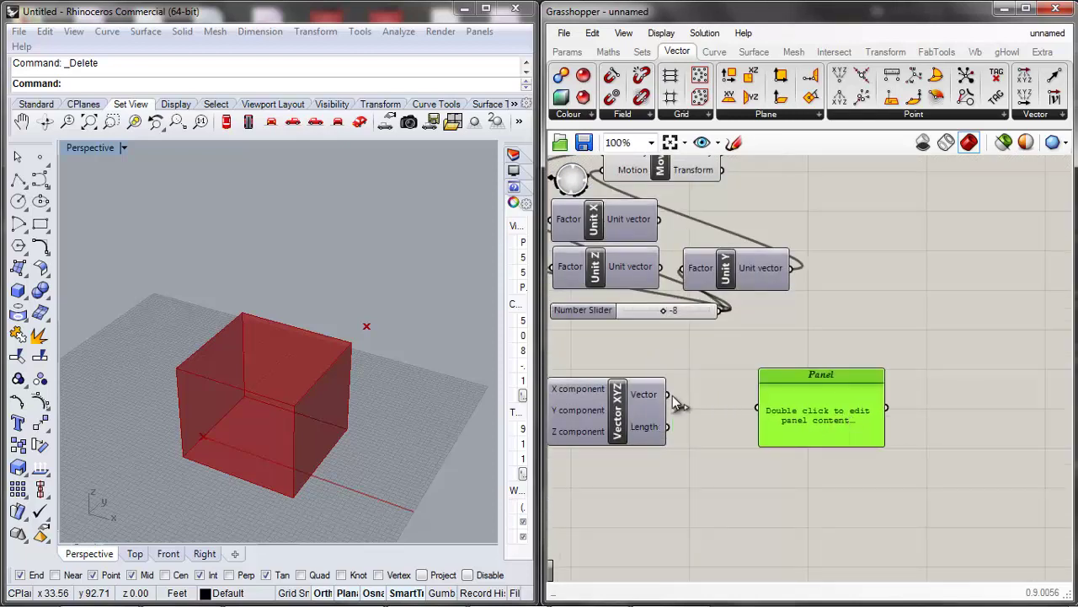
pyautogui.moveTo(667, 394); pyautogui.dragTo(760, 409)
pyautogui.scroll(1, 770, 411)
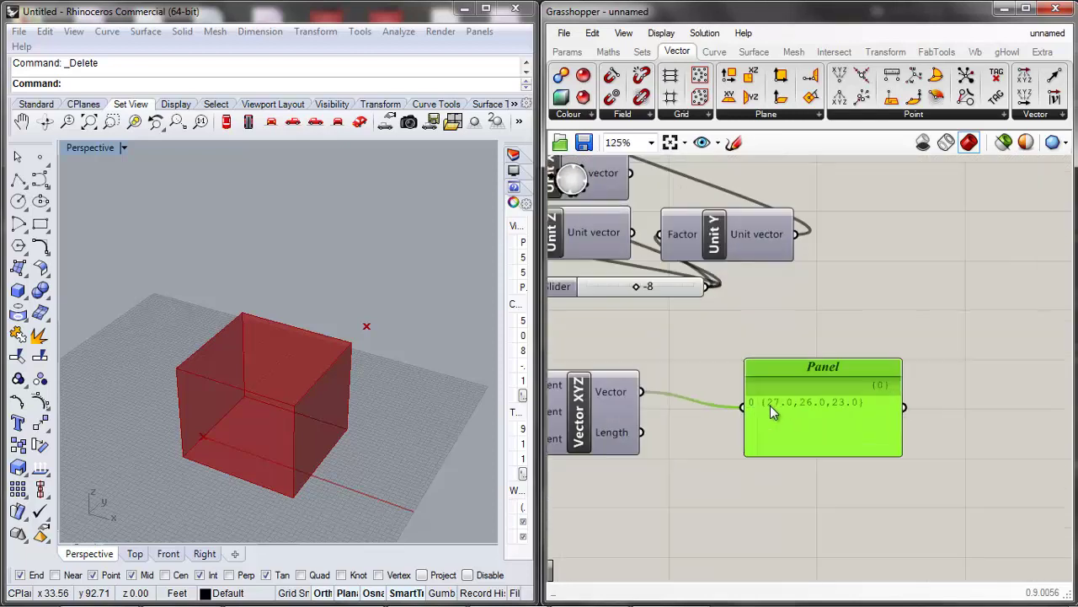
pyautogui.moveTo(838, 424); pyautogui.dragTo(801, 403)
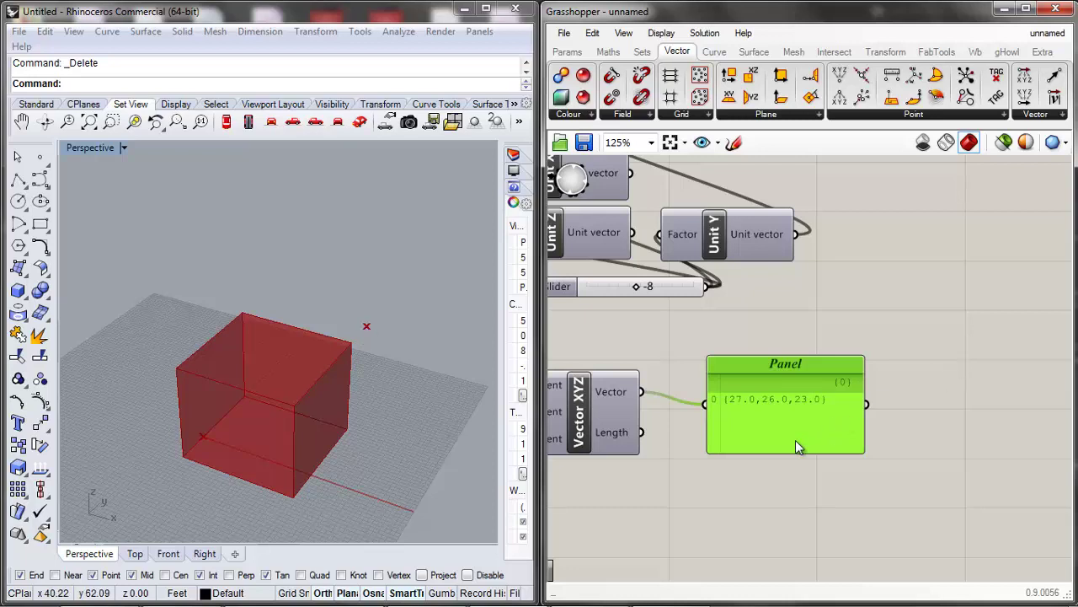
# Move the panel closer to Vector XYZ and connect its output to the Move component's Motion input.
pyautogui.moveTo(796, 442); pyautogui.dragTo(762, 445)
pyautogui.scroll(-3, 904, 410)
pyautogui.moveTo(835, 407); pyautogui.dragTo(899, 261)
pyautogui.scroll(2, 730, 257)
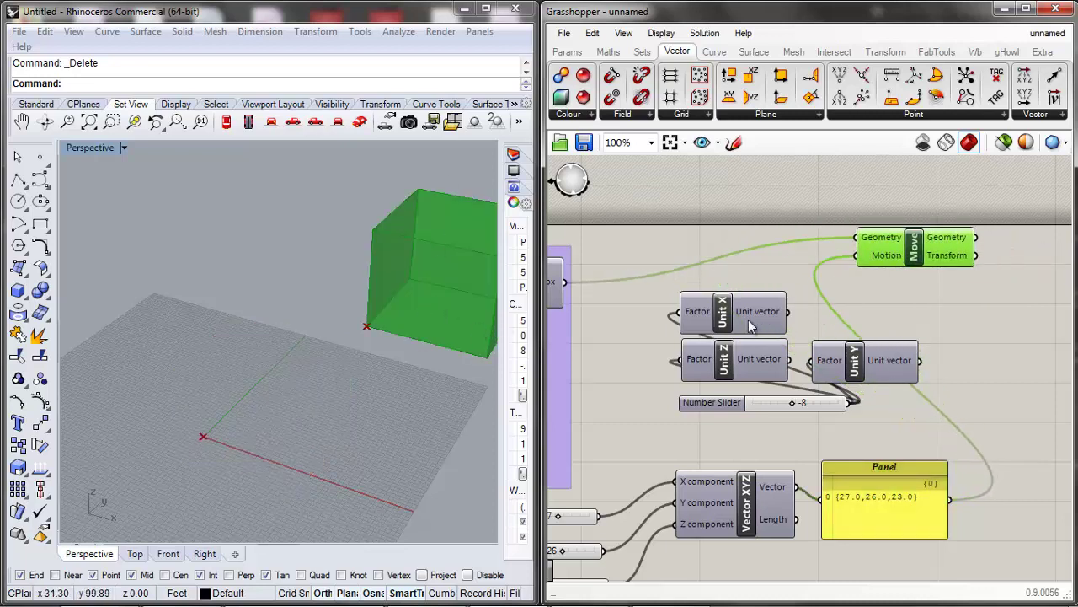
# Set the Vector XYZ sliders to 21 for X, -10 for Y and 22 for Z.
pyautogui.scroll(-3, 723, 497)
pyautogui.click(725, 493)
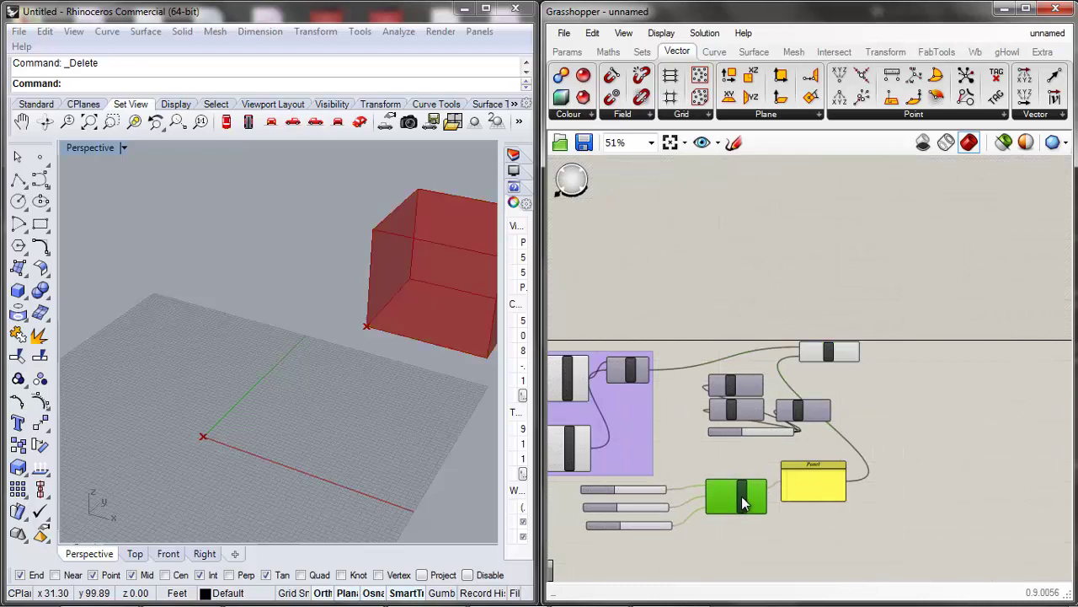
pyautogui.scroll(4, 602, 539)
pyautogui.moveTo(703, 511)
pyautogui.mouseDown()
pyautogui.moveTo(686, 511)
pyautogui.moveTo(703, 510)
pyautogui.mouseUp()
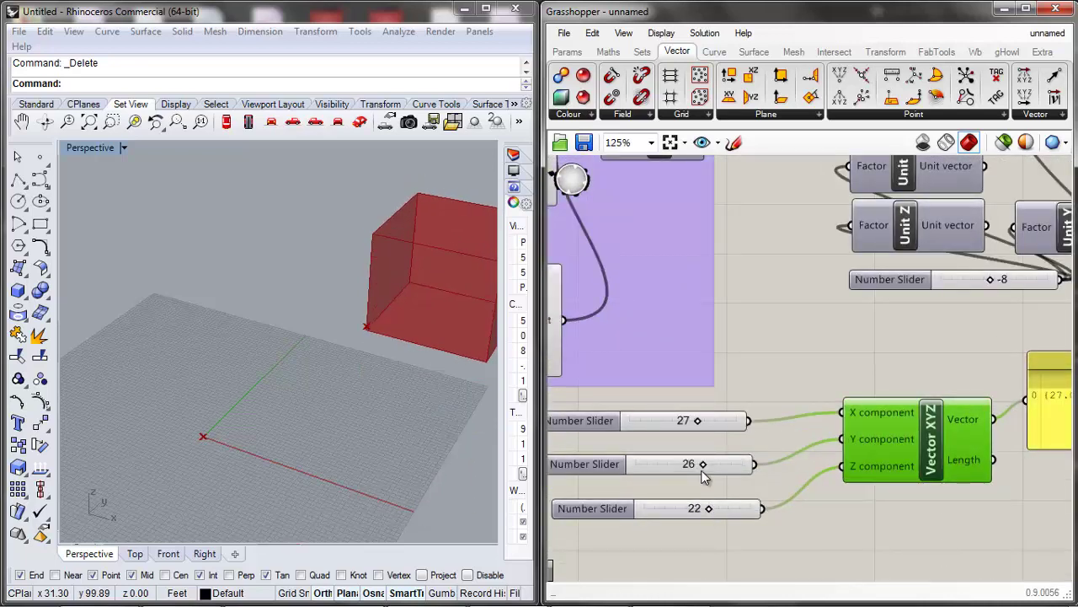
pyautogui.moveTo(703, 464)
pyautogui.mouseDown()
pyautogui.moveTo(676, 463)
pyautogui.moveTo(685, 464)
pyautogui.mouseUp()
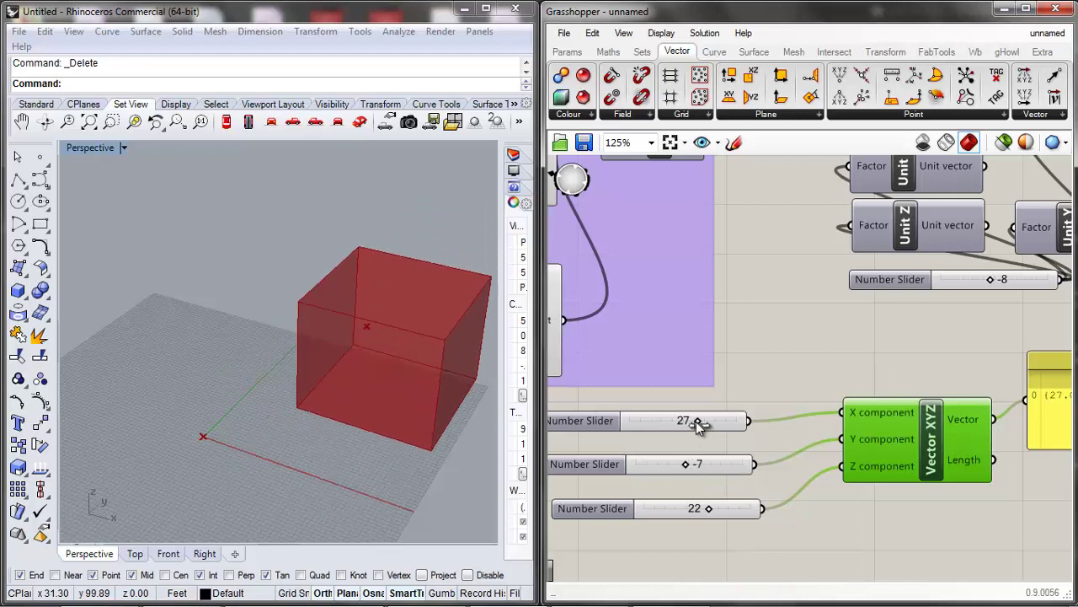
pyautogui.moveTo(696, 421); pyautogui.dragTo(694, 421)
pyautogui.click(698, 463)
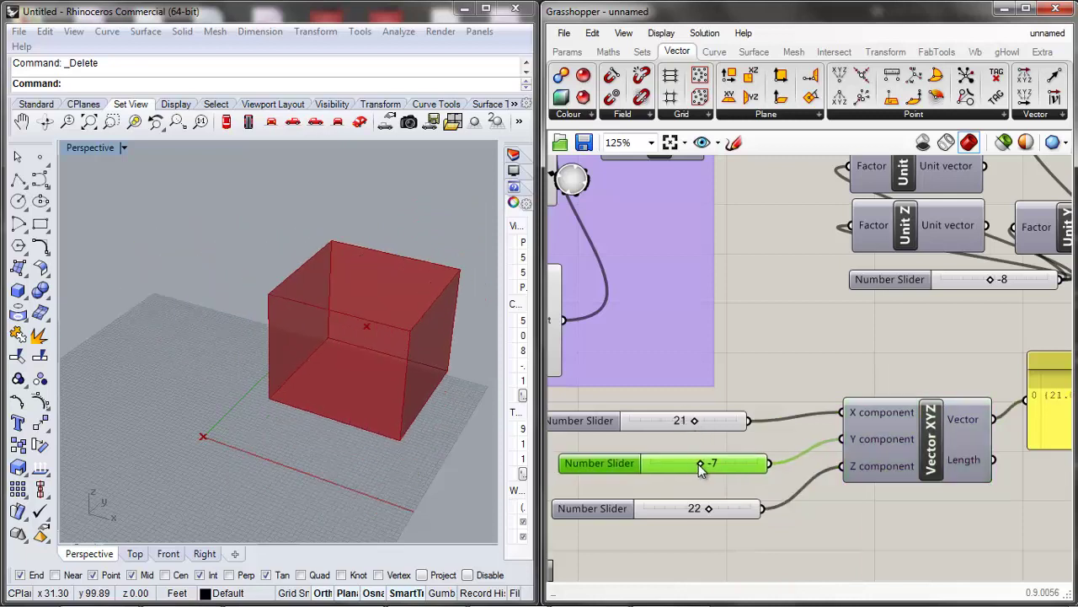
pyautogui.moveTo(698, 463); pyautogui.dragTo(657, 482)
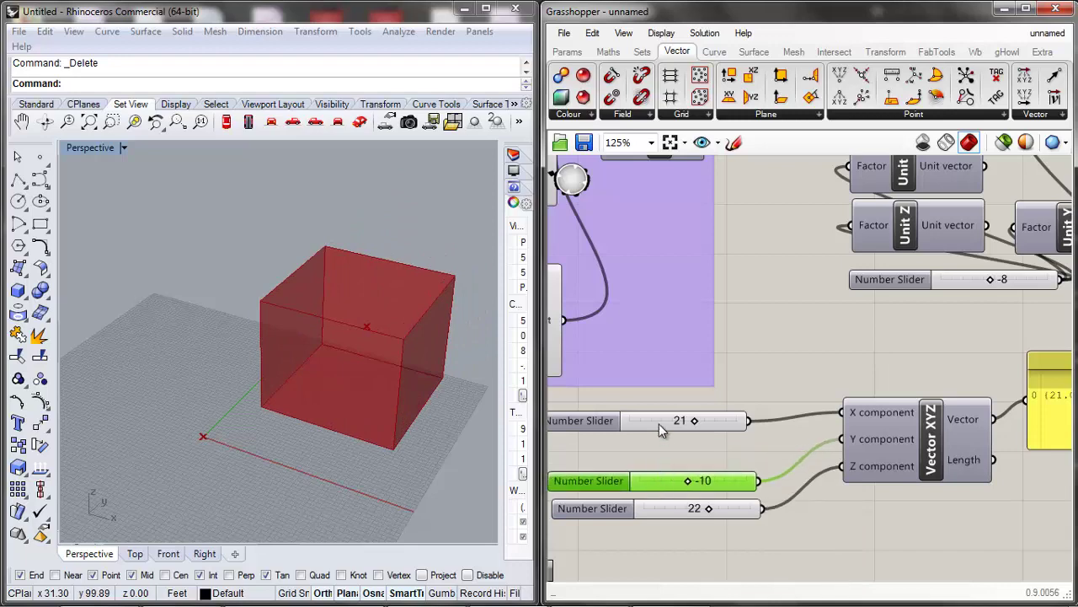
# Tidy the layout by lining up the X slider, Vector XYZ component and panel in a compact row.
pyautogui.moveTo(659, 429); pyautogui.dragTo(668, 451)
pyautogui.moveTo(874, 457); pyautogui.dragTo(748, 437, button='right')
pyautogui.moveTo(747, 437); pyautogui.dragTo(728, 478)
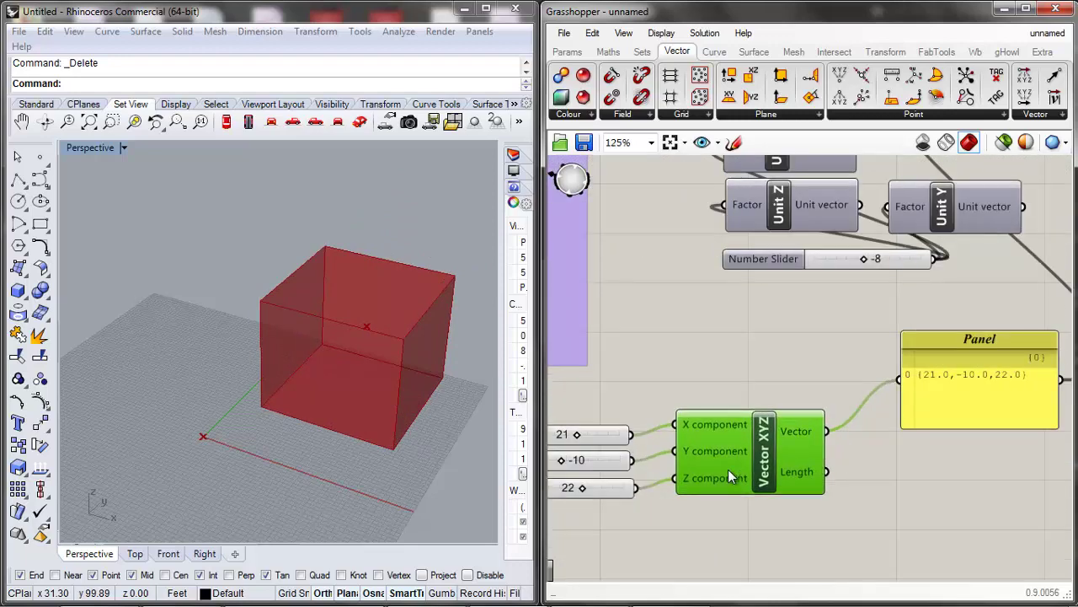
pyautogui.moveTo(966, 413); pyautogui.dragTo(920, 476)
# Group the three coordinate sliders, Vector XYZ component and panel together.
pyautogui.moveTo(965, 387); pyautogui.dragTo(591, 543)
pyautogui.rightClick(790, 413)
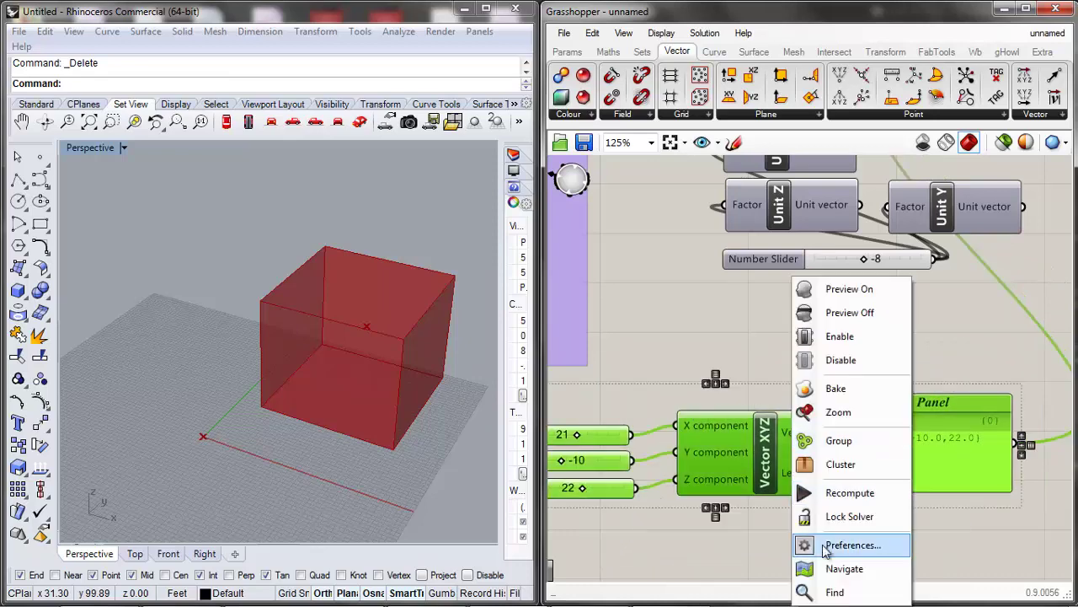
pyautogui.click(831, 440)
pyautogui.scroll(-2, 937, 340)
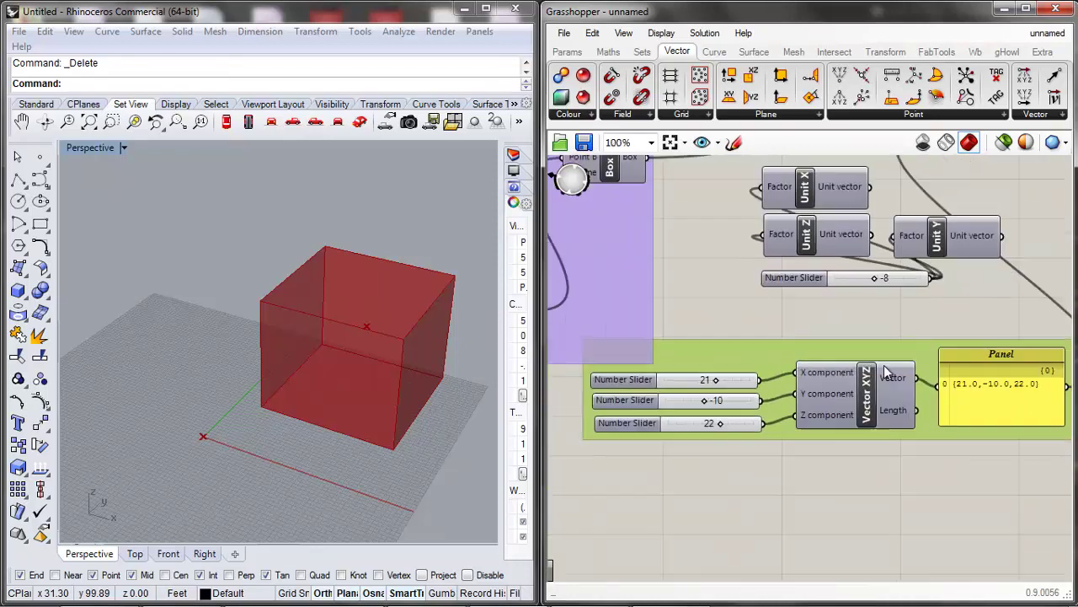
# Group the Unit X, Y and Z components with their number slider and align the group above the Vector XYZ group.
pyautogui.scroll(-3, 885, 371)
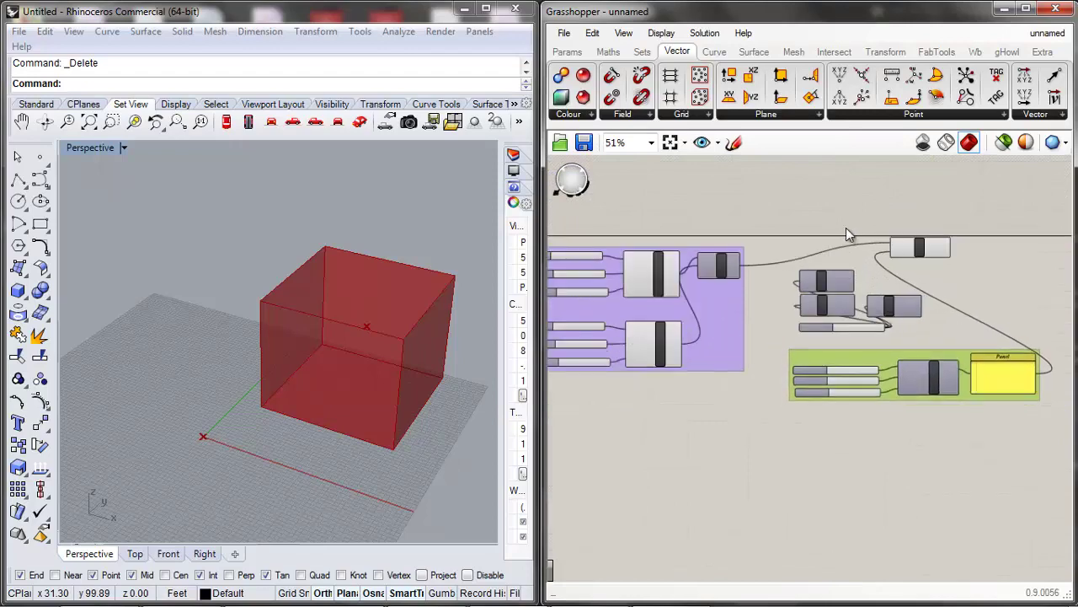
pyautogui.scroll(2, 830, 228)
pyautogui.moveTo(910, 284); pyautogui.dragTo(821, 386)
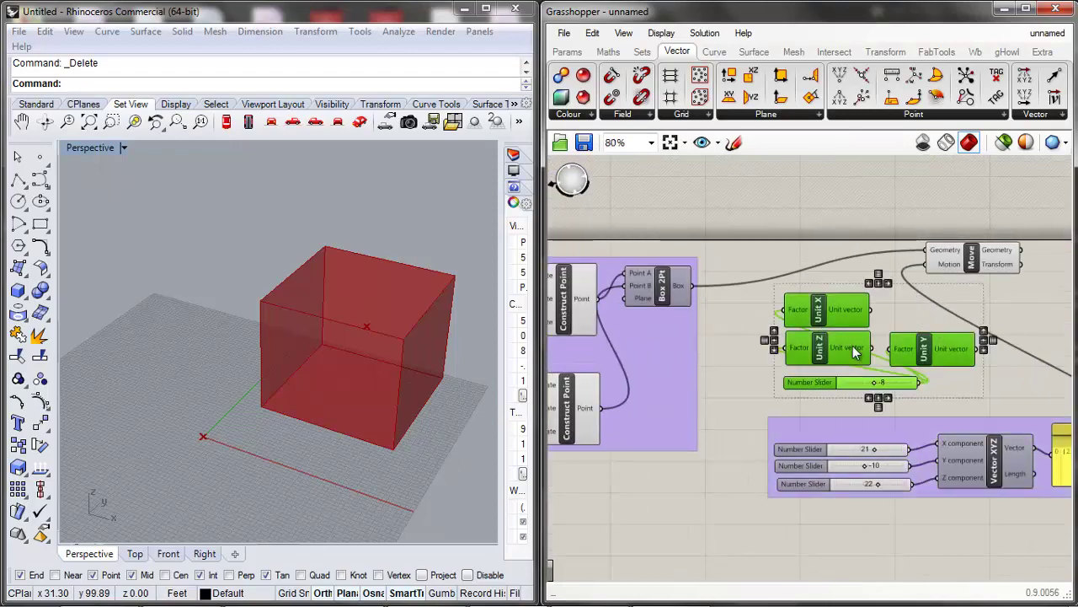
pyautogui.rightClick(886, 312)
pyautogui.click(921, 440)
pyautogui.moveTo(971, 382); pyautogui.dragTo(885, 412, button='right')
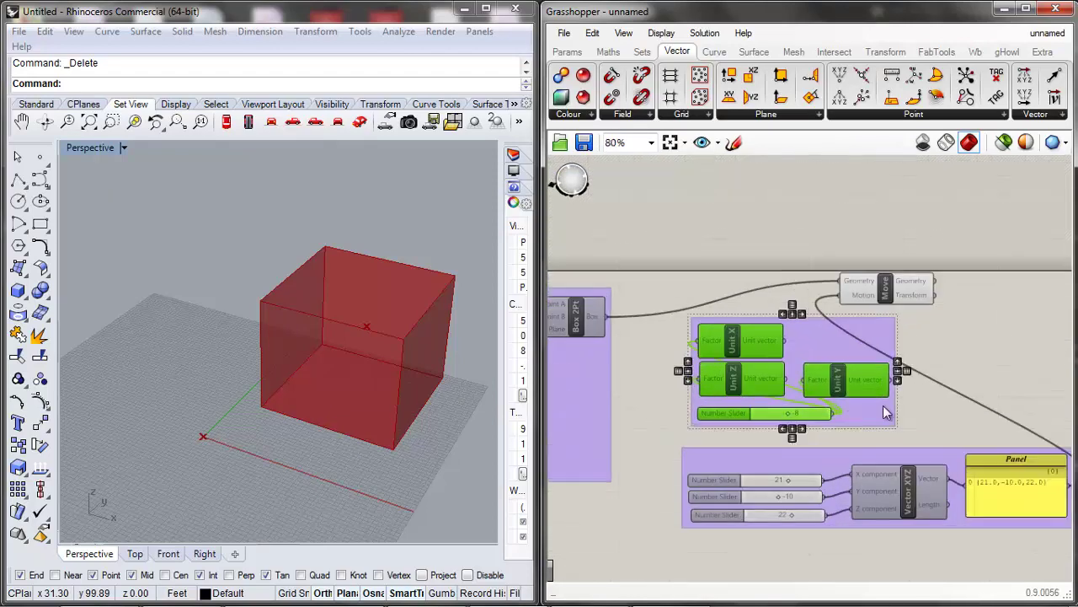
pyautogui.moveTo(871, 414); pyautogui.dragTo(857, 428)
pyautogui.click(664, 347)
# Reposition the Move component beyond the unit vector group, level with the Box 2Pt component.
pyautogui.moveTo(954, 341); pyautogui.dragTo(715, 336, button='right')
pyautogui.scroll(-1, 714, 335)
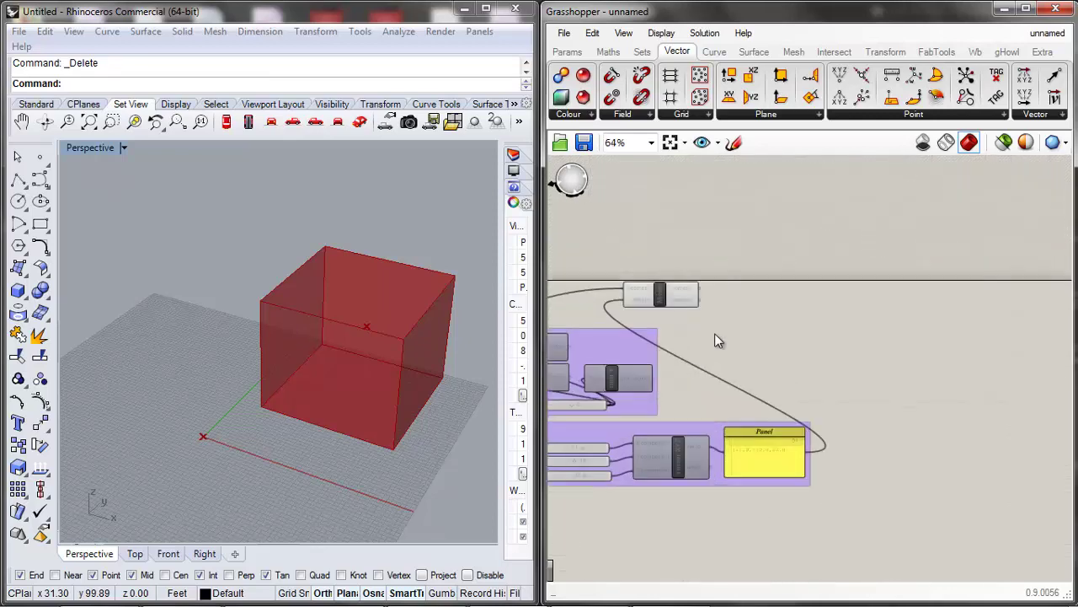
pyautogui.moveTo(661, 294); pyautogui.dragTo(729, 346)
pyautogui.click(851, 377)
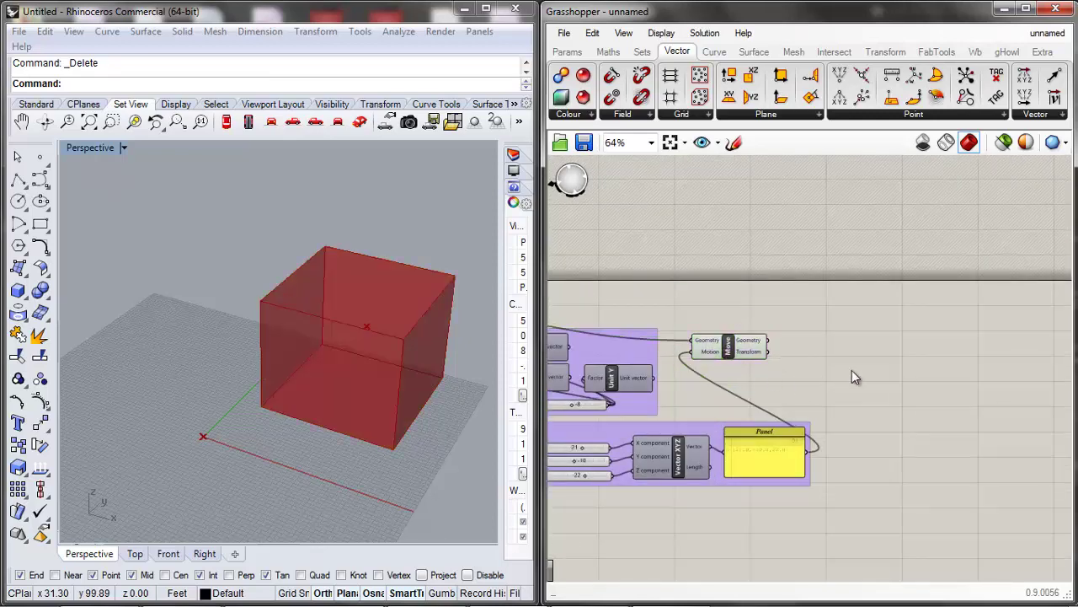
pyautogui.scroll(-2, 851, 377)
pyautogui.scroll(1, 792, 371)
pyautogui.moveTo(797, 369)
pyautogui.mouseDown()
pyautogui.moveTo(795, 344)
pyautogui.moveTo(798, 357)
pyautogui.mouseUp()
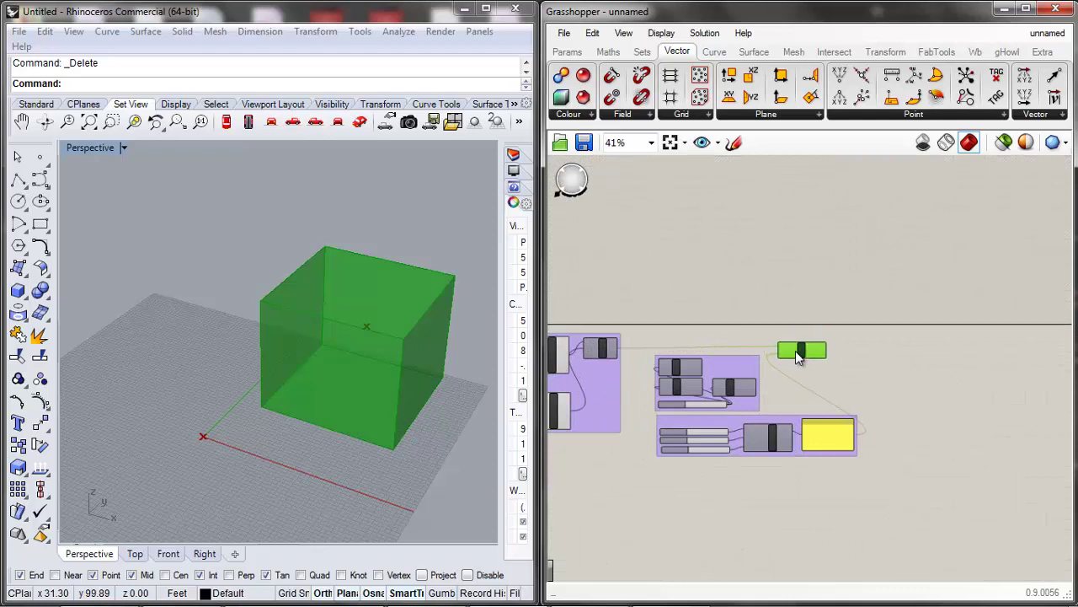
pyautogui.click(883, 373)
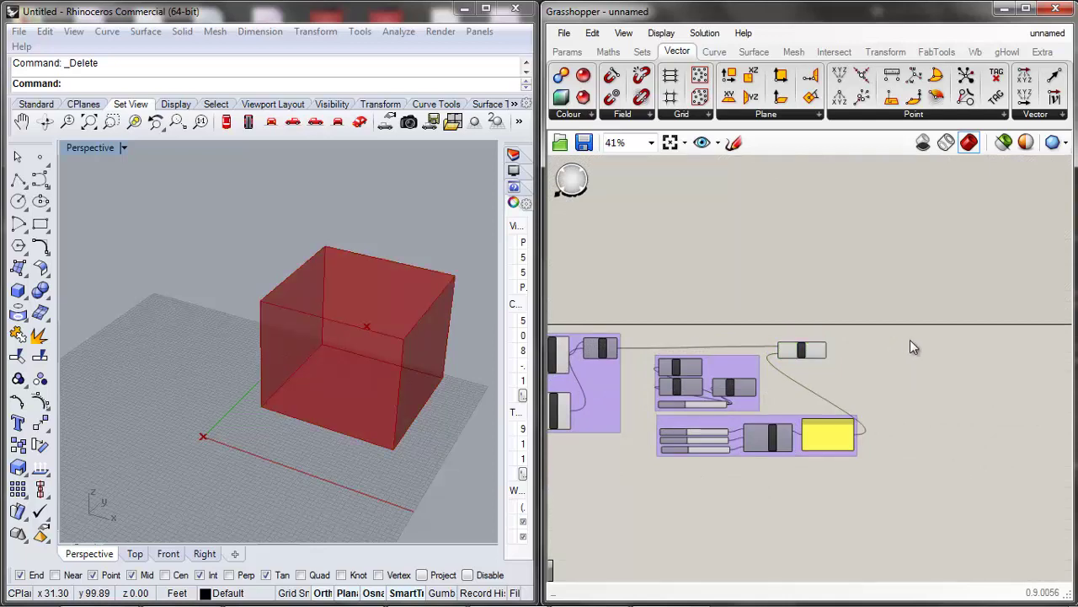
# Add the Rotate component for geometry on the empty canvas beyond the Move component.
pyautogui.scroll(-2, 794, 371)
pyautogui.scroll(1, 784, 382)
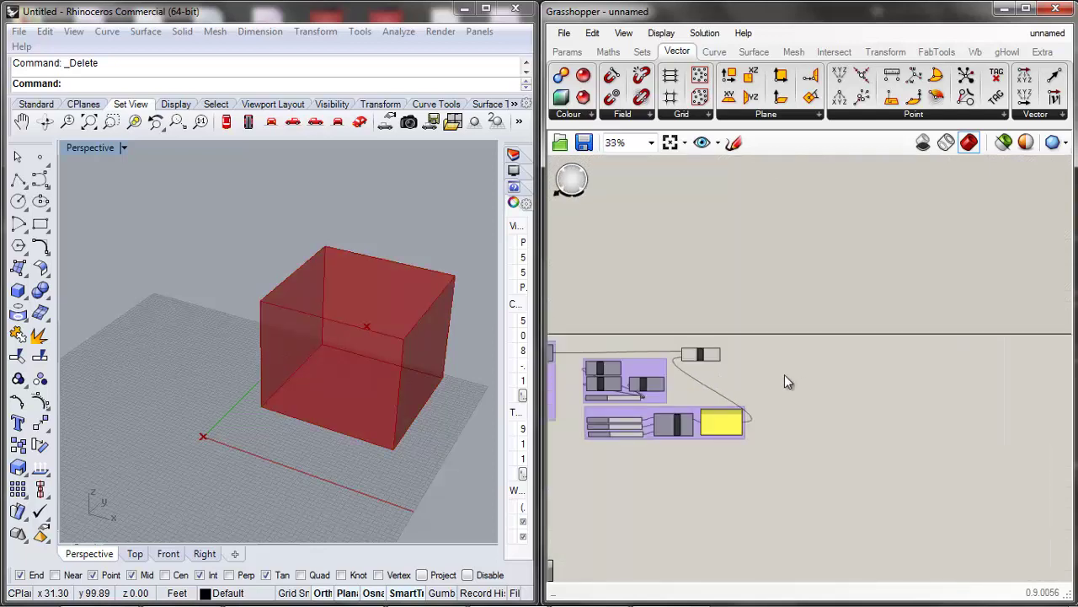
pyautogui.doubleClick(847, 379)
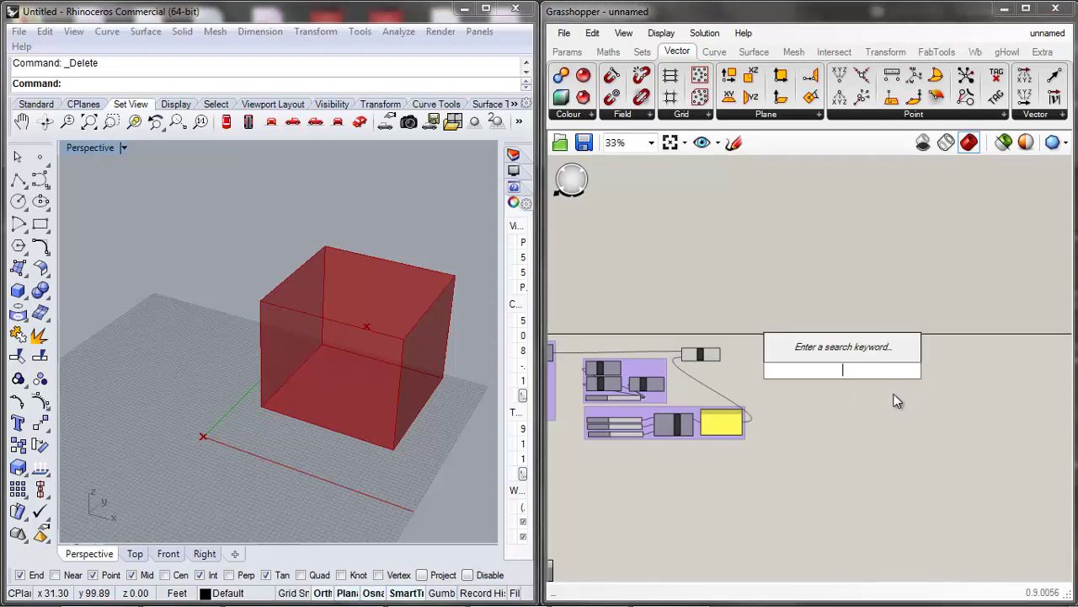
pyautogui.write('roa')
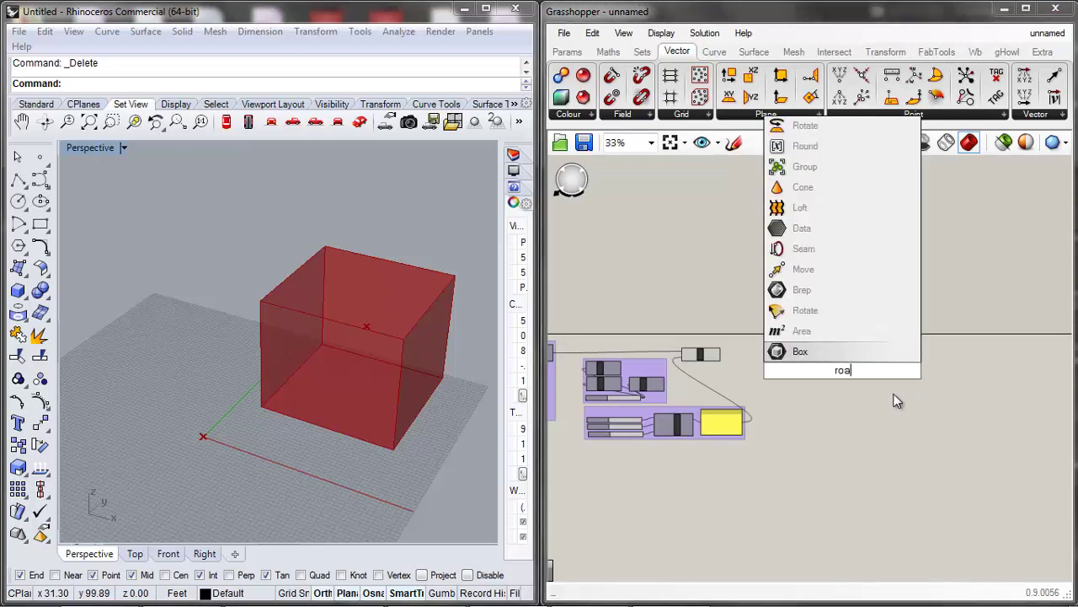
pyautogui.press('BackSpace')
pyautogui.write('tate')
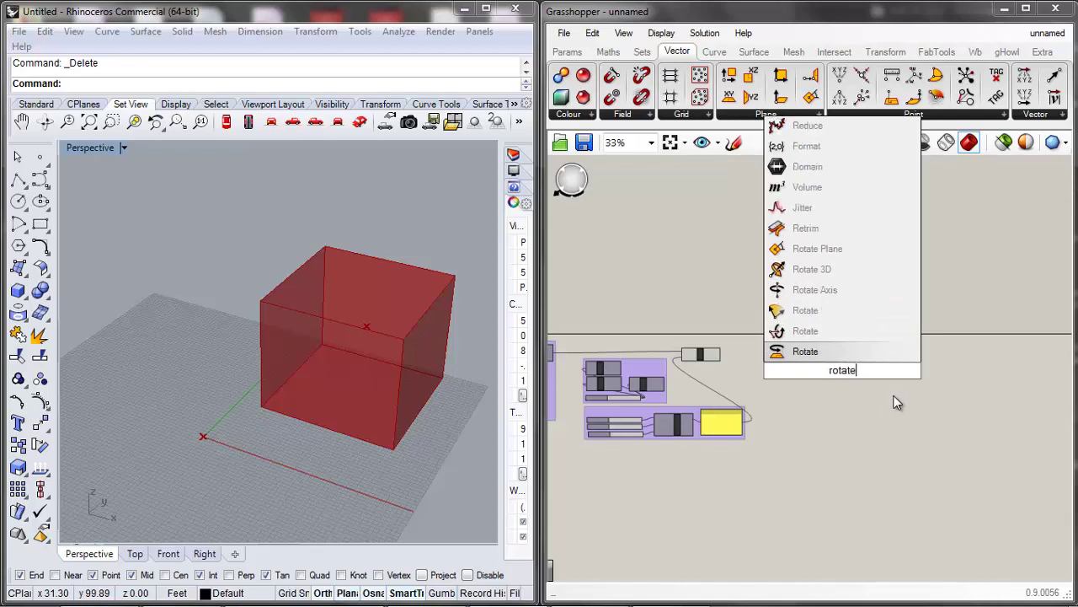
pyautogui.click(814, 352)
# Line Rotate up with Move and connect Move's Geometry output to Rotate's Geometry input.
pyautogui.scroll(3, 814, 348)
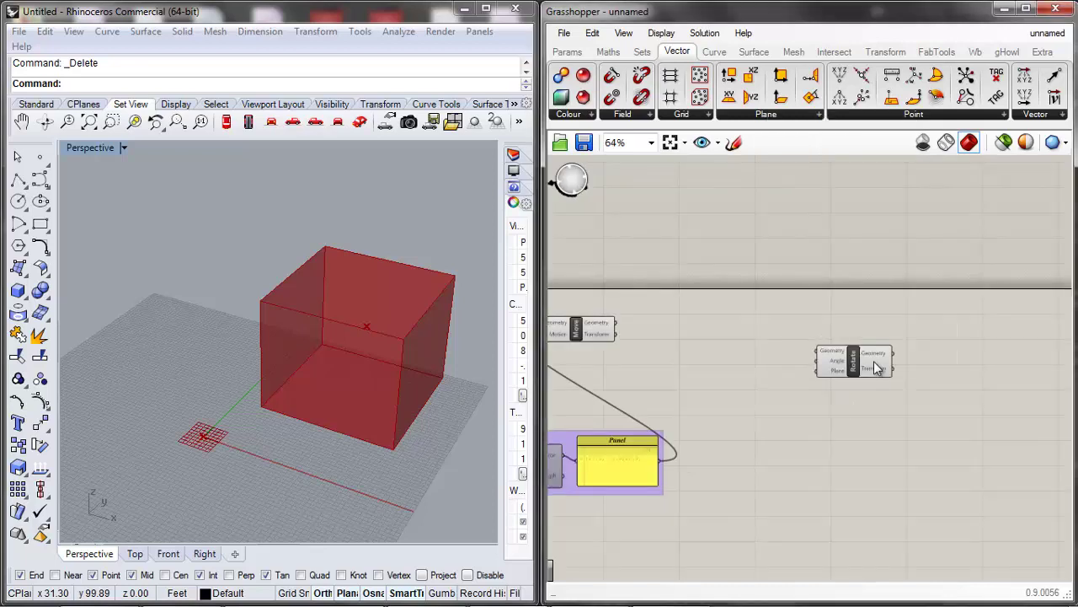
pyautogui.moveTo(872, 358); pyautogui.dragTo(822, 334)
pyautogui.scroll(3, 822, 334)
pyautogui.scroll(-2, 830, 333)
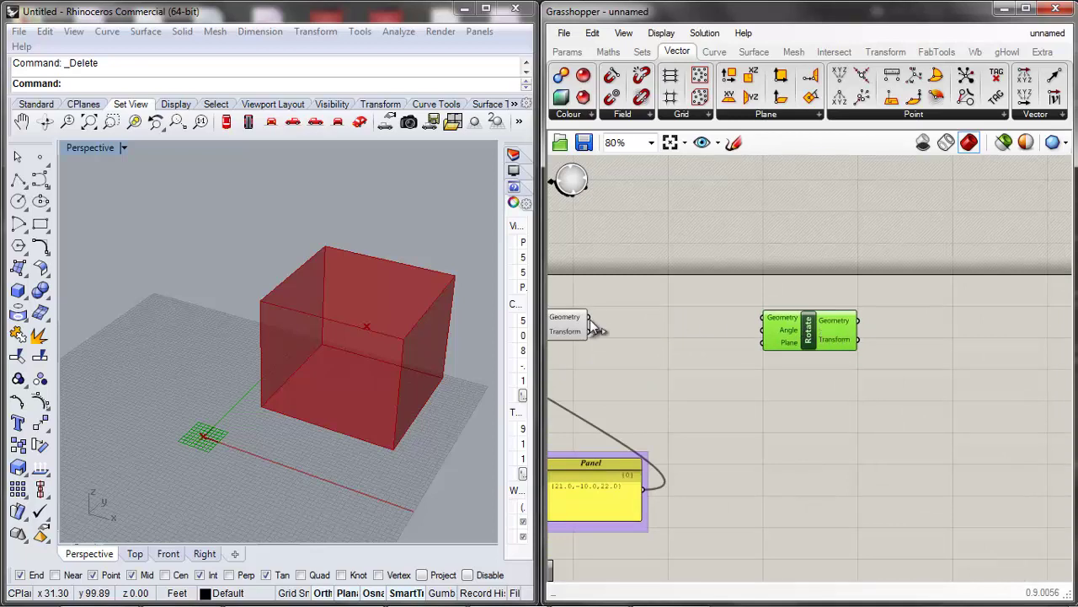
pyautogui.moveTo(590, 318); pyautogui.dragTo(764, 319)
pyautogui.click(746, 415)
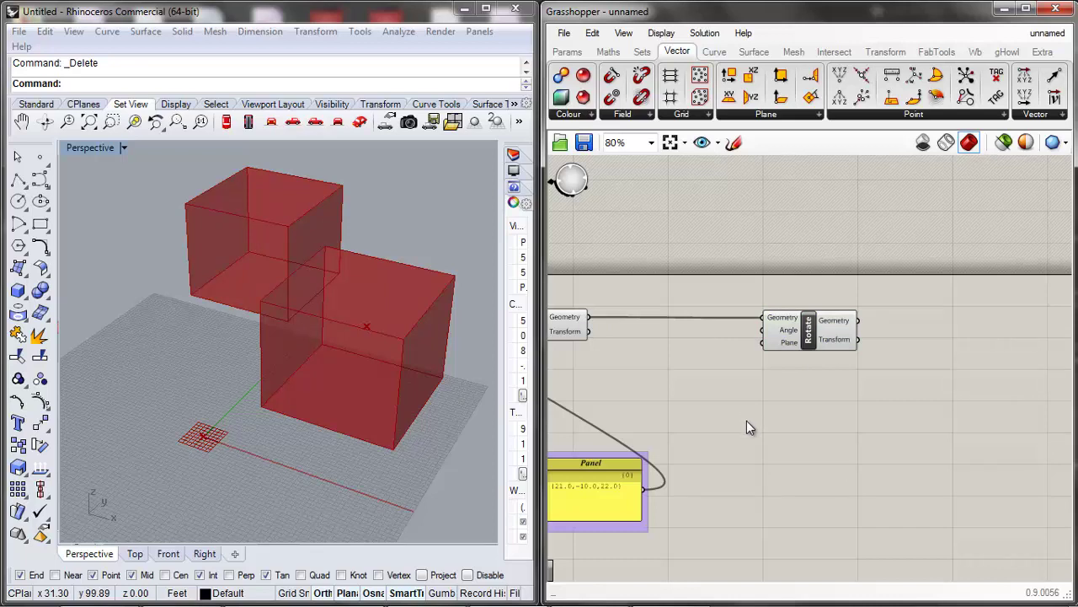
# Turn off the preview of the Move component.
pyautogui.click(568, 326)
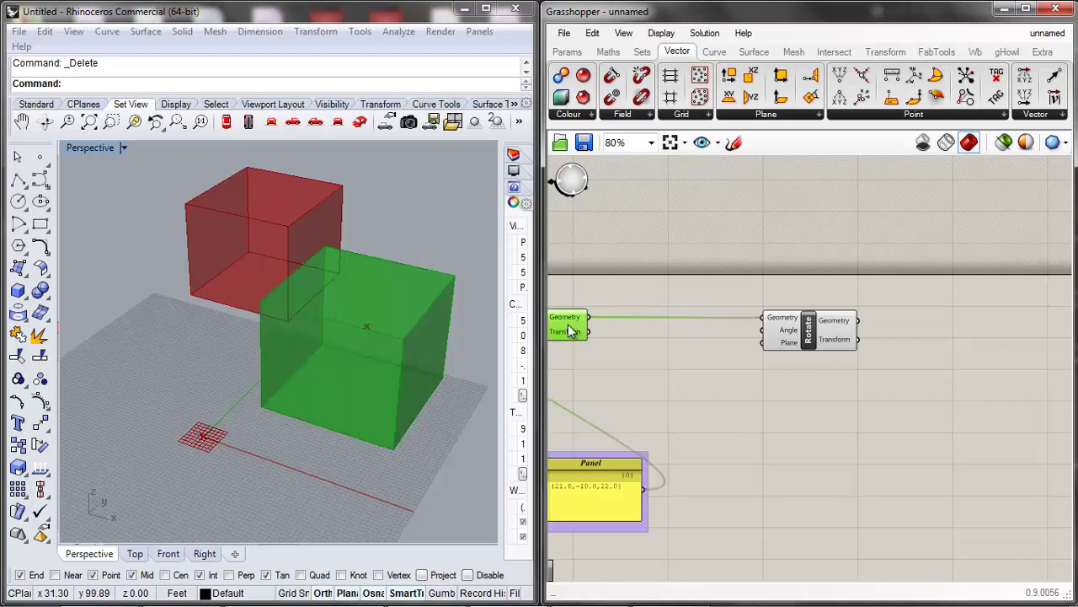
pyautogui.middleClick(569, 325)
pyautogui.click(681, 276)
pyautogui.click(657, 297)
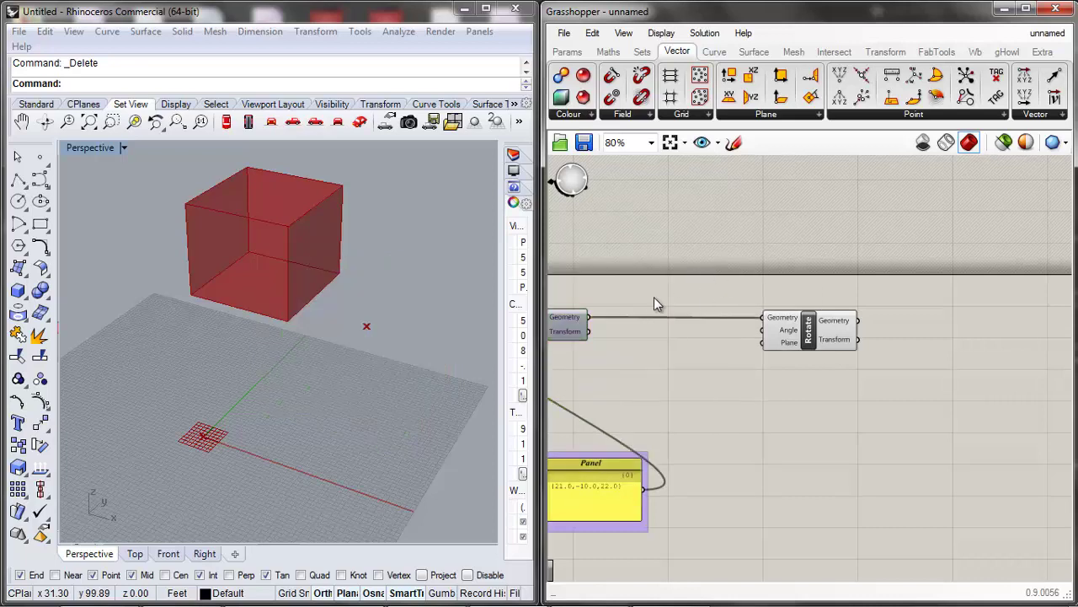
# Shift the Rotate component slightly closer to the Move component.
pyautogui.click(808, 330)
pyautogui.scroll(-2, 780, 409)
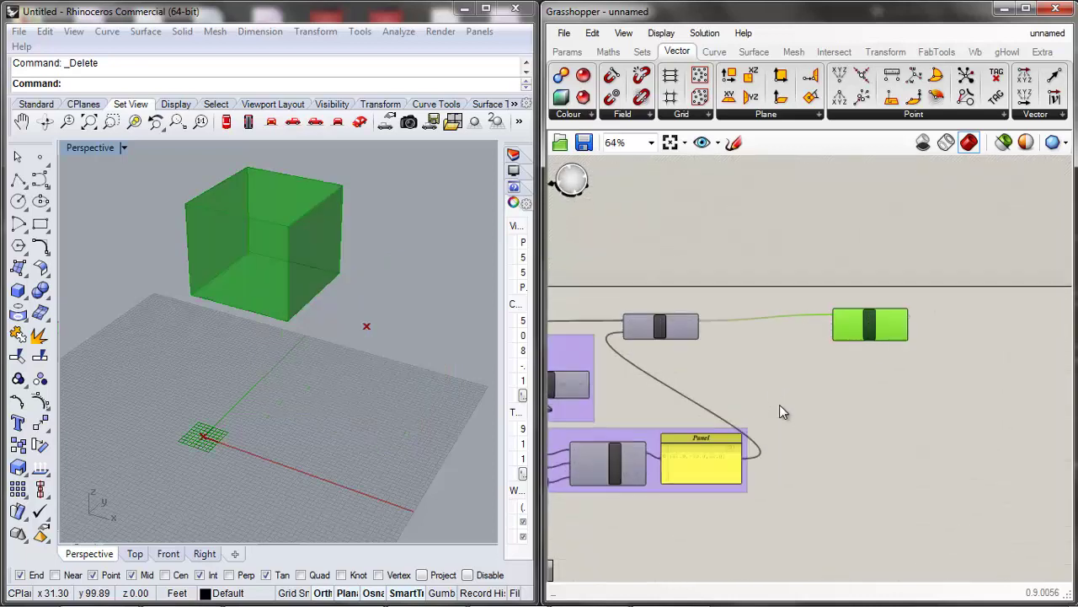
pyautogui.moveTo(863, 332); pyautogui.dragTo(854, 339)
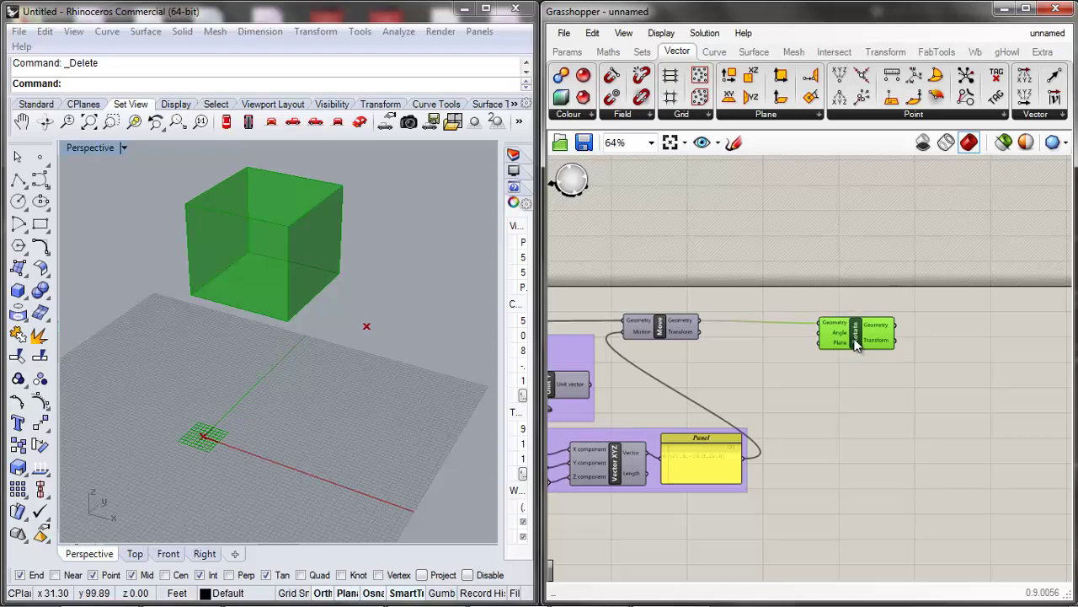
pyautogui.scroll(2, 855, 343)
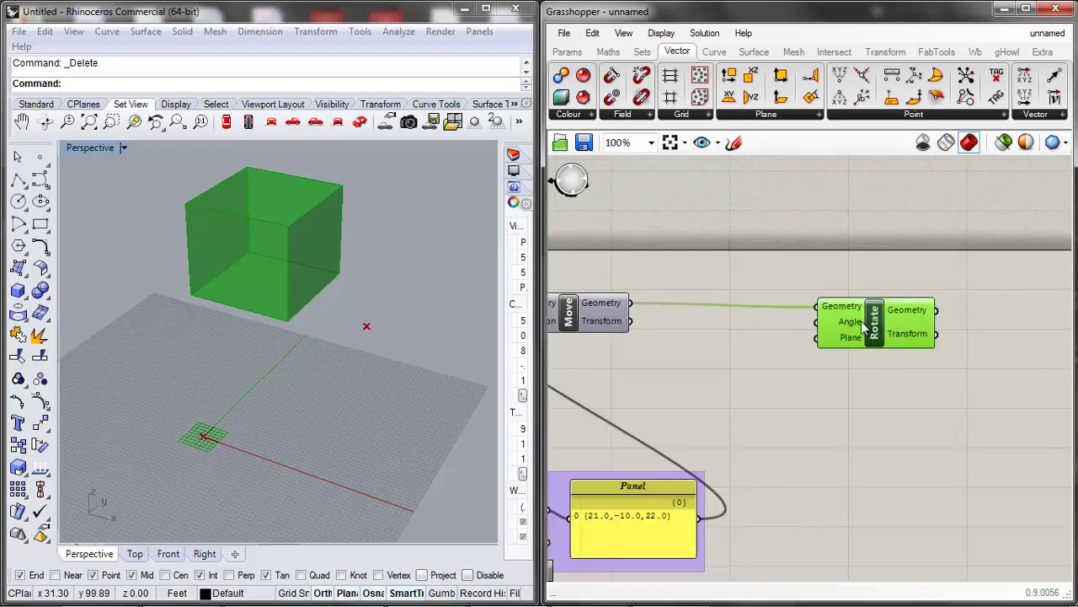
# Open the Rotate component's help and highlight the description of its Angle input.
pyautogui.rightClick(863, 328)
pyautogui.click(897, 426)
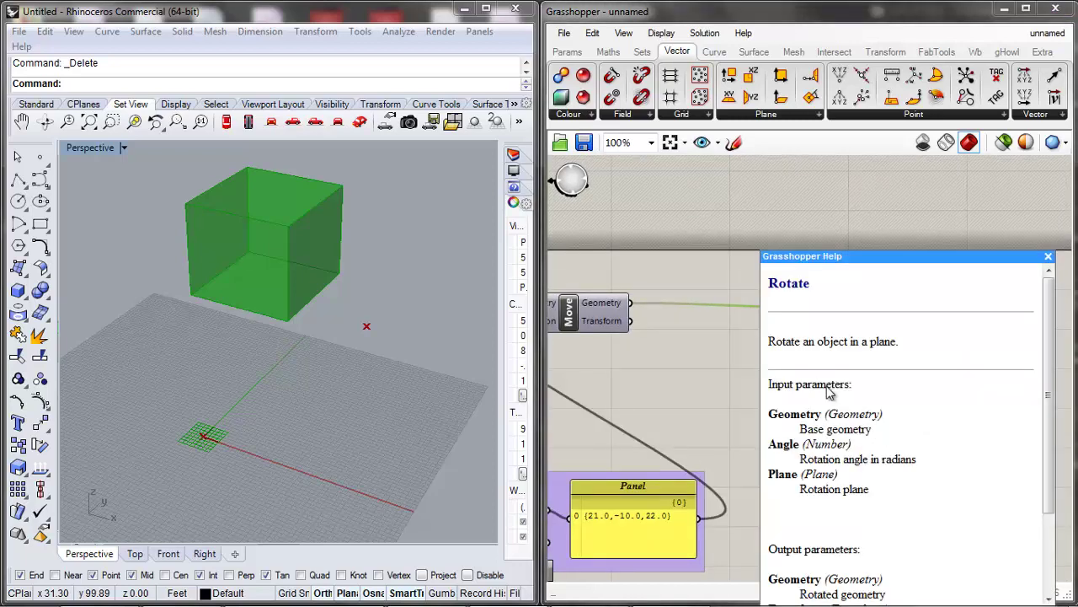
pyautogui.moveTo(924, 461); pyautogui.dragTo(801, 462)
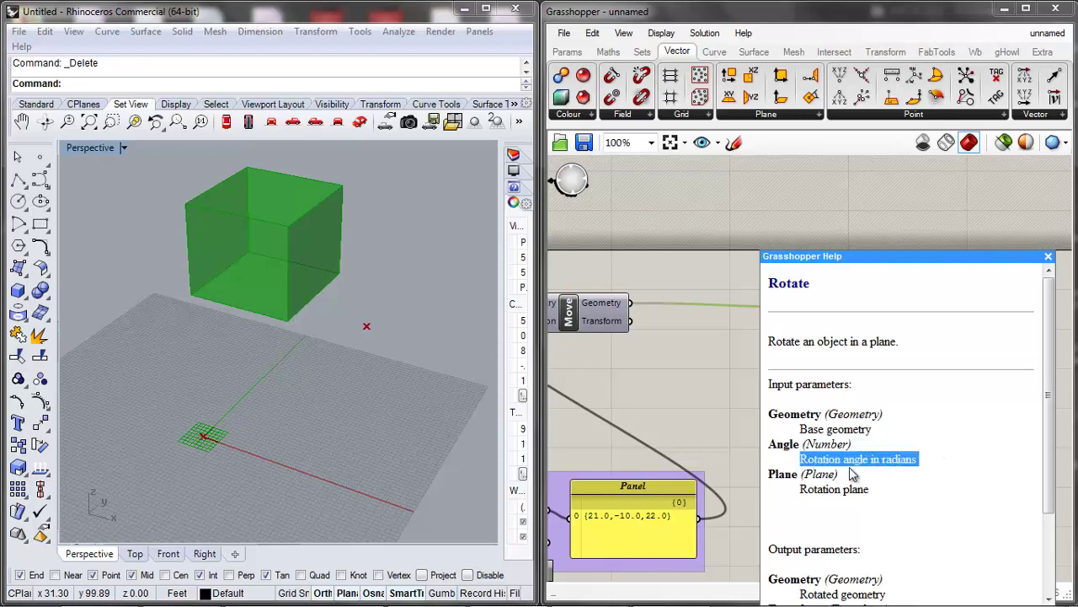
# Highlight the descriptions of the Plane and Angle inputs in Rotate's help, and close the help.
pyautogui.moveTo(873, 492); pyautogui.dragTo(795, 495)
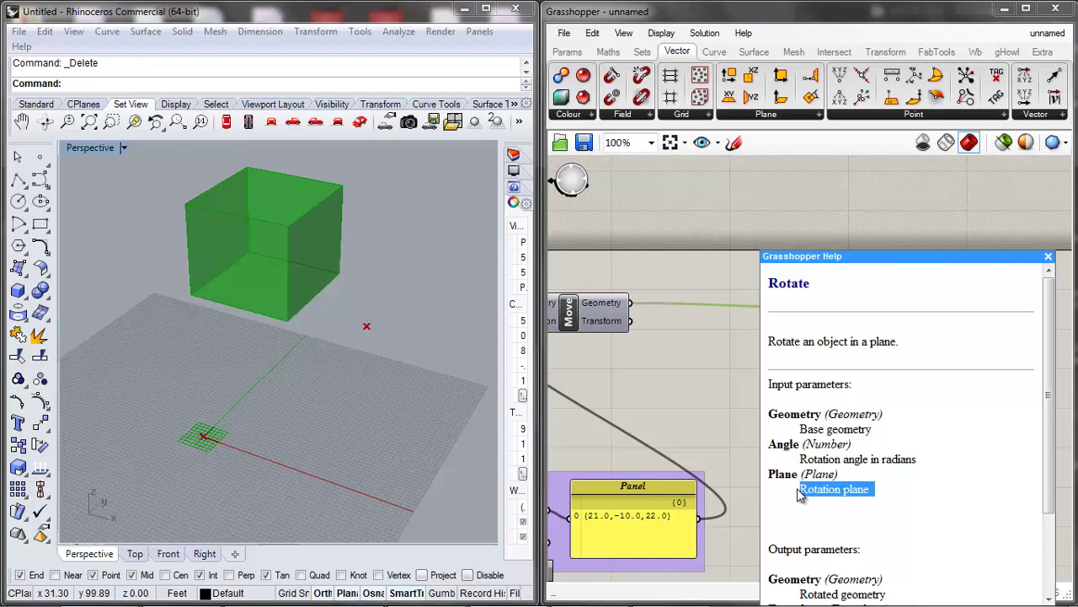
pyautogui.moveTo(918, 460); pyautogui.dragTo(805, 462)
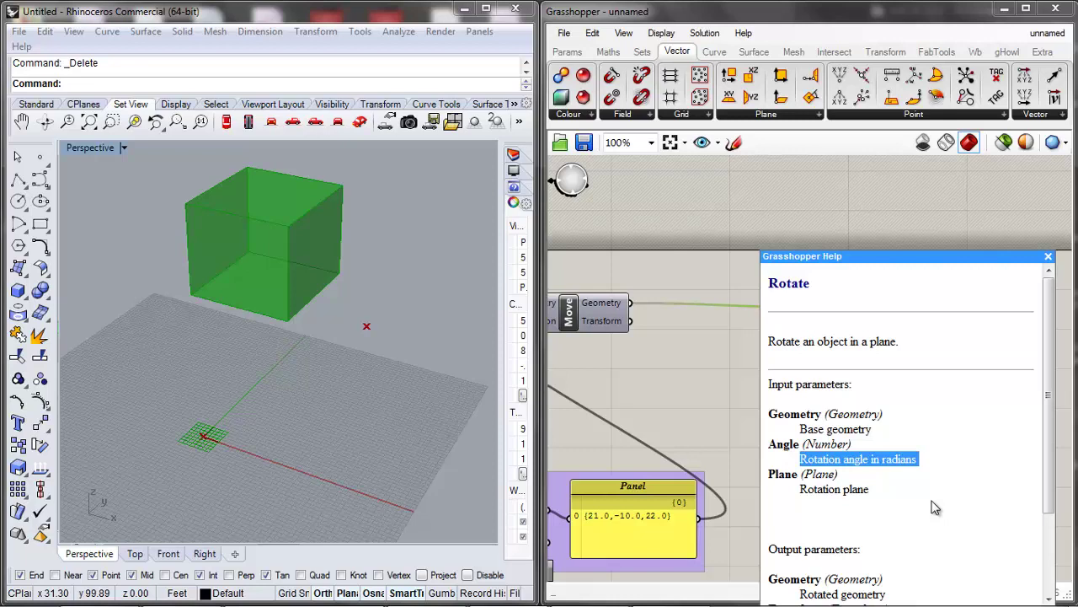
pyautogui.click(1048, 257)
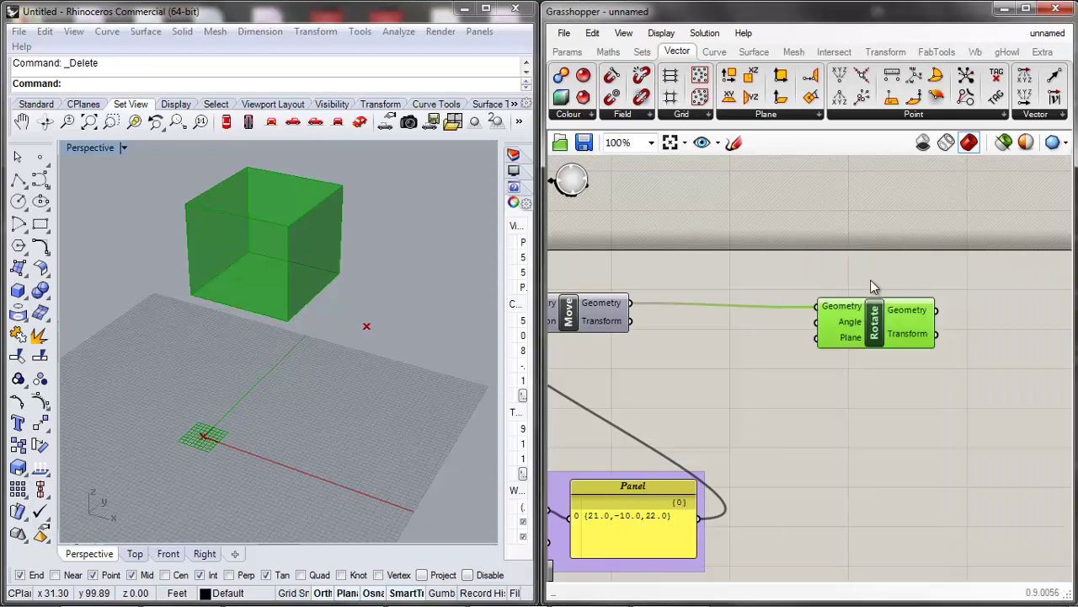
pyautogui.scroll(-2, 886, 299)
pyautogui.scroll(3, 886, 299)
pyautogui.click(871, 429)
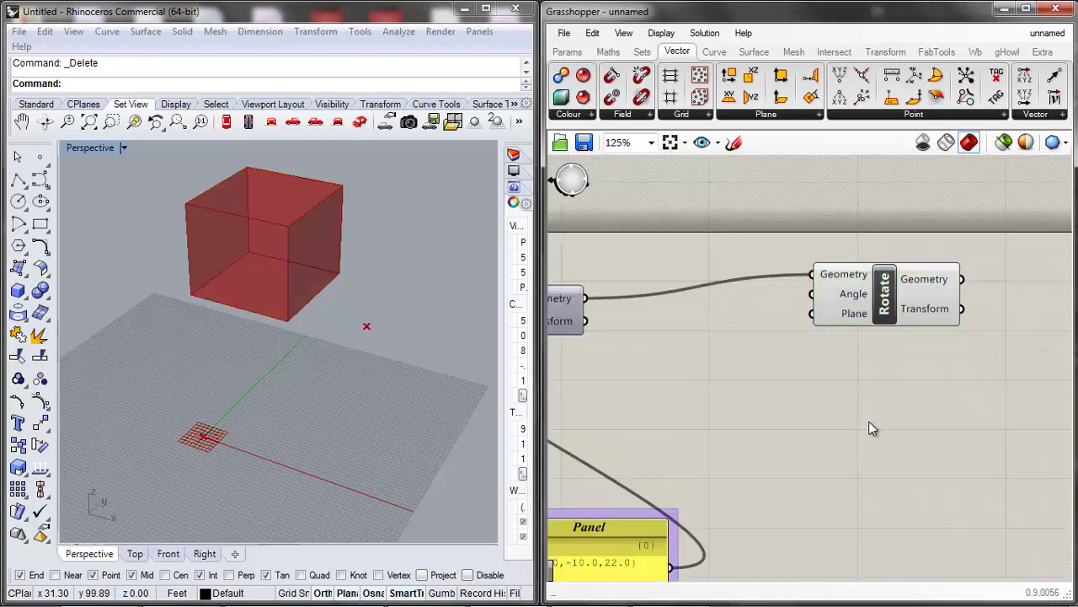
pyautogui.scroll(-4, 856, 423)
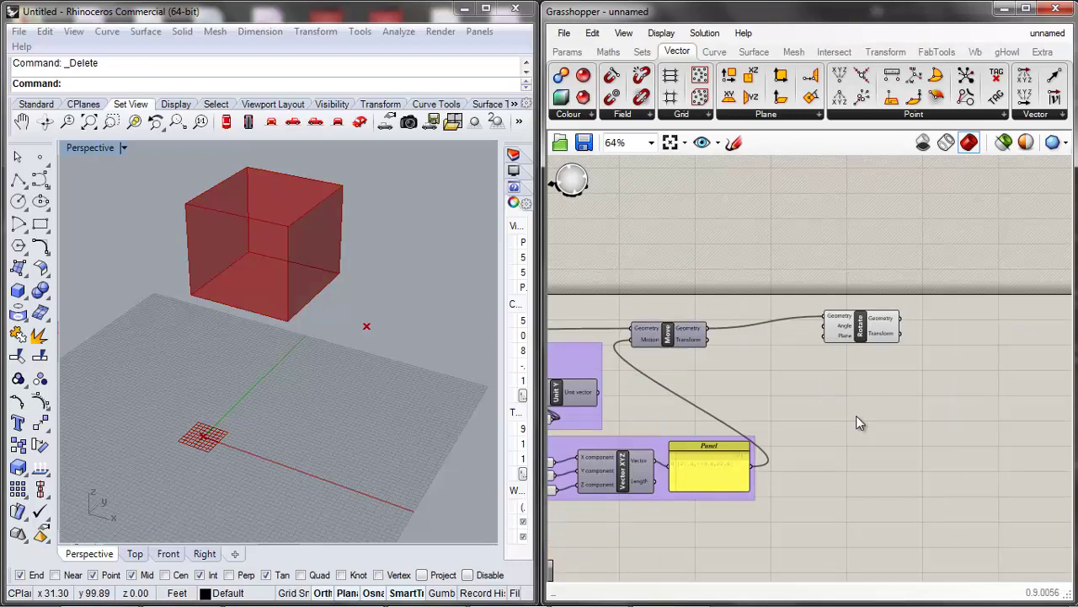
pyautogui.scroll(4, 859, 344)
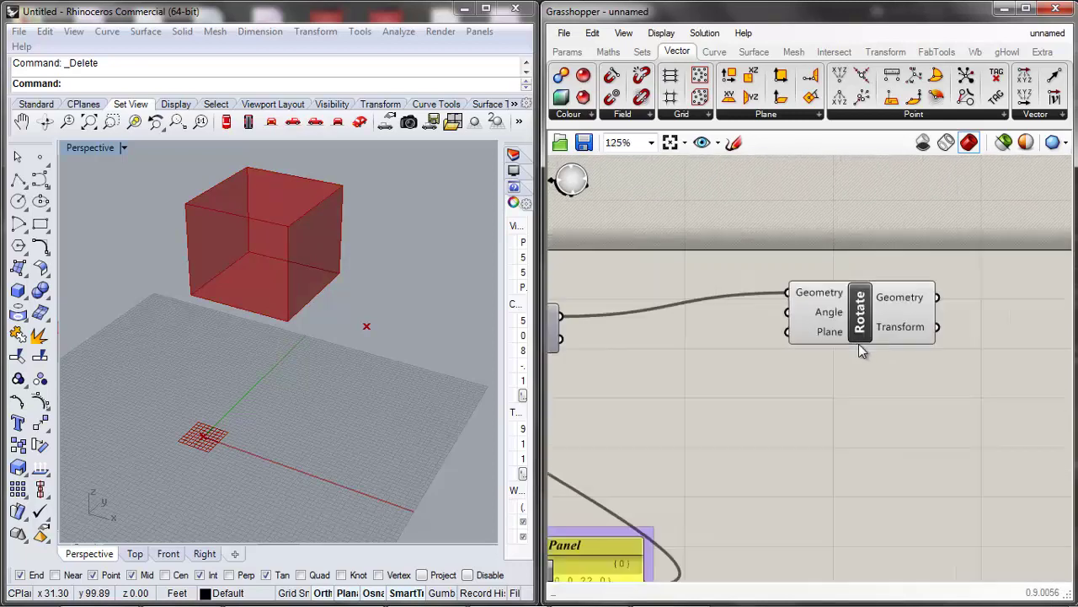
pyautogui.doubleClick(772, 438)
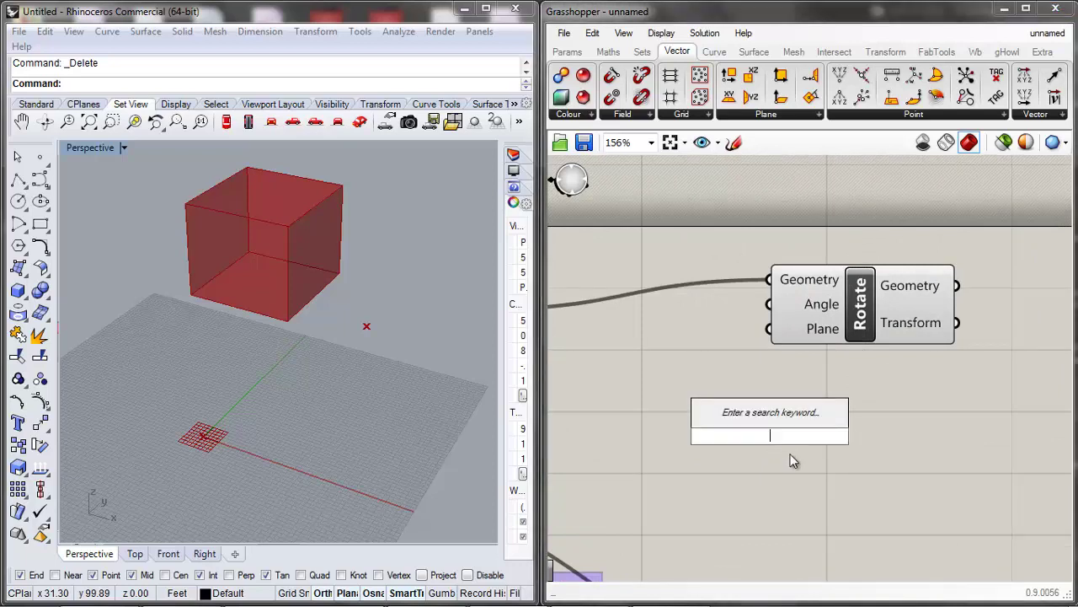
pyautogui.write('divide')
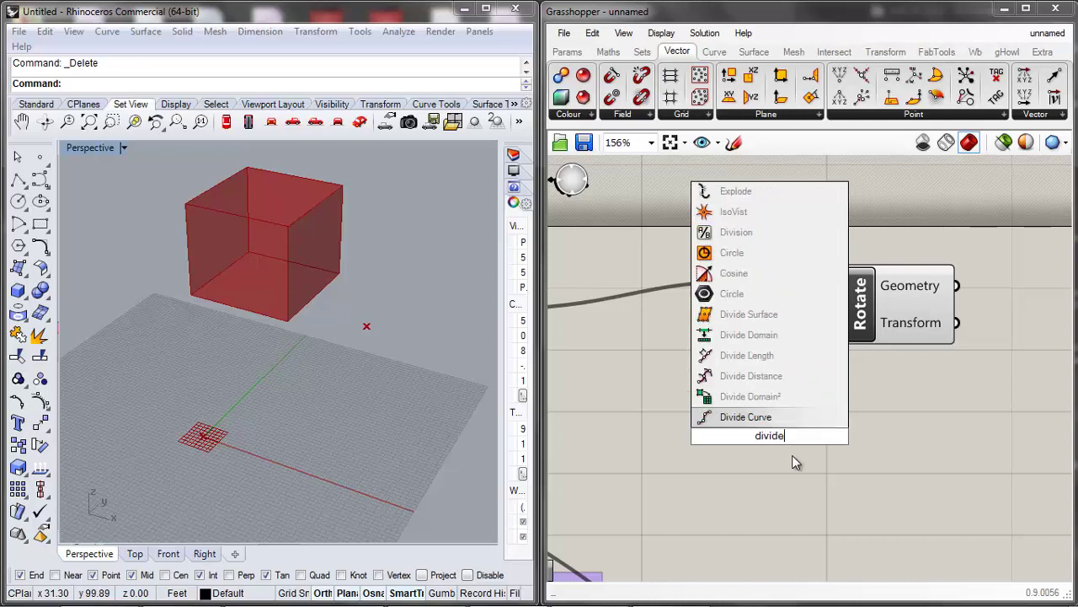
pyautogui.press('Return')
pyautogui.click(767, 430)
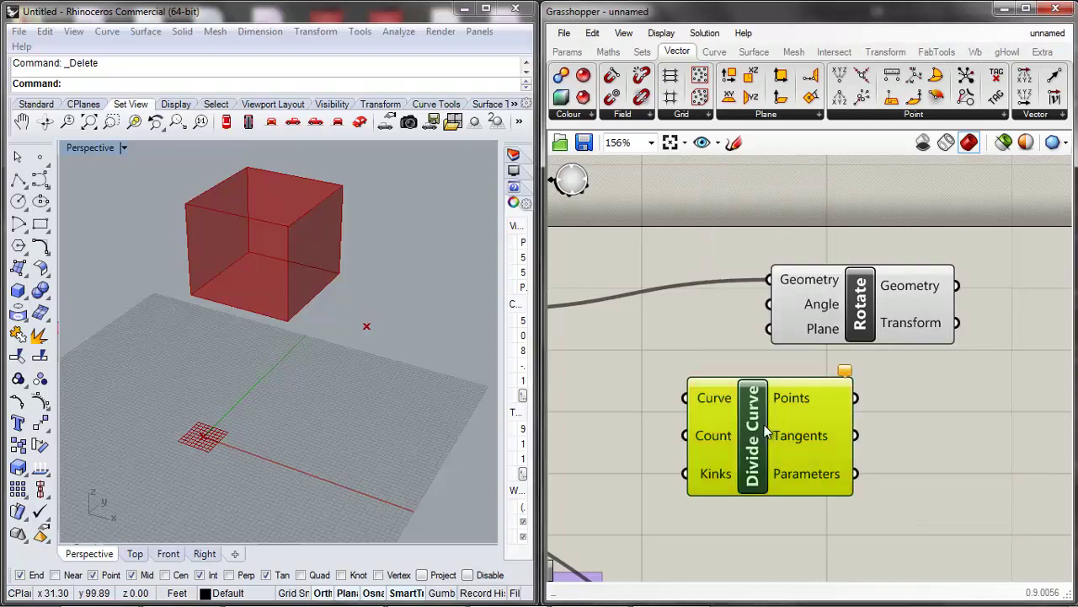
pyautogui.press('Delete')
# Place a Division component on the canvas below the Rotate component.
pyautogui.doubleClick(787, 425)
pyautogui.write('d')
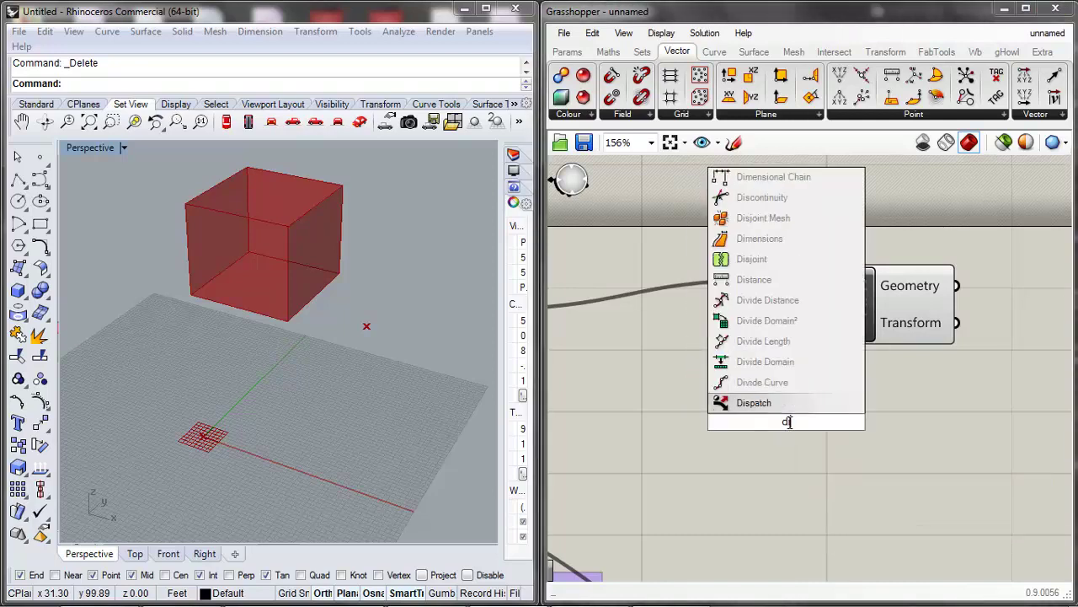
pyautogui.write('ivide')
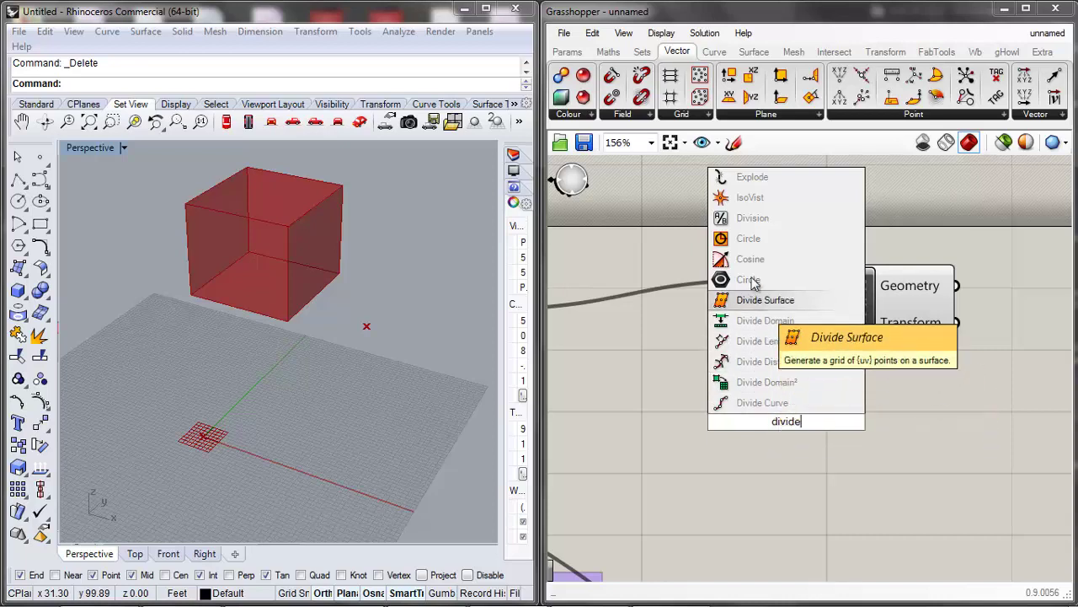
pyautogui.click(749, 221)
pyautogui.moveTo(770, 429); pyautogui.dragTo(799, 430)
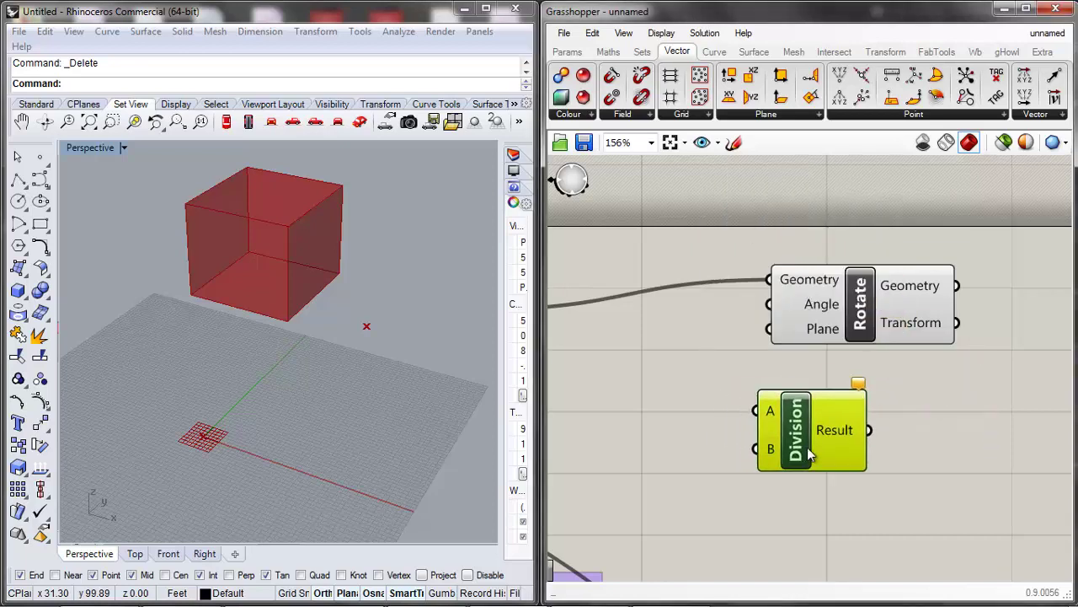
# Examine the dividend and divisor descriptions of inputs A and B in the Division component's help.
pyautogui.rightClick(798, 429)
pyautogui.click(821, 546)
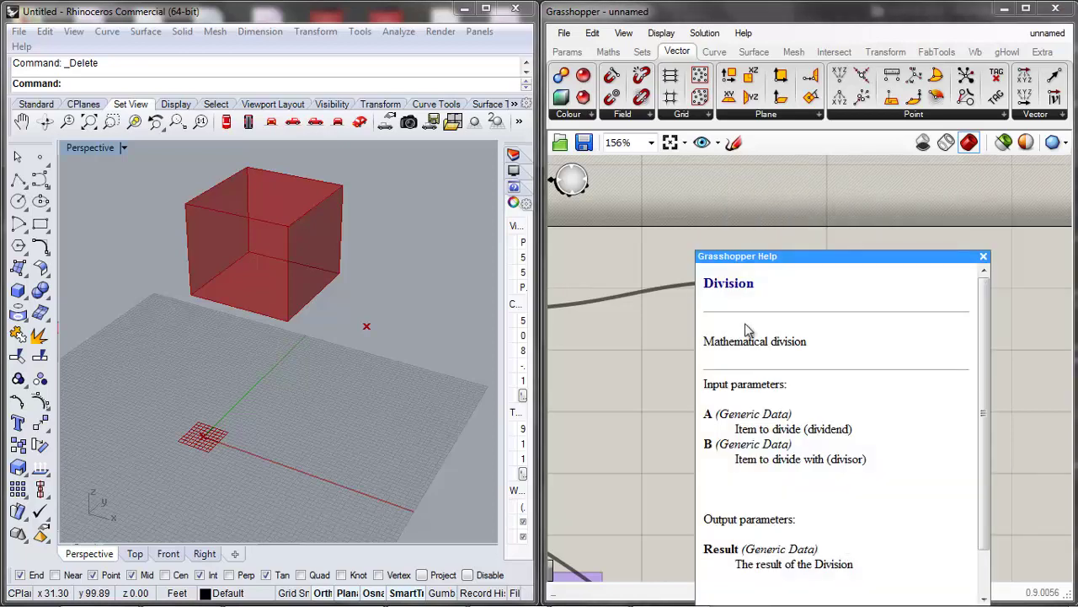
pyautogui.moveTo(849, 429); pyautogui.dragTo(735, 429)
pyautogui.moveTo(870, 461); pyautogui.dragTo(760, 460)
pyautogui.click(825, 460)
pyautogui.click(984, 256)
pyautogui.scroll(-3, 621, 391)
pyautogui.scroll(3, 681, 406)
# Place a Pi component beside Division and connect its Output to Division's A input.
pyautogui.moveTo(722, 435); pyautogui.dragTo(788, 435)
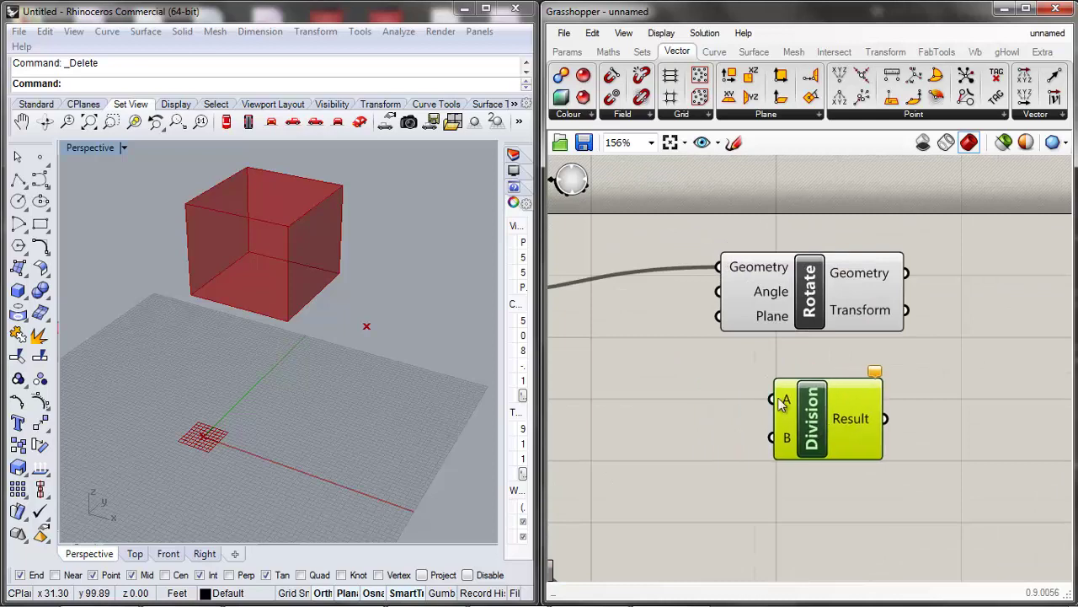
pyautogui.click(706, 402)
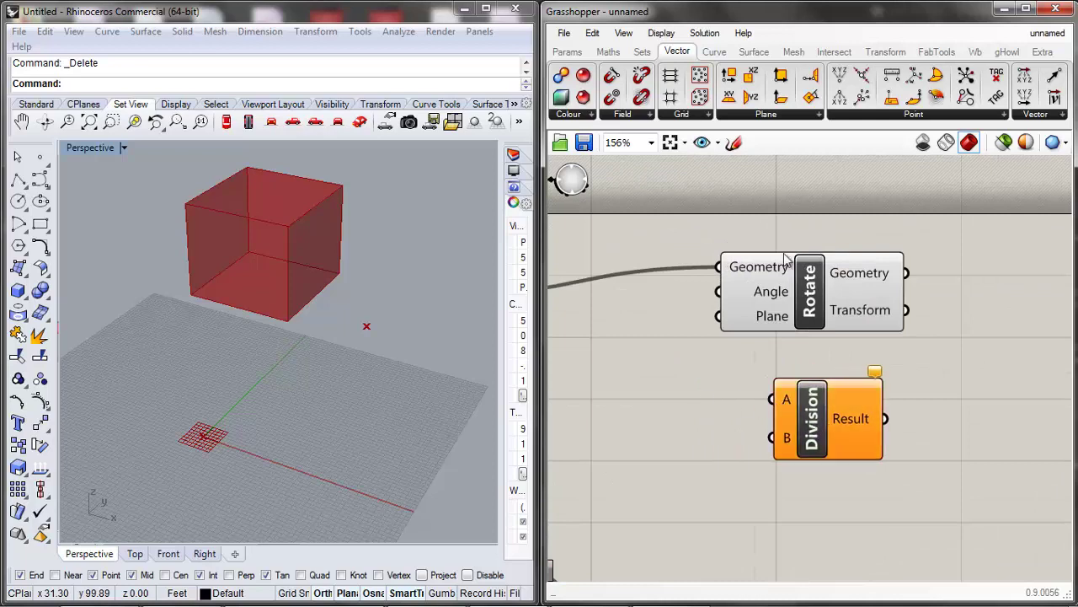
pyautogui.click(608, 53)
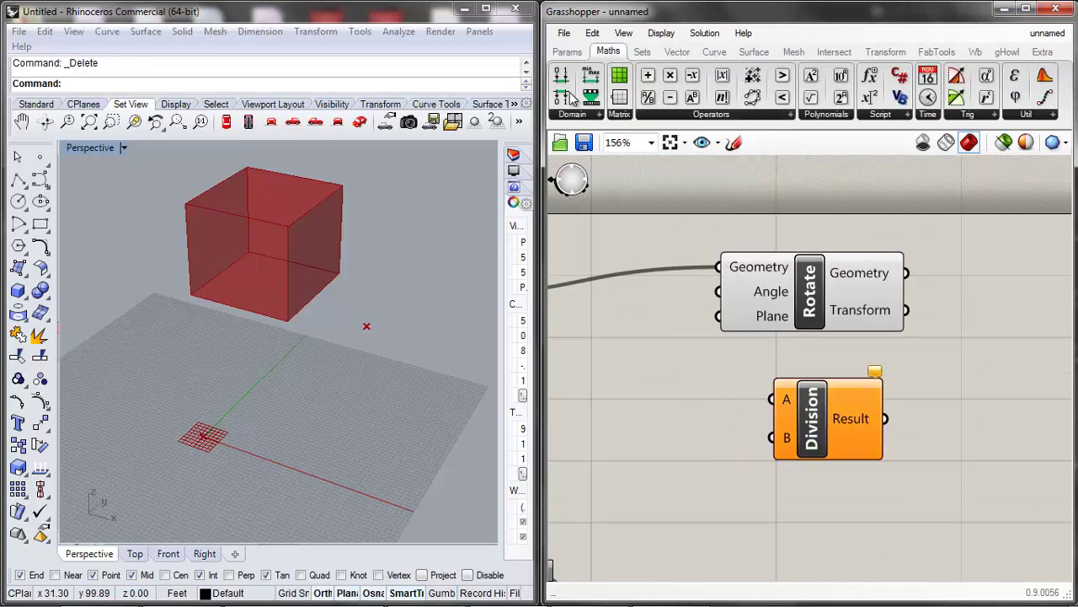
pyautogui.click(1052, 115)
pyautogui.moveTo(986, 164); pyautogui.dragTo(831, 407)
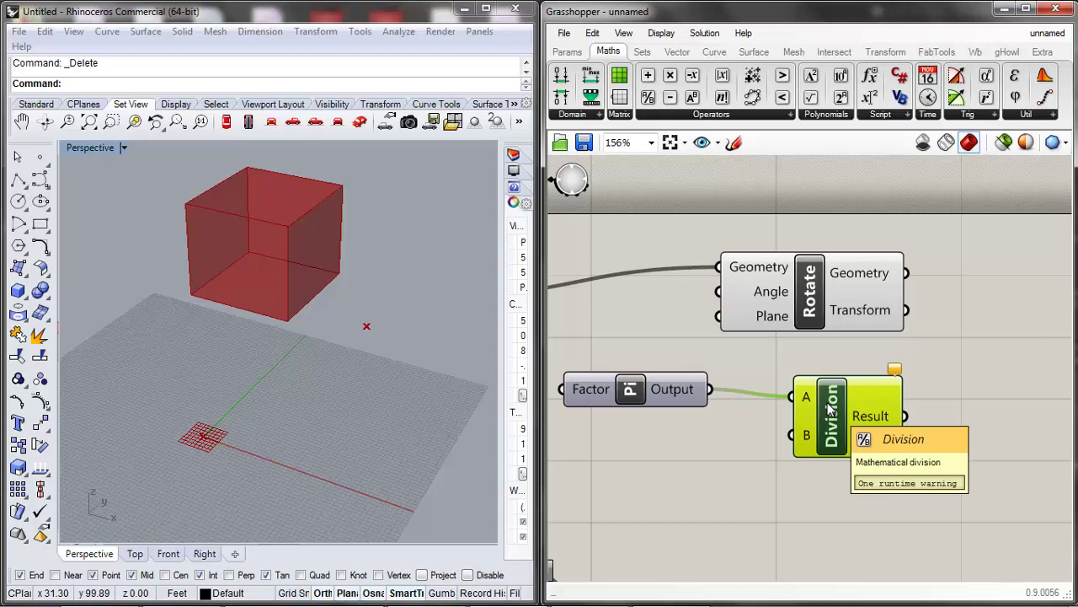
pyautogui.click(774, 459)
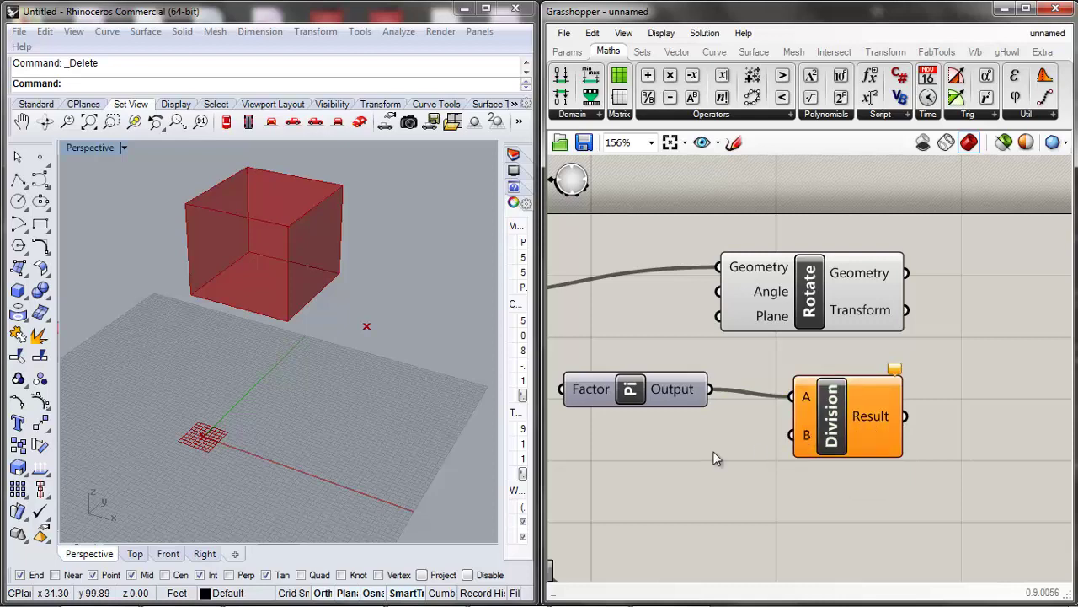
# Add a panel containing 180 below Pi and connect it to Division's B input.
pyautogui.doubleClick(683, 455)
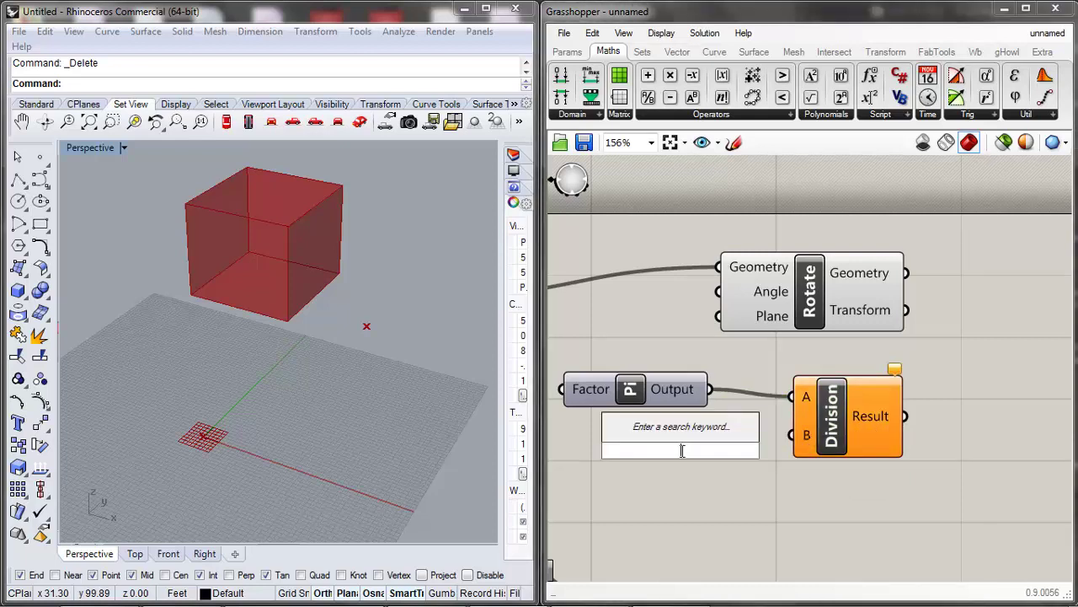
pyautogui.write('pa')
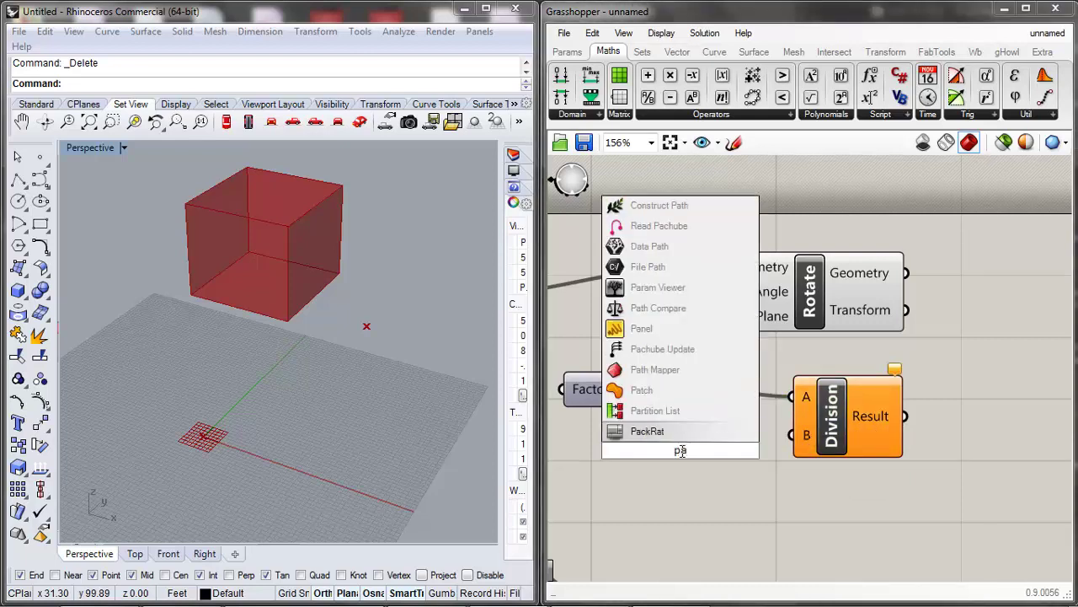
pyautogui.write('nel')
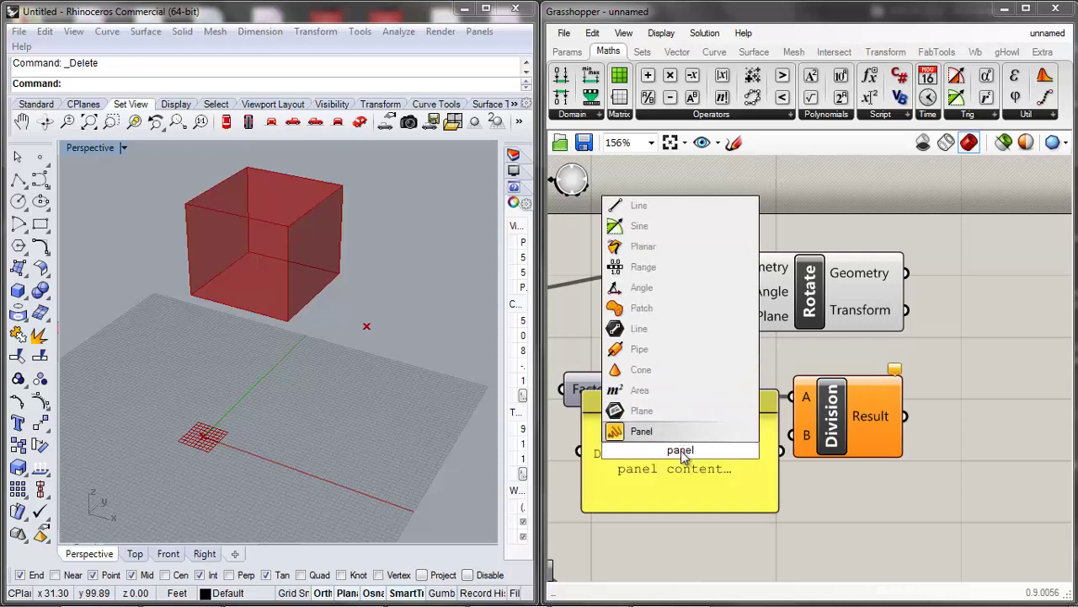
pyautogui.press('Return')
pyautogui.doubleClick(685, 455)
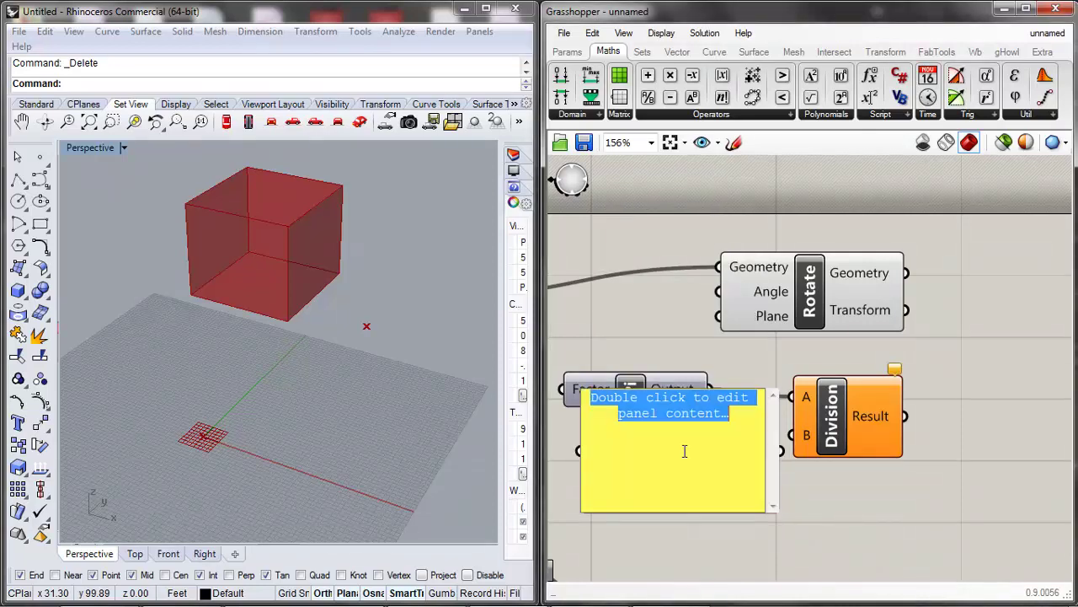
pyautogui.write('180')
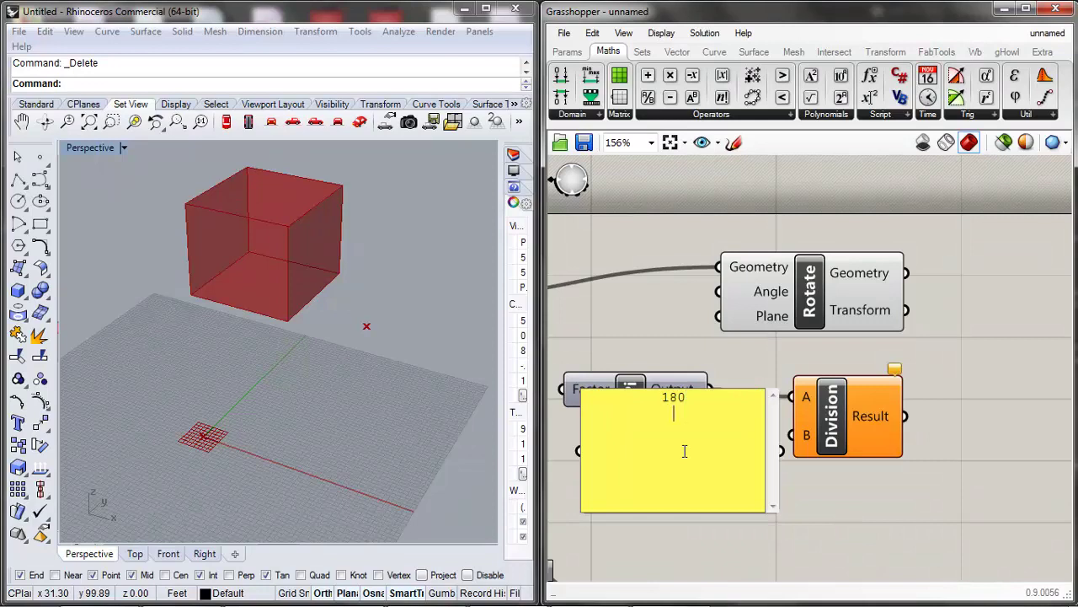
pyautogui.click(751, 537)
pyautogui.moveTo(722, 511); pyautogui.dragTo(791, 435)
pyautogui.click(783, 484)
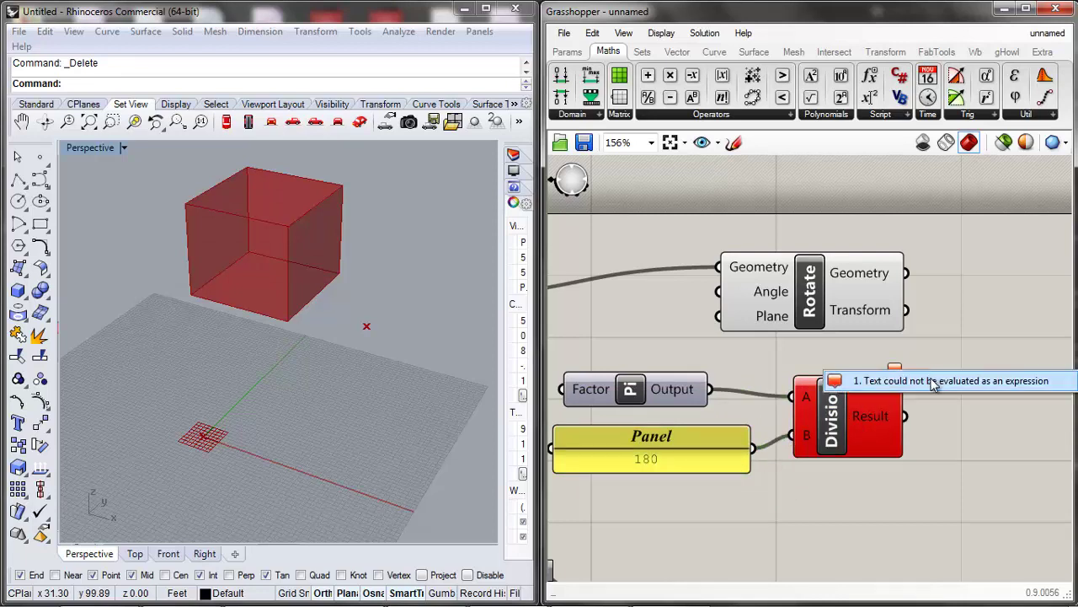
# Nudge Division and Pi slightly, and delete the 180 panel feeding Division's B input.
pyautogui.moveTo(835, 449); pyautogui.dragTo(838, 456)
pyautogui.moveTo(678, 396); pyautogui.dragTo(693, 396)
pyautogui.click(686, 463)
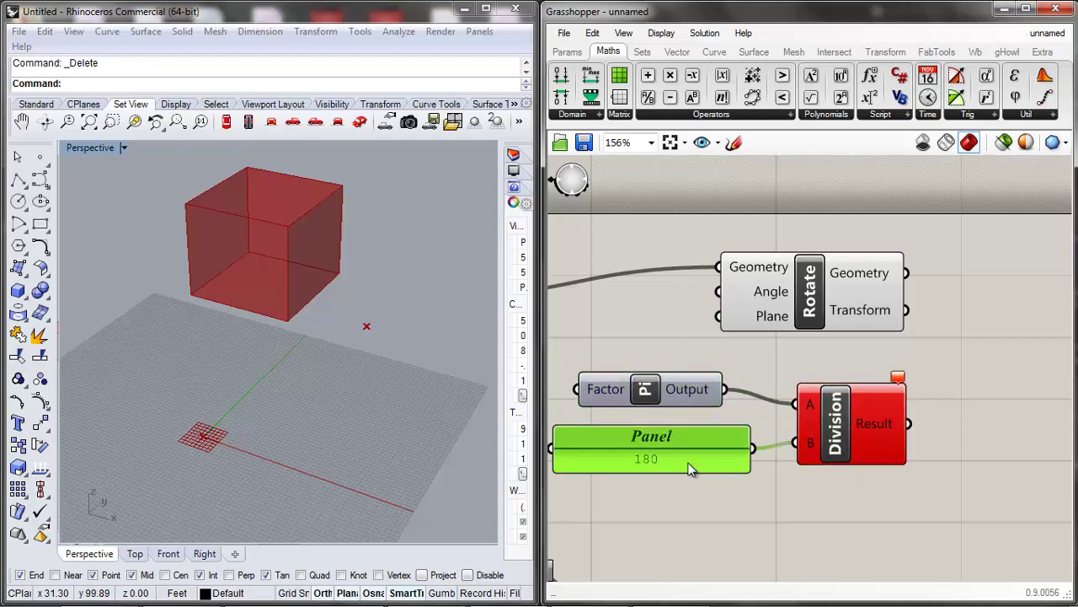
pyautogui.rightClick(813, 446)
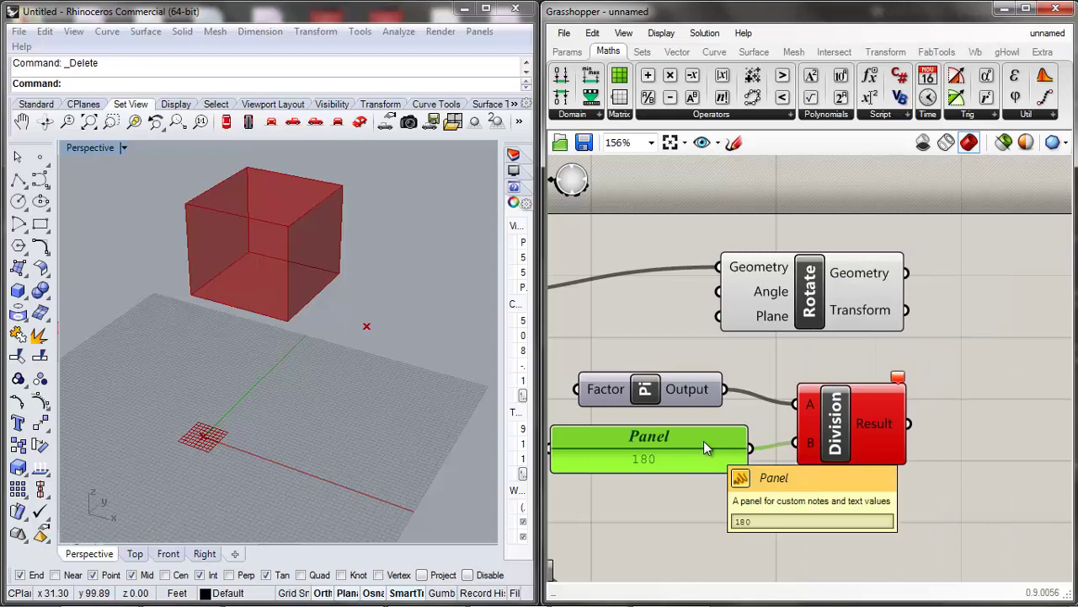
pyautogui.press('Delete')
pyautogui.moveTo(900, 379)
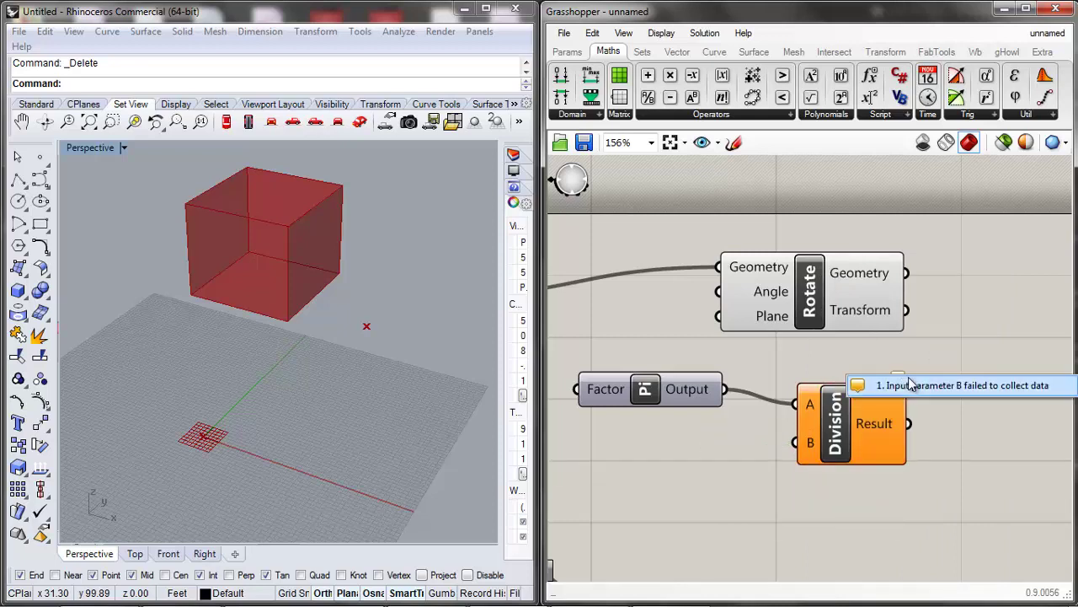
# Shift the Pi component slightly closer to the Division component.
pyautogui.scroll(-4, 715, 480)
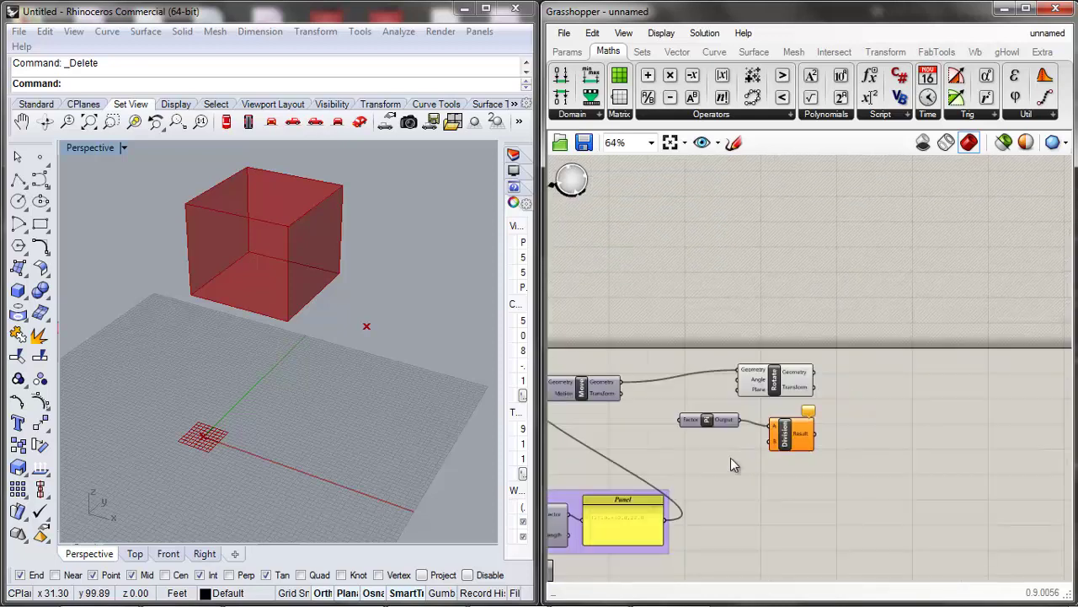
pyautogui.scroll(2, 730, 464)
pyautogui.click(747, 408)
pyautogui.moveTo(746, 408); pyautogui.dragTo(755, 404)
pyautogui.click(733, 447)
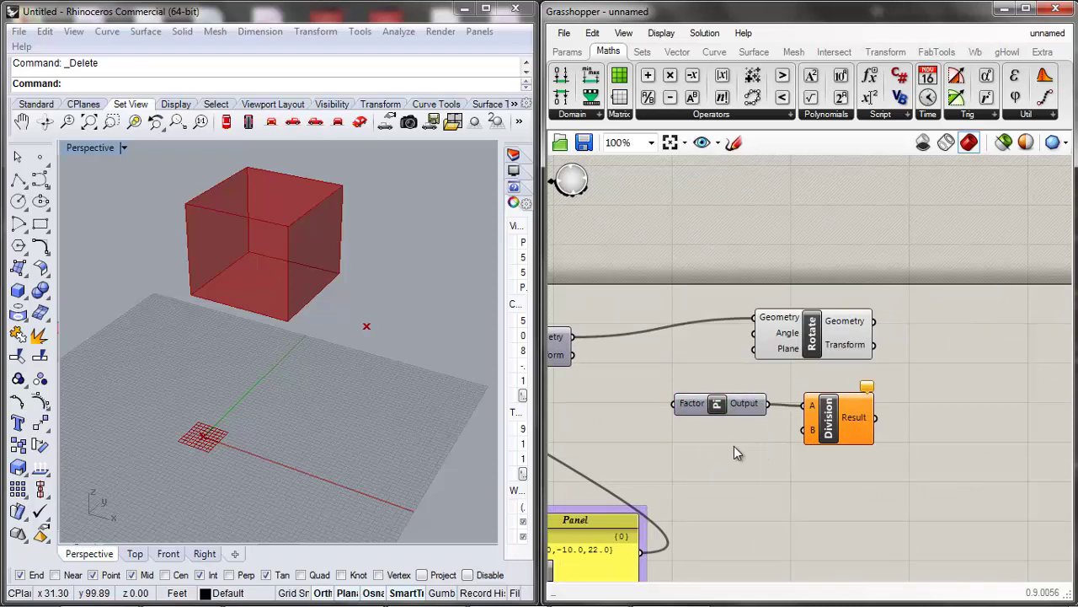
pyautogui.rightClick(758, 431)
pyautogui.click(703, 448)
# Place a Number parameter below Pi and set its number to 180.
pyautogui.click(567, 52)
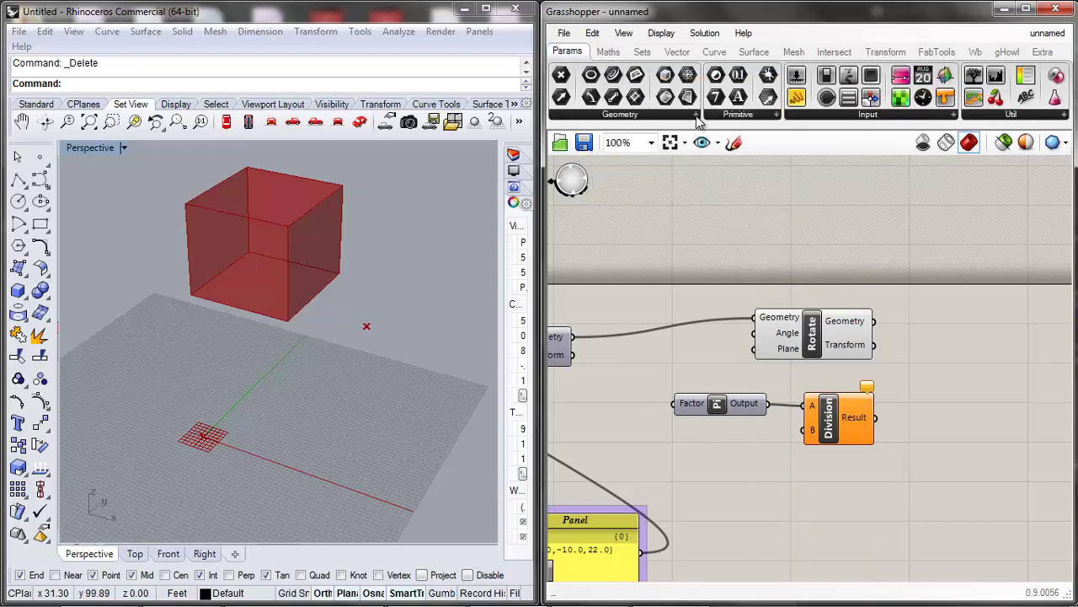
pyautogui.click(756, 116)
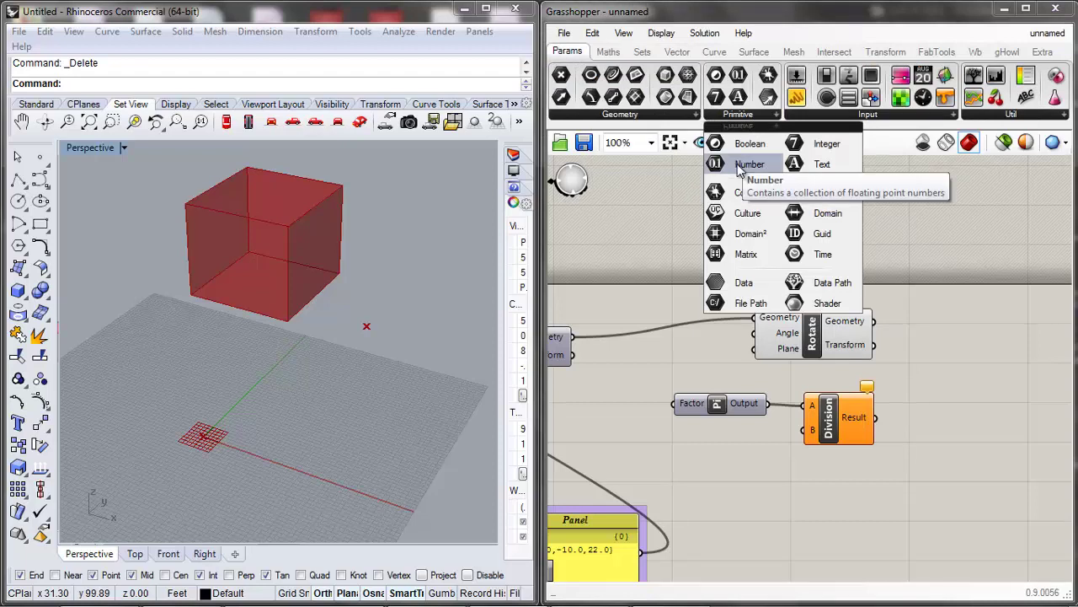
pyautogui.moveTo(739, 169); pyautogui.dragTo(721, 445)
pyautogui.rightClick(721, 445)
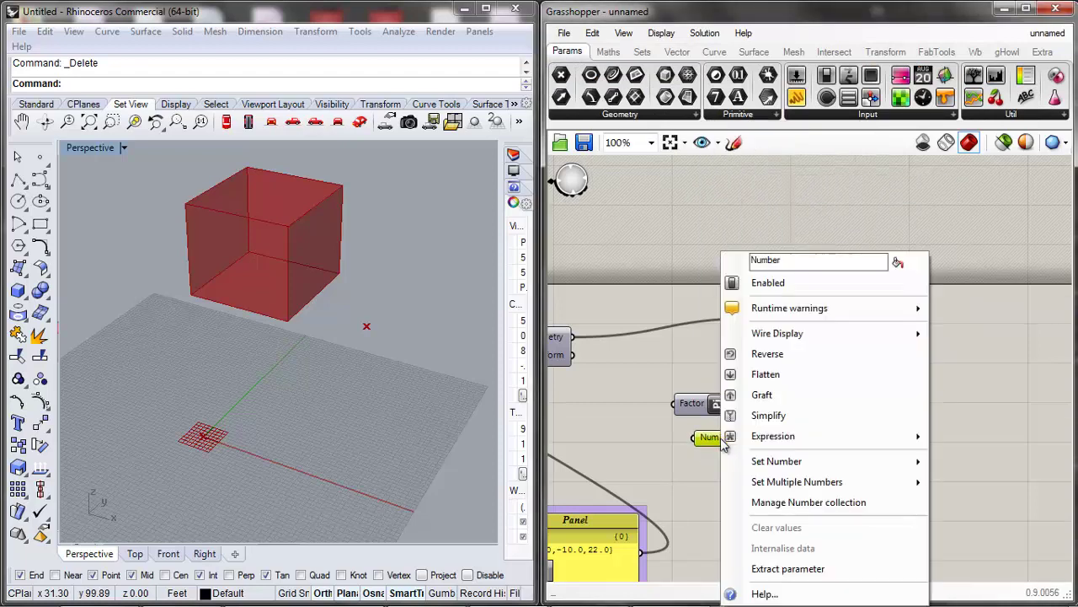
pyautogui.moveTo(765, 468)
pyautogui.click(628, 460)
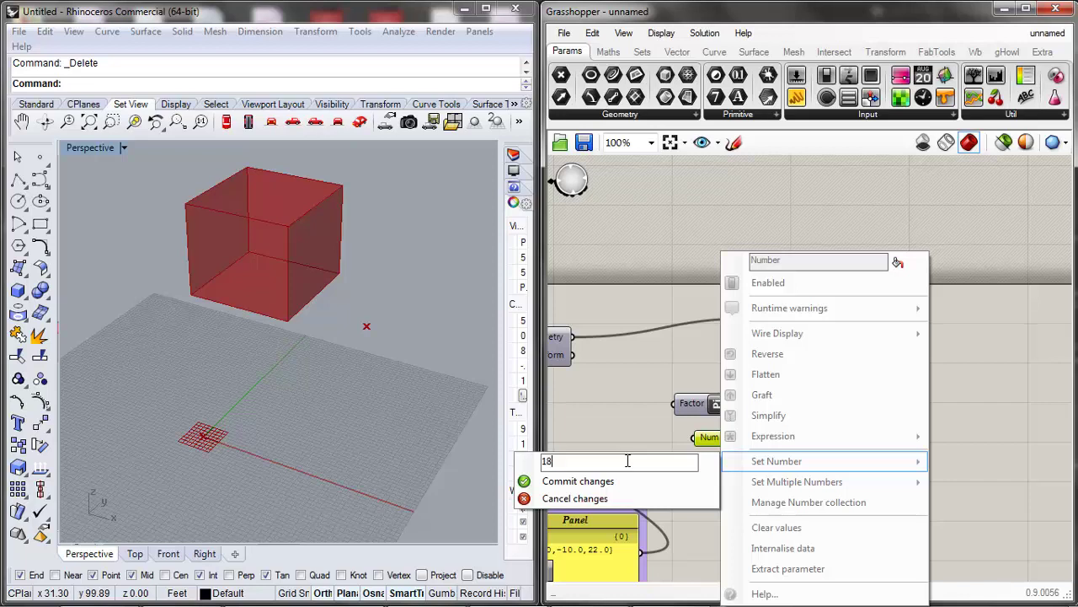
pyautogui.click(578, 480)
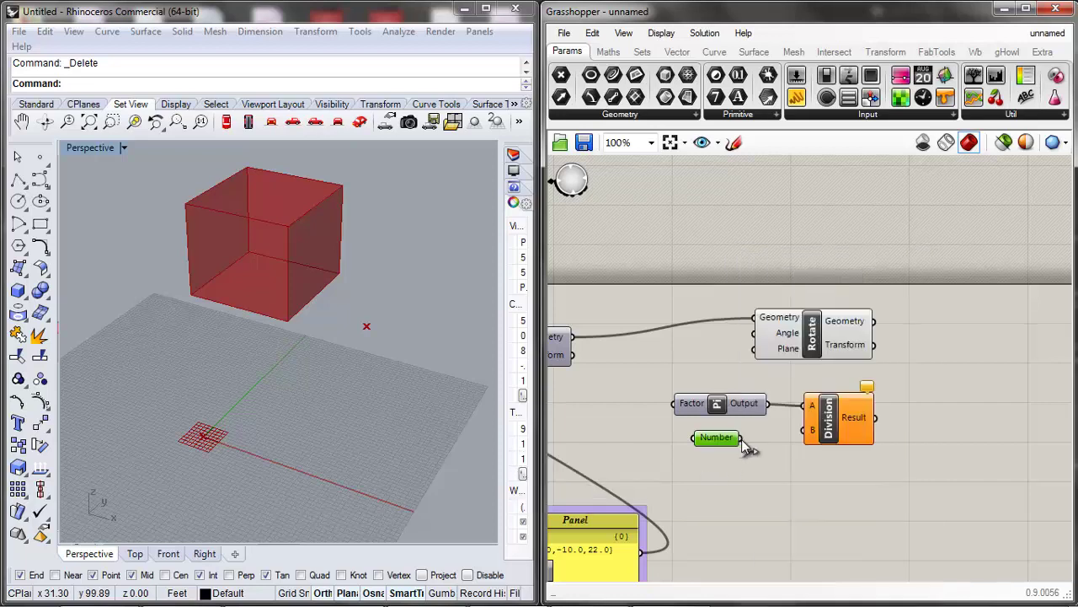
# Connect the Number parameter to Division's B input.
pyautogui.moveTo(740, 437); pyautogui.dragTo(801, 432)
pyautogui.click(794, 448)
pyautogui.click(828, 430)
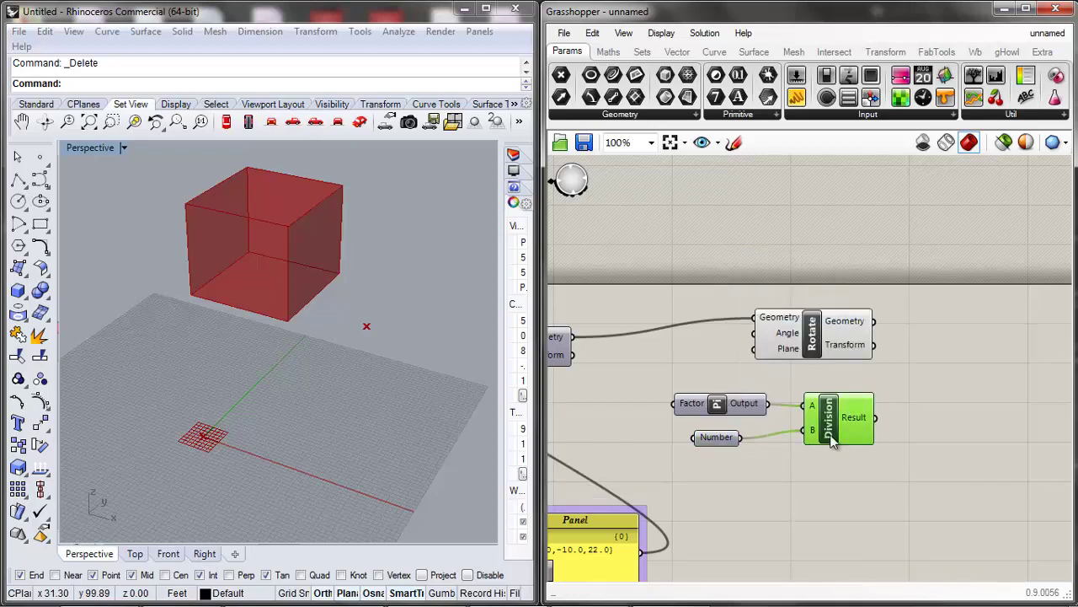
pyautogui.click(717, 439)
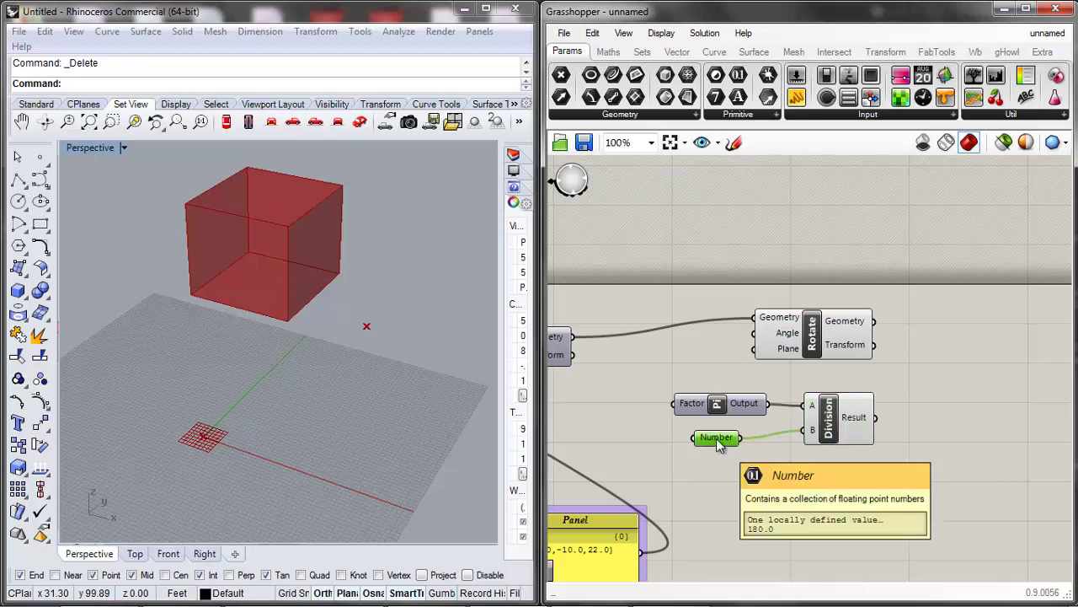
pyautogui.moveTo(718, 443); pyautogui.dragTo(686, 447)
pyautogui.doubleClick(701, 466)
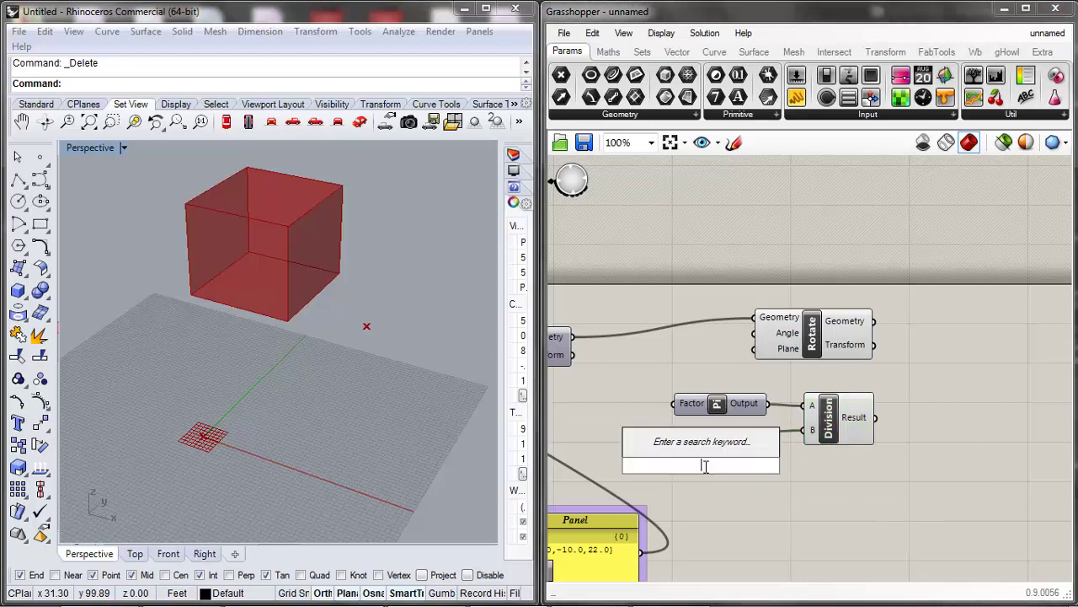
pyautogui.write('panel')
pyautogui.click(734, 498)
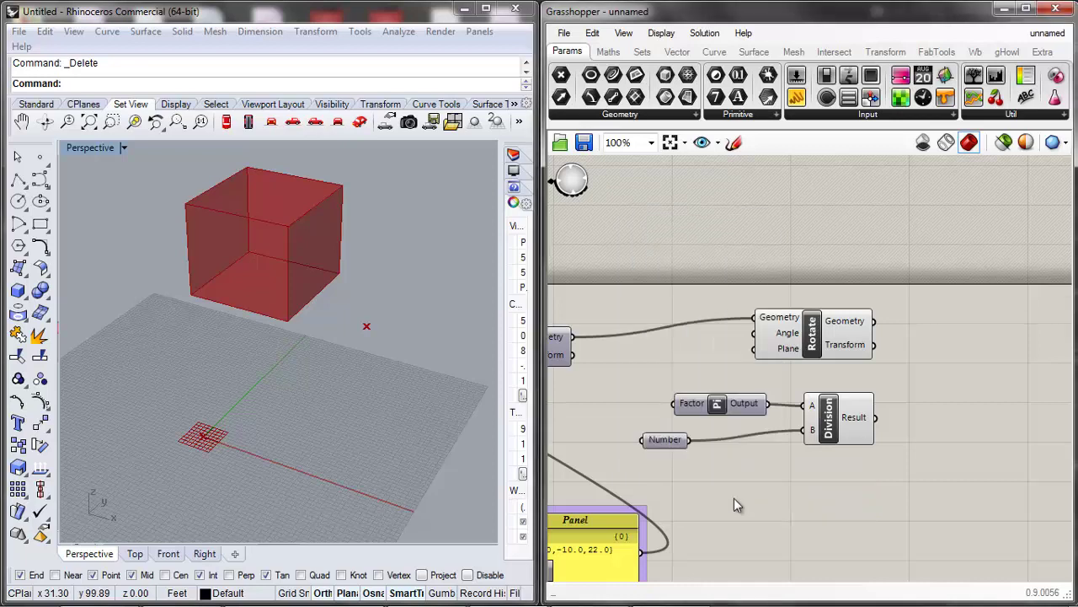
# Place a panel beside the Number parameter and set its content to 180.
pyautogui.moveTo(668, 448); pyautogui.dragTo(712, 469)
pyautogui.doubleClick(712, 469)
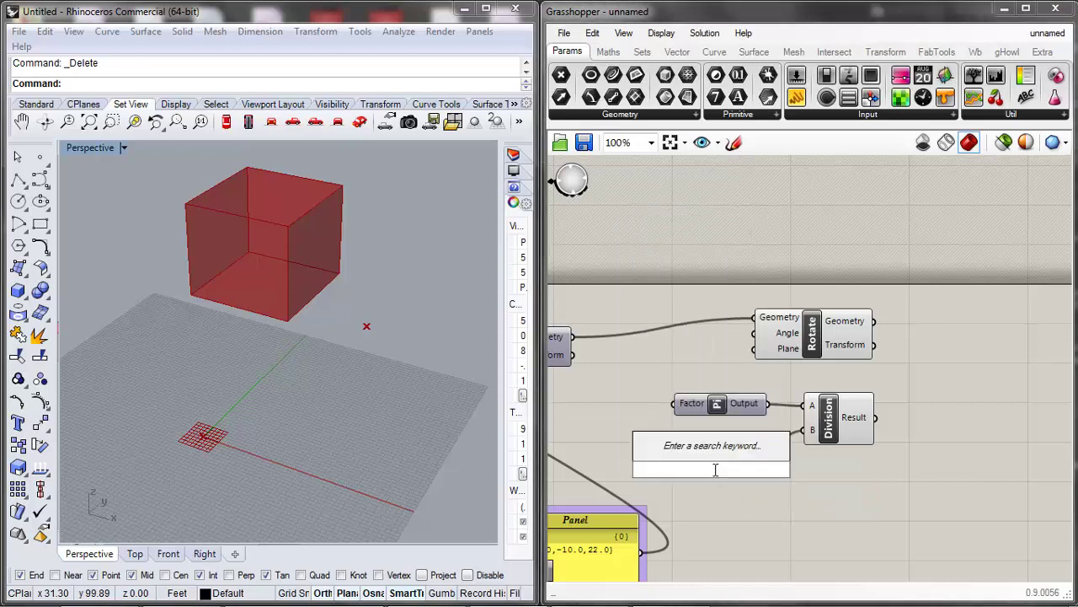
pyautogui.write('panel')
pyautogui.click(671, 450)
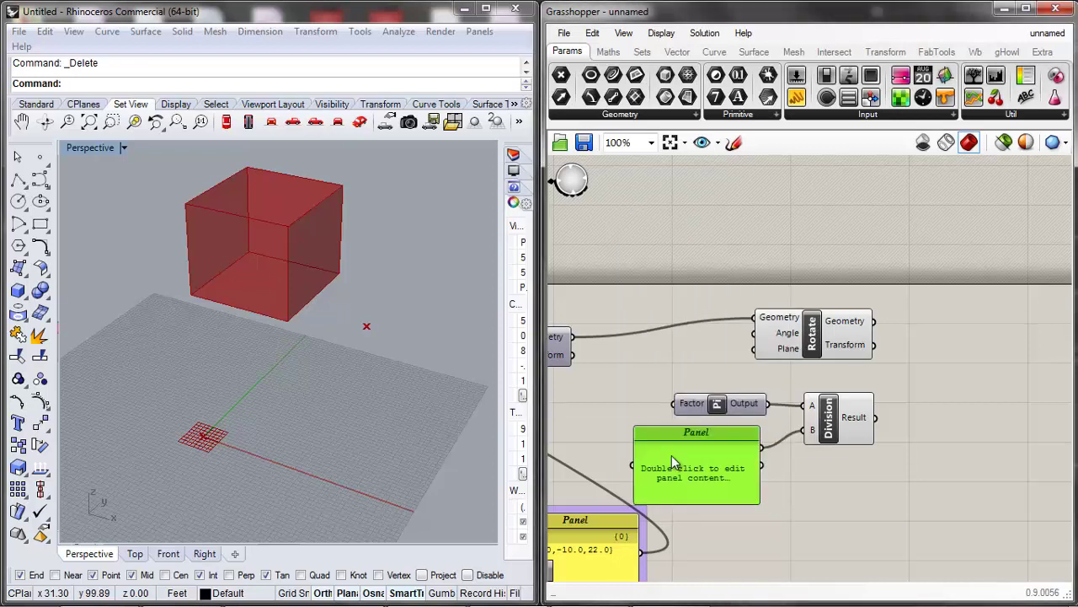
pyautogui.doubleClick(646, 452)
pyautogui.write('pan')
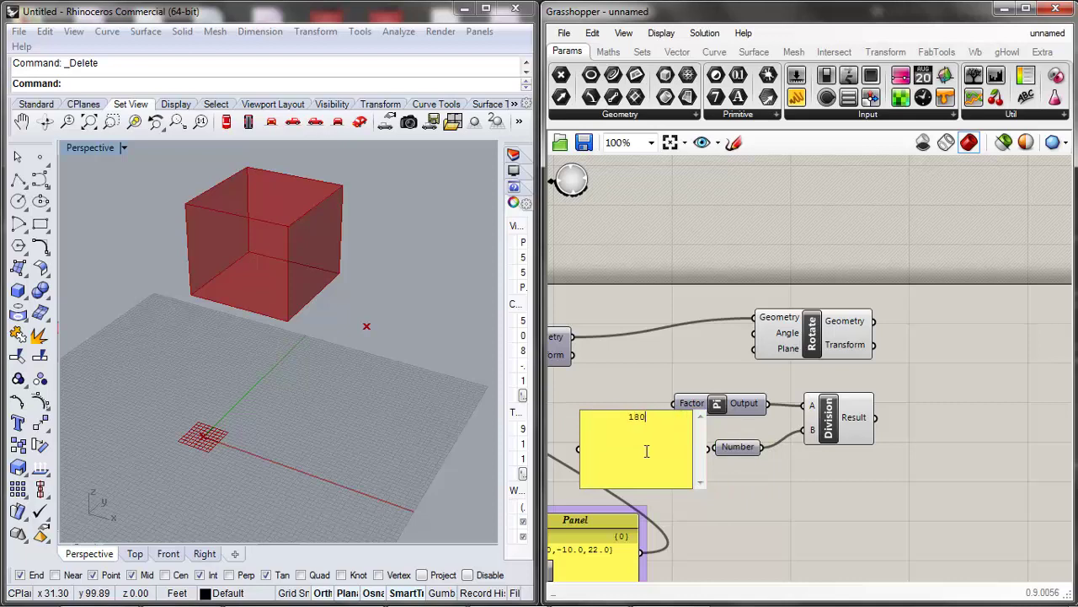
pyautogui.click(623, 401)
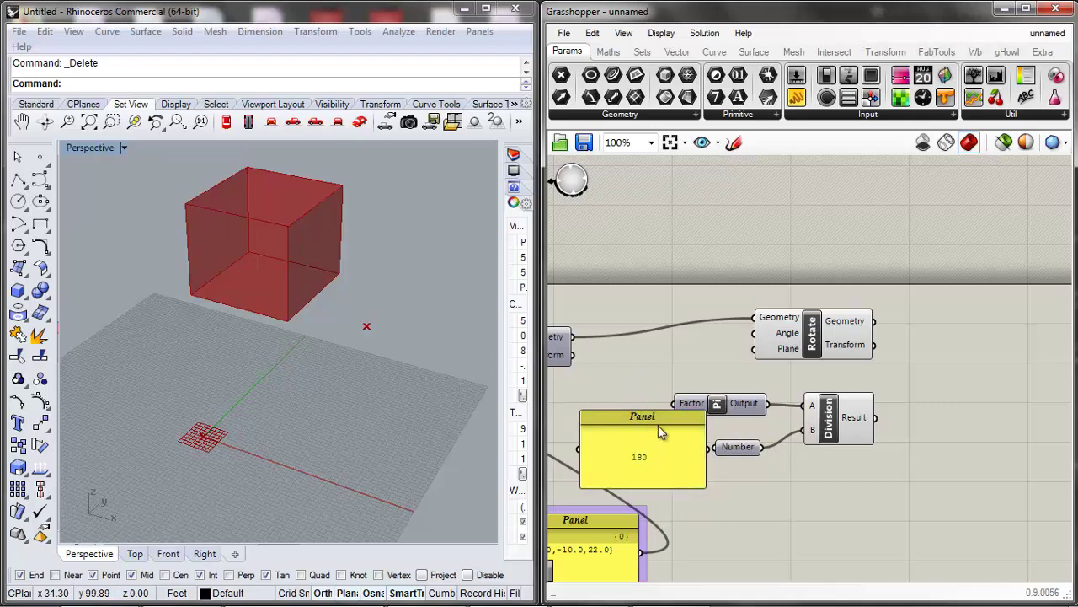
# Connect the 180 panel to the Number parameter, with both arranged compactly below Pi.
pyautogui.moveTo(658, 411); pyautogui.dragTo(765, 438)
pyautogui.moveTo(660, 450); pyautogui.dragTo(695, 435)
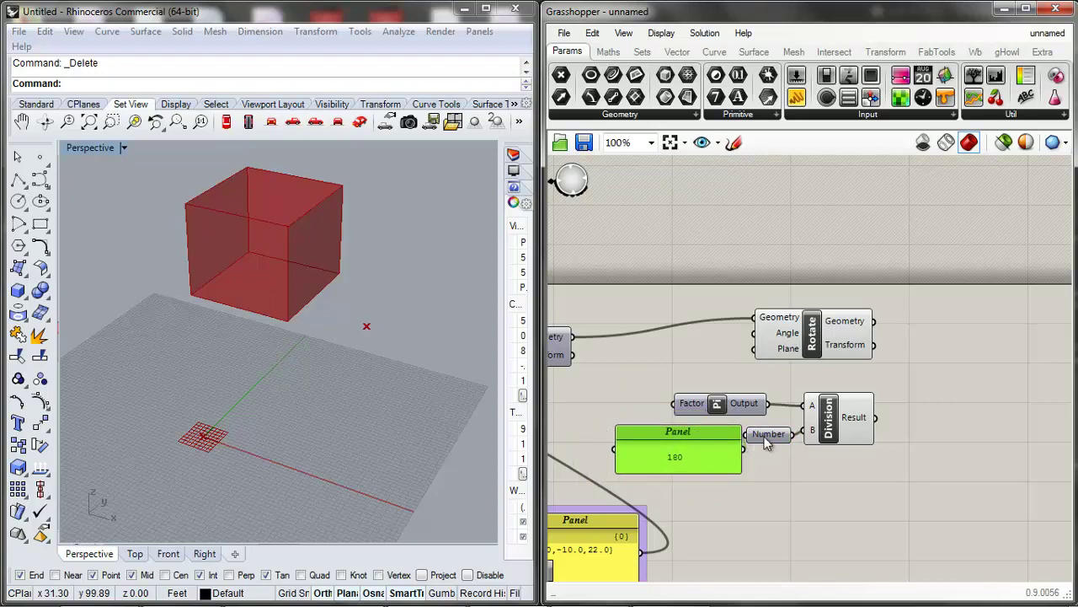
pyautogui.moveTo(767, 444); pyautogui.dragTo(780, 447)
pyautogui.click(712, 468)
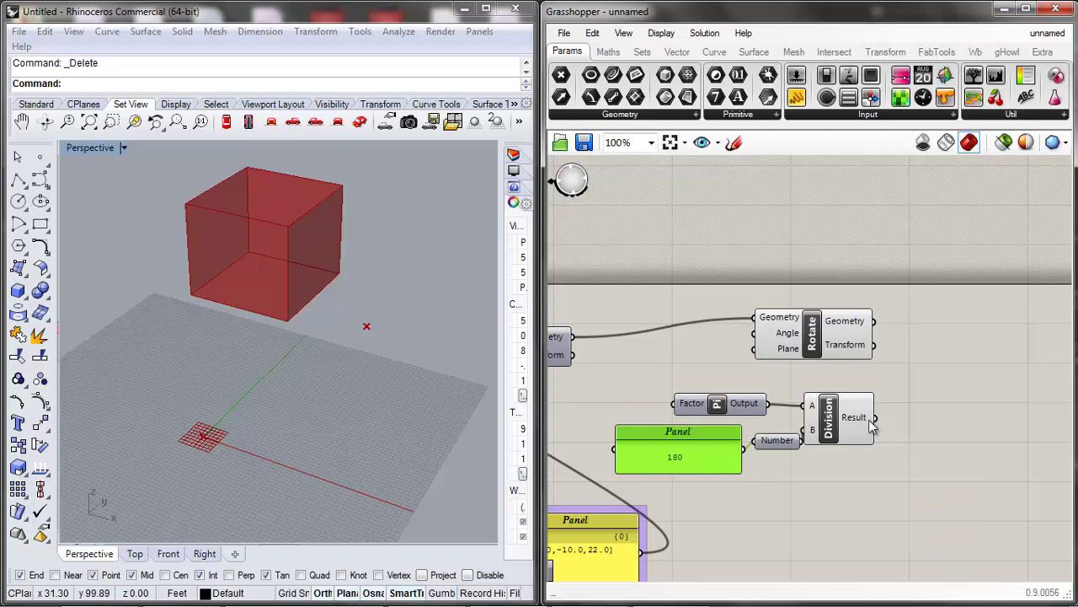
# Move the Pi, 180 panel, Number and Division components together to the free canvas area right of Rotate.
pyautogui.moveTo(861, 422); pyautogui.dragTo(890, 435)
pyautogui.moveTo(969, 384); pyautogui.dragTo(714, 477)
pyautogui.scroll(-1, 674, 376)
pyautogui.moveTo(749, 424); pyautogui.dragTo(645, 385, button='right')
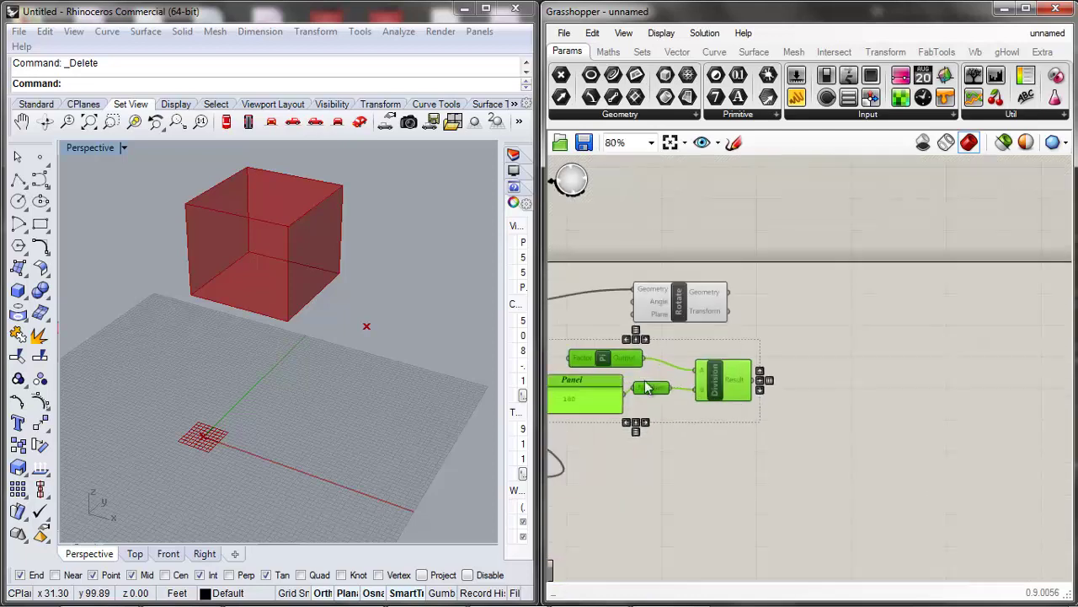
pyautogui.moveTo(591, 367); pyautogui.dragTo(831, 398)
pyautogui.click(700, 459)
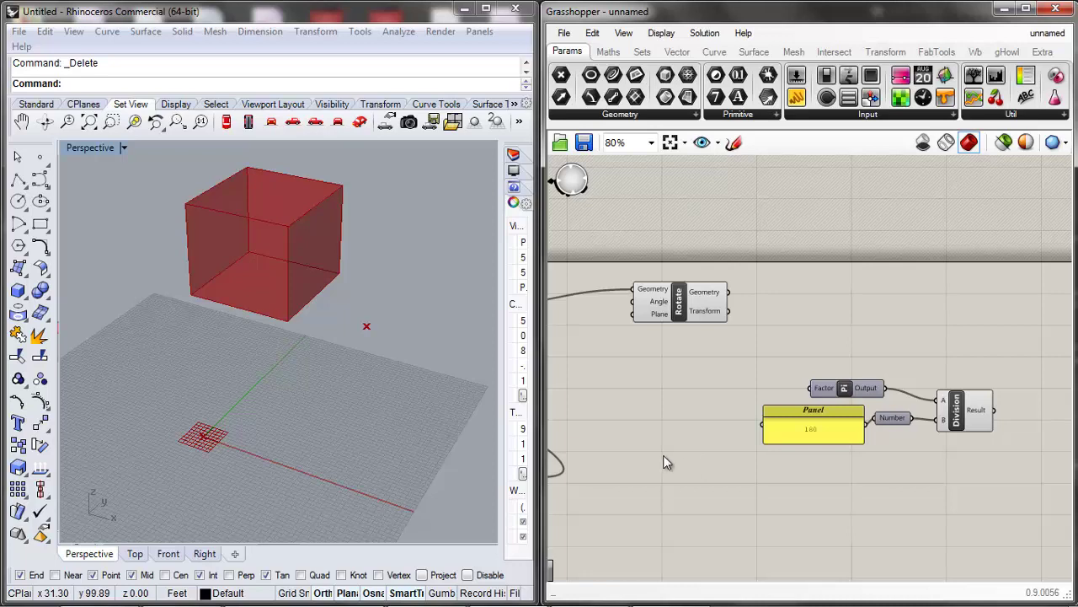
# Add a Multiplication component and place it above the Division component.
pyautogui.doubleClick(685, 465)
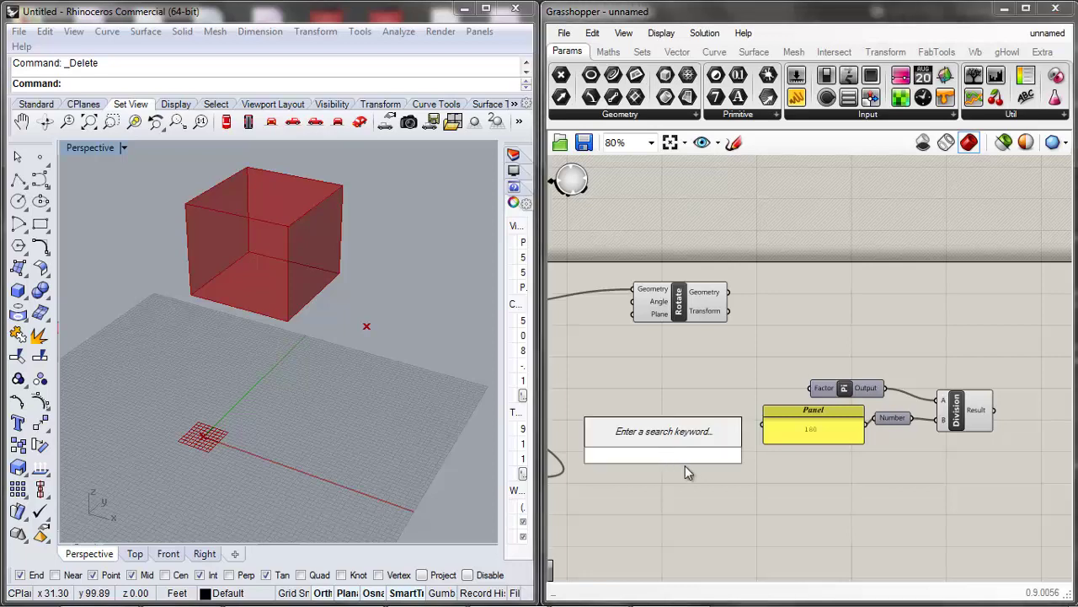
pyautogui.write('mul')
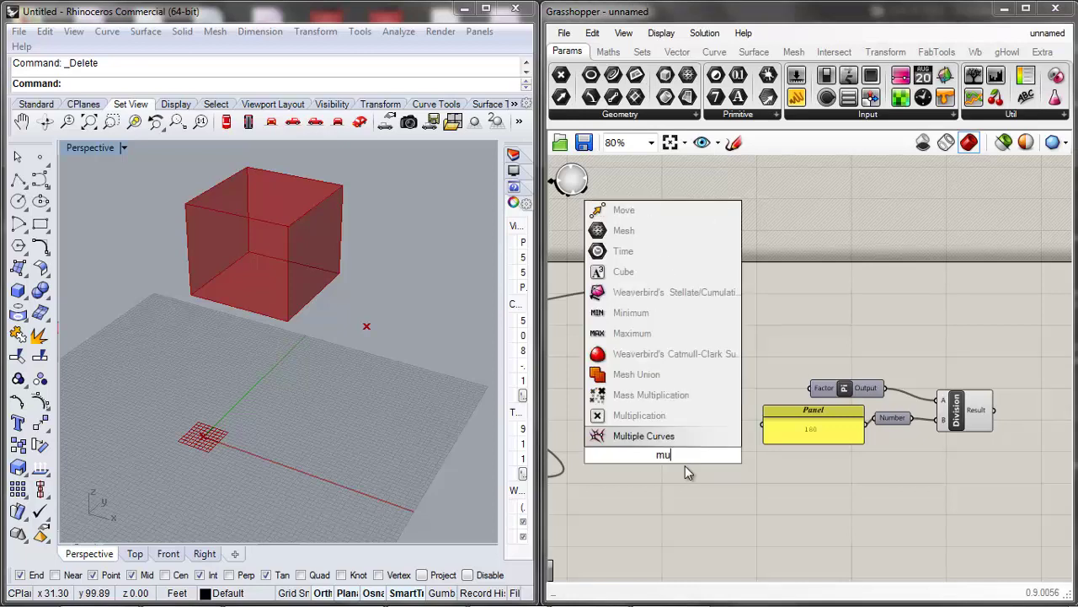
pyautogui.click(645, 416)
pyautogui.moveTo(663, 451); pyautogui.dragTo(964, 335)
# Shift the Division, Pi, 180 panel and Number components up and left to make room beside Multiplication.
pyautogui.moveTo(973, 413); pyautogui.dragTo(885, 343)
pyautogui.moveTo(844, 387); pyautogui.dragTo(780, 364)
pyautogui.moveTo(851, 438); pyautogui.dragTo(796, 413)
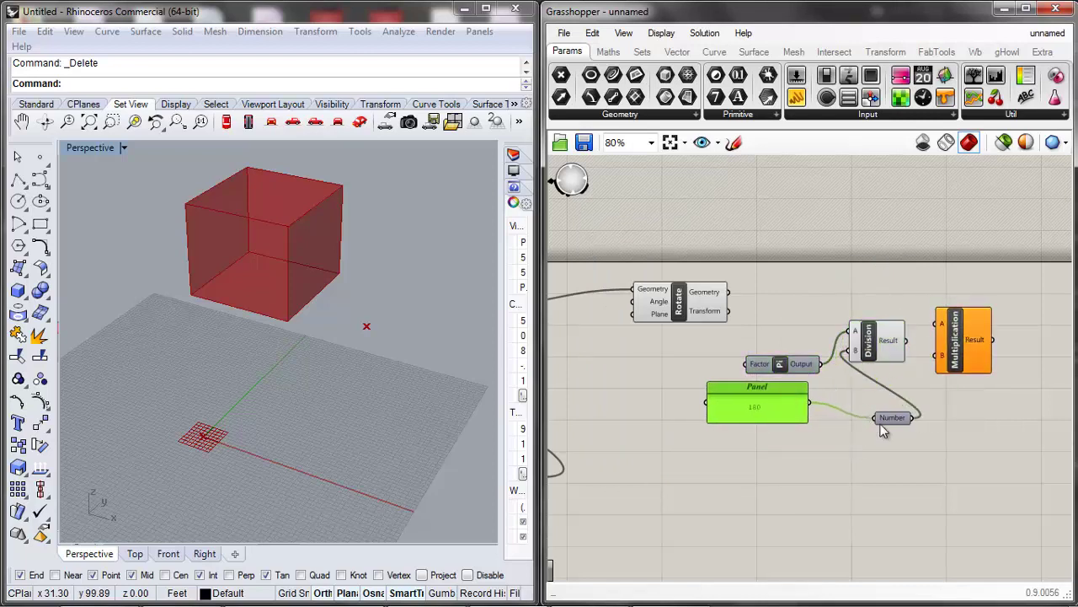
pyautogui.moveTo(885, 417); pyautogui.dragTo(840, 396)
# Connect Division's Result to Multiplication's B input and tidy the positions of the conversion components.
pyautogui.moveTo(907, 341); pyautogui.dragTo(966, 327)
pyautogui.click(950, 376)
pyautogui.moveTo(886, 353); pyautogui.dragTo(914, 386)
pyautogui.moveTo(788, 396); pyautogui.dragTo(848, 404)
pyautogui.click(915, 319)
pyautogui.moveTo(969, 320); pyautogui.dragTo(985, 357)
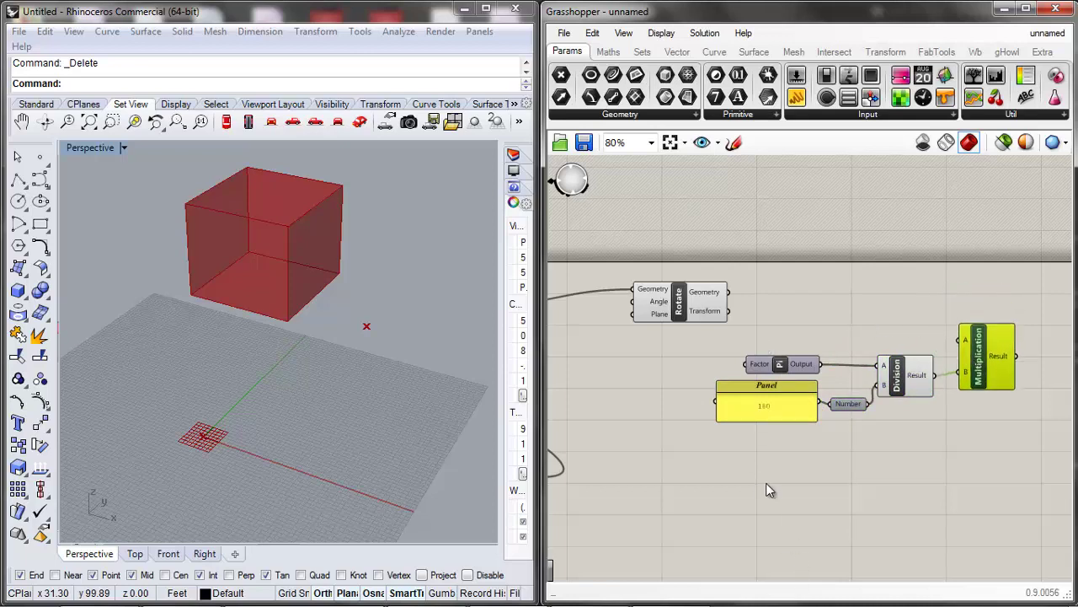
pyautogui.moveTo(992, 381); pyautogui.dragTo(979, 347)
# Add a Number Slider below the 180 panel.
pyautogui.doubleClick(797, 479)
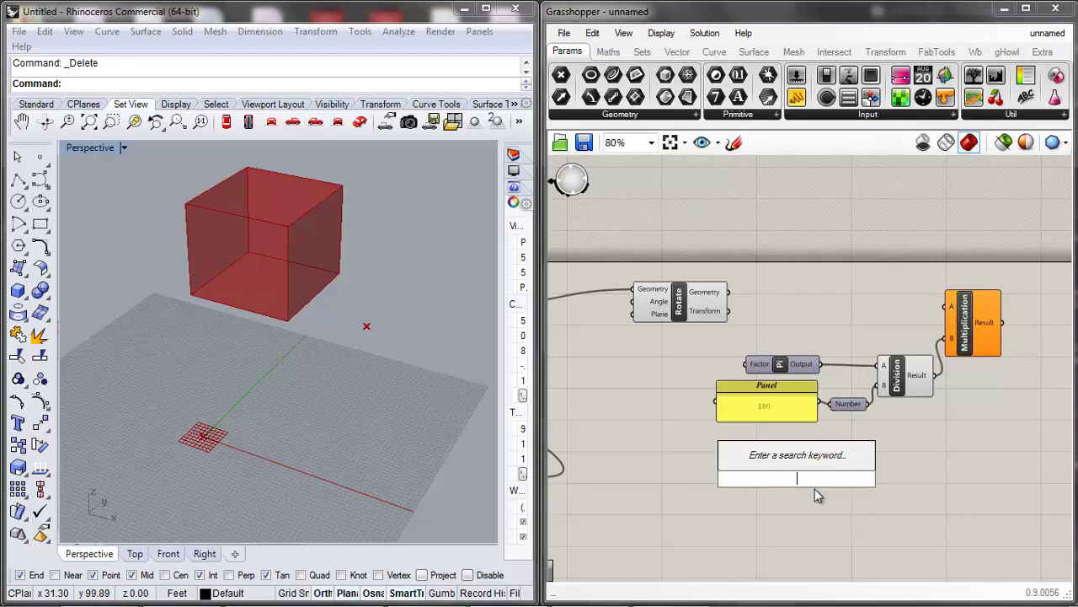
pyautogui.write('number')
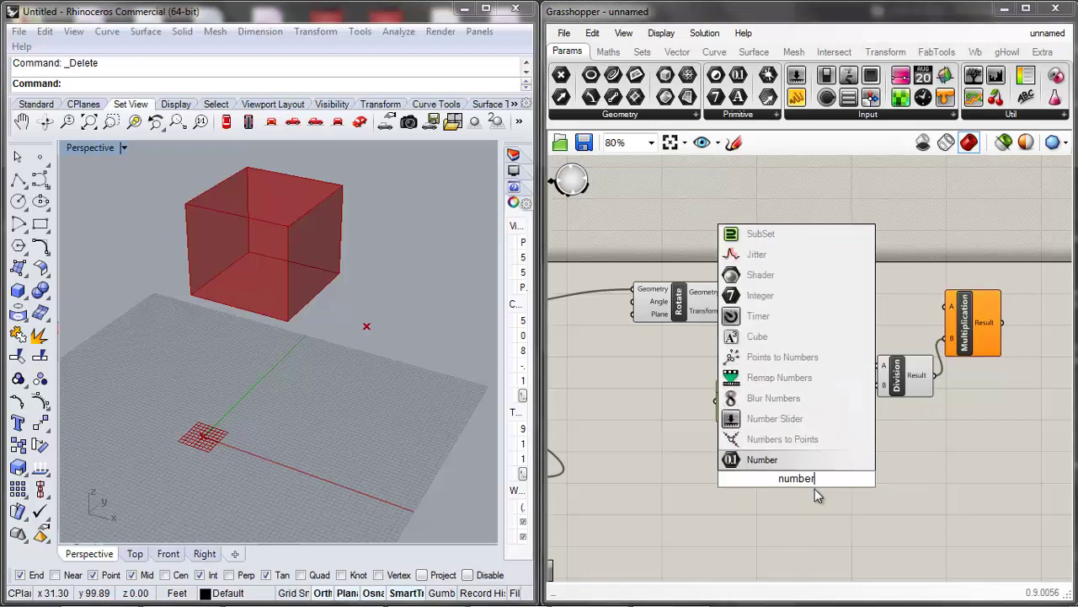
pyautogui.click(769, 418)
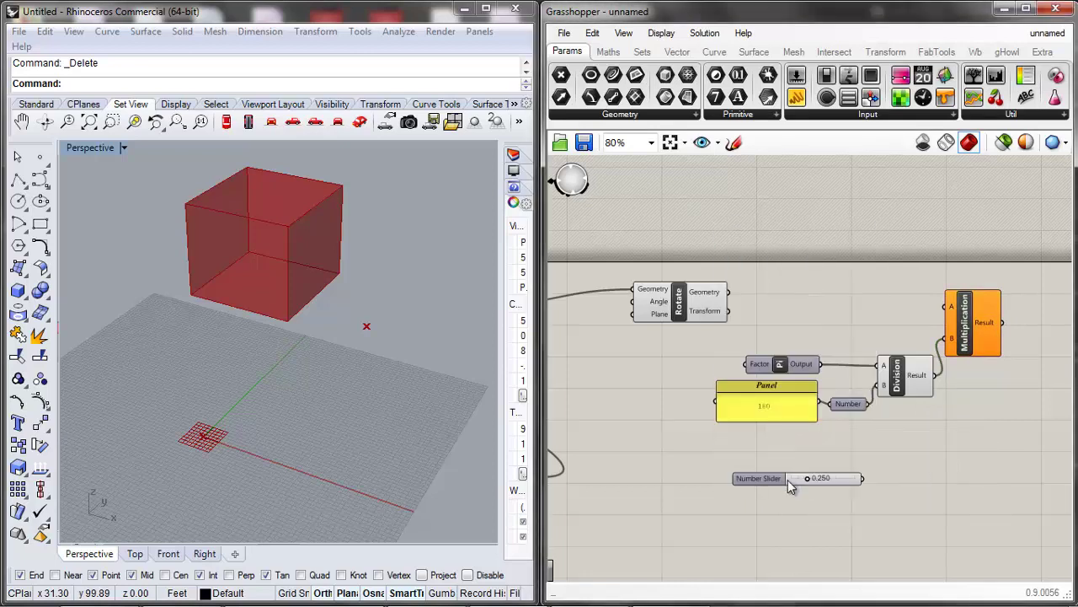
# Configure the new number slider with floating-point rounding and a maximum of 360.
pyautogui.rightClick(792, 482)
pyautogui.click(830, 497)
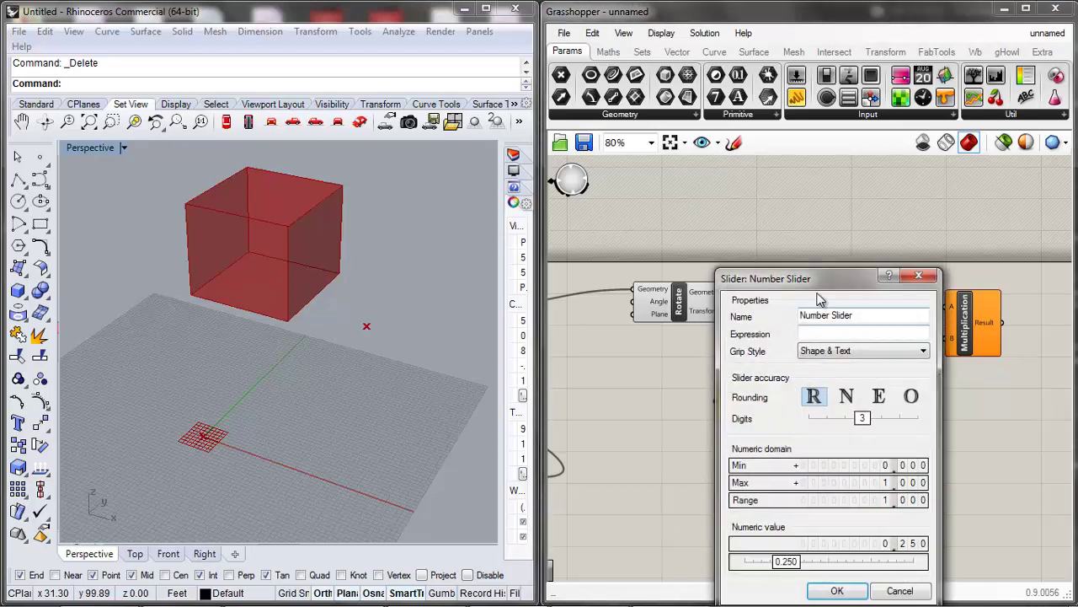
pyautogui.moveTo(815, 277); pyautogui.dragTo(716, 183)
pyautogui.click(755, 294)
pyautogui.click(730, 303)
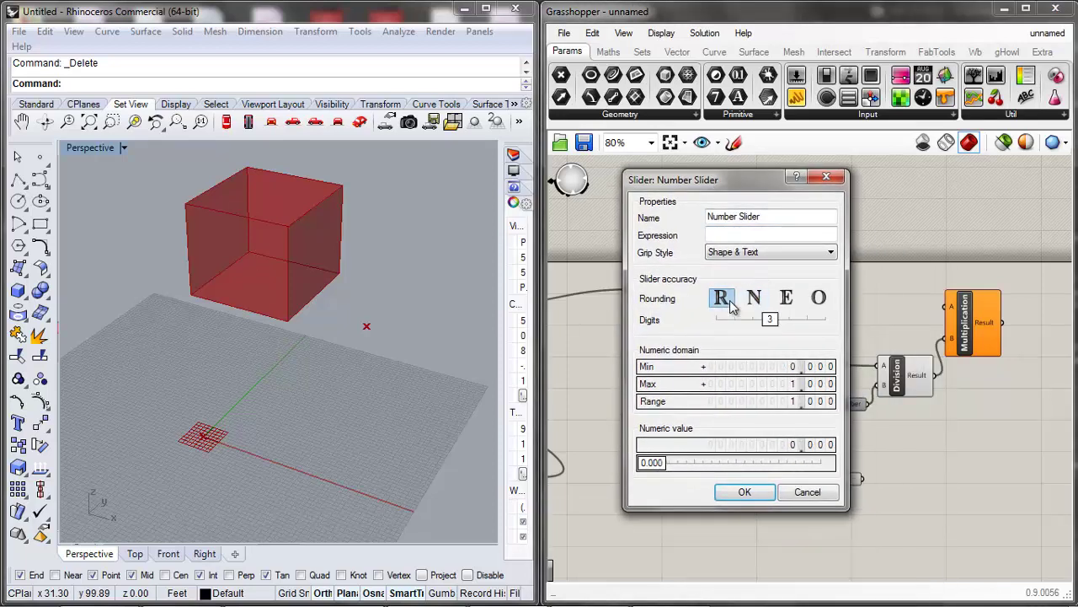
pyautogui.click(755, 300)
pyautogui.click(722, 303)
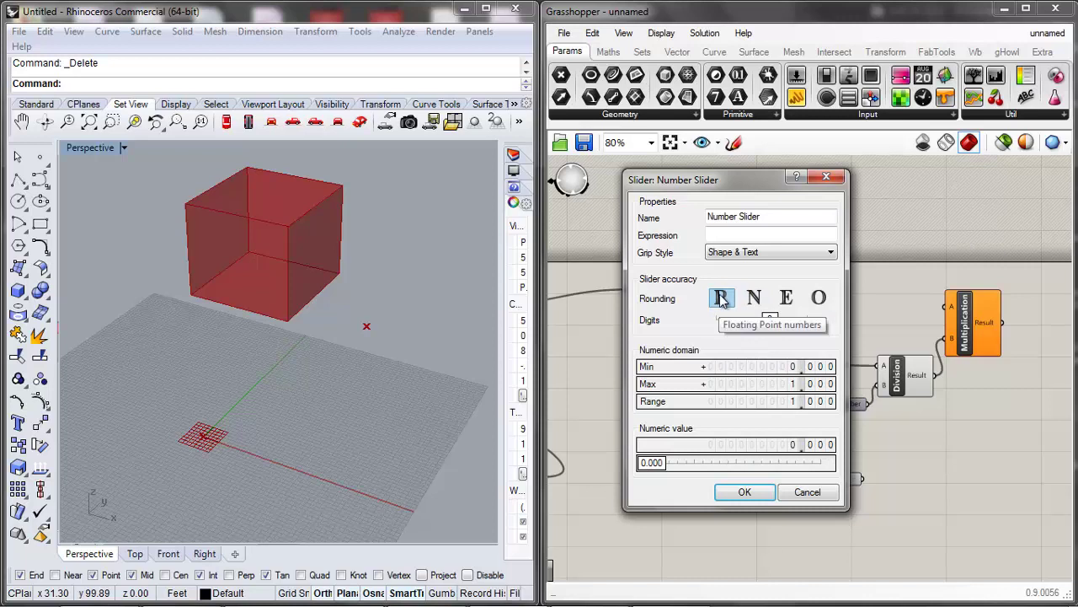
pyautogui.doubleClick(722, 386)
pyautogui.write('36')
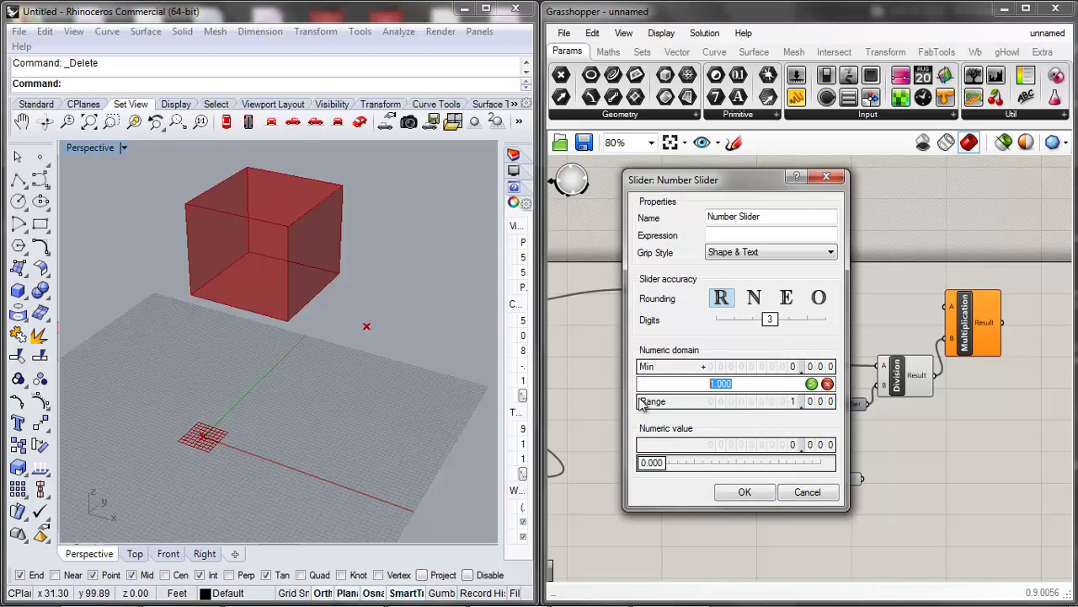
pyautogui.write('0')
pyautogui.press('Return')
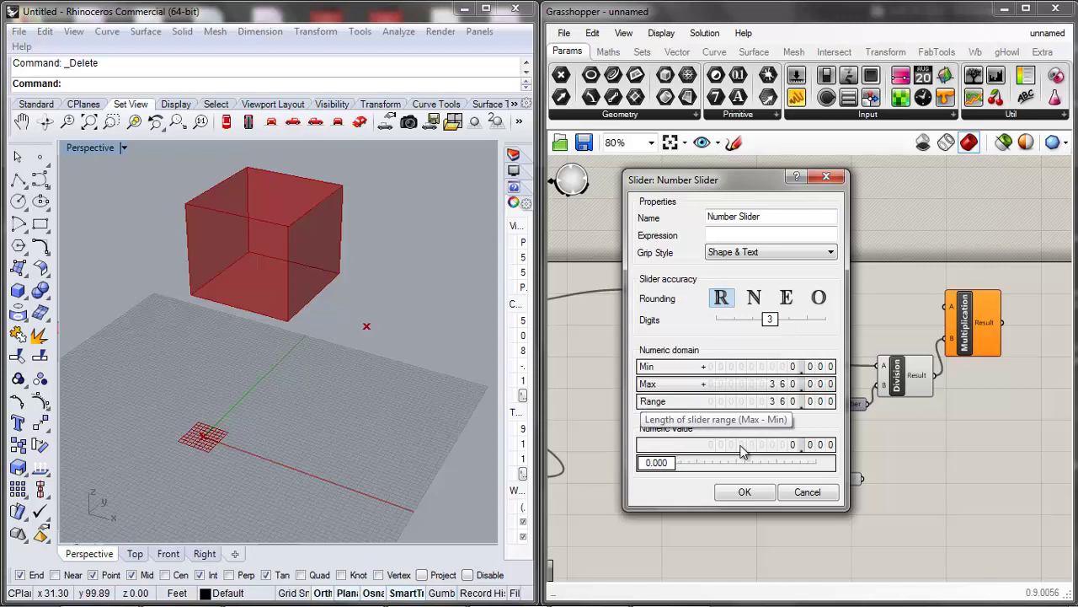
pyautogui.click(744, 492)
# Connect the number slider to Multiplication's A input and set the slider to 90 below the 180 panel.
pyautogui.moveTo(819, 471); pyautogui.dragTo(980, 351)
pyautogui.click(827, 431)
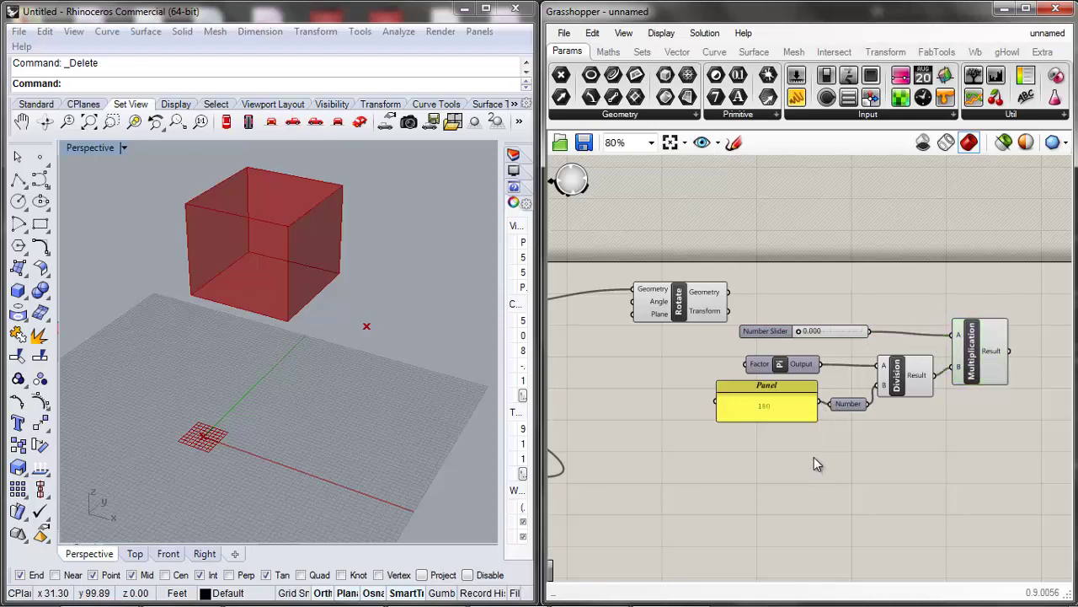
pyautogui.moveTo(802, 331); pyautogui.dragTo(753, 462)
pyautogui.moveTo(985, 364); pyautogui.dragTo(990, 387)
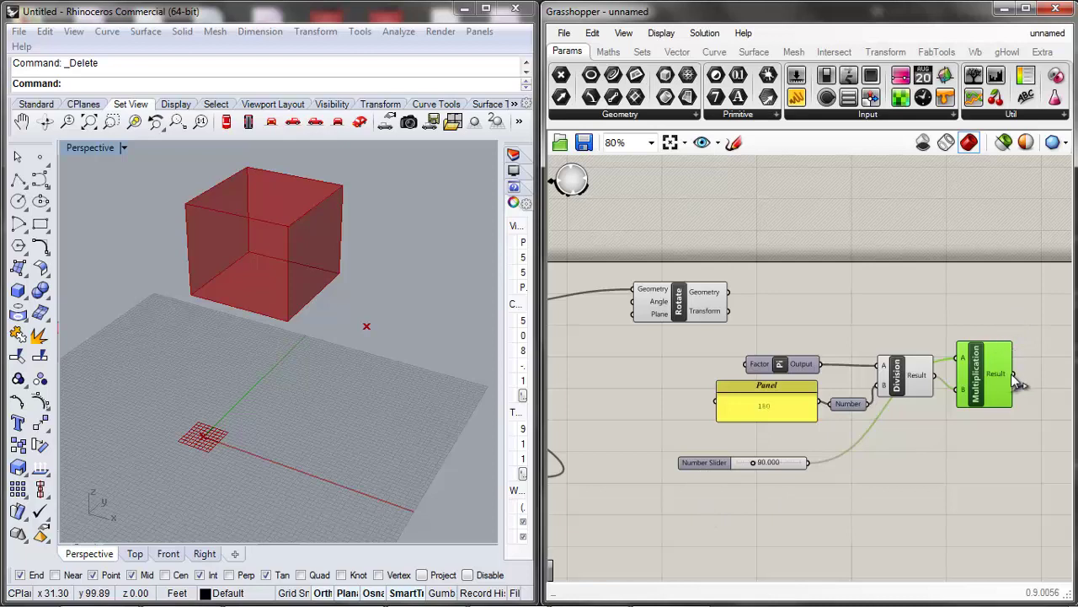
# Move Rotate above the Division and Multiplication components and connect Multiplication's Result to its Angle input.
pyautogui.moveTo(682, 316); pyautogui.dragTo(799, 310)
pyautogui.moveTo(882, 310); pyautogui.dragTo(937, 307)
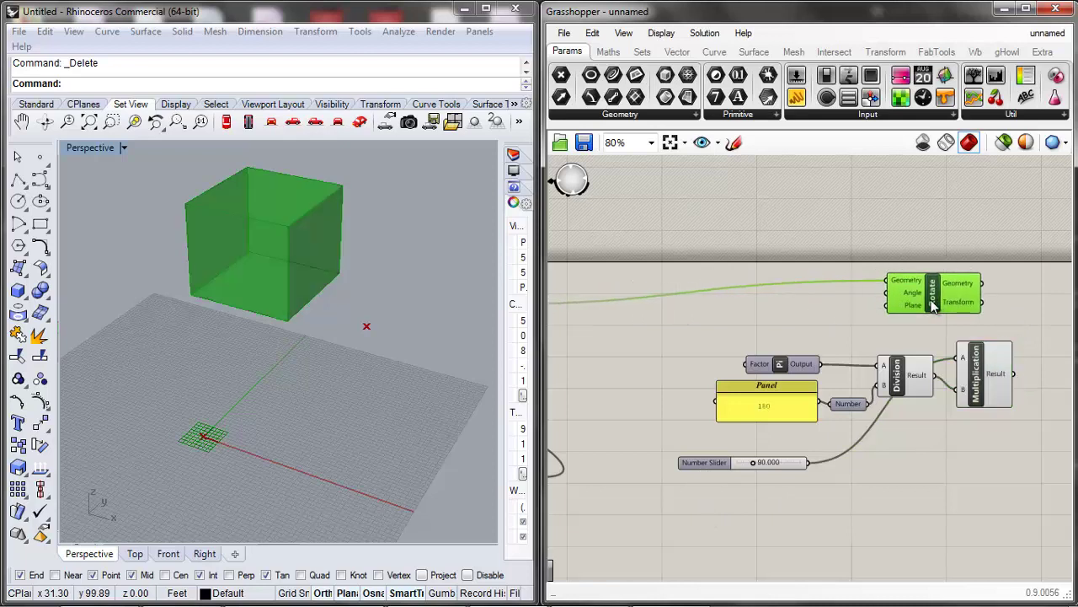
pyautogui.click(1008, 376)
pyautogui.moveTo(1014, 376); pyautogui.dragTo(886, 293)
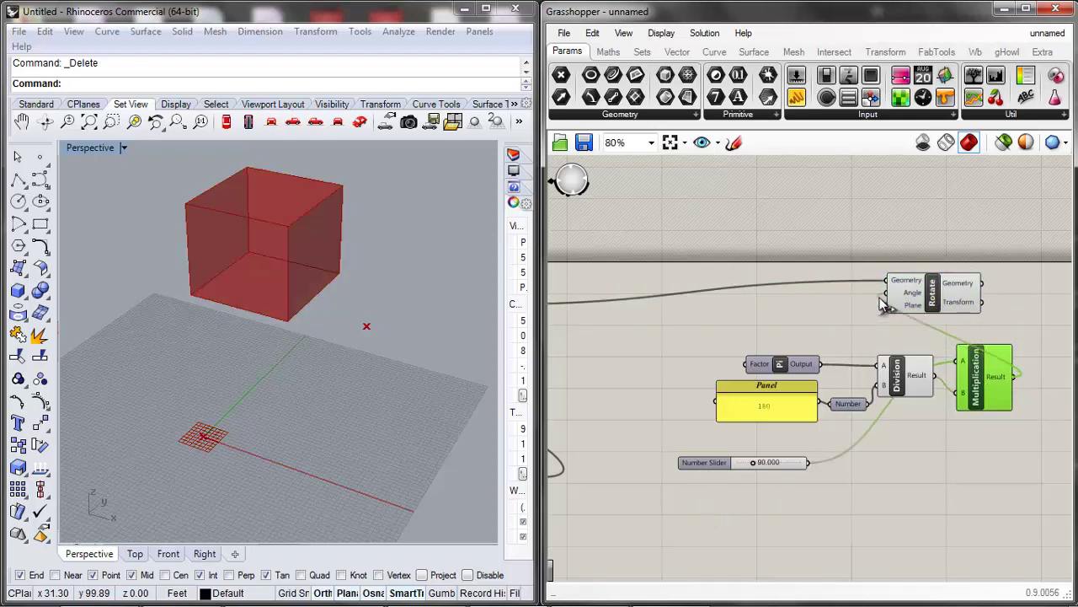
# Set the rotation angle slider to 360.
pyautogui.click(961, 305)
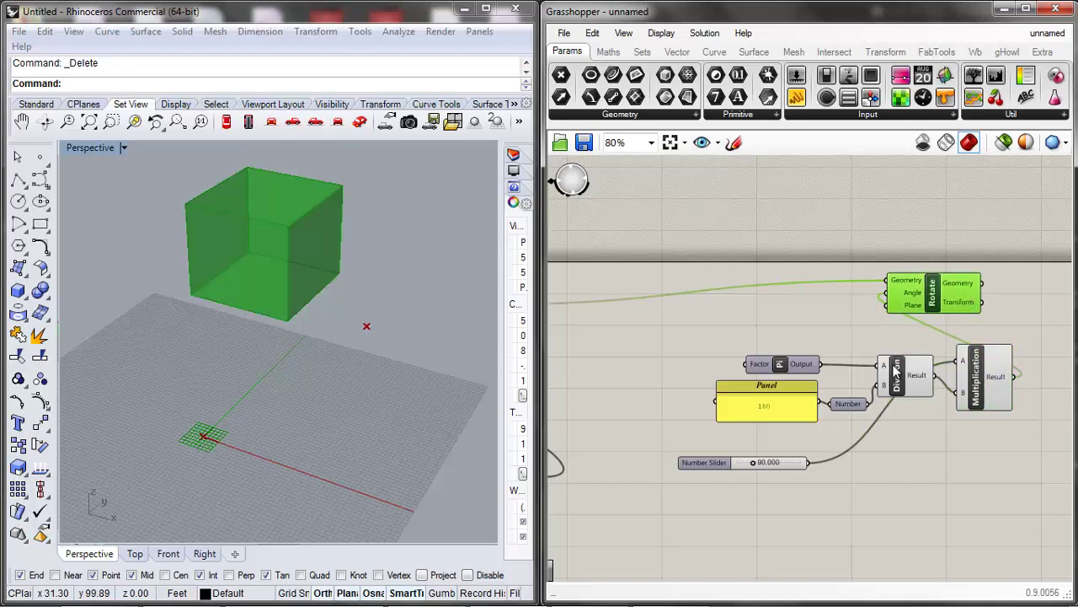
pyautogui.click(750, 339)
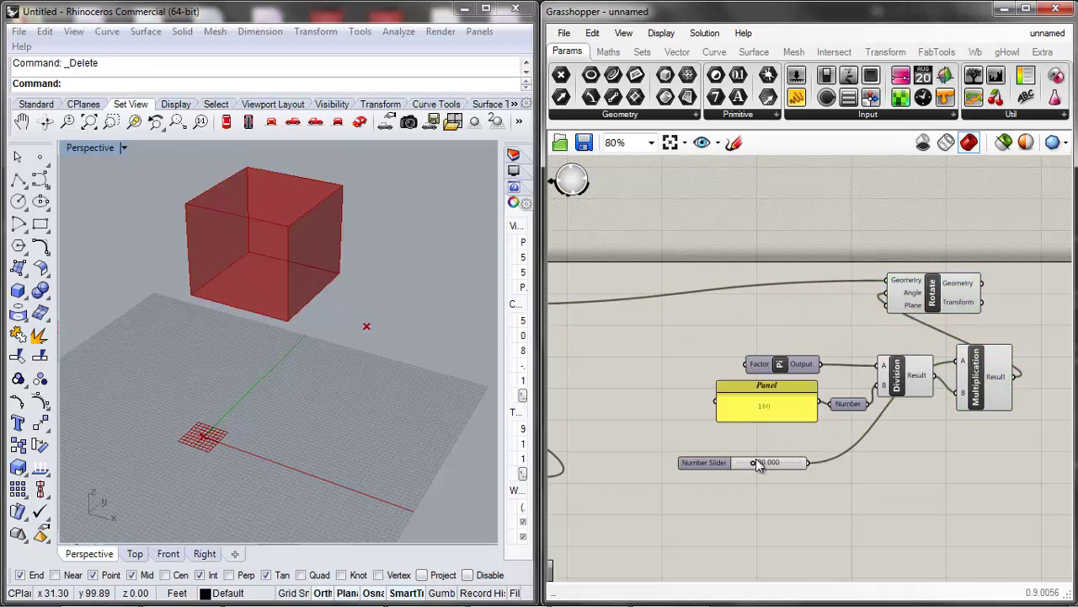
pyautogui.moveTo(754, 464); pyautogui.dragTo(827, 426)
# Move the Rotate component further up and left, clear of the angle conversion components.
pyautogui.moveTo(918, 311); pyautogui.dragTo(854, 312)
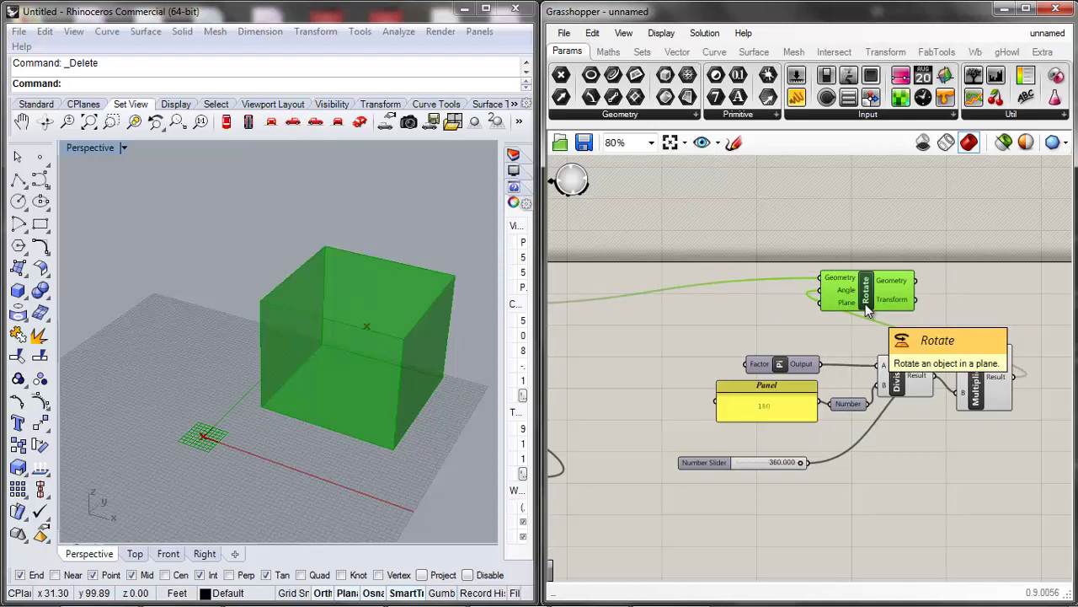
pyautogui.moveTo(865, 305); pyautogui.dragTo(838, 292)
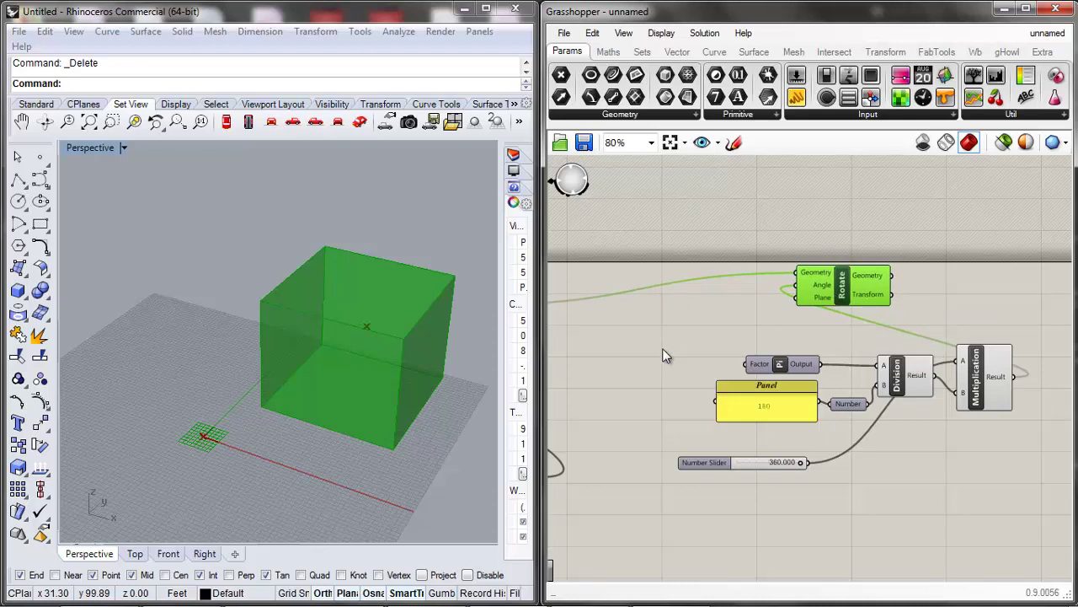
pyautogui.click(663, 348)
pyautogui.click(839, 285)
pyautogui.moveTo(819, 289); pyautogui.dragTo(768, 241)
pyautogui.click(709, 307)
# Review the definition, examining the unit vector components, the Move component and the Rotate component.
pyautogui.scroll(-3, 790, 271)
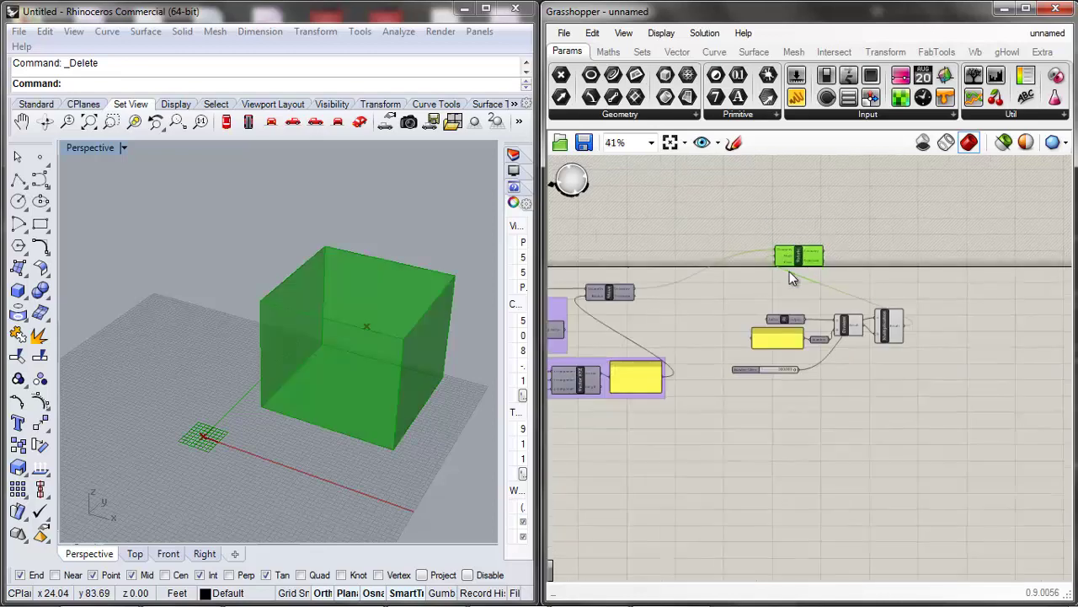
pyautogui.click(763, 284)
pyautogui.scroll(-2, 759, 286)
pyautogui.scroll(6, 648, 302)
pyautogui.scroll(-4, 590, 287)
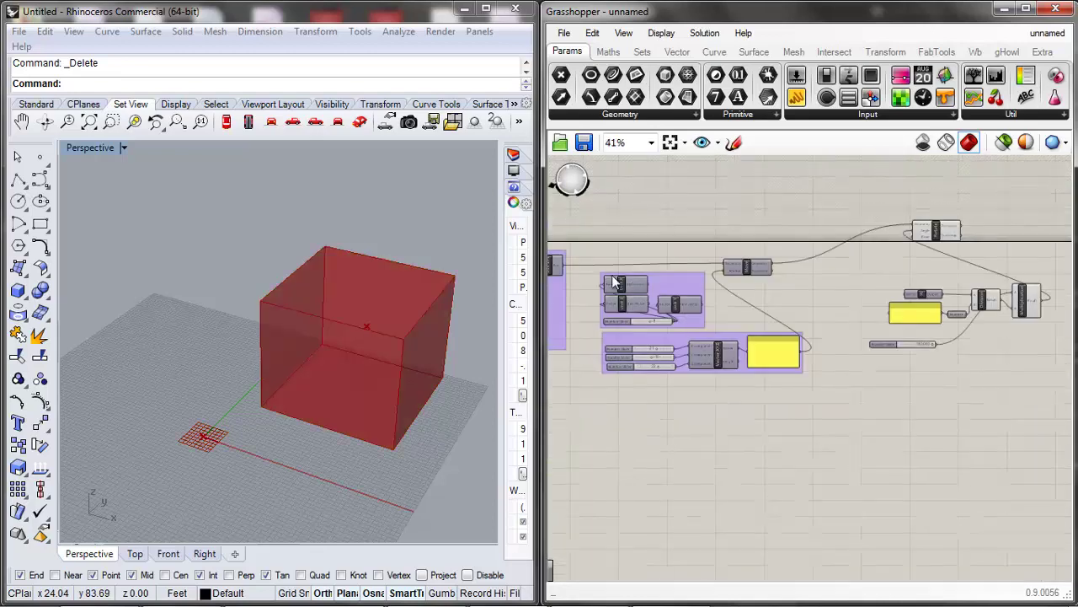
pyautogui.scroll(4, 613, 281)
pyautogui.click(645, 303)
pyautogui.click(649, 345)
pyautogui.click(736, 342)
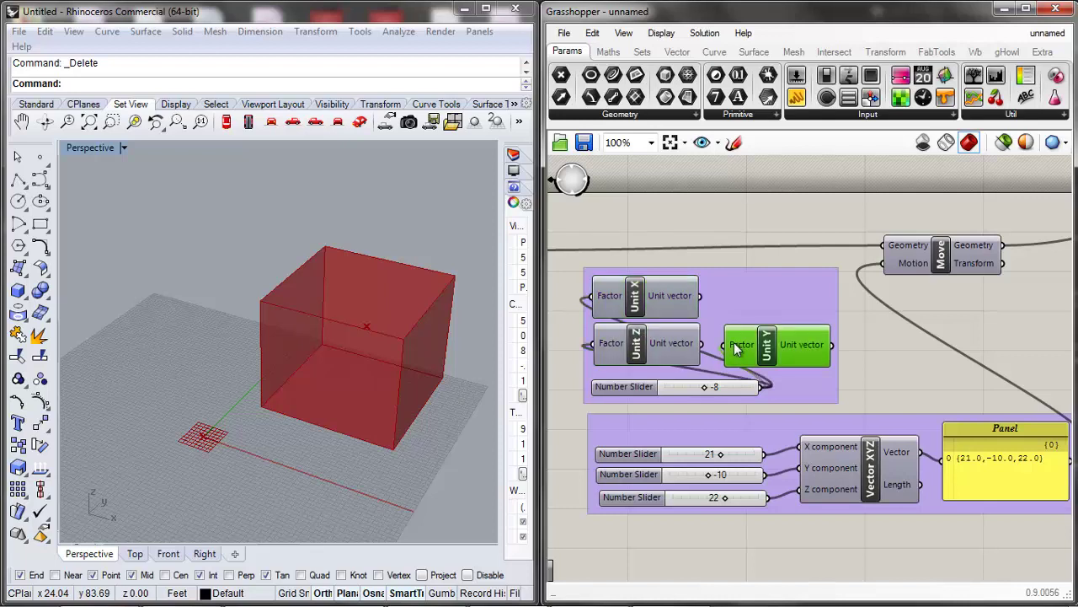
pyautogui.scroll(-5, 739, 324)
pyautogui.scroll(3, 999, 279)
pyautogui.click(796, 232)
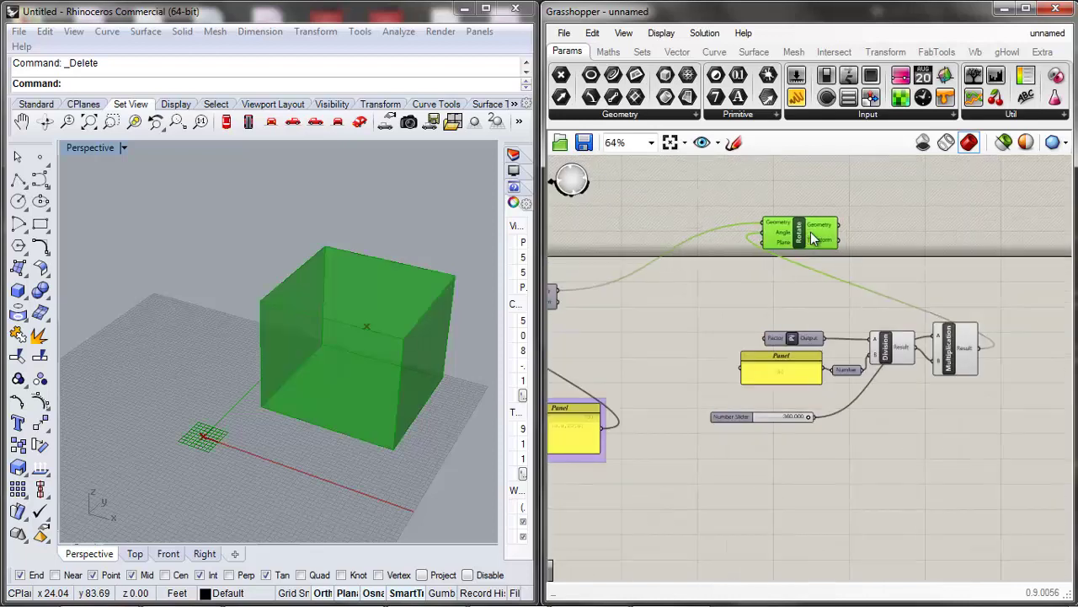
# Add an XZ Plane component below the Rotate component, shifted toward its input side.
pyautogui.click(814, 278)
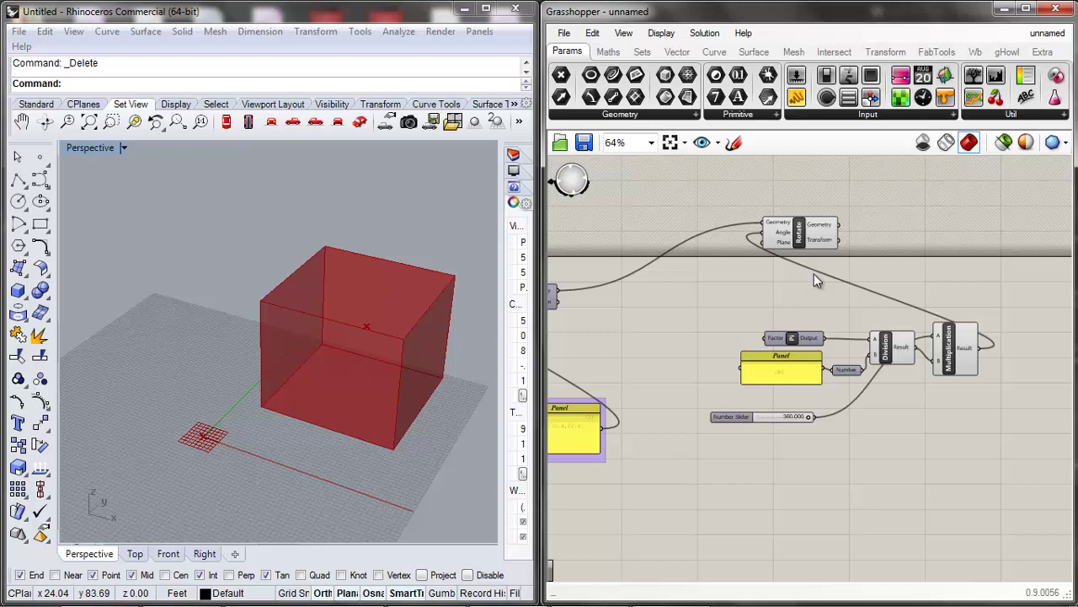
pyautogui.doubleClick(814, 276)
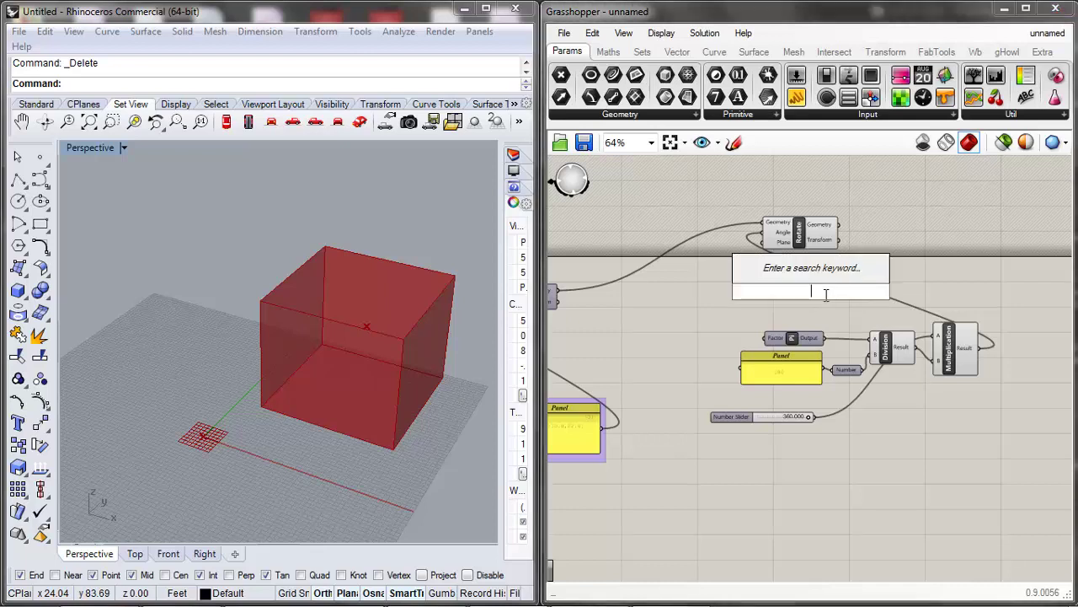
pyautogui.write('xz')
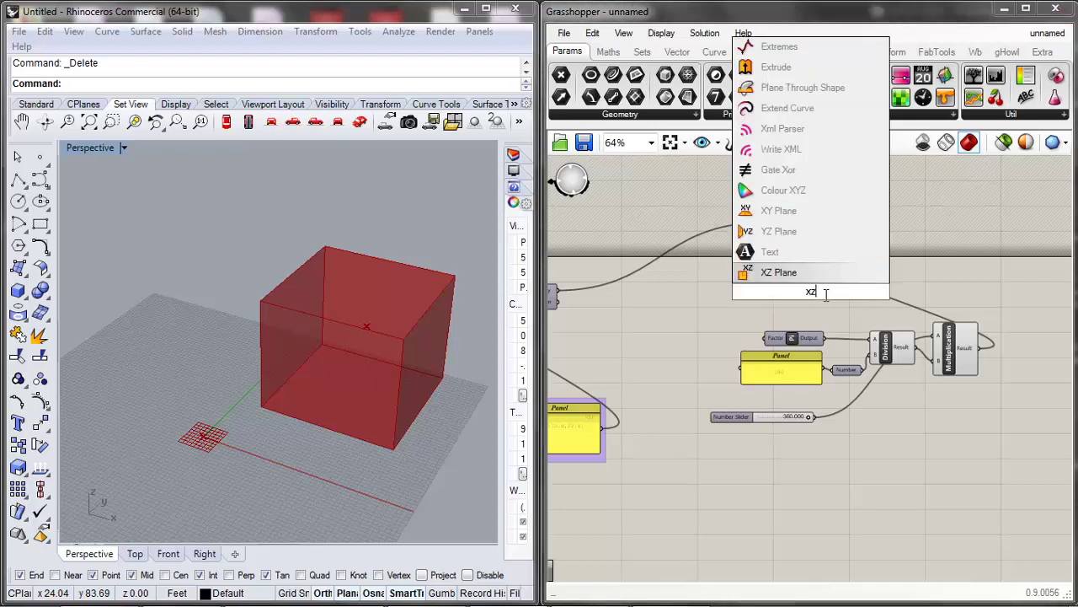
pyautogui.click(766, 266)
pyautogui.moveTo(798, 292); pyautogui.dragTo(747, 289)
# Add an XY Plane component beside the XZ Plane component, leaving a small gap between them.
pyautogui.doubleClick(792, 286)
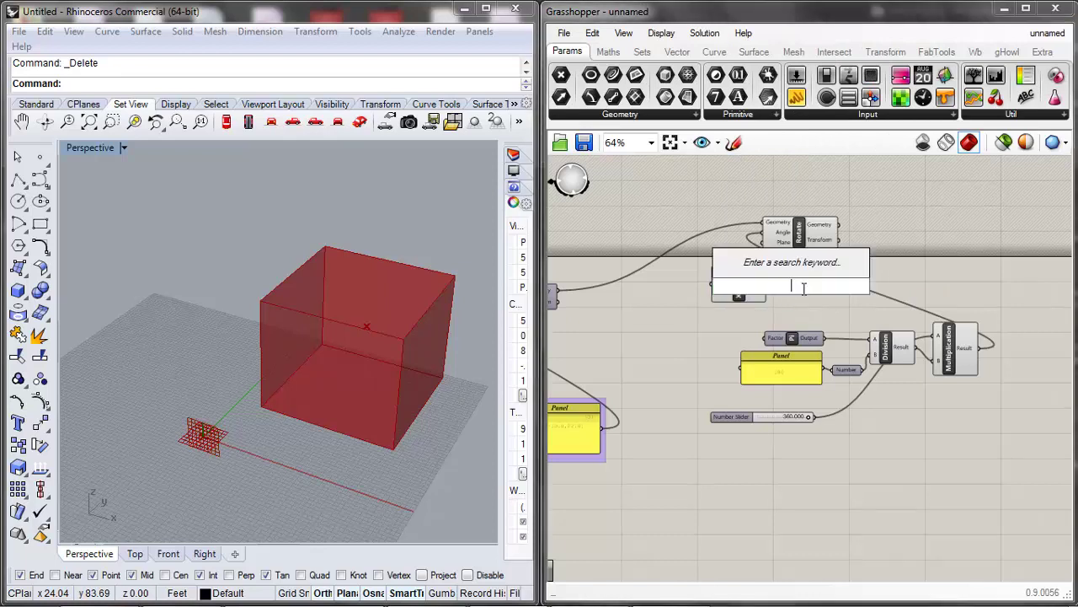
pyautogui.write('xy')
pyautogui.click(782, 267)
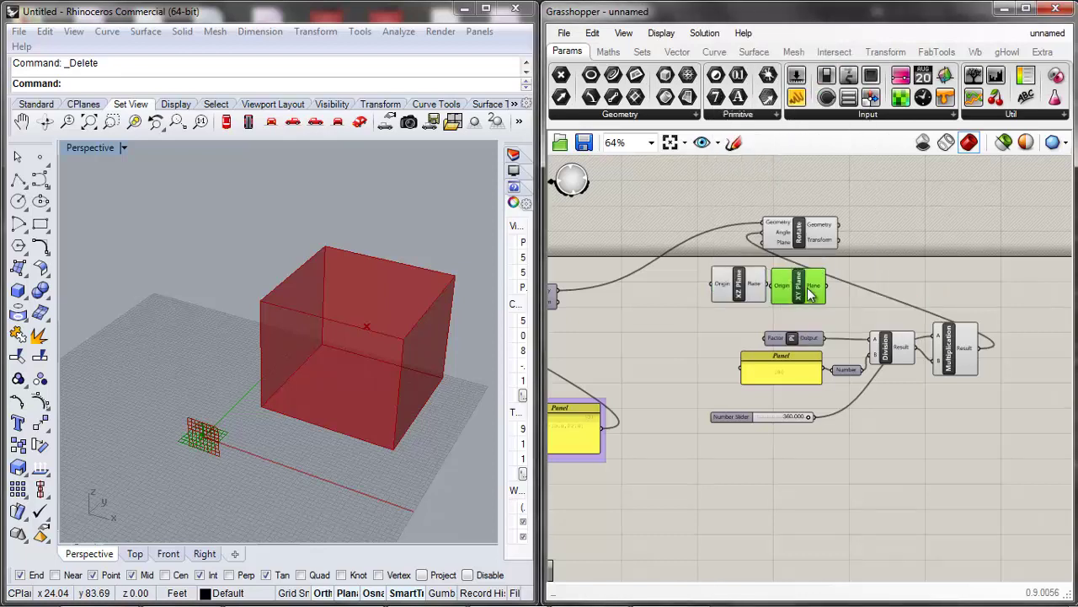
pyautogui.moveTo(798, 285); pyautogui.dragTo(815, 286)
# Add a YZ Plane component and line up the three plane components in an evenly spaced row beneath Rotate.
pyautogui.doubleClick(917, 285)
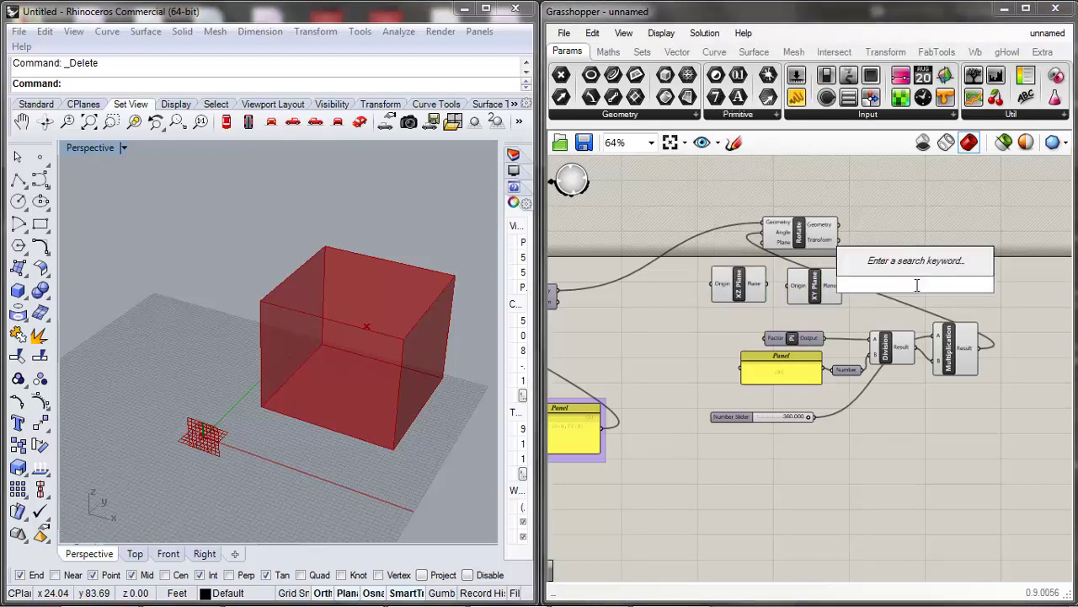
pyautogui.write('yz')
pyautogui.click(895, 270)
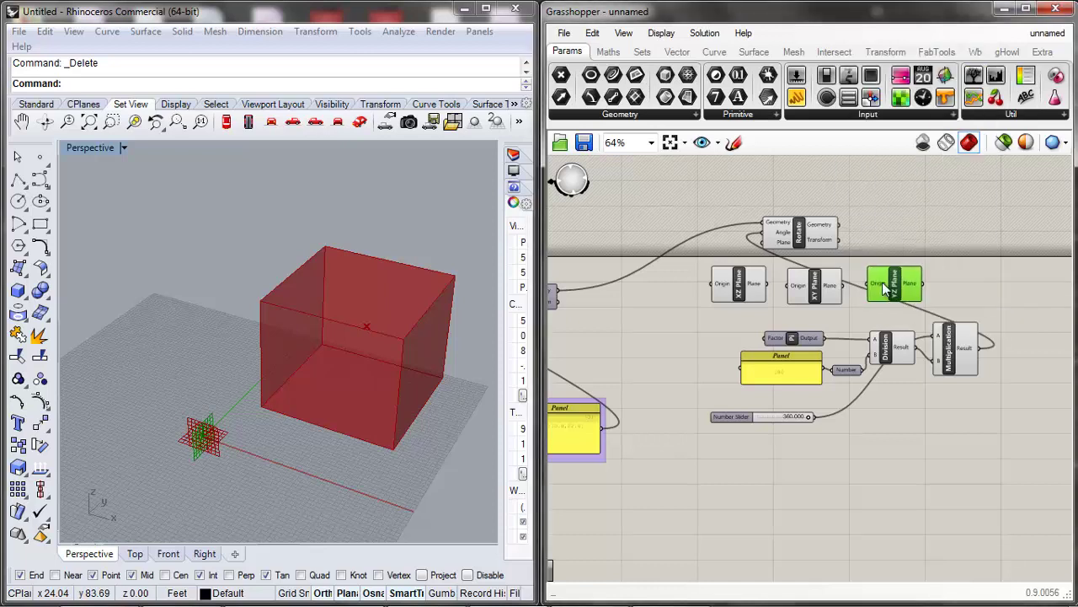
pyautogui.click(815, 286)
pyautogui.moveTo(815, 287); pyautogui.dragTo(805, 285)
pyautogui.moveTo(899, 291); pyautogui.dragTo(880, 291)
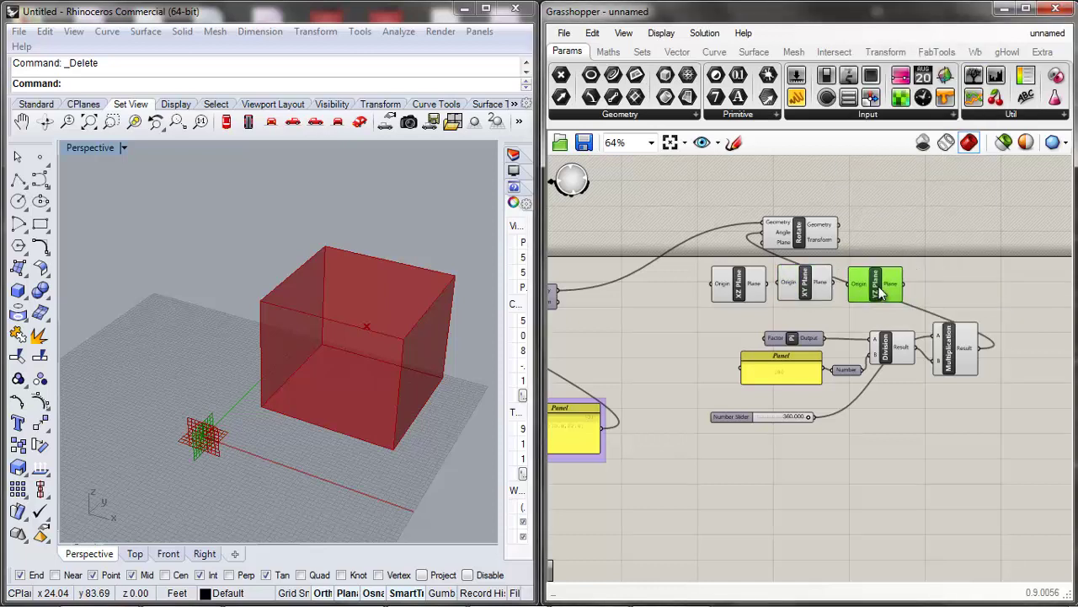
# Try the XZ Plane and XY Plane outputs in turn as Rotate's Plane input, varying the rotation angle slider.
pyautogui.moveTo(769, 284); pyautogui.dragTo(760, 243)
pyautogui.moveTo(808, 421)
pyautogui.mouseDown()
pyautogui.moveTo(788, 421)
pyautogui.moveTo(821, 422)
pyautogui.moveTo(763, 416)
pyautogui.moveTo(814, 416)
pyautogui.mouseUp()
pyautogui.click(805, 299)
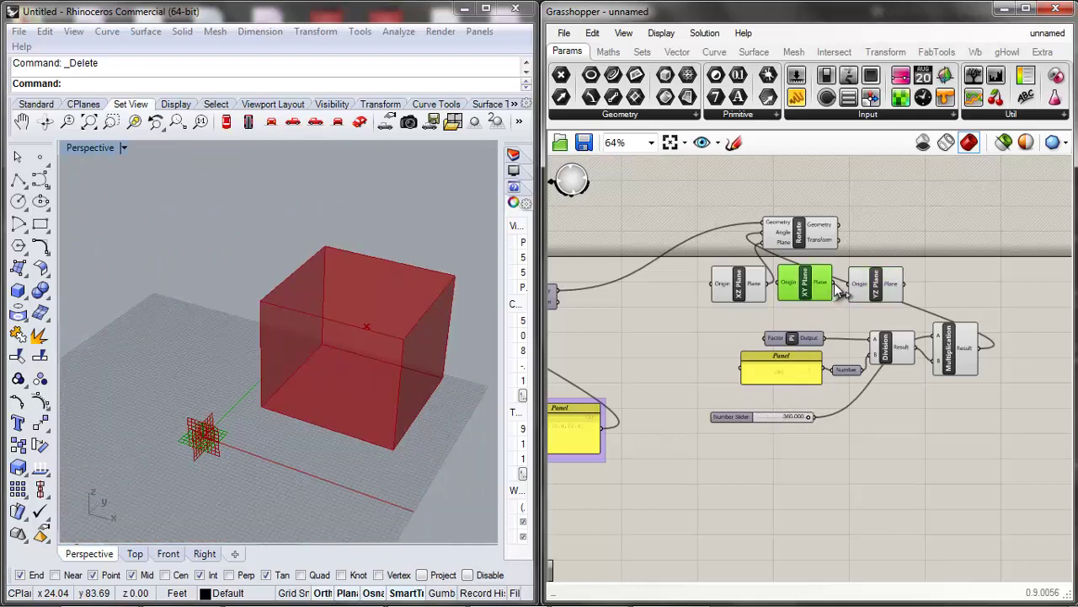
pyautogui.moveTo(834, 283); pyautogui.dragTo(761, 243)
pyautogui.moveTo(808, 417); pyautogui.dragTo(793, 416)
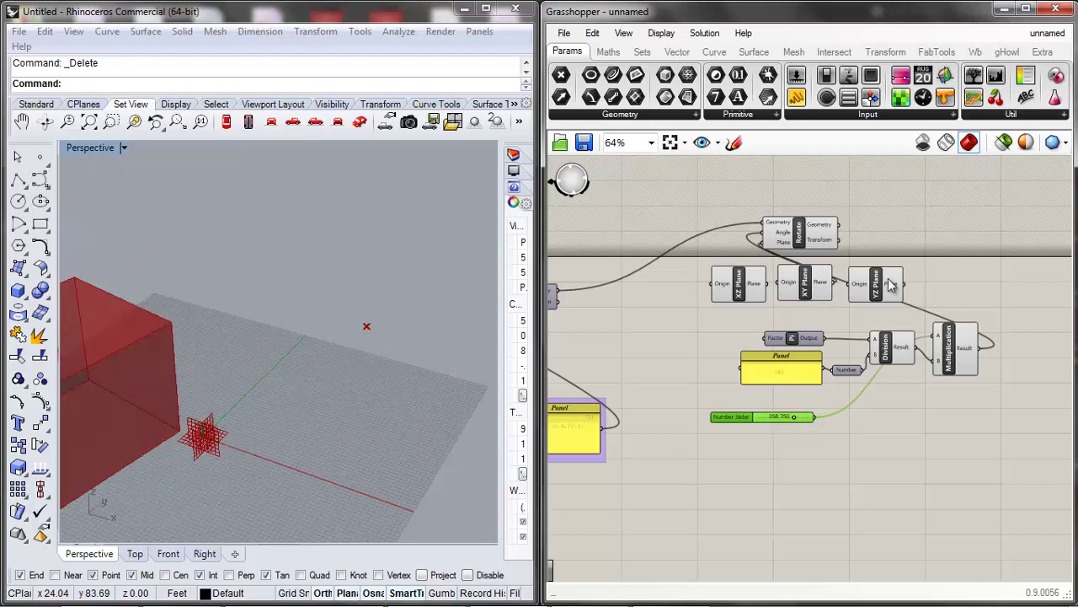
# Connect YZ Plane's output to Rotate's Plane input, vary the rotation angle slider, and nudge the plane components into line.
pyautogui.moveTo(908, 284); pyautogui.dragTo(763, 243)
pyautogui.moveTo(795, 416); pyautogui.dragTo(774, 425)
pyautogui.moveTo(810, 290); pyautogui.dragTo(806, 293)
pyautogui.moveTo(870, 284); pyautogui.dragTo(859, 288)
# Move the whole group of angle conversion components down, away from the plane components.
pyautogui.scroll(-1, 741, 351)
pyautogui.scroll(-1, 742, 351)
pyautogui.scroll(1, 852, 377)
pyautogui.click(881, 362)
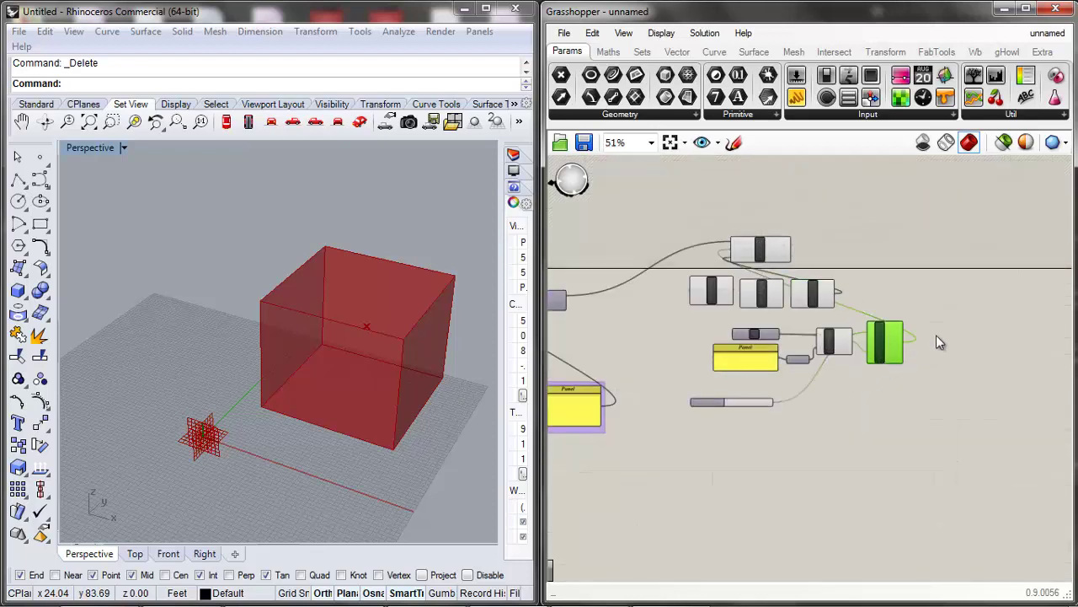
pyautogui.moveTo(936, 335); pyautogui.dragTo(729, 421)
pyautogui.moveTo(765, 345); pyautogui.dragTo(760, 383)
pyautogui.click(866, 426)
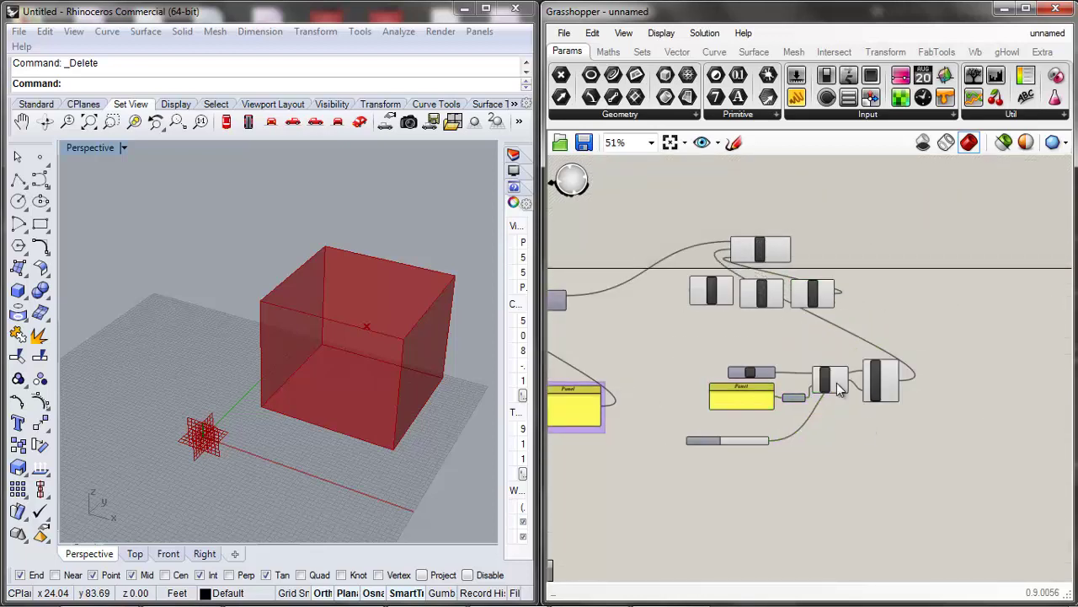
# Rearrange Division, Pi and Multiplication into a compact cluster between the 180 panel and the angle slider.
pyautogui.moveTo(837, 386); pyautogui.dragTo(815, 433)
pyautogui.moveTo(797, 397); pyautogui.dragTo(752, 427)
pyautogui.moveTo(871, 392); pyautogui.dragTo(838, 427)
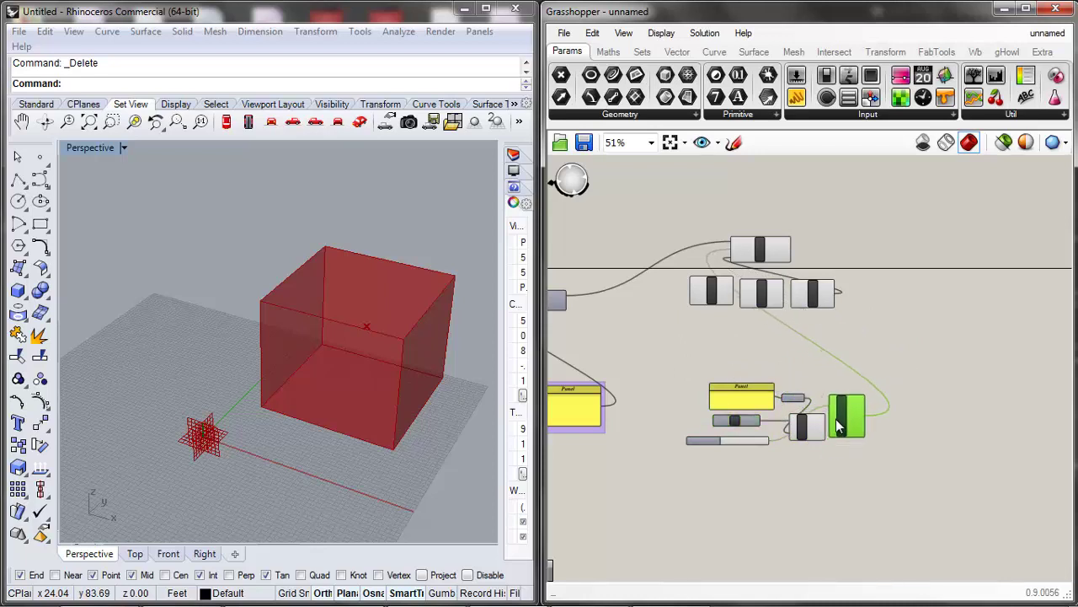
# Move the XZ, XY and YZ Plane components down together, midway between Rotate and the angle conversion cluster.
pyautogui.moveTo(850, 278); pyautogui.dragTo(699, 313)
pyautogui.moveTo(761, 291); pyautogui.dragTo(759, 329)
pyautogui.click(883, 320)
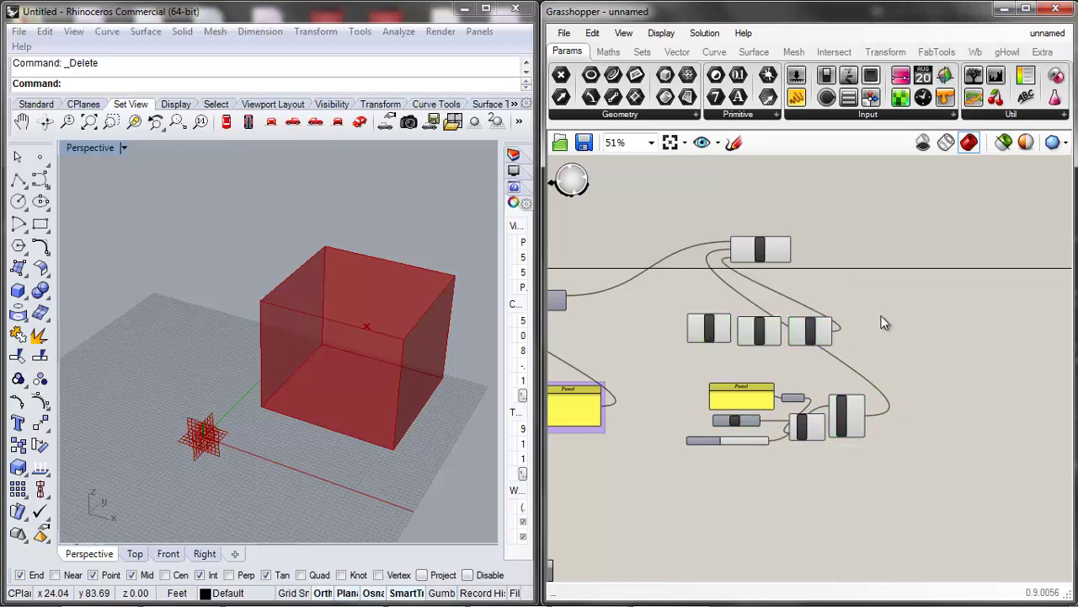
pyautogui.click(456, 321)
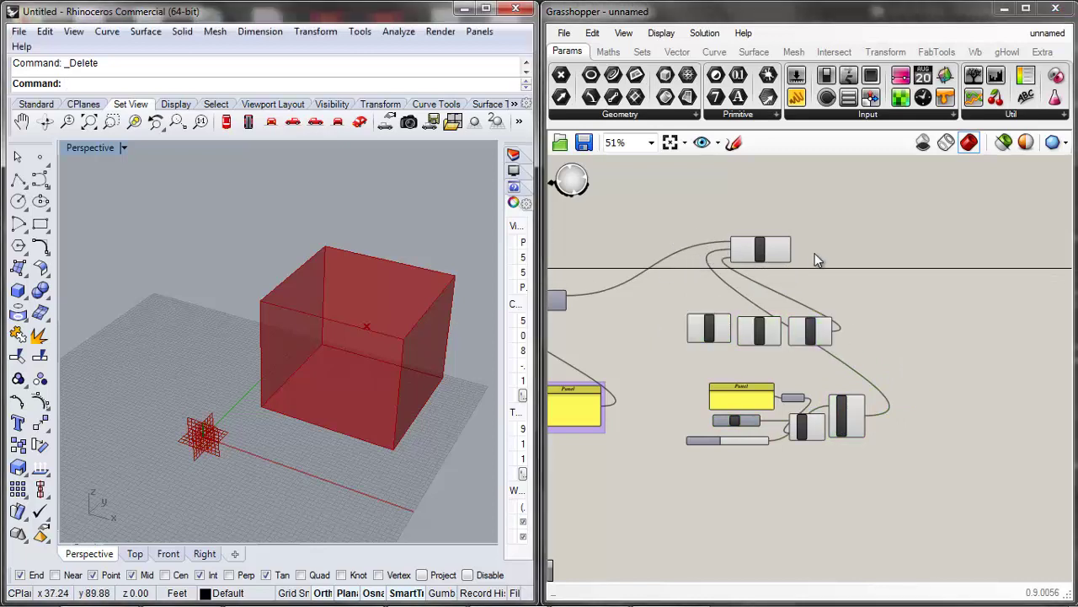
# Move the Rotate component slightly down and left so it sits above the XZ and XY Plane components.
pyautogui.moveTo(762, 253); pyautogui.dragTo(721, 258)
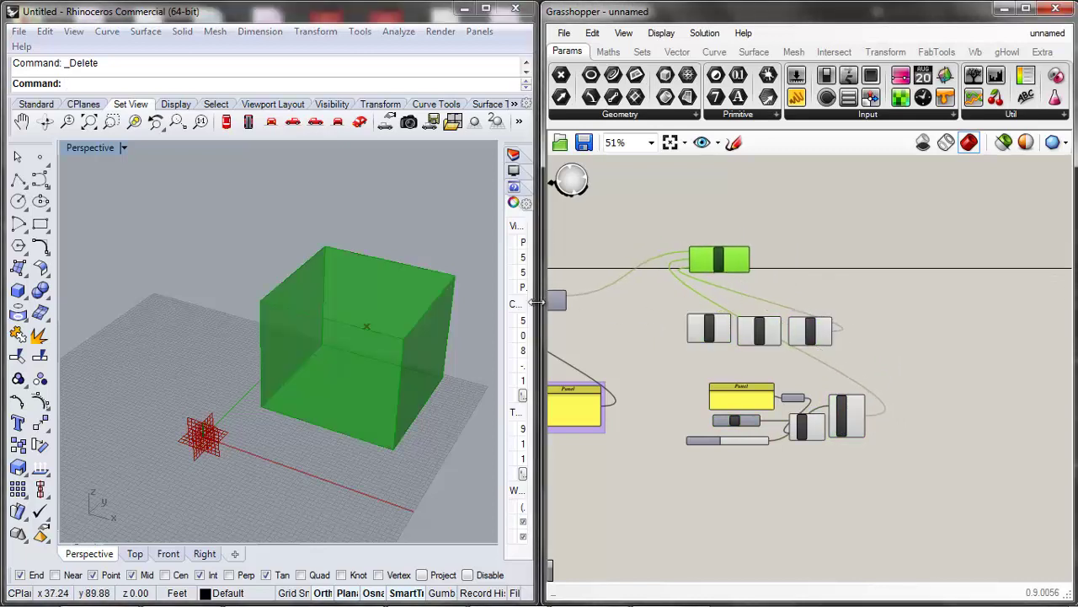
pyautogui.click(855, 282)
pyautogui.scroll(2, 790, 298)
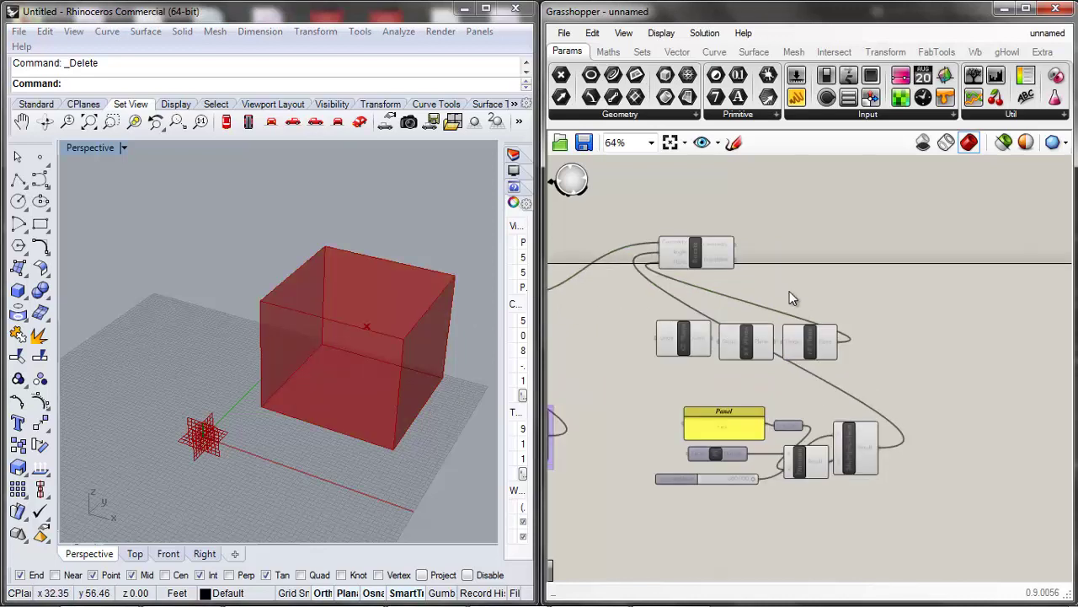
# Examine the definition by selecting the original box and Rotate components and comparing their highlighted geometry in the perspective view.
pyautogui.scroll(2, 789, 297)
pyautogui.click(687, 225)
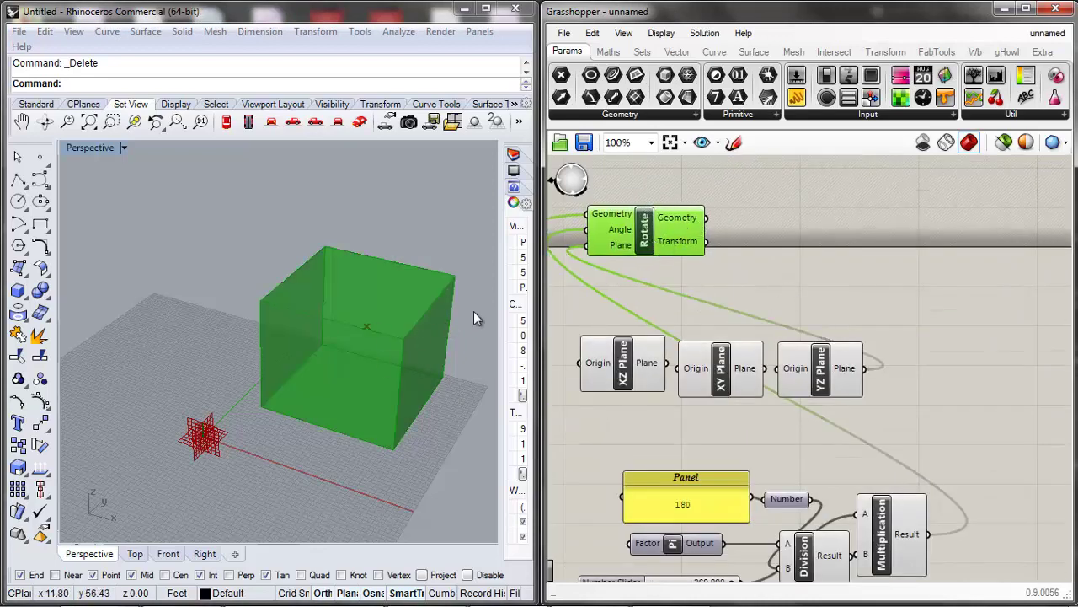
pyautogui.click(654, 325)
pyautogui.scroll(-5, 798, 240)
pyautogui.scroll(4, 741, 262)
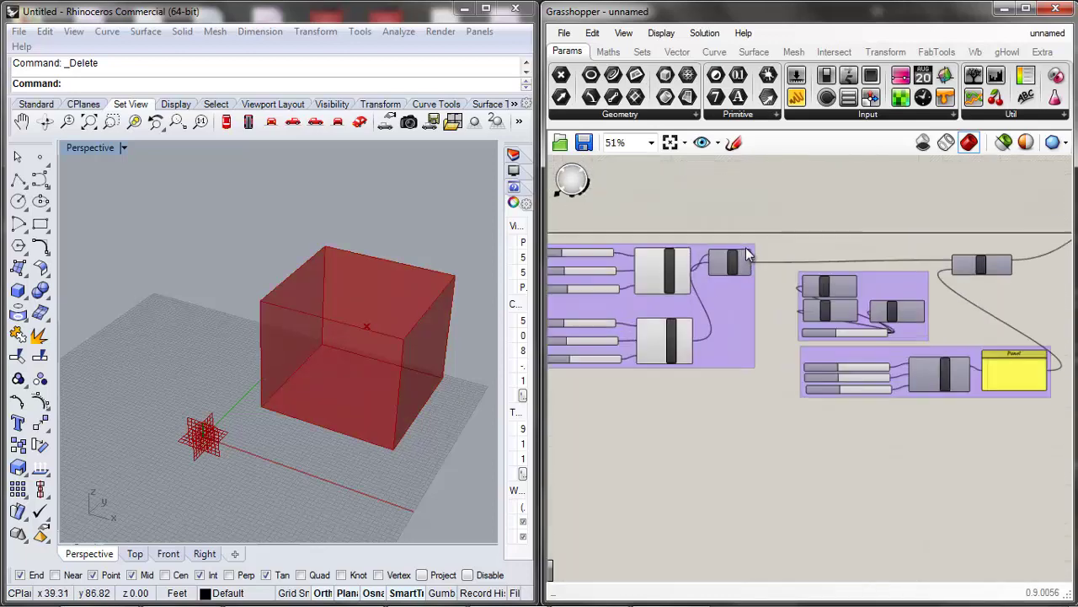
pyautogui.click(744, 268)
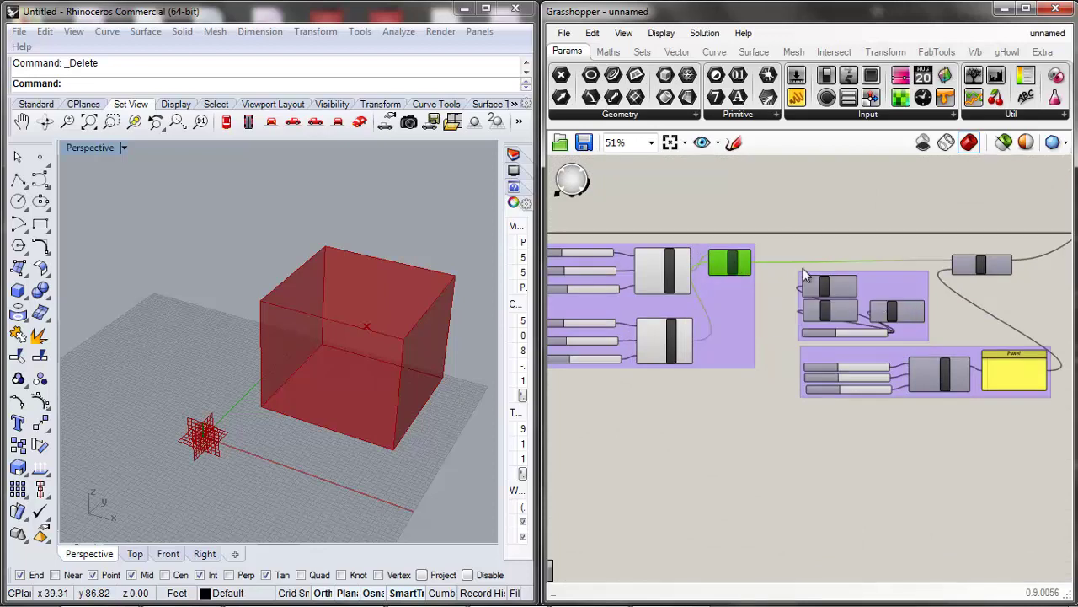
pyautogui.scroll(-4, 801, 278)
pyautogui.moveTo(733, 269); pyautogui.dragTo(637, 311, button='right')
pyautogui.scroll(4, 644, 263)
pyautogui.click(610, 256)
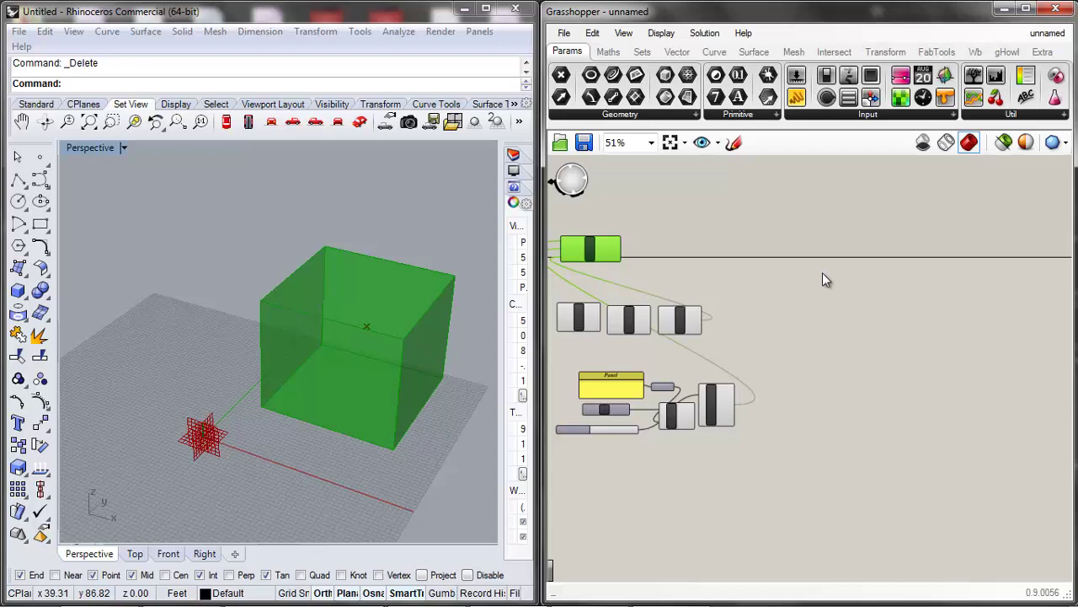
pyautogui.scroll(2, 596, 173)
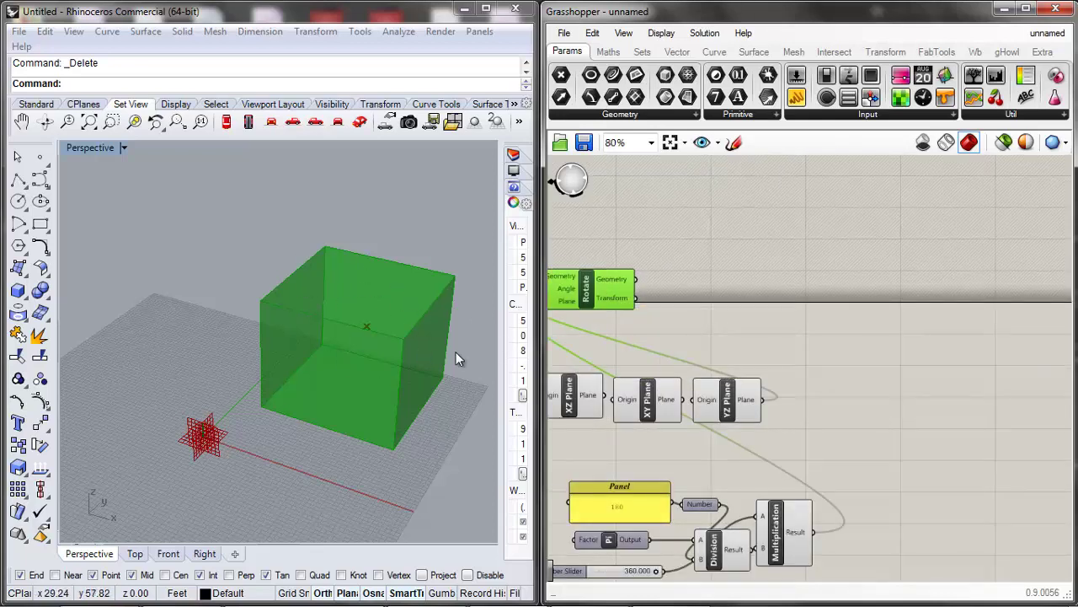
pyautogui.click(774, 334)
# Reposition the Move component slightly lower on the canvas, between the vector groups and the Rotate component.
pyautogui.scroll(-4, 876, 340)
pyautogui.scroll(5, 661, 349)
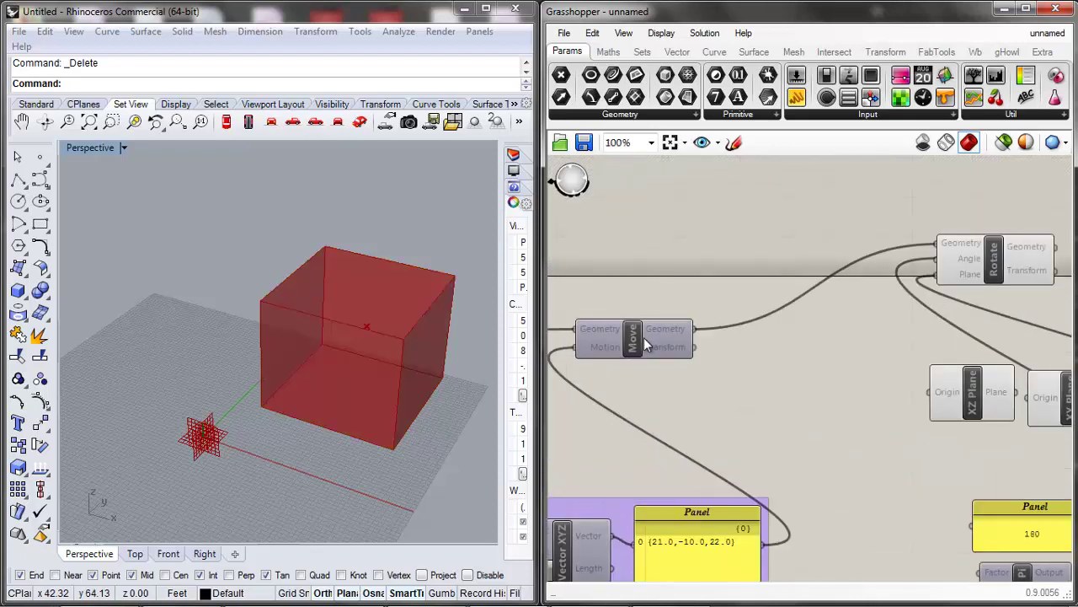
pyautogui.moveTo(647, 344); pyautogui.dragTo(654, 327)
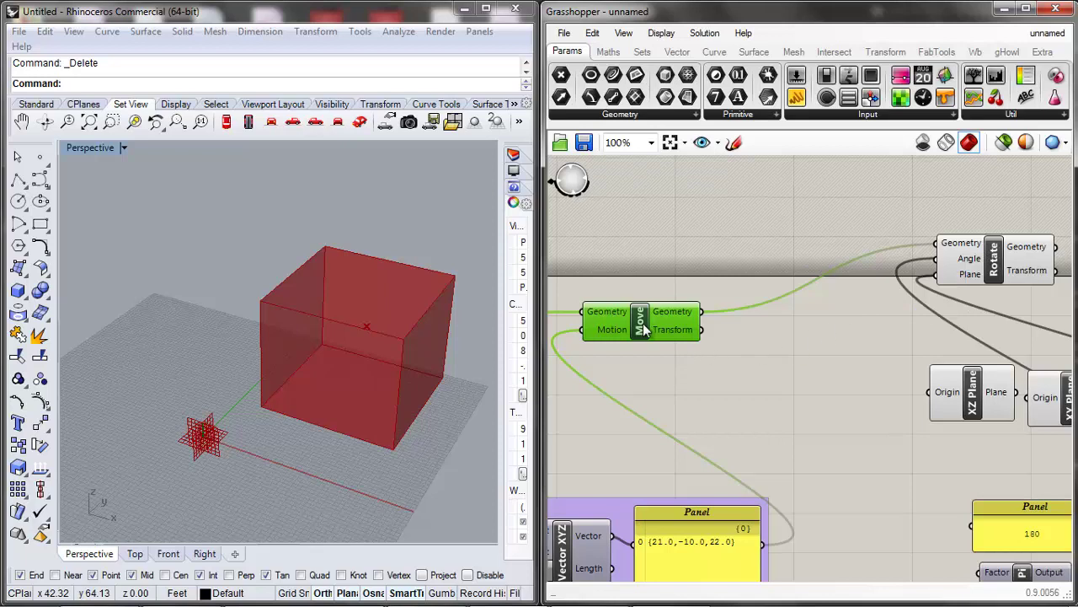
pyautogui.moveTo(643, 328); pyautogui.dragTo(633, 366)
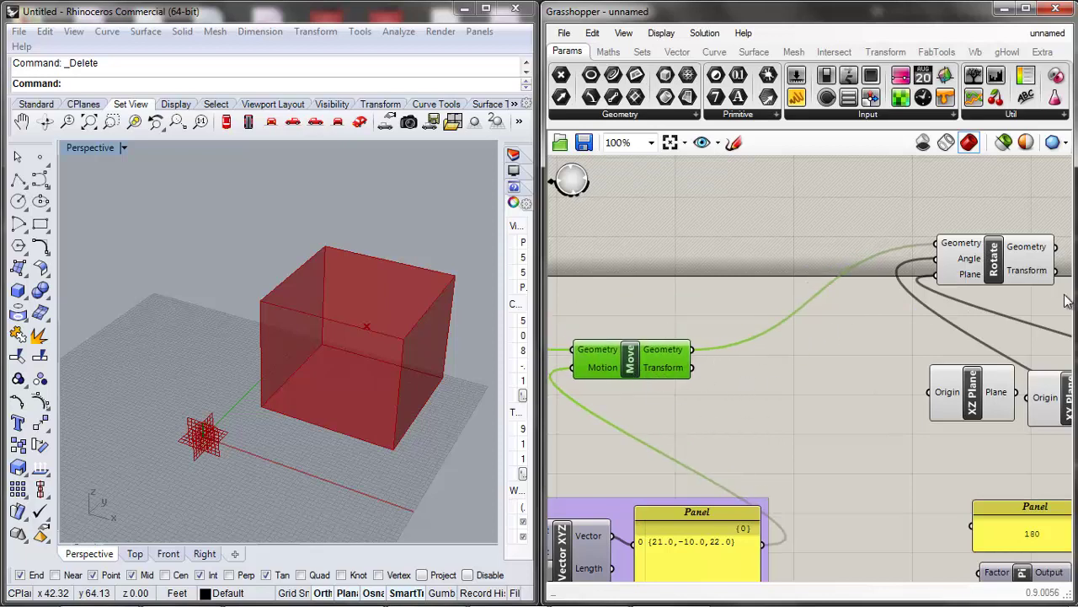
pyautogui.click(758, 413)
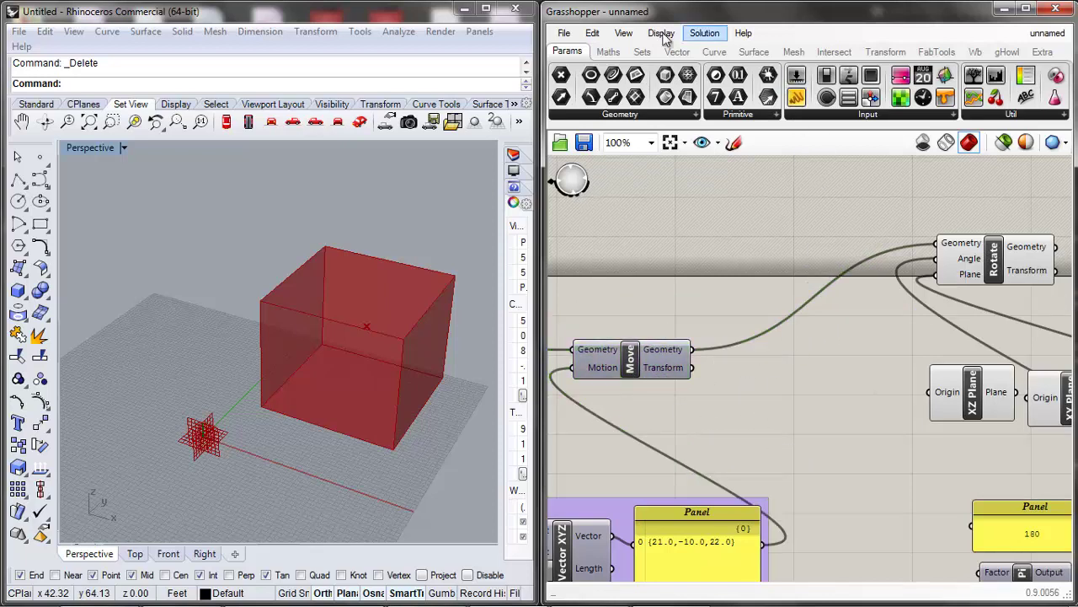
# Add a Box Properties component beside the Move component and feed Move's Geometry output into its Box input.
pyautogui.click(759, 52)
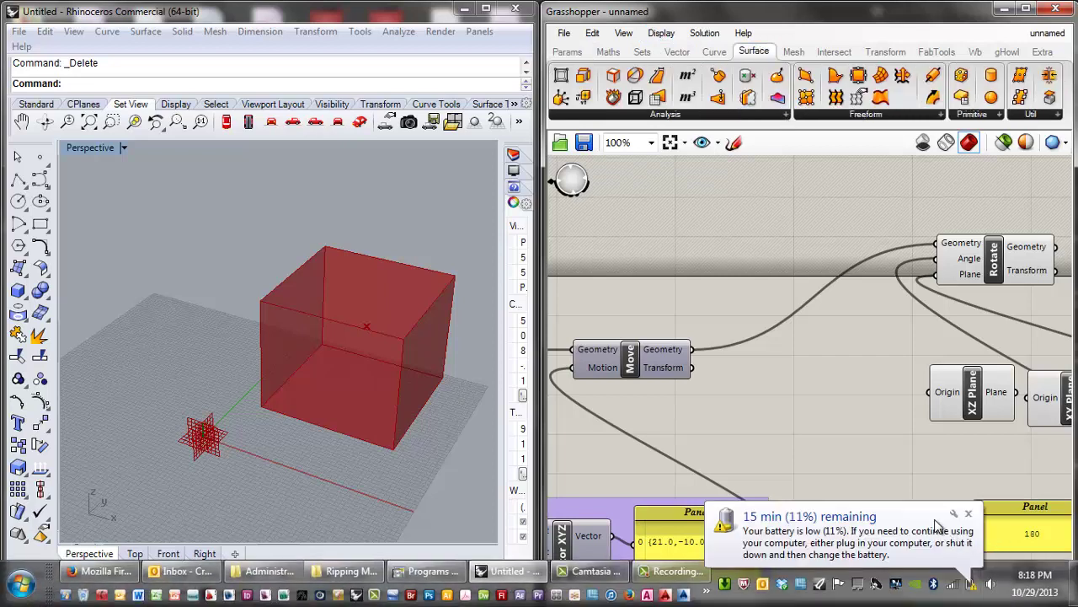
pyautogui.click(671, 571)
pyautogui.click(1004, 552)
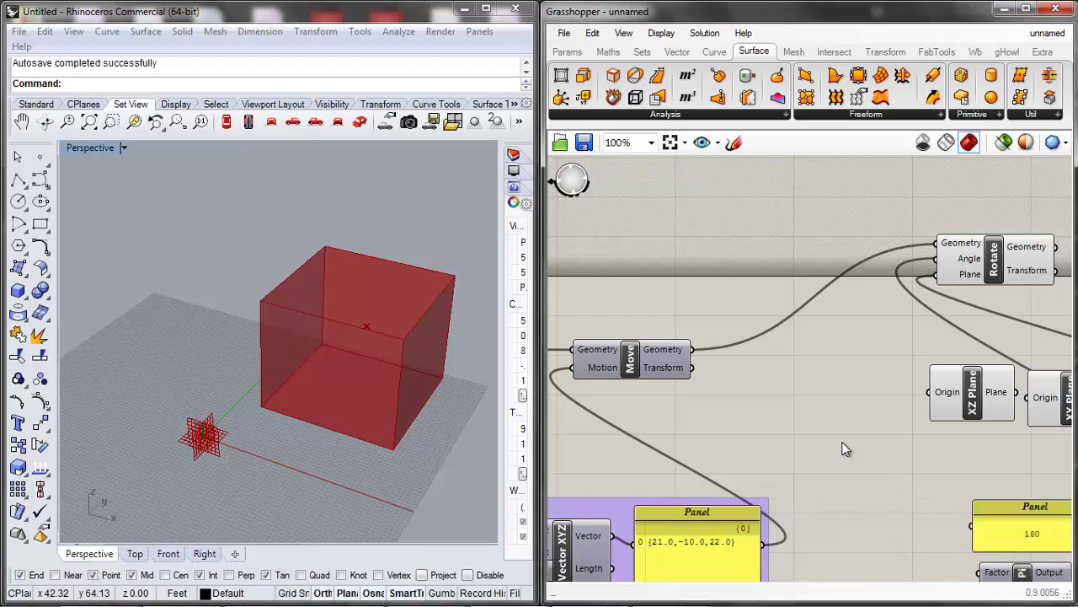
pyautogui.scroll(-2, 845, 446)
pyautogui.scroll(2, 715, 392)
pyautogui.click(723, 378)
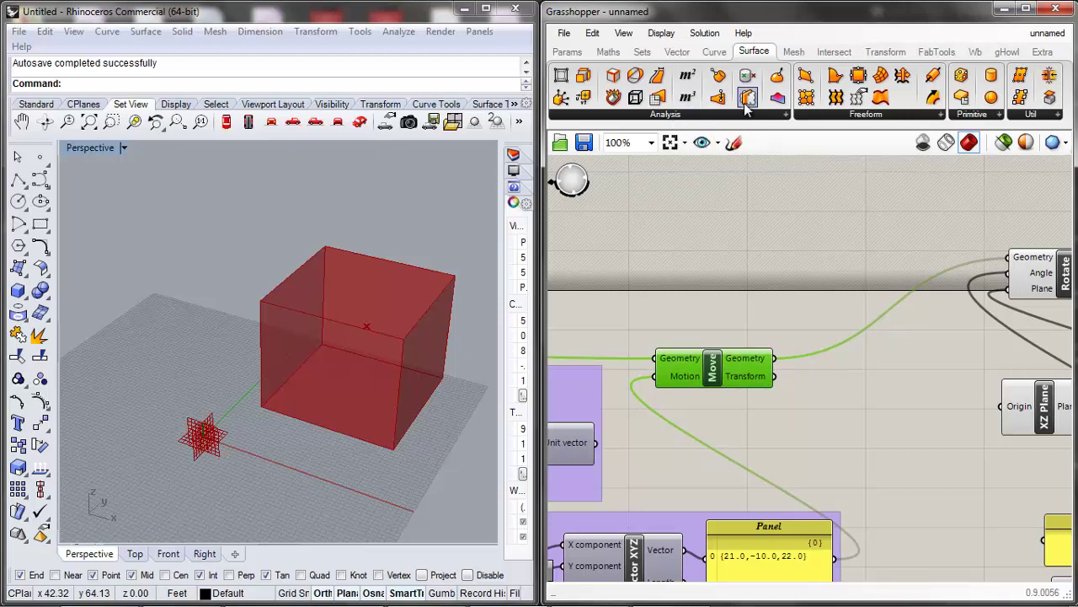
pyautogui.click(786, 115)
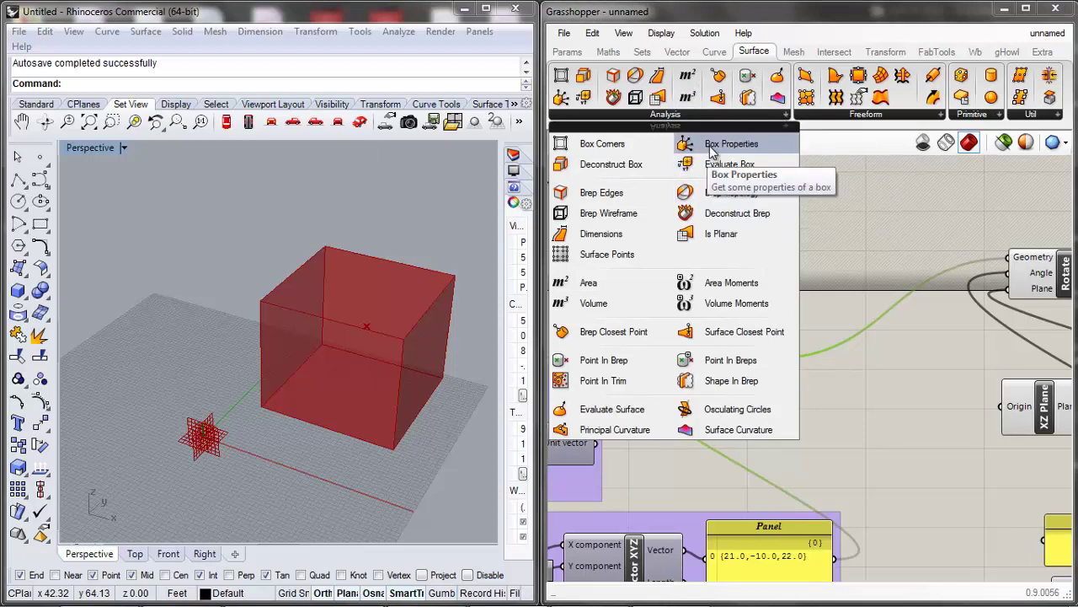
pyautogui.moveTo(711, 150); pyautogui.dragTo(855, 350)
pyautogui.moveTo(775, 358); pyautogui.dragTo(802, 428)
# Connect the Center output of Box Properties to Rotate's Plane input, replacing the YZ Plane connection.
pyautogui.scroll(-3, 783, 396)
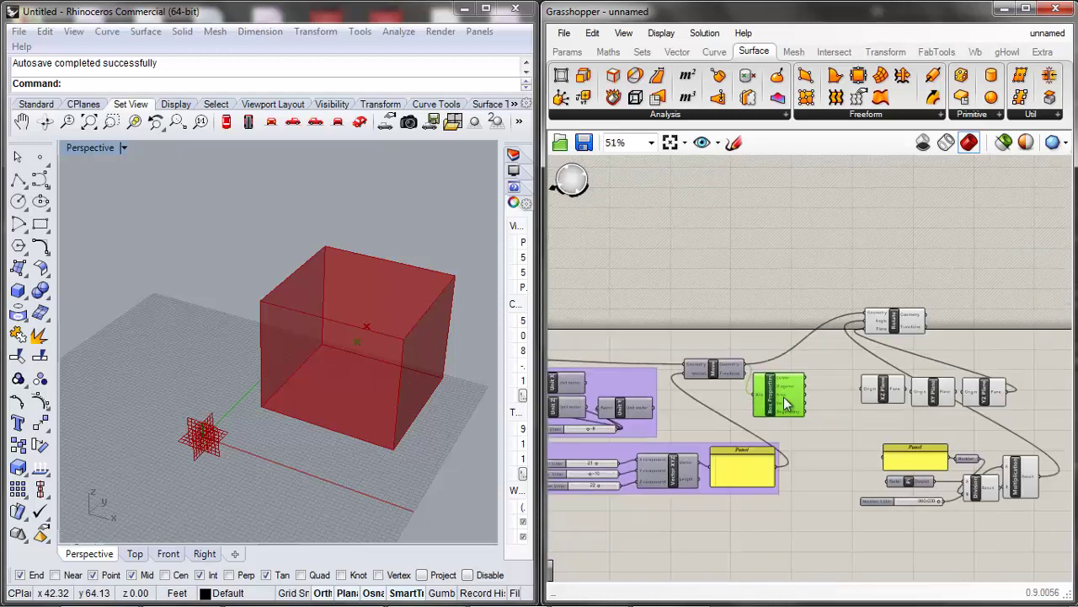
pyautogui.scroll(3, 726, 372)
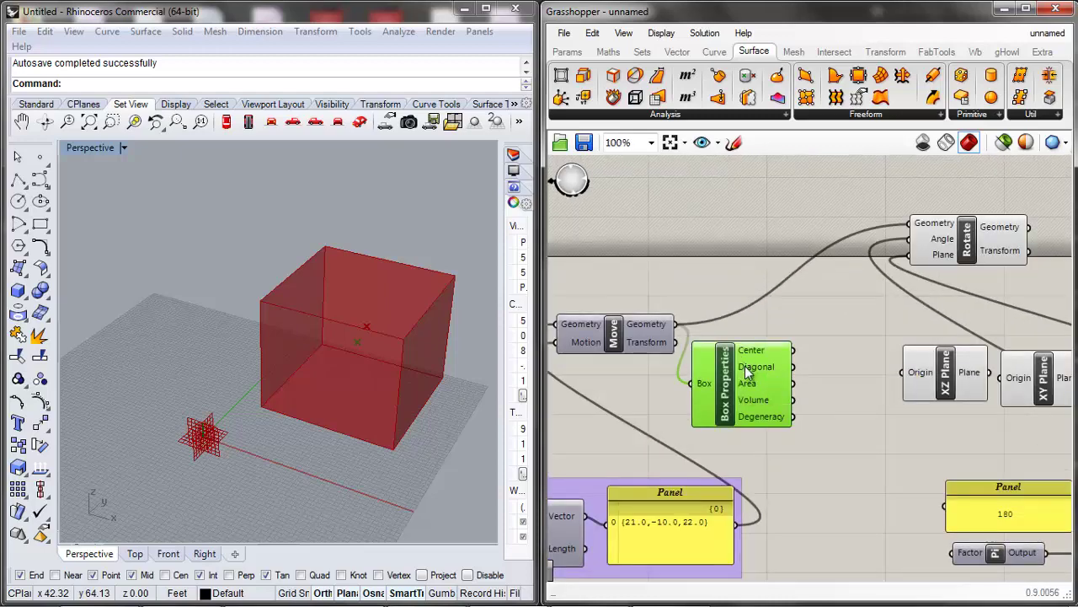
pyautogui.moveTo(744, 385)
pyautogui.click(834, 365)
pyautogui.moveTo(982, 244); pyautogui.dragTo(974, 254)
pyautogui.scroll(-2, 807, 315)
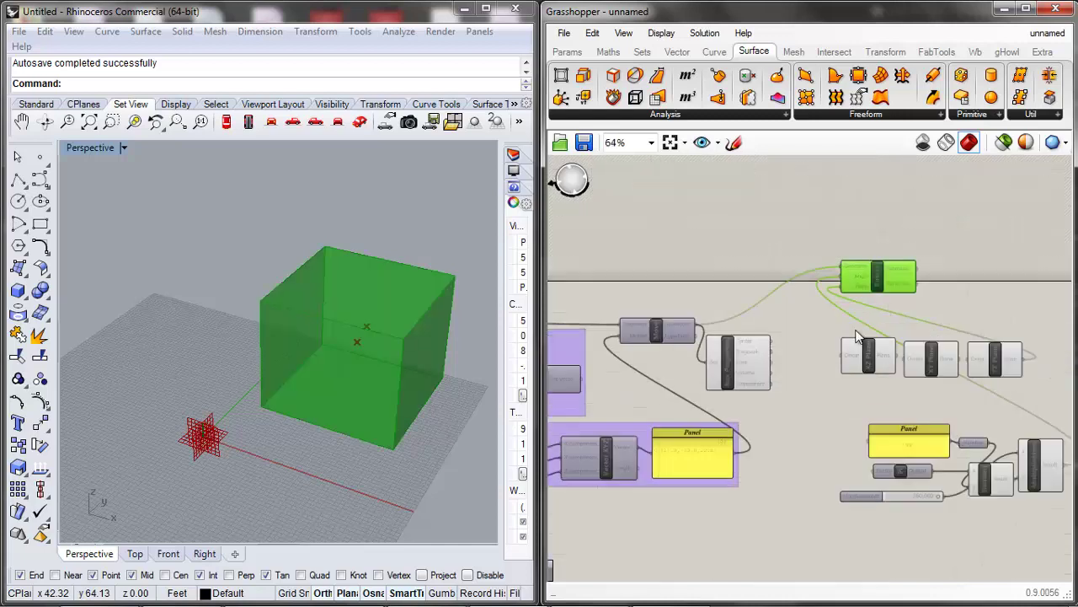
pyautogui.click(788, 333)
pyautogui.click(730, 358)
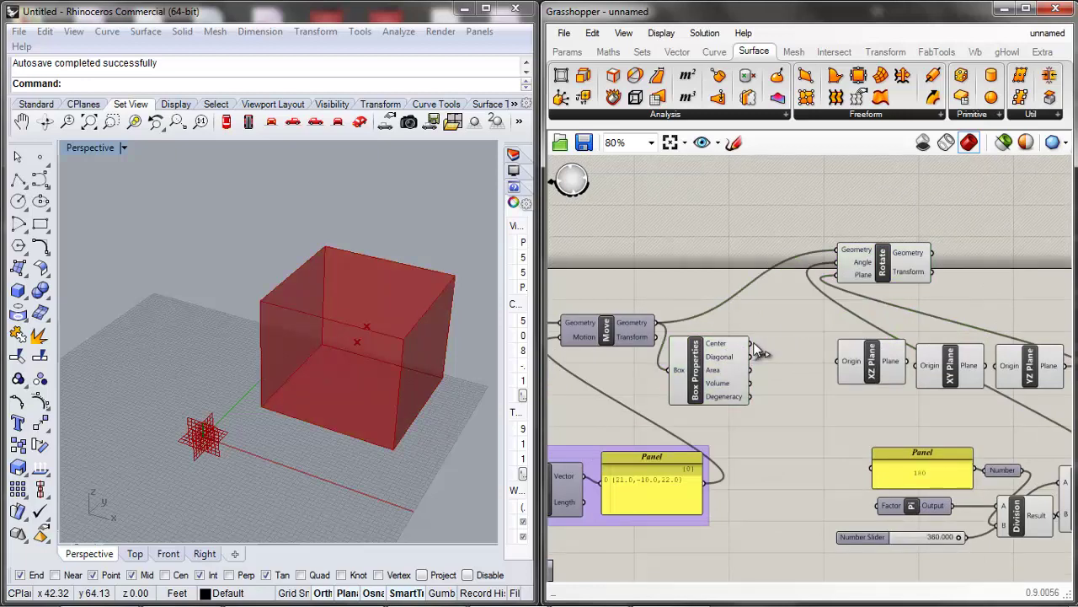
pyautogui.moveTo(754, 342); pyautogui.dragTo(837, 275)
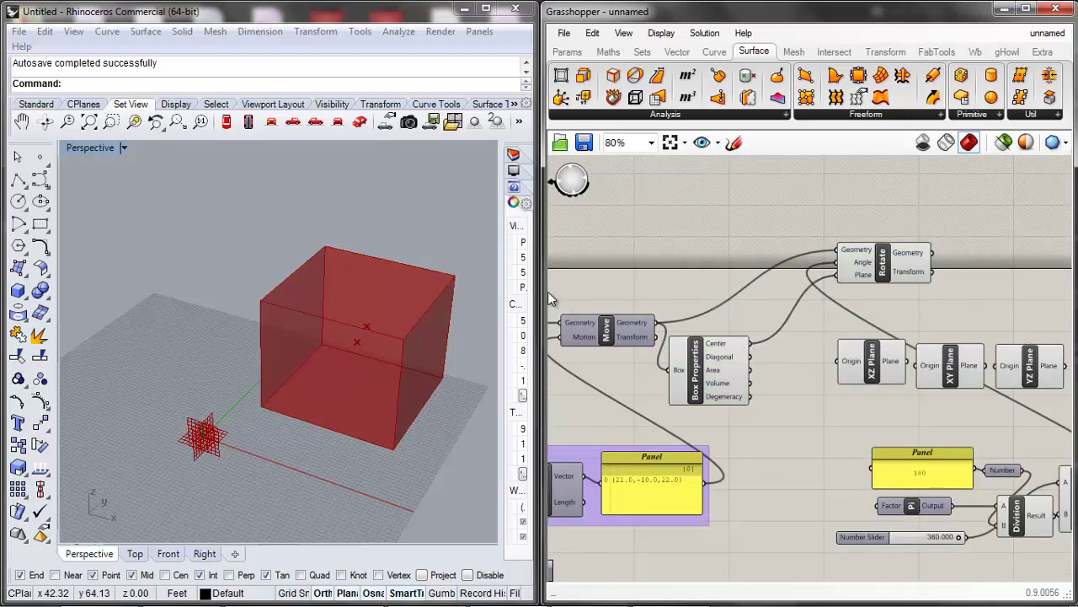
pyautogui.click(731, 351)
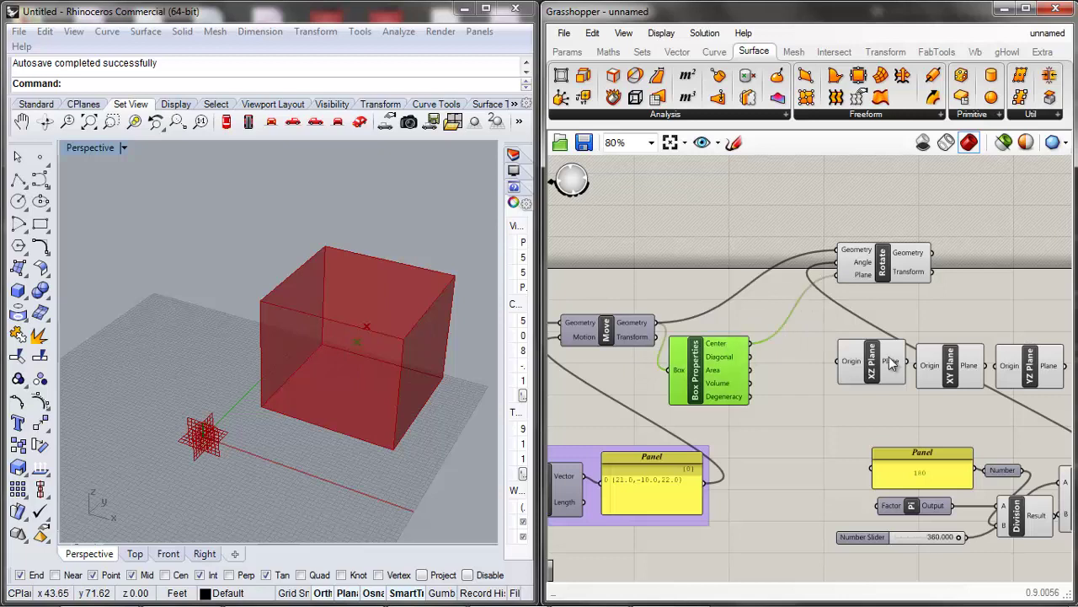
# Insert a Point parameter between the Box Properties Center output and Rotate's Plane input.
pyautogui.doubleClick(814, 367)
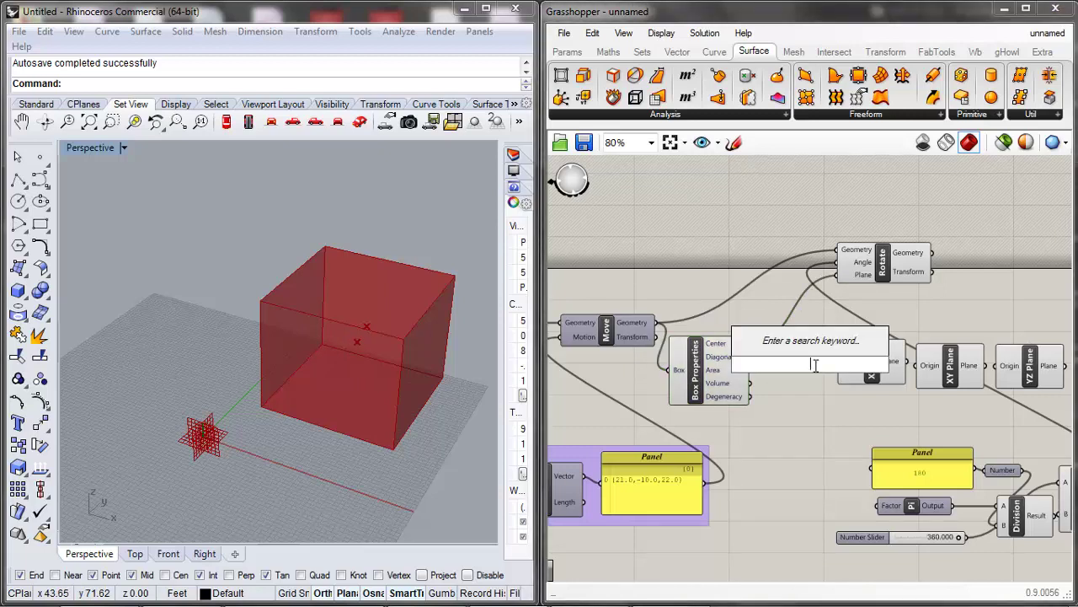
pyautogui.write('point')
pyautogui.click(768, 349)
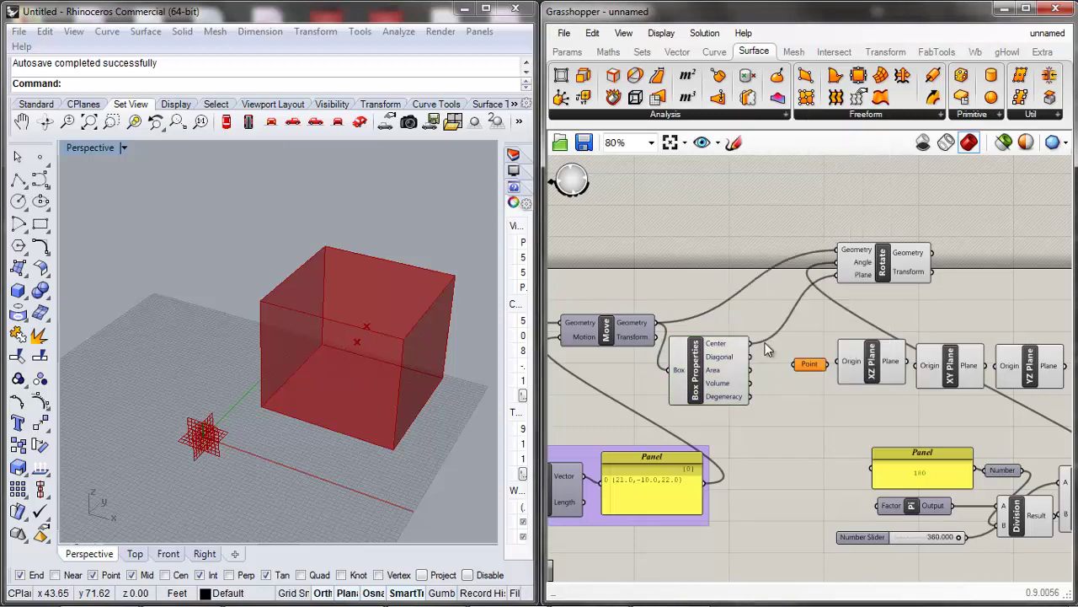
pyautogui.moveTo(807, 365); pyautogui.dragTo(837, 274)
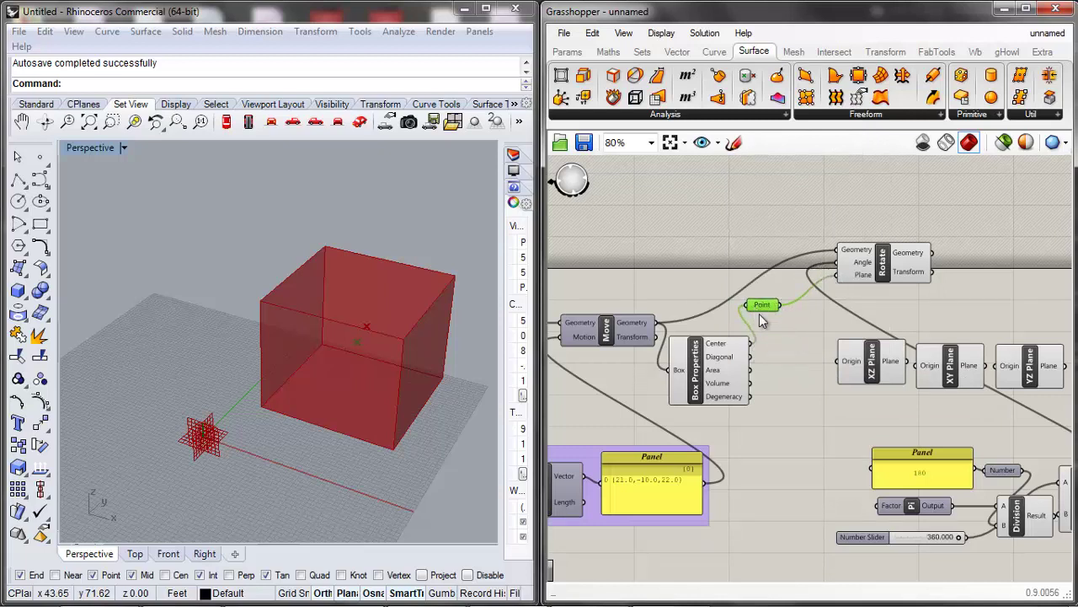
pyautogui.click(762, 306)
# Set the rotation angle's Number Slider to 184.896 to test turning the box about its center.
pyautogui.click(563, 438)
pyautogui.scroll(4, 825, 516)
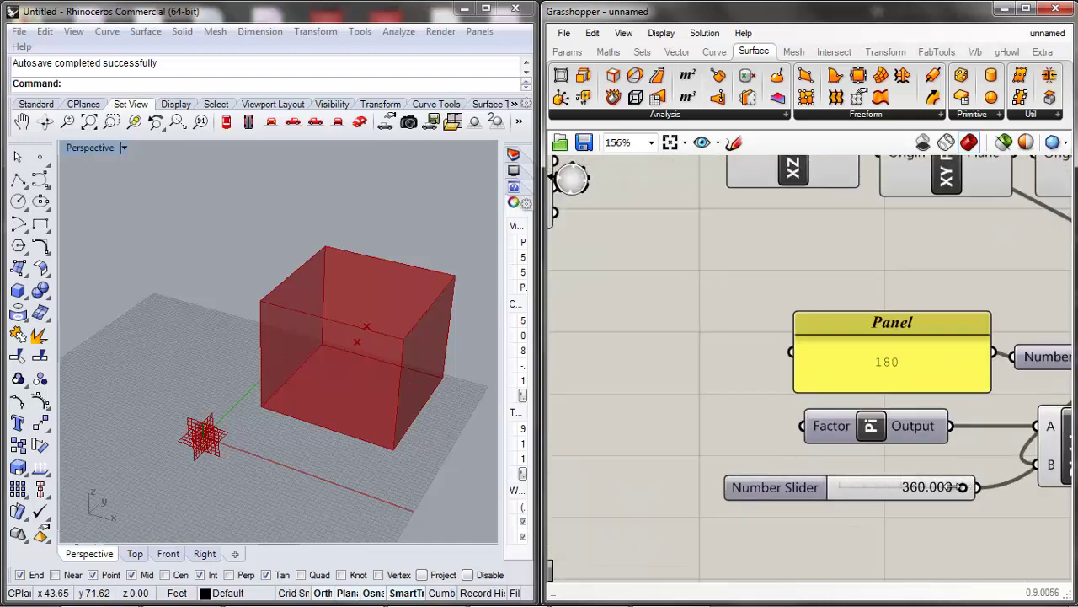
pyautogui.moveTo(967, 486); pyautogui.dragTo(904, 486)
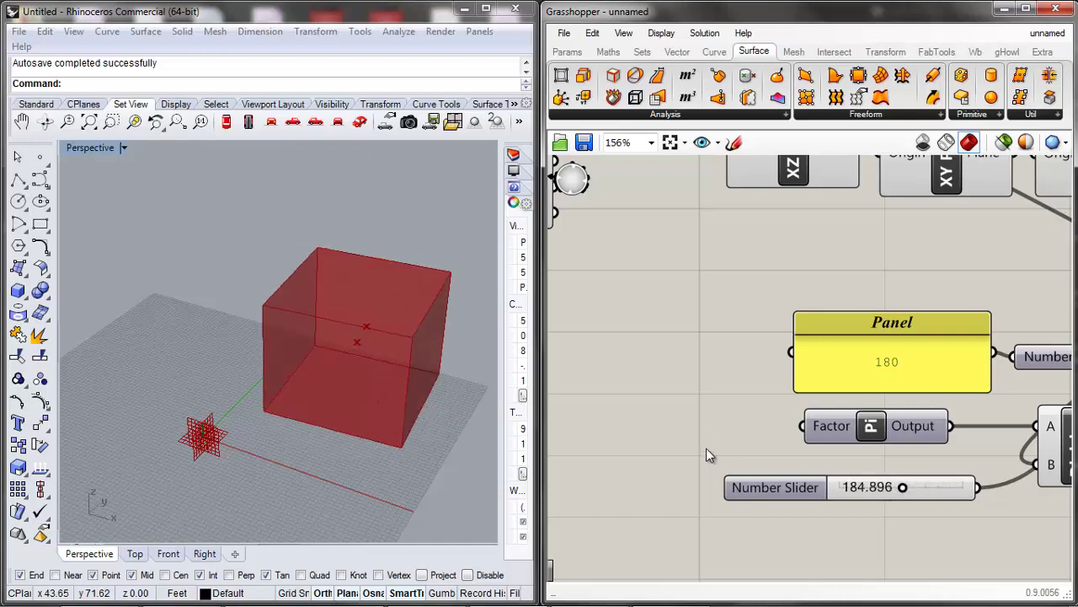
# Select Rotate to check its rotated box, and place the Point parameter directly beside the Box Properties Center output.
pyautogui.scroll(-6, 599, 353)
pyautogui.scroll(5, 633, 295)
pyautogui.click(631, 283)
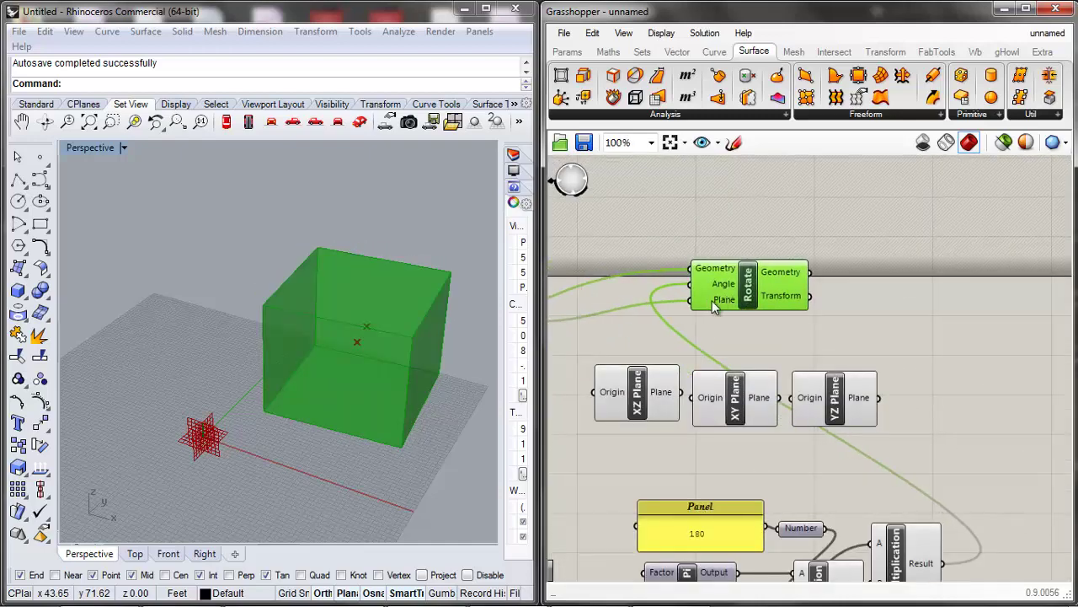
pyautogui.scroll(-1, 658, 326)
pyautogui.click(693, 307)
pyautogui.moveTo(696, 312); pyautogui.dragTo(702, 378)
pyautogui.scroll(-3, 704, 348)
pyautogui.scroll(3, 682, 358)
pyautogui.moveTo(728, 336); pyautogui.dragTo(745, 352)
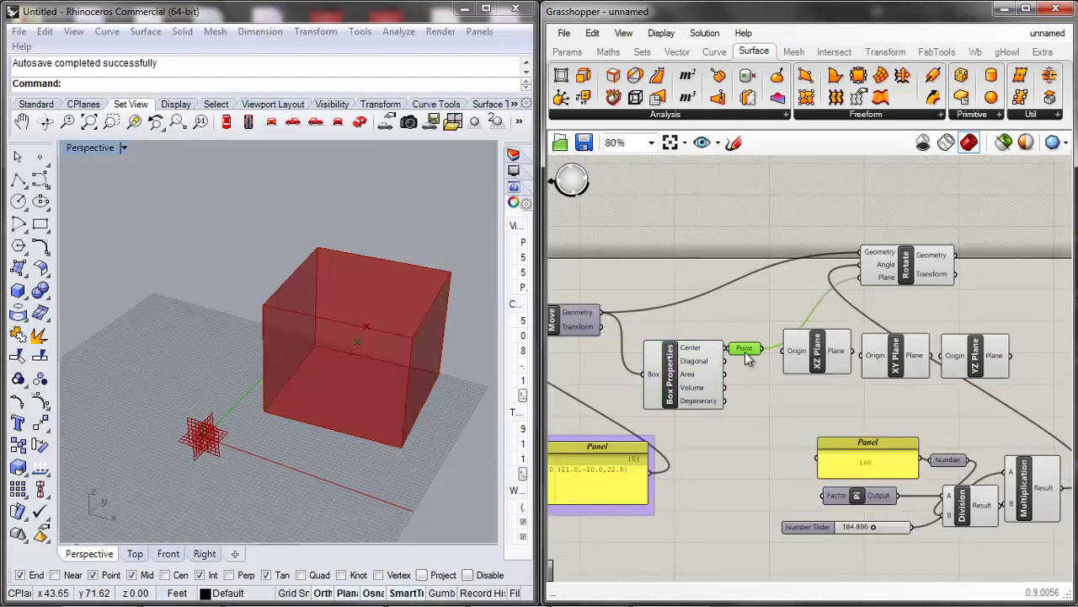
# Arrange the XZ, XY and YZ Plane components in a row just below the Rotate component.
pyautogui.scroll(-3, 764, 352)
pyautogui.scroll(3, 832, 360)
pyautogui.moveTo(831, 359); pyautogui.dragTo(848, 325)
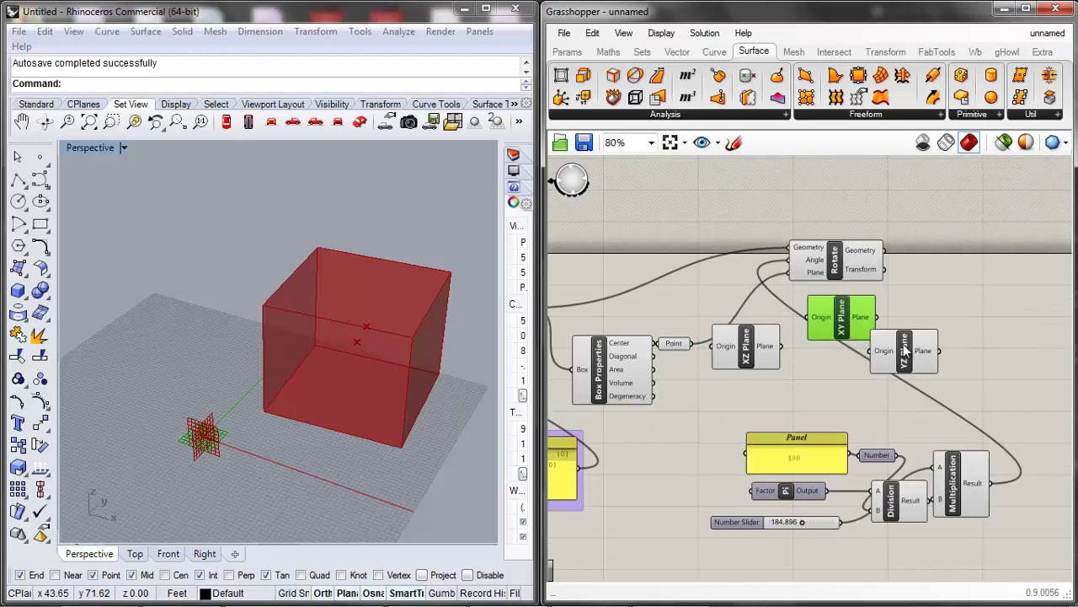
pyautogui.moveTo(904, 352); pyautogui.dragTo(923, 316)
pyautogui.moveTo(749, 355); pyautogui.dragTo(758, 324)
# Group the angle conversion components: the 180 panel, Number, Pi, Number Slider, Division and Multiplication.
pyautogui.scroll(-3, 706, 390)
pyautogui.scroll(2, 706, 390)
pyautogui.moveTo(956, 251); pyautogui.dragTo(693, 520)
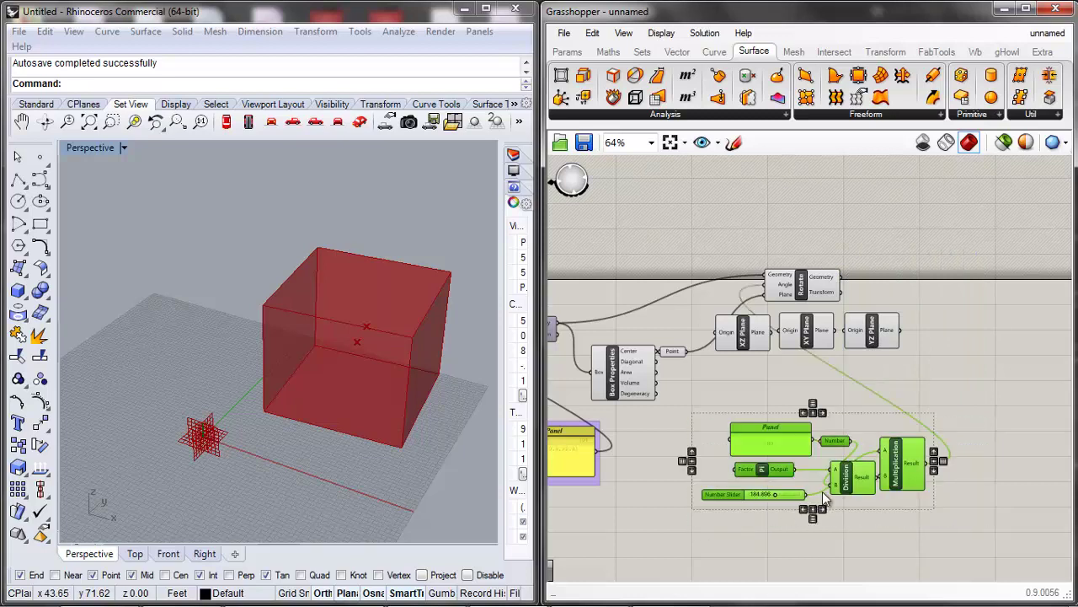
pyautogui.rightClick(823, 492)
pyautogui.click(868, 438)
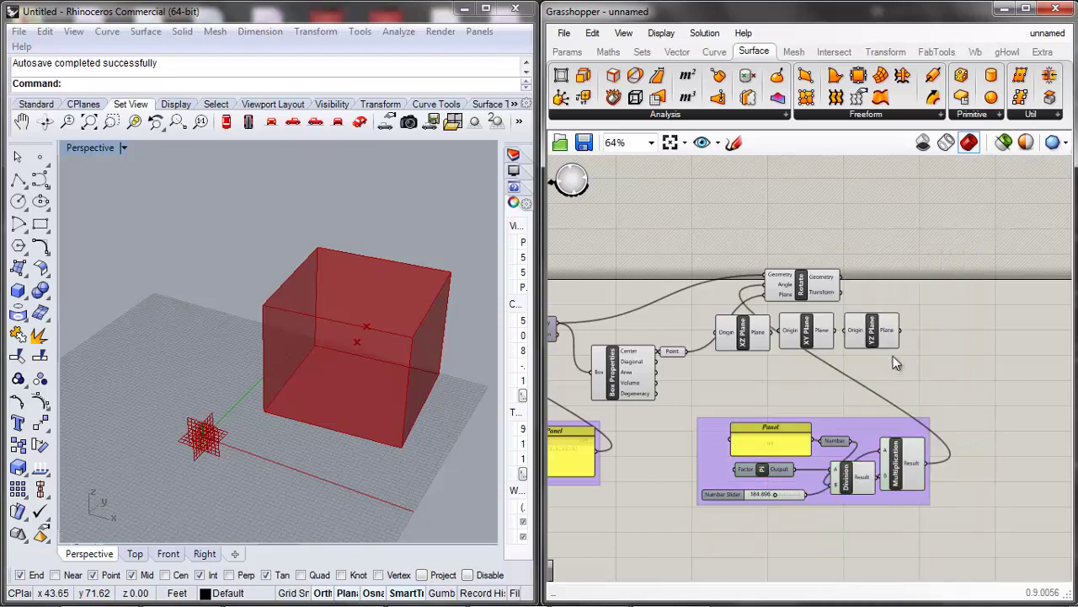
# Group the XZ, XY and YZ Plane components together.
pyautogui.moveTo(893, 356); pyautogui.dragTo(745, 331)
pyautogui.rightClick(758, 337)
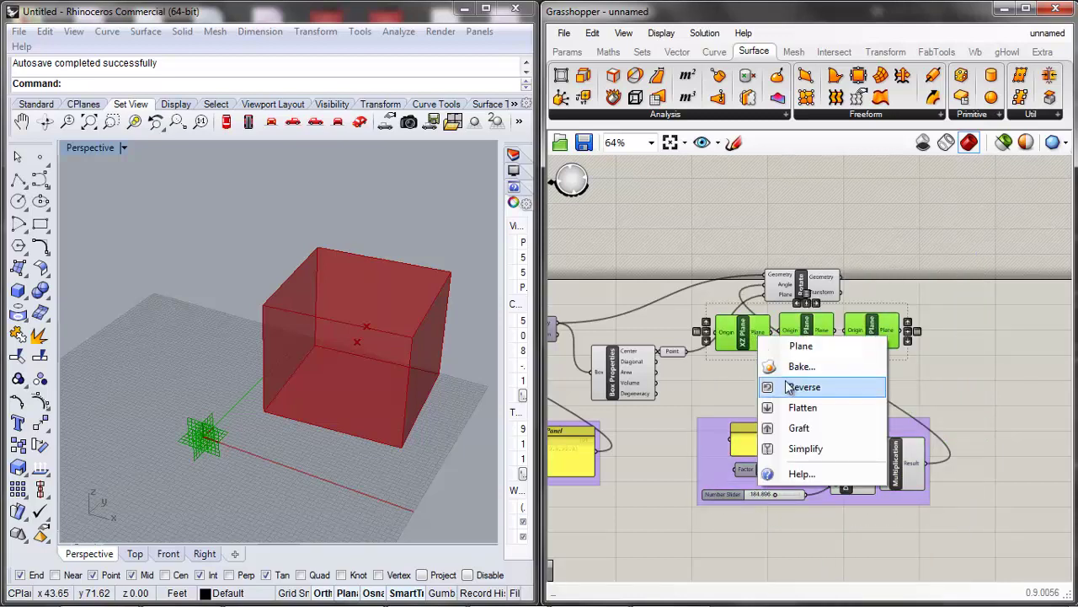
pyautogui.rightClick(717, 377)
pyautogui.click(754, 441)
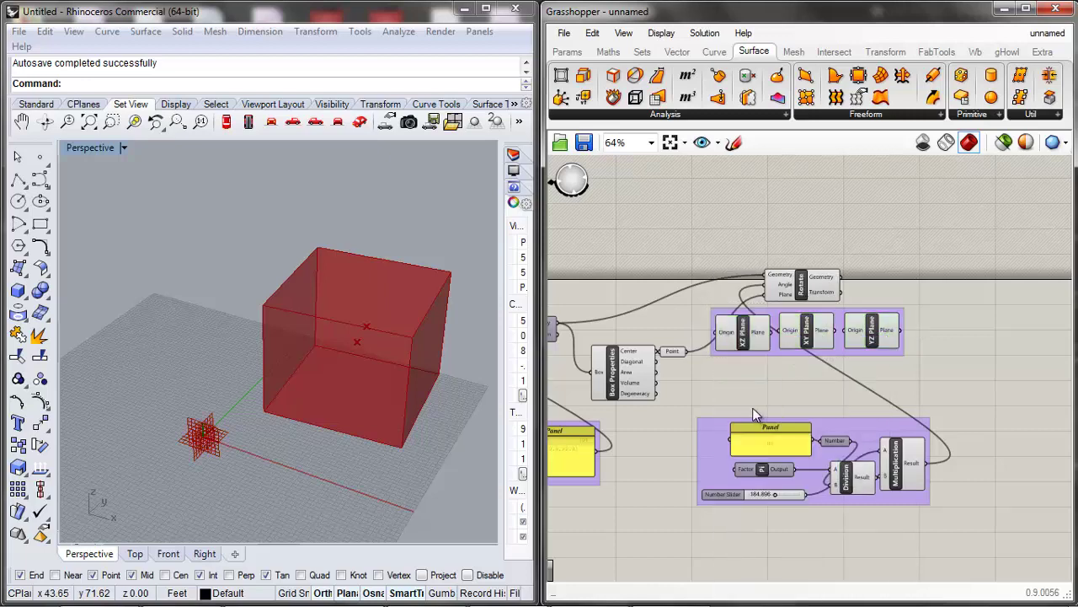
# Group the Box Properties component with its Point parameter.
pyautogui.moveTo(676, 393); pyautogui.dragTo(603, 321)
pyautogui.rightClick(670, 393)
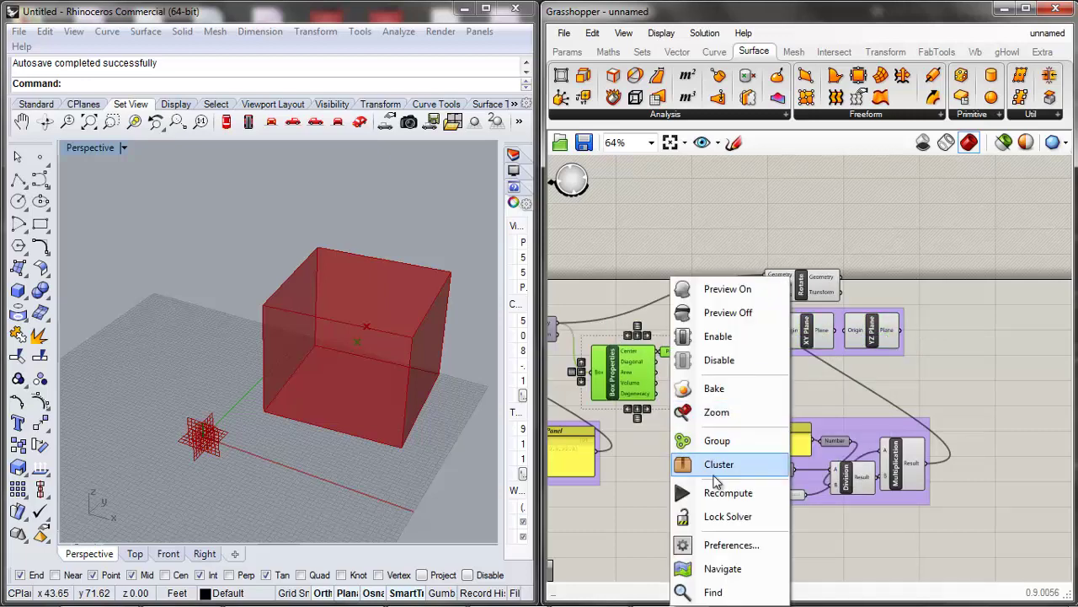
pyautogui.click(699, 438)
pyautogui.click(772, 391)
# Tidy the layout by placing the plane group above the angle group and shifting the Box Properties group and Rotate closer to it.
pyautogui.moveTo(785, 344); pyautogui.dragTo(810, 408)
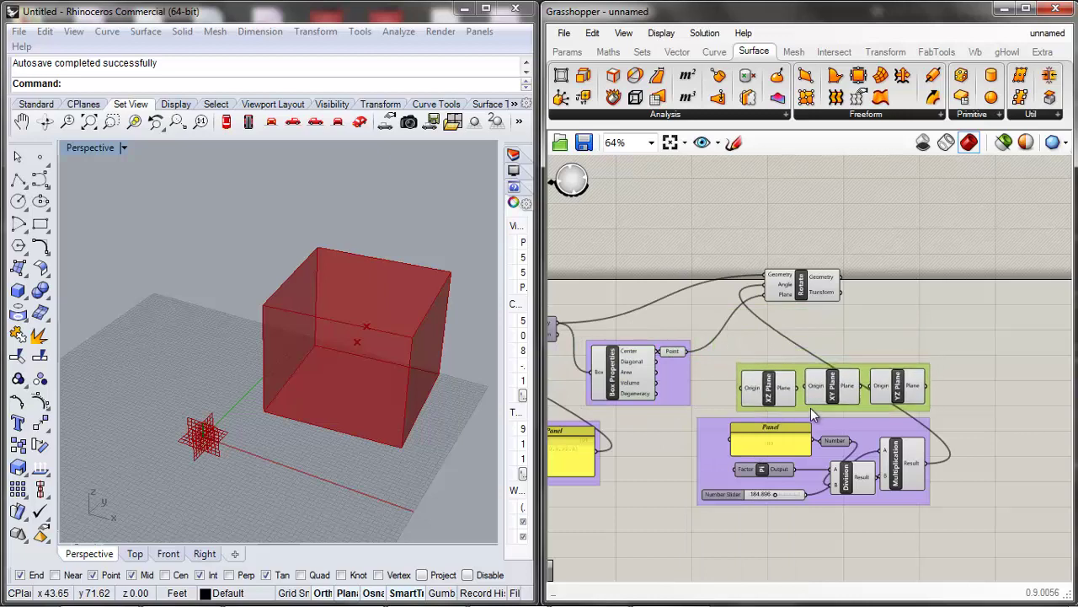
pyautogui.moveTo(671, 399); pyautogui.dragTo(705, 406)
pyautogui.moveTo(812, 285); pyautogui.dragTo(831, 315)
pyautogui.click(931, 341)
pyautogui.scroll(-3, 931, 342)
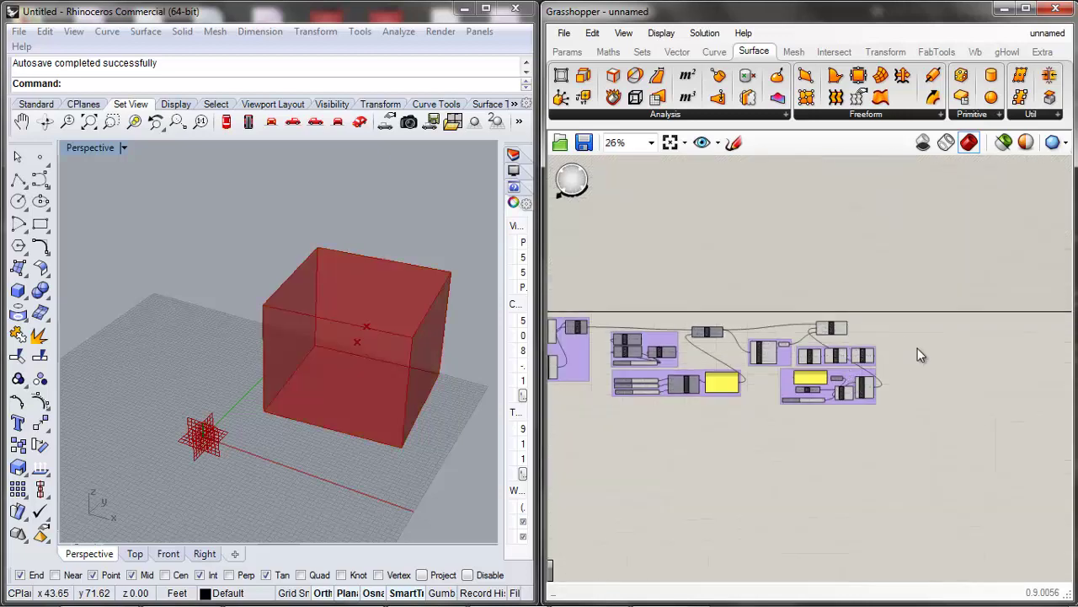
pyautogui.scroll(2, 914, 348)
pyautogui.scroll(-2, 909, 354)
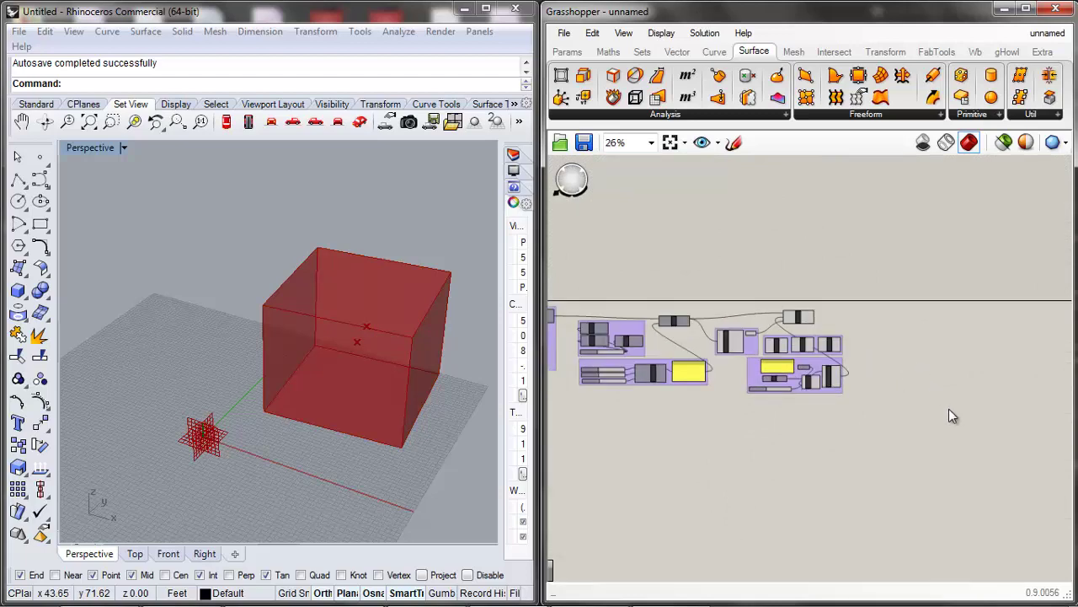
# Add a Mirror component to the canvas and place it level with Rotate, beyond the plane group.
pyautogui.scroll(4, 909, 396)
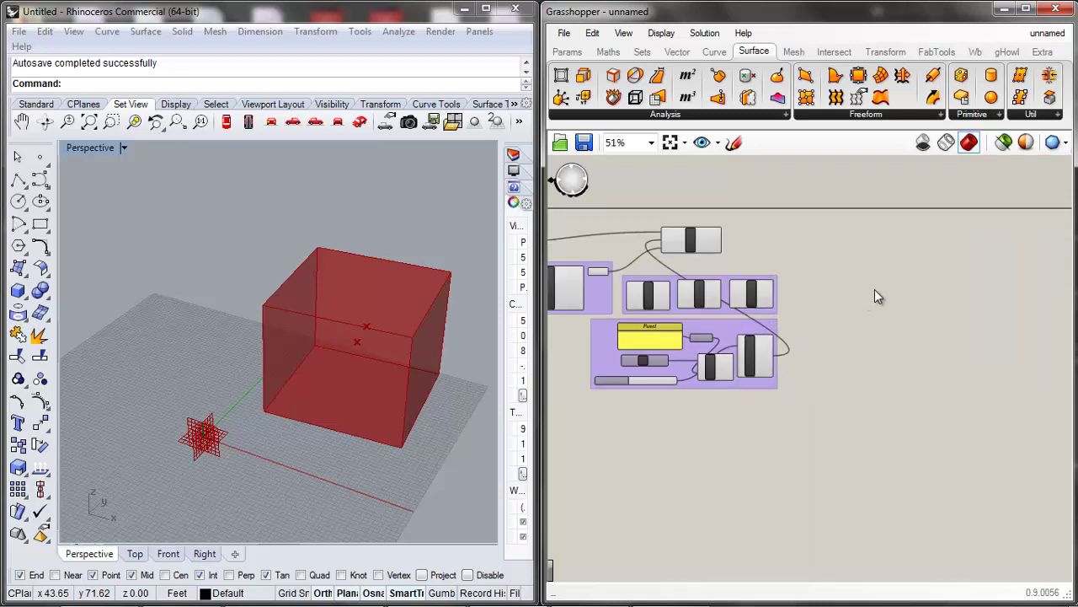
pyautogui.doubleClick(890, 289)
pyautogui.write('mir')
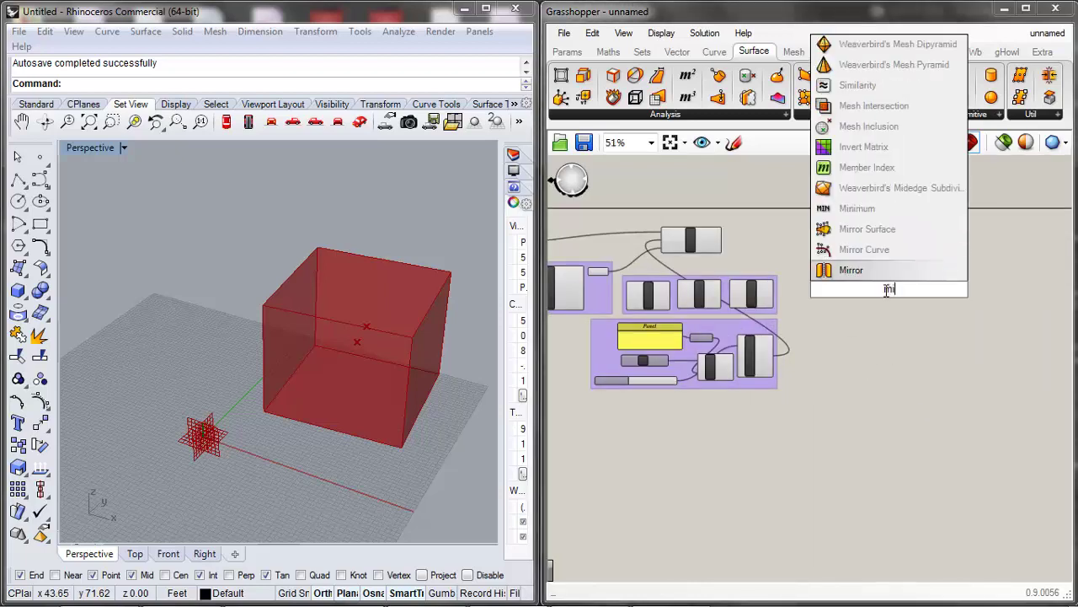
pyautogui.click(838, 270)
pyautogui.scroll(4, 889, 279)
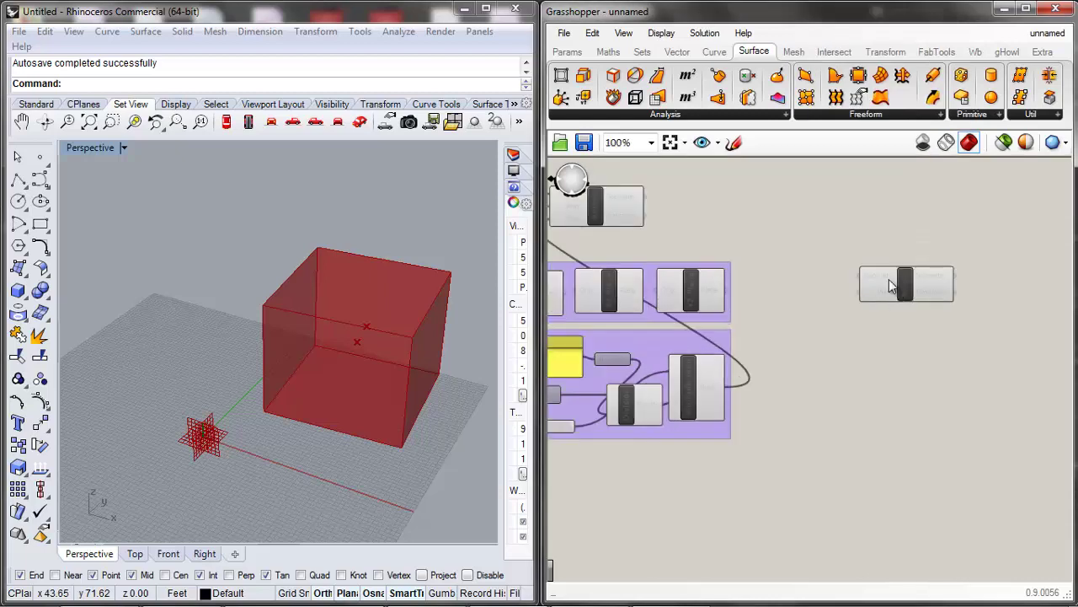
pyautogui.moveTo(898, 278); pyautogui.dragTo(861, 200)
pyautogui.scroll(-3, 861, 201)
pyautogui.scroll(3, 636, 261)
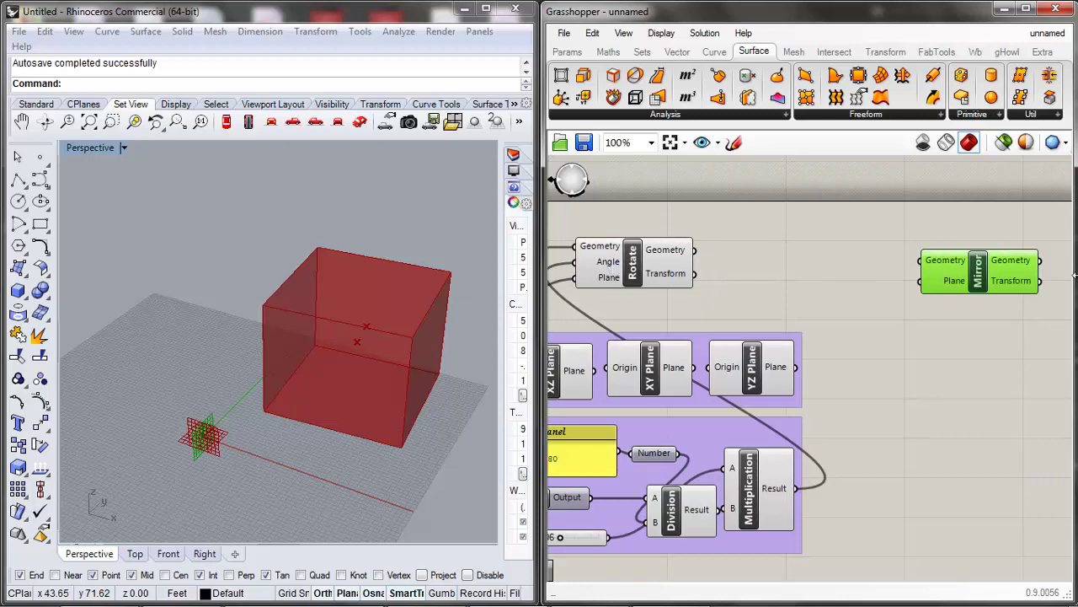
pyautogui.moveTo(973, 268); pyautogui.dragTo(971, 262)
pyautogui.click(807, 295)
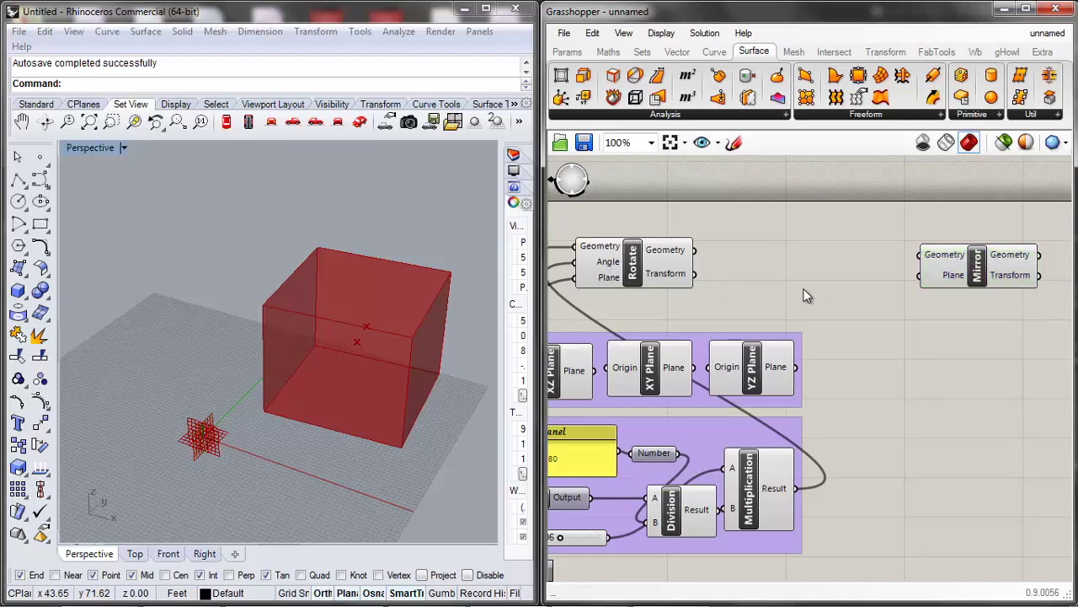
pyautogui.click(982, 272)
pyautogui.click(891, 300)
# Connect Rotate's Geometry output to Mirror's Geometry input and check the mirrored box.
pyautogui.moveTo(695, 250); pyautogui.dragTo(920, 255)
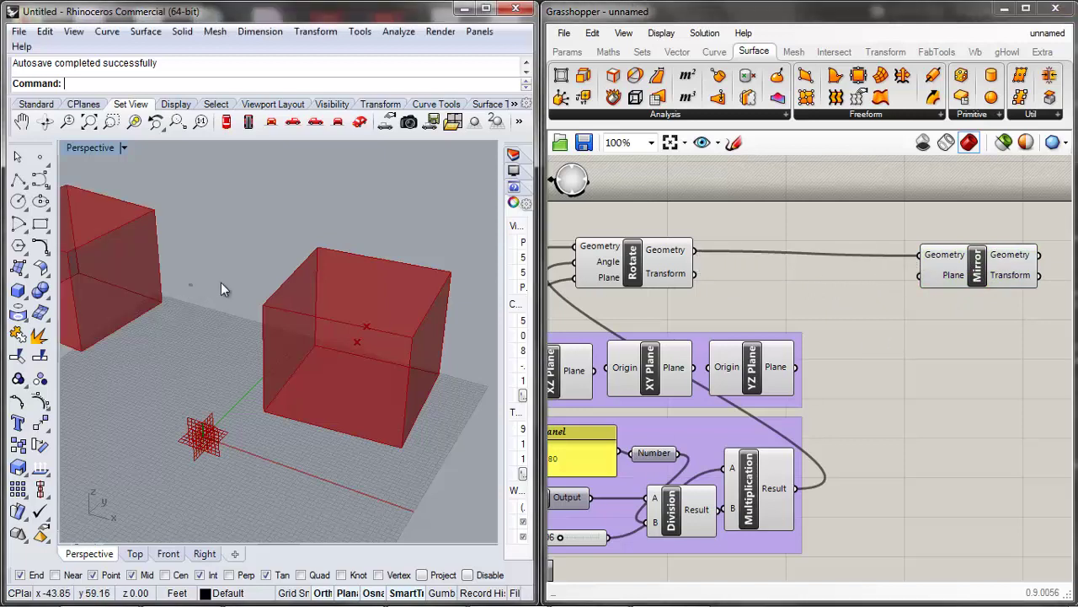
pyautogui.scroll(-3, 351, 316)
pyautogui.scroll(5, 264, 433)
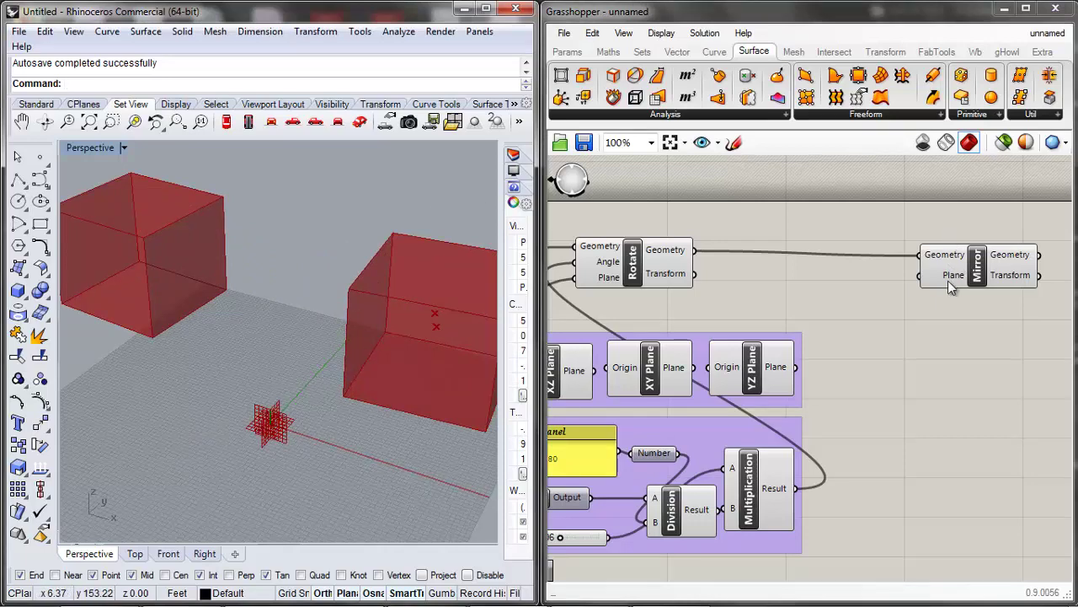
pyautogui.moveTo(951, 255); pyautogui.dragTo(942, 253)
pyautogui.scroll(-2, 926, 296)
pyautogui.click(927, 297)
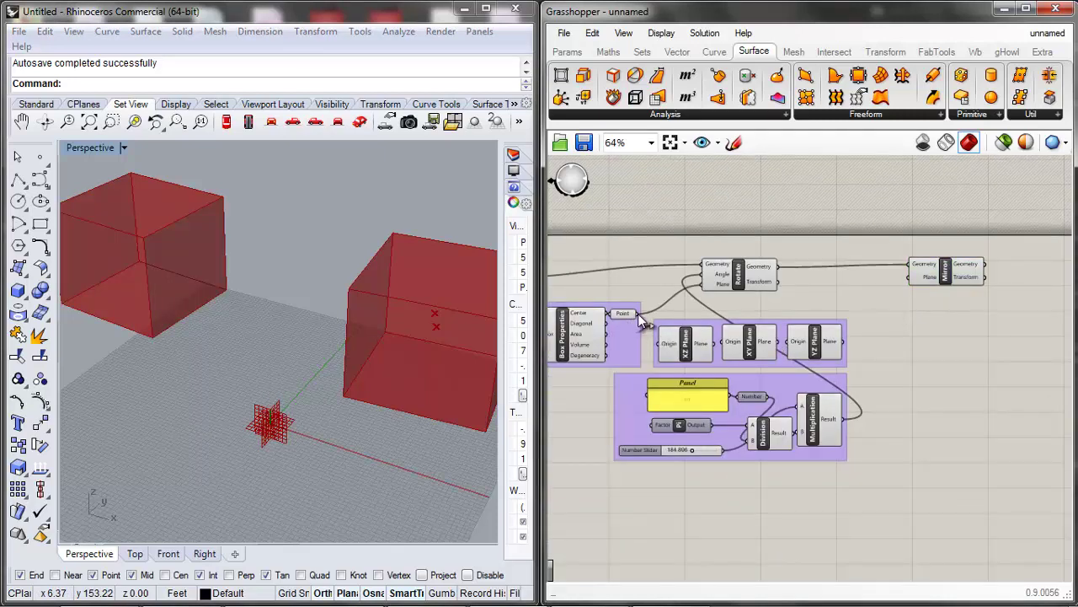
# Try the box center Point as Mirror's plane with the angle slider at 173.846, and undo the slider change.
pyautogui.moveTo(637, 314); pyautogui.dragTo(912, 289)
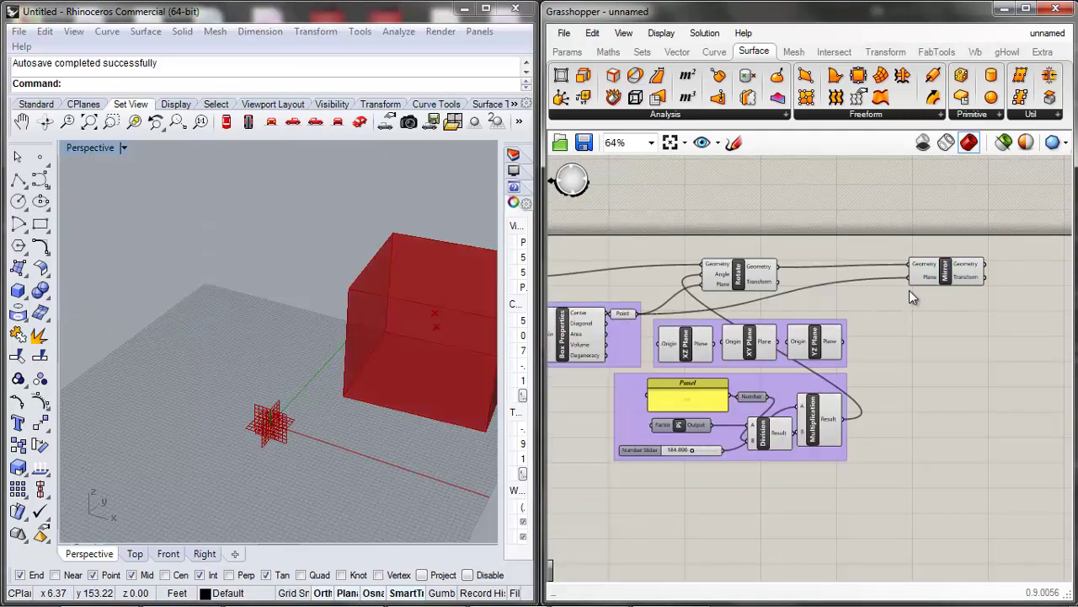
pyautogui.moveTo(694, 449)
pyautogui.mouseDown()
pyautogui.moveTo(704, 447)
pyautogui.moveTo(690, 449)
pyautogui.mouseUp()
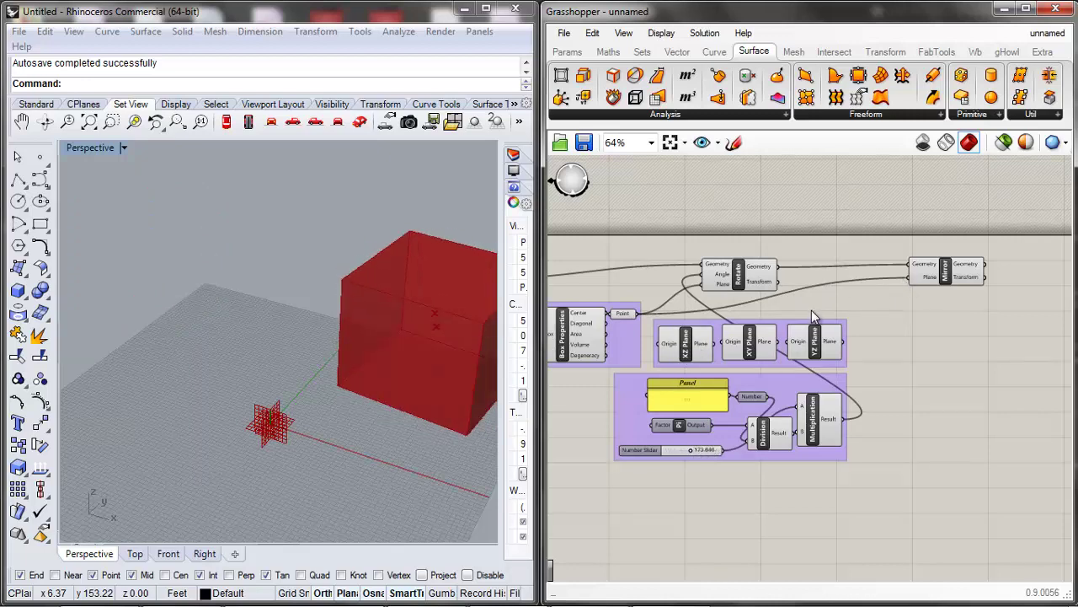
pyautogui.hotkey('ctrl', 'z')
# Test Mirror's Plane input with the YZ Plane and XY Plane in turn, and inspect the mirrored box.
pyautogui.moveTo(844, 341); pyautogui.dragTo(911, 276)
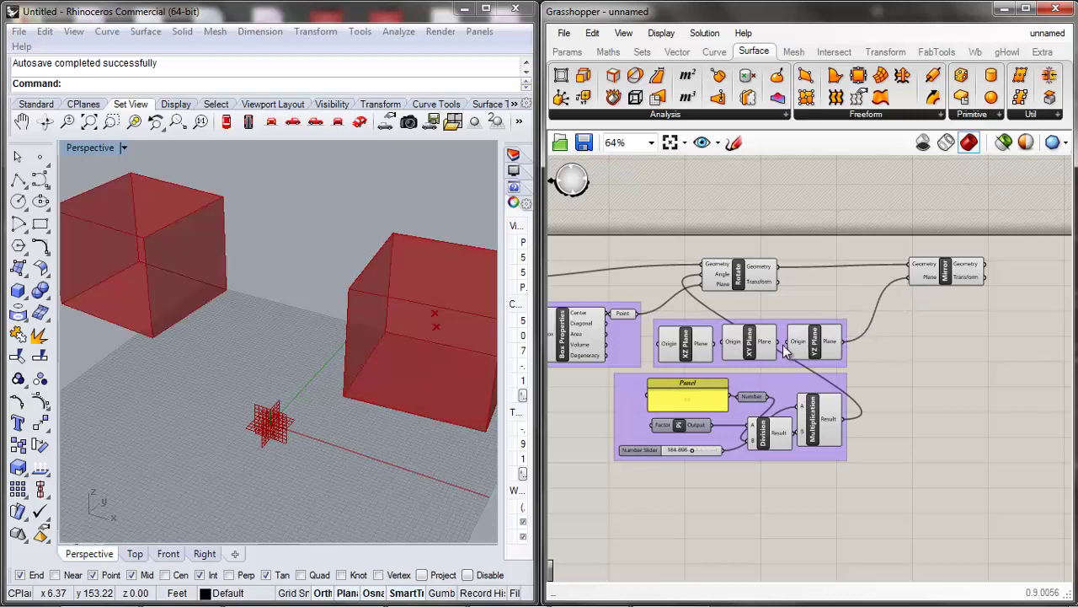
pyautogui.moveTo(777, 341); pyautogui.dragTo(903, 280)
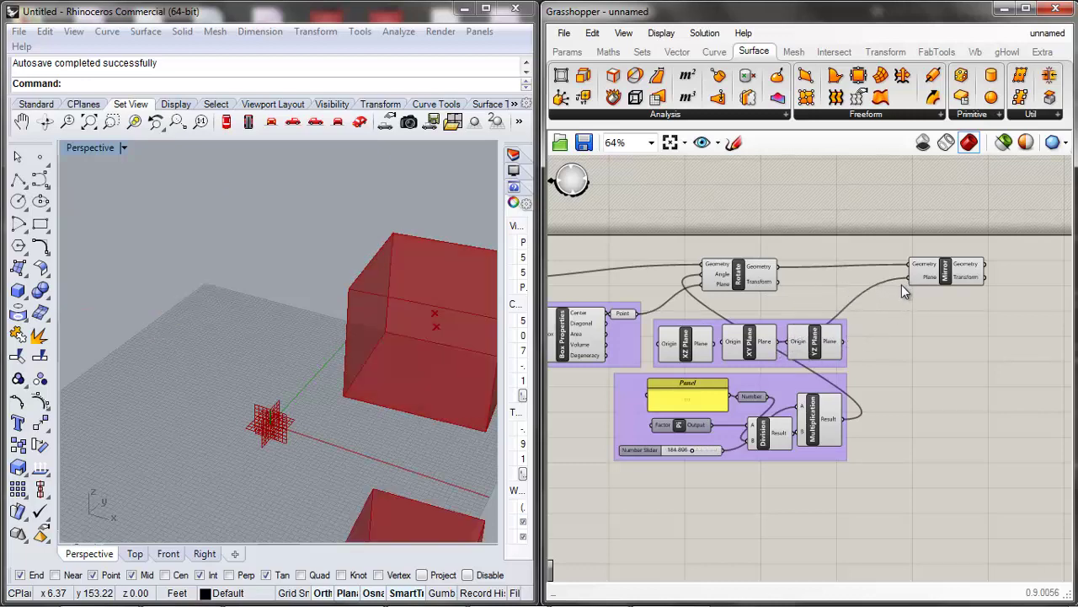
pyautogui.click(247, 360)
pyautogui.scroll(-9, 261, 364)
pyautogui.scroll(7, 315, 367)
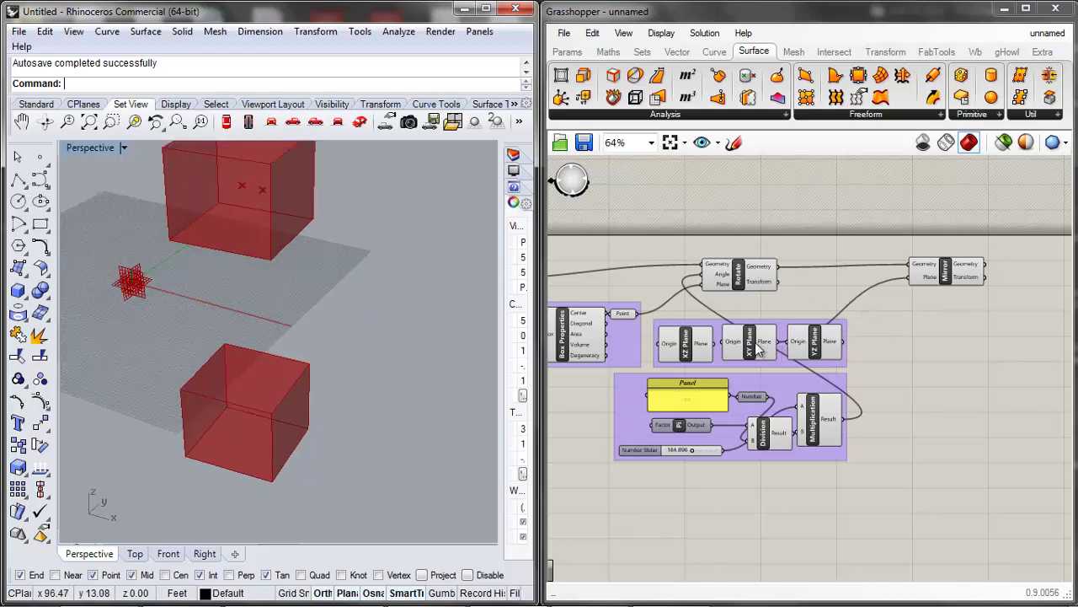
# Connect the XZ Plane to Mirror's Plane input and inspect the mirrored box.
pyautogui.moveTo(714, 342); pyautogui.dragTo(912, 281)
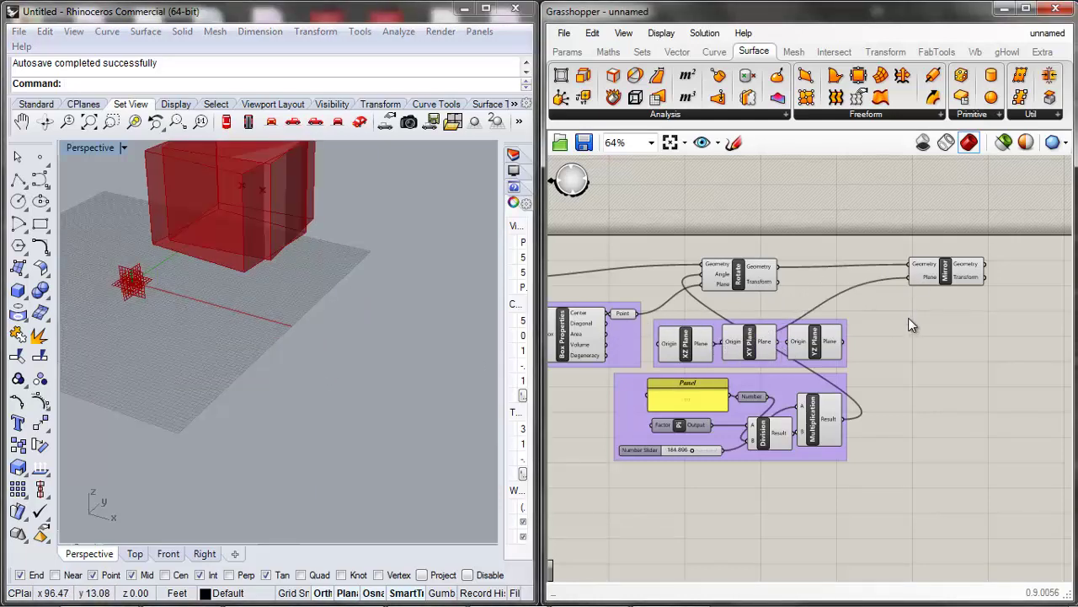
pyautogui.scroll(-3, 864, 337)
pyautogui.click(289, 287)
pyautogui.scroll(3, 286, 288)
pyautogui.scroll(3, 285, 289)
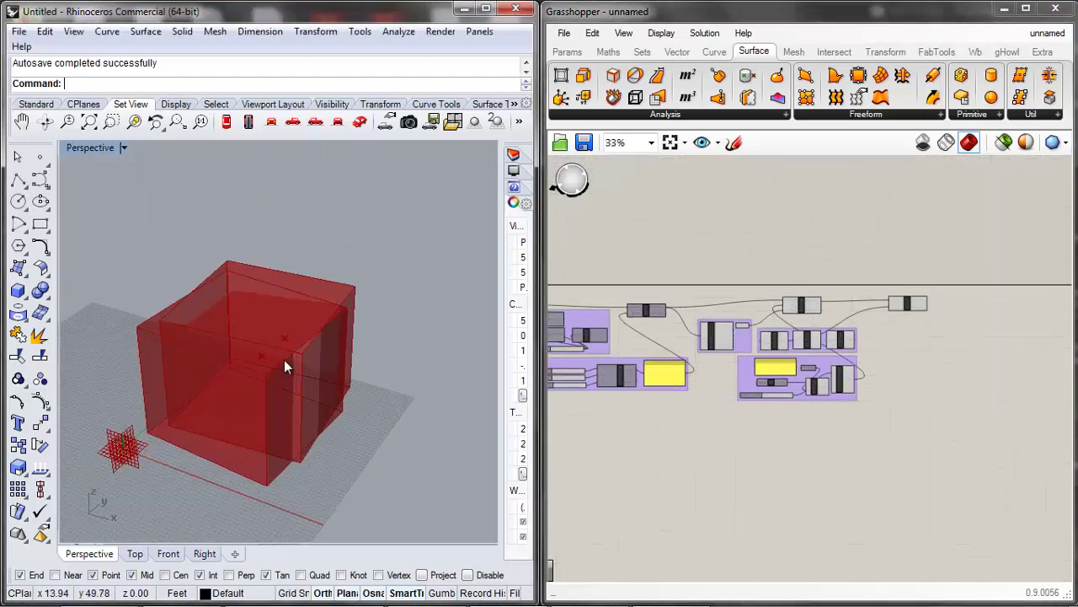
# Set the rotation angle slider to 201.024.
pyautogui.click(779, 404)
pyautogui.scroll(5, 777, 395)
pyautogui.scroll(4, 777, 395)
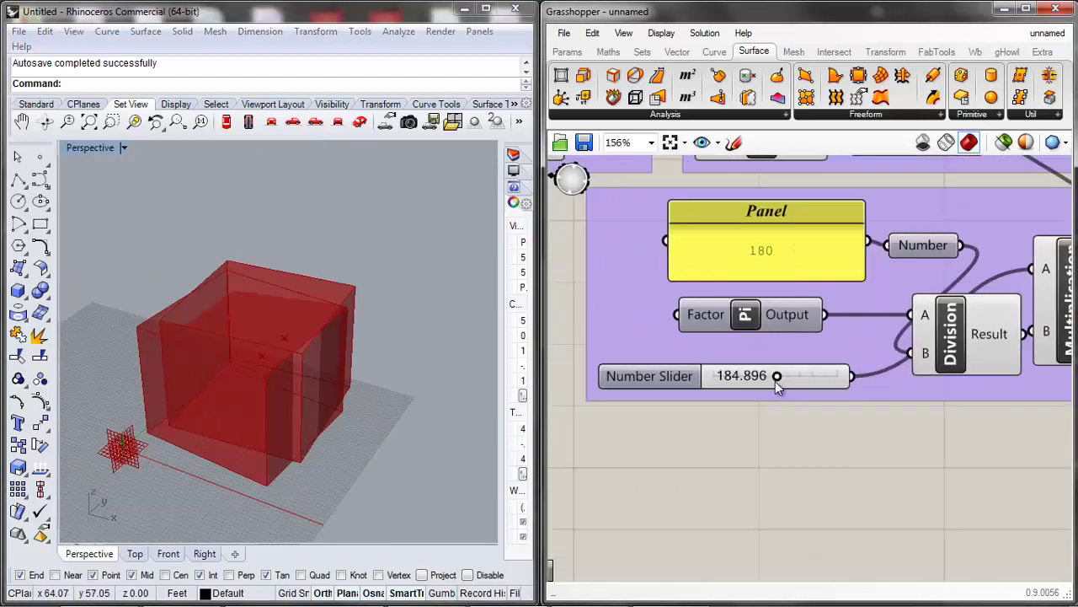
pyautogui.moveTo(777, 379)
pyautogui.mouseDown()
pyautogui.moveTo(759, 377)
pyautogui.moveTo(797, 376)
pyautogui.mouseUp()
pyautogui.scroll(-5, 733, 469)
pyautogui.scroll(1, 782, 473)
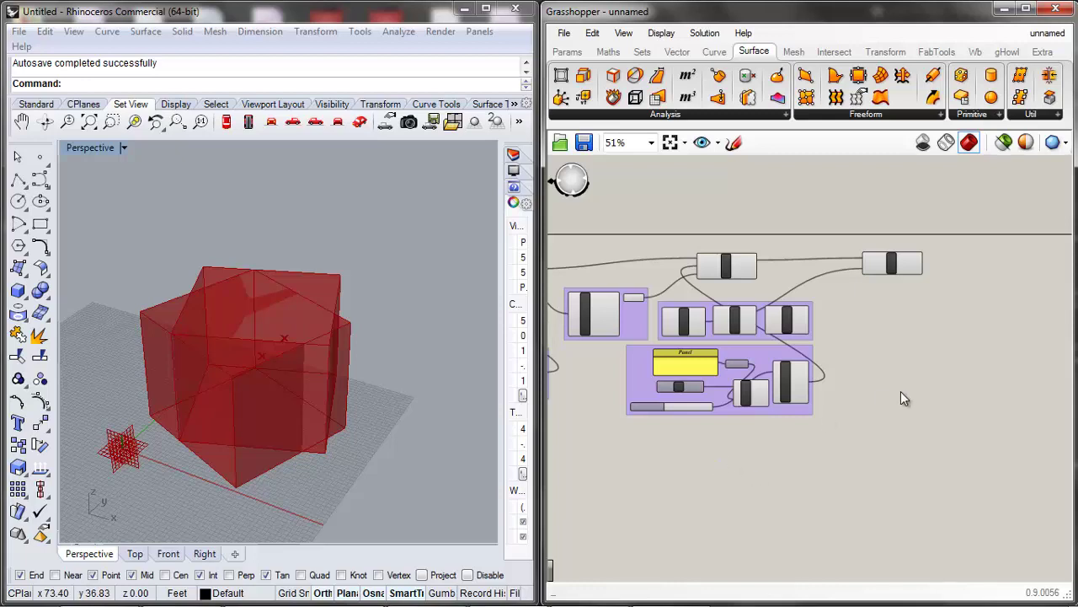
# Duplicate the Vector XYZ group with its three sliders and panel, and place the copy beyond the angle group.
pyautogui.scroll(-3, 901, 391)
pyautogui.scroll(5, 661, 386)
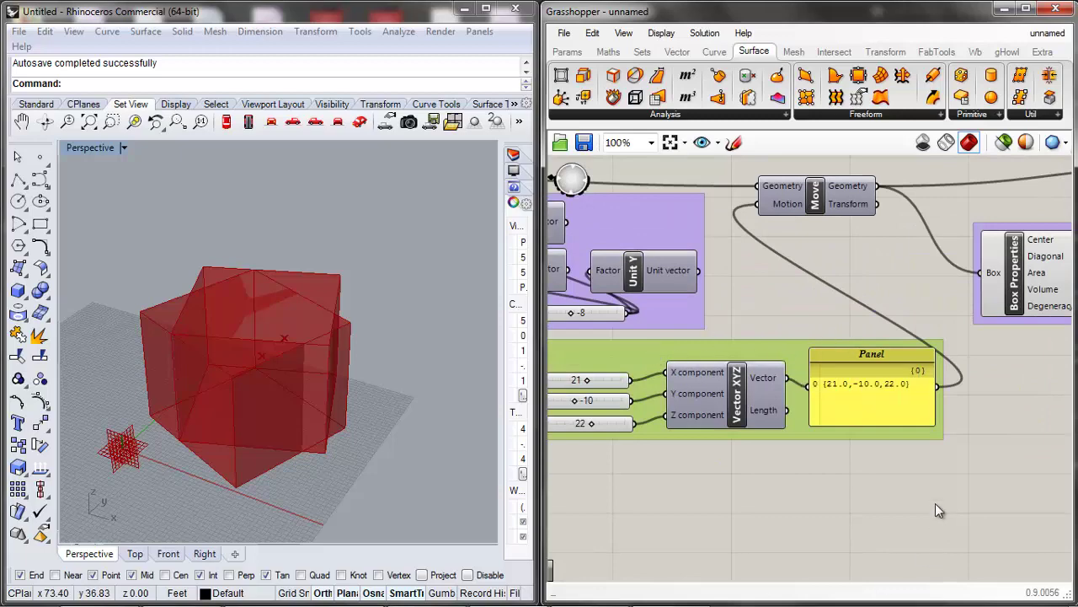
pyautogui.moveTo(935, 504); pyautogui.dragTo(616, 365)
pyautogui.scroll(-2, 725, 399)
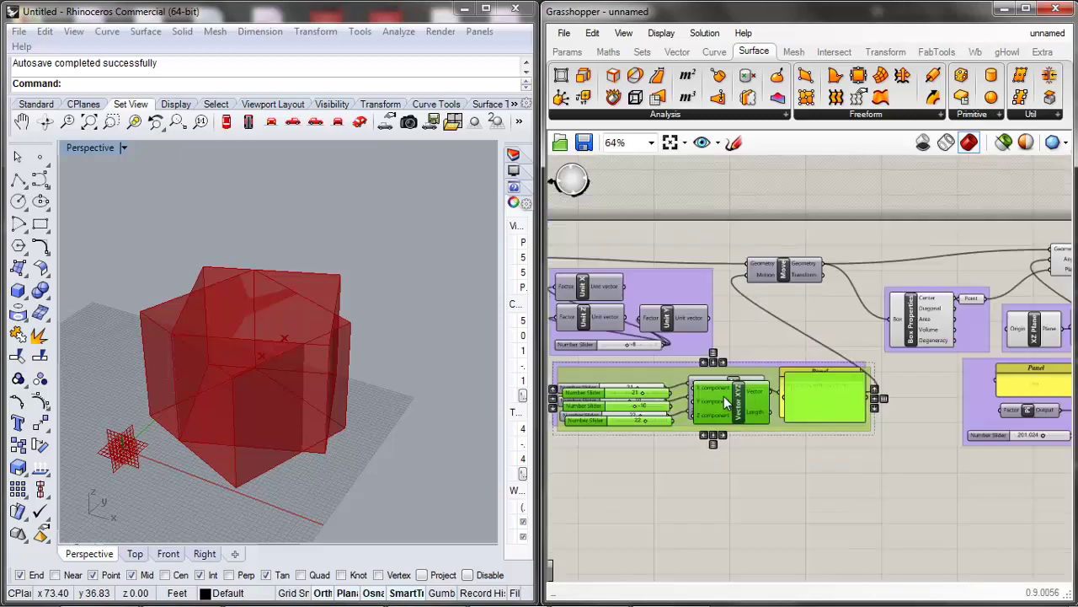
pyautogui.scroll(-2, 724, 398)
pyautogui.moveTo(743, 412); pyautogui.dragTo(963, 405)
pyautogui.scroll(-3, 755, 456)
pyautogui.scroll(2, 948, 448)
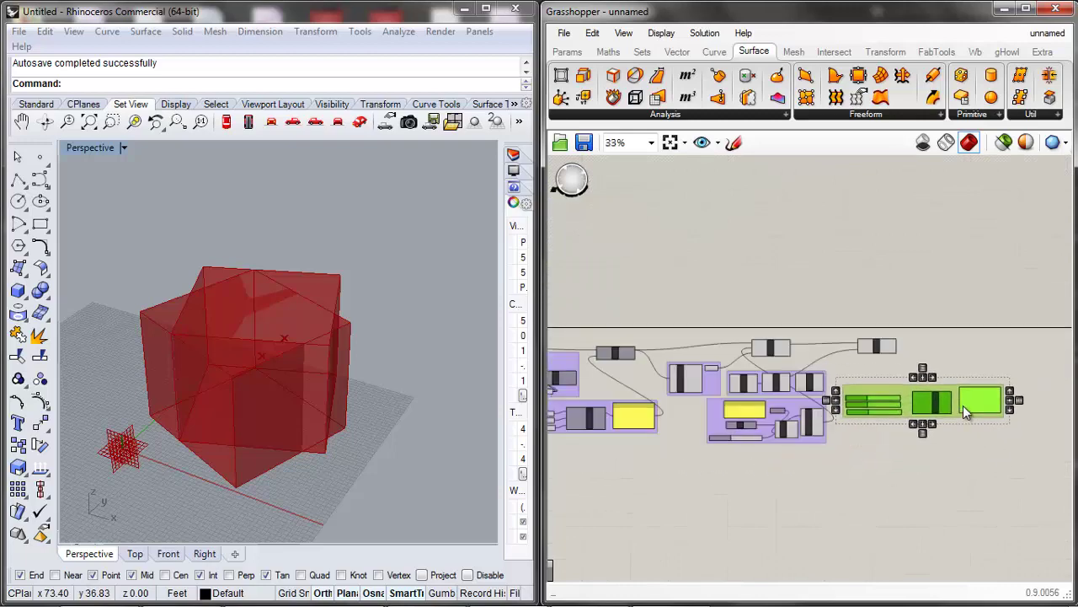
# Move Mirror farther from Rotate so it sits above the copied Vector XYZ group.
pyautogui.scroll(2, 969, 401)
pyautogui.click(983, 414)
pyautogui.moveTo(796, 297); pyautogui.dragTo(978, 303)
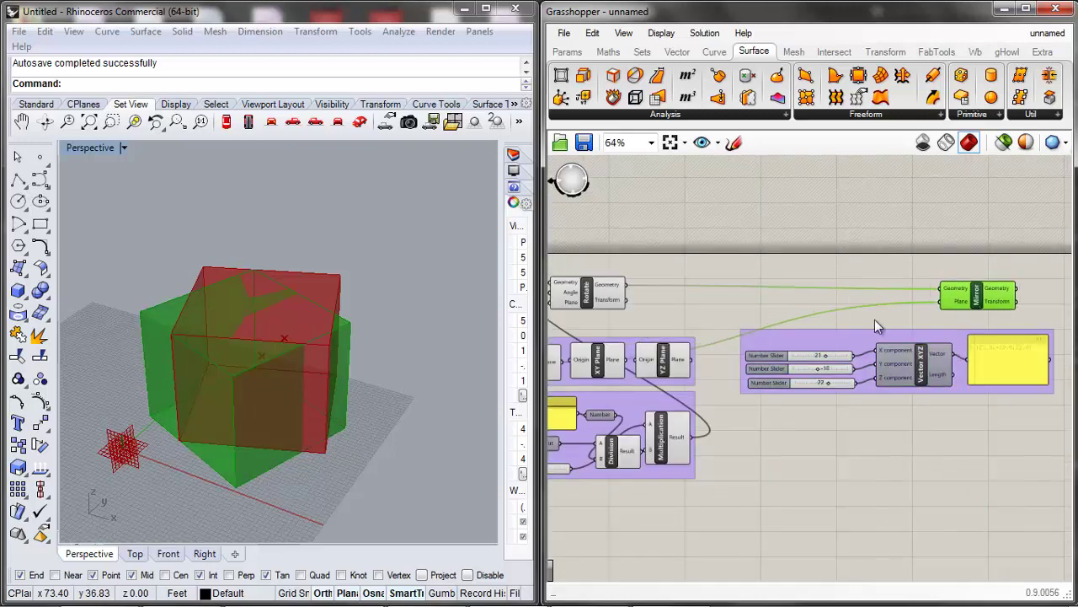
pyautogui.moveTo(875, 319); pyautogui.dragTo(769, 321, button='right')
pyautogui.scroll(1, 788, 384)
# Connect the copied vector's panel to Mirror's Plane input in place of the XZ Plane.
pyautogui.click(922, 369)
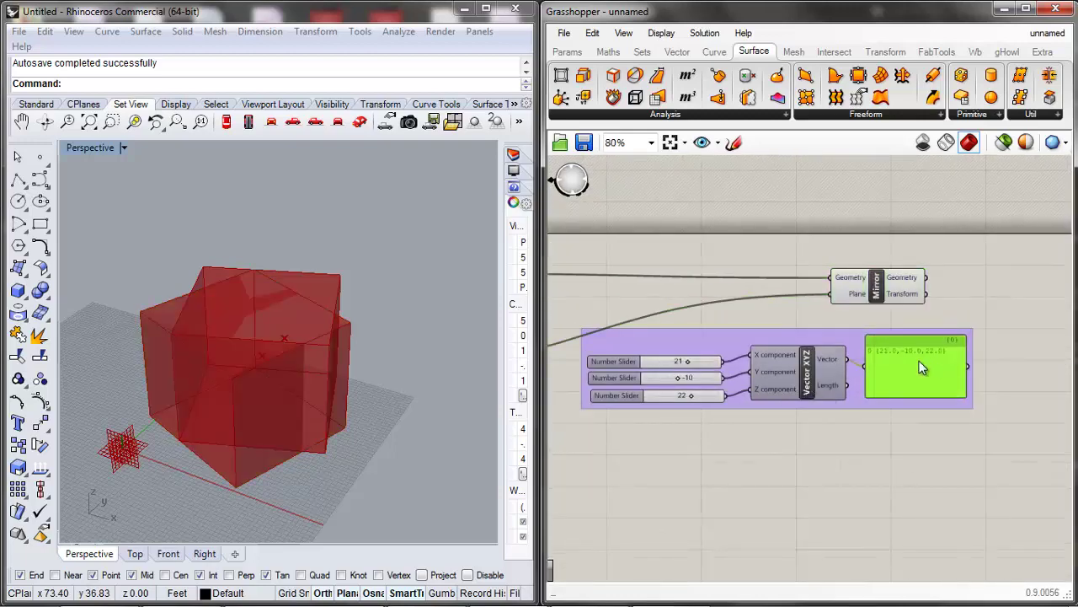
pyautogui.moveTo(970, 367); pyautogui.dragTo(832, 293)
pyautogui.click(645, 324)
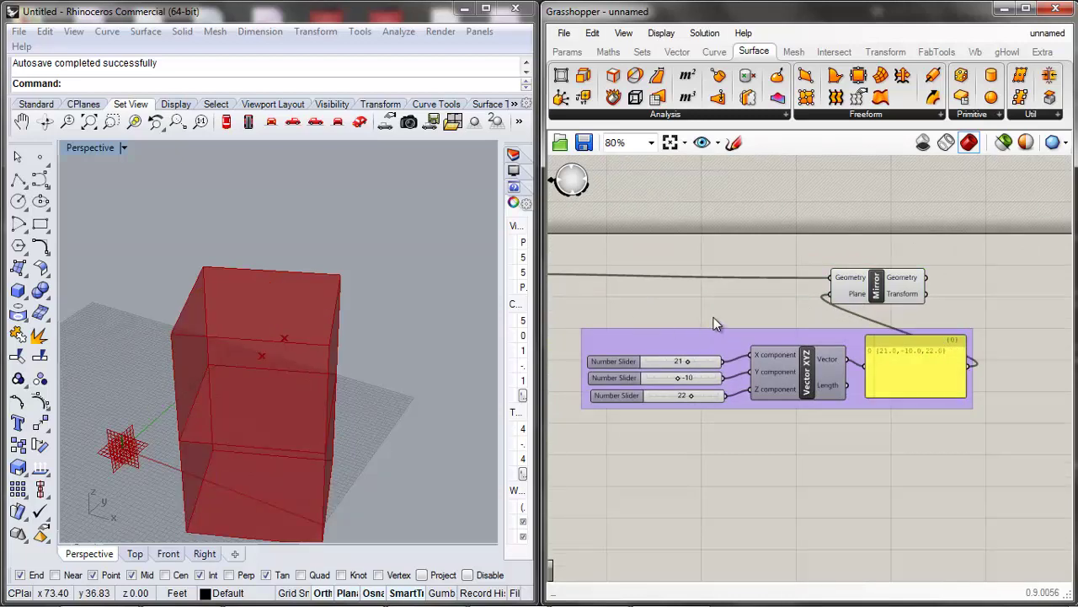
# Set the copied vector's X, Y and Z sliders to 2, -7 and 10 and check the mirrored box.
pyautogui.moveTo(689, 396); pyautogui.dragTo(629, 360)
pyautogui.click(695, 381)
pyautogui.click(780, 354)
pyautogui.scroll(3, 780, 354)
pyautogui.click(842, 283)
pyautogui.scroll(-3, 839, 303)
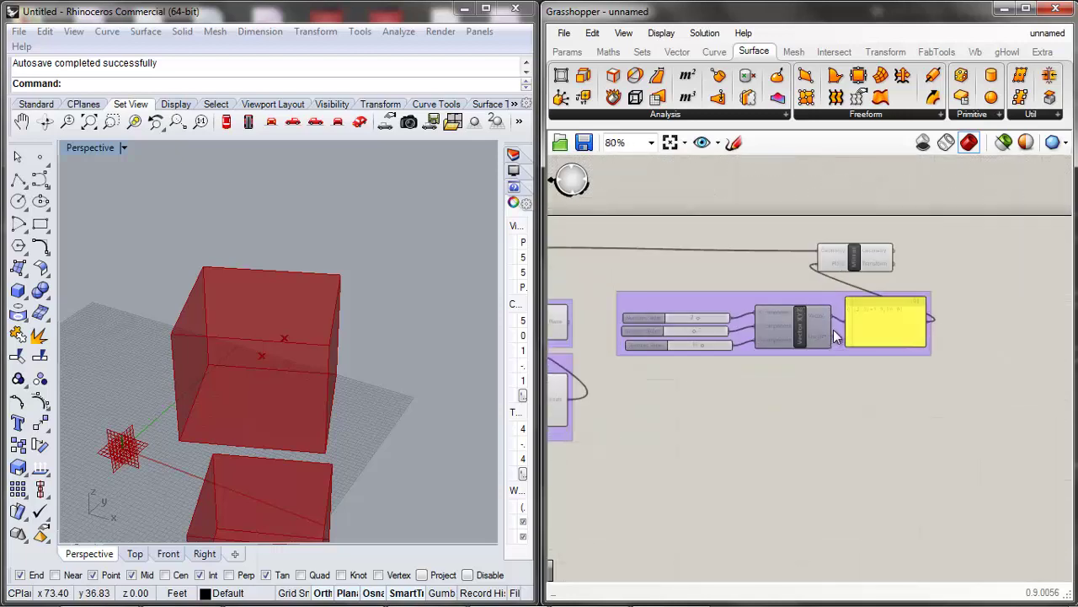
pyautogui.scroll(-4, 834, 413)
pyautogui.scroll(2, 859, 426)
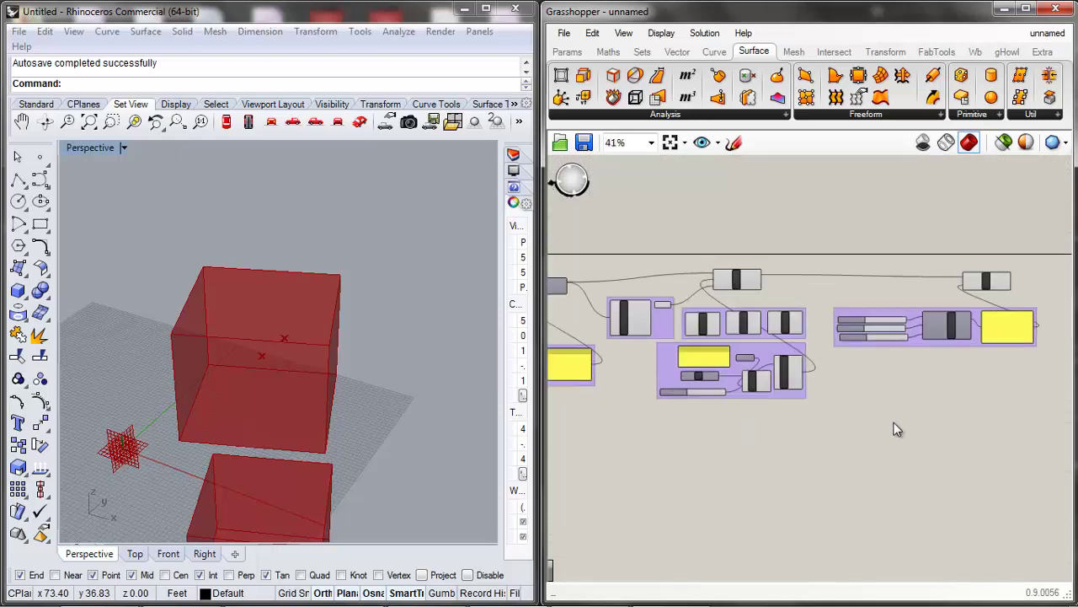
pyautogui.moveTo(306, 361); pyautogui.dragTo(311, 403, button='right')
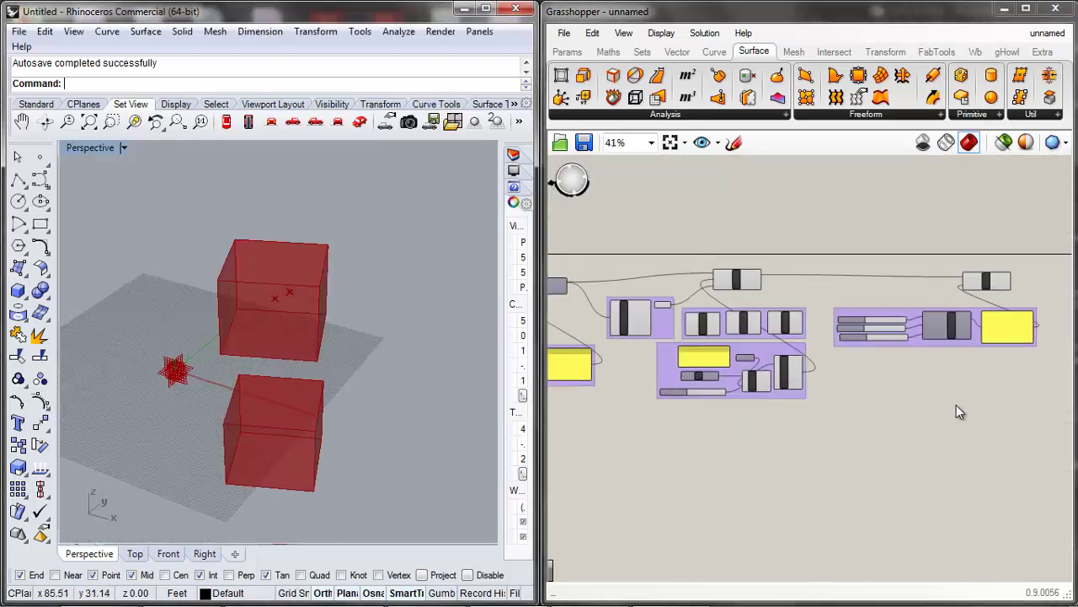
# Delete the copied Vector XYZ component with its three sliders and panel.
pyautogui.scroll(-4, 957, 408)
pyautogui.scroll(7, 914, 358)
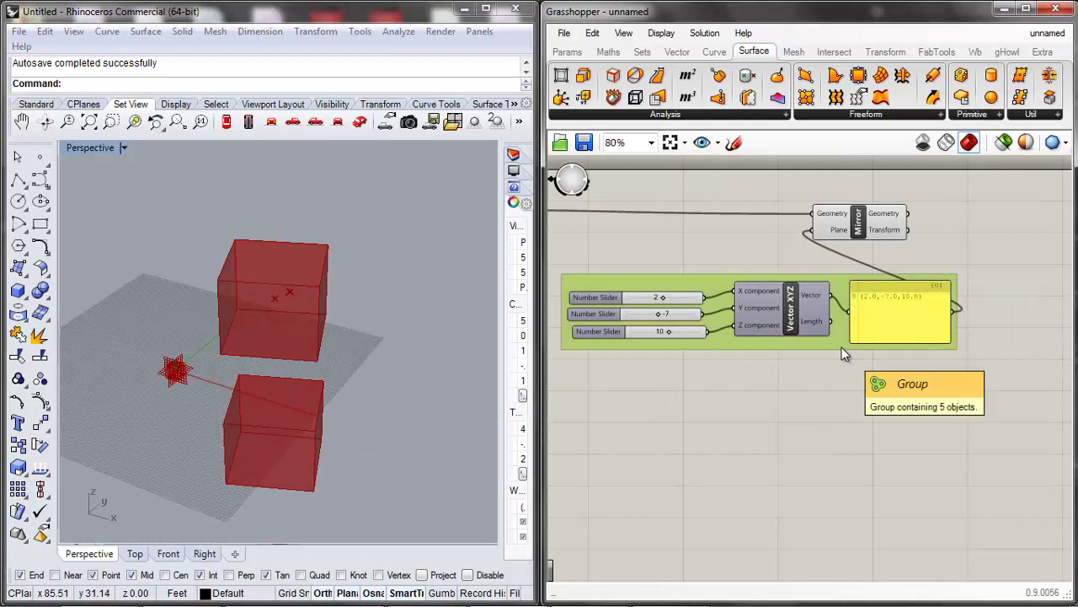
pyautogui.moveTo(930, 396); pyautogui.dragTo(560, 271)
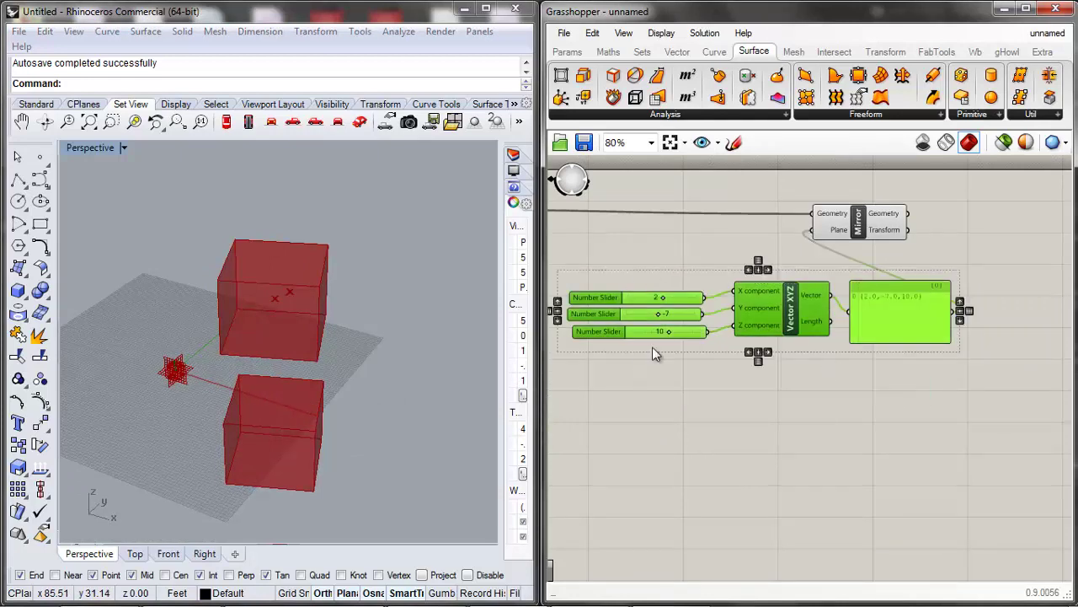
pyautogui.press('Delete')
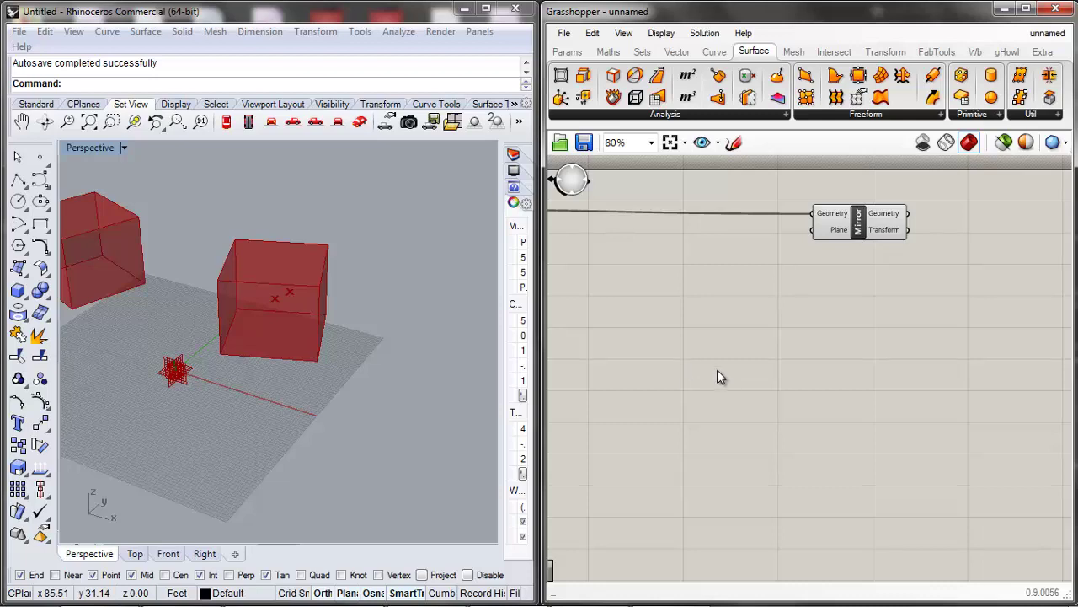
# Duplicate the two Construct Point components with their six sliders from the Box 2Pt group and place the copies below Mirror.
pyautogui.scroll(-5, 741, 371)
pyautogui.scroll(1, 687, 362)
pyautogui.scroll(-2, 794, 397)
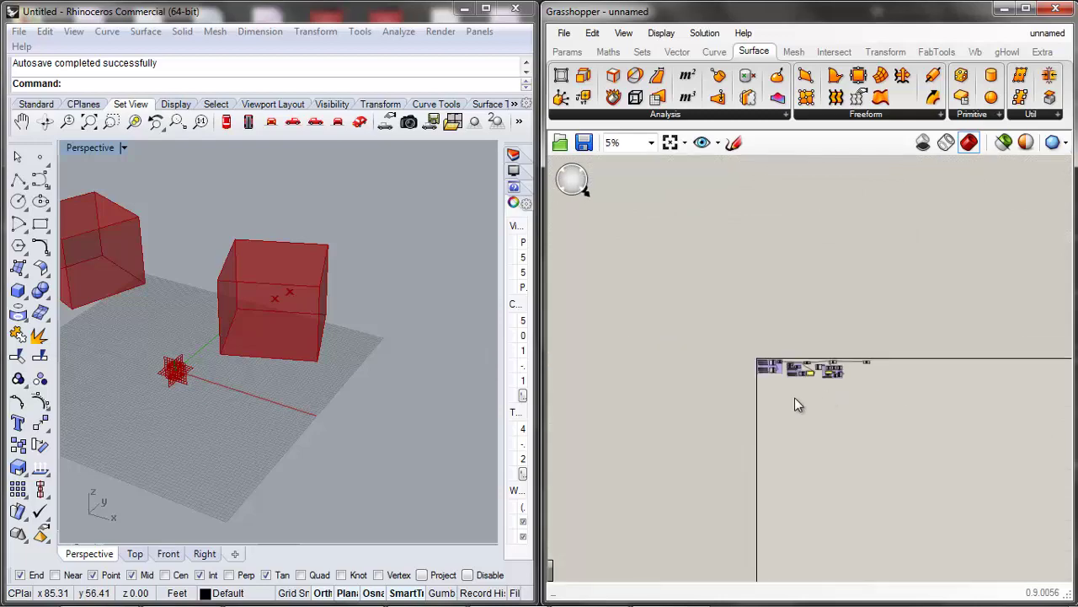
pyautogui.scroll(5, 792, 392)
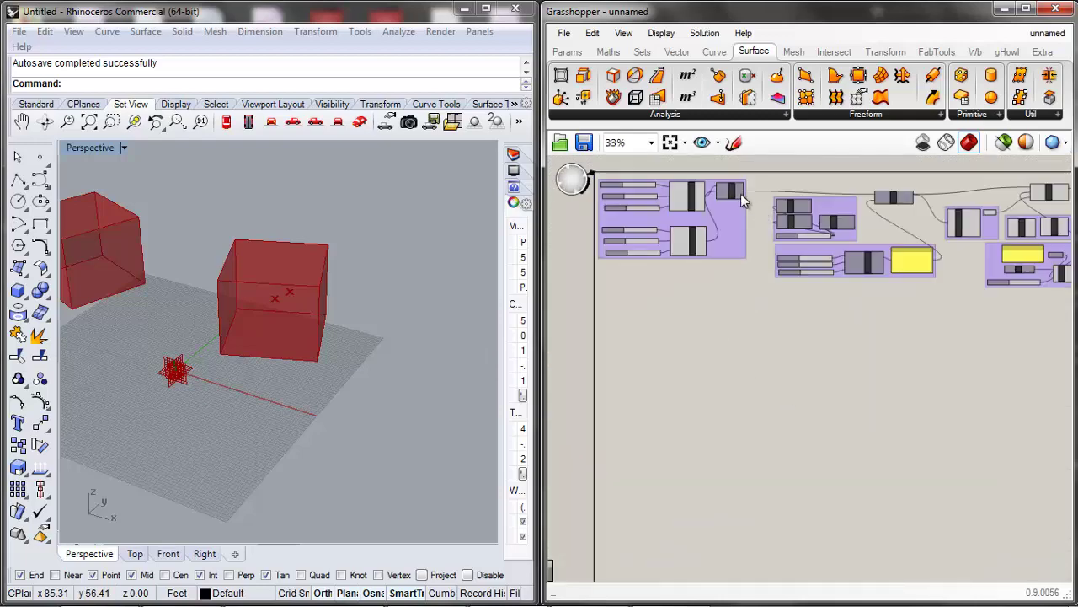
pyautogui.click(729, 191)
pyautogui.scroll(5, 732, 205)
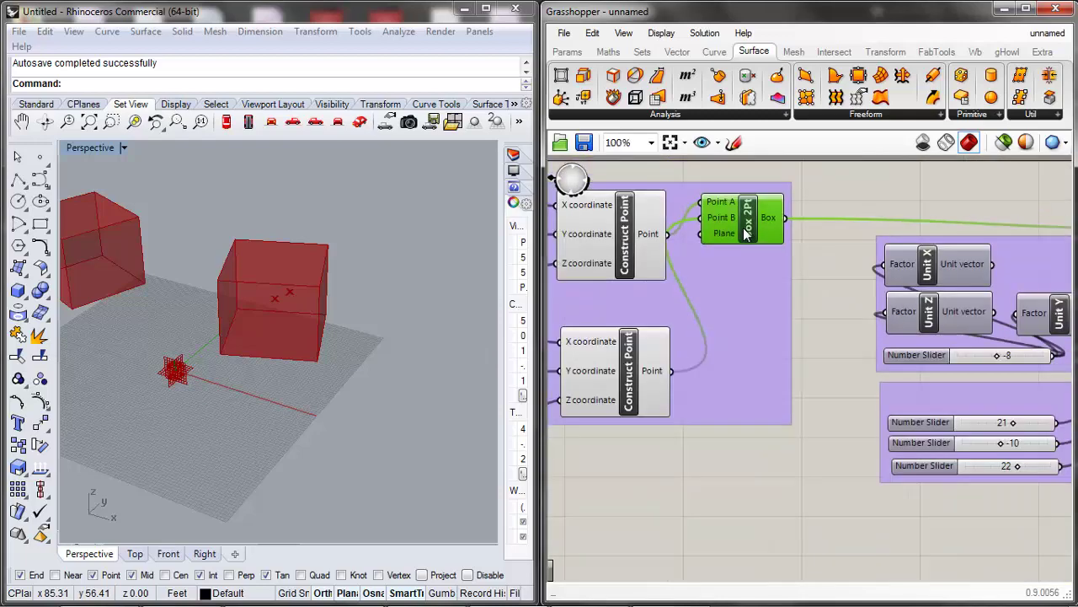
pyautogui.scroll(-4, 744, 234)
pyautogui.click(691, 235)
pyautogui.scroll(3, 686, 230)
pyautogui.moveTo(719, 178); pyautogui.dragTo(777, 396)
pyautogui.keyDown('ctrl'); pyautogui.click(784, 335); pyautogui.keyUp('ctrl')
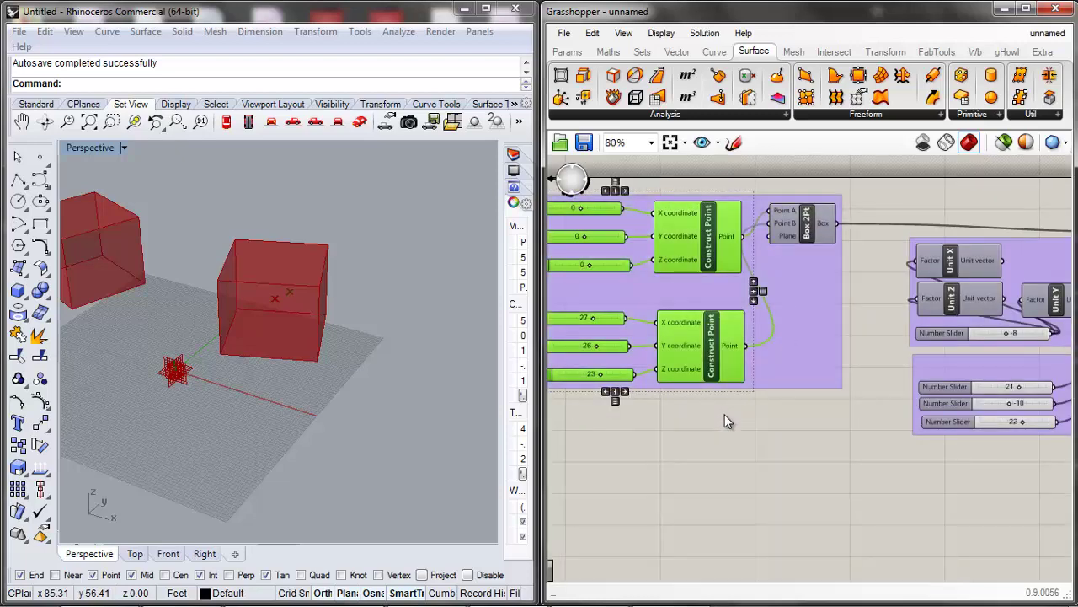
pyautogui.hotkey('ctrl', 'c')
pyautogui.hotkey('ctrl', 'v')
pyautogui.moveTo(720, 360); pyautogui.dragTo(841, 525)
pyautogui.scroll(-6, 682, 374)
pyautogui.scroll(6, 748, 438)
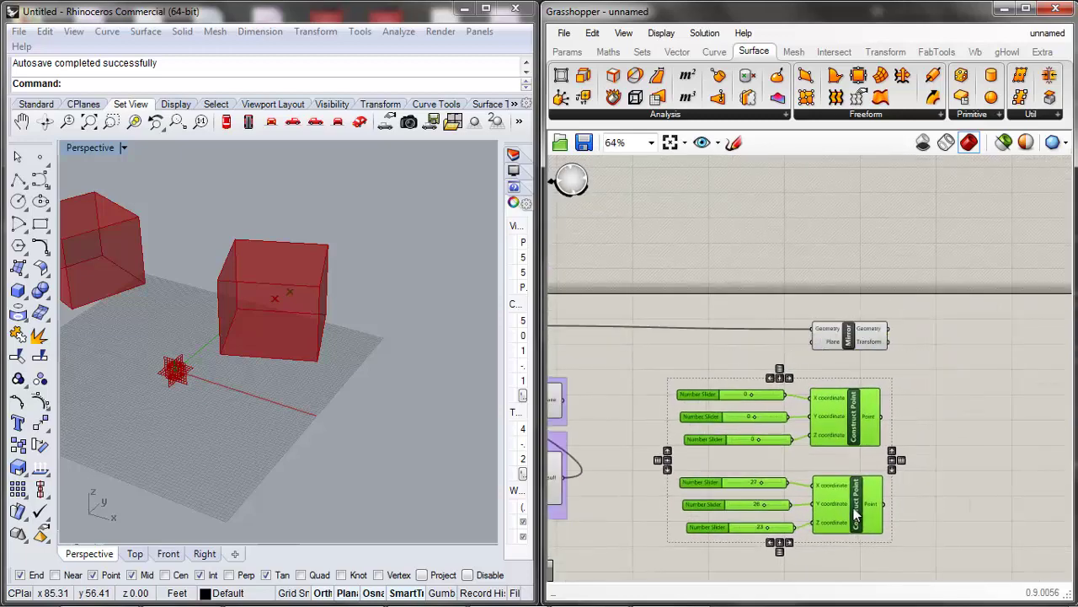
pyautogui.click(984, 422)
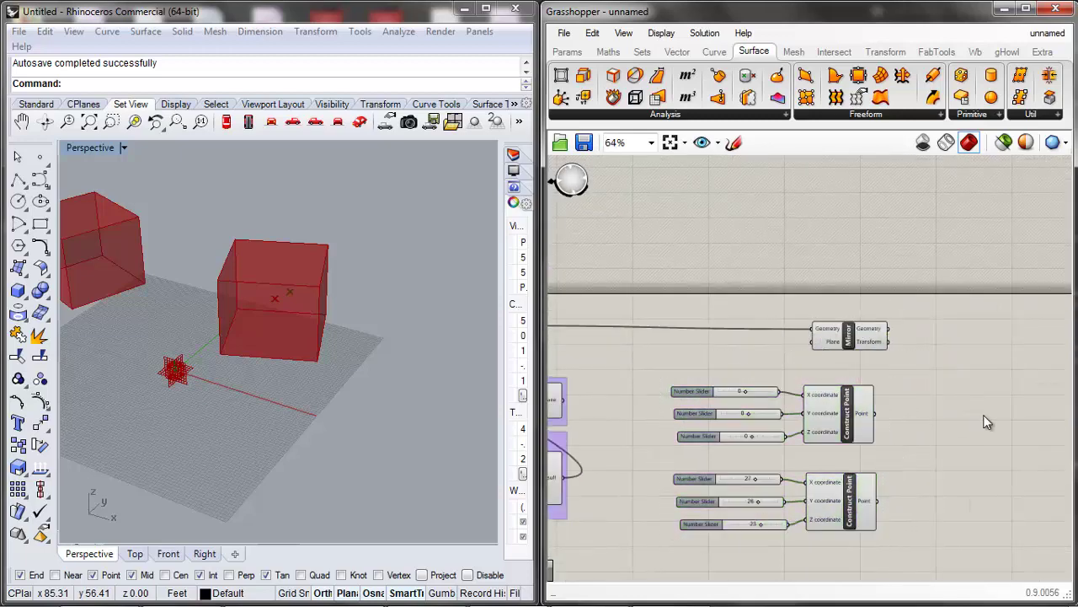
# Add a Line component and connect the two copied Construct Point outputs to its Start Point and End Point.
pyautogui.doubleClick(948, 459)
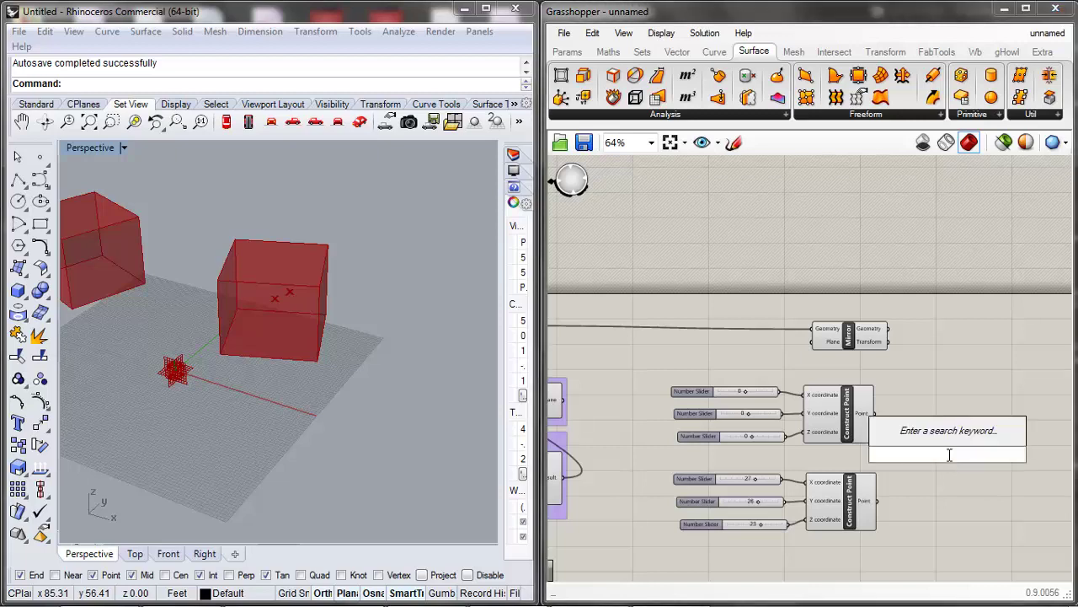
pyautogui.write('line')
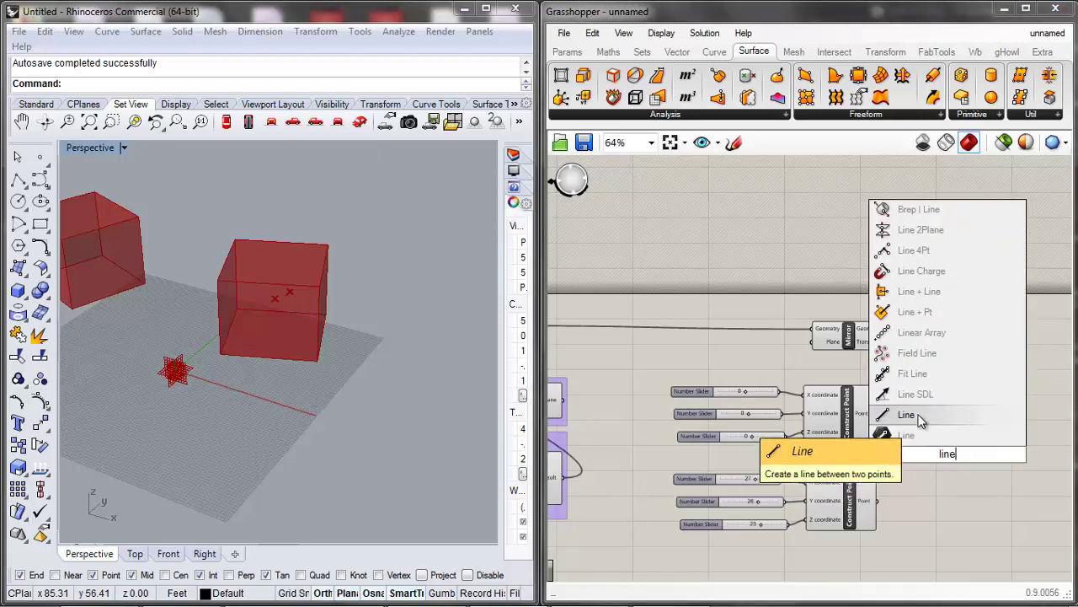
pyautogui.click(907, 415)
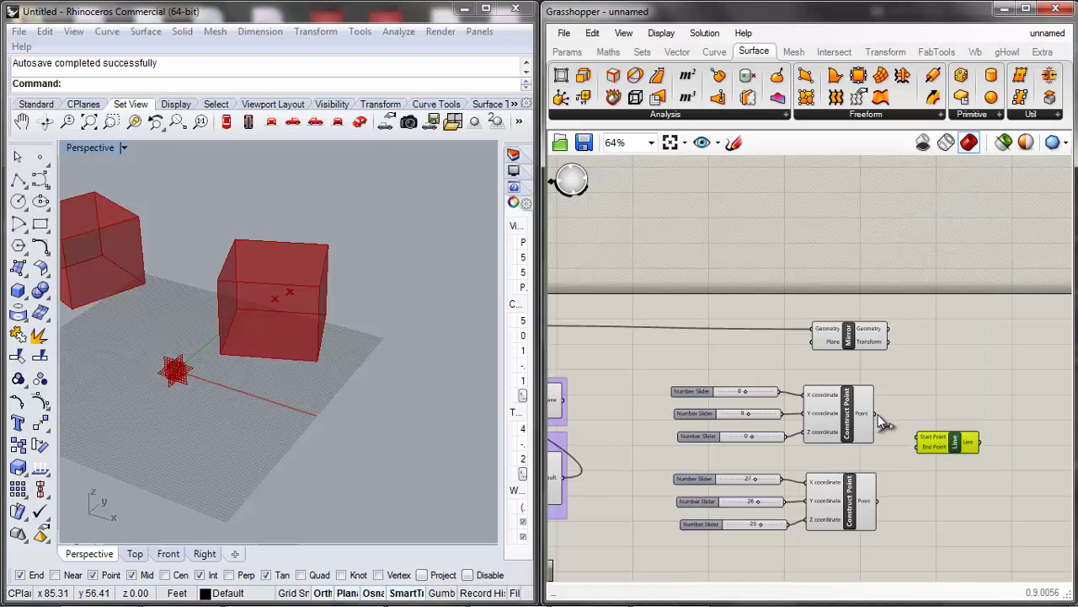
pyautogui.moveTo(878, 414); pyautogui.dragTo(918, 446)
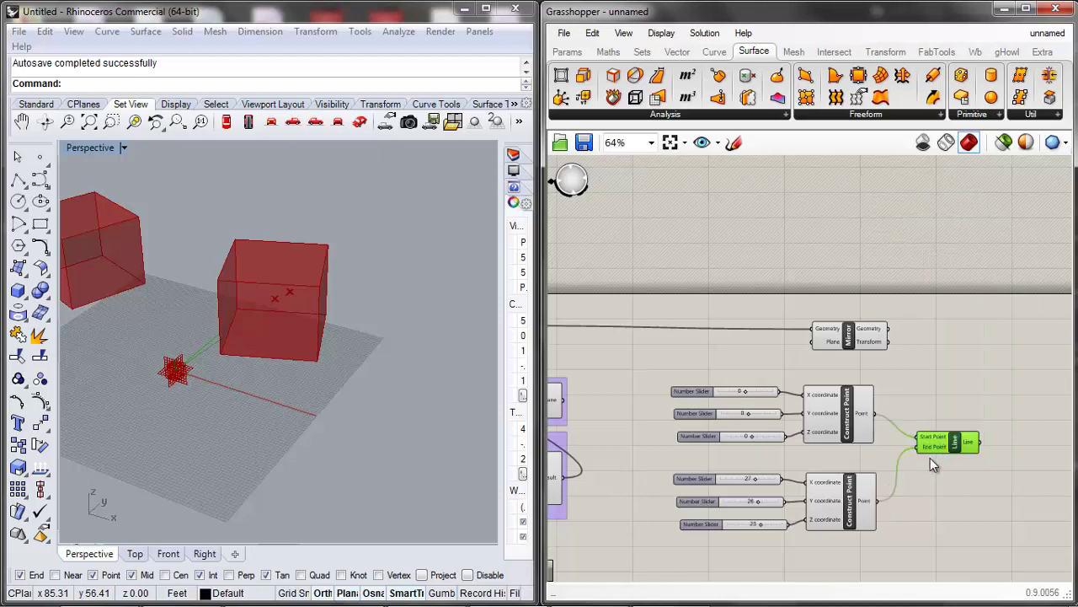
# Set the Z slider of the line's end point to 32.
pyautogui.scroll(3, 254, 320)
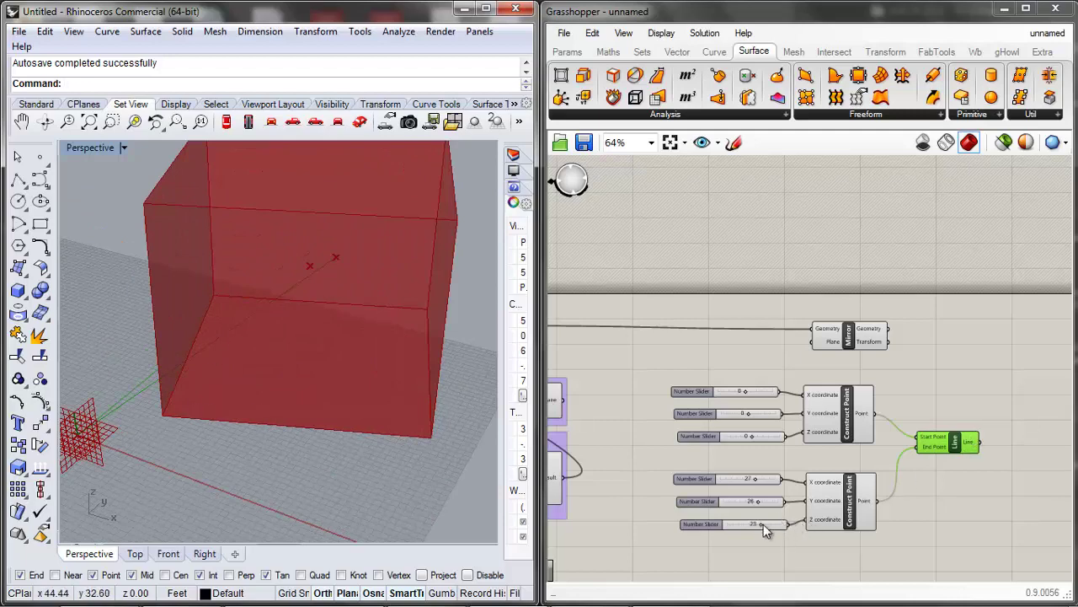
pyautogui.moveTo(764, 524); pyautogui.dragTo(765, 522)
pyautogui.click(967, 512)
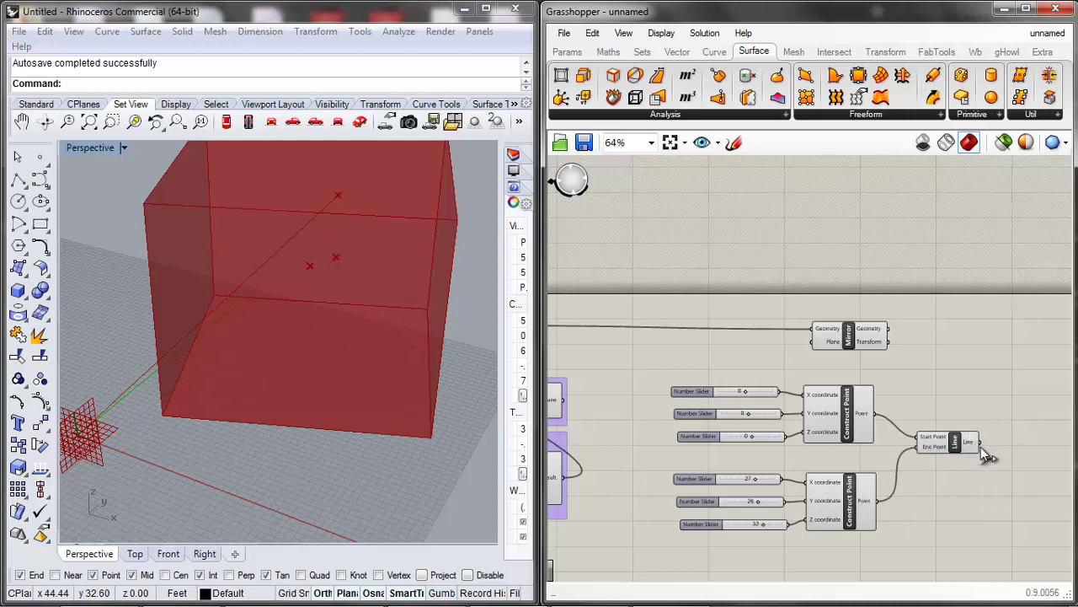
# Connect the Line output to Mirror's Plane input and check the mirrored box in the Perspective view.
pyautogui.moveTo(981, 443); pyautogui.dragTo(918, 346)
pyautogui.click(725, 345)
pyautogui.moveTo(351, 396); pyautogui.dragTo(278, 459, button='right')
pyautogui.scroll(-5, 352, 403)
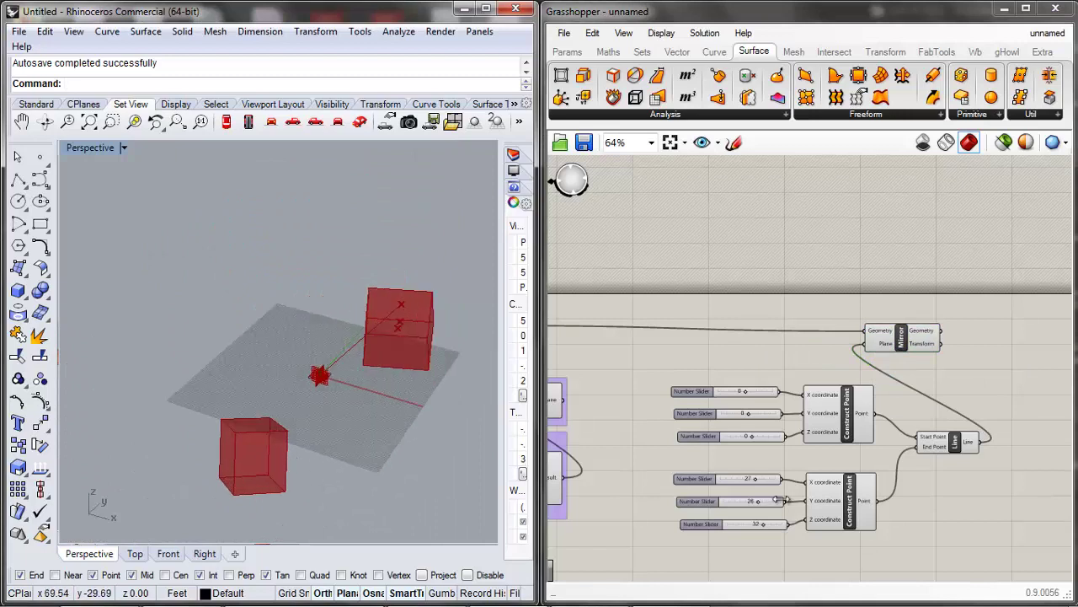
# Set the line end point's X, Y and Z sliders to 10, 9 and 6.
pyautogui.moveTo(764, 523); pyautogui.dragTo(749, 486)
pyautogui.doubleClick(747, 484)
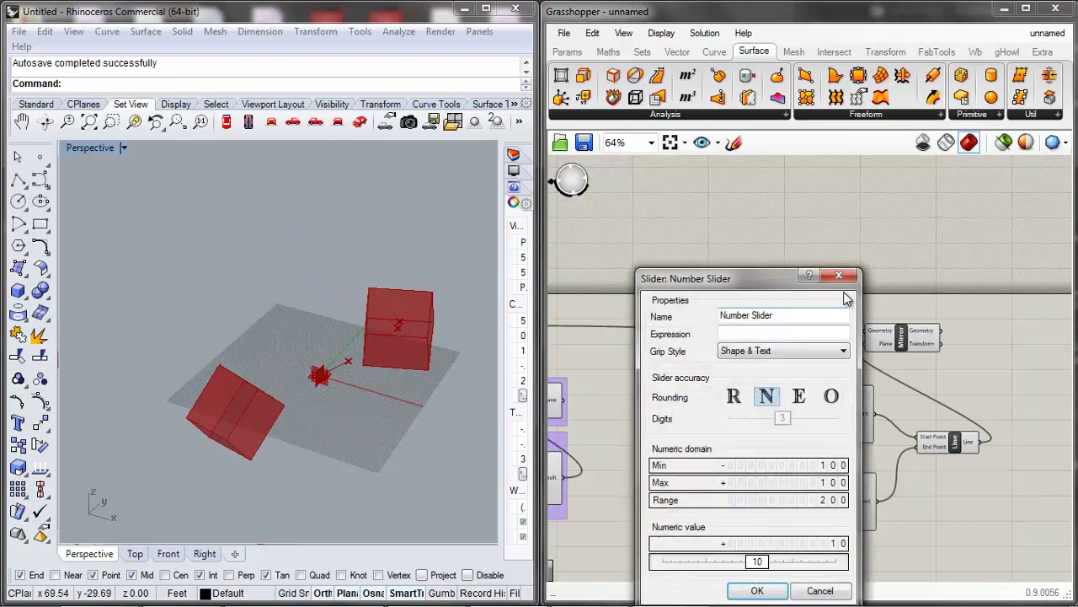
pyautogui.press('Escape')
# Group the two Construct Point components, their six sliders and the Line component.
pyautogui.moveTo(1009, 383); pyautogui.dragTo(716, 535)
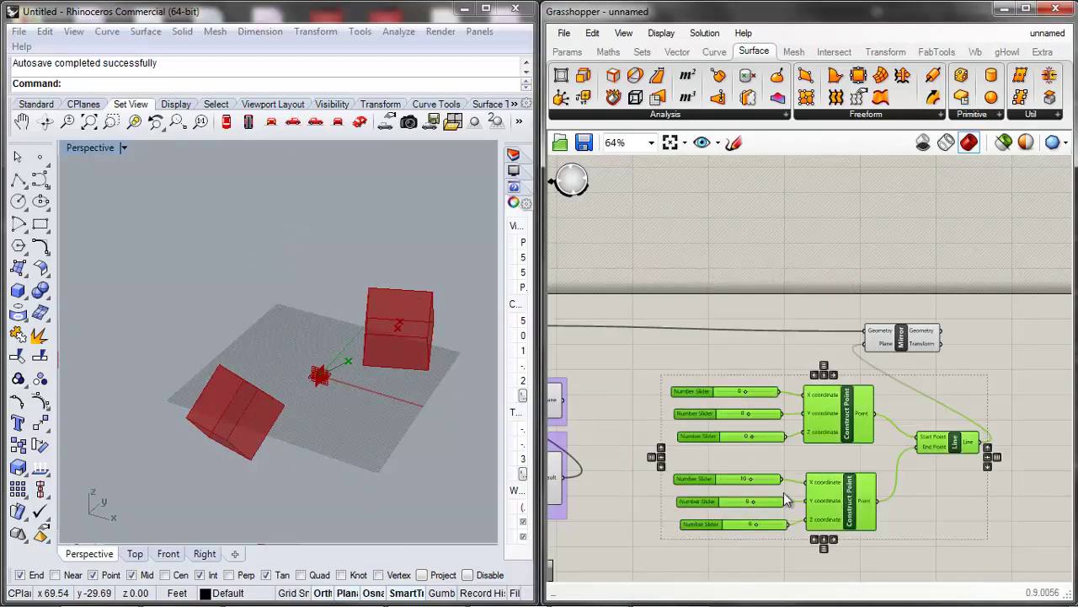
pyautogui.rightClick(805, 476)
pyautogui.click(849, 440)
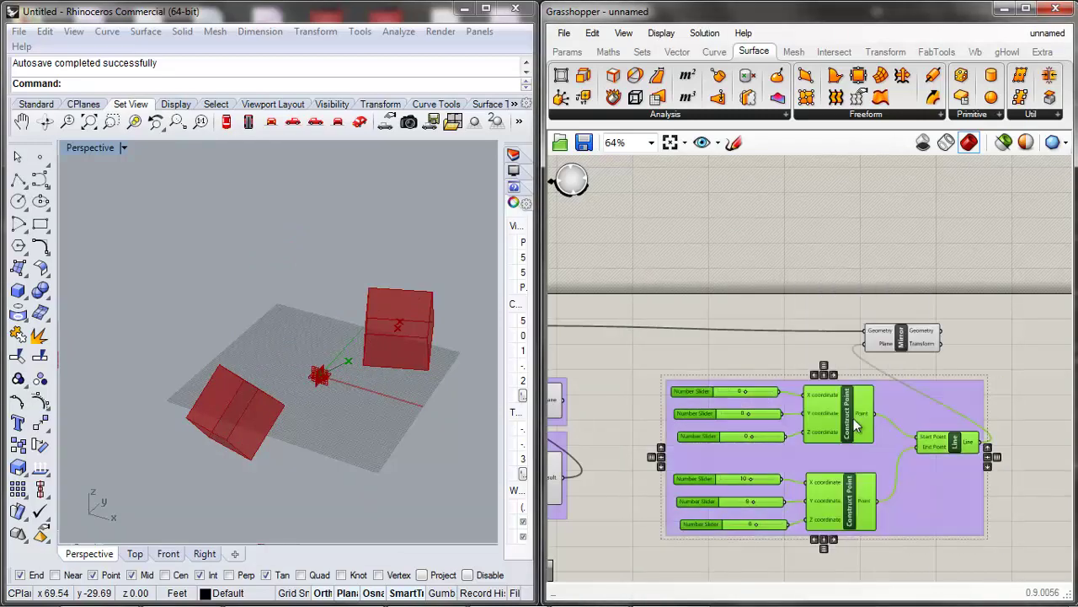
pyautogui.click(933, 424)
# Move the Mirror component above the point-and-line group and turn off its preview.
pyautogui.moveTo(922, 339); pyautogui.dragTo(775, 346)
pyautogui.scroll(-2, 879, 345)
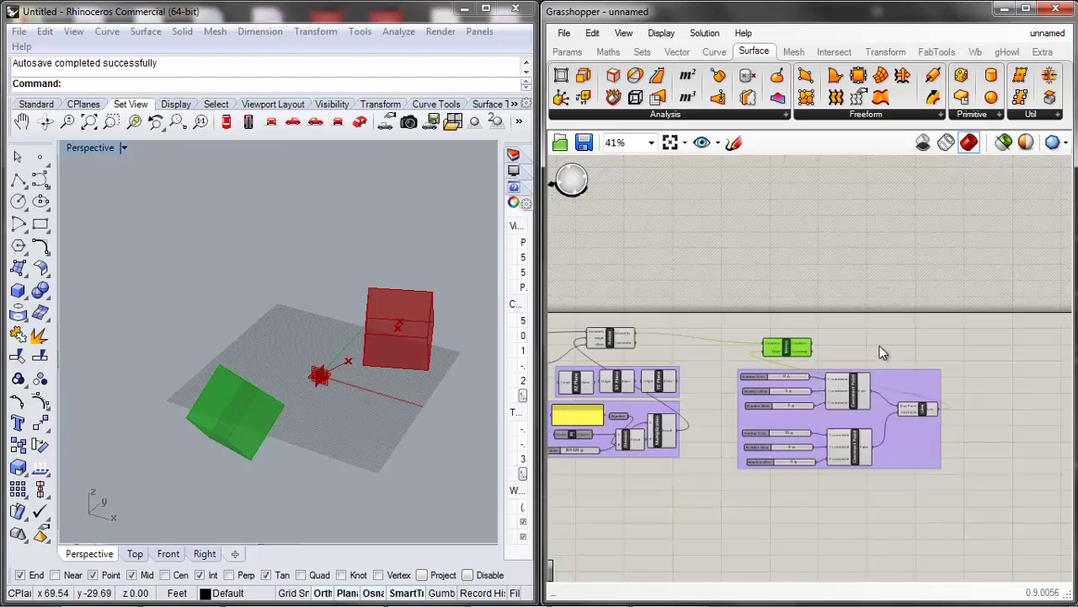
pyautogui.scroll(3, 810, 352)
pyautogui.middleClick(811, 352)
pyautogui.click(857, 308)
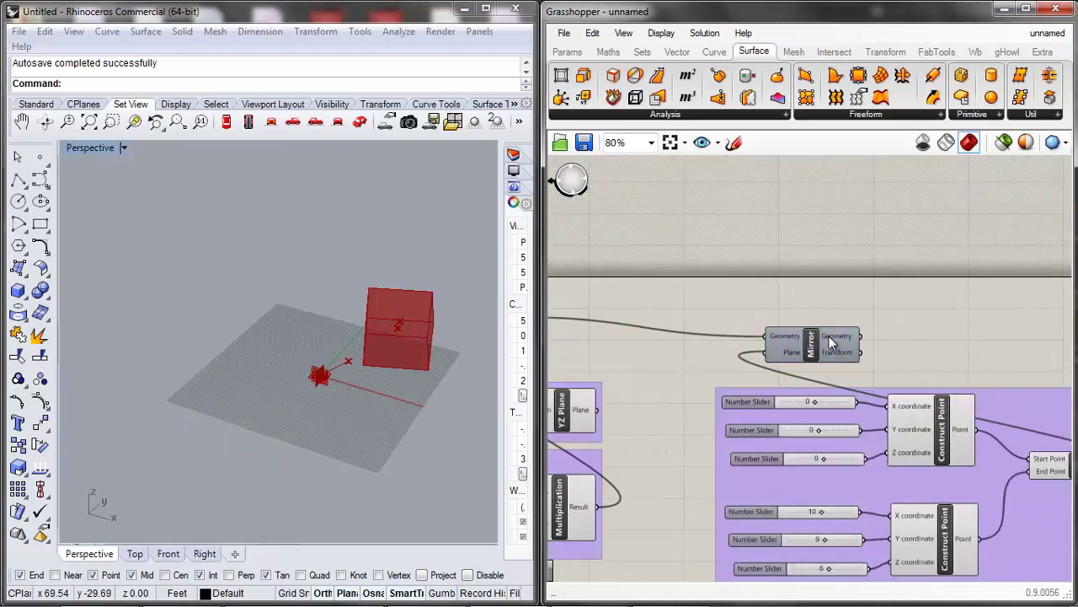
# Reposition the Mirror component and the grouped point-and-line components so their left edges nearly line up.
pyautogui.moveTo(810, 358); pyautogui.dragTo(771, 368)
pyautogui.scroll(-5, 768, 369)
pyautogui.moveTo(978, 340); pyautogui.dragTo(762, 477)
pyautogui.moveTo(879, 381); pyautogui.dragTo(866, 377)
pyautogui.click(1032, 453)
pyautogui.scroll(2, 600, 349)
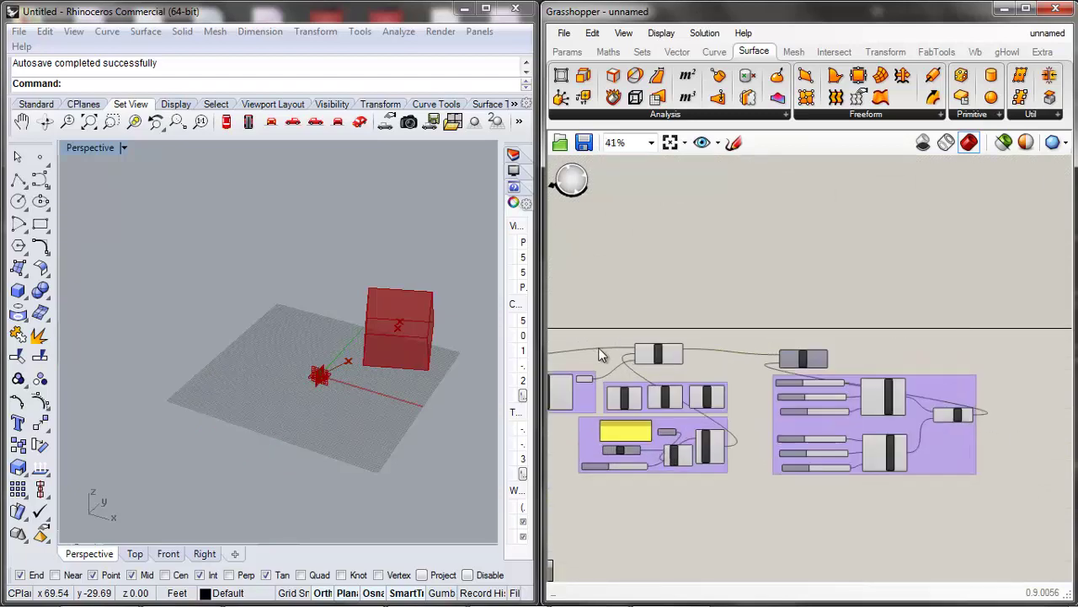
pyautogui.click(675, 359)
pyautogui.scroll(-3, 711, 375)
pyautogui.click(802, 503)
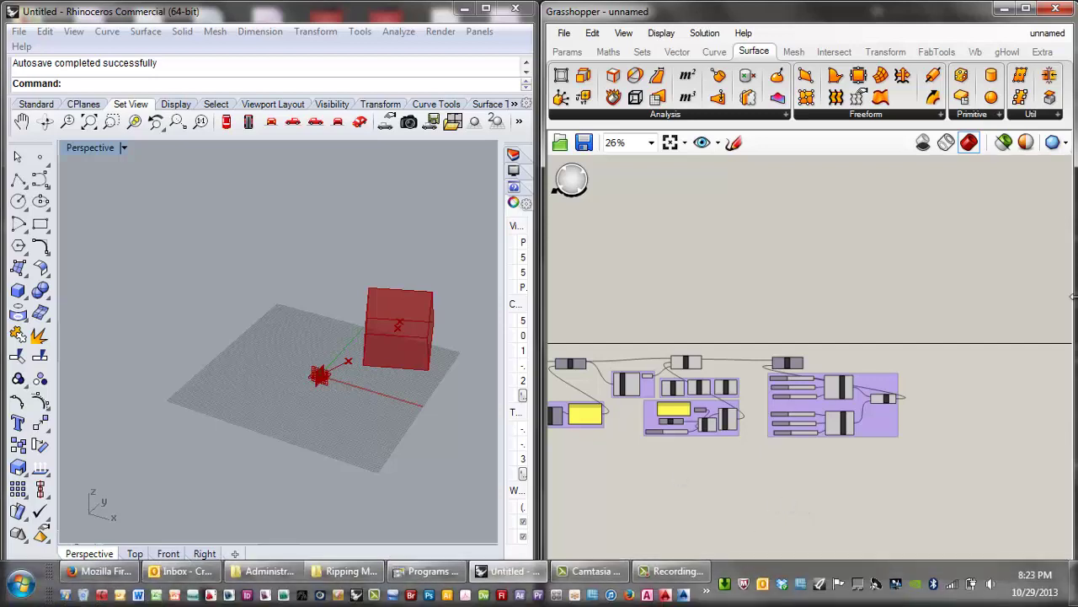
# Add a Linear Array component beyond the Mirror group and look over its Geometry, Direction and Count inputs.
pyautogui.doubleClick(1023, 380)
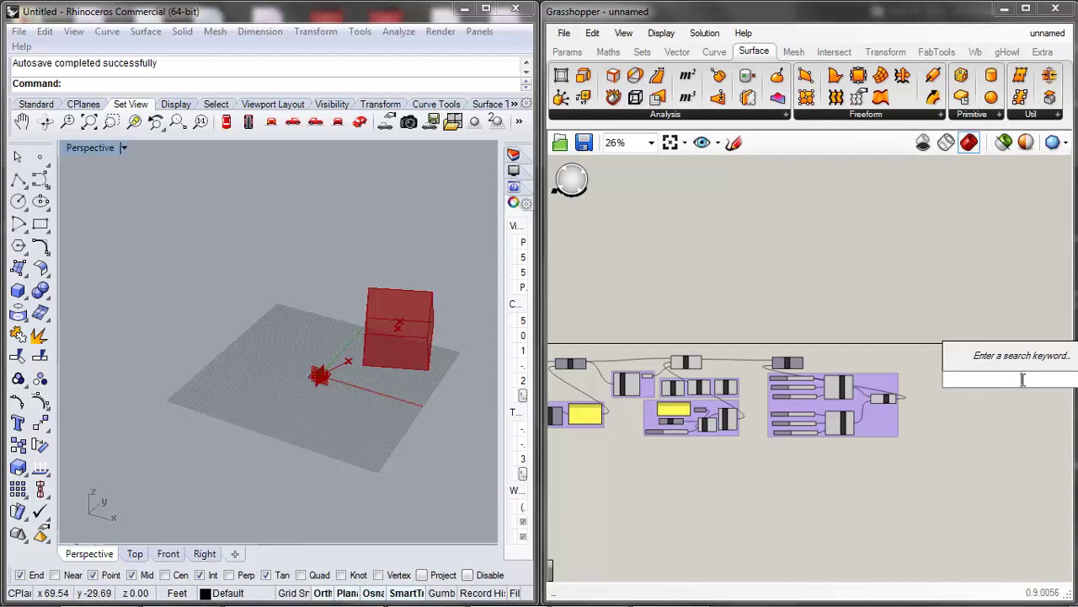
pyautogui.write('a')
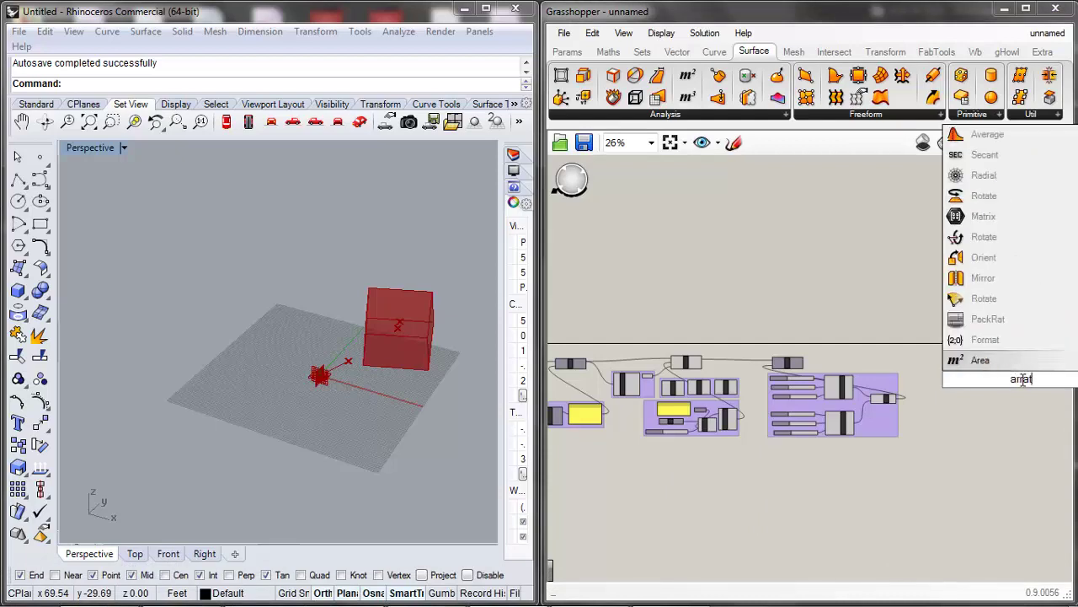
pyautogui.write('reaay')
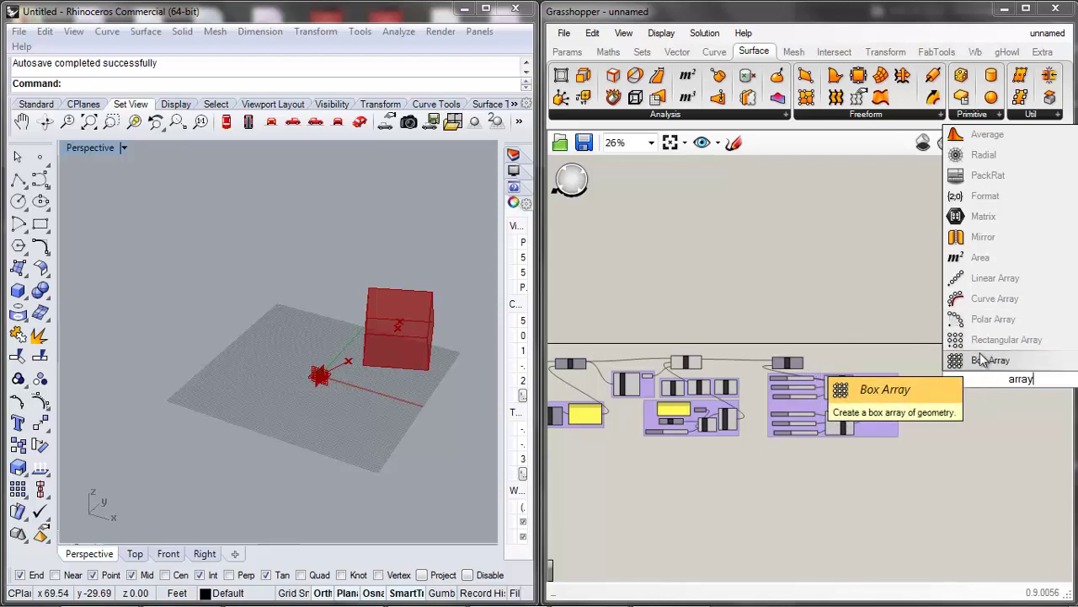
pyautogui.click(986, 300)
pyautogui.scroll(4, 967, 358)
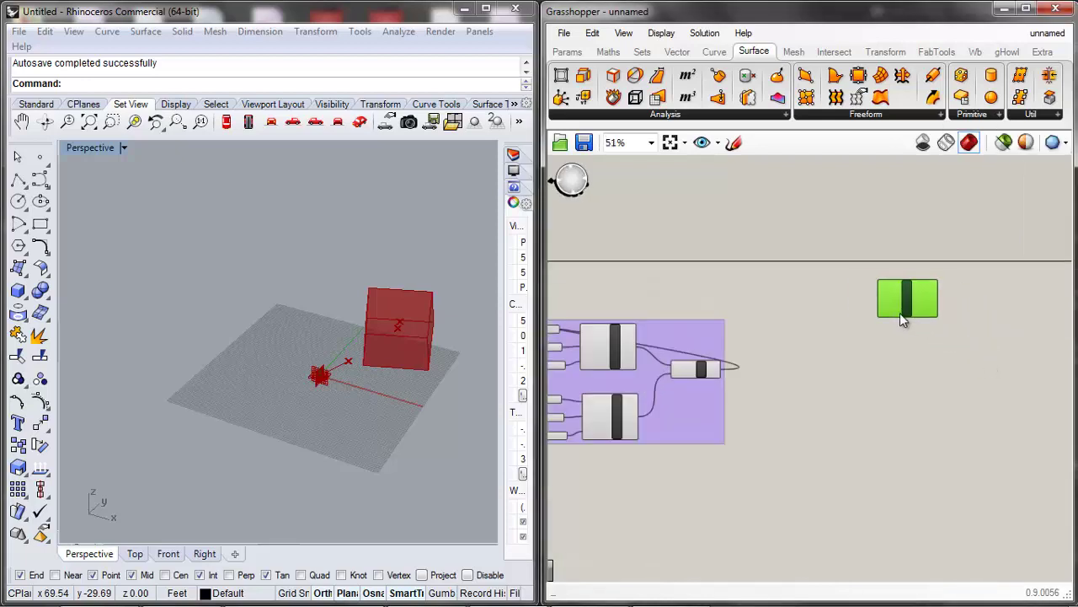
pyautogui.scroll(5, 900, 313)
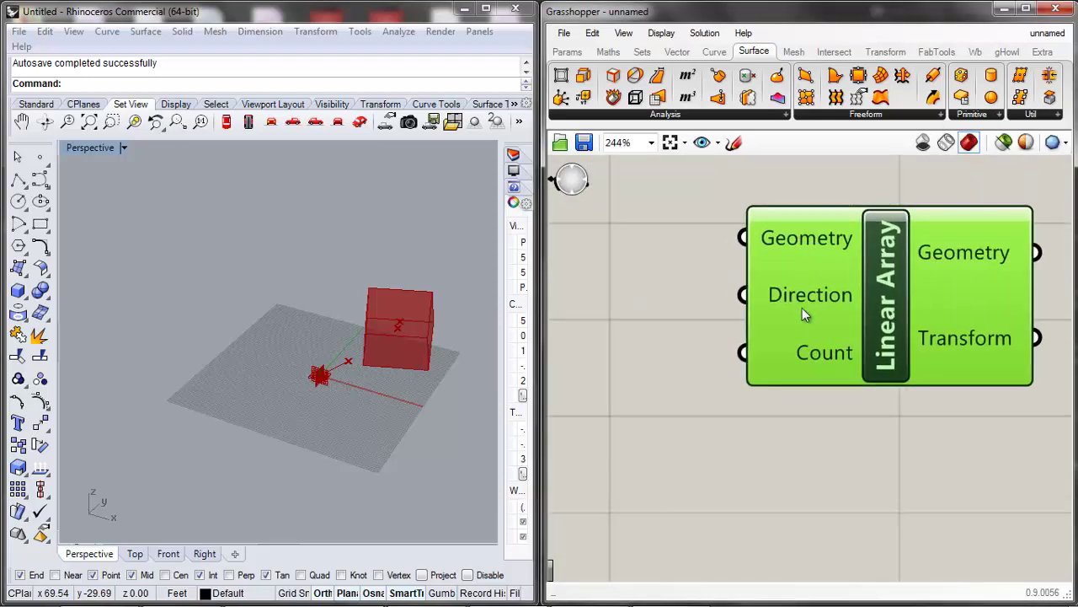
pyautogui.scroll(-6, 816, 364)
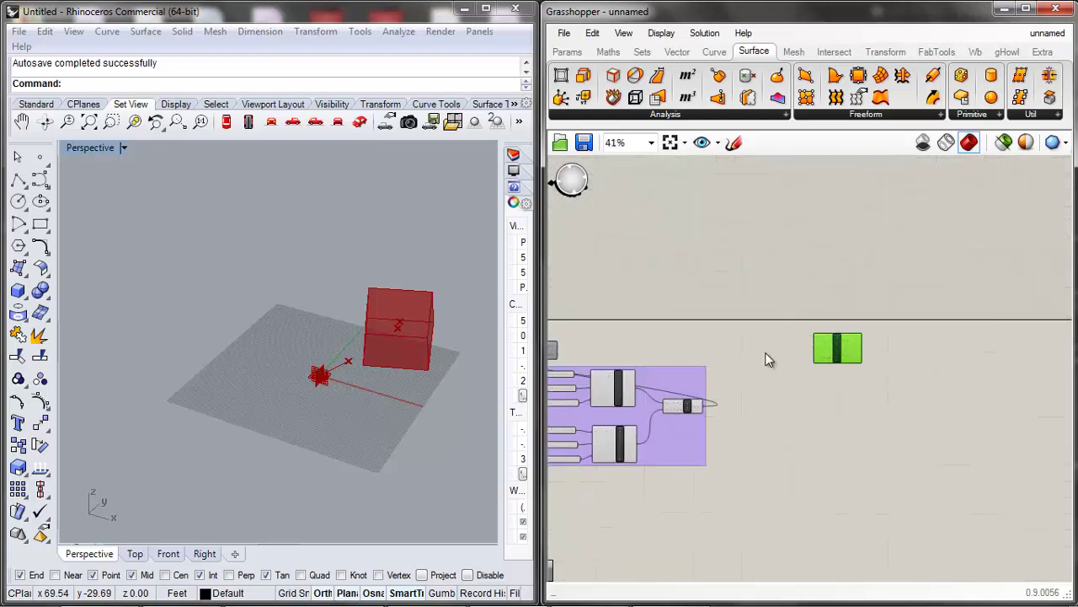
# Examine the Rotate component's Geometry output and its place in the chain of transform components.
pyautogui.scroll(-2, 795, 372)
pyautogui.scroll(5, 630, 345)
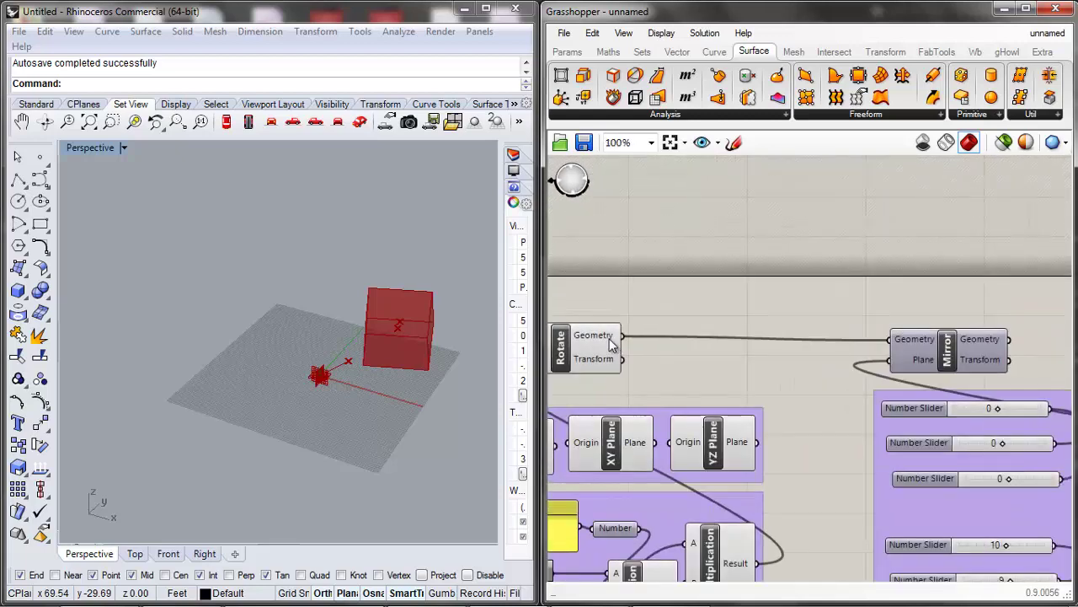
pyautogui.click(594, 346)
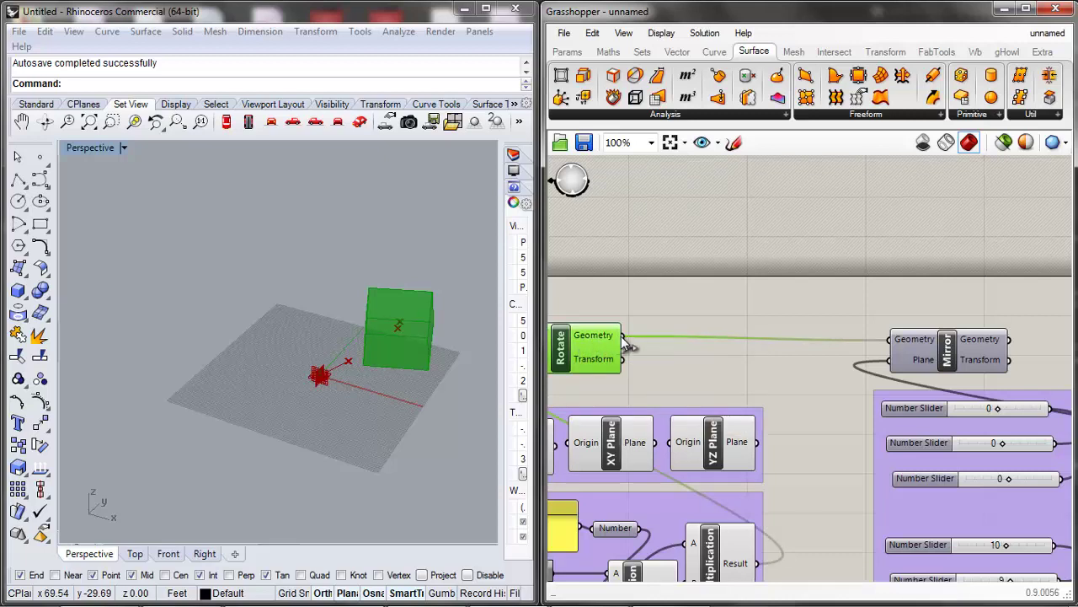
pyautogui.scroll(-5, 578, 329)
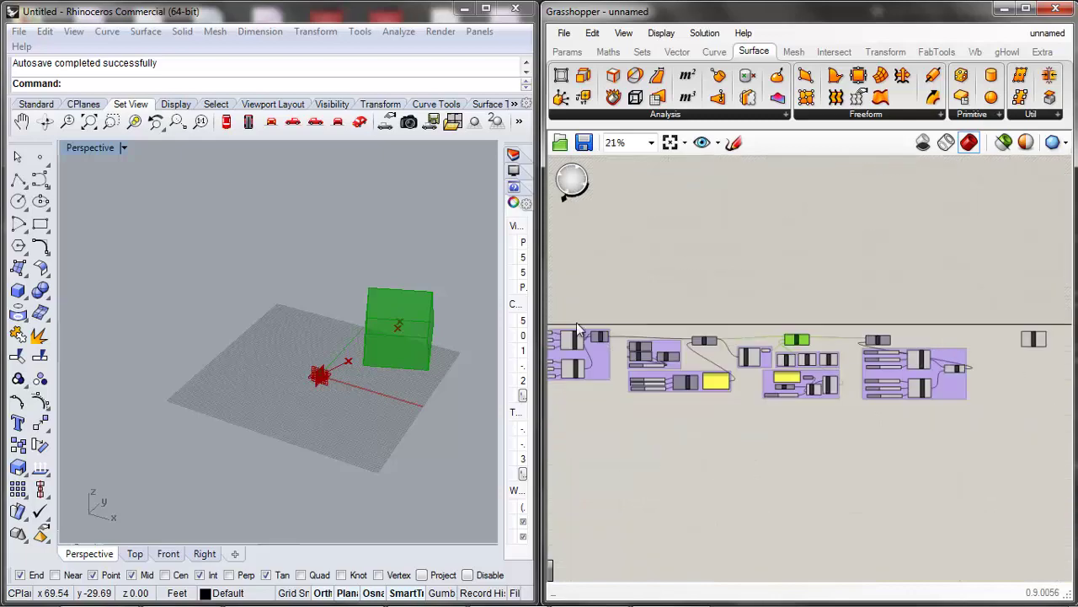
pyautogui.scroll(5, 771, 330)
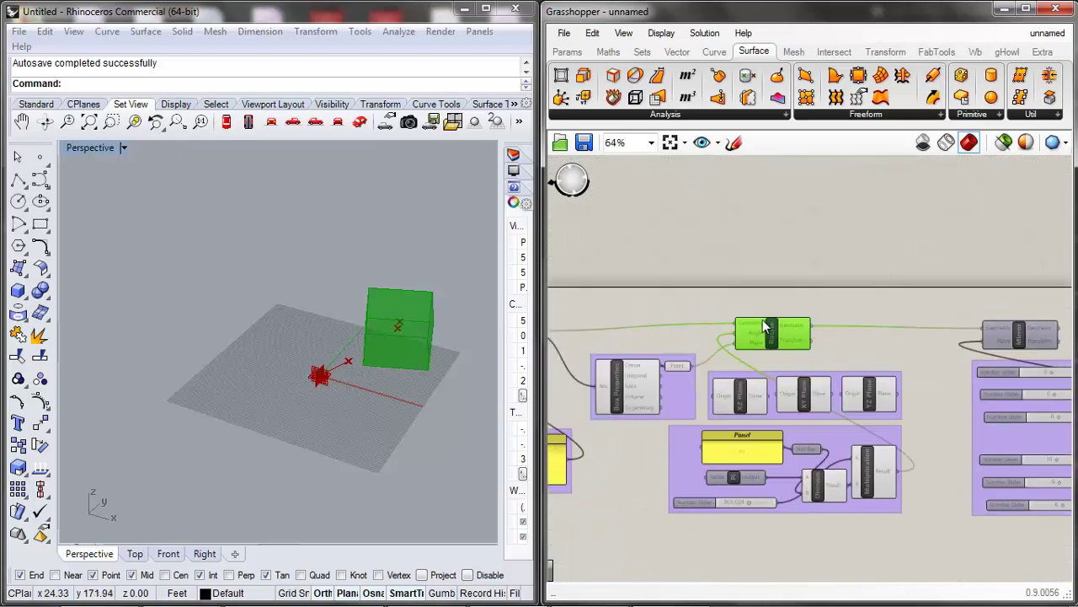
pyautogui.scroll(-8, 857, 344)
pyautogui.scroll(7, 940, 348)
pyautogui.click(927, 320)
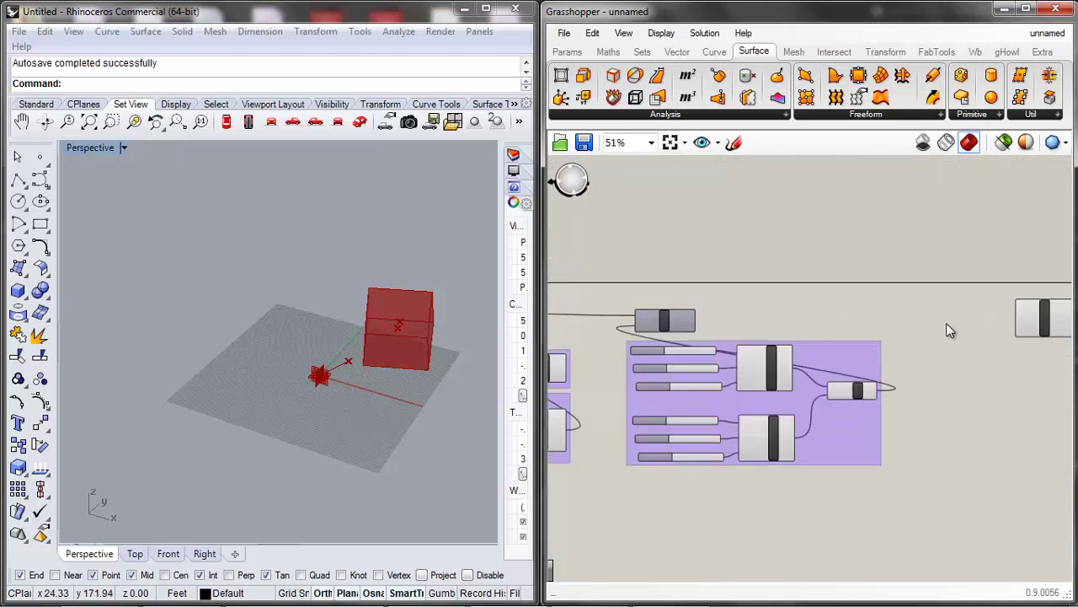
# Add a Geometry parameter and place it between the Mirror group and the Linear Array component.
pyautogui.doubleClick(946, 325)
pyautogui.write('geno')
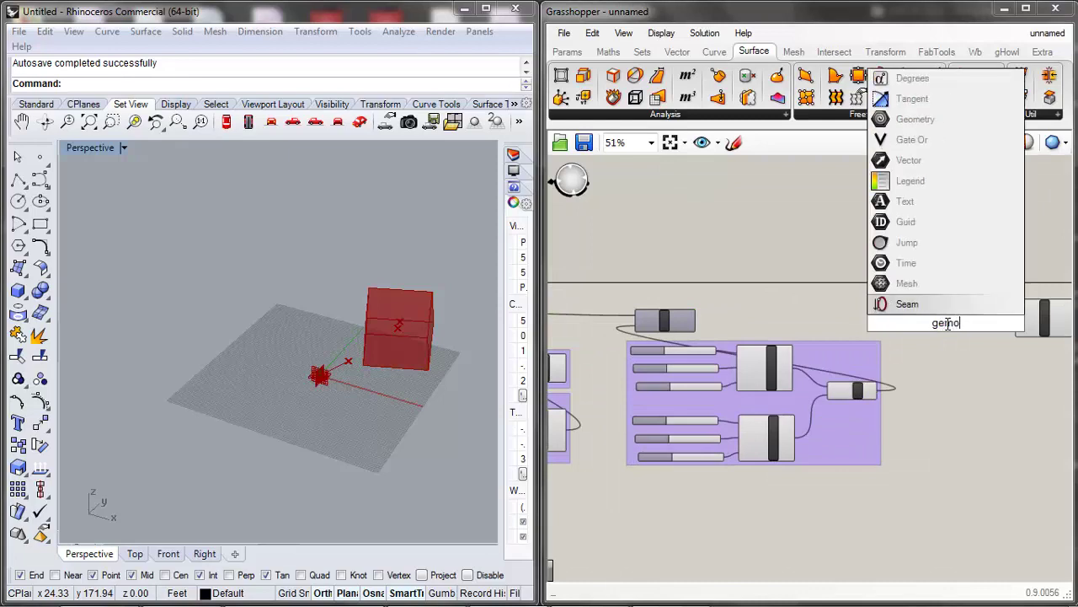
pyautogui.press('BackSpace')
pyautogui.press('BackSpace')
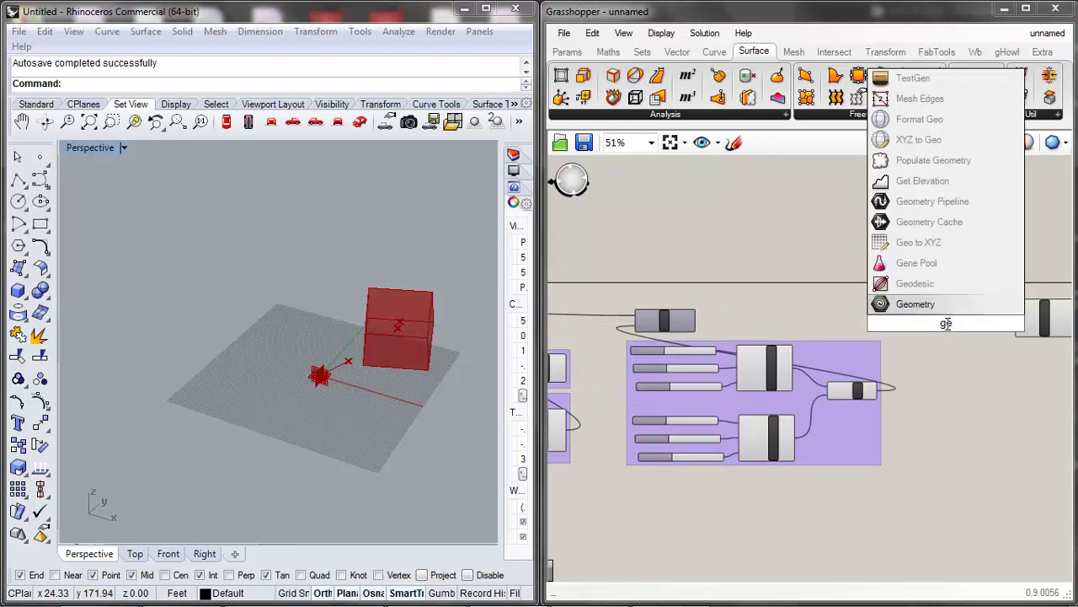
pyautogui.write('o')
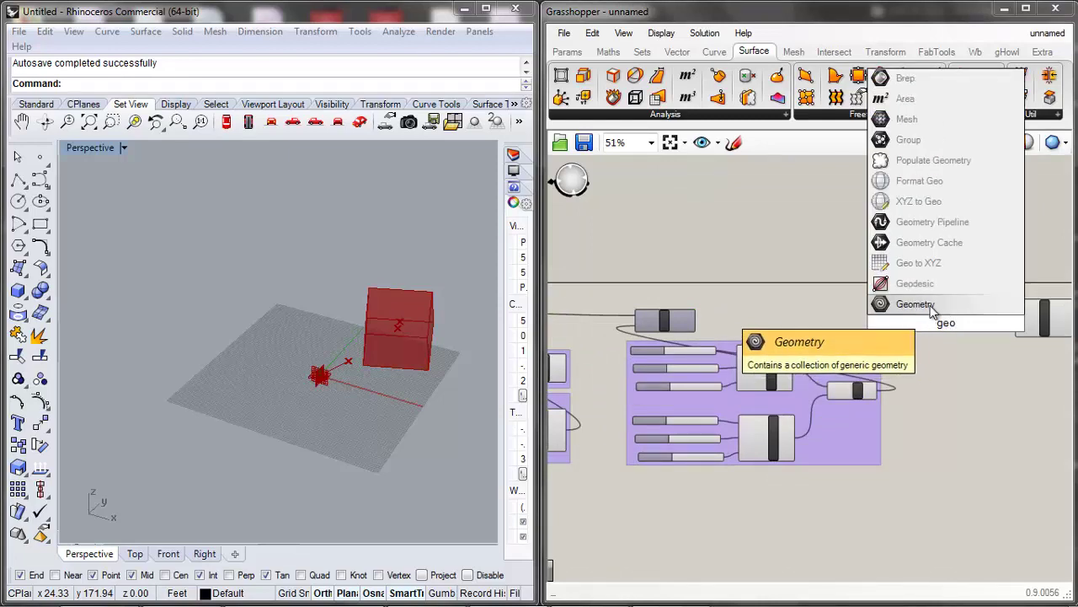
pyautogui.click(916, 304)
pyautogui.scroll(4, 946, 323)
pyautogui.moveTo(943, 319); pyautogui.dragTo(894, 277)
pyautogui.rightClick(900, 271)
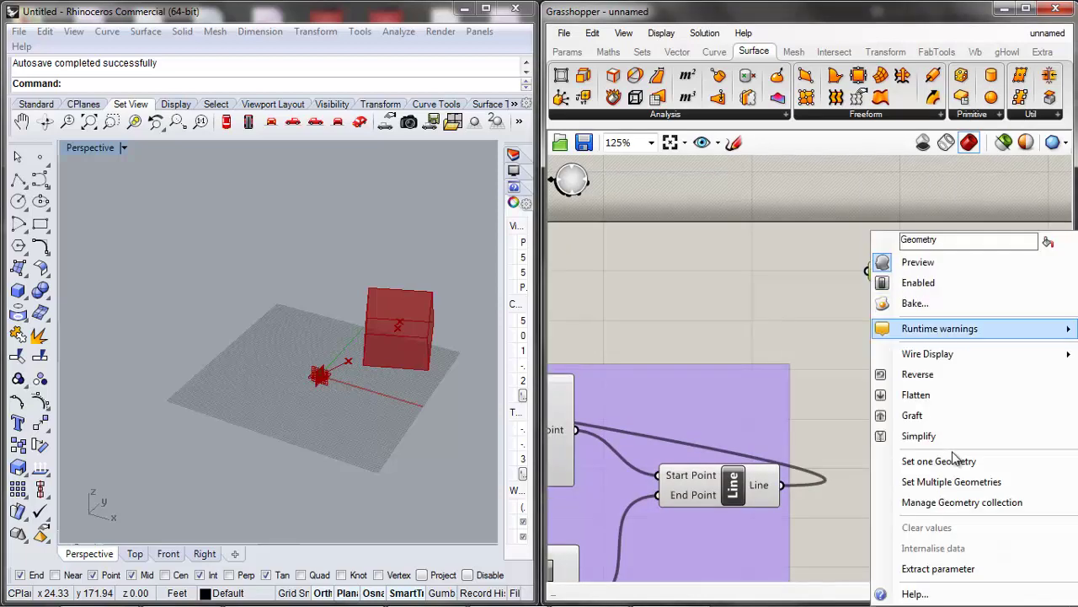
pyautogui.click(817, 376)
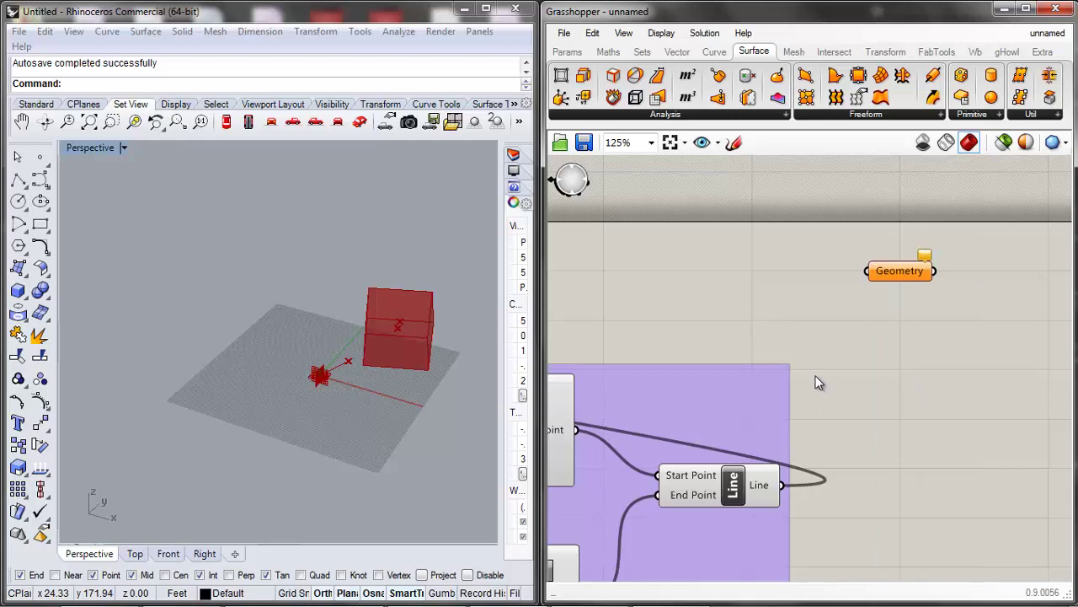
# Adjust the Geometry parameter's position and connect Rotate's Geometry output to it.
pyautogui.scroll(-4, 832, 355)
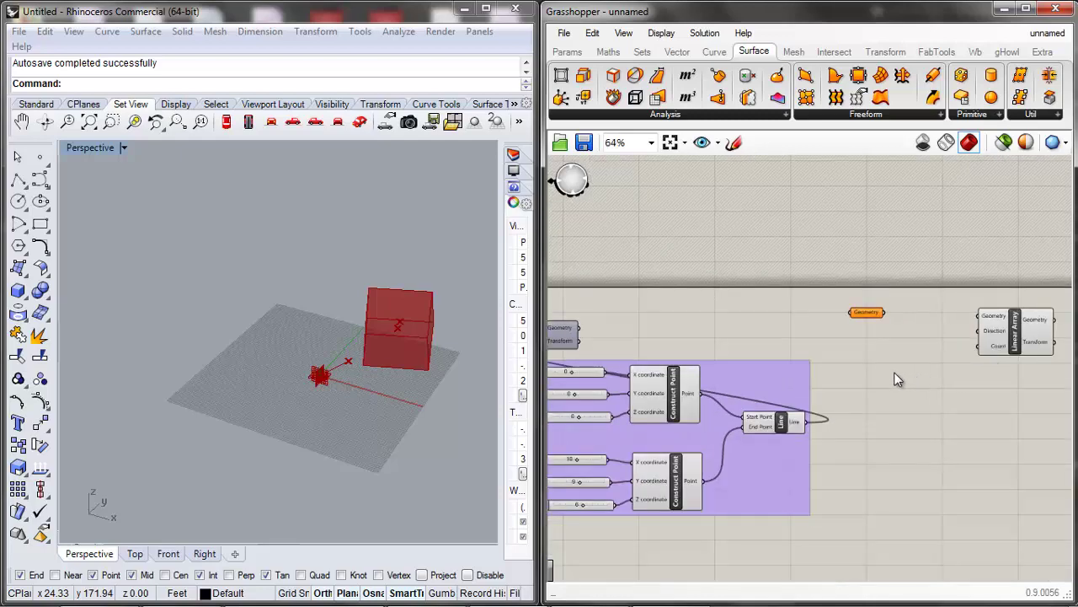
pyautogui.scroll(4, 875, 329)
pyautogui.moveTo(869, 286); pyautogui.dragTo(883, 291)
pyautogui.scroll(-6, 909, 348)
pyautogui.moveTo(779, 378); pyautogui.dragTo(846, 386, button='right')
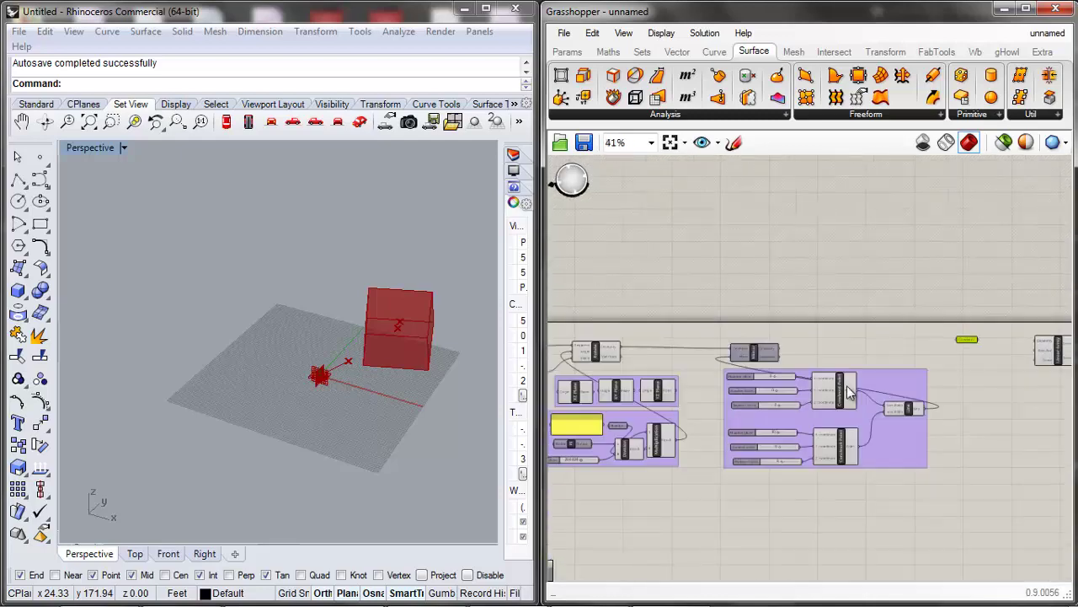
pyautogui.scroll(3, 656, 347)
pyautogui.scroll(-2, 615, 333)
pyautogui.moveTo(594, 343); pyautogui.dragTo(1028, 330)
# Turn off the Rotate component's preview.
pyautogui.scroll(-4, 985, 376)
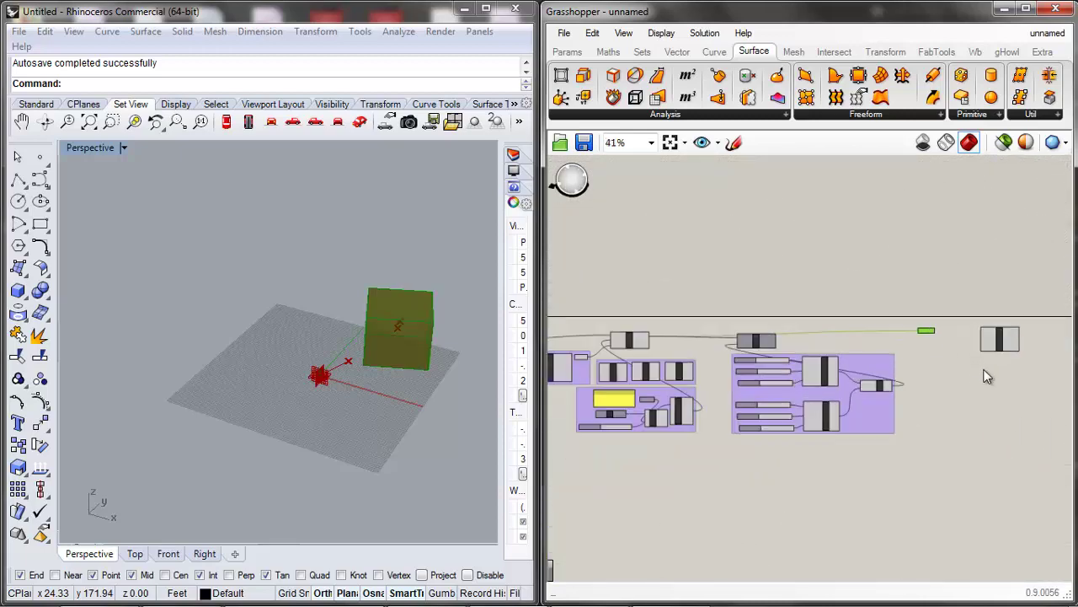
pyautogui.scroll(4, 619, 338)
pyautogui.scroll(2, 859, 404)
pyautogui.click(1003, 389)
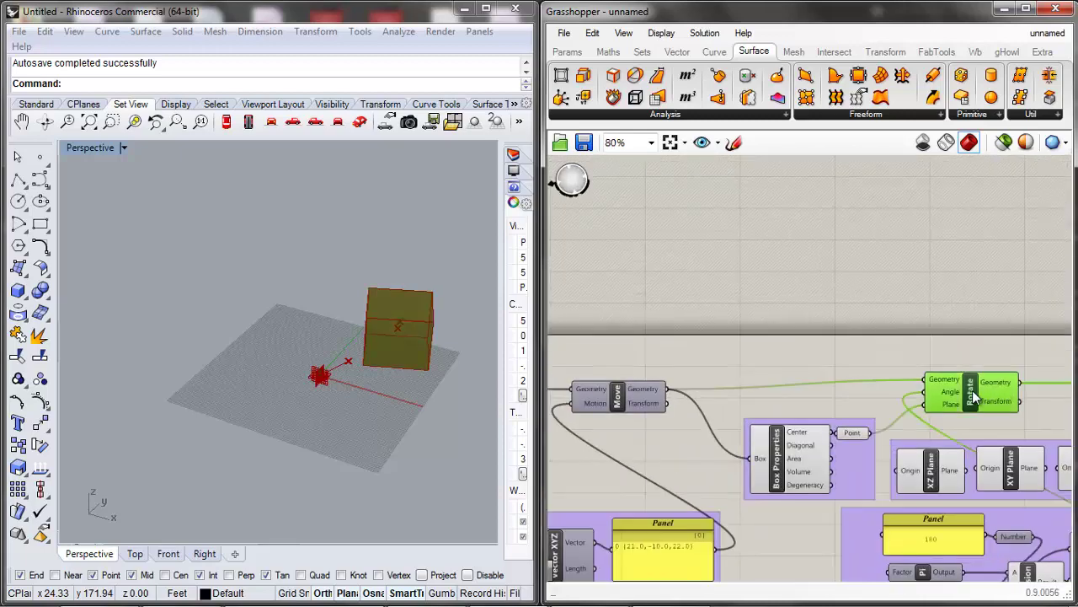
pyautogui.scroll(1, 970, 392)
pyautogui.middleClick(970, 390)
pyautogui.click(1020, 342)
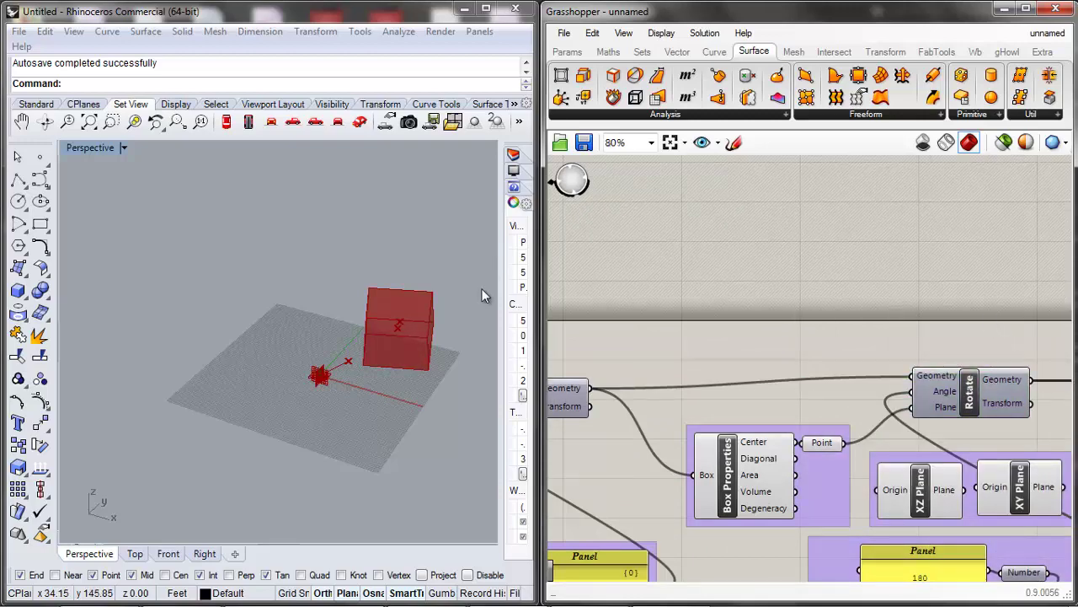
pyautogui.scroll(-5, 732, 360)
pyautogui.scroll(5, 836, 312)
pyautogui.click(783, 294)
pyautogui.moveTo(783, 295); pyautogui.dragTo(806, 300)
pyautogui.click(826, 311)
pyautogui.scroll(-2, 673, 359)
pyautogui.moveTo(998, 399); pyautogui.dragTo(877, 375, button='right')
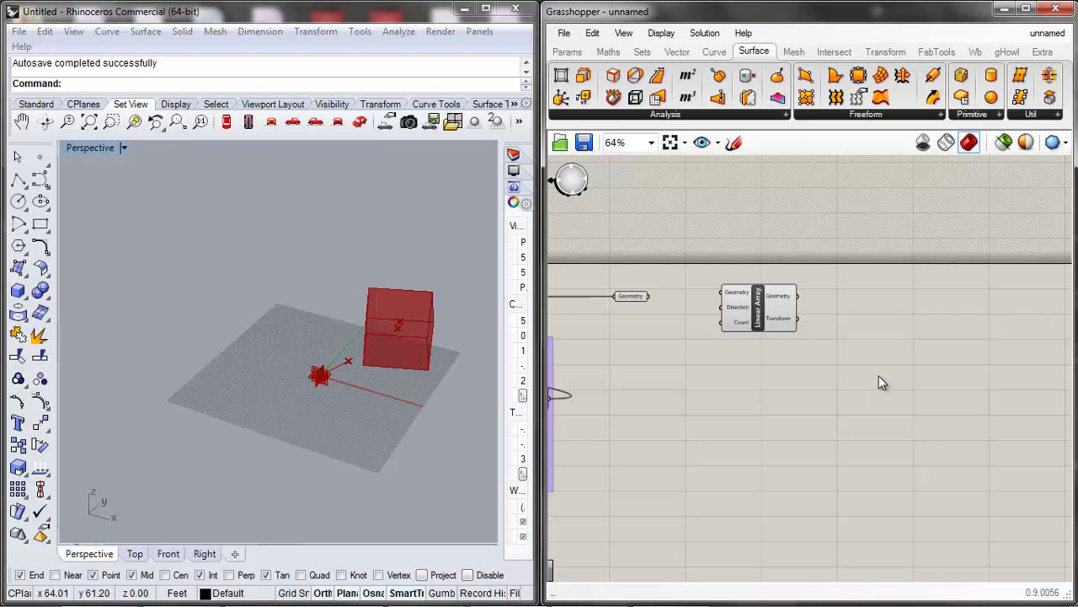
pyautogui.scroll(-5, 881, 379)
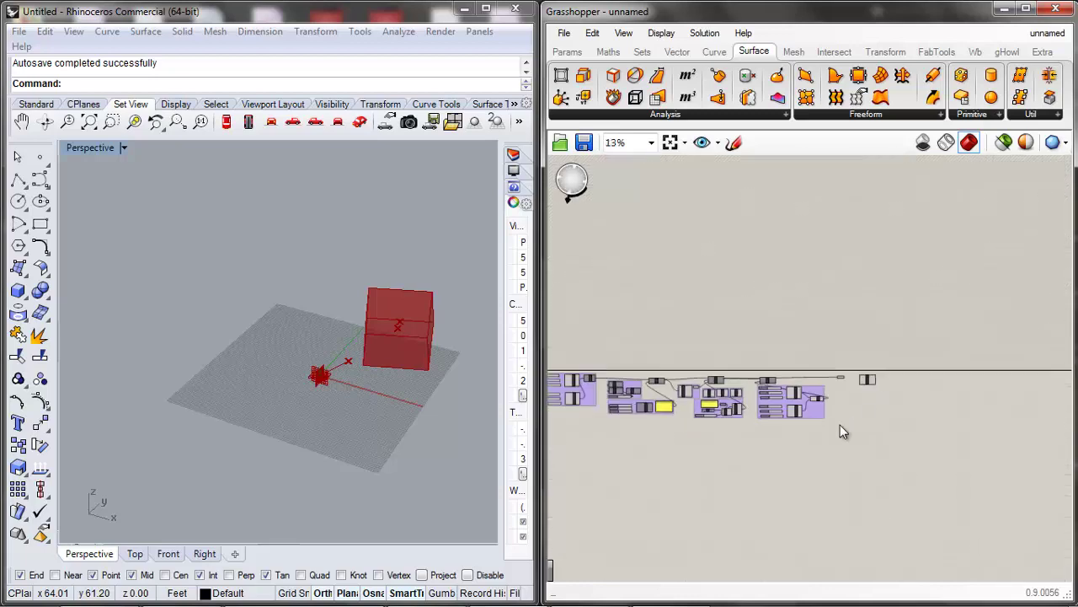
pyautogui.scroll(4, 840, 433)
pyautogui.scroll(-4, 875, 376)
pyautogui.scroll(5, 874, 377)
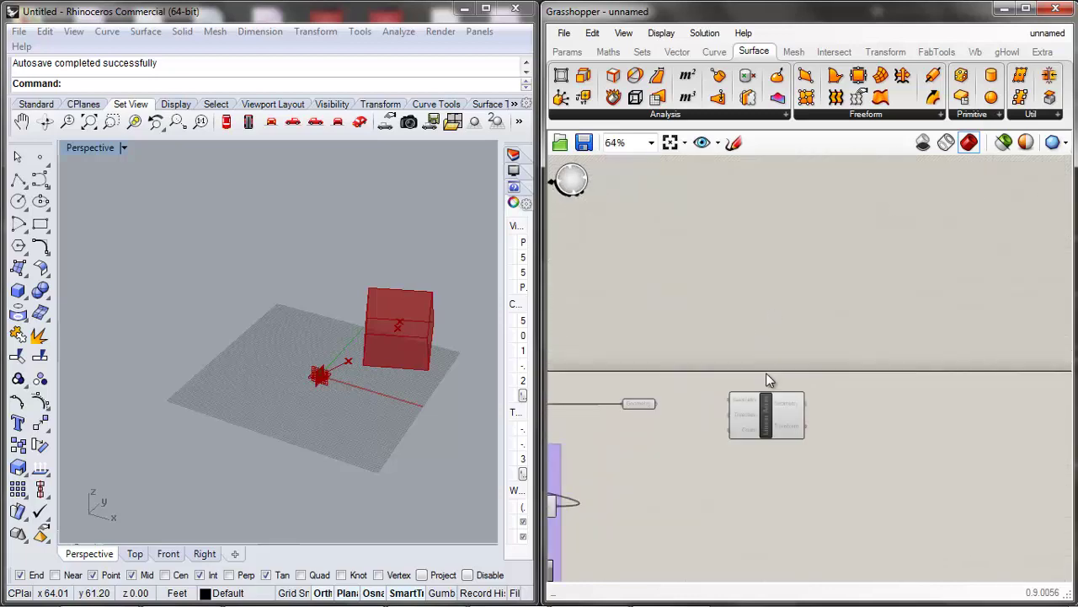
# Reposition the Linear Array component and connect the Geometry parameter to its Geometry input.
pyautogui.click(765, 435)
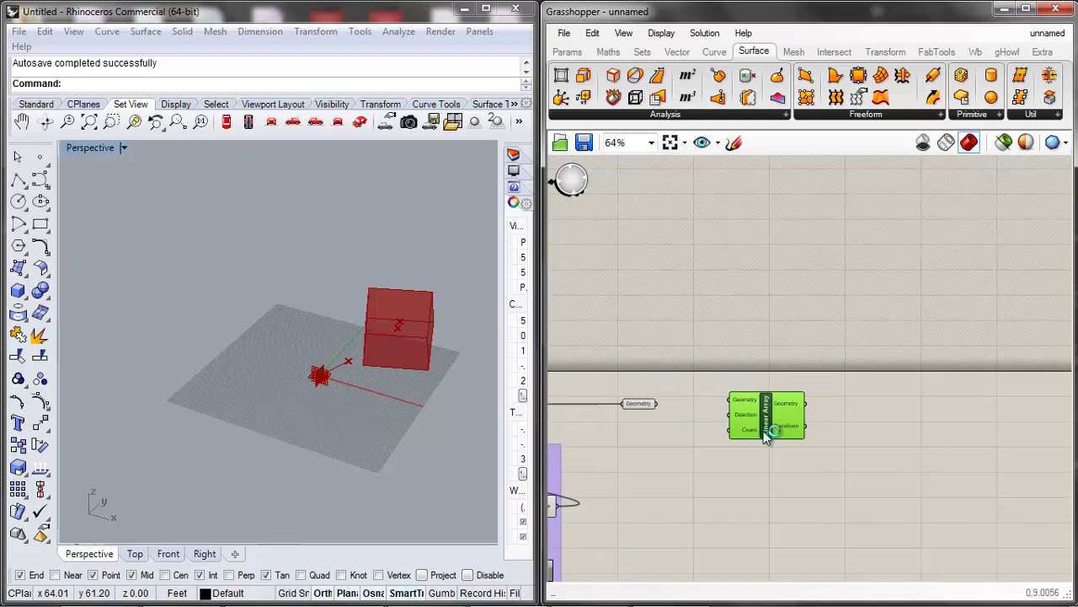
pyautogui.moveTo(758, 430); pyautogui.dragTo(735, 433)
pyautogui.scroll(2, 735, 433)
pyautogui.moveTo(611, 385); pyautogui.dragTo(703, 383)
pyautogui.scroll(-4, 241, 392)
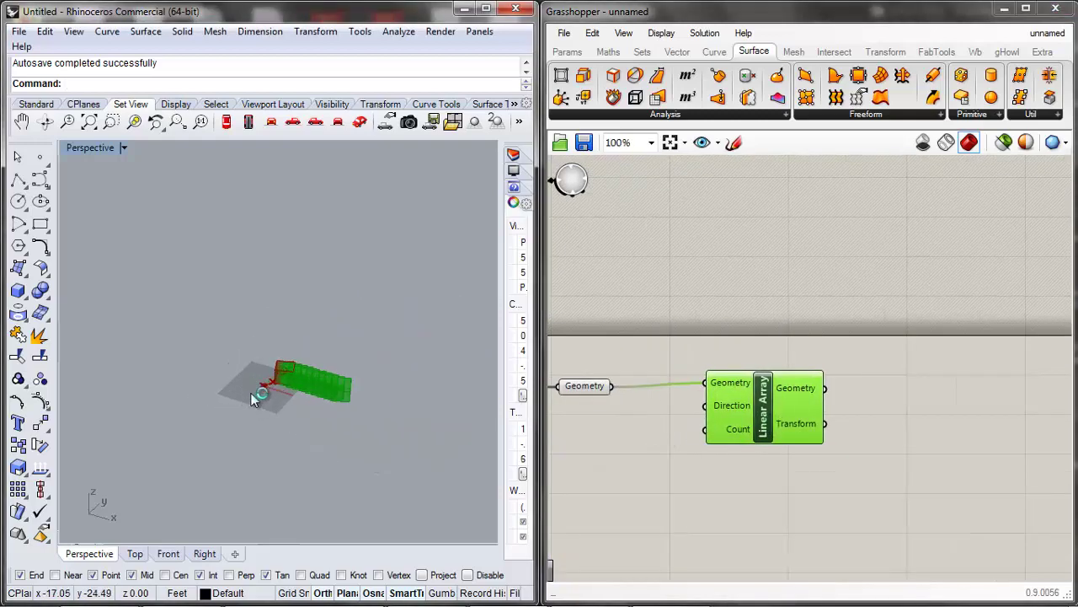
pyautogui.scroll(5, 457, 395)
pyautogui.scroll(-2, 424, 377)
pyautogui.scroll(3, 342, 344)
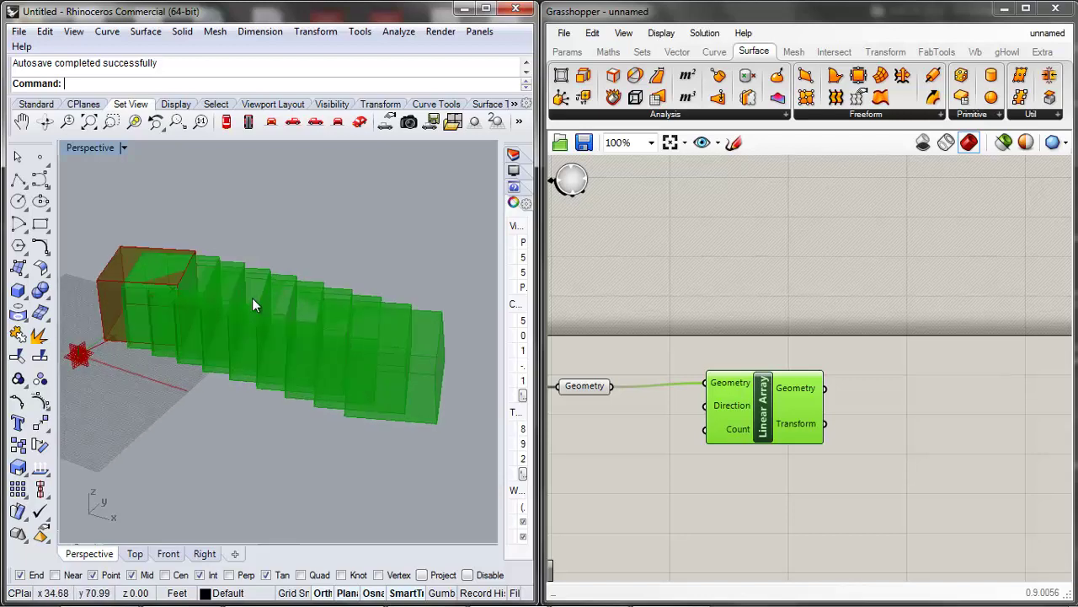
pyautogui.click(673, 434)
# Duplicate the Vector XYZ group with its three sliders and panel, and place the copy below the Linear Array component.
pyautogui.scroll(-8, 682, 433)
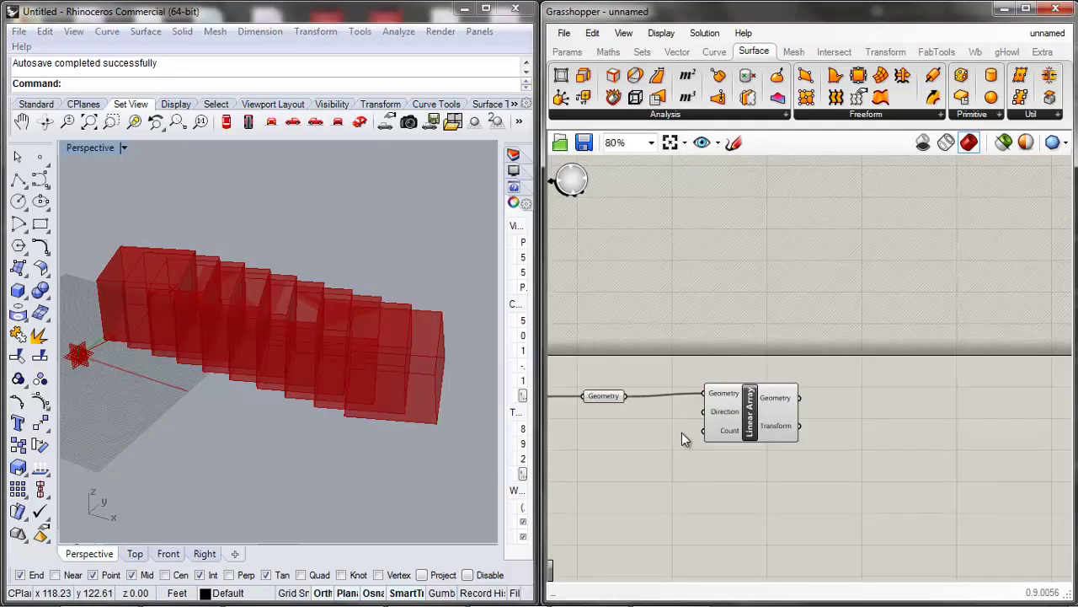
pyautogui.scroll(10, 734, 487)
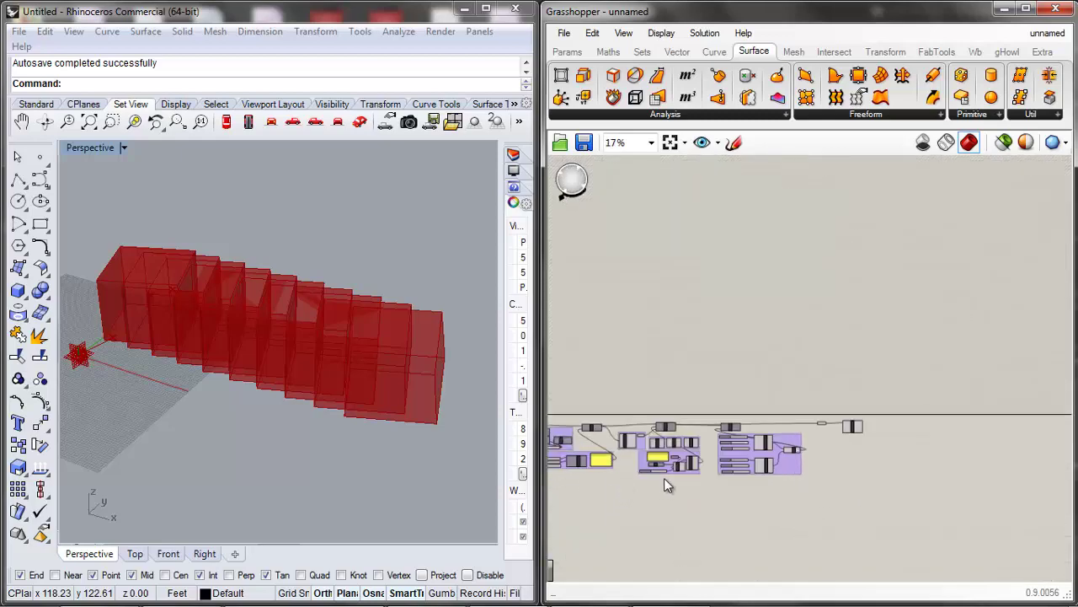
pyautogui.scroll(-7, 743, 464)
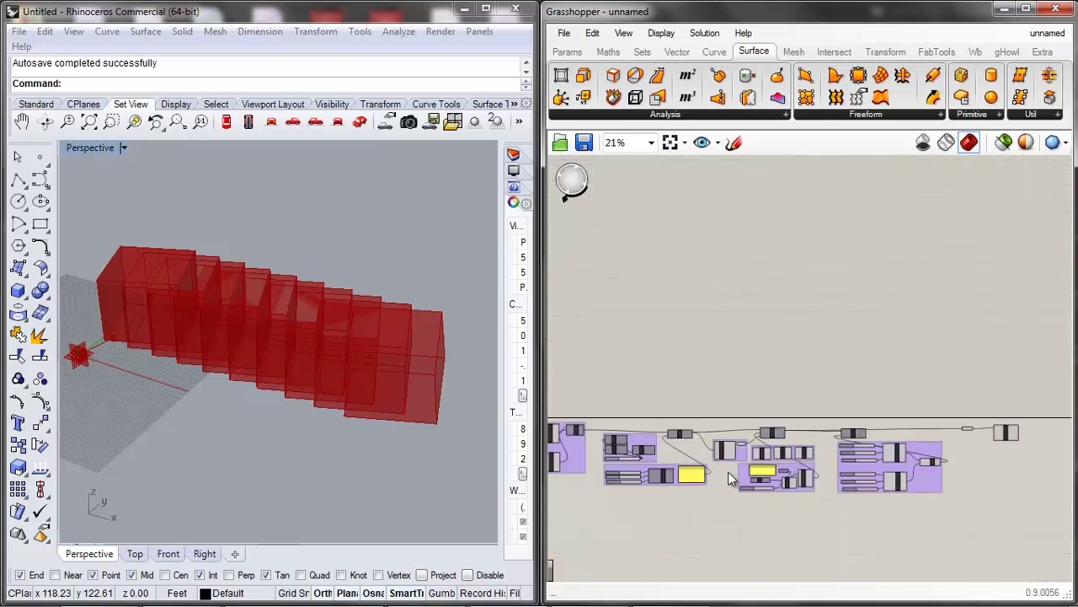
pyautogui.scroll(4, 725, 497)
pyautogui.scroll(-2, 671, 475)
pyautogui.moveTo(671, 475); pyautogui.dragTo(615, 445)
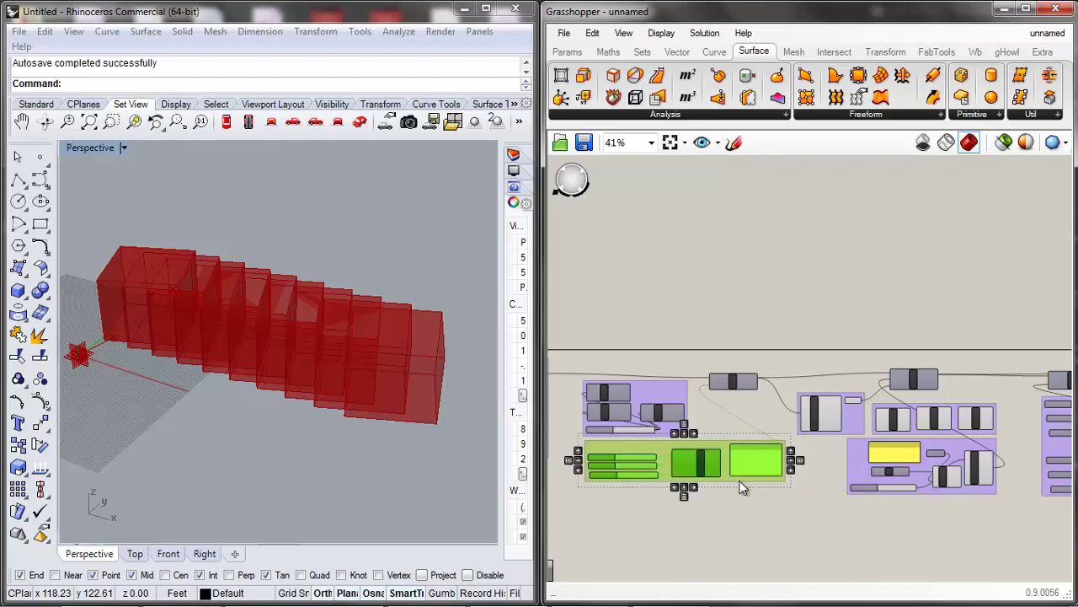
pyautogui.hotkey('ctrl', 'c')
pyautogui.hotkey('ctrl', 'v')
pyautogui.scroll(-1, 711, 470)
pyautogui.moveTo(731, 479); pyautogui.dragTo(958, 466)
pyautogui.scroll(-4, 724, 479)
pyautogui.scroll(4, 975, 470)
pyautogui.scroll(4, 960, 474)
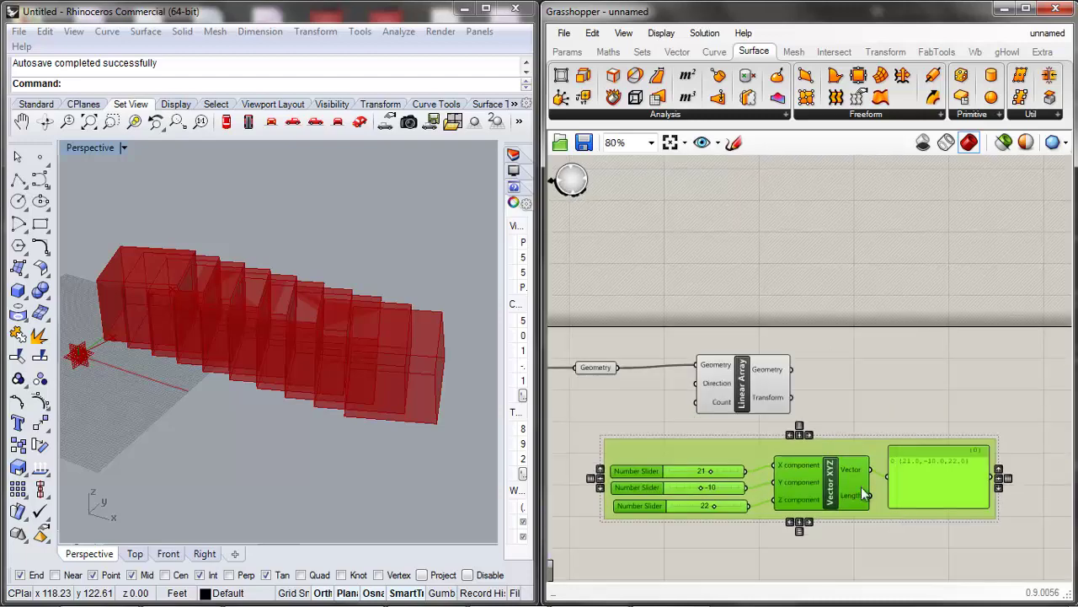
# Connect the copied vector panel to Linear Array's Direction input and set the vector sliders to X 53, Y 41 and Z 6.
pyautogui.moveTo(753, 379); pyautogui.dragTo(841, 378)
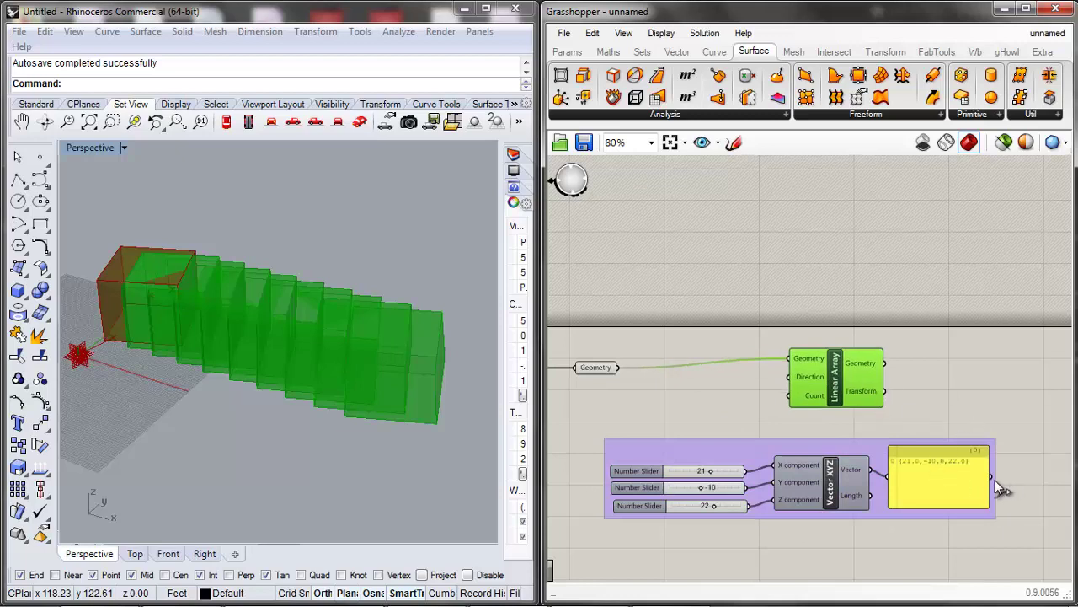
pyautogui.moveTo(988, 471); pyautogui.dragTo(789, 377)
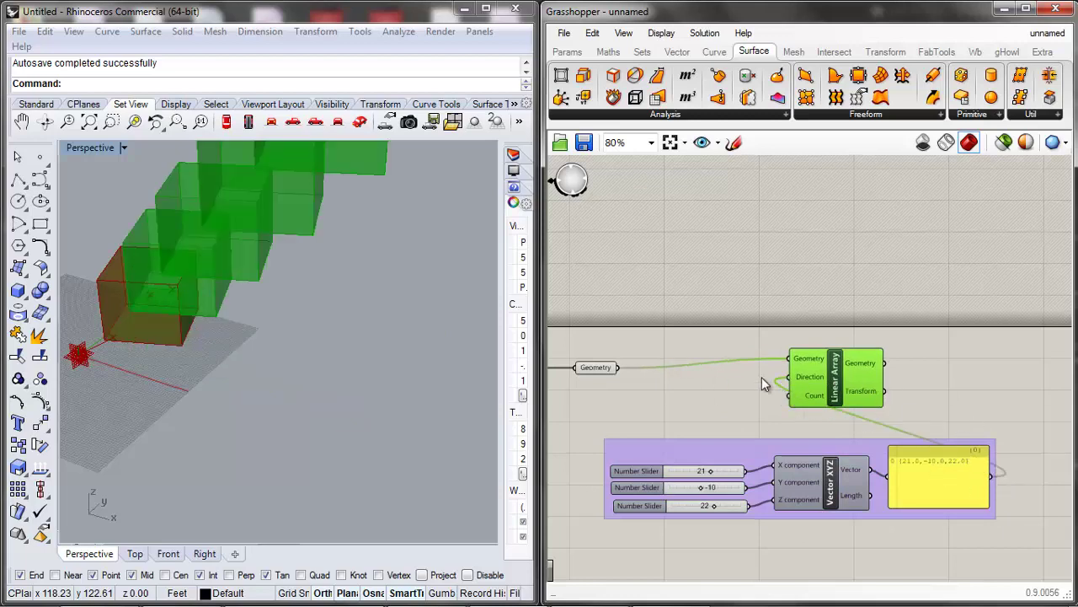
pyautogui.scroll(-3, 251, 337)
pyautogui.moveTo(716, 508); pyautogui.dragTo(722, 475)
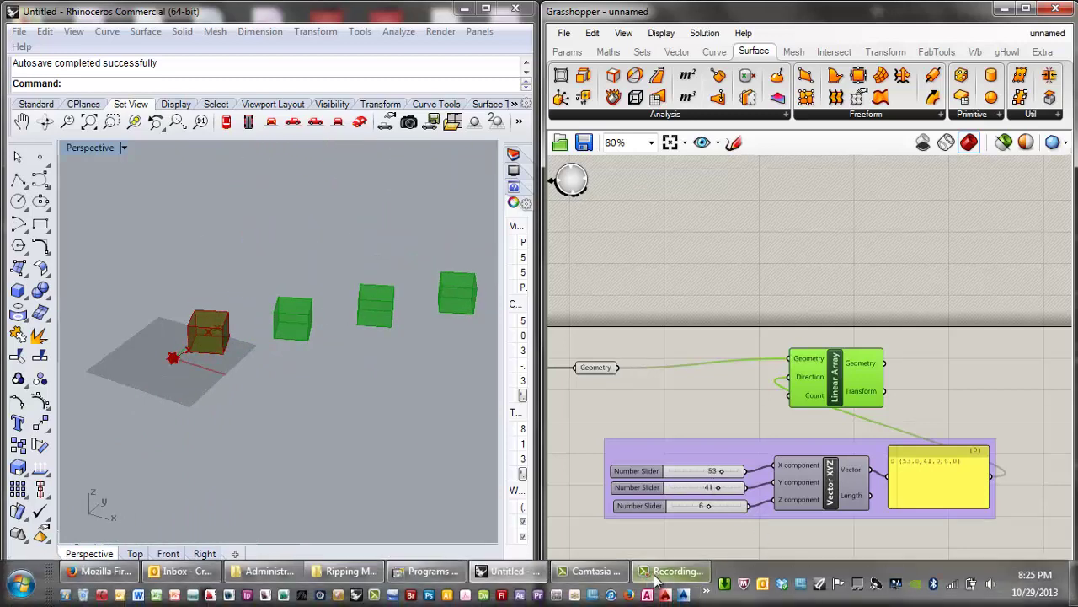
pyautogui.click(650, 594)
pyautogui.click(1003, 548)
pyautogui.click(689, 350)
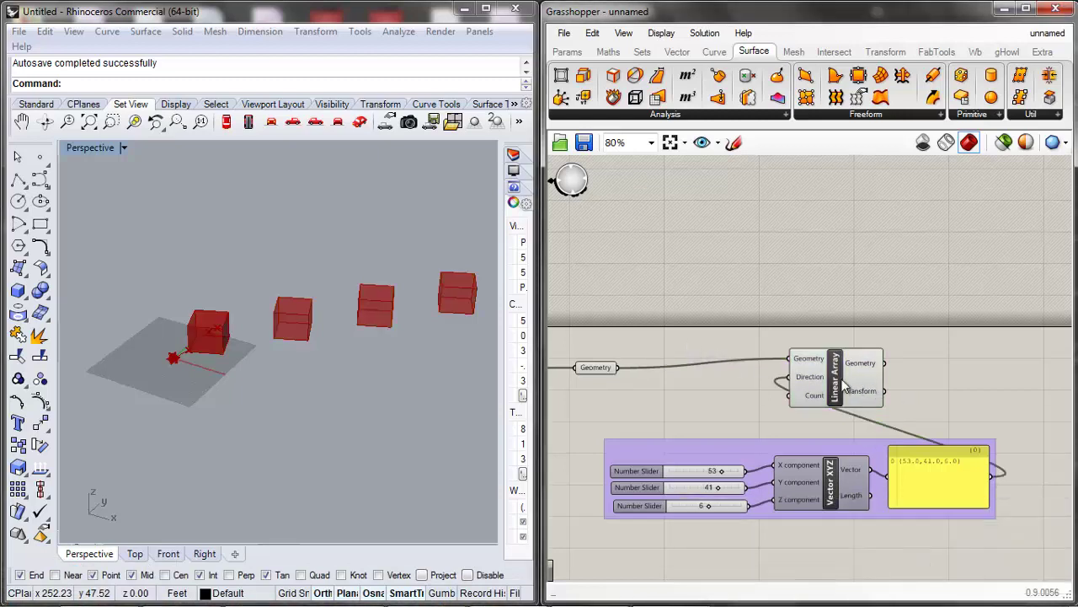
# Duplicate the vector's X slider, connect the copy to Linear Array's Count input and set it to 9.
pyautogui.moveTo(843, 383); pyautogui.dragTo(864, 368)
pyautogui.click(764, 378)
pyautogui.click(844, 385)
pyautogui.click(761, 423)
pyautogui.scroll(-3, 766, 423)
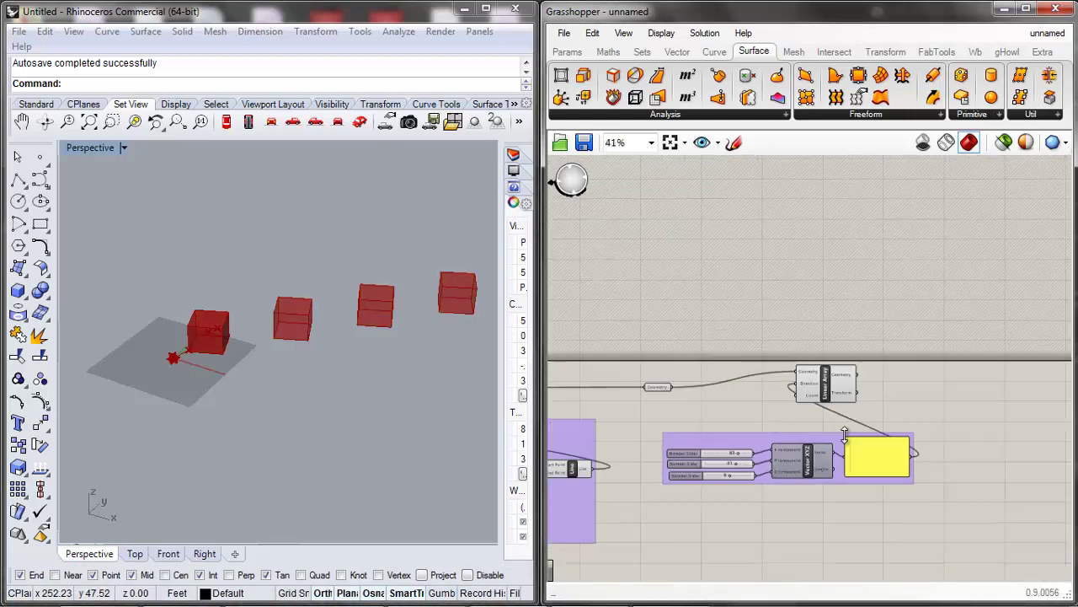
pyautogui.scroll(3, 756, 446)
pyautogui.click(748, 444)
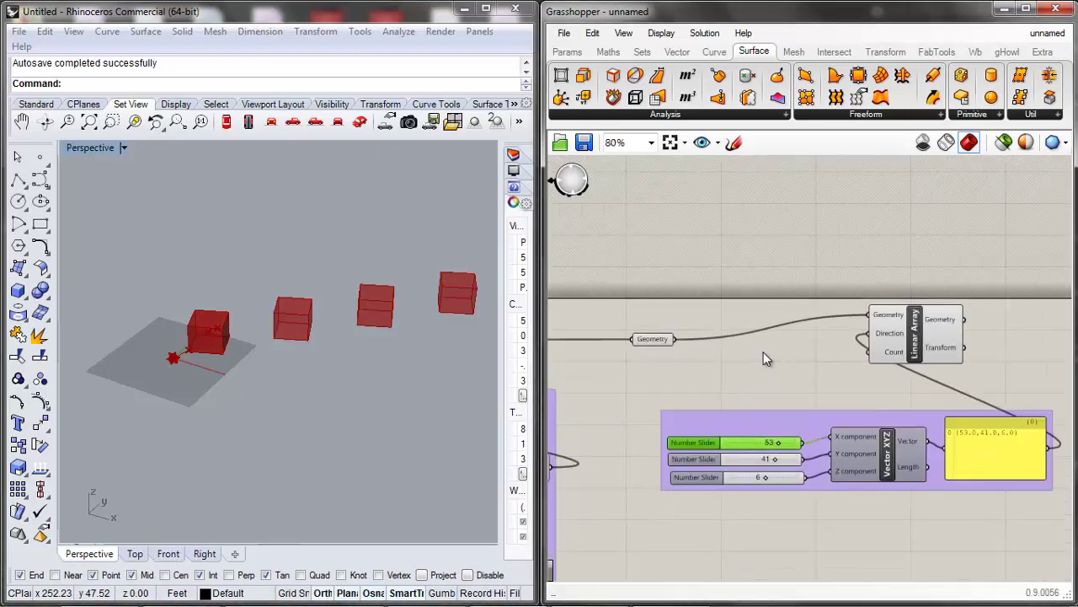
pyautogui.hotkey('ctrl', 'c')
pyautogui.hotkey('ctrl', 'v')
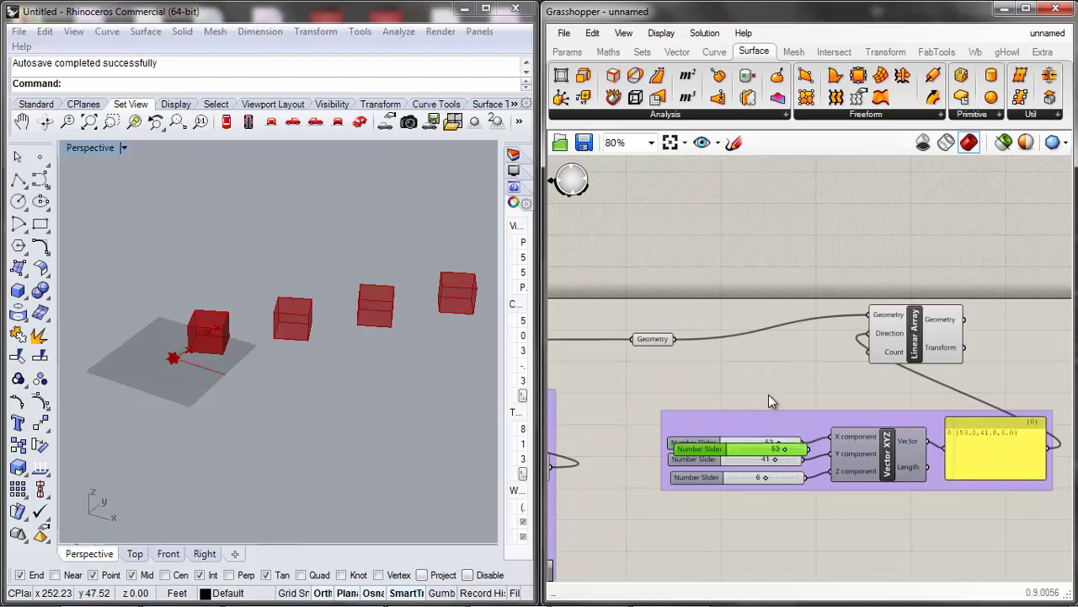
pyautogui.moveTo(756, 454); pyautogui.dragTo(869, 351)
pyautogui.moveTo(791, 372)
pyautogui.mouseDown()
pyautogui.moveTo(763, 377)
pyautogui.moveTo(777, 373)
pyautogui.mouseUp()
# Set the Count slider's minimum to 0 and its value to 7.
pyautogui.rightClick(766, 376)
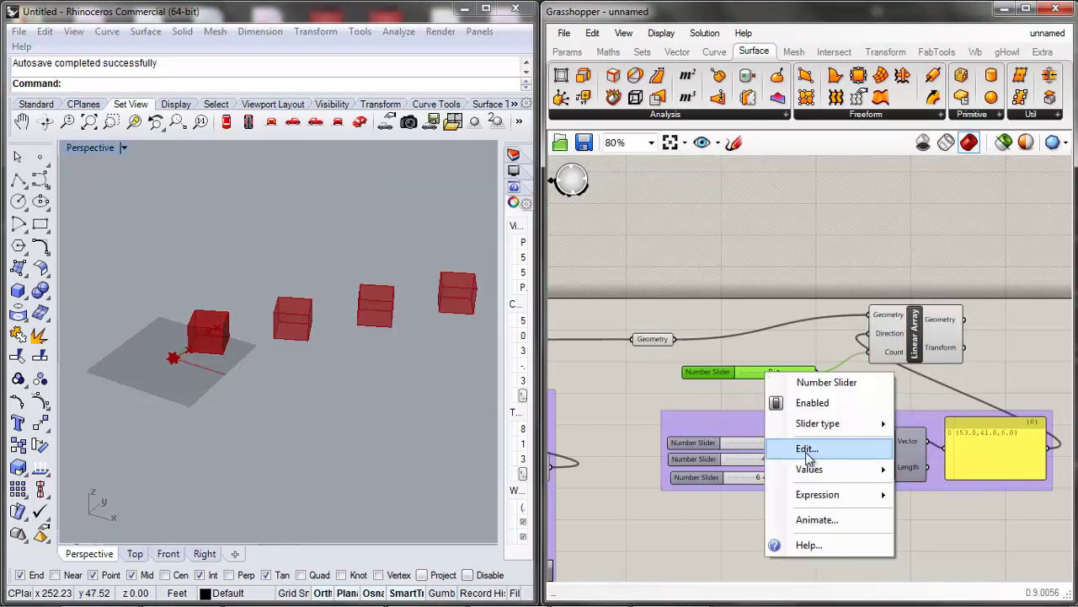
pyautogui.click(808, 448)
pyautogui.doubleClick(815, 467)
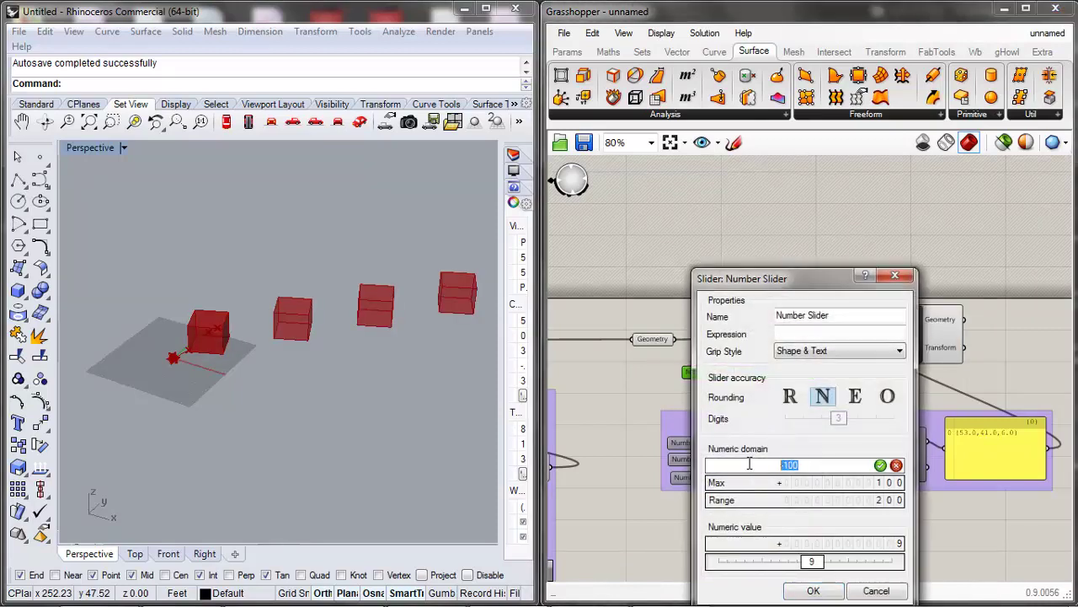
pyautogui.press('Return')
pyautogui.click(813, 591)
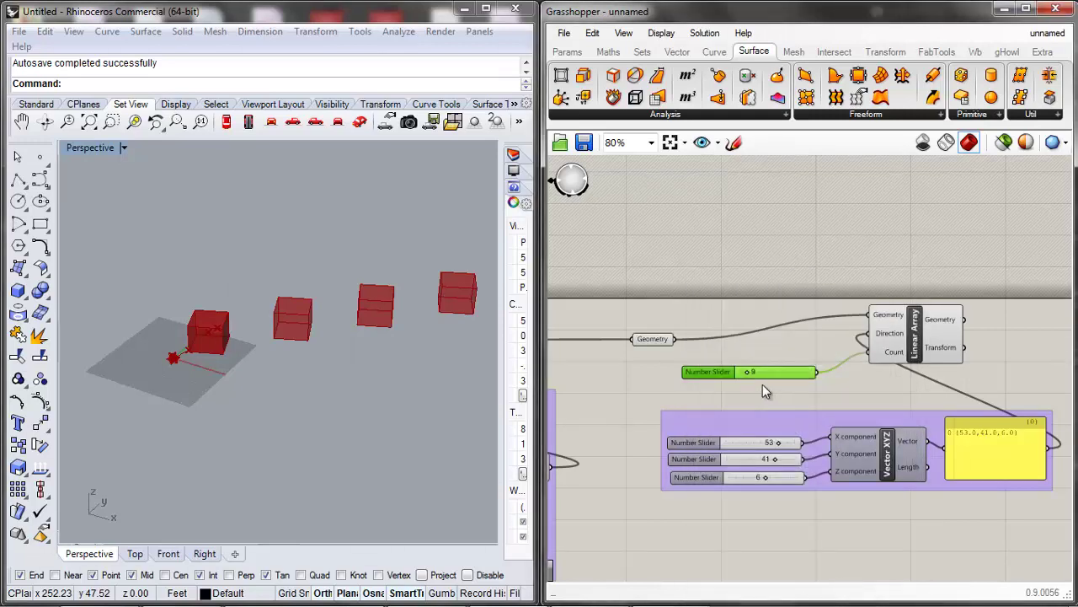
pyautogui.moveTo(745, 371); pyautogui.dragTo(747, 371)
pyautogui.click(744, 353)
# Shift the Geometry parameter and move the Linear Array with its count slider and vector group above the row of transform components.
pyautogui.scroll(-3, 738, 340)
pyautogui.scroll(2, 763, 341)
pyautogui.moveTo(858, 336); pyautogui.dragTo(893, 357)
pyautogui.scroll(-4, 768, 347)
pyautogui.scroll(1, 797, 389)
pyautogui.scroll(3, 701, 322)
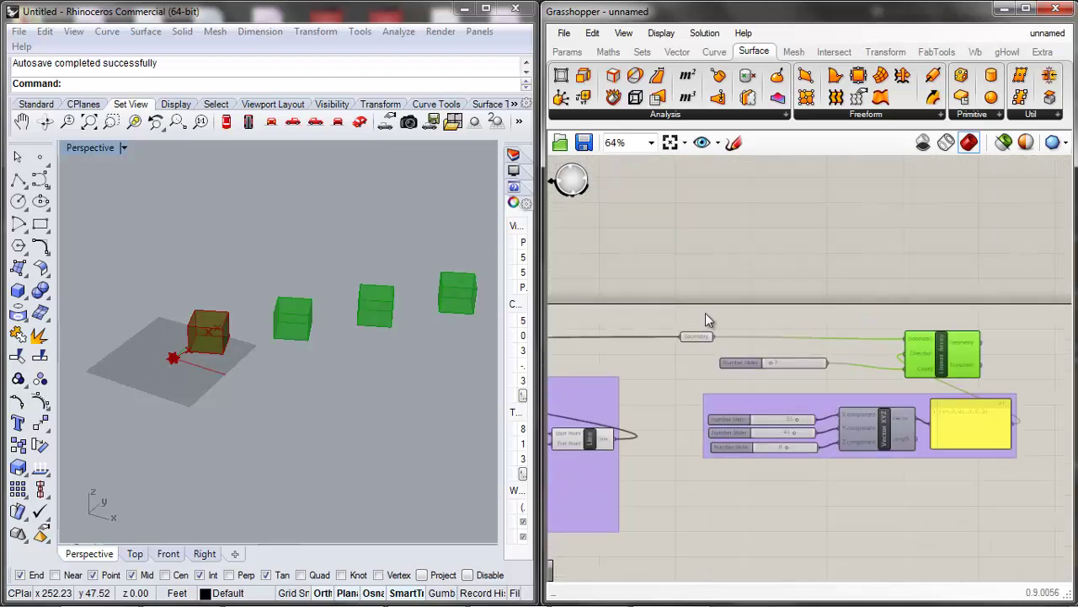
pyautogui.moveTo(683, 338); pyautogui.dragTo(643, 336)
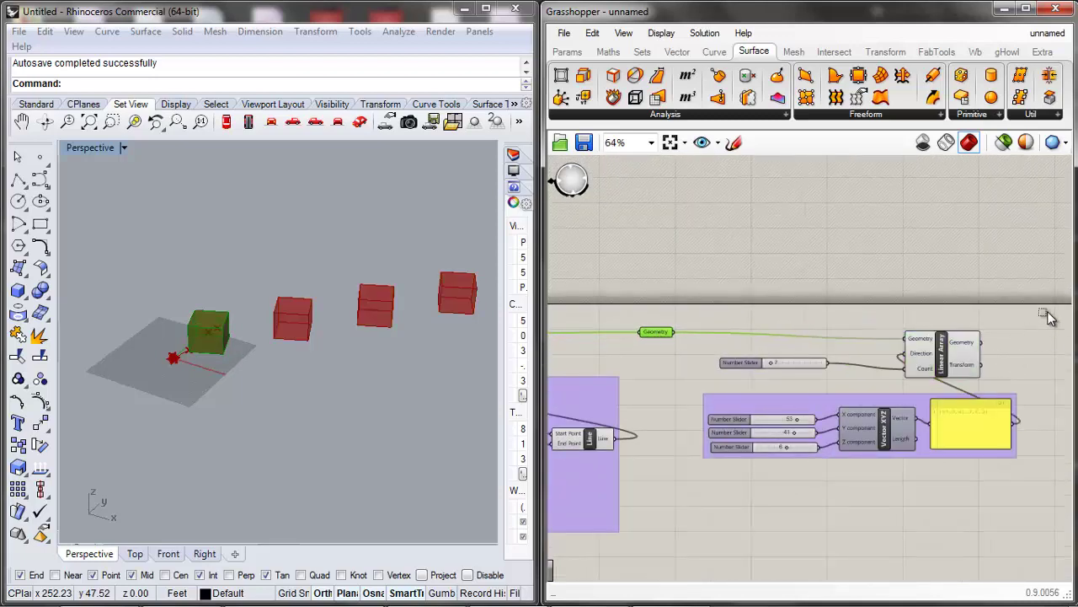
pyautogui.moveTo(1045, 313); pyautogui.dragTo(778, 451)
pyautogui.moveTo(815, 401); pyautogui.dragTo(834, 240)
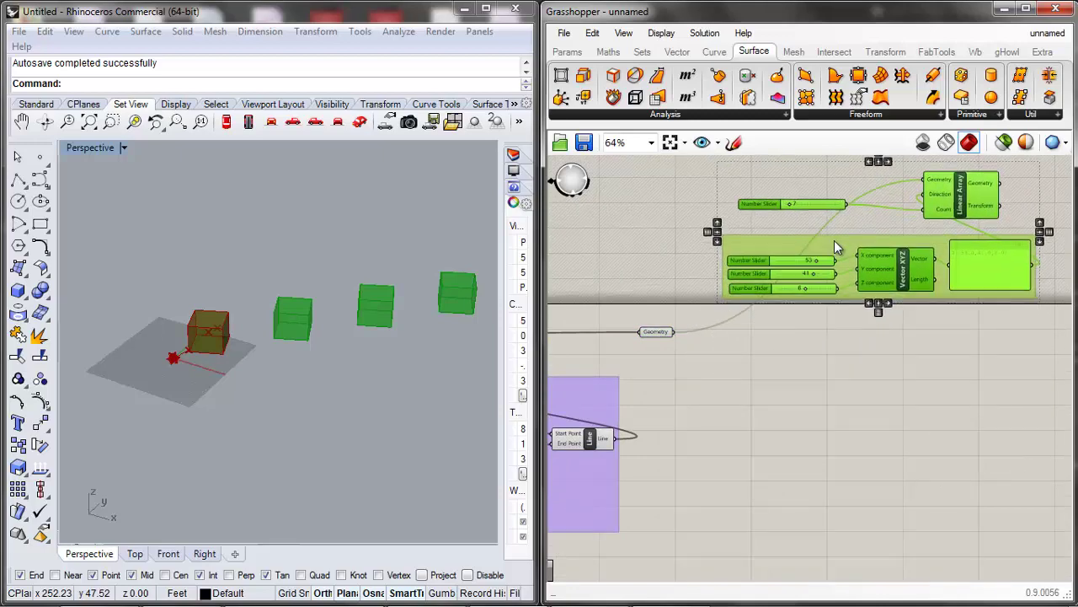
pyautogui.click(883, 220)
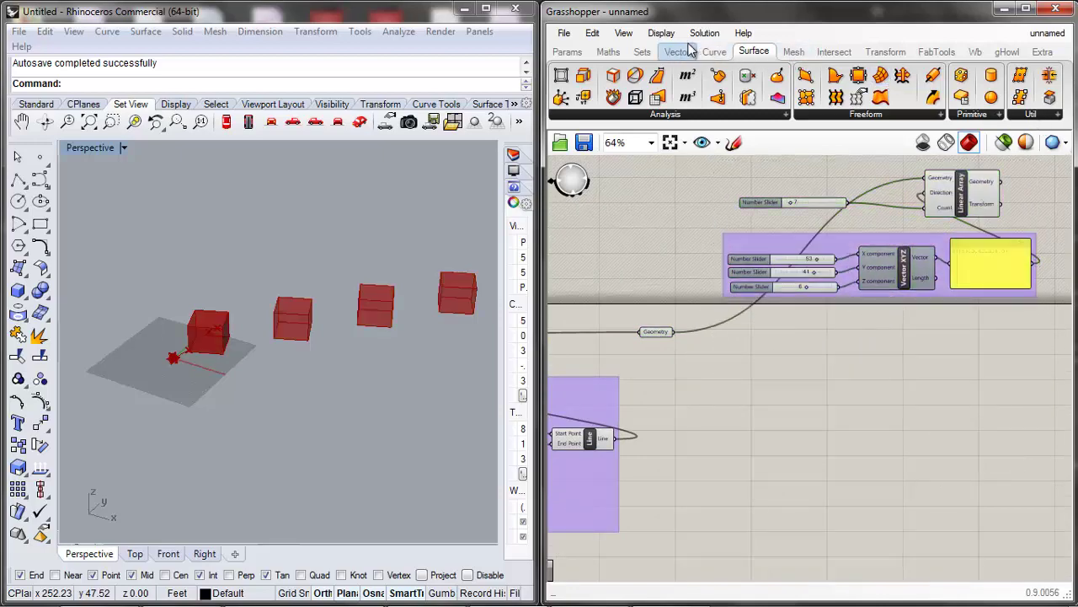
# Add a Rectangular Array component in the freed space and connect the Geometry parameter to its Geometry input.
pyautogui.doubleClick(841, 425)
pyautogui.write('array')
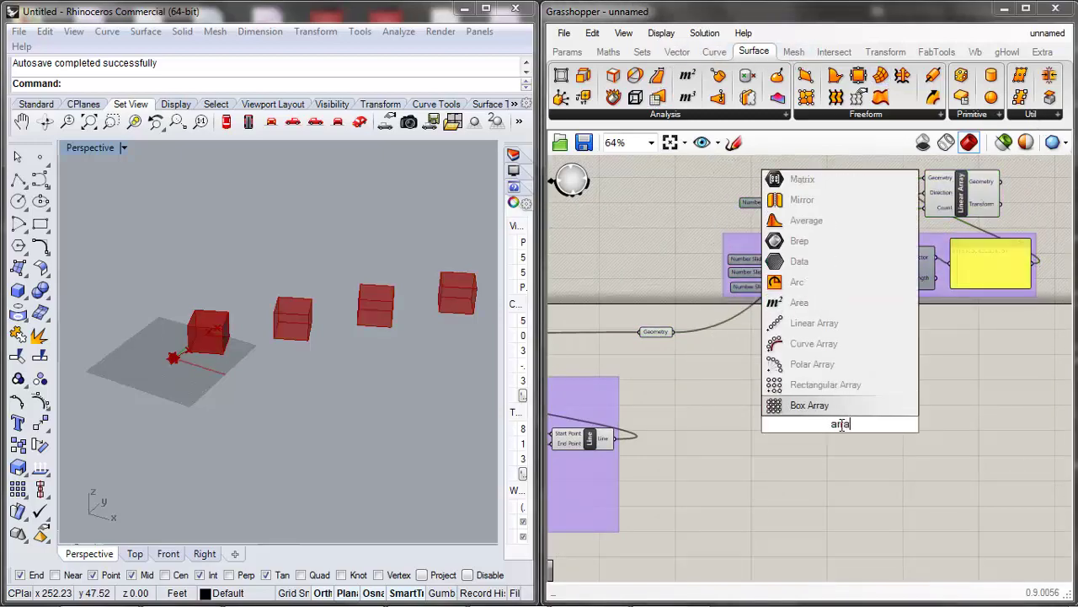
pyautogui.click(813, 385)
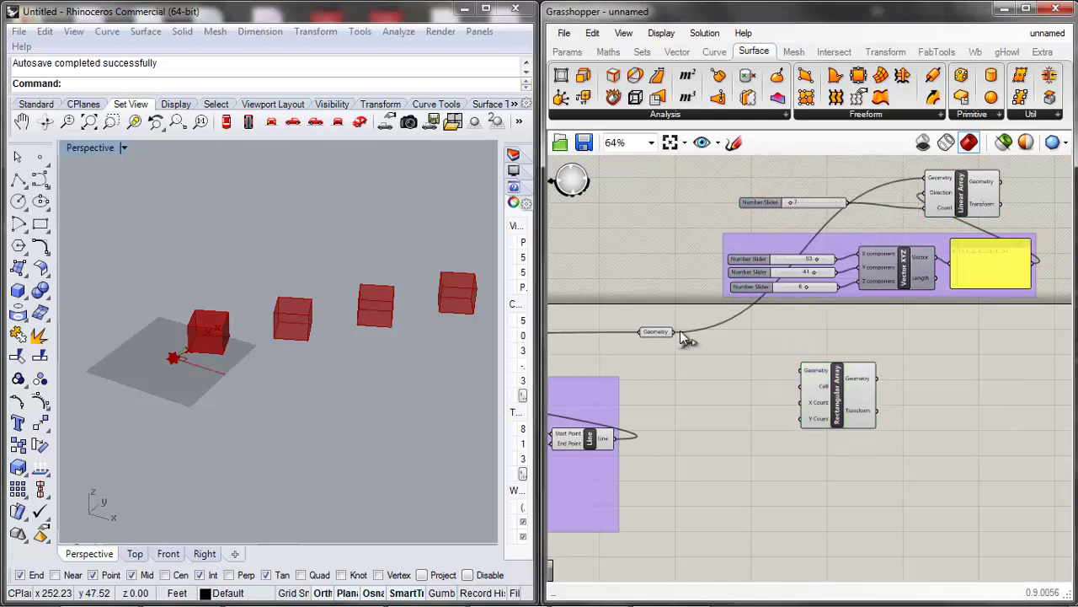
pyautogui.moveTo(674, 333); pyautogui.dragTo(783, 381)
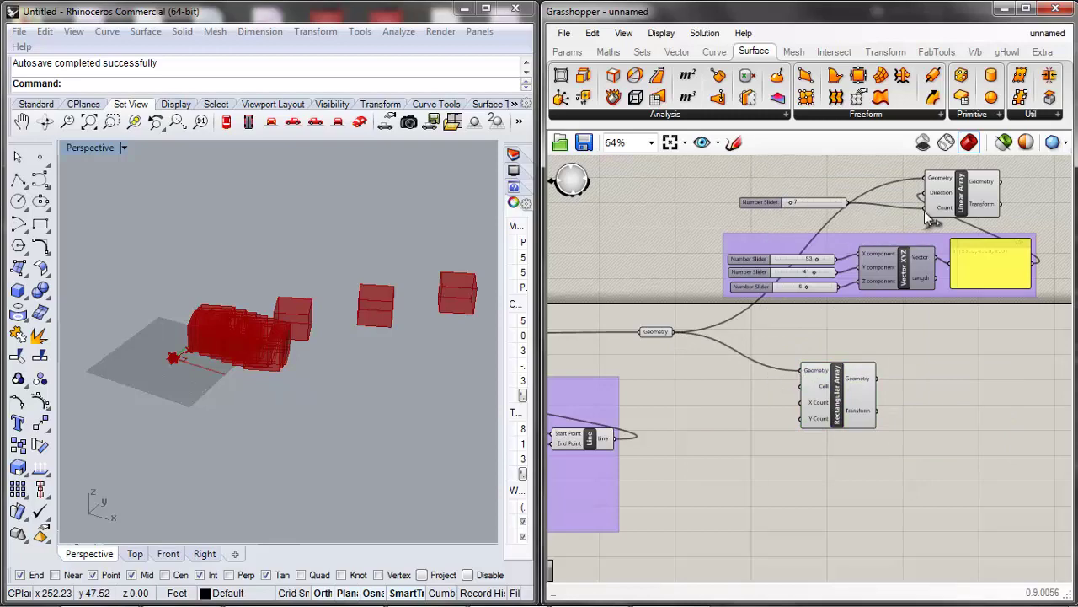
# Turn off the Linear Array component's preview.
pyautogui.click(963, 195)
pyautogui.middleClick(963, 194)
pyautogui.click(1016, 179)
pyautogui.click(973, 391)
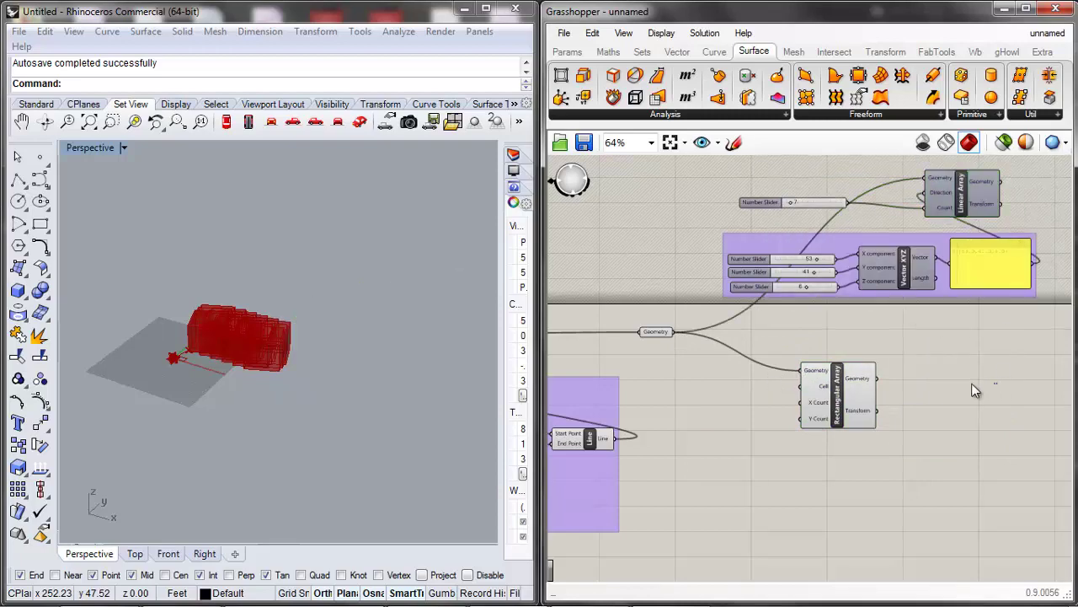
# Examine the Rectangular Array component's Cell, X Count and Y Count inputs.
pyautogui.click(839, 399)
pyautogui.scroll(3, 815, 393)
pyautogui.scroll(-4, 823, 394)
pyautogui.scroll(3, 824, 394)
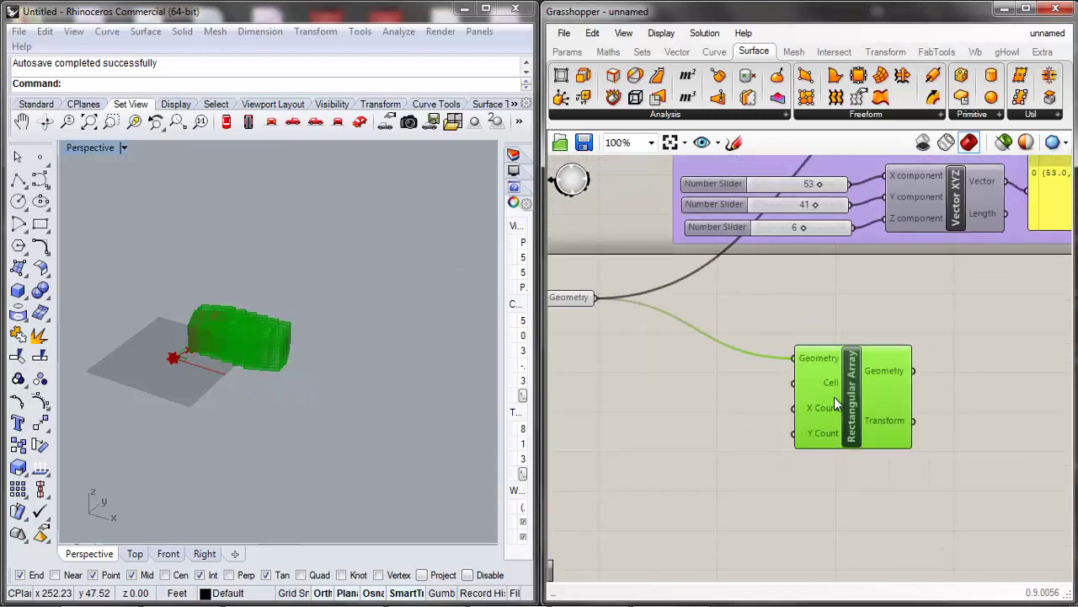
pyautogui.moveTo(834, 397); pyautogui.dragTo(848, 394)
pyautogui.click(748, 397)
pyautogui.scroll(-1, 748, 398)
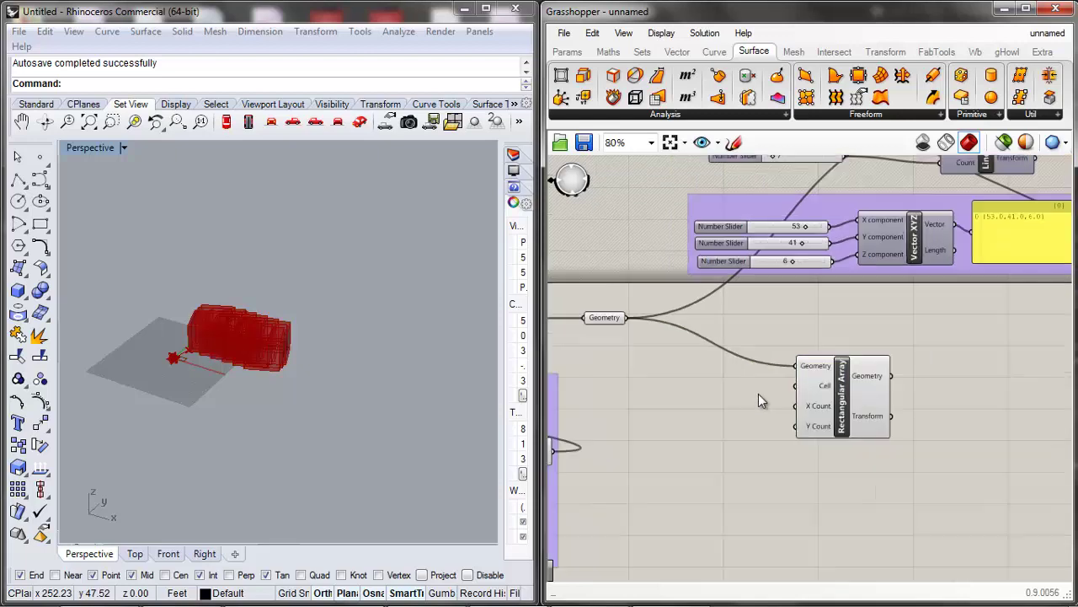
pyautogui.click(832, 405)
pyautogui.scroll(-2, 833, 404)
pyautogui.scroll(2, 762, 260)
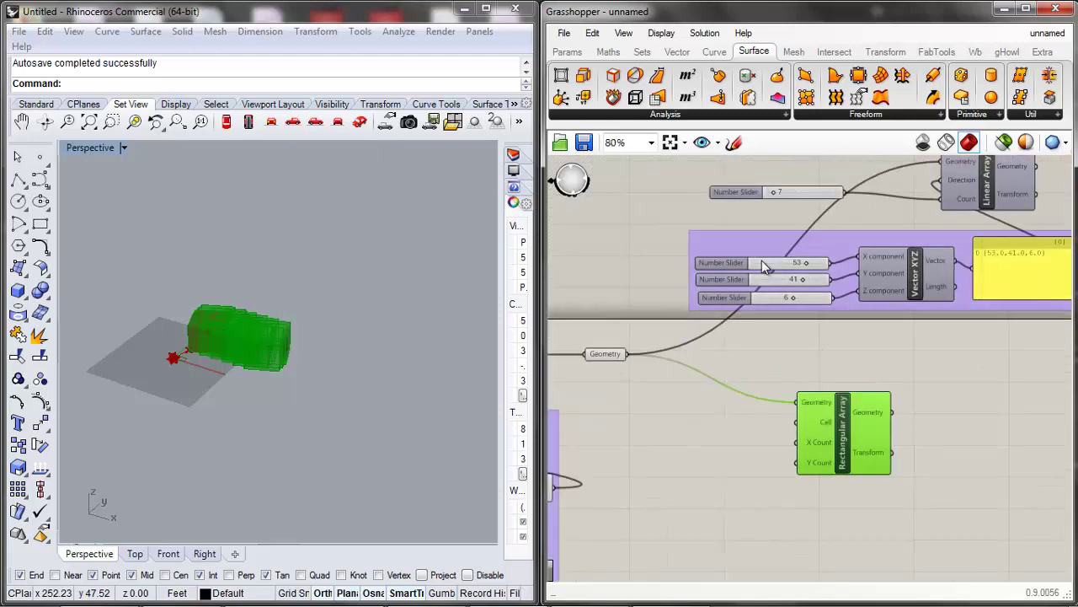
# Duplicate the Linear Array's count slider of 7 beside the Rectangular Array and connect the copy to its X Count input.
pyautogui.click(806, 182)
pyautogui.click(792, 195)
pyautogui.hotkey('ctrl', 'c')
pyautogui.hotkey('ctrl', 'v')
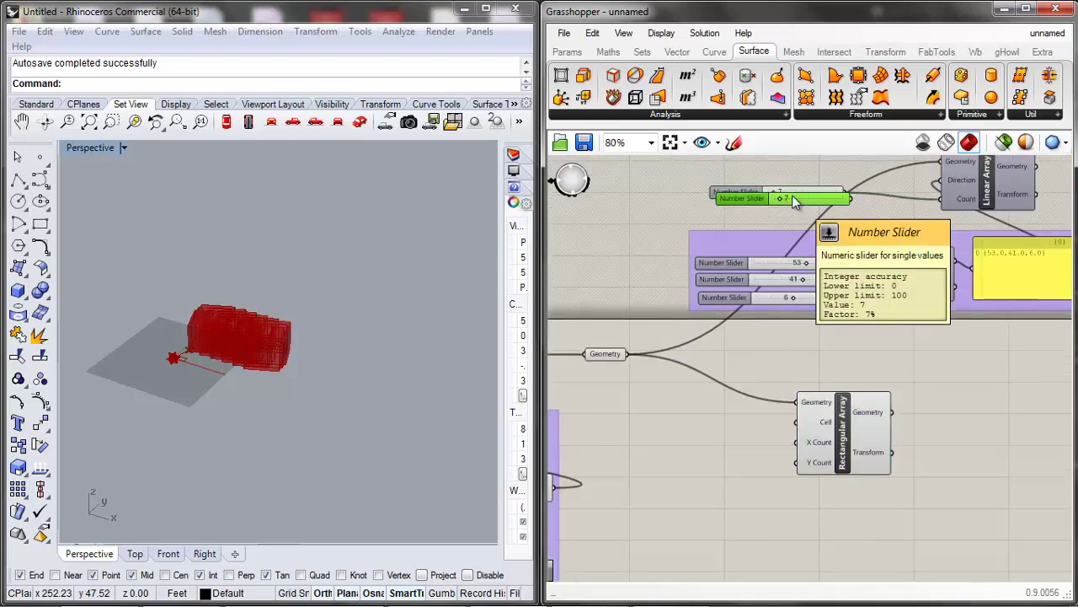
pyautogui.moveTo(792, 194); pyautogui.dragTo(700, 437)
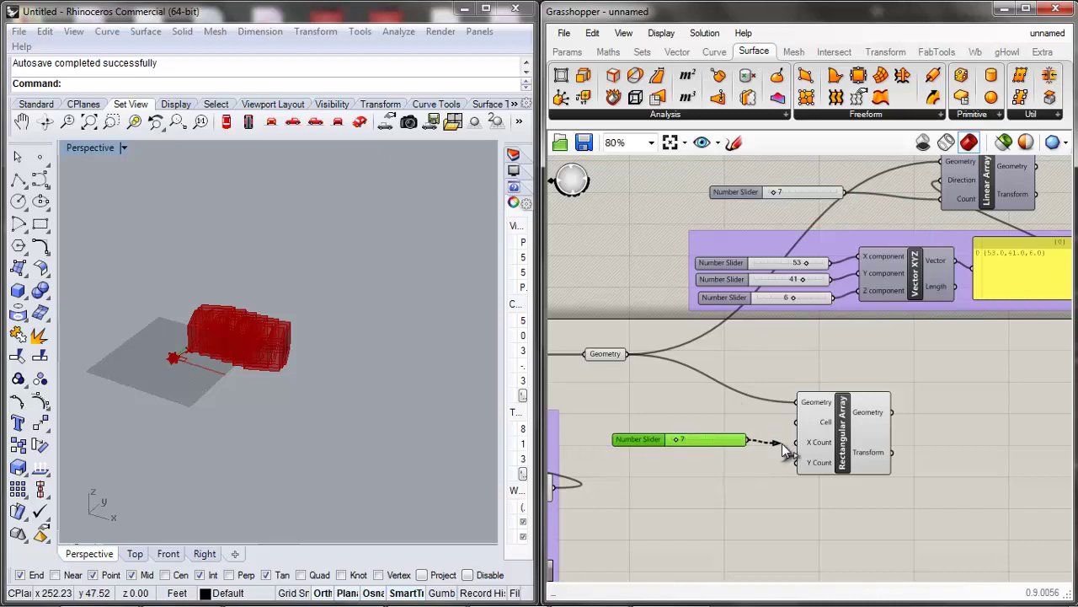
pyautogui.moveTo(782, 443); pyautogui.dragTo(797, 442)
# Place a second copy of the count slider under the first and connect it to the Rectangular Array's Y Count input.
pyautogui.hotkey('ctrl', 'v')
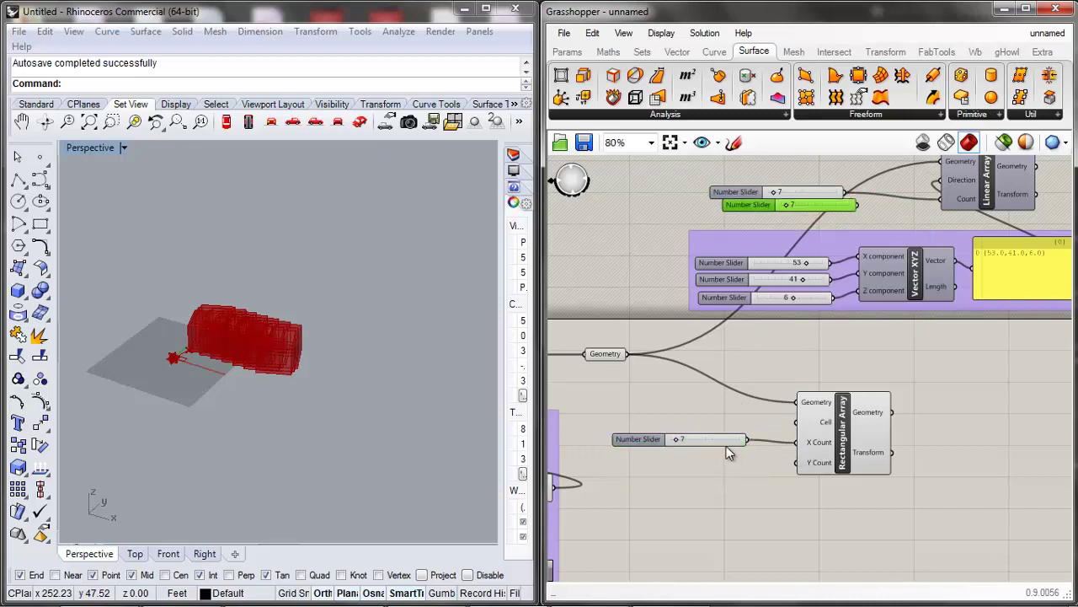
pyautogui.moveTo(800, 207); pyautogui.dragTo(712, 473)
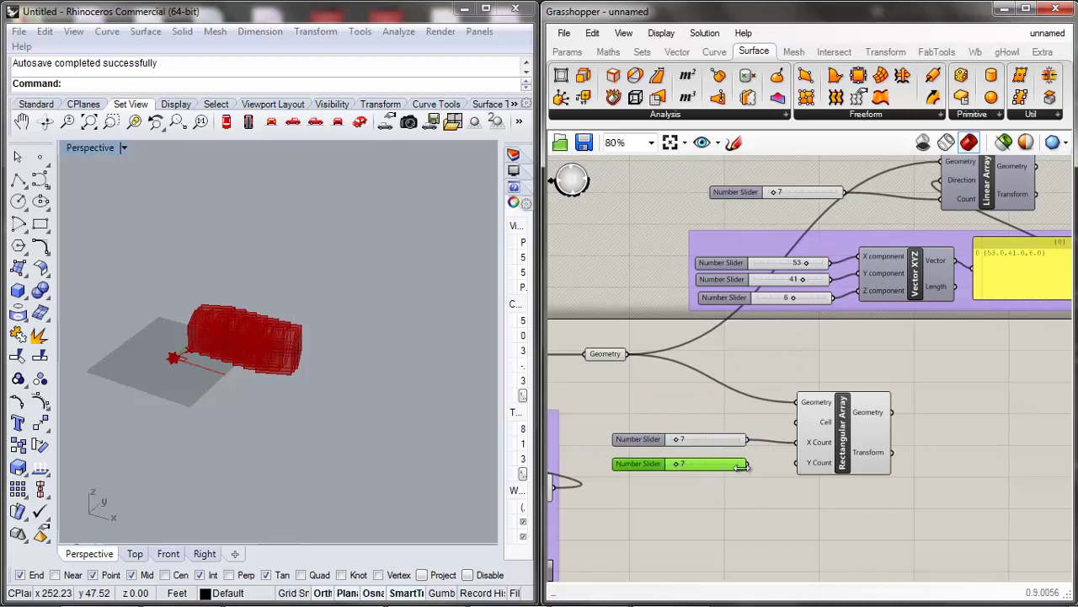
pyautogui.moveTo(782, 464); pyautogui.dragTo(822, 462)
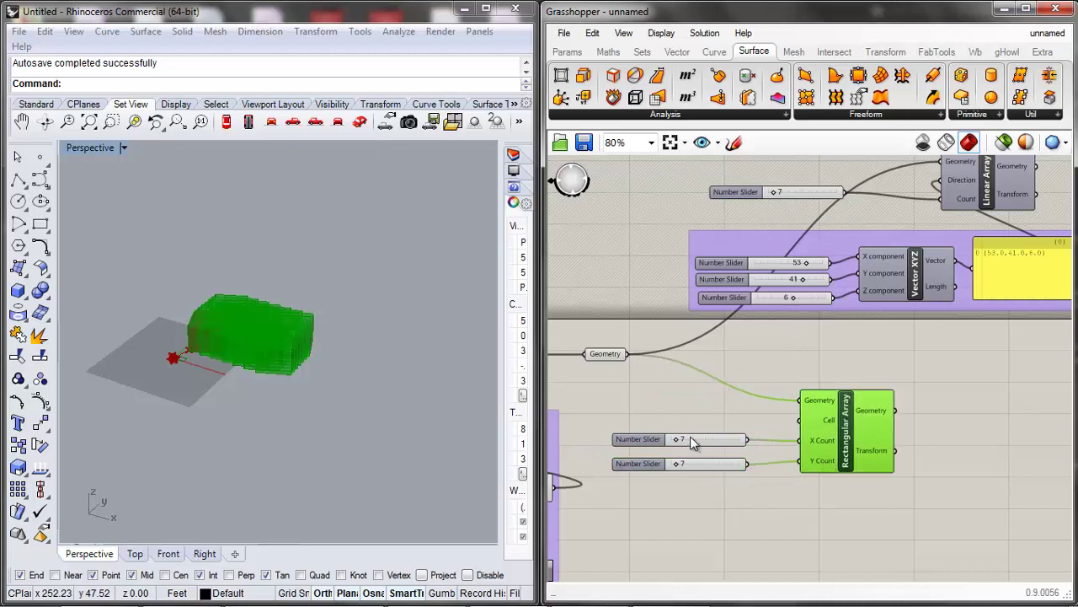
pyautogui.click(725, 409)
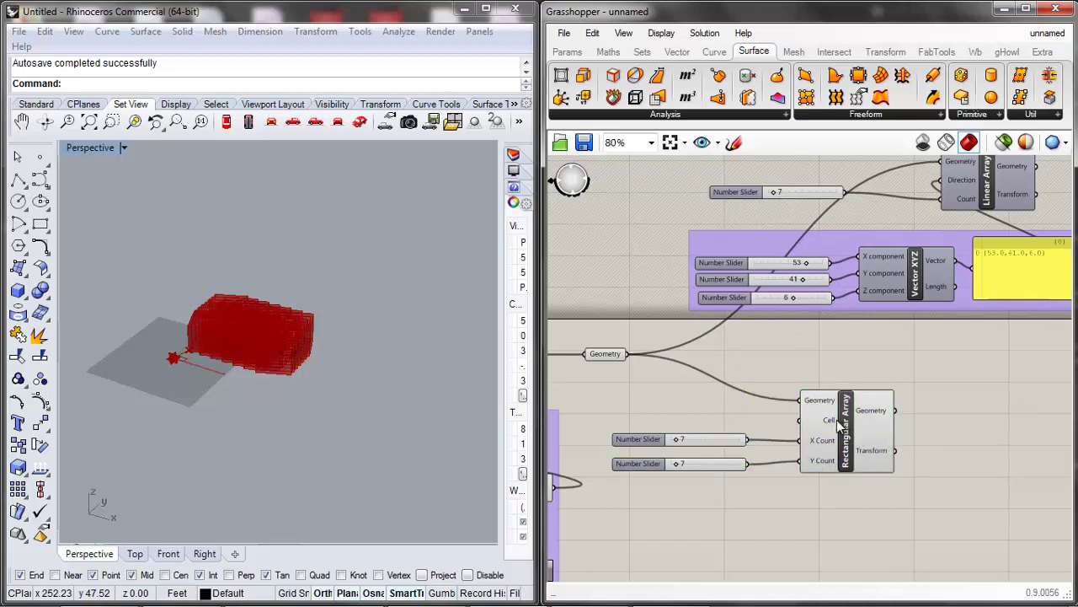
pyautogui.rightClick(832, 417)
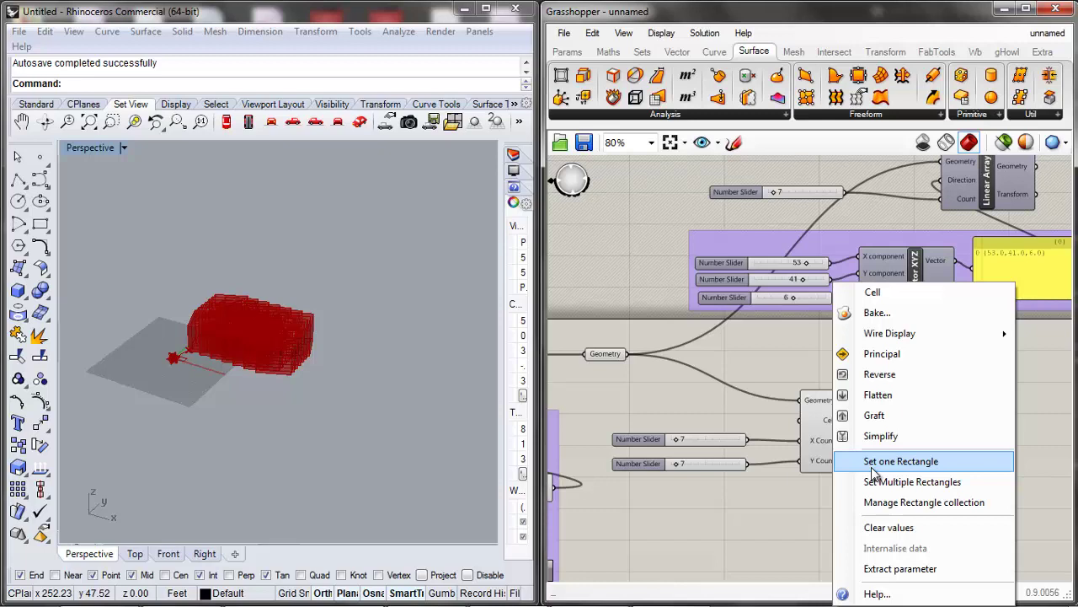
pyautogui.click(757, 379)
pyautogui.scroll(-3, 774, 394)
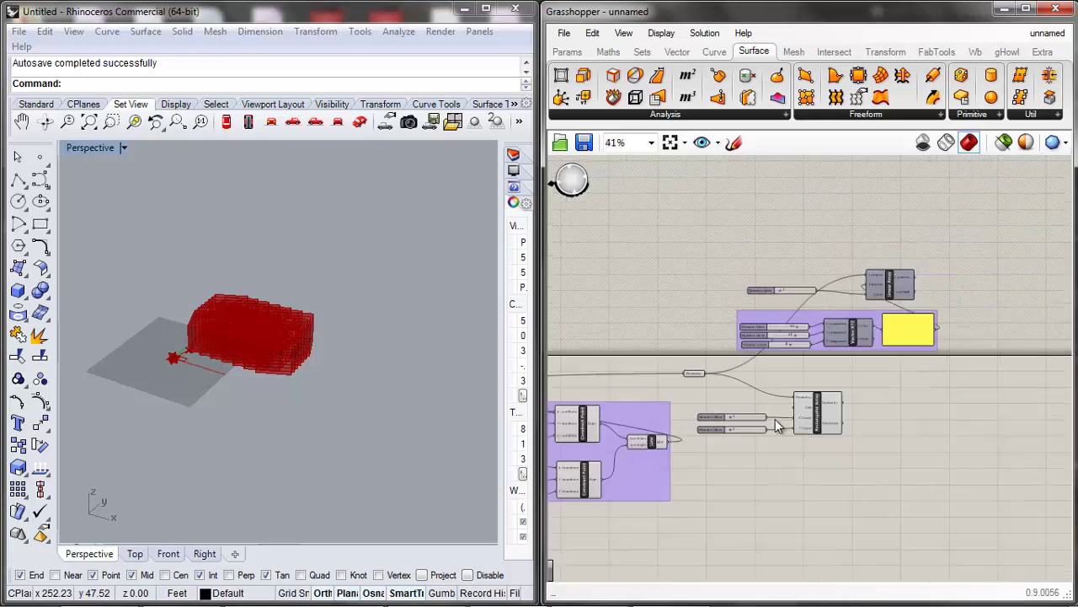
pyautogui.scroll(3, 749, 419)
pyautogui.click(754, 412)
pyautogui.click(770, 463)
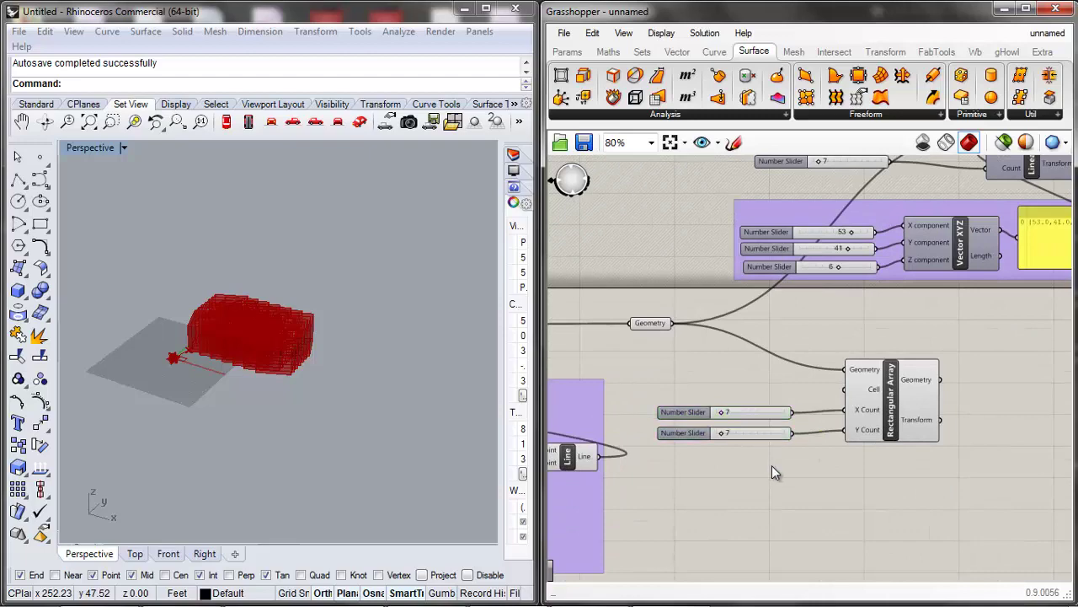
# Copy the box definition's two Construct Point components with their six sliders and place the copies beneath the Rectangular Array.
pyautogui.scroll(-5, 801, 462)
pyautogui.scroll(4, 602, 462)
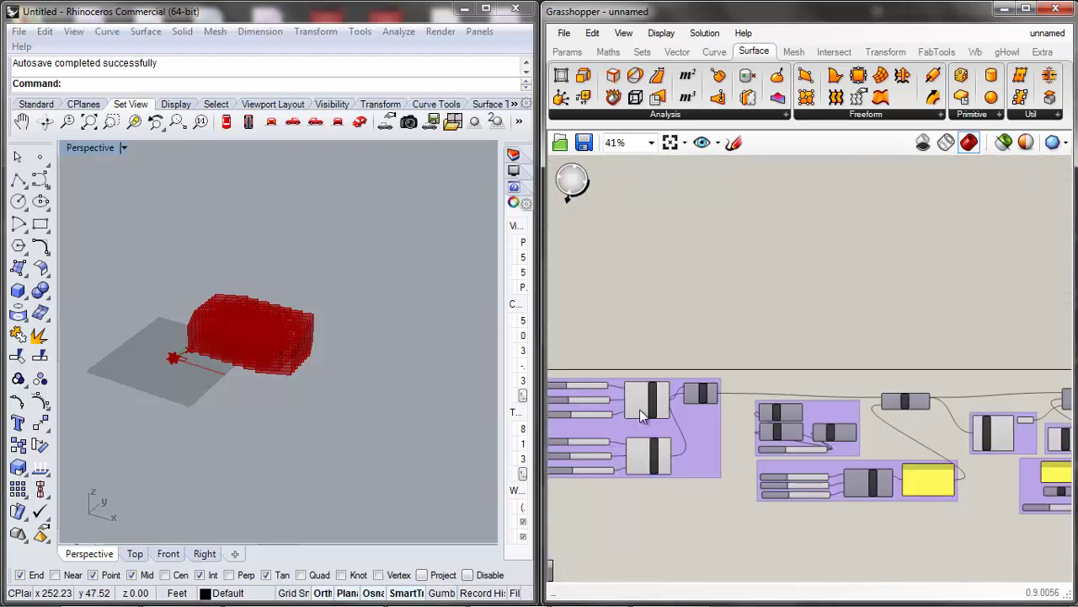
pyautogui.moveTo(671, 339); pyautogui.dragTo(610, 455)
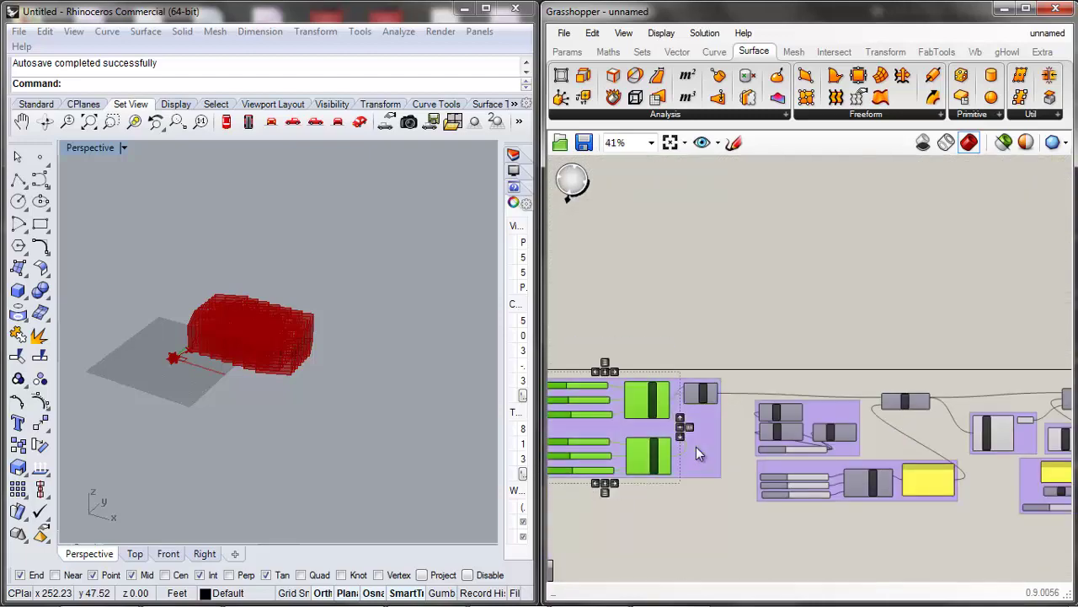
pyautogui.scroll(-3, 696, 439)
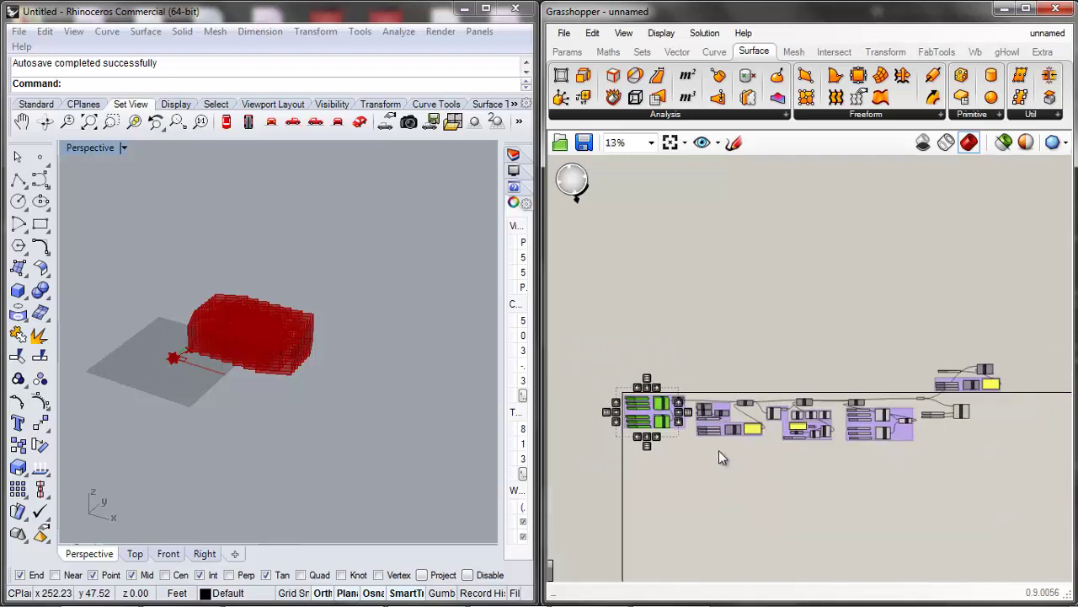
pyautogui.moveTo(668, 428); pyautogui.dragTo(876, 528)
pyautogui.scroll(-1, 927, 505)
pyautogui.scroll(4, 936, 497)
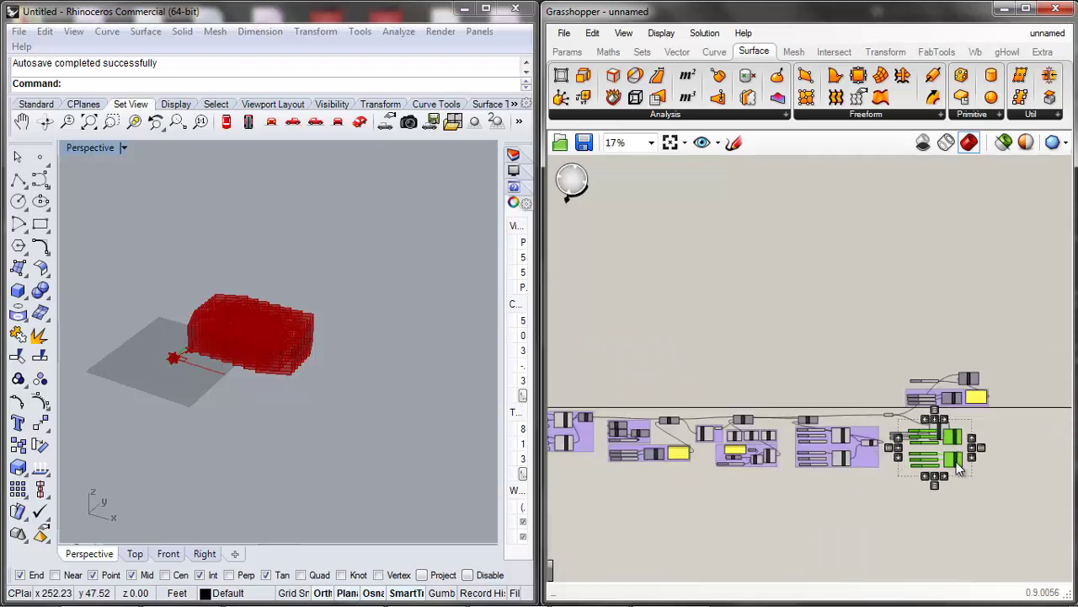
pyautogui.scroll(2, 955, 478)
pyautogui.moveTo(900, 462); pyautogui.dragTo(880, 473)
# Add a Rectangle 2Pt component and connect the two copied Construct Points to its Point A and Point B inputs.
pyautogui.click(973, 447)
pyautogui.doubleClick(975, 427)
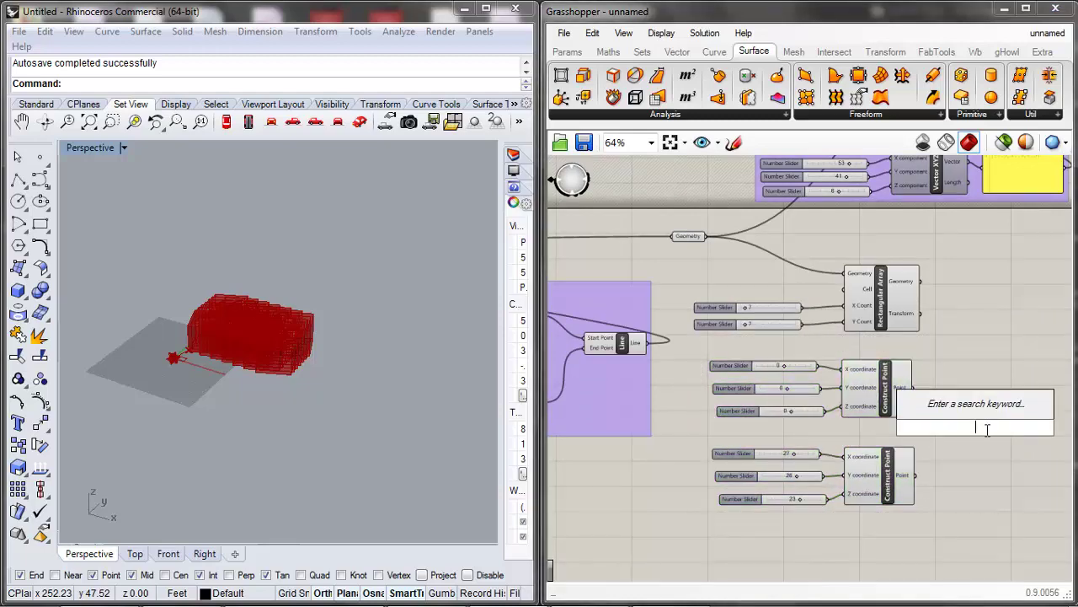
pyautogui.write('rec')
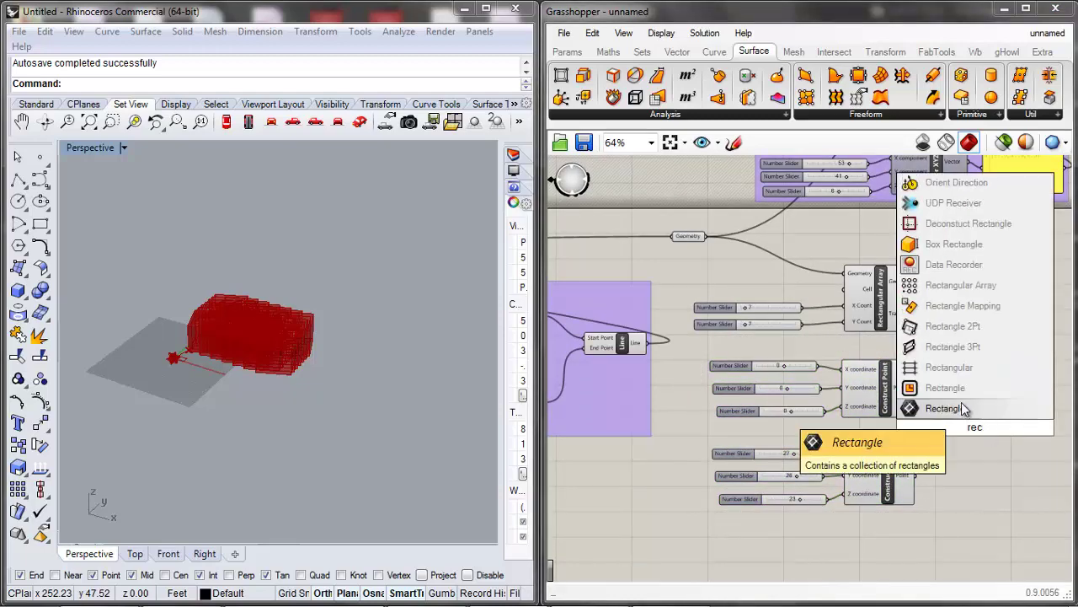
pyautogui.click(953, 327)
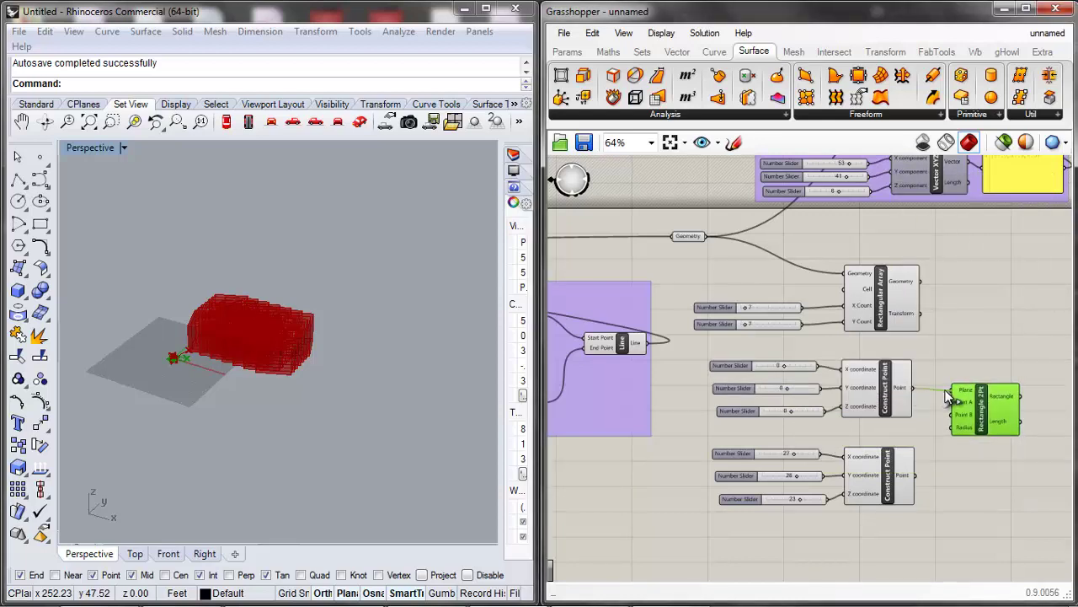
pyautogui.moveTo(947, 398); pyautogui.dragTo(949, 406)
pyautogui.moveTo(932, 457); pyautogui.dragTo(954, 418)
# Set the minimum of the second copied point's Z coordinate slider to 0 so that its value is 0.
pyautogui.scroll(4, 969, 430)
pyautogui.scroll(-3, 845, 438)
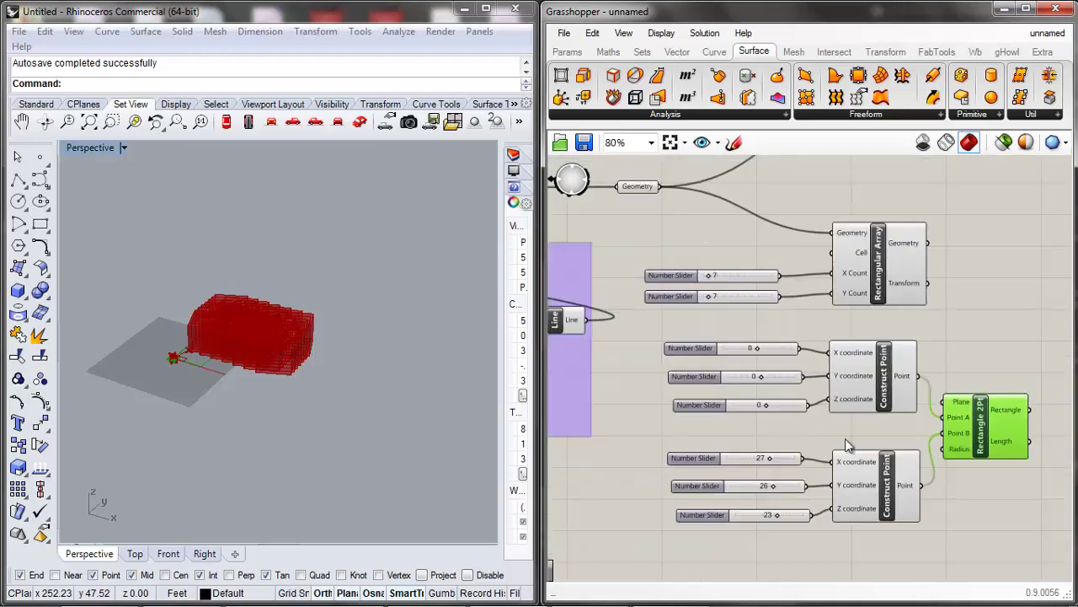
pyautogui.scroll(2, 773, 378)
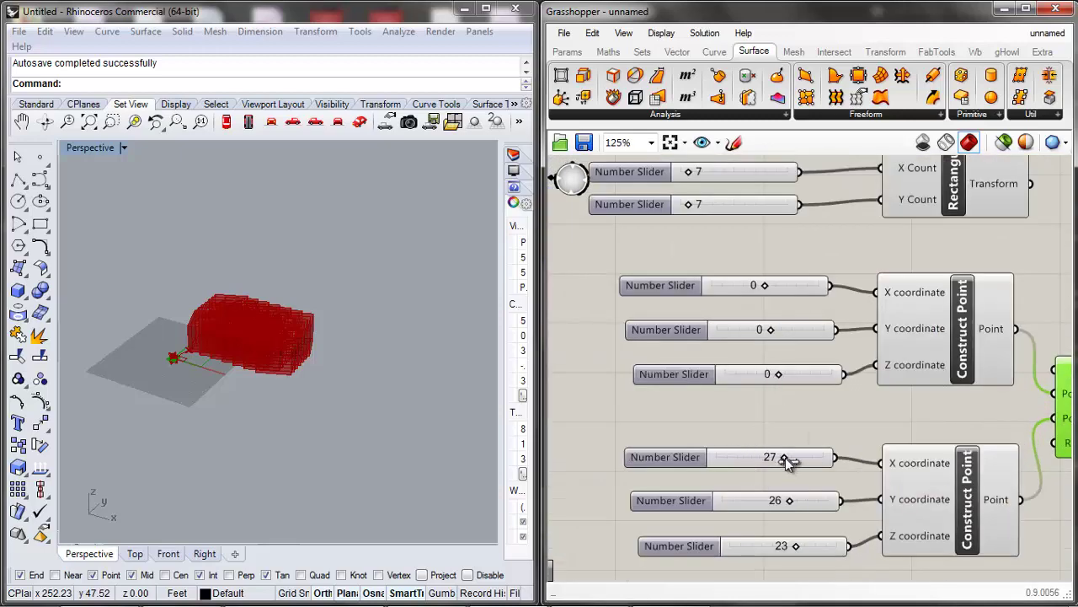
pyautogui.moveTo(794, 549); pyautogui.dragTo(754, 552)
pyautogui.rightClick(755, 552)
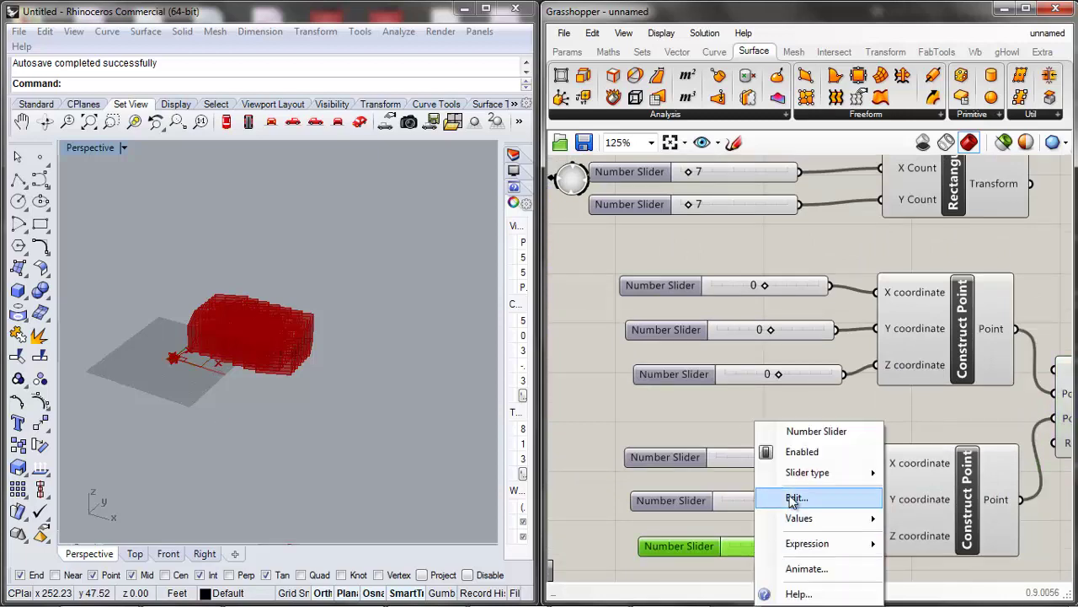
pyautogui.click(795, 499)
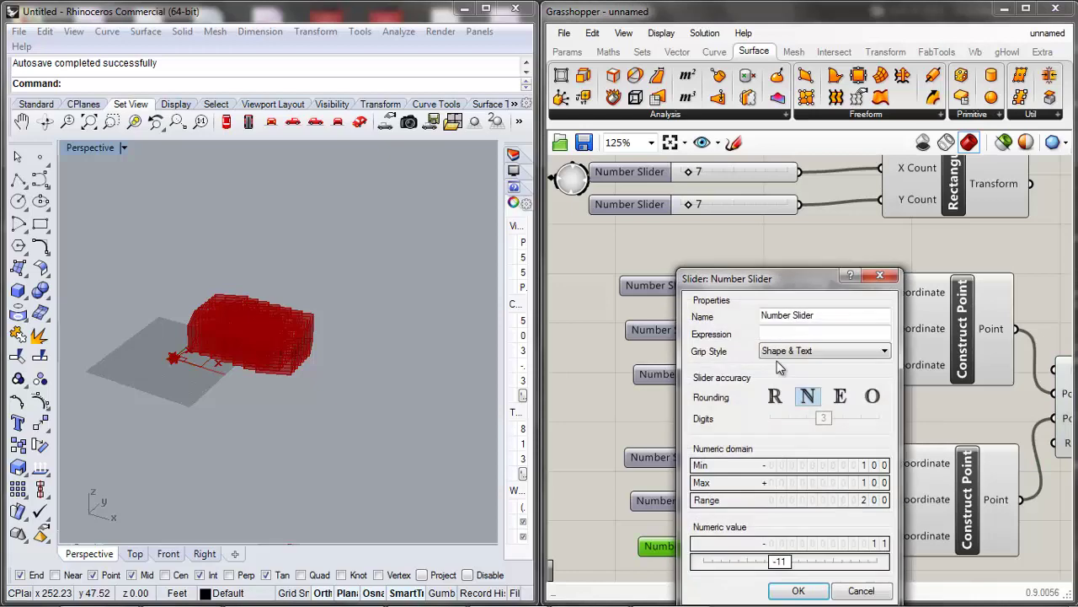
pyautogui.doubleClick(817, 482)
pyautogui.click(806, 483)
pyautogui.doubleClick(821, 464)
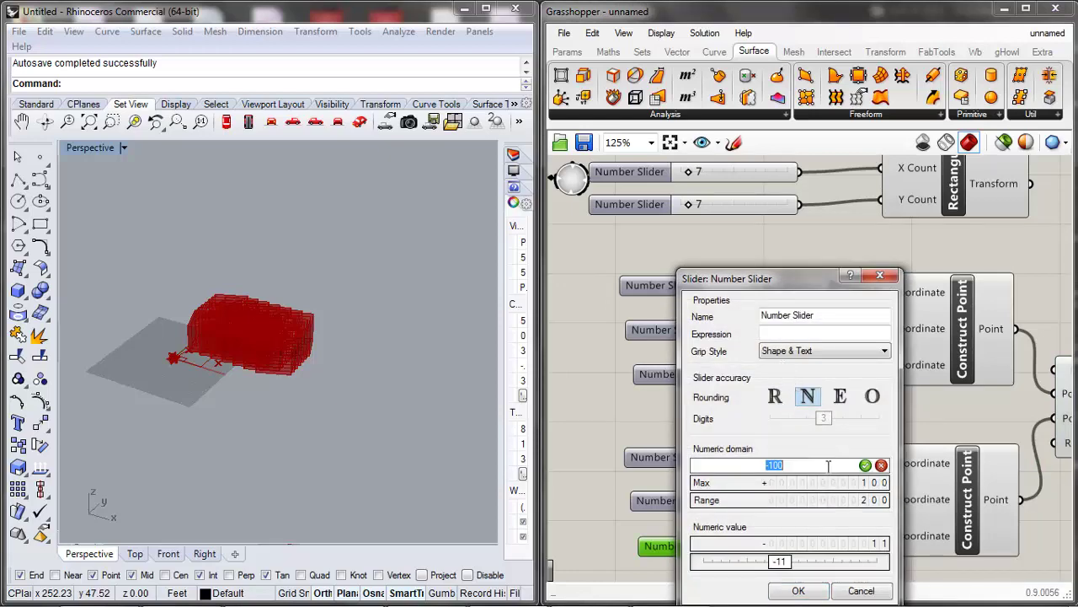
pyautogui.write('0')
pyautogui.click(800, 591)
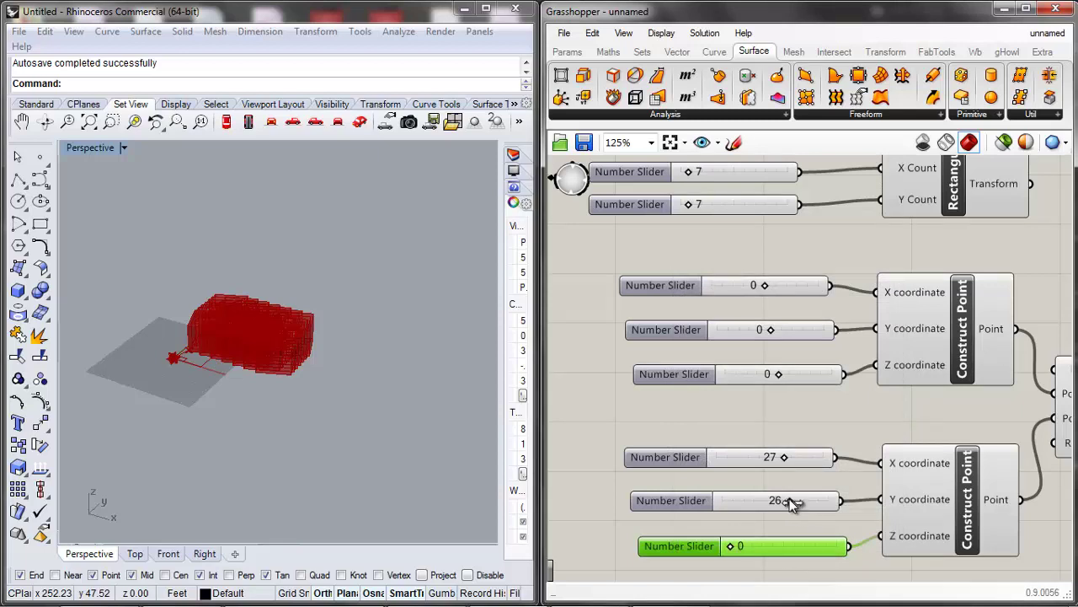
# Set the second copied point's X and Y coordinate sliders to 100.
pyautogui.moveTo(755, 504); pyautogui.dragTo(847, 504)
pyautogui.moveTo(782, 458); pyautogui.dragTo(807, 458)
pyautogui.click(731, 435)
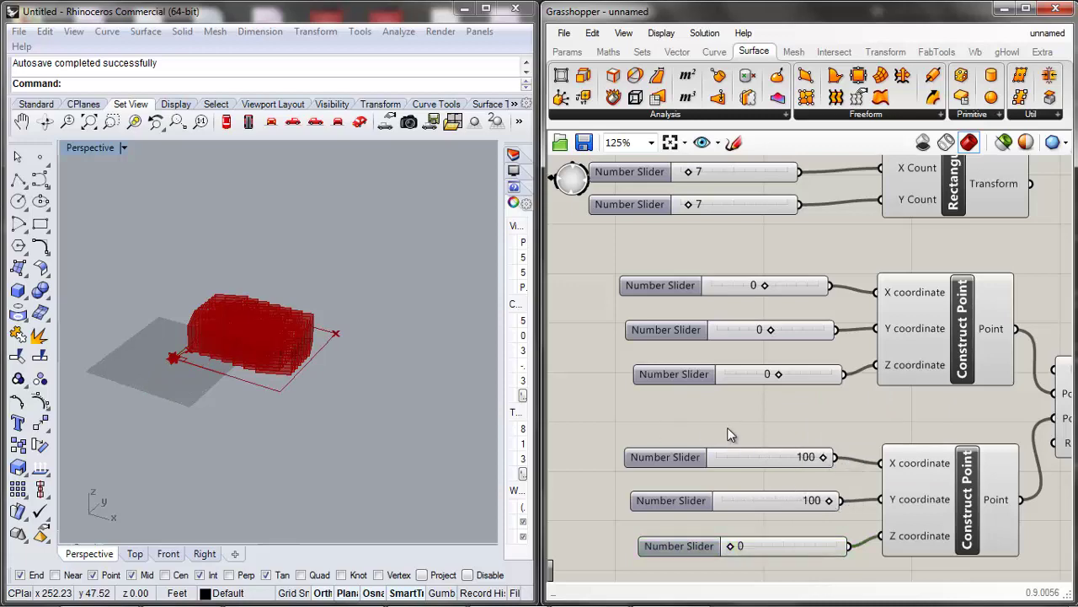
# Move the Rectangular Array clear of its sliders and connect the Rectangle 2Pt's Rectangle output to its Cell input.
pyautogui.scroll(-3, 686, 432)
pyautogui.click(840, 456)
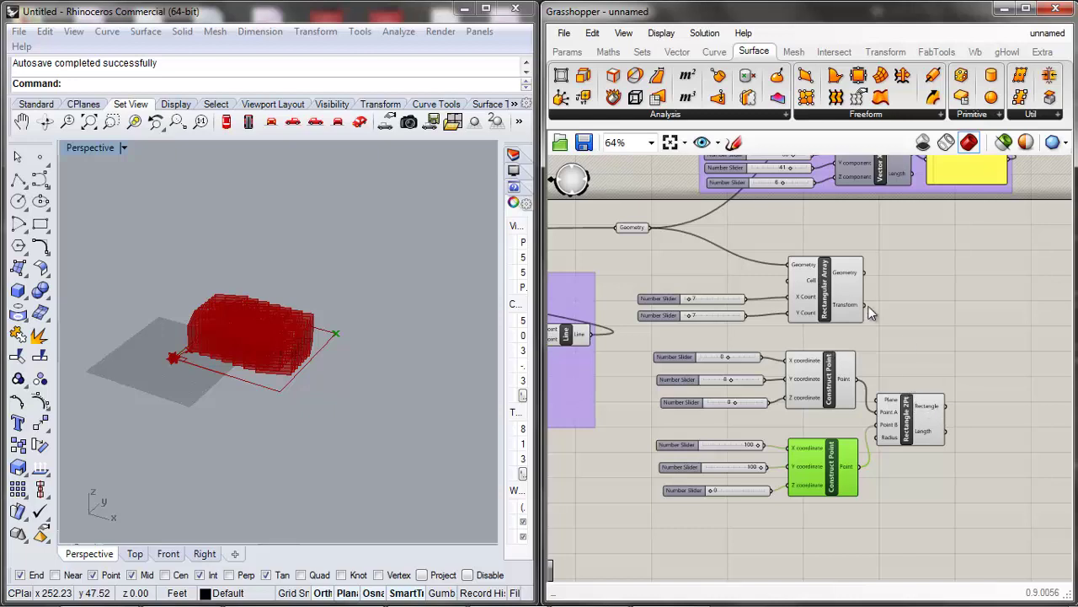
pyautogui.moveTo(846, 297); pyautogui.dragTo(902, 305)
pyautogui.moveTo(947, 406); pyautogui.dragTo(843, 288)
pyautogui.click(229, 376)
pyautogui.scroll(-5, 229, 376)
pyautogui.scroll(-9, 229, 375)
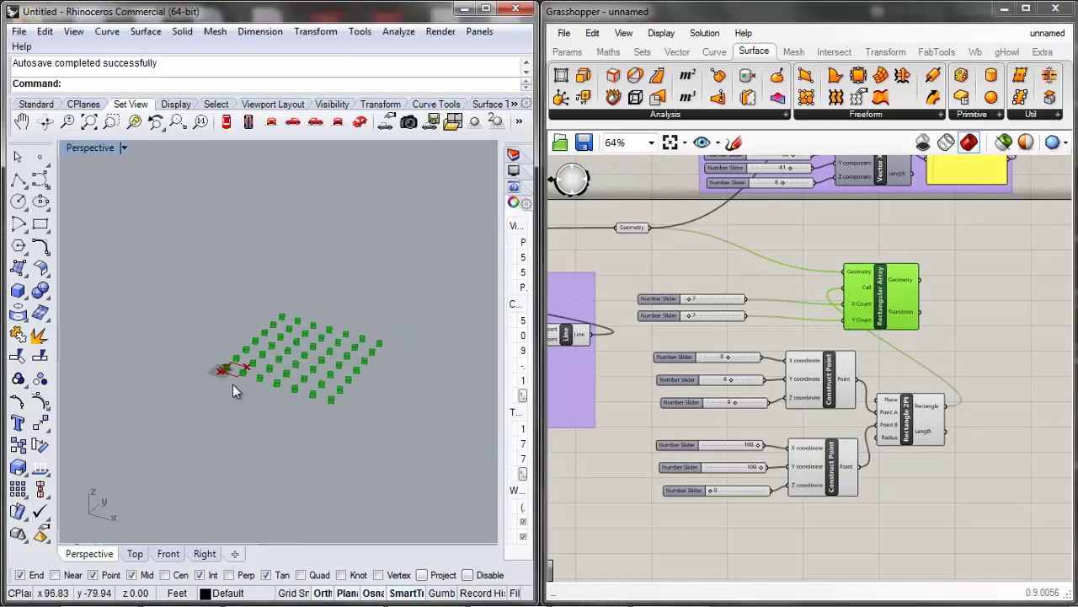
pyautogui.scroll(5, 238, 388)
pyautogui.keyDown('shift'); pyautogui.moveTo(381, 392); pyautogui.dragTo(254, 404, button='right'); pyautogui.keyUp('shift')
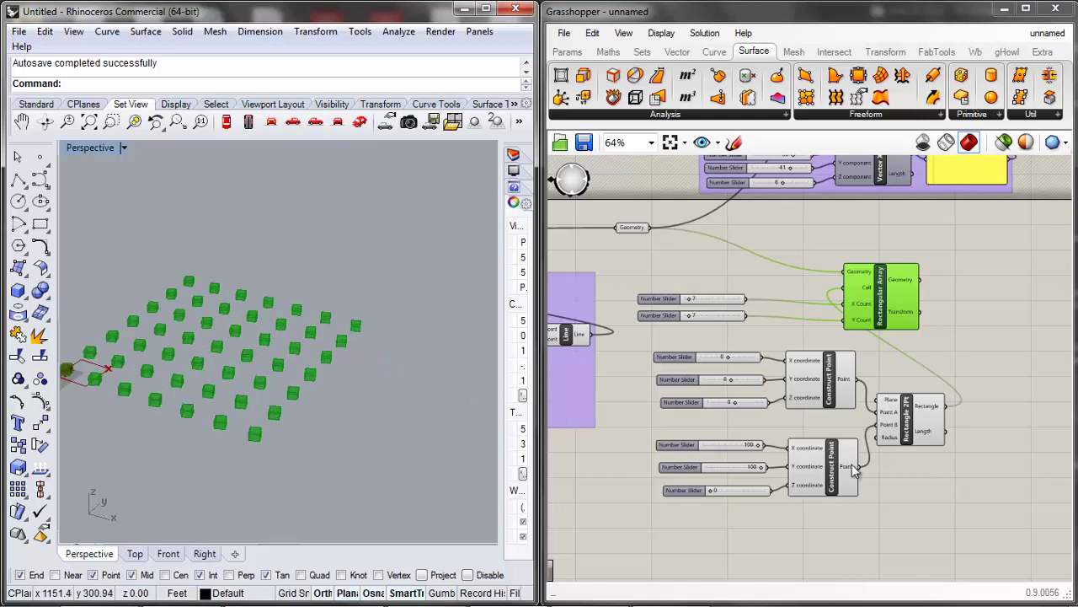
# Tighten the array spacing by reducing the second point's X slider to about 65 and its Y slider to about 68.
pyautogui.moveTo(764, 468); pyautogui.dragTo(747, 446)
pyautogui.scroll(-4, 221, 415)
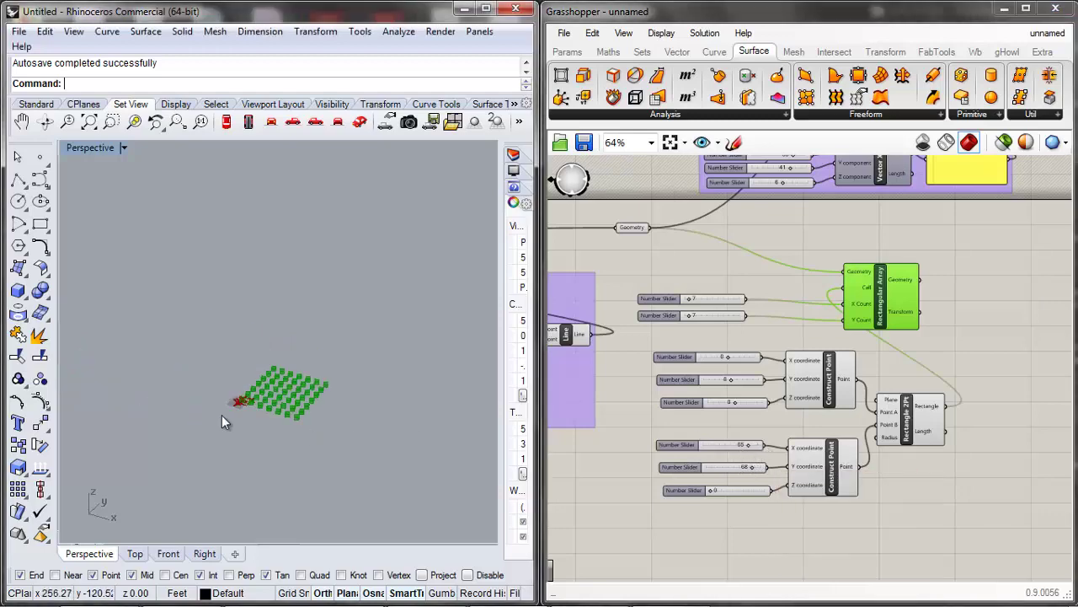
pyautogui.scroll(6, 431, 390)
pyautogui.click(651, 393)
# Shift the Rotate component slightly above the row of transform components.
pyautogui.scroll(-5, 651, 394)
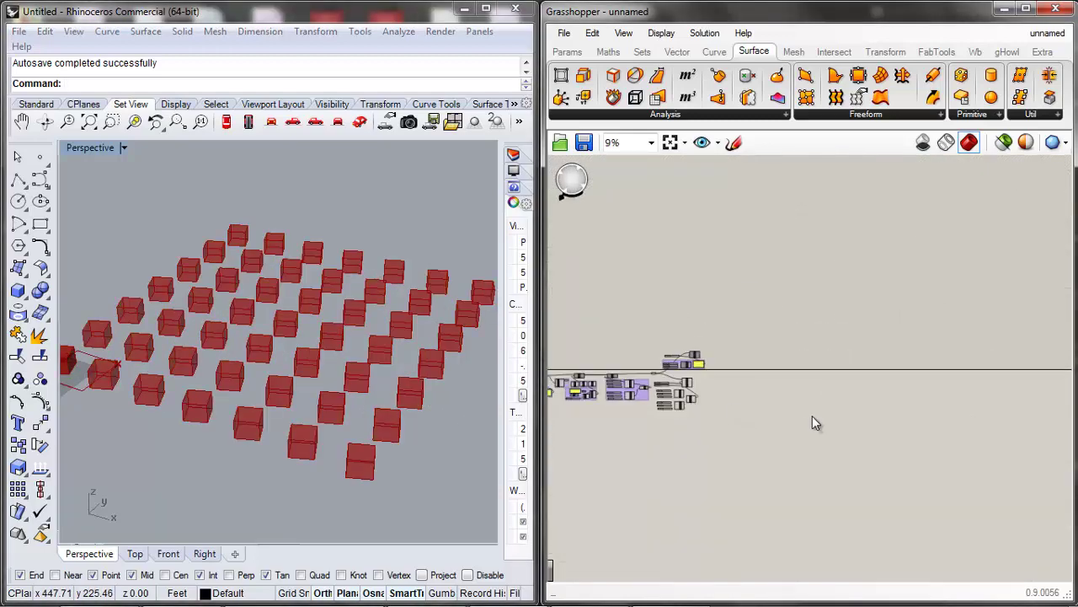
pyautogui.scroll(4, 578, 407)
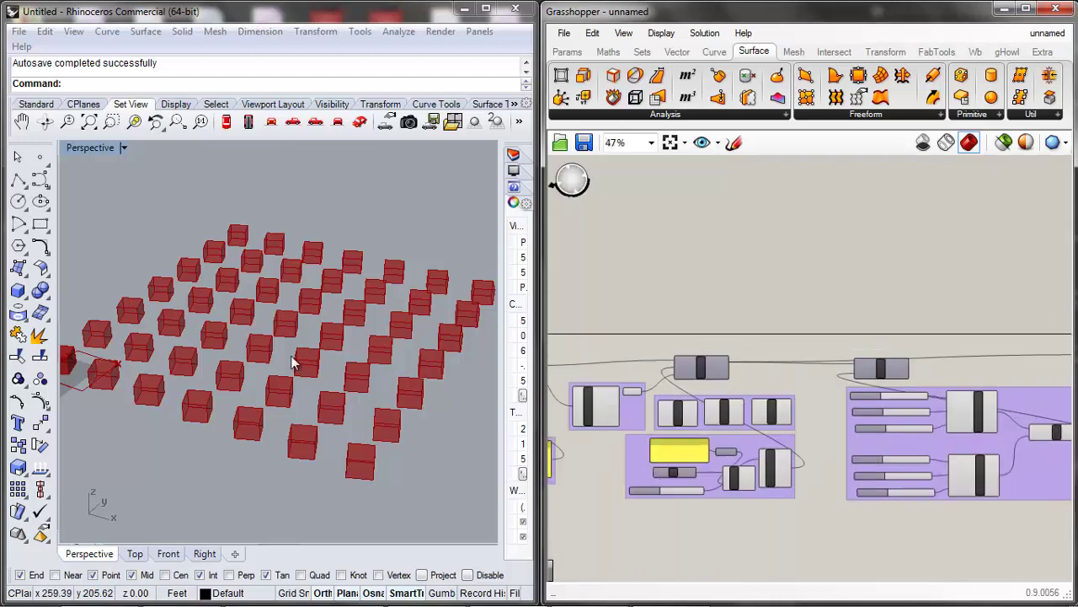
pyautogui.scroll(-3, 842, 324)
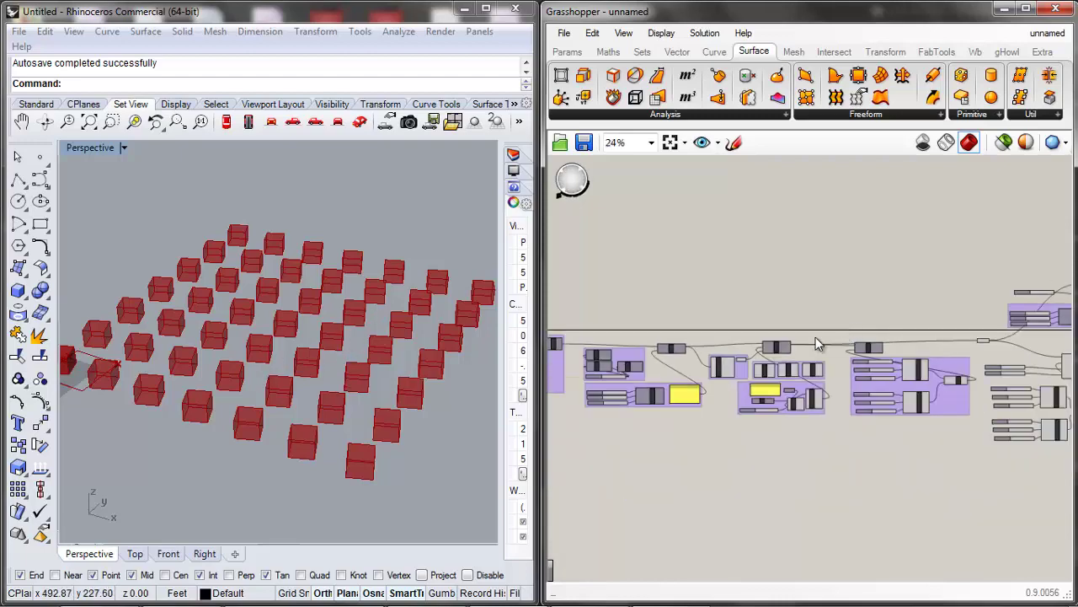
pyautogui.scroll(3, 783, 345)
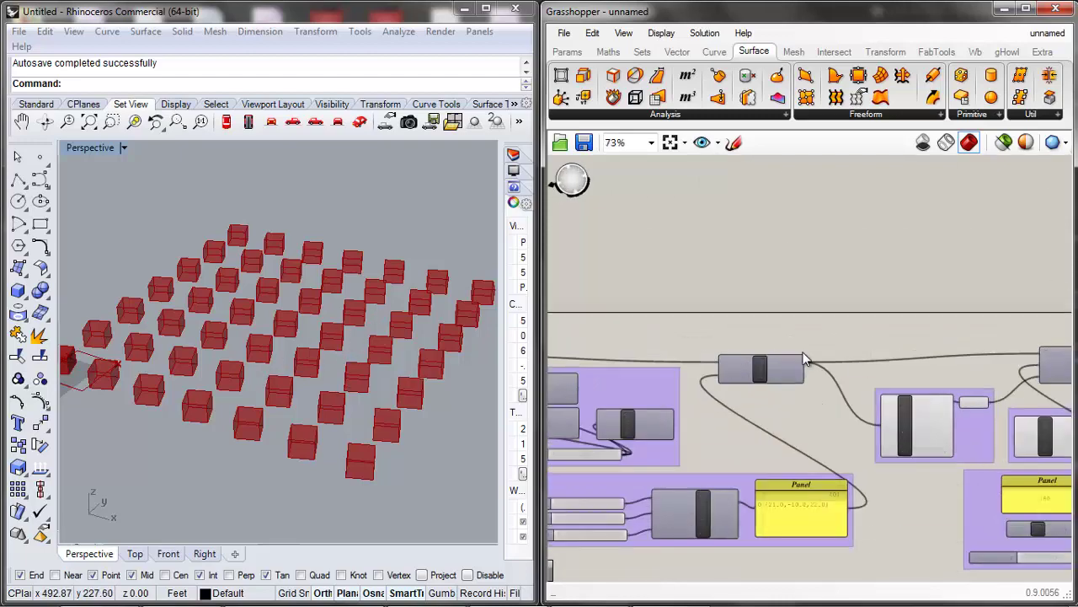
pyautogui.scroll(-2, 566, 367)
pyautogui.scroll(4, 978, 385)
pyautogui.moveTo(795, 353); pyautogui.dragTo(789, 323)
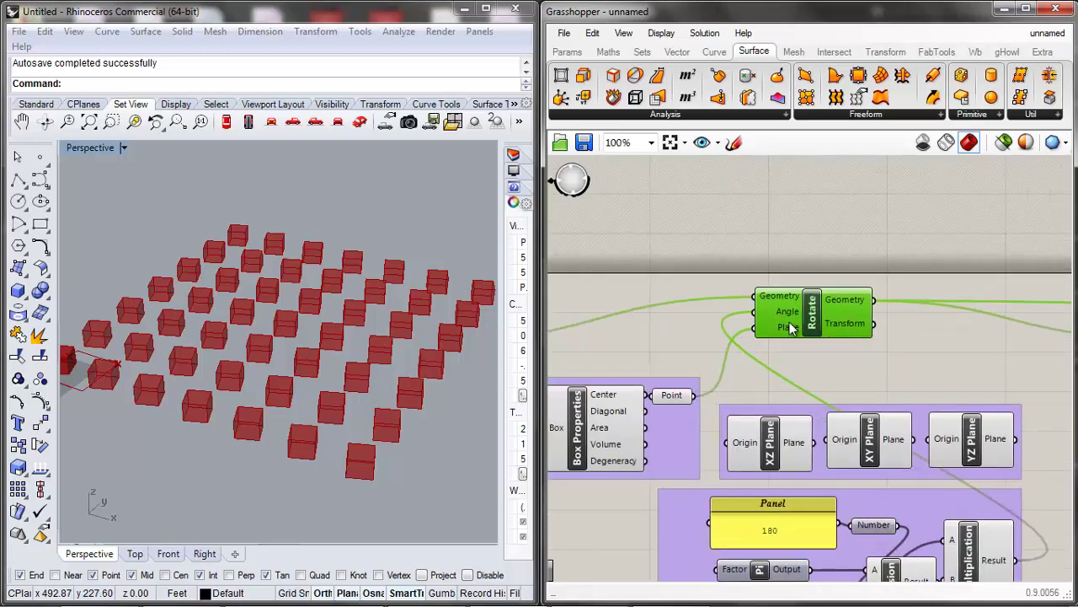
# Review the definition from the Rotate component's angle and plane groups back to the original Box 2Pt group.
pyautogui.scroll(-3, 729, 325)
pyautogui.scroll(-2, 908, 364)
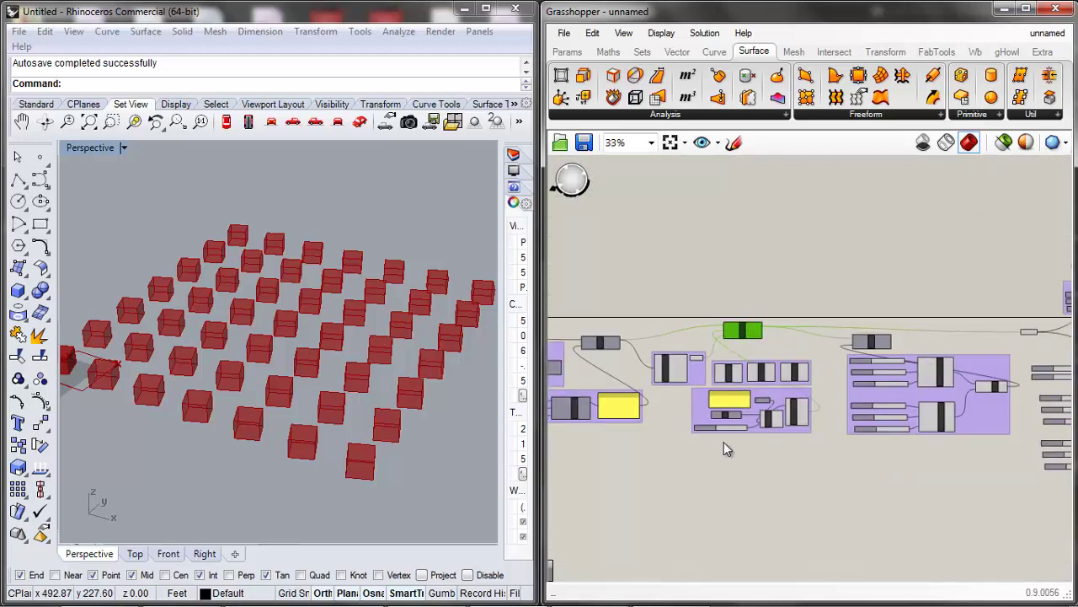
pyautogui.scroll(5, 724, 442)
pyautogui.moveTo(771, 431)
pyautogui.mouseDown()
pyautogui.moveTo(735, 433)
pyautogui.moveTo(770, 432)
pyautogui.mouseUp()
pyautogui.scroll(-8, 888, 484)
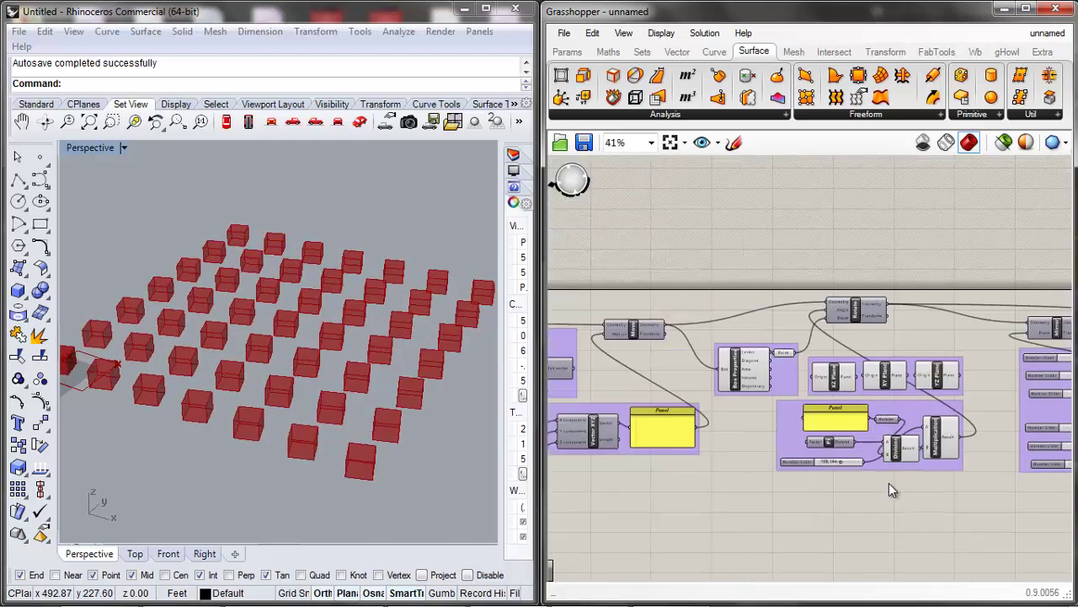
pyautogui.scroll(7, 694, 453)
pyautogui.moveTo(967, 331); pyautogui.dragTo(954, 340)
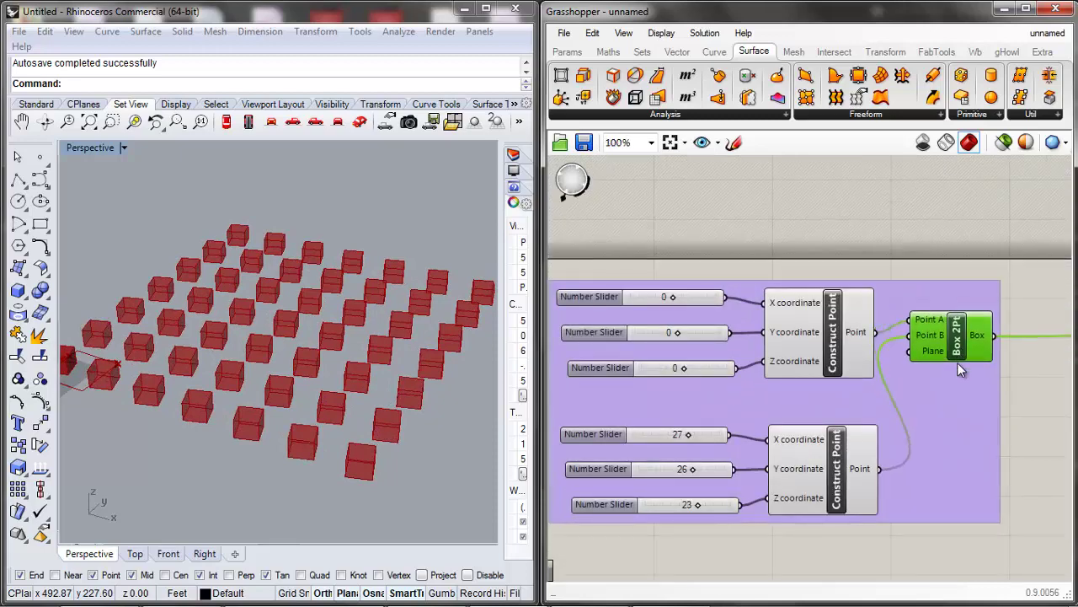
# Resize the original box by setting the second point's Z slider to 40 and Y slider to -98, and raising its X slider.
pyautogui.moveTo(698, 505)
pyautogui.mouseDown()
pyautogui.moveTo(749, 508)
pyautogui.moveTo(694, 511)
pyautogui.moveTo(726, 513)
pyautogui.moveTo(695, 512)
pyautogui.moveTo(706, 511)
pyautogui.mouseUp()
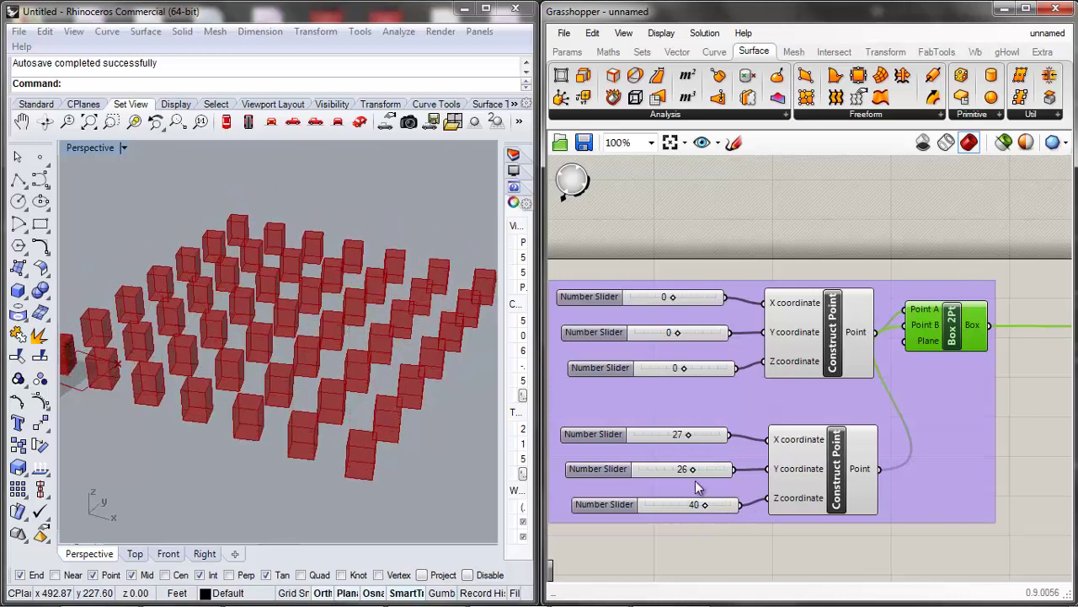
pyautogui.moveTo(692, 468); pyautogui.dragTo(646, 469)
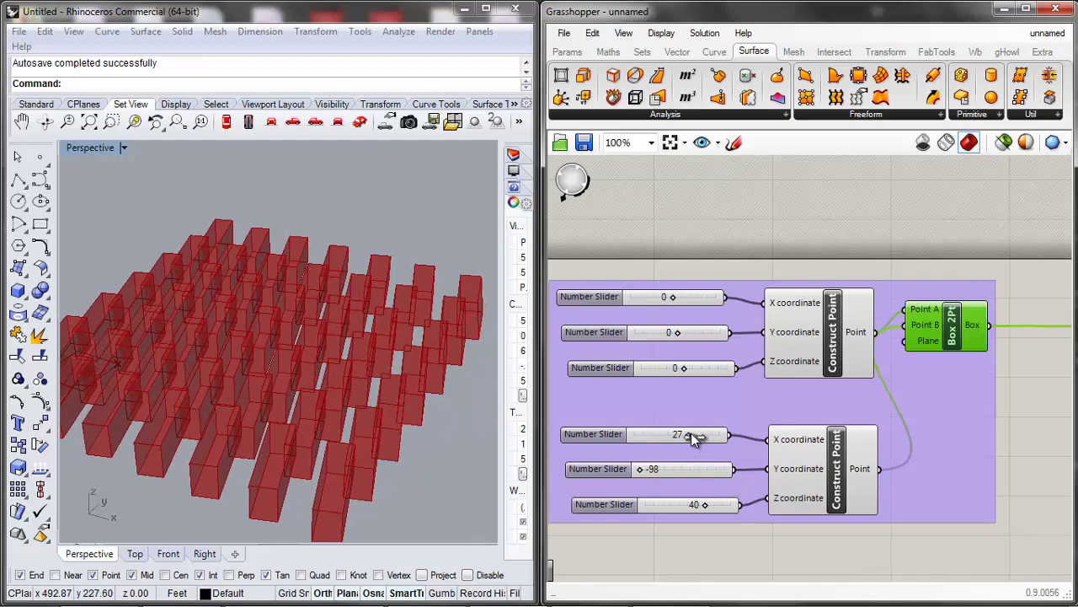
pyautogui.moveTo(686, 435); pyautogui.dragTo(702, 437)
# Reduce the rotation angle slider feeding the Division component to about 151.344.
pyautogui.scroll(-5, 653, 469)
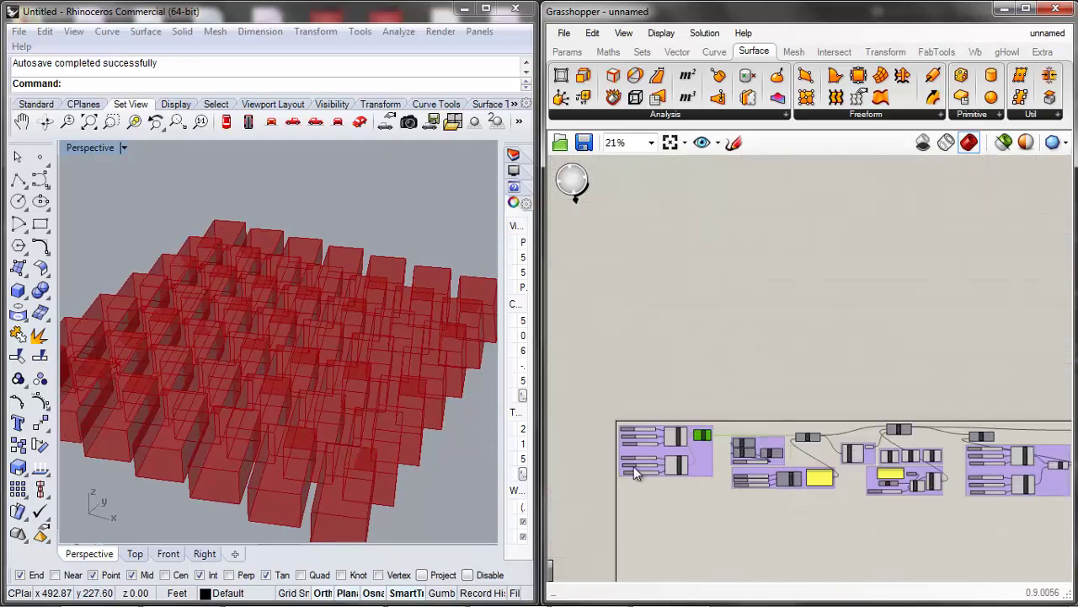
pyautogui.scroll(5, 836, 496)
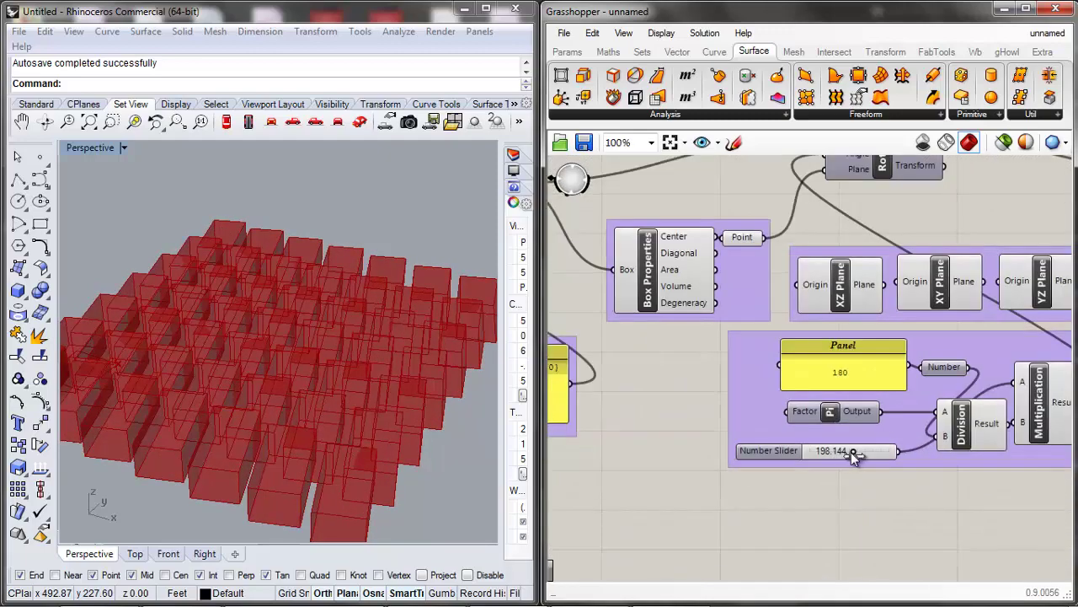
pyautogui.moveTo(853, 451); pyautogui.dragTo(843, 455)
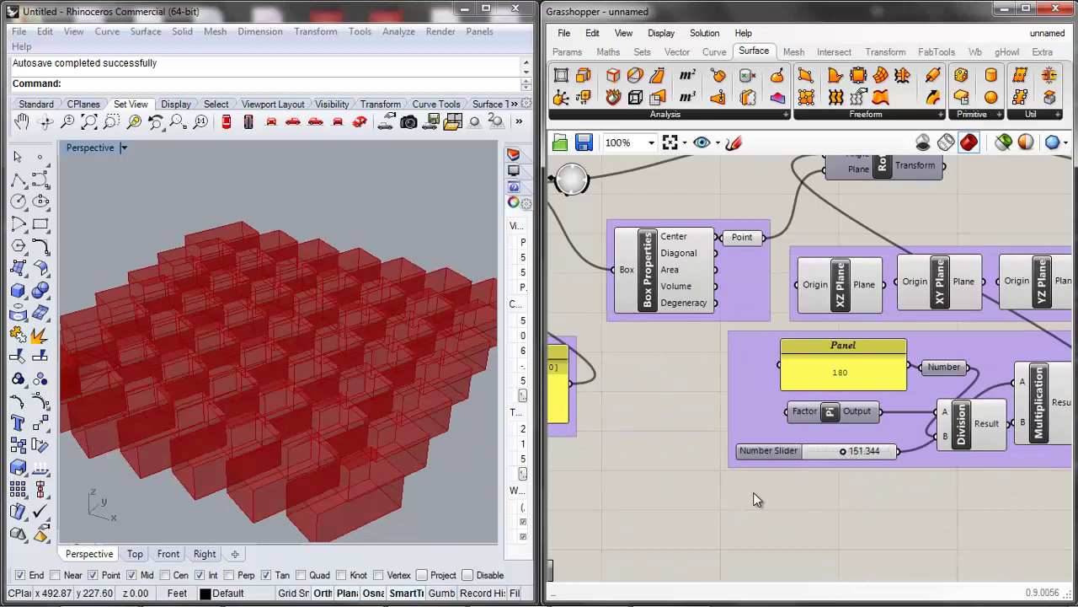
# Place the Rectangular Array beside the upper Construct Point and the Rectangle 2Pt beside the lower Construct Point.
pyautogui.scroll(-6, 753, 499)
pyautogui.scroll(4, 797, 464)
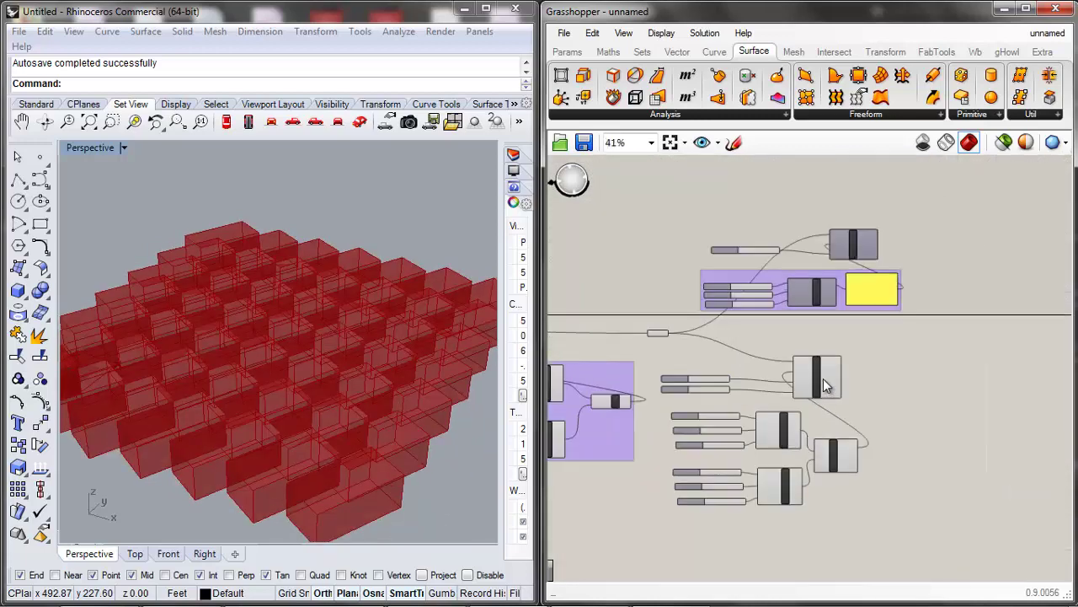
pyautogui.moveTo(825, 385); pyautogui.dragTo(845, 413)
pyautogui.click(855, 471)
pyautogui.moveTo(842, 462); pyautogui.dragTo(835, 481)
pyautogui.click(840, 428)
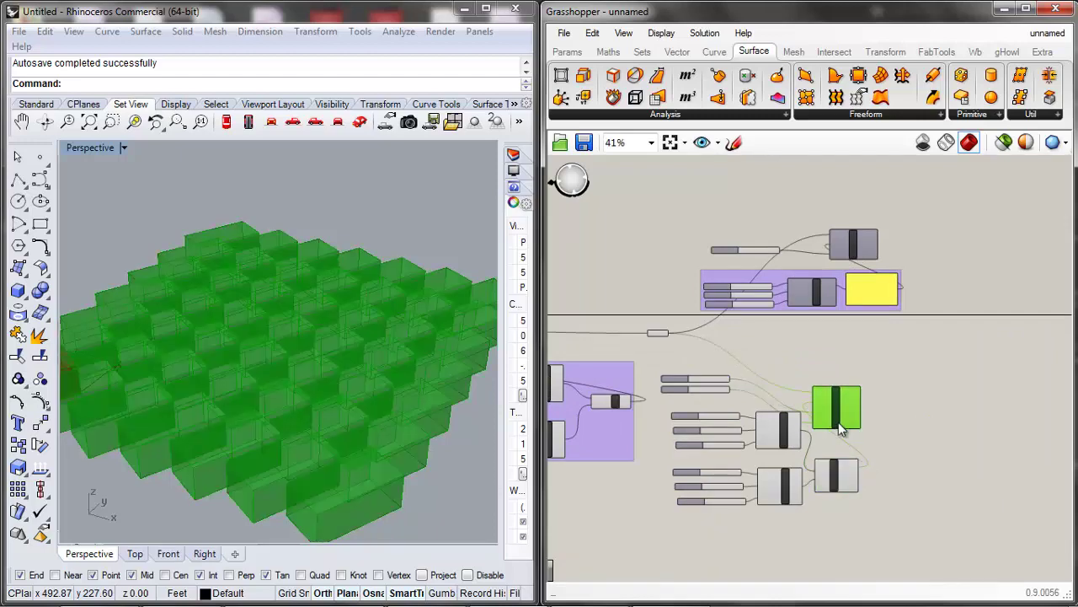
pyautogui.moveTo(840, 428); pyautogui.dragTo(845, 495)
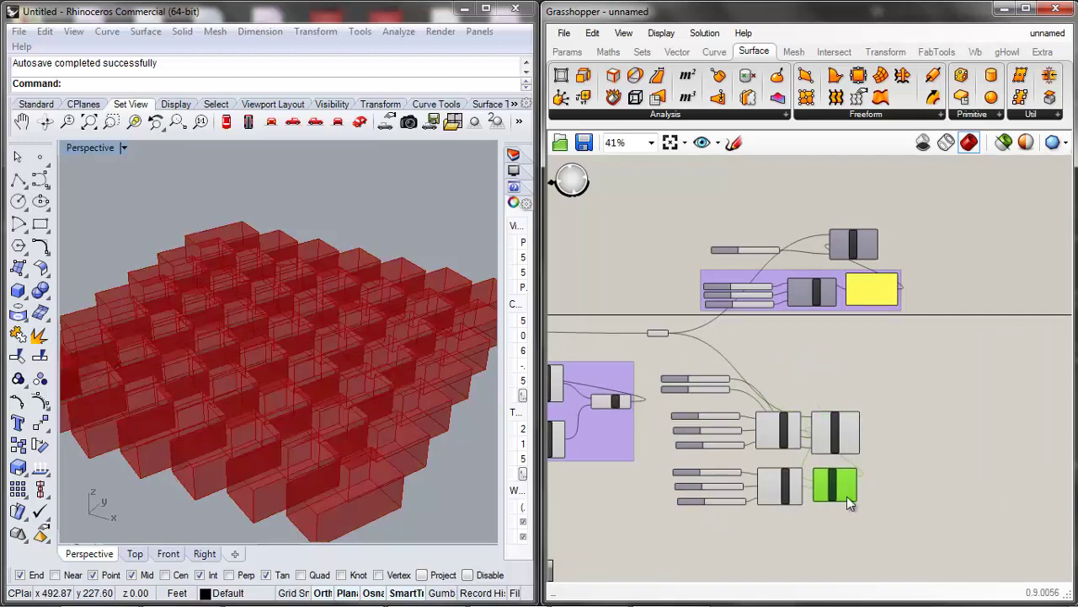
pyautogui.click(821, 419)
pyautogui.click(932, 423)
# Group the Rectangular Array with its count sliders, both Construct Points, their sliders and the Rectangle 2Pt.
pyautogui.scroll(3, 819, 434)
pyautogui.scroll(-3, 839, 442)
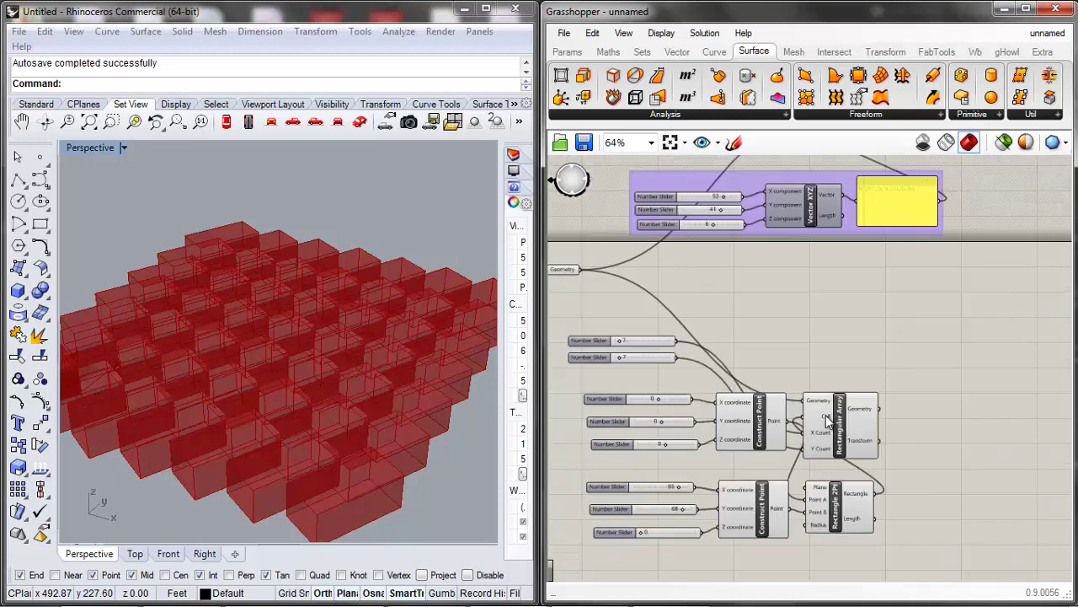
pyautogui.scroll(4, 720, 375)
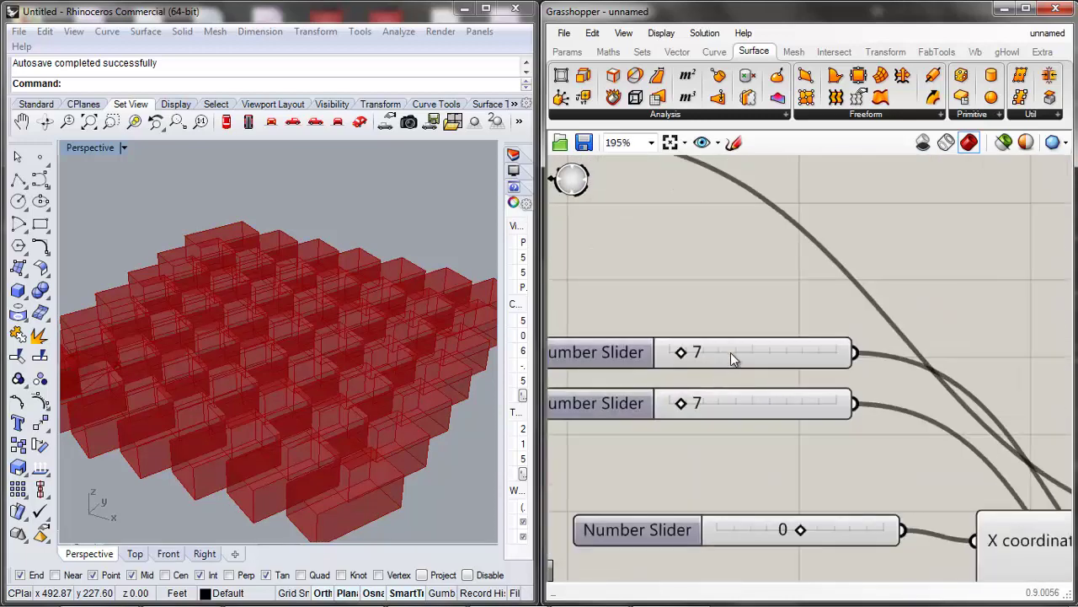
pyautogui.scroll(-5, 731, 354)
pyautogui.moveTo(923, 348); pyautogui.dragTo(691, 492)
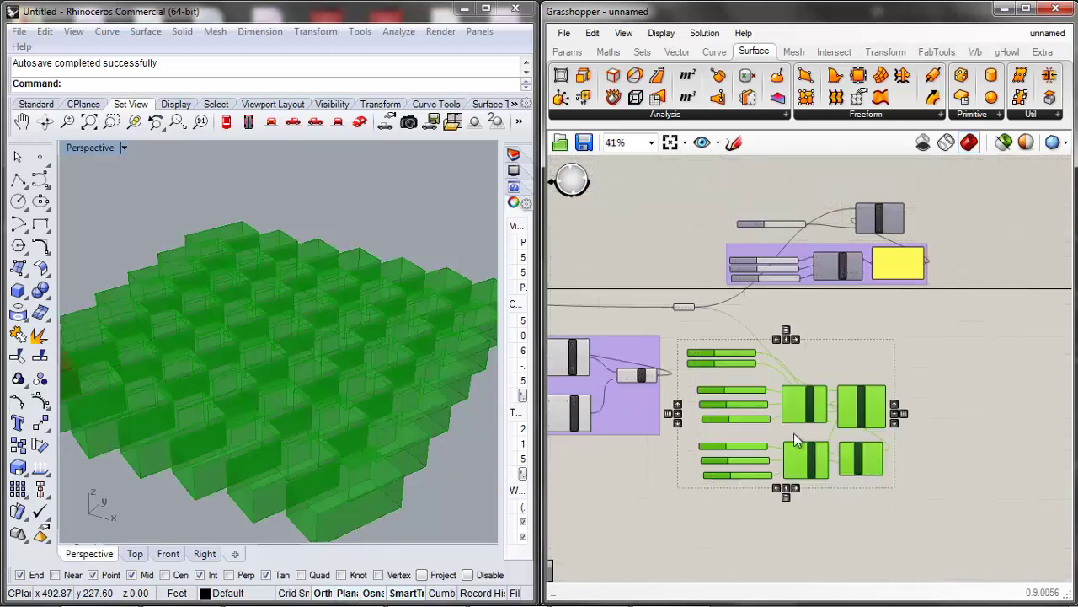
pyautogui.moveTo(802, 404); pyautogui.dragTo(820, 398, button='right')
pyautogui.moveTo(894, 401); pyautogui.dragTo(930, 373)
pyautogui.rightClick(925, 371)
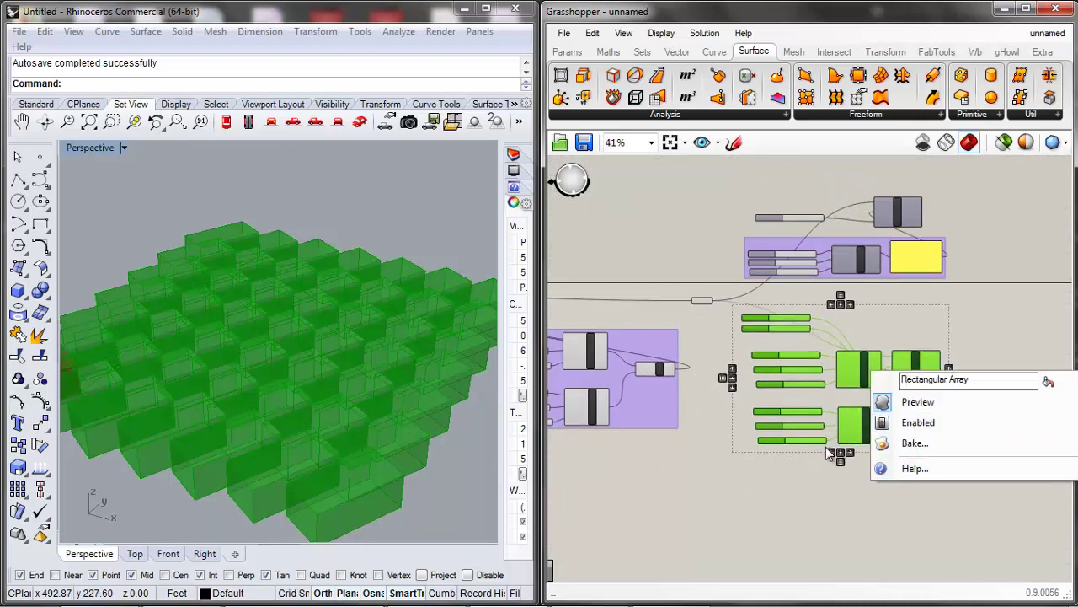
pyautogui.rightClick(825, 404)
pyautogui.click(843, 433)
pyautogui.moveTo(862, 330); pyautogui.dragTo(874, 332)
pyautogui.moveTo(801, 565); pyautogui.dragTo(805, 543)
pyautogui.scroll(-3, 828, 443)
pyautogui.scroll(7, 859, 410)
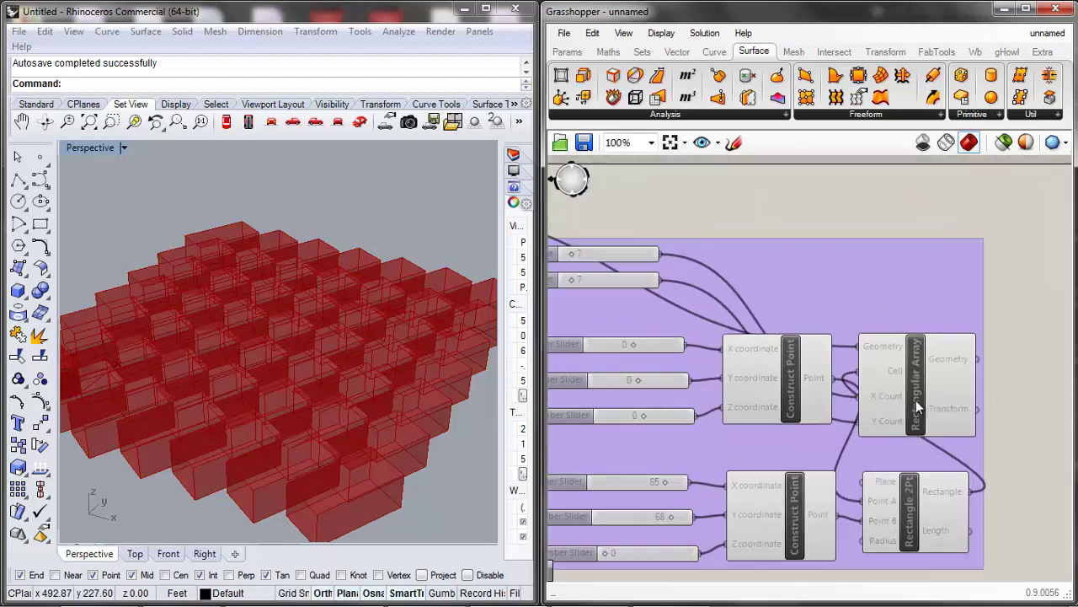
# Turn off the preview of the Rectangular Array component.
pyautogui.click(914, 387)
pyautogui.middleClick(912, 386)
pyautogui.click(965, 335)
pyautogui.click(956, 325)
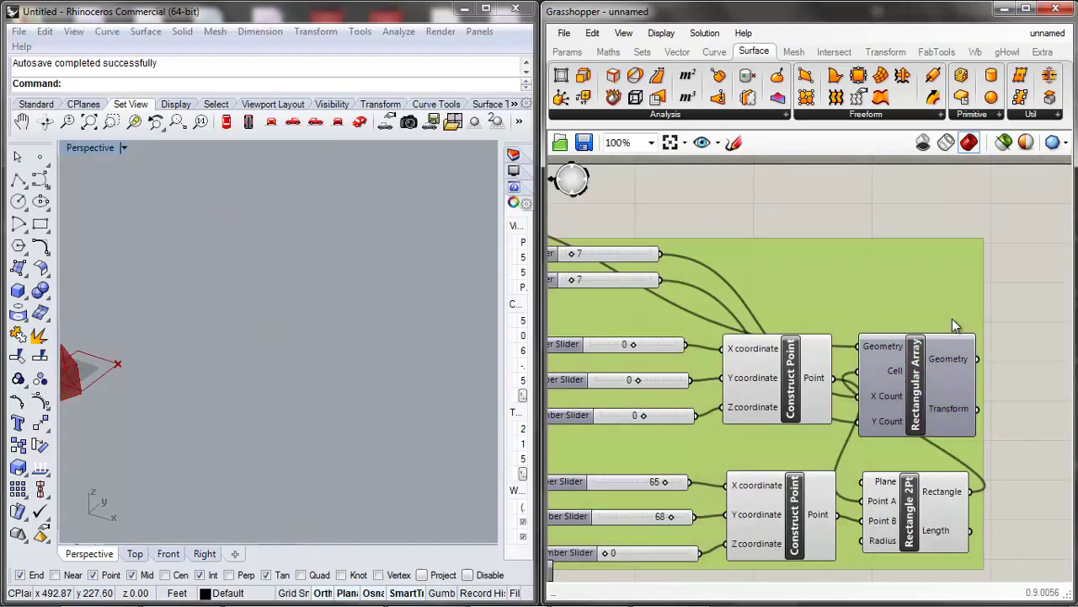
pyautogui.scroll(-7, 290, 438)
pyautogui.scroll(7, 239, 390)
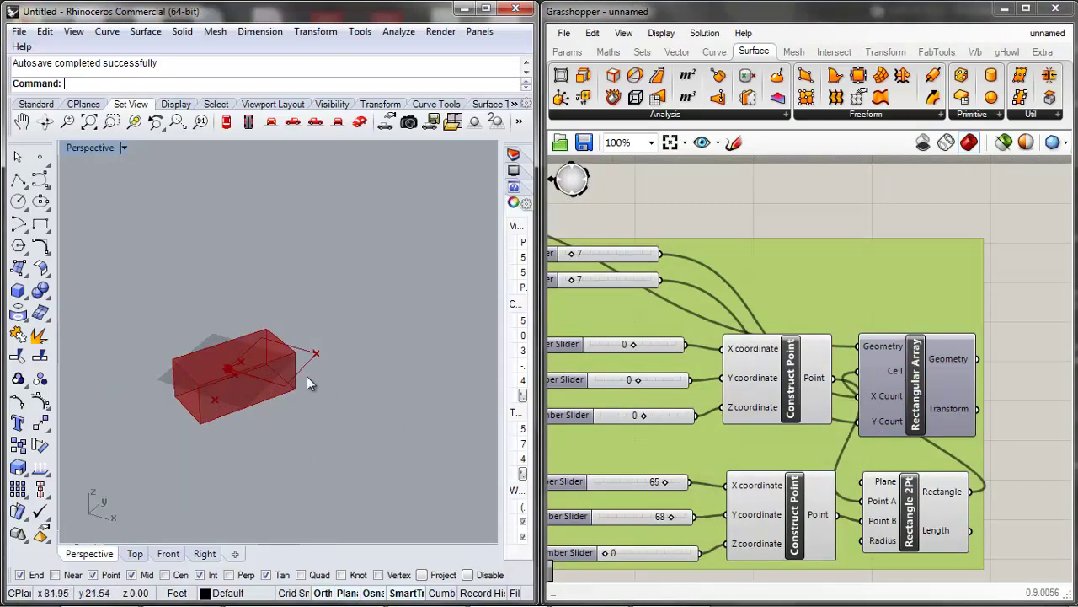
# Turn off the preview of the Rectangle 2Pt component in the rectangular array group.
pyautogui.click(868, 229)
pyautogui.scroll(-4, 860, 358)
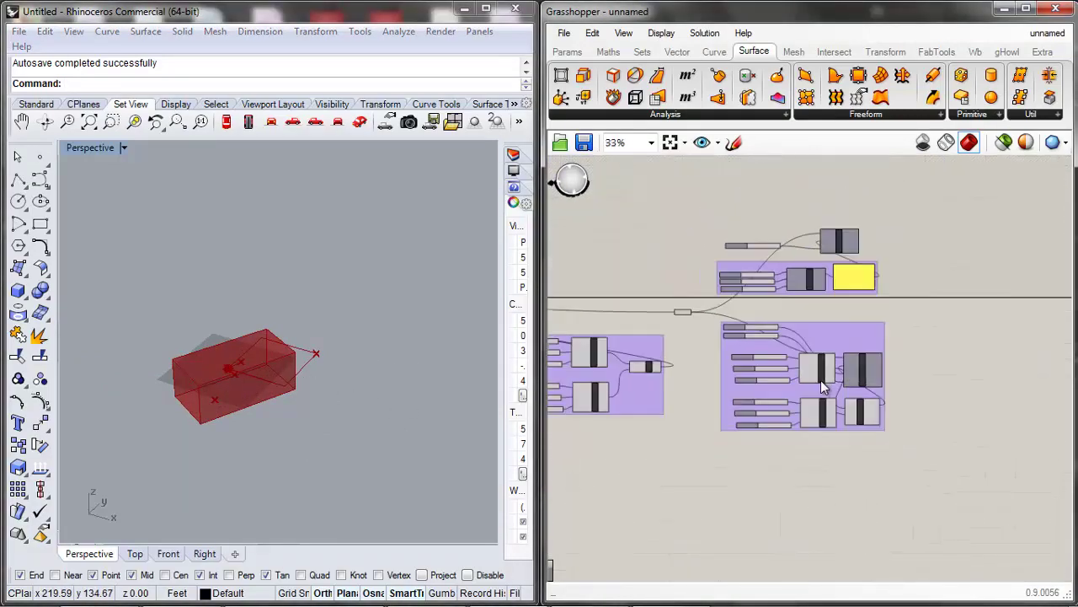
pyautogui.scroll(5, 674, 299)
pyautogui.click(685, 302)
pyautogui.scroll(-2, 661, 372)
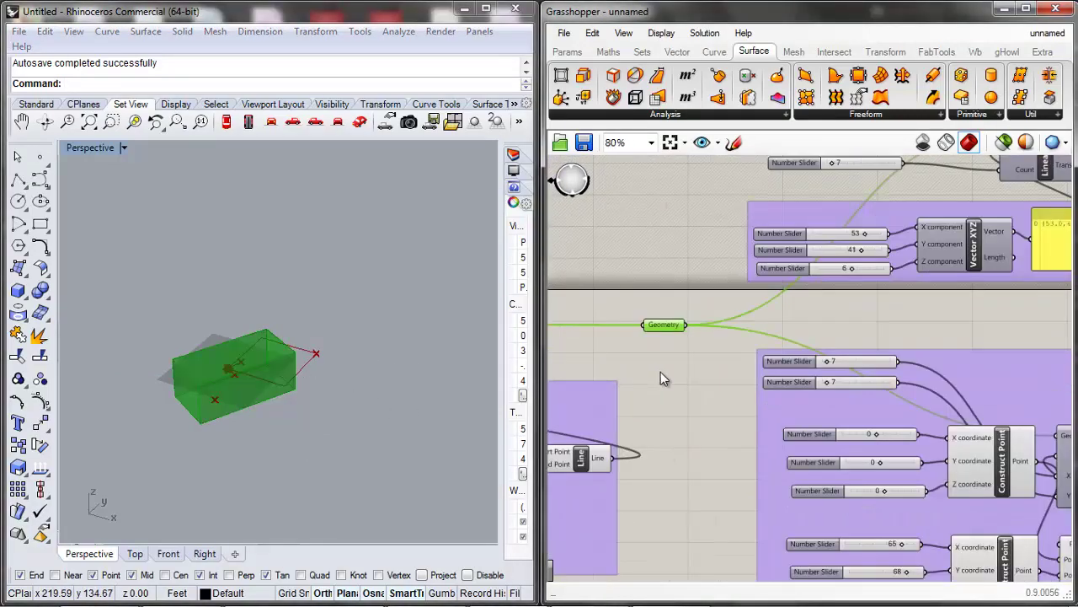
pyautogui.click(662, 374)
pyautogui.scroll(-3, 665, 377)
pyautogui.scroll(-3, 770, 464)
pyautogui.scroll(6, 834, 469)
pyautogui.middleClick(826, 484)
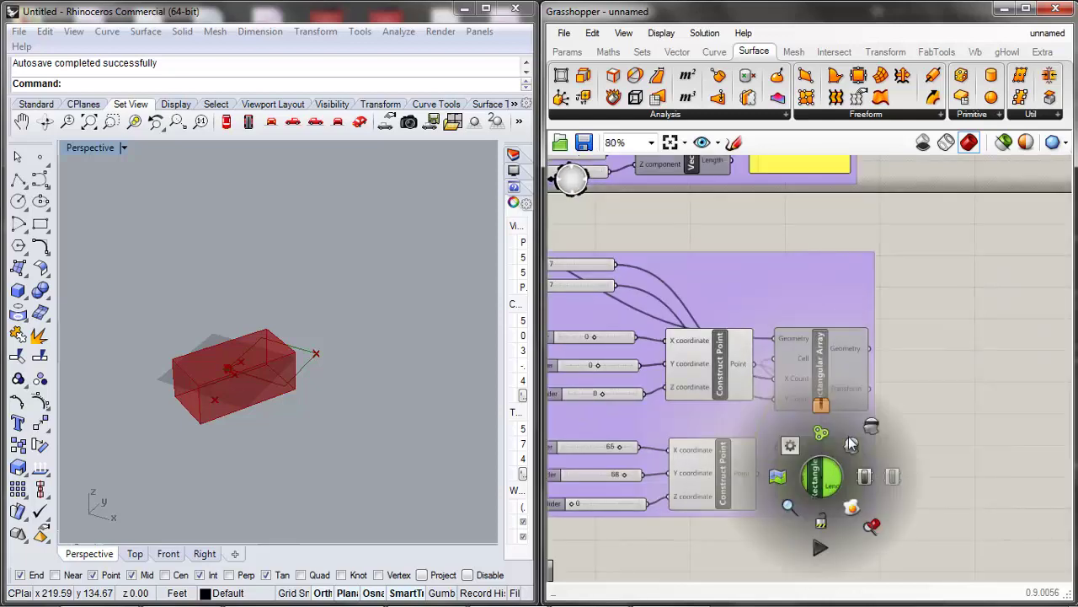
pyautogui.click(866, 424)
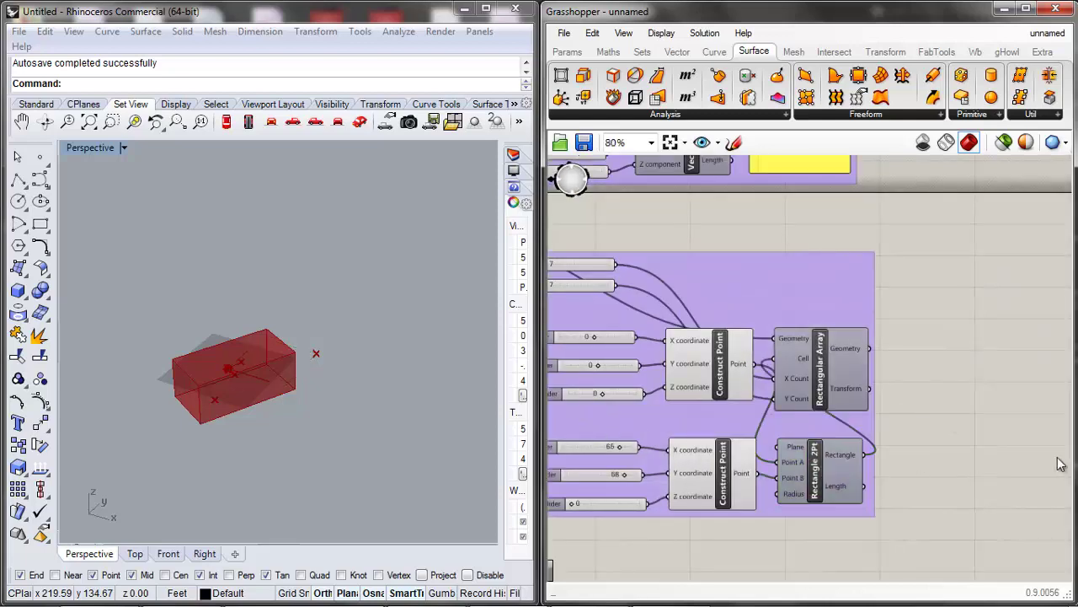
# Add a Box Array component below the rectangular array group by searching for "arra".
pyautogui.scroll(-4, 920, 404)
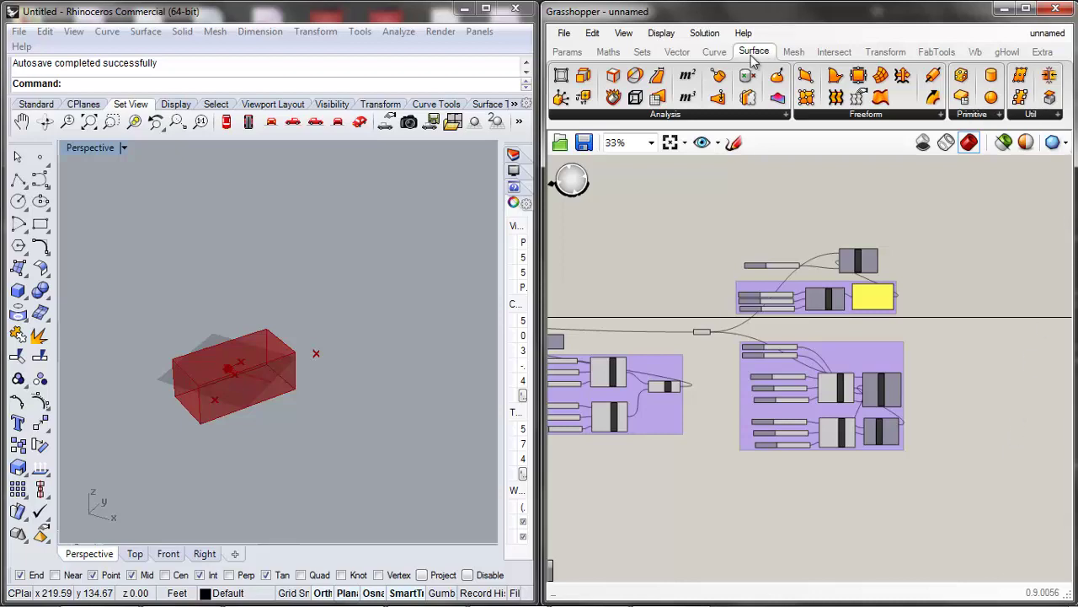
pyautogui.doubleClick(831, 500)
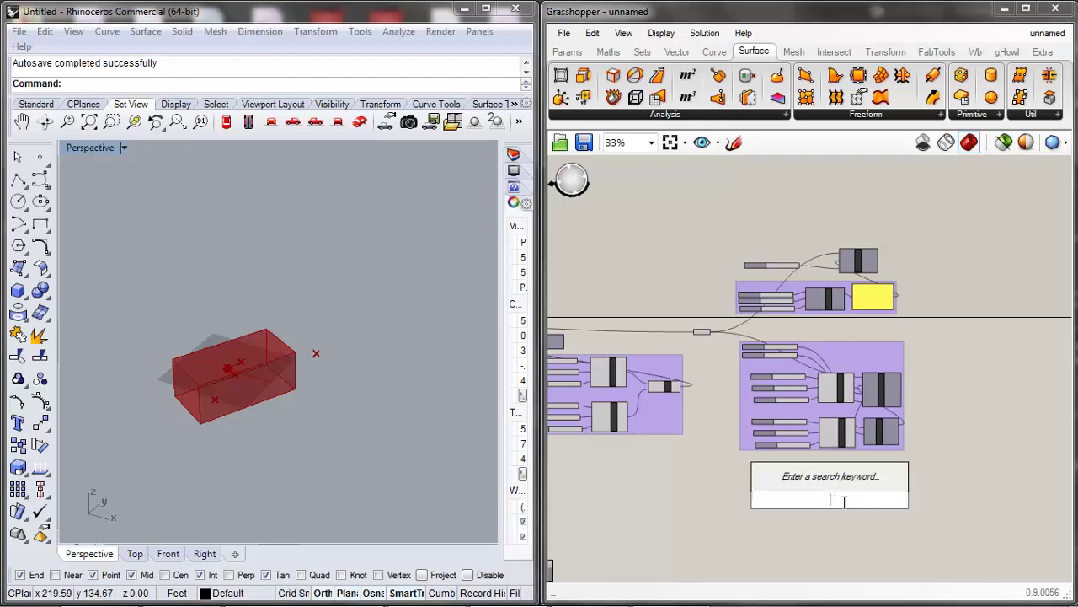
pyautogui.write('arra')
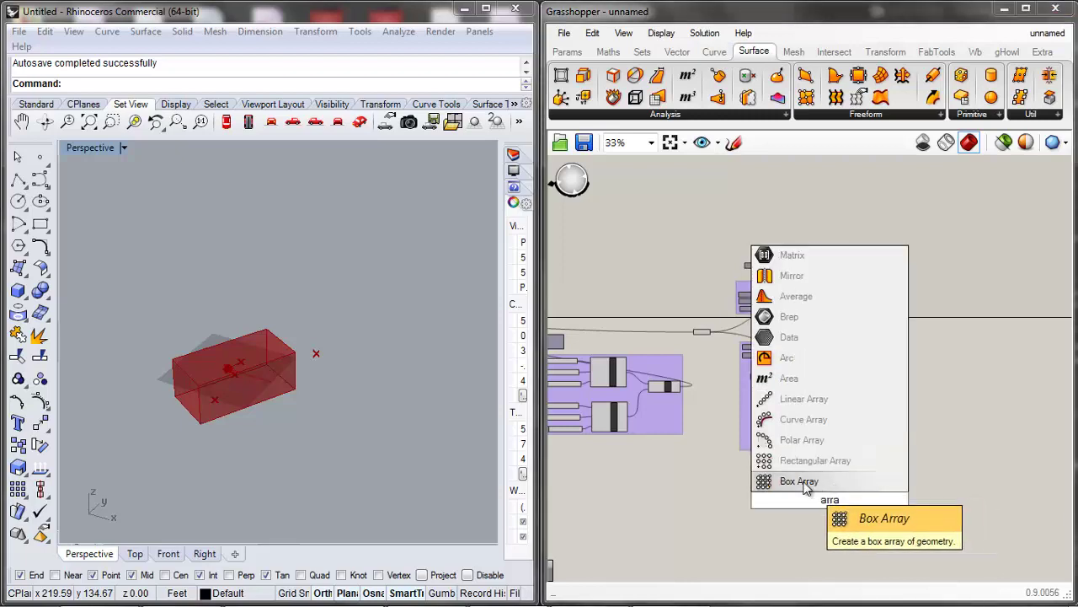
pyautogui.click(831, 481)
pyautogui.scroll(5, 843, 512)
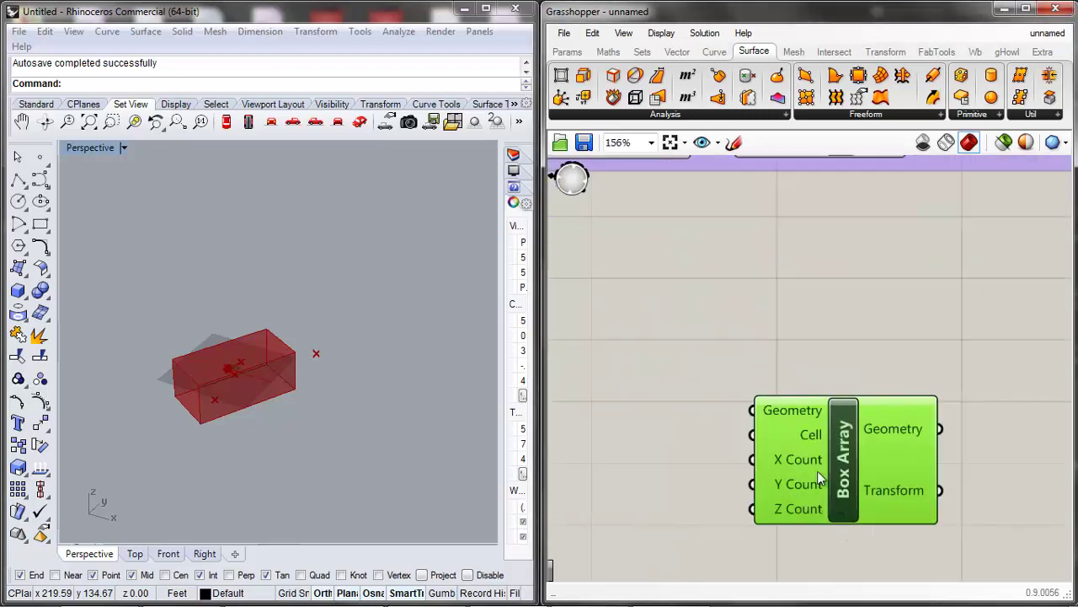
# Move the Rectangular Array up level with its count sliders and nudge the Rectangle 2Pt slightly away from its Construct Point.
pyautogui.scroll(-2, 821, 478)
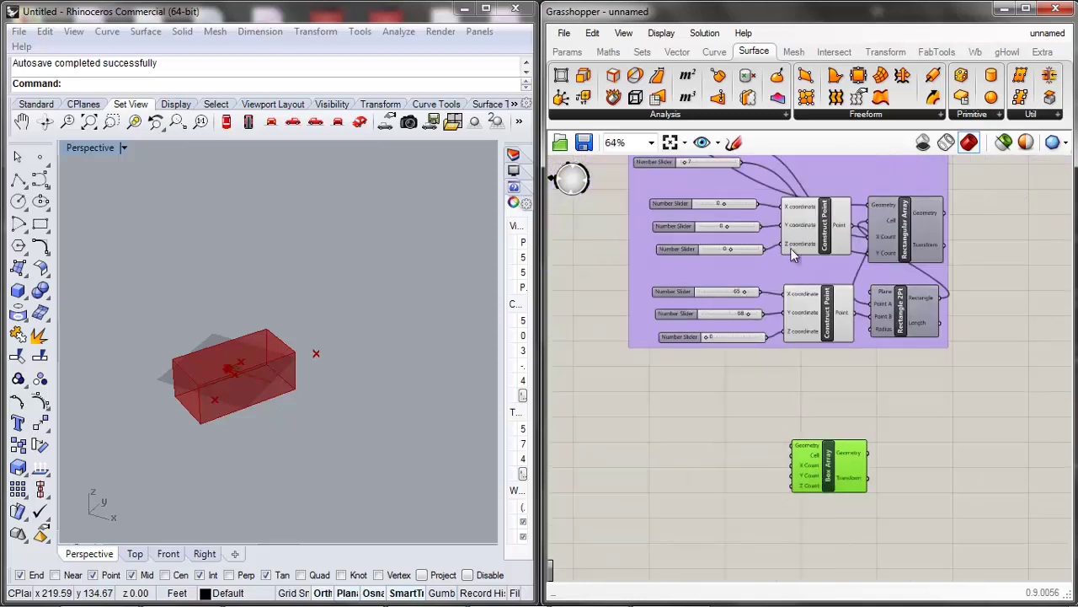
pyautogui.scroll(-2, 795, 261)
pyautogui.scroll(3, 809, 229)
pyautogui.moveTo(942, 286); pyautogui.dragTo(932, 206)
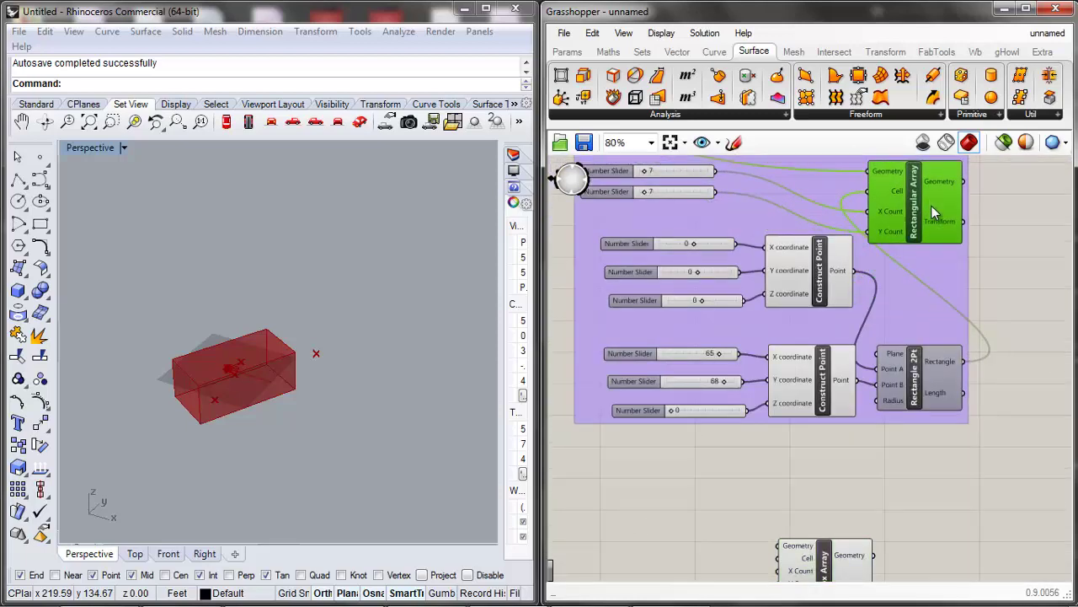
pyautogui.moveTo(905, 396); pyautogui.dragTo(910, 402)
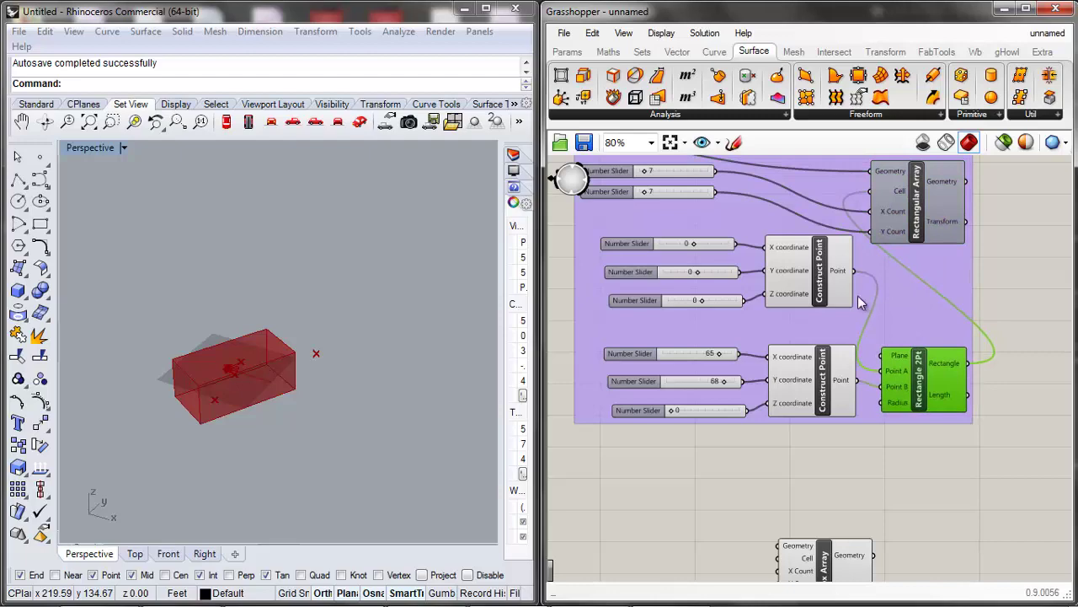
# Duplicate the rectangular array group, place the copy near the Box Array and delete the copied Rectangular Array component.
pyautogui.scroll(-1, 921, 283)
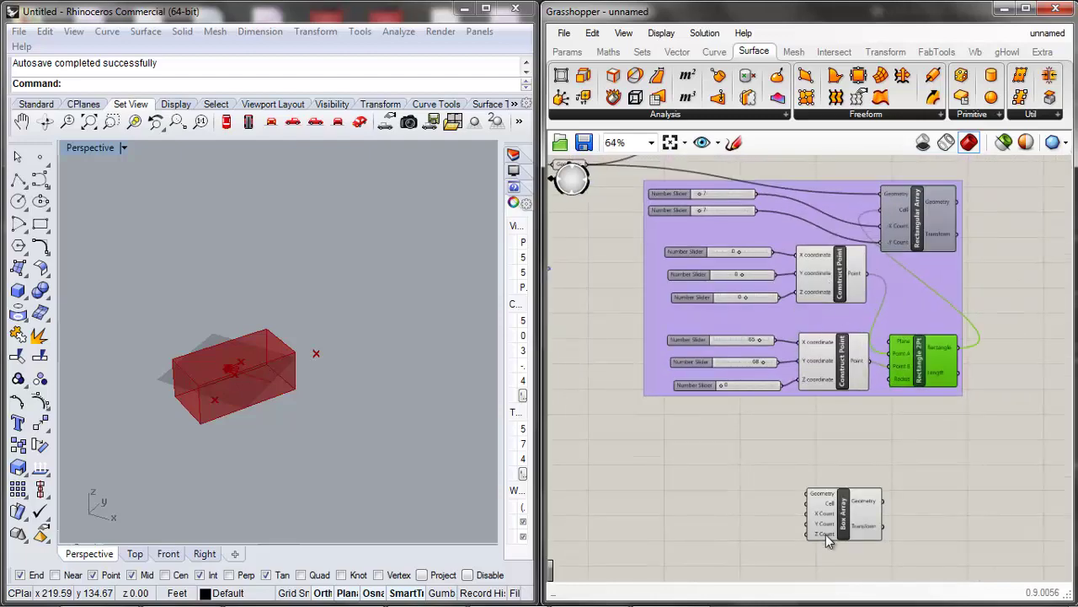
pyautogui.moveTo(921, 442); pyautogui.dragTo(703, 253)
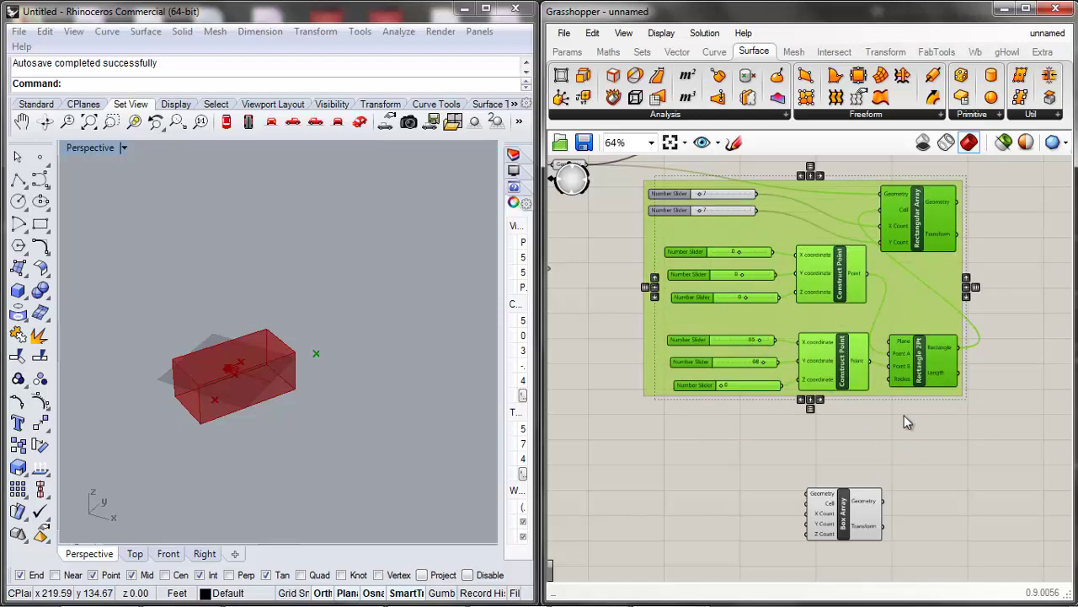
pyautogui.moveTo(904, 420); pyautogui.dragTo(678, 198)
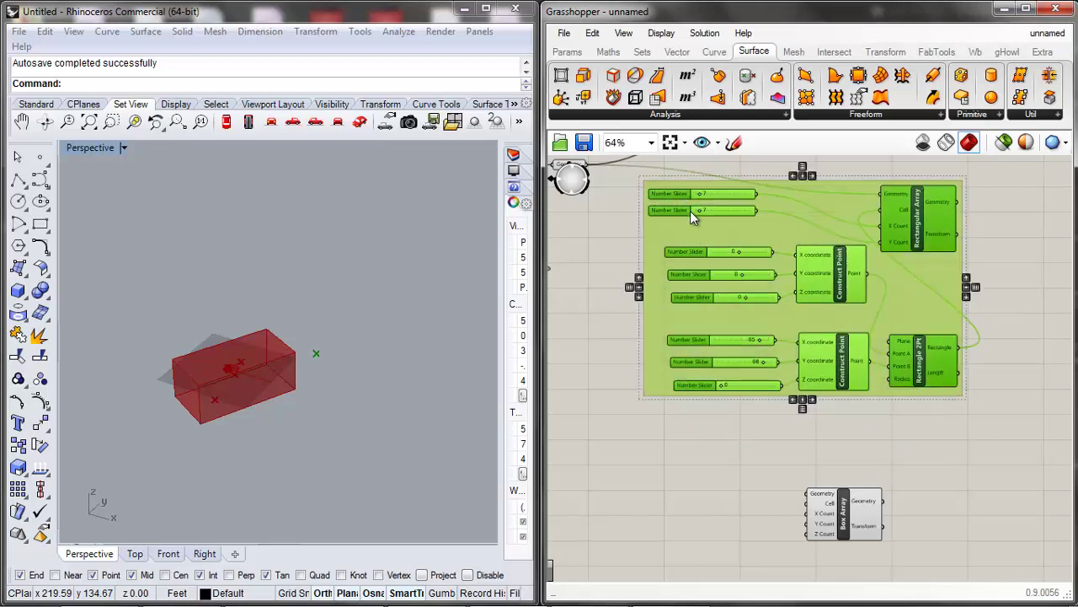
pyautogui.hotkey('ctrl', 'v')
pyautogui.scroll(-3, 834, 246)
pyautogui.moveTo(830, 277); pyautogui.dragTo(720, 412)
pyautogui.click(861, 411)
pyautogui.click(767, 392)
pyautogui.press('Delete')
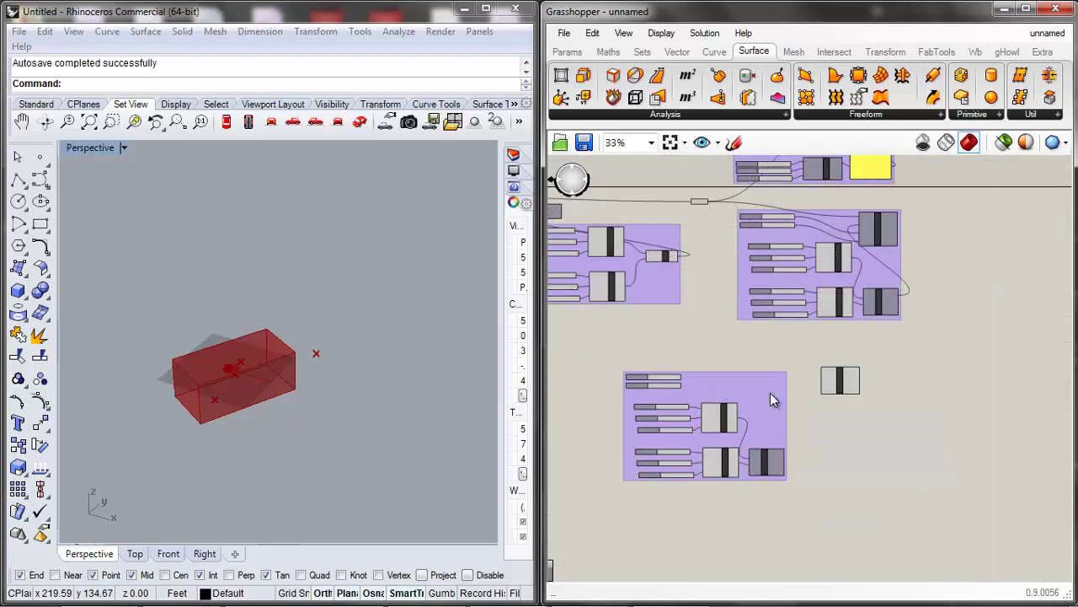
# Place the copied components and the Box Array beneath the original group, and delete the copy's group frame.
pyautogui.scroll(2, 763, 401)
pyautogui.moveTo(881, 364); pyautogui.dragTo(764, 380)
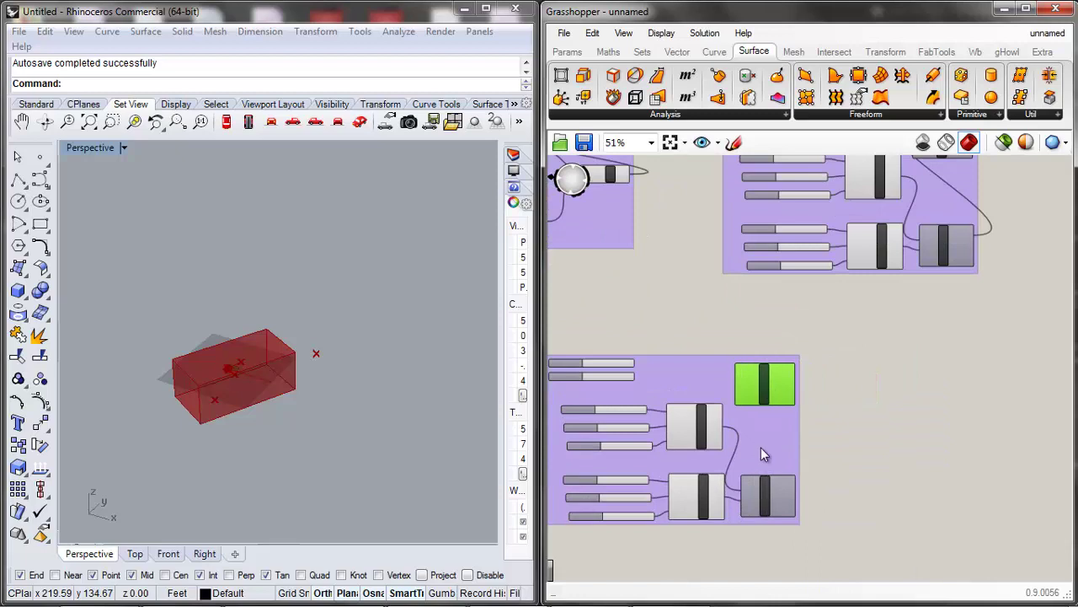
pyautogui.moveTo(761, 447); pyautogui.dragTo(953, 395)
pyautogui.moveTo(757, 381); pyautogui.dragTo(936, 347)
pyautogui.click(939, 367)
pyautogui.press('Delete')
pyautogui.scroll(-3, 937, 375)
pyautogui.scroll(4, 934, 366)
pyautogui.scroll(-3, 910, 377)
pyautogui.scroll(2, 851, 304)
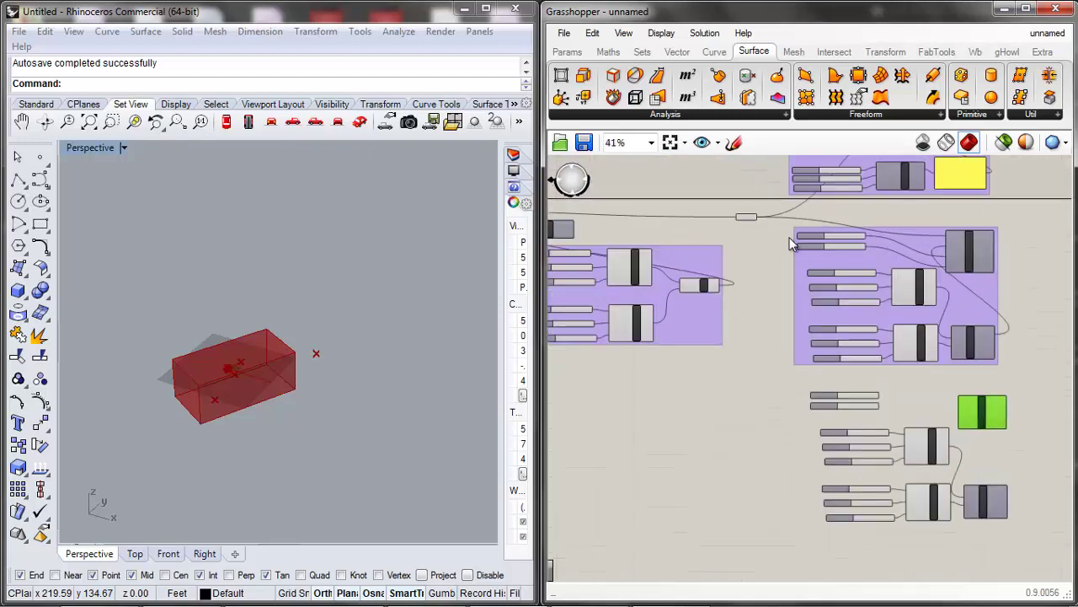
# Connect the shared Geometry parameter to the Box Array's Geometry input.
pyautogui.moveTo(758, 218); pyautogui.dragTo(967, 407)
pyautogui.scroll(5, 975, 413)
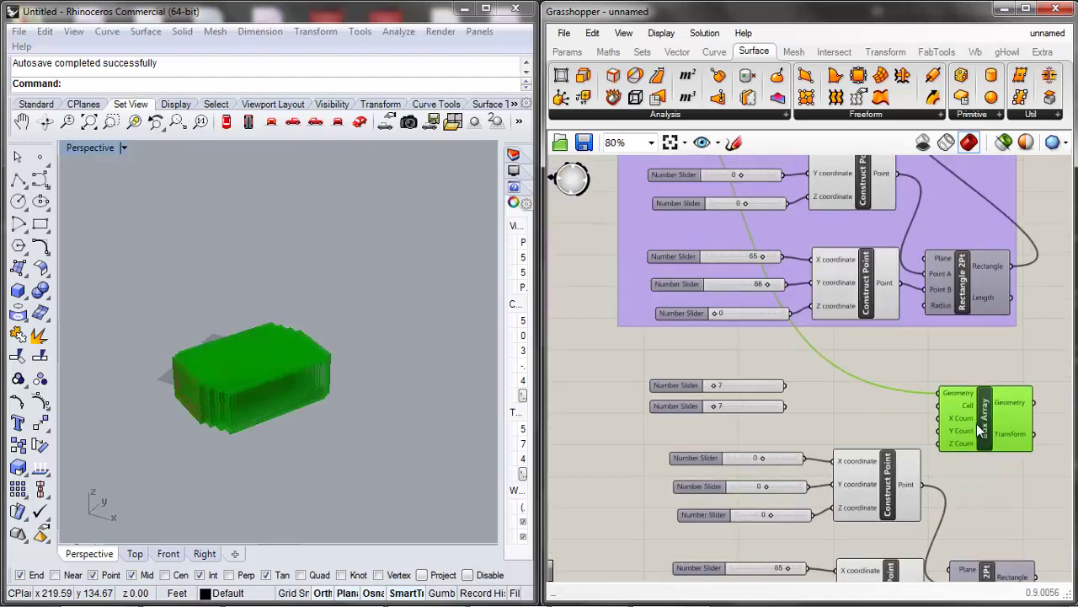
pyautogui.scroll(-3, 961, 471)
pyautogui.scroll(-1, 881, 472)
pyautogui.moveTo(861, 531); pyautogui.dragTo(855, 468, button='right')
pyautogui.scroll(-1, 860, 480)
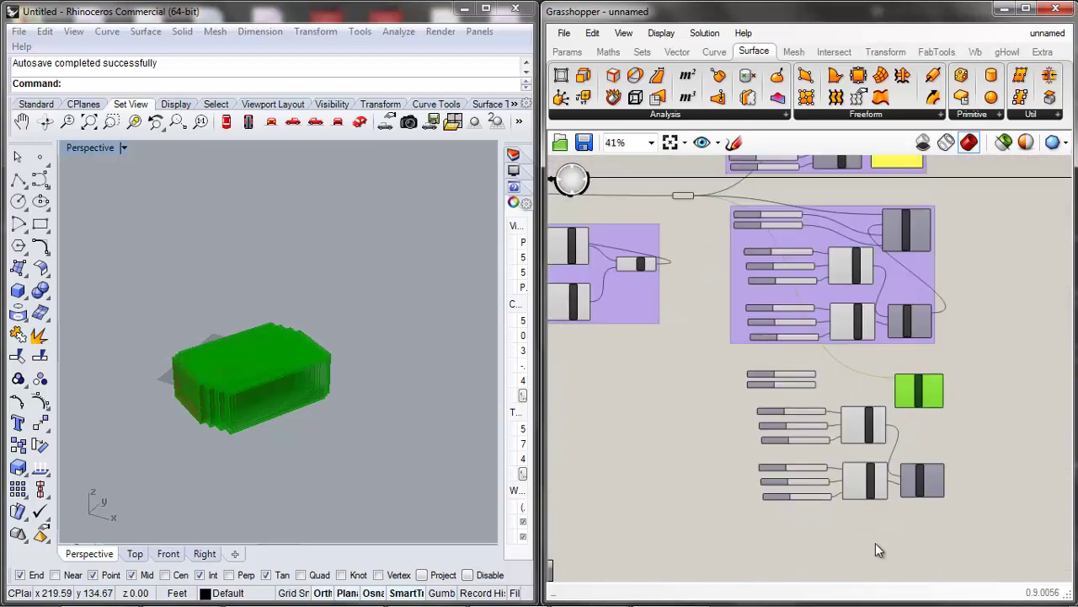
# Move the copied Rectangle 2Pt between its two Construct Points and connect its Rectangle output to the Box Array's Cell input.
pyautogui.scroll(1, 876, 544)
pyautogui.moveTo(943, 469); pyautogui.dragTo(949, 444)
pyautogui.moveTo(908, 509); pyautogui.dragTo(787, 454)
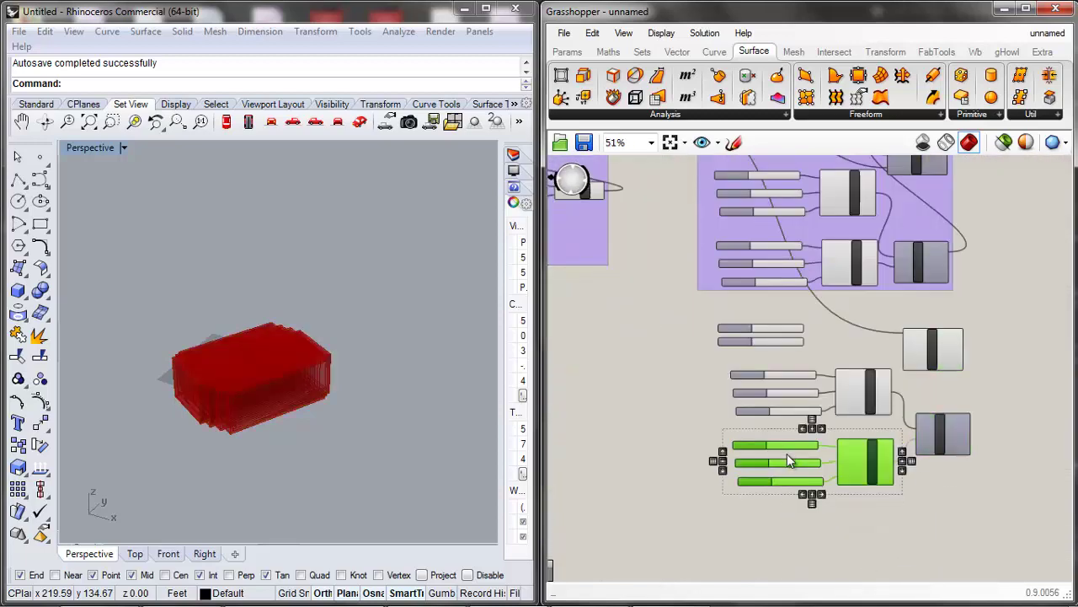
pyautogui.scroll(5, 925, 357)
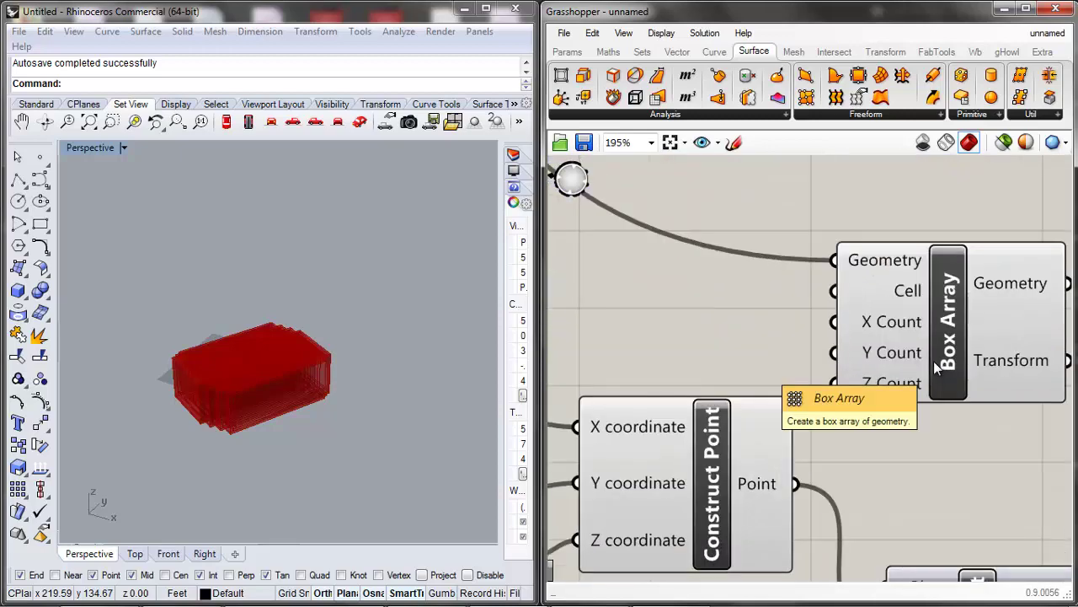
pyautogui.scroll(-1, 934, 361)
pyautogui.scroll(-1, 934, 361)
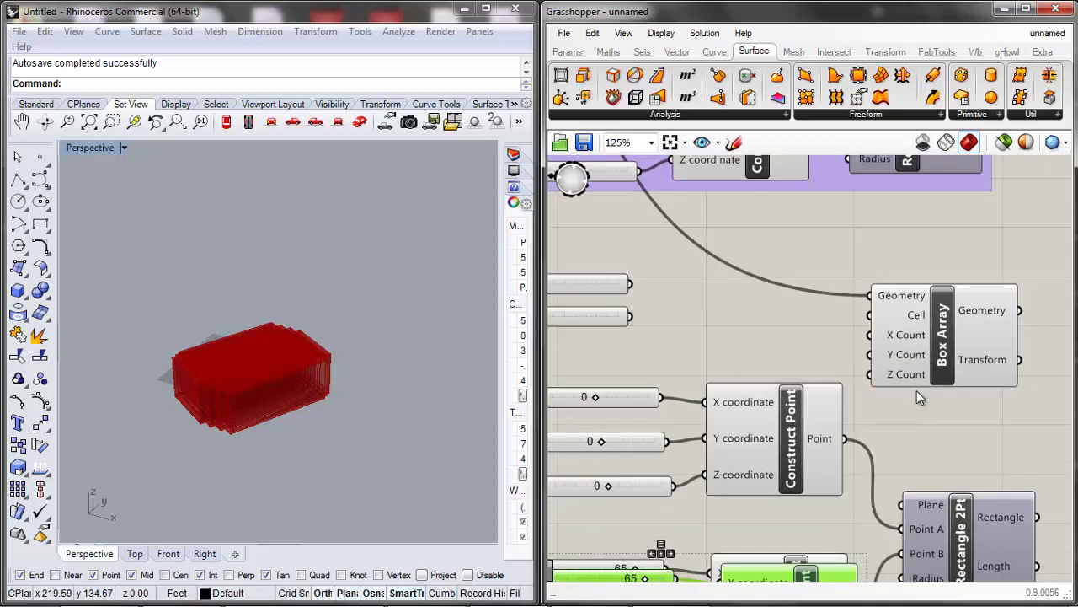
pyautogui.scroll(-3, 916, 413)
pyautogui.click(909, 465)
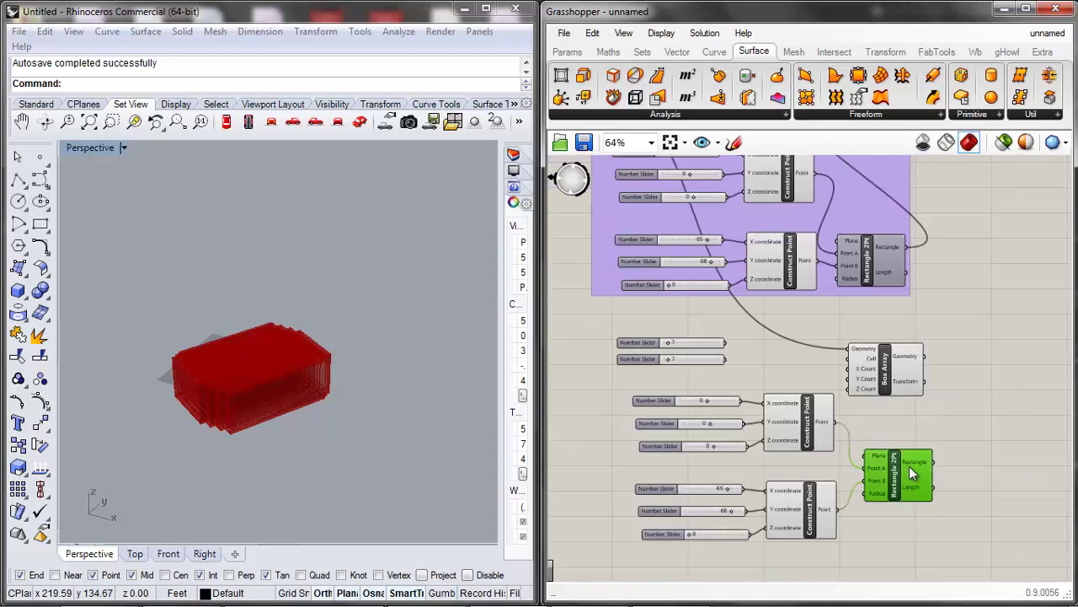
pyautogui.moveTo(933, 462); pyautogui.dragTo(849, 358)
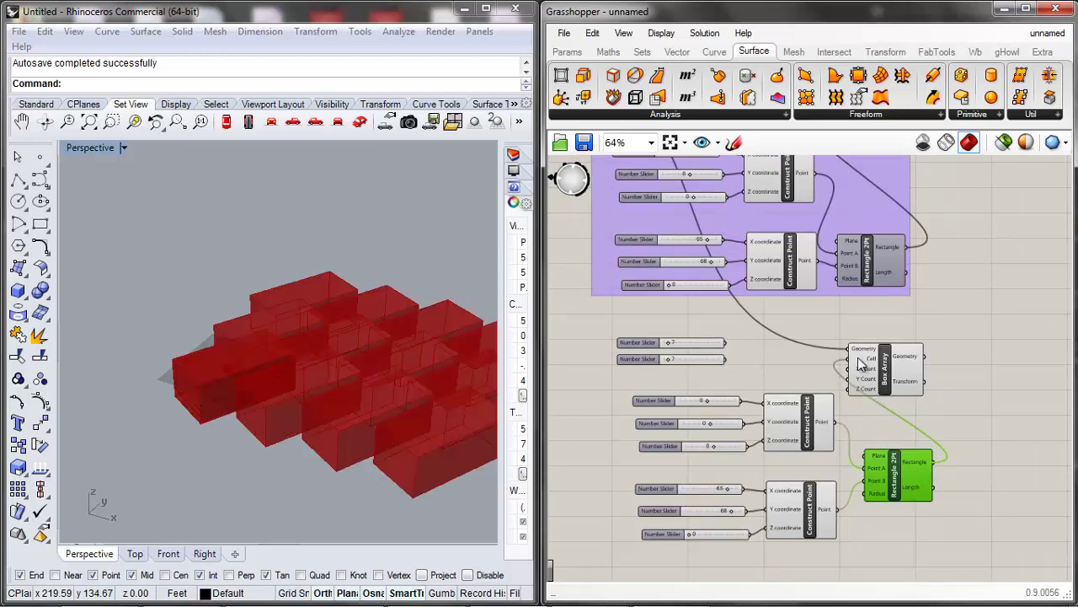
# Duplicate the lower count slider beside the Box Array to get a third count slider directly beneath it.
pyautogui.click(889, 376)
pyautogui.click(791, 369)
pyautogui.scroll(2, 600, 350)
pyautogui.click(745, 371)
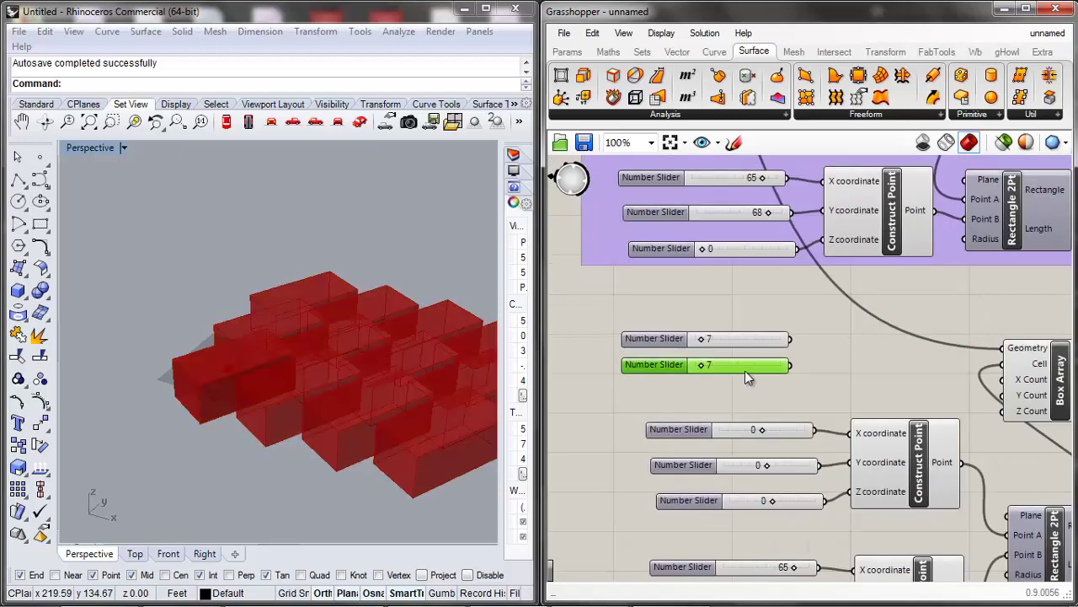
pyautogui.hotkey('ctrl', 'v')
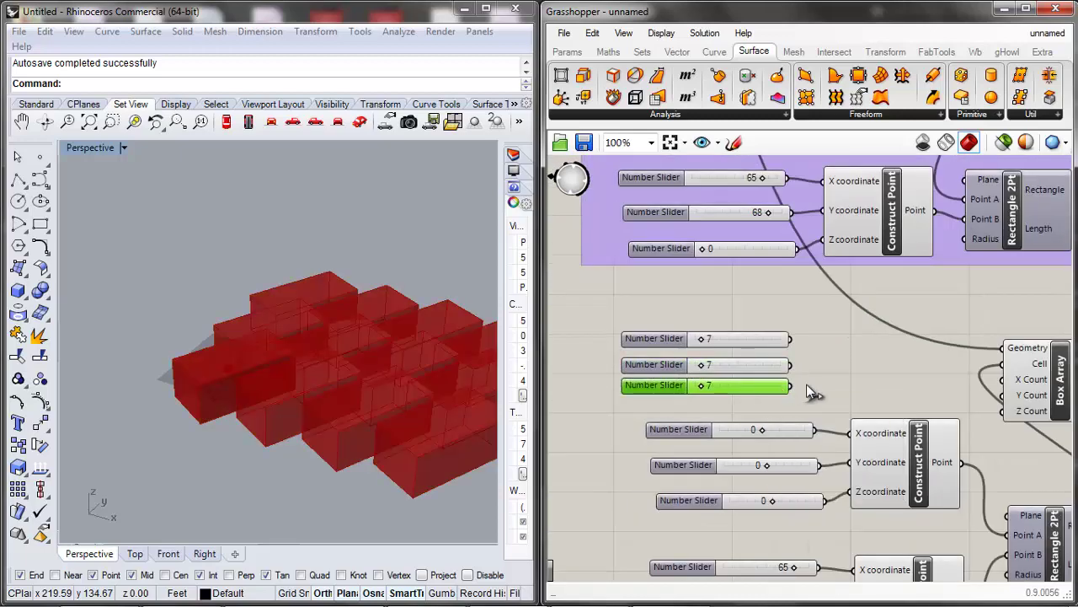
# Connect the three count sliders, from upper to lower, to the Box Array's X Count, Y Count and Z Count inputs.
pyautogui.moveTo(806, 385); pyautogui.dragTo(944, 402)
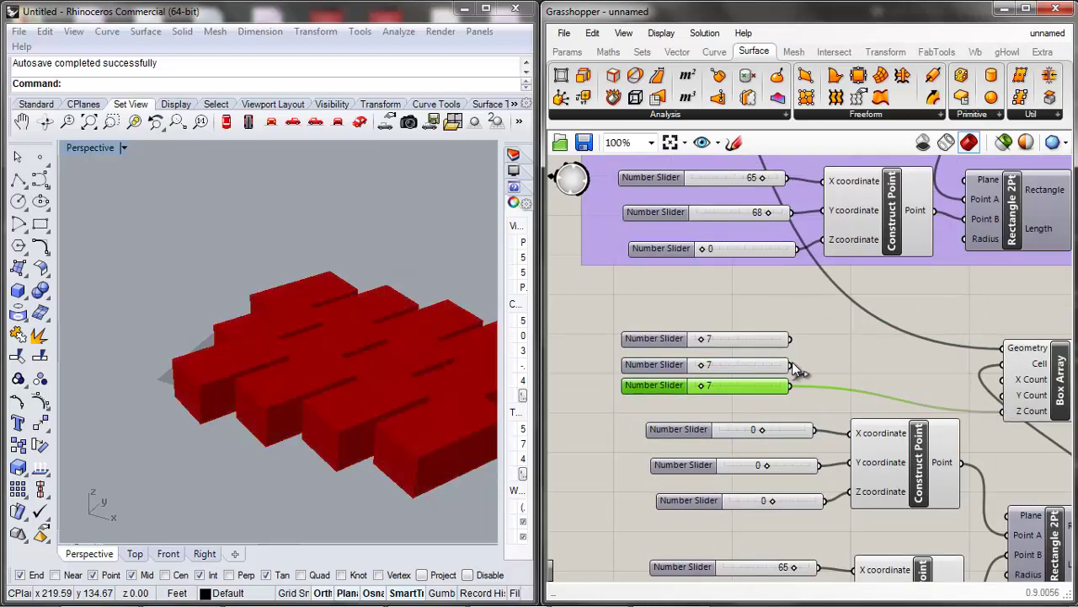
pyautogui.moveTo(792, 364); pyautogui.dragTo(1003, 395)
pyautogui.moveTo(784, 339); pyautogui.dragTo(1001, 379)
pyautogui.click(907, 343)
pyautogui.scroll(-9, 184, 358)
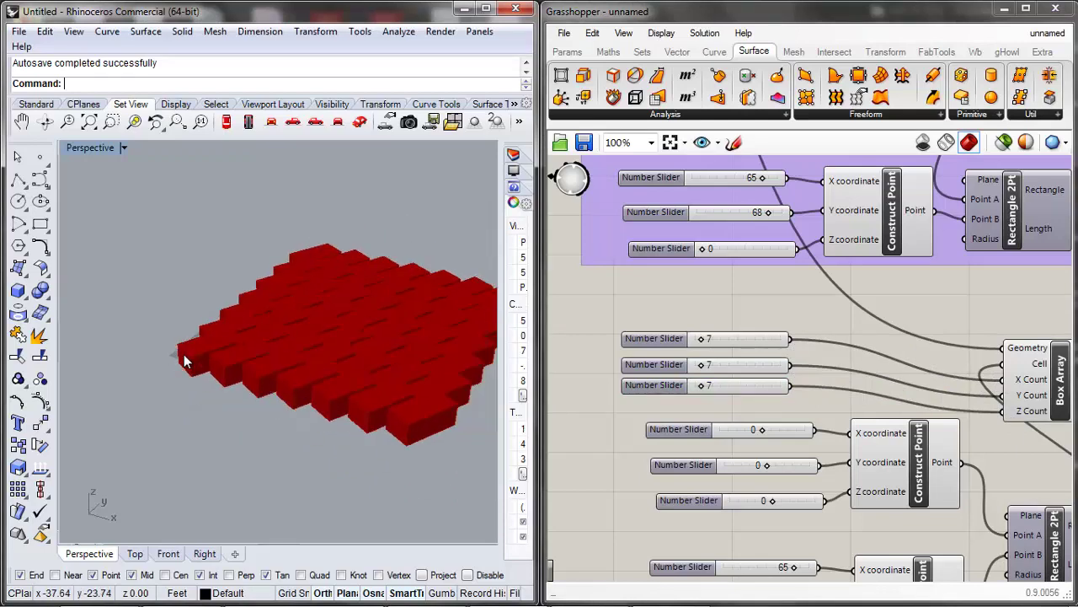
pyautogui.scroll(6, 296, 376)
pyautogui.scroll(-5, 885, 401)
pyautogui.scroll(4, 982, 386)
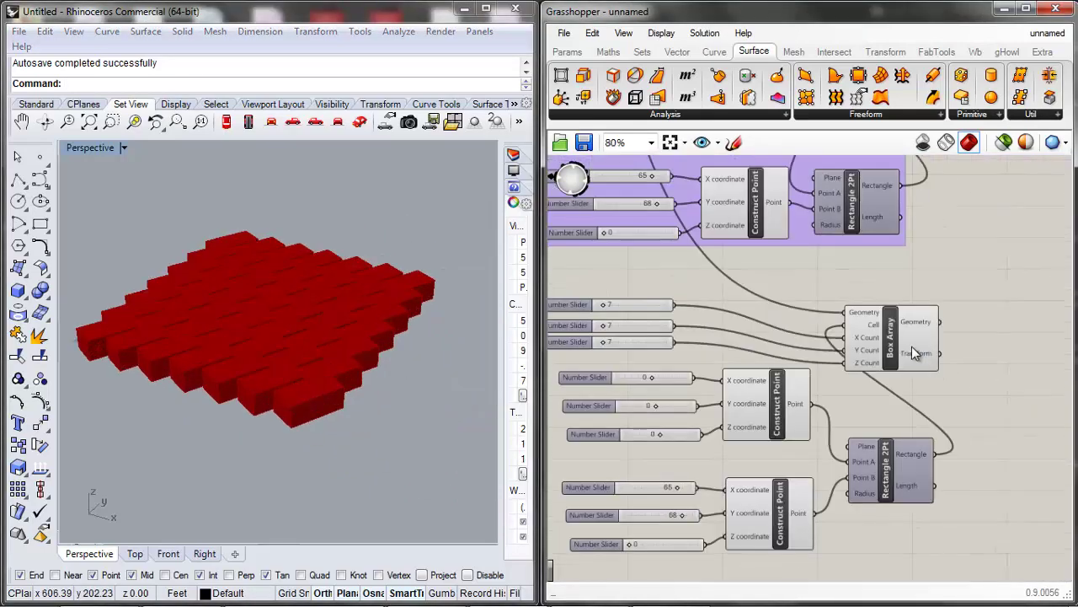
# Move the Box Array slightly farther from its sliders and delete the Rectangle 2Pt feeding its Cell input.
pyautogui.click(951, 339)
pyautogui.rightClick(916, 318)
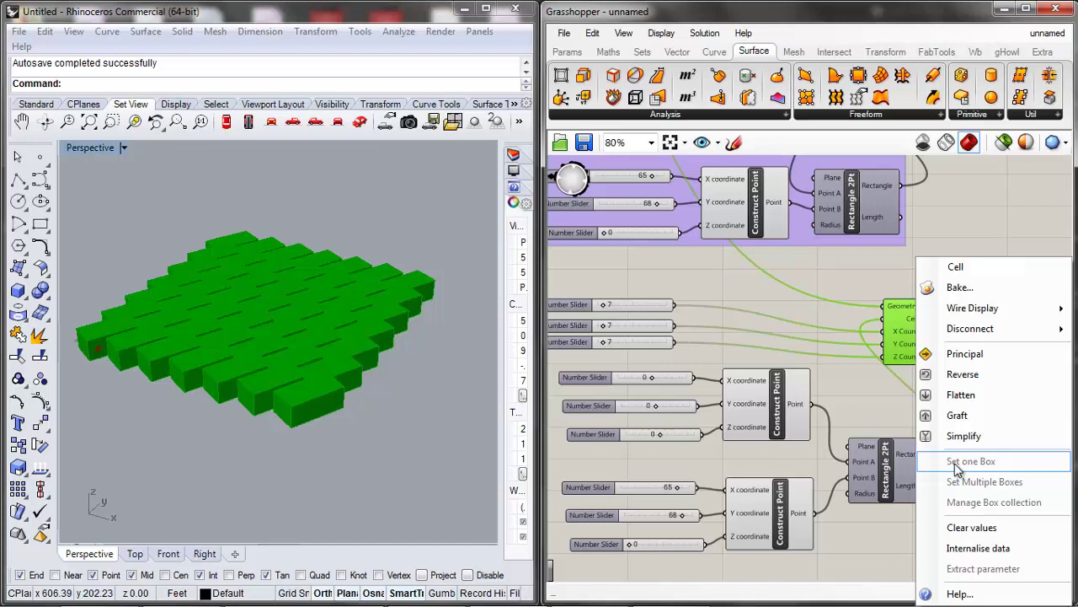
pyautogui.click(886, 468)
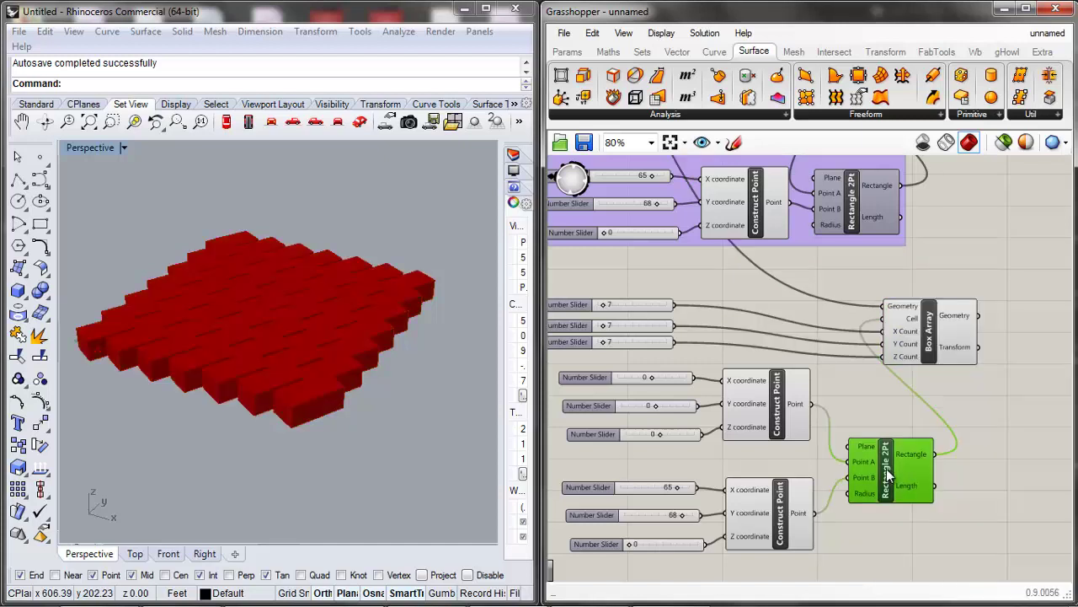
pyautogui.moveTo(887, 469); pyautogui.dragTo(870, 489)
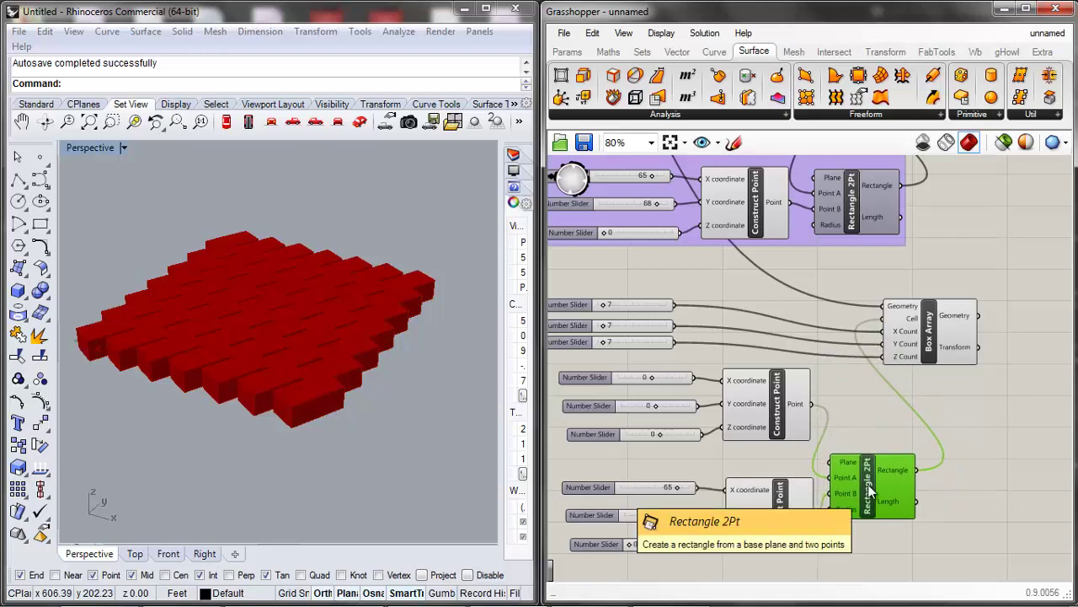
pyautogui.press('Delete')
# Duplicate the Box 2Pt from the first group of the definition and place the copy just beneath the Box Array.
pyautogui.scroll(-8, 893, 447)
pyautogui.scroll(8, 773, 393)
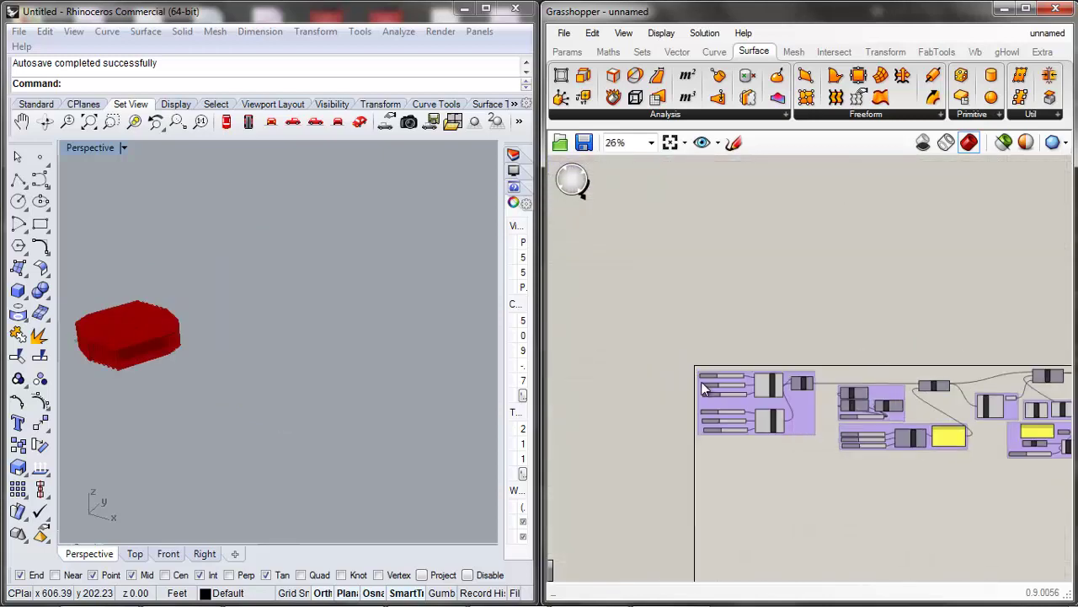
pyautogui.click(840, 378)
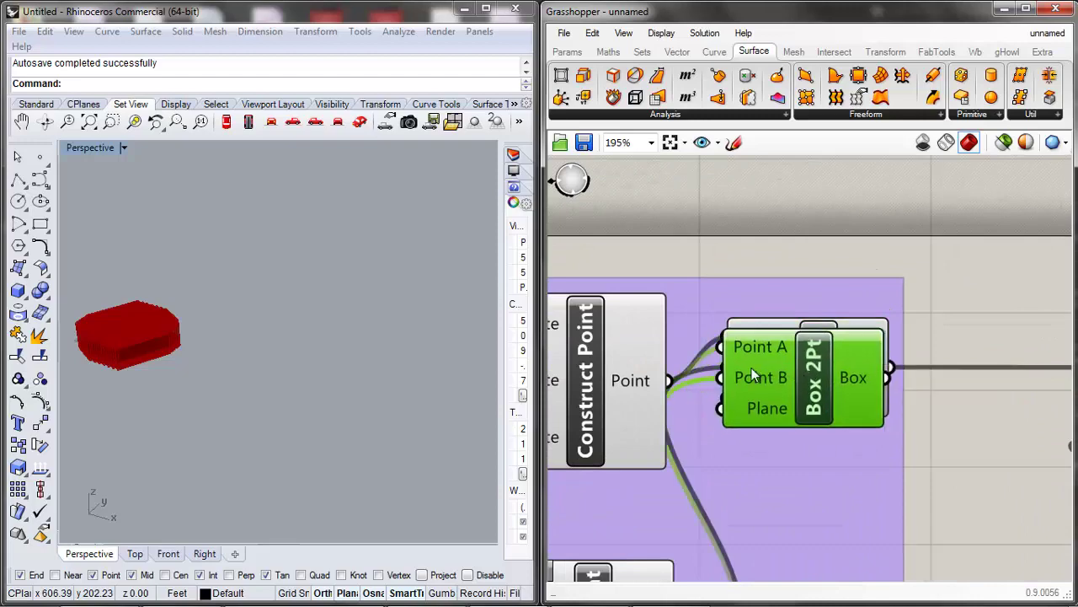
pyautogui.scroll(-8, 751, 367)
pyautogui.middleClick(648, 434)
pyautogui.click(844, 512)
pyautogui.scroll(3, 626, 455)
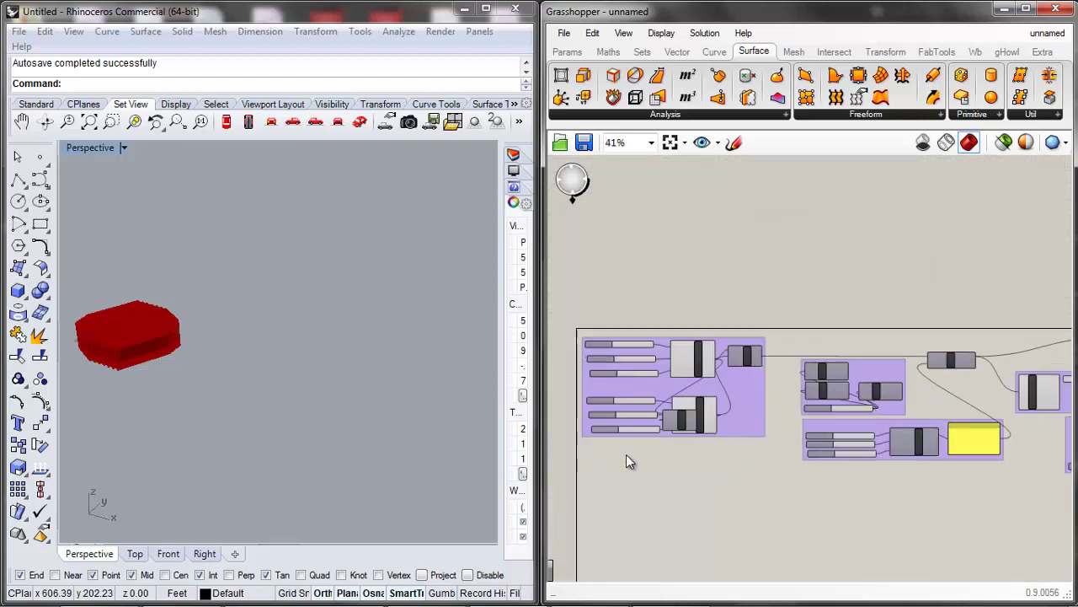
pyautogui.moveTo(684, 420); pyautogui.dragTo(820, 498)
pyautogui.scroll(-3, 651, 461)
pyautogui.scroll(-4, 751, 514)
pyautogui.scroll(4, 988, 538)
pyautogui.scroll(2, 874, 480)
pyautogui.scroll(3, 880, 482)
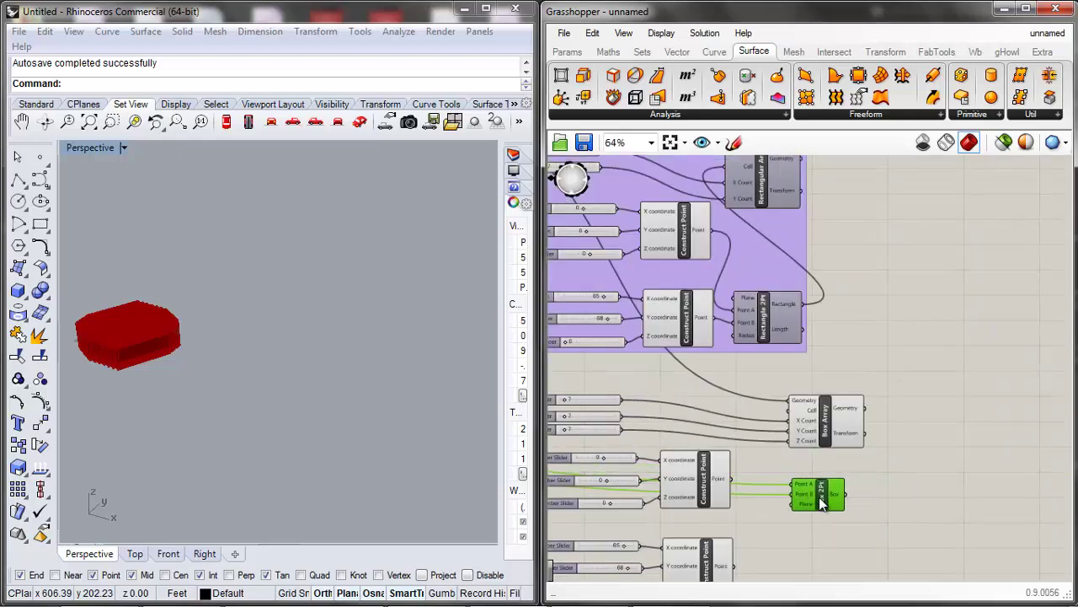
# Disconnect the Point A and Point B inputs of the copied Box 2Pt and shift the Box Array slightly away.
pyautogui.scroll(3, 884, 499)
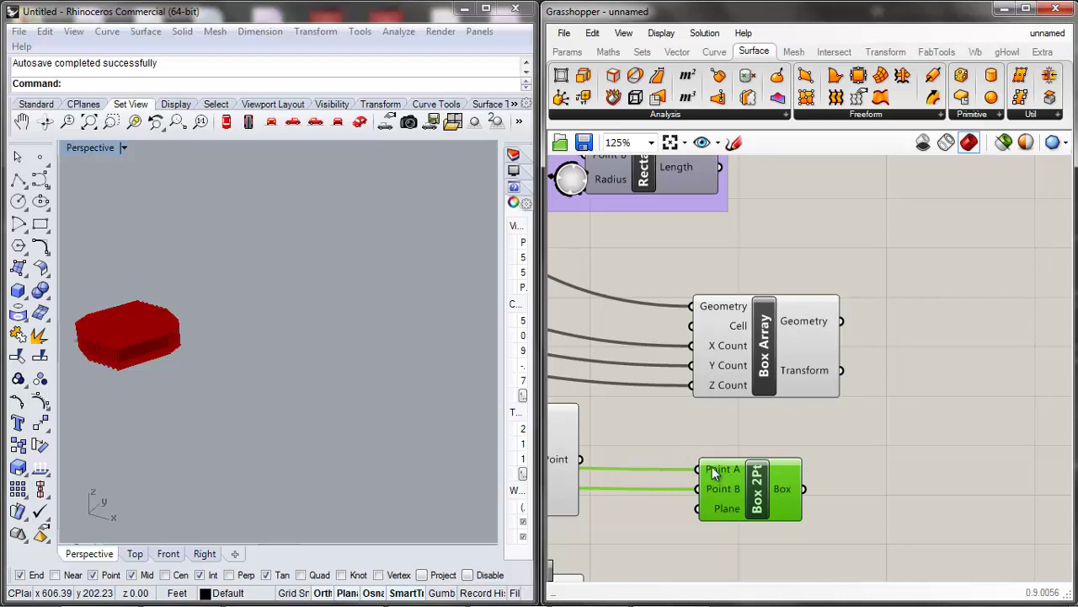
pyautogui.rightClick(713, 473)
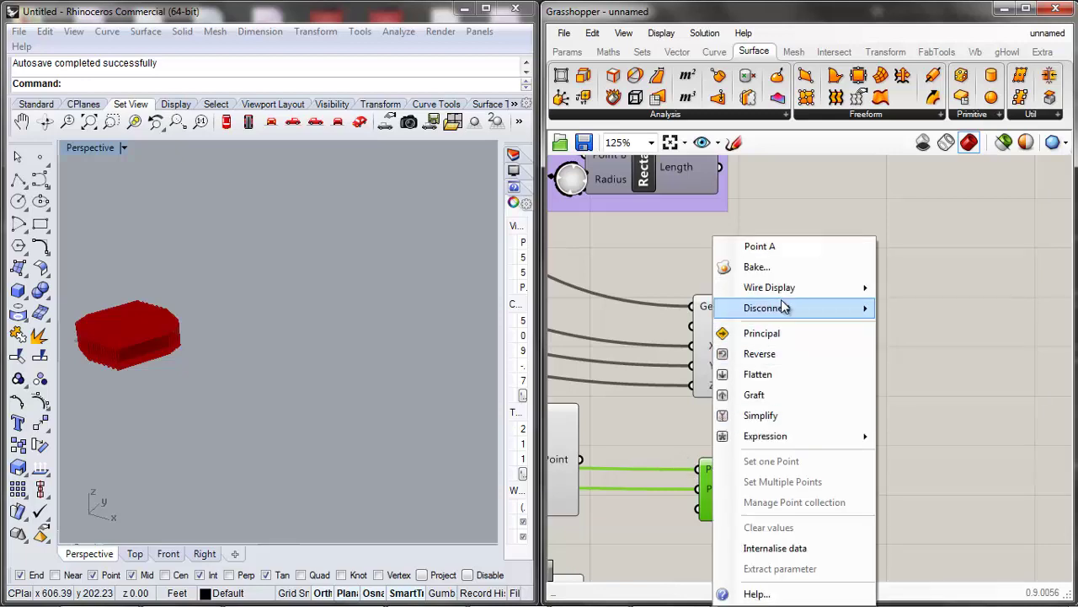
pyautogui.moveTo(783, 307)
pyautogui.click(641, 311)
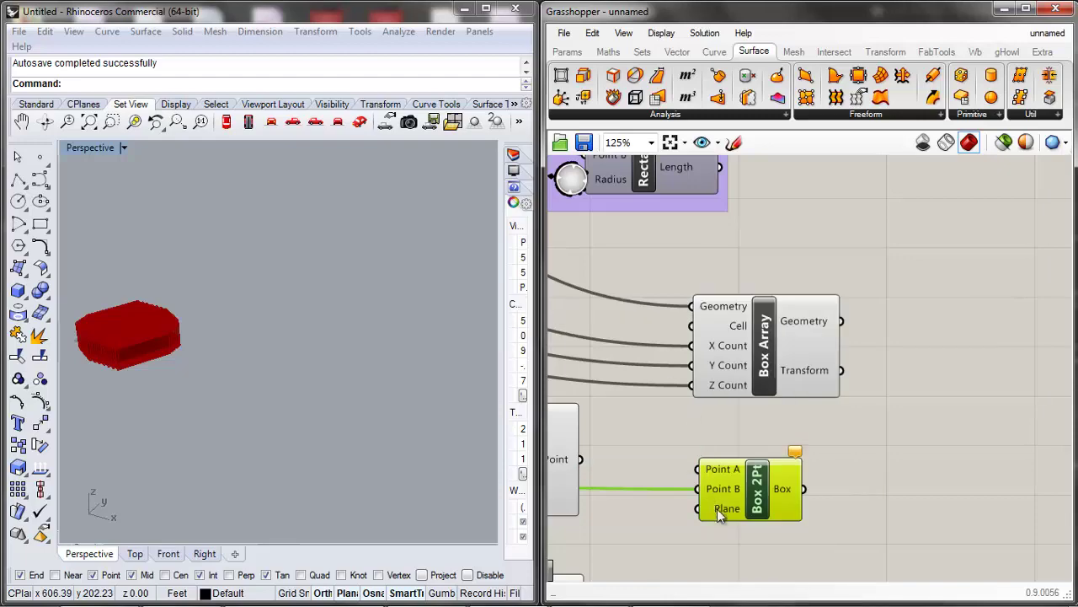
pyautogui.rightClick(715, 493)
pyautogui.moveTo(765, 317)
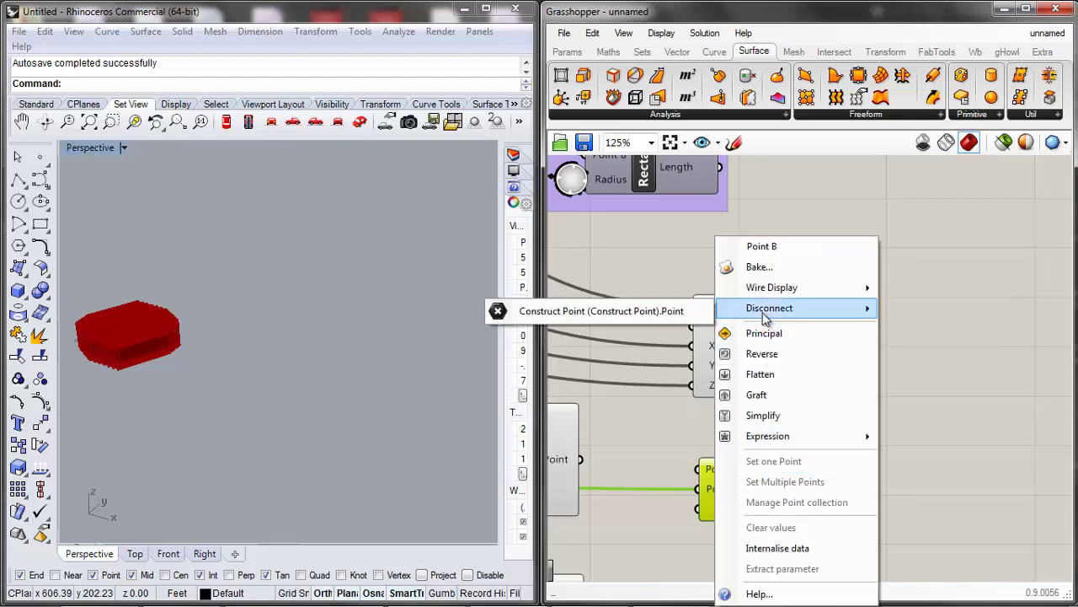
pyautogui.click(633, 314)
pyautogui.scroll(-5, 736, 498)
pyautogui.scroll(4, 733, 504)
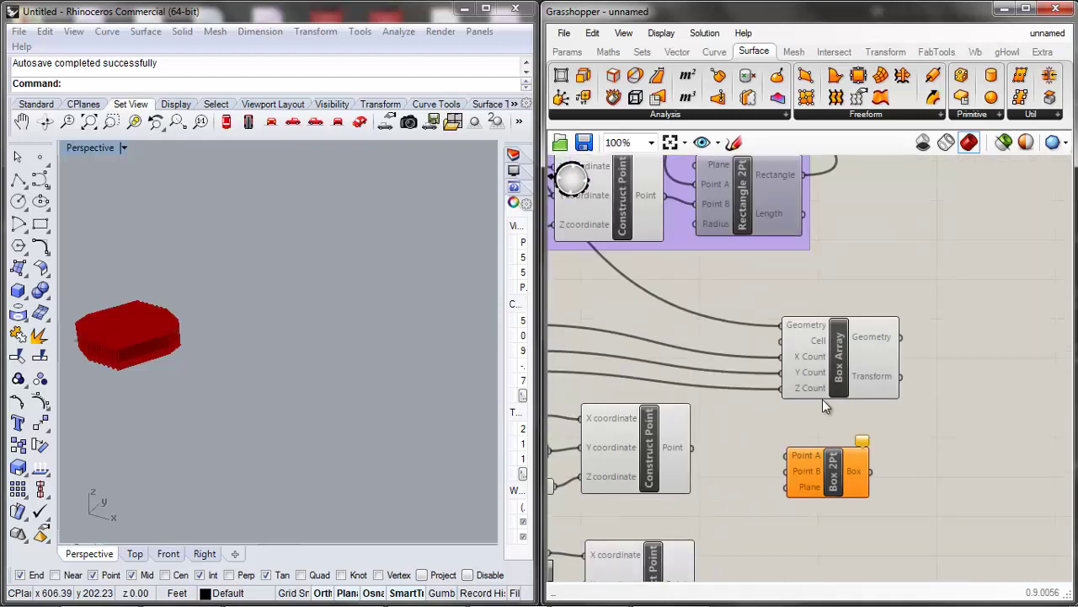
pyautogui.click(863, 394)
pyautogui.click(650, 393)
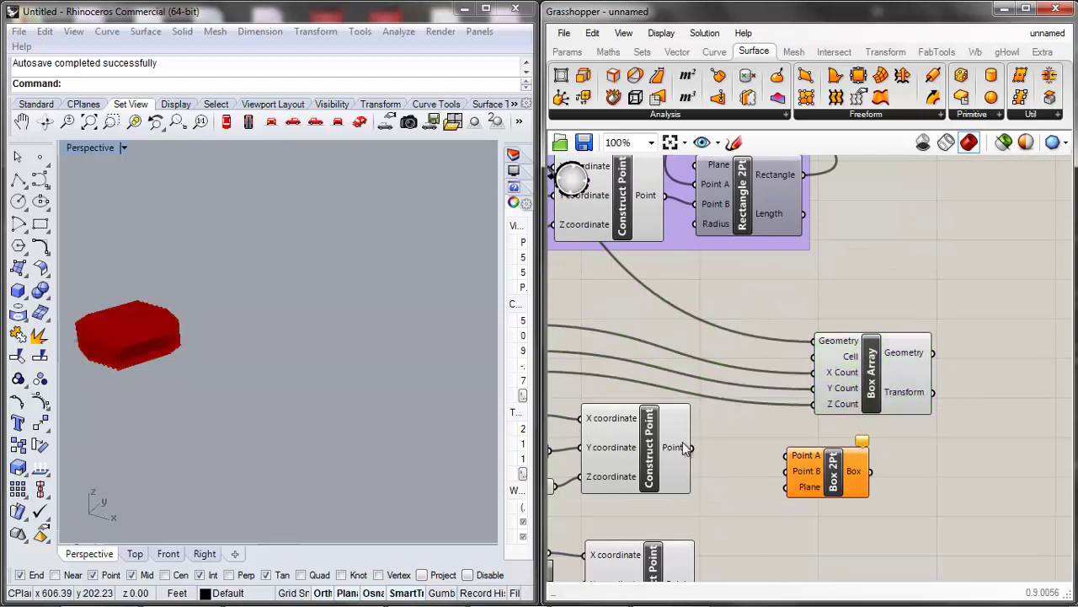
pyautogui.moveTo(693, 447); pyautogui.dragTo(785, 471)
pyautogui.scroll(-2, 771, 486)
pyautogui.scroll(2, 719, 535)
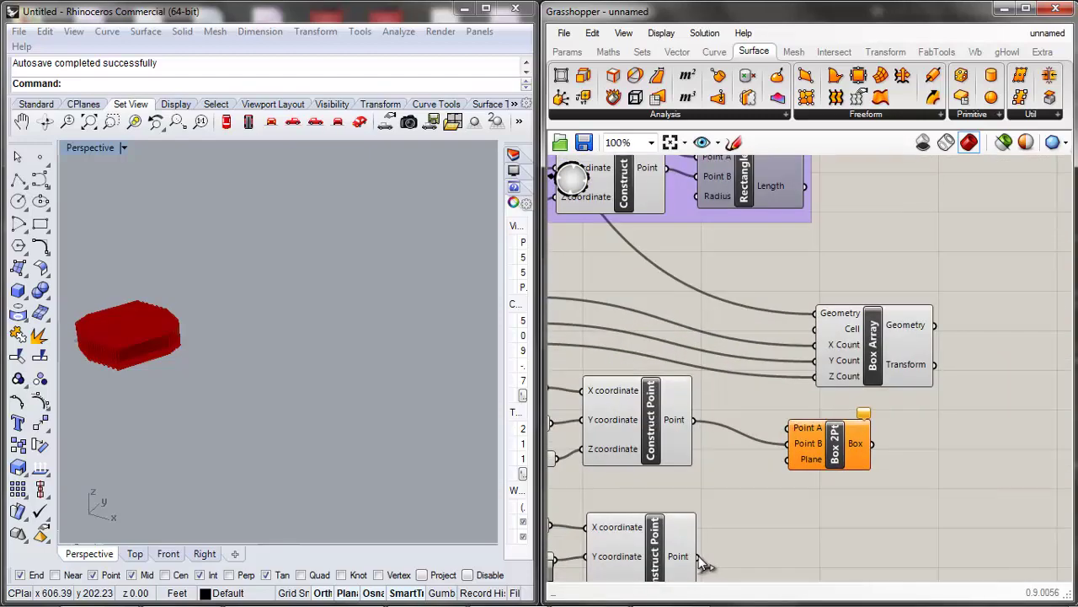
pyautogui.moveTo(699, 556); pyautogui.dragTo(790, 430)
pyautogui.click(796, 434)
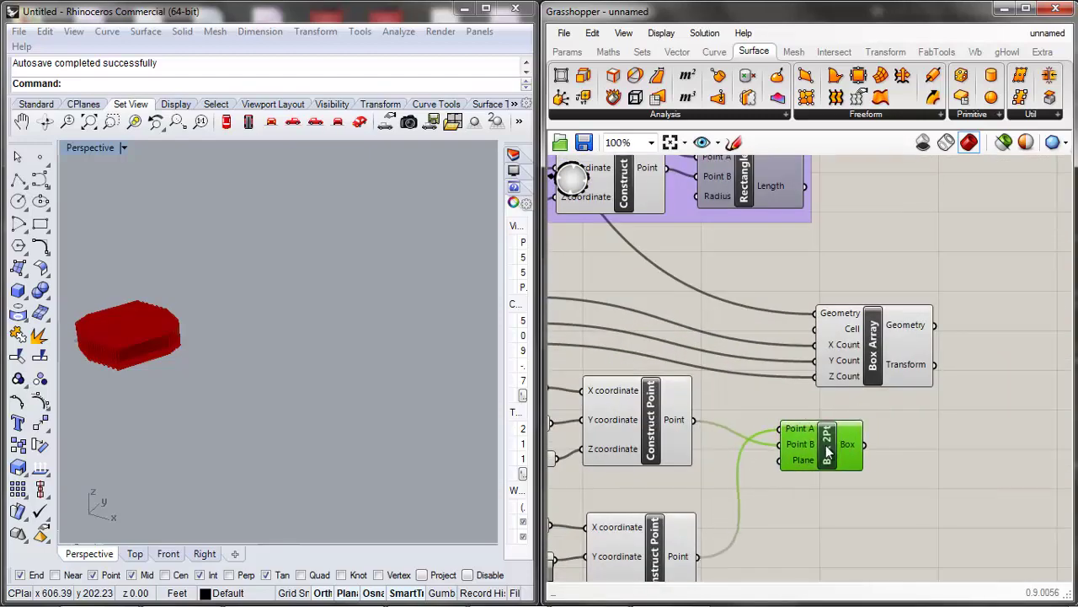
pyautogui.hotkey('ctrl', 'z')
pyautogui.hotkey('ctrl', 'z')
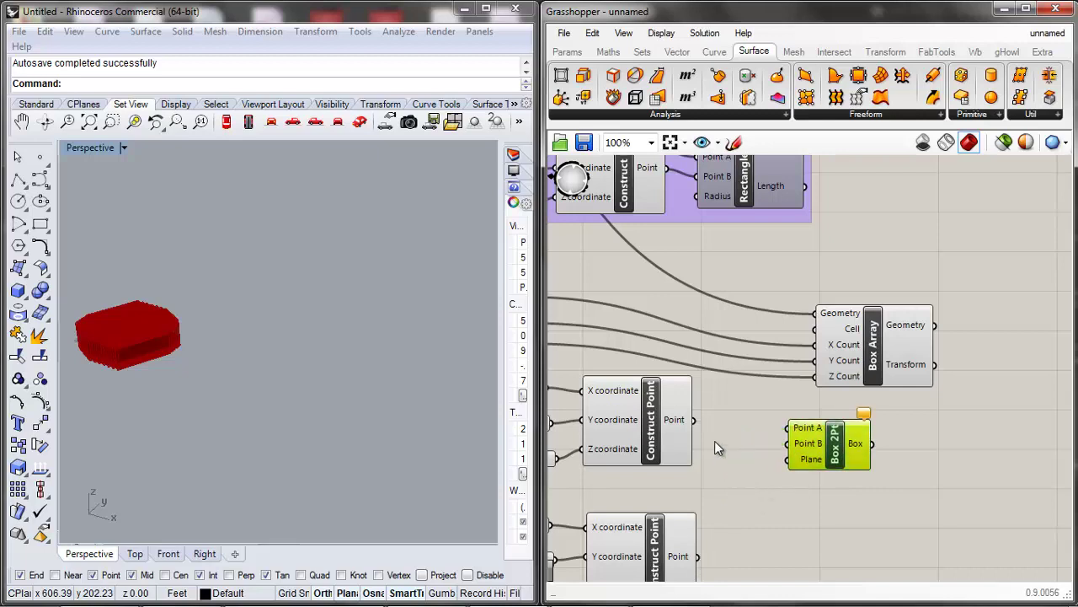
# Connect the upper Construct Point to the Box 2Pt's Point A, the lower one to Point B, and its Box output to the Box Array's Cell.
pyautogui.moveTo(696, 420); pyautogui.dragTo(786, 428)
pyautogui.moveTo(733, 506); pyautogui.dragTo(815, 328)
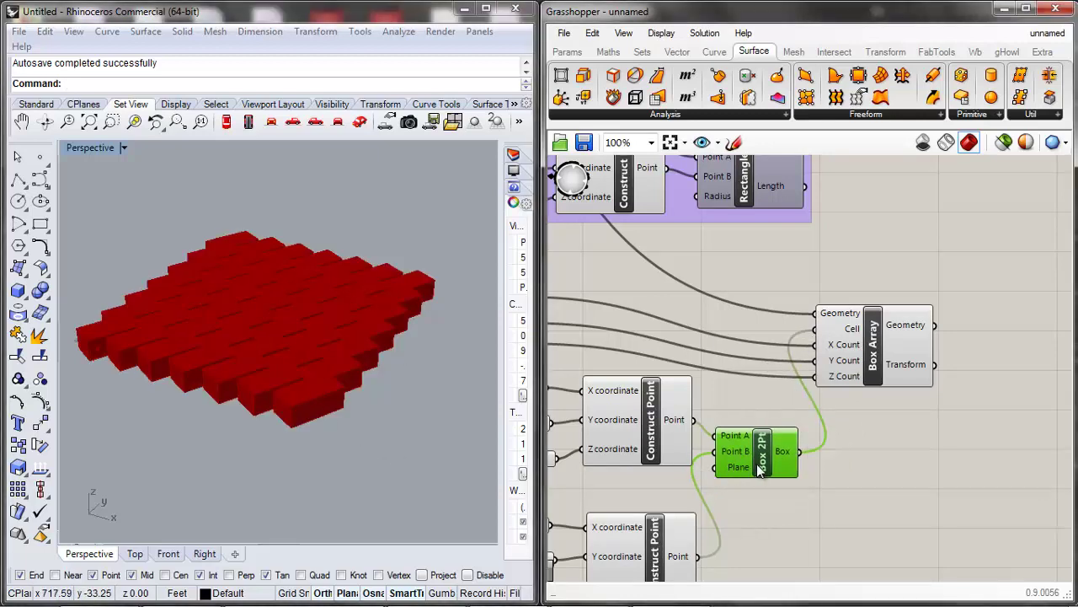
pyautogui.moveTo(733, 464); pyautogui.dragTo(753, 479)
# Open the Box Array component's help and read its input parameter descriptions.
pyautogui.click(895, 343)
pyautogui.rightClick(877, 358)
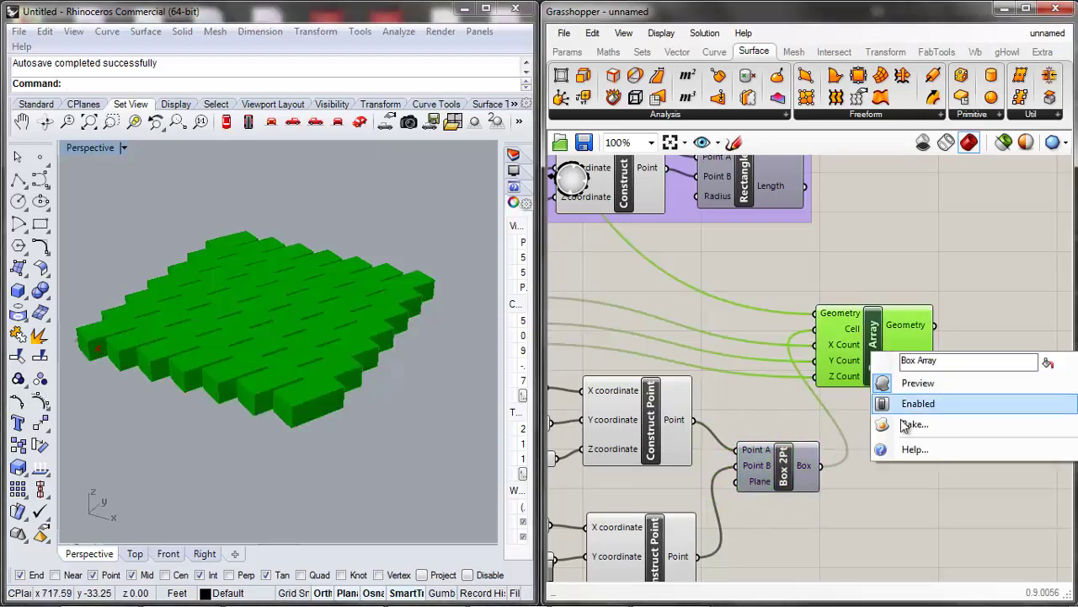
pyautogui.click(893, 452)
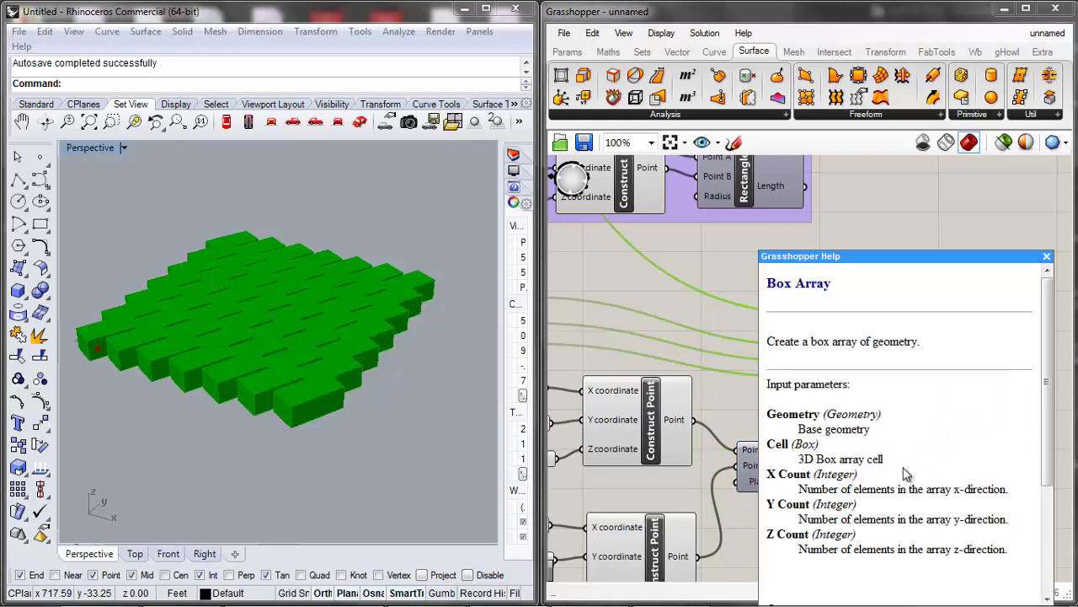
pyautogui.moveTo(887, 462); pyautogui.dragTo(785, 466)
pyautogui.click(690, 479)
# Set the lower Construct Point's Z coordinate slider to 93 and inspect the stacked box array in the Perspective viewport.
pyautogui.scroll(-4, 690, 478)
pyautogui.scroll(3, 633, 496)
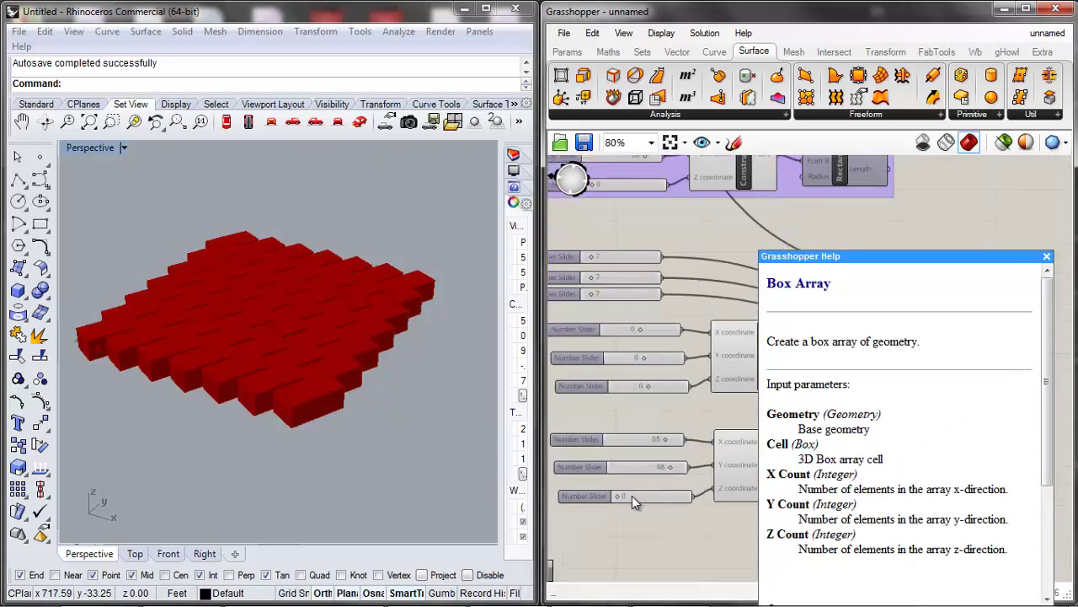
pyautogui.scroll(2, 635, 502)
pyautogui.moveTo(613, 503); pyautogui.dragTo(710, 500)
pyautogui.click(439, 492)
pyautogui.scroll(-9, 350, 463)
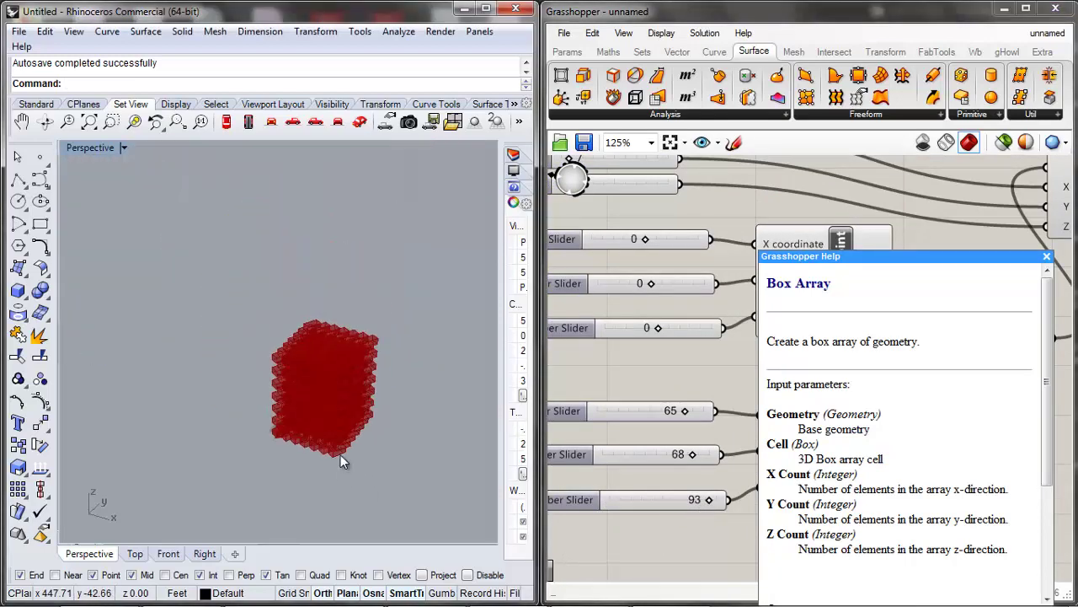
pyautogui.scroll(4, 340, 454)
pyautogui.moveTo(341, 454); pyautogui.dragTo(366, 447, button='right')
pyautogui.scroll(-5, 668, 455)
# Return to the array components on the canvas and close the Box Array help window.
pyautogui.scroll(-8, 673, 479)
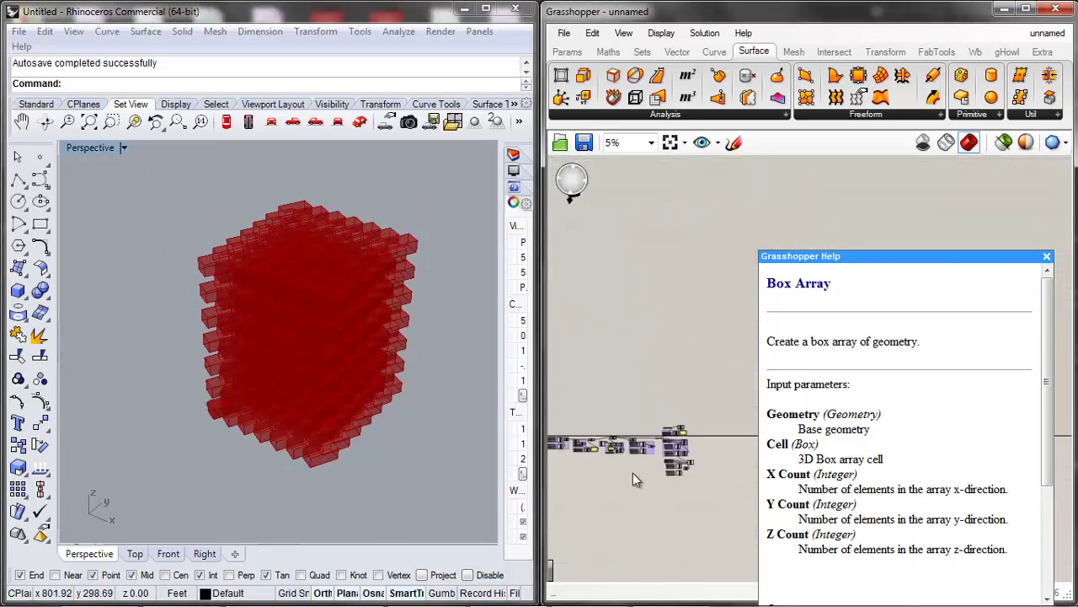
pyautogui.scroll(6, 632, 473)
pyautogui.scroll(-3, 629, 401)
pyautogui.scroll(3, 634, 419)
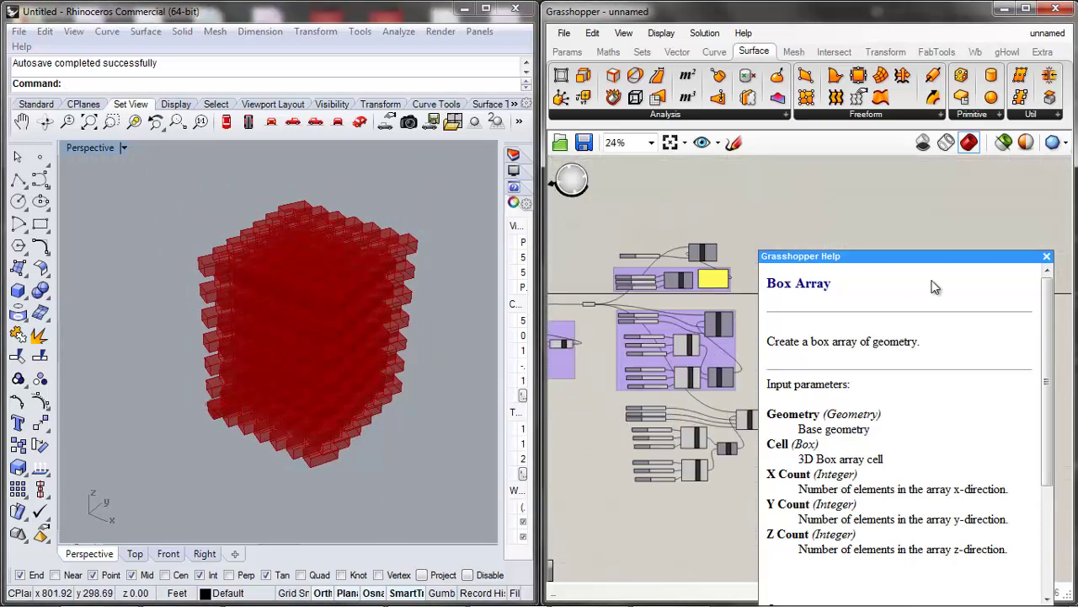
pyautogui.click(1046, 257)
# Group the Box Array, its count sliders, both Construct Points with their sliders, and the Box 2Pt.
pyautogui.scroll(4, 681, 458)
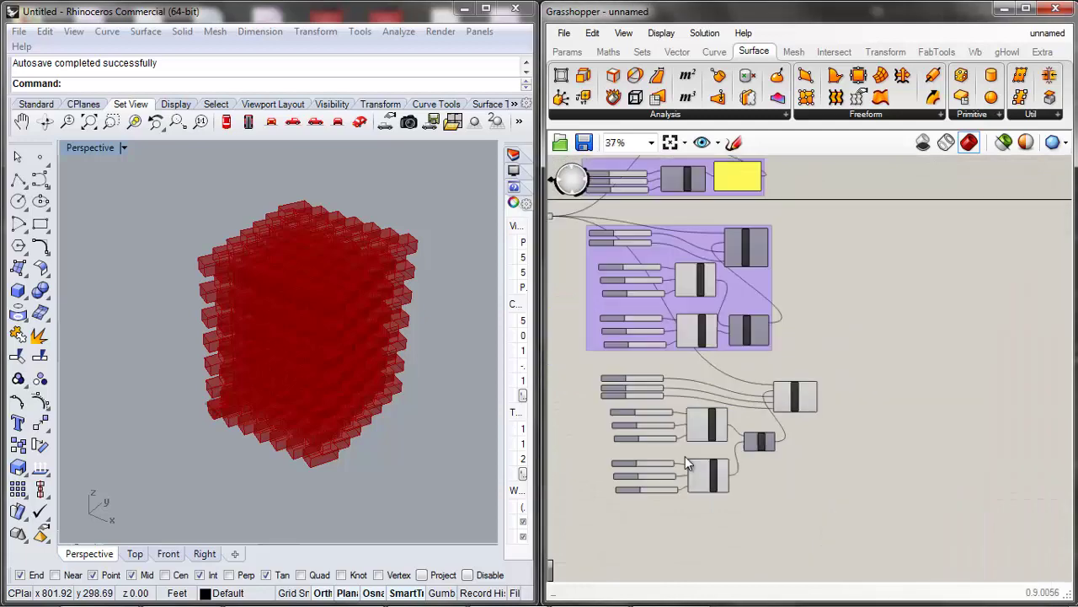
pyautogui.click(806, 393)
pyautogui.moveTo(854, 353); pyautogui.dragTo(580, 511)
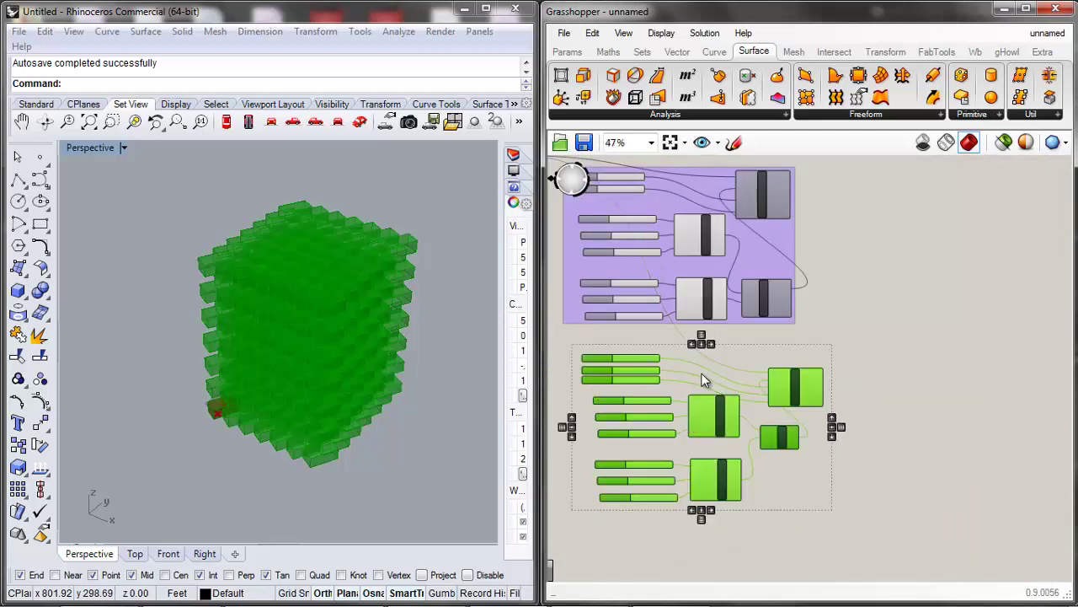
pyautogui.rightClick(701, 372)
pyautogui.click(749, 440)
pyautogui.scroll(-2, 746, 396)
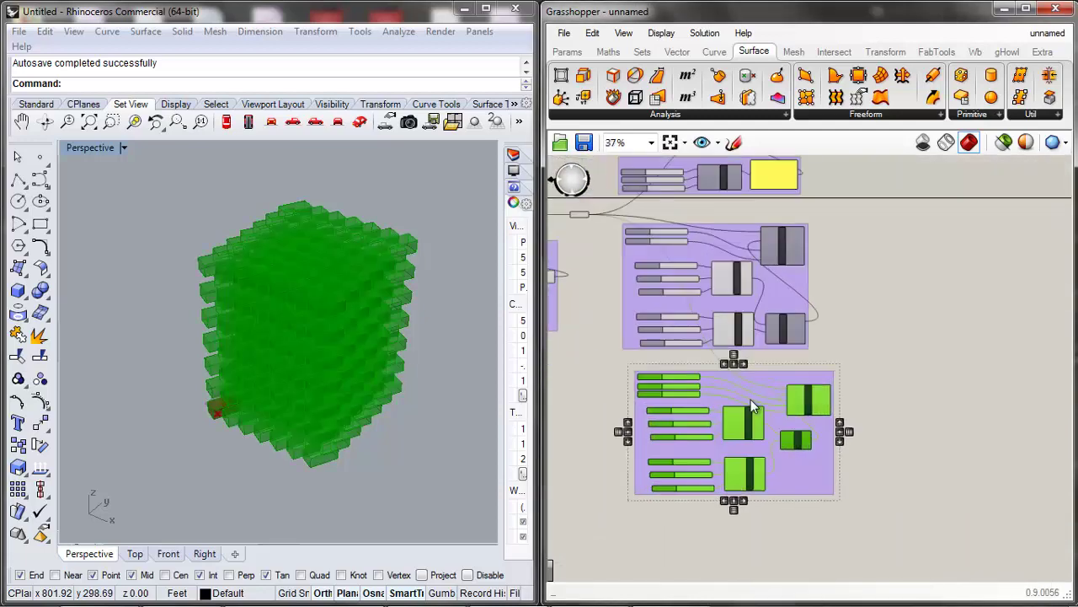
pyautogui.click(746, 390)
pyautogui.click(901, 417)
pyautogui.scroll(-5, 868, 379)
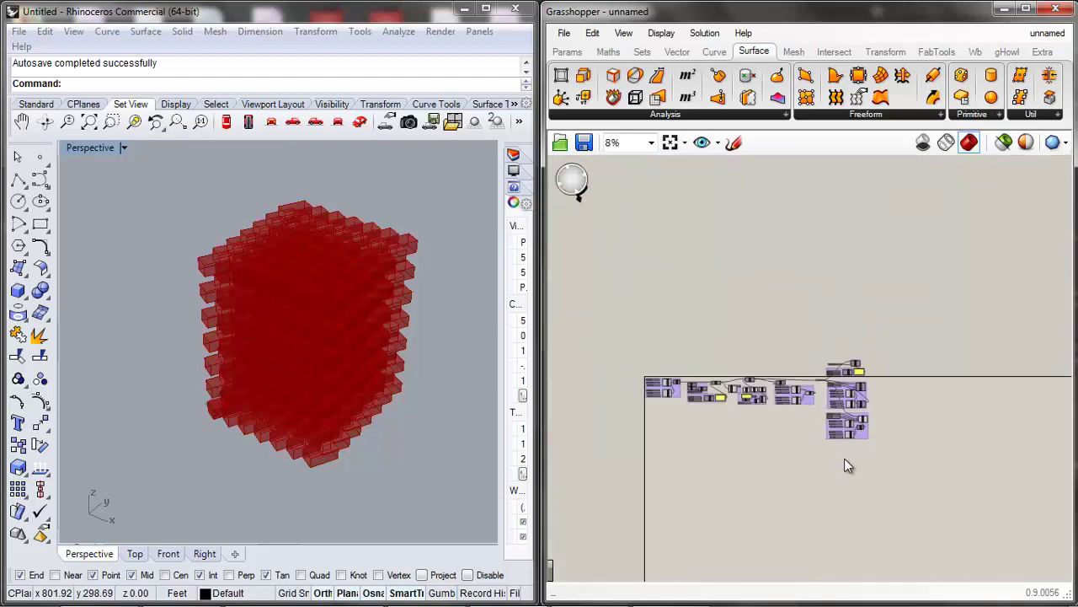
# Search for array components and place a Polar Array on the empty canvas below the Box Array group.
pyautogui.scroll(2, 861, 364)
pyautogui.scroll(2, 861, 365)
pyautogui.scroll(-4, 822, 369)
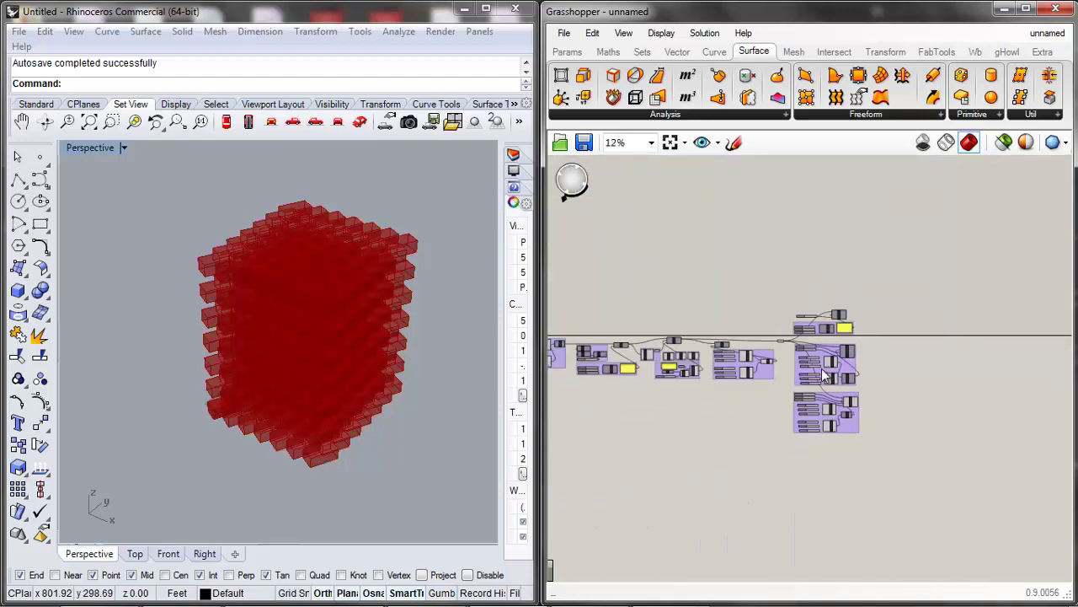
pyautogui.doubleClick(837, 477)
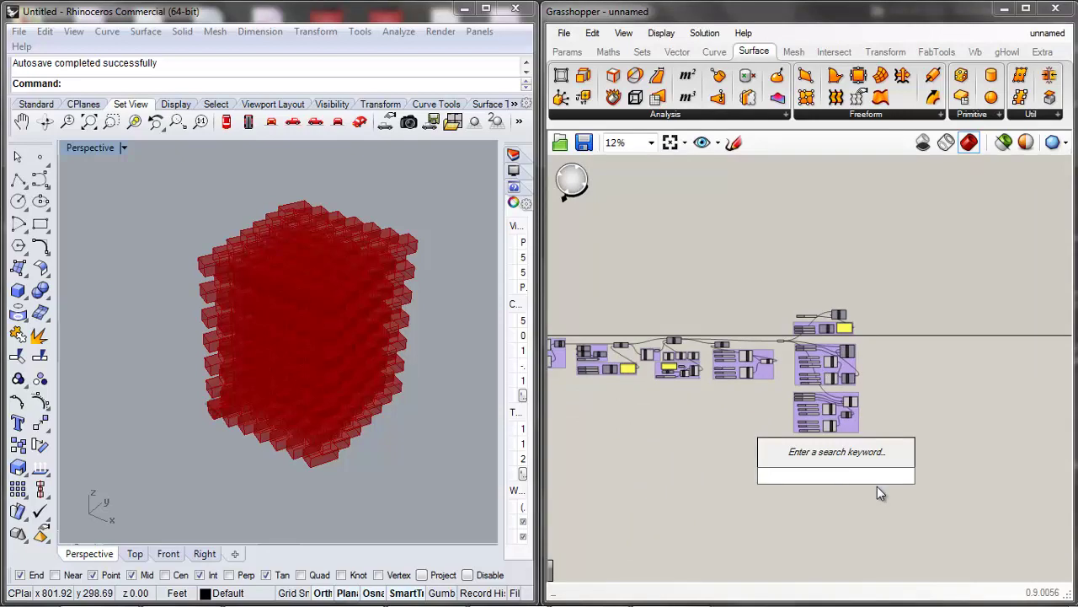
pyautogui.write('arraty')
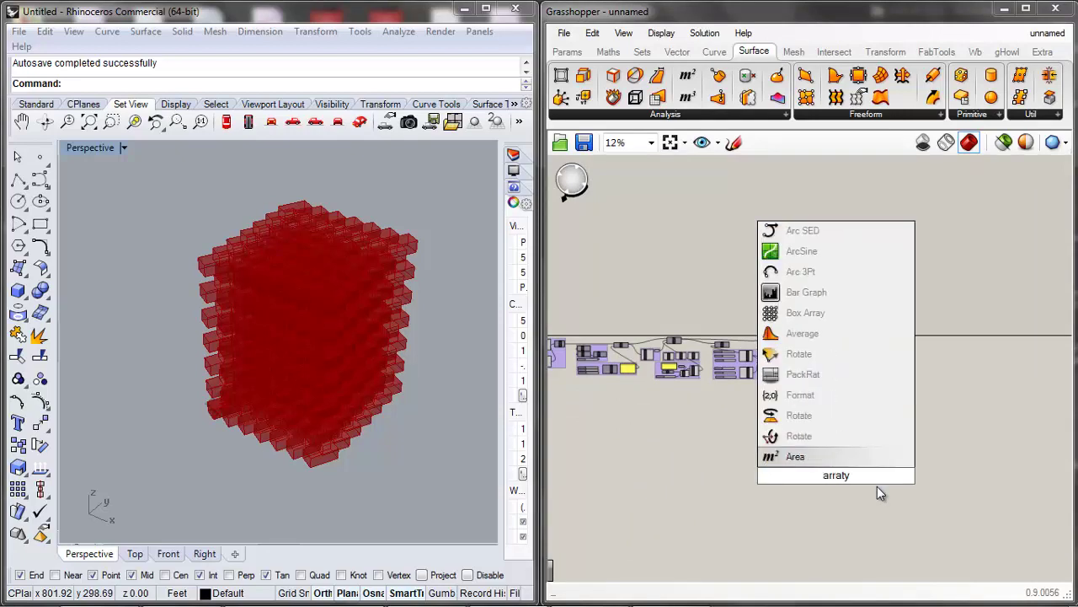
pyautogui.press('BackSpace')
pyautogui.press('BackSpace')
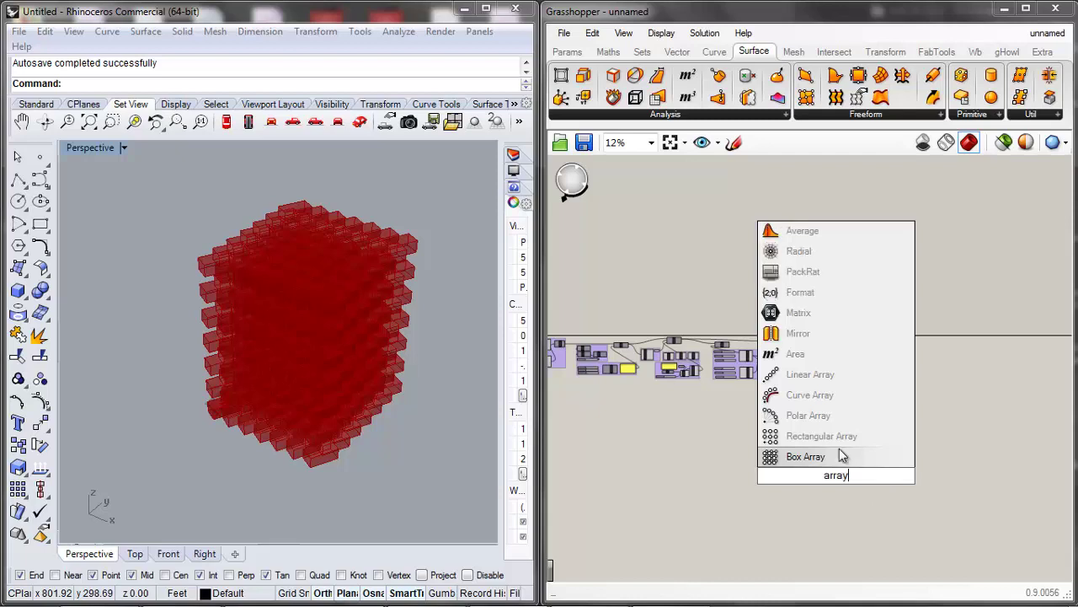
pyautogui.click(818, 414)
pyautogui.scroll(5, 843, 468)
pyautogui.moveTo(851, 449); pyautogui.dragTo(849, 406)
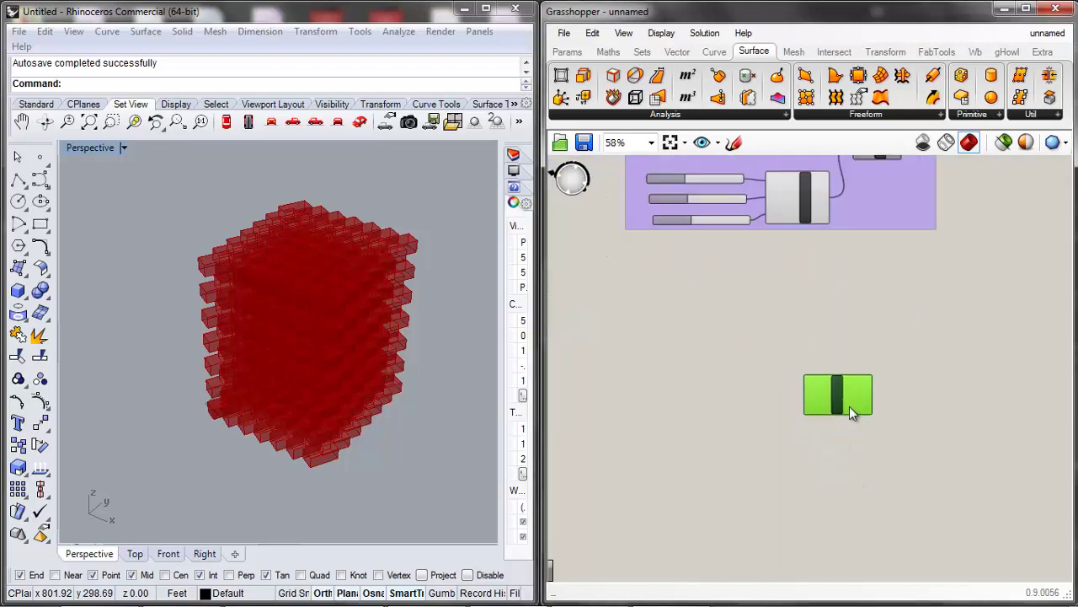
pyautogui.scroll(5, 829, 396)
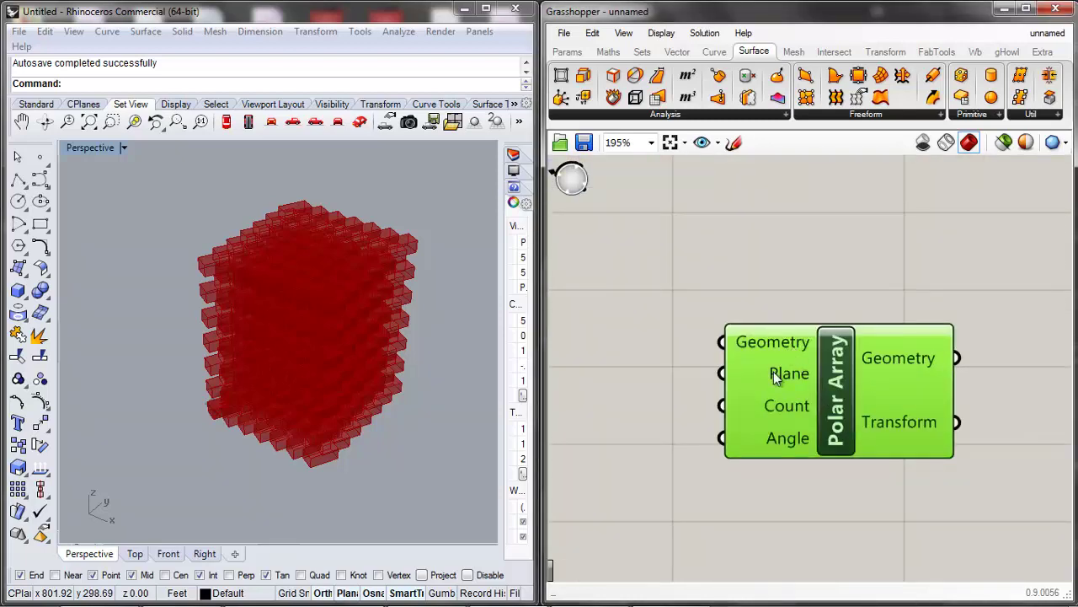
pyautogui.scroll(-2, 879, 400)
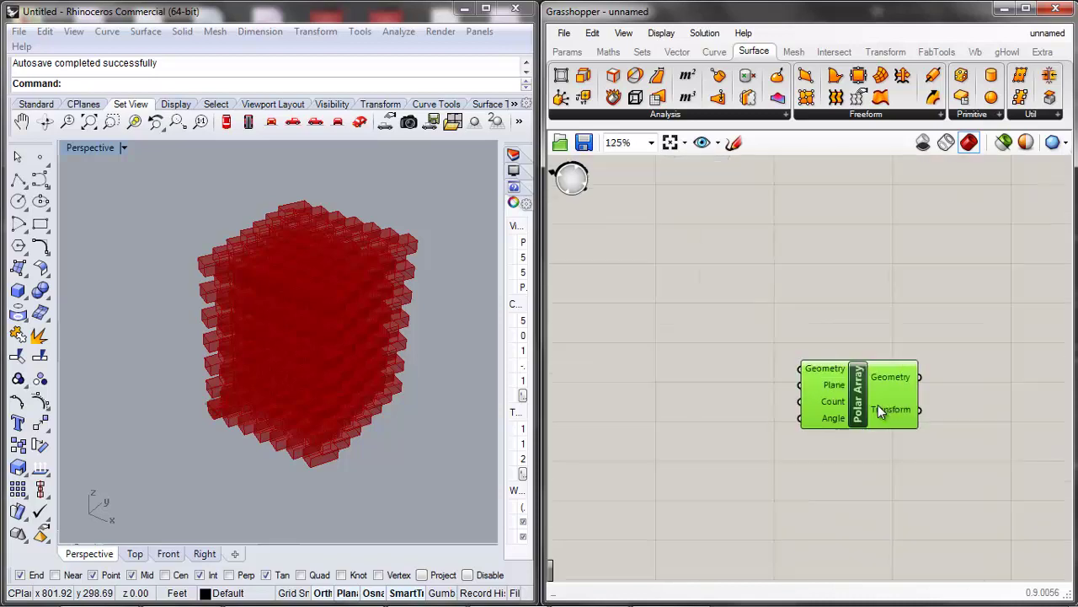
# Check the Polar Array's default Angle value and read the sweep angle description in the component's help.
pyautogui.rightClick(814, 423)
pyautogui.moveTo(849, 487)
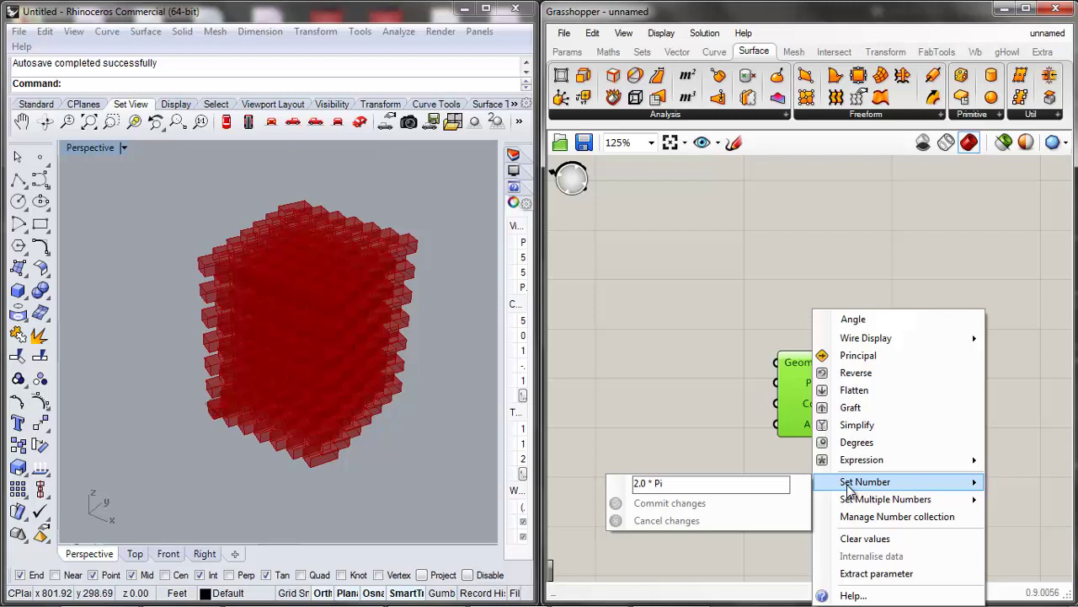
pyautogui.click(754, 421)
pyautogui.rightClick(850, 404)
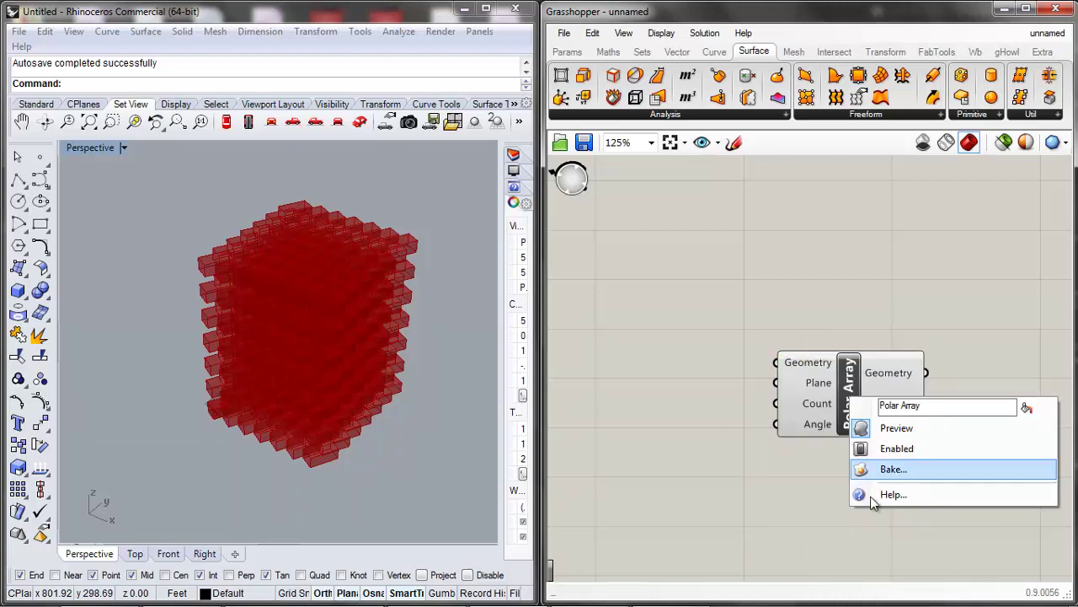
pyautogui.click(876, 495)
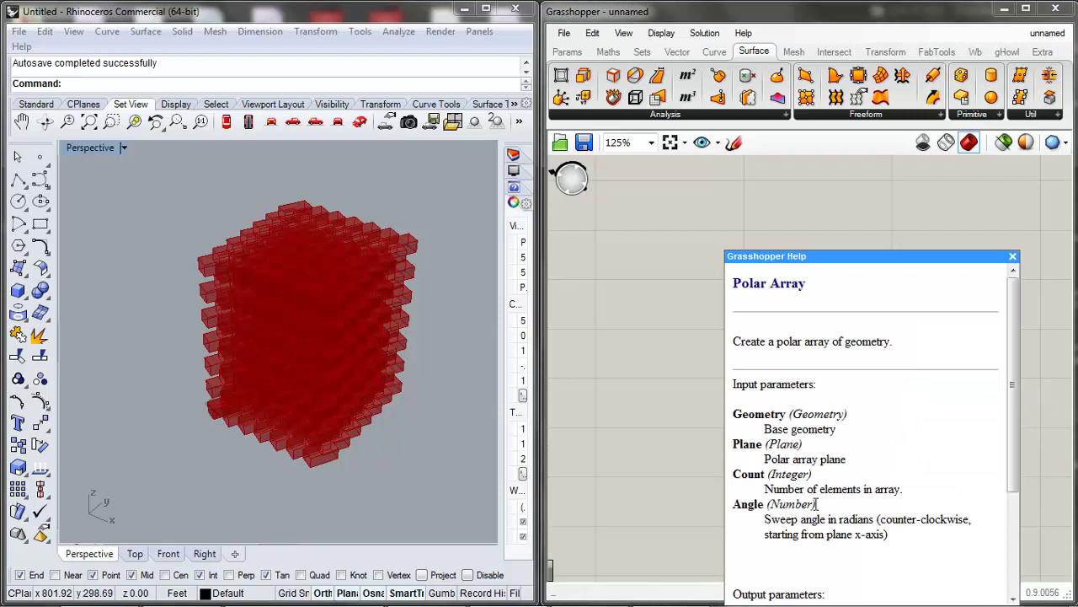
pyautogui.moveTo(766, 519); pyautogui.dragTo(876, 519)
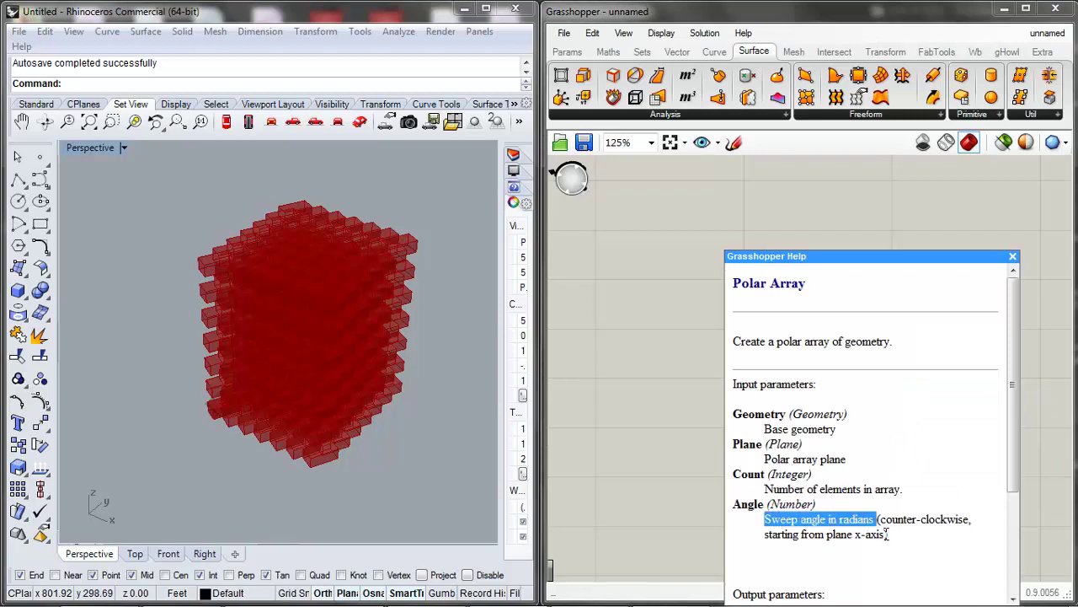
pyautogui.click(898, 444)
pyautogui.click(1013, 257)
# Turn off the preview of the Box Array component.
pyautogui.scroll(-8, 686, 357)
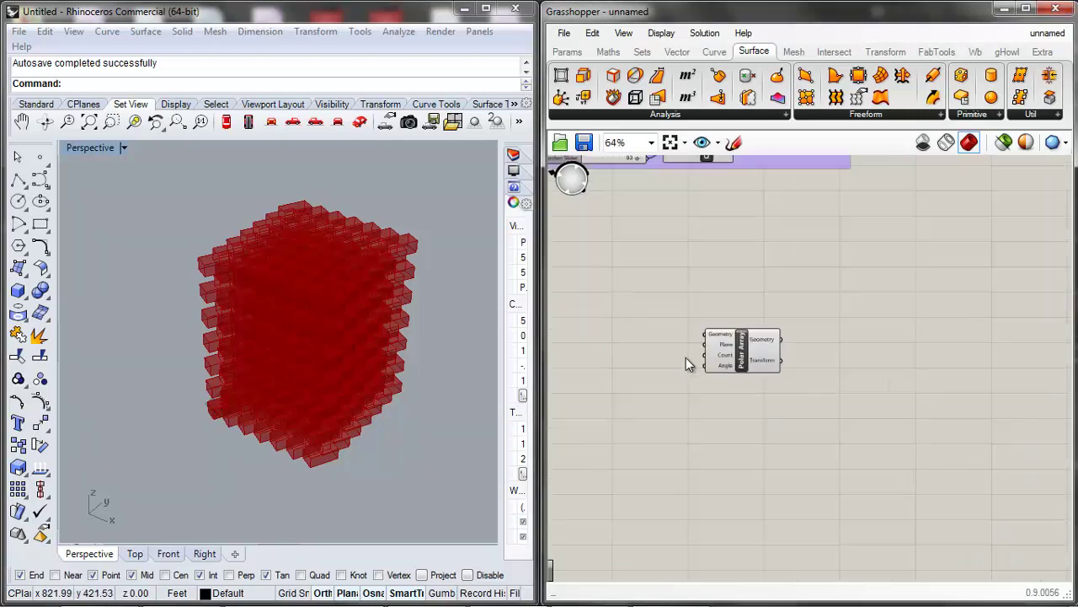
pyautogui.scroll(4, 683, 418)
pyautogui.scroll(2, 766, 431)
pyautogui.click(801, 346)
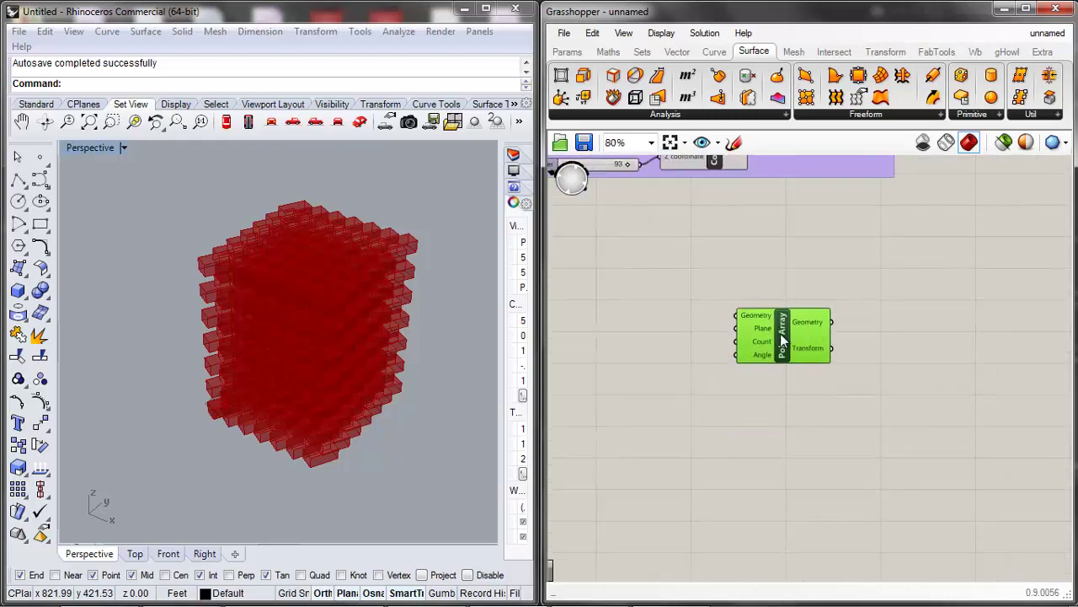
pyautogui.click(793, 386)
pyautogui.scroll(-7, 803, 337)
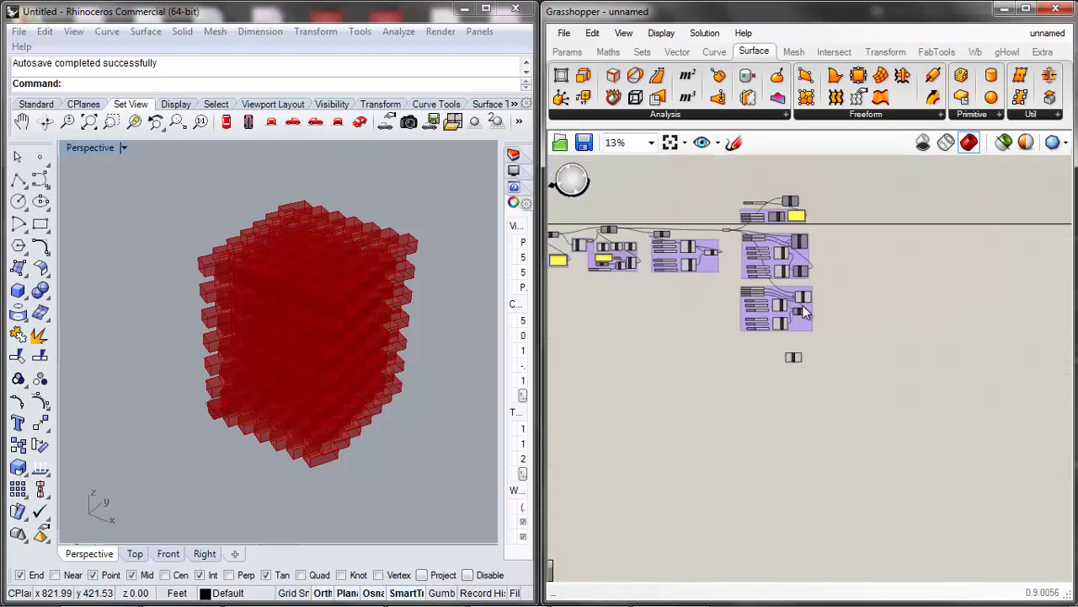
pyautogui.scroll(6, 797, 354)
pyautogui.click(792, 377)
pyautogui.middleClick(794, 367)
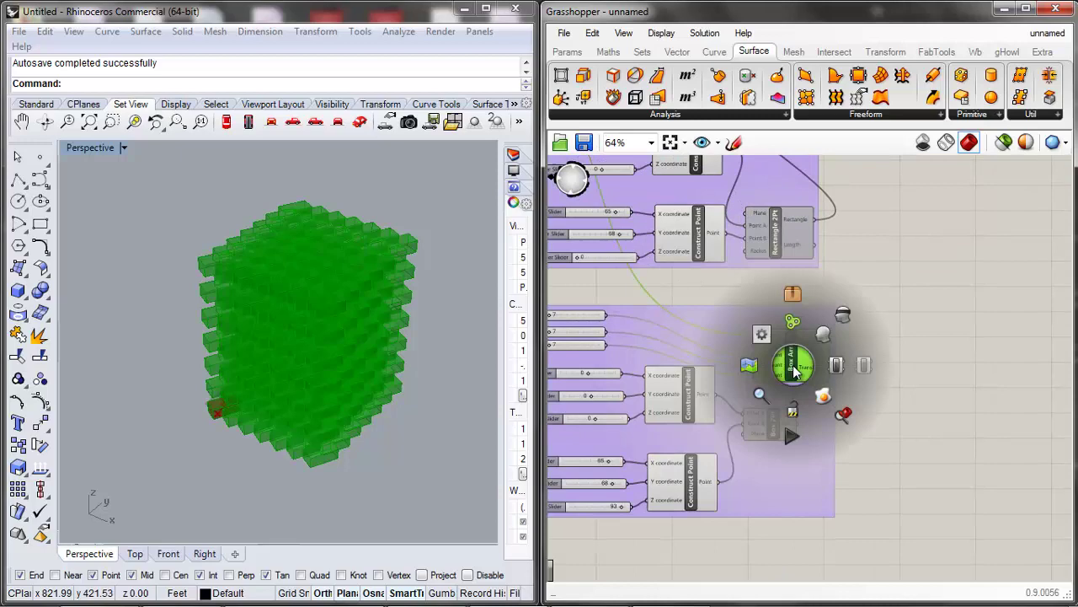
pyautogui.click(842, 315)
# Connect the shared Geometry parameter to the Polar Array's Geometry input.
pyautogui.scroll(-5, 844, 364)
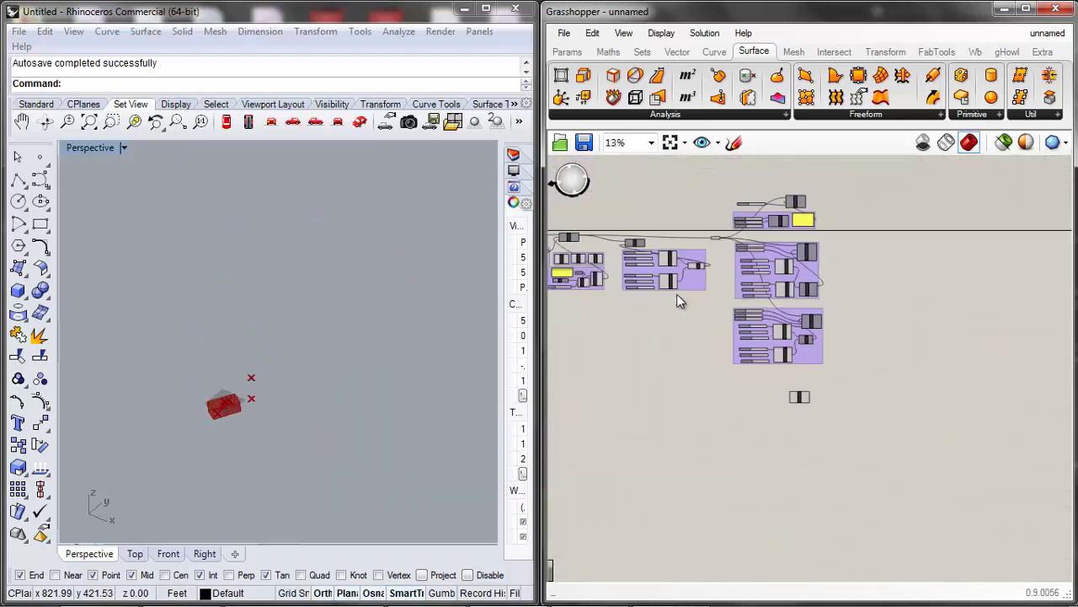
pyautogui.scroll(-1, 730, 345)
pyautogui.scroll(8, 754, 363)
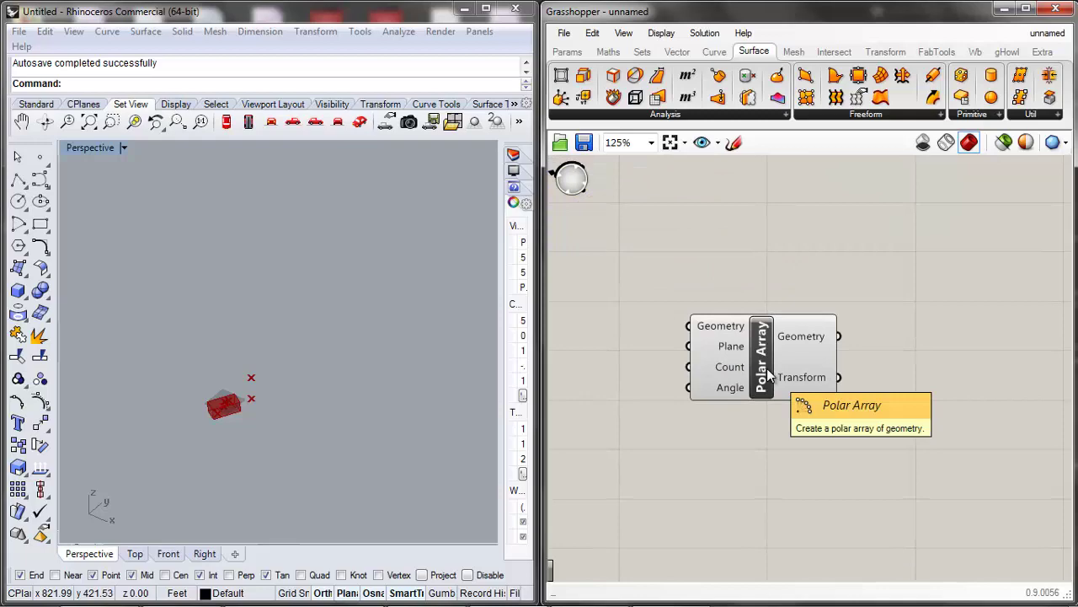
pyautogui.scroll(-8, 835, 411)
pyautogui.scroll(2, 704, 204)
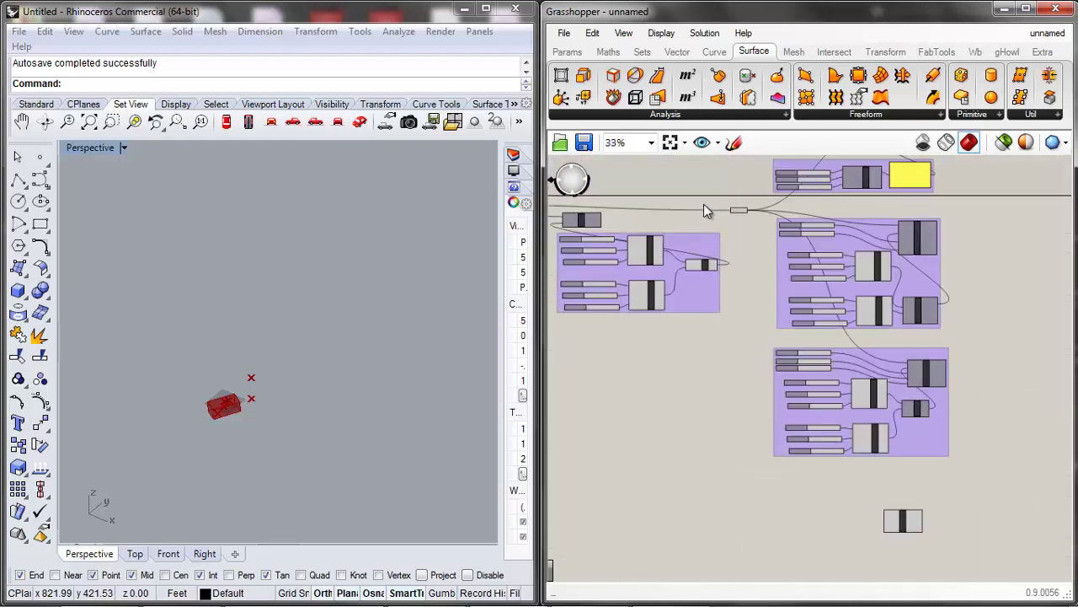
pyautogui.scroll(4, 733, 209)
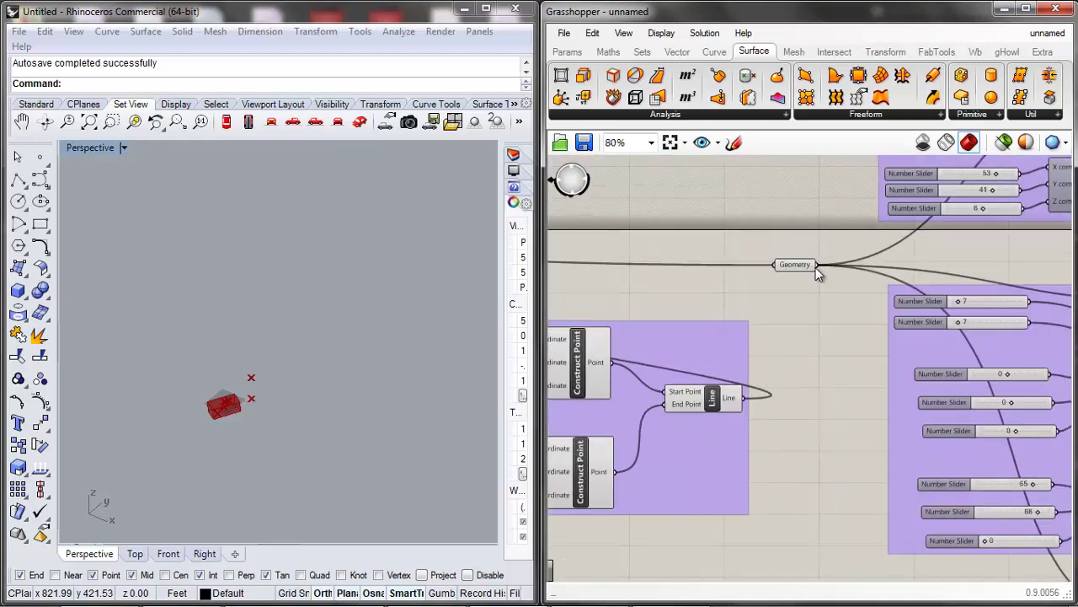
pyautogui.moveTo(816, 267); pyautogui.dragTo(911, 507)
pyautogui.scroll(-4, 773, 201)
pyautogui.scroll(4, 932, 549)
# Inspect the polar array in the Perspective viewport and move the Polar Array component closer to the Box Array group.
pyautogui.click(386, 424)
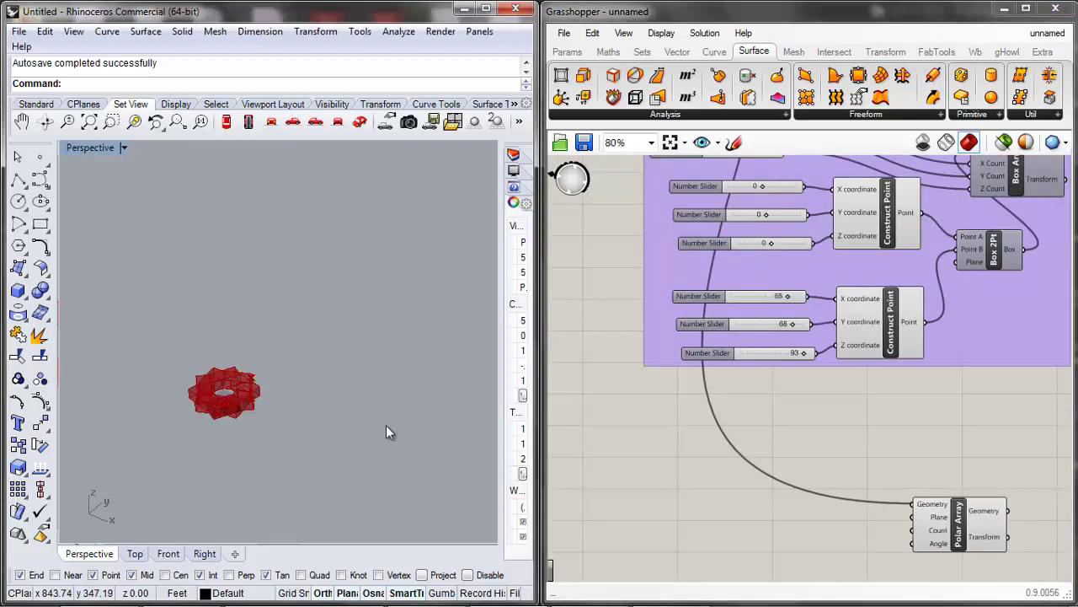
pyautogui.scroll(6, 166, 404)
pyautogui.scroll(-6, 211, 320)
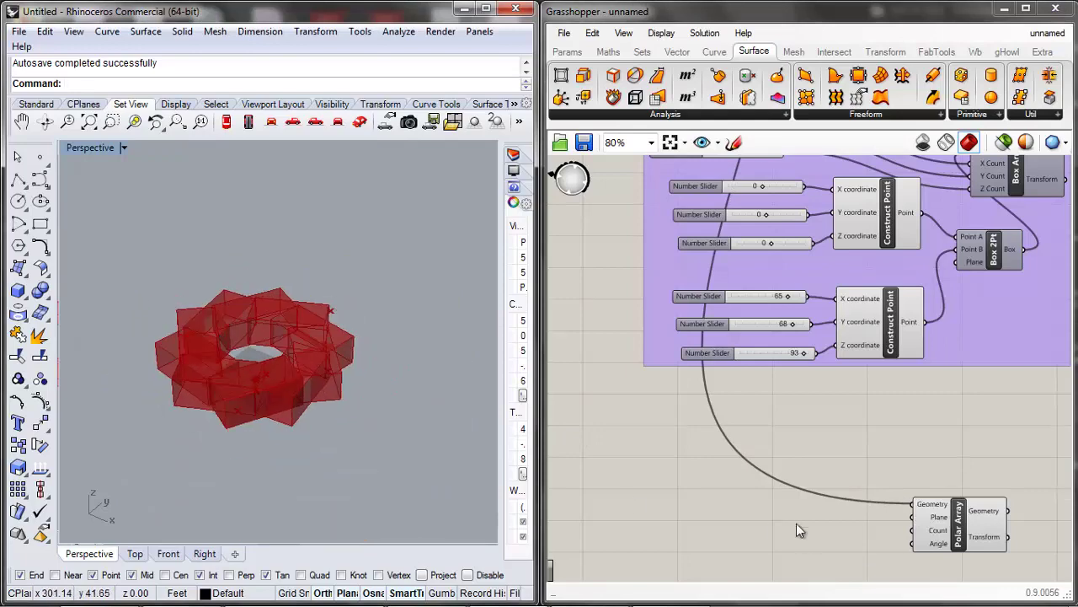
pyautogui.moveTo(934, 519); pyautogui.dragTo(917, 473)
pyautogui.click(802, 472)
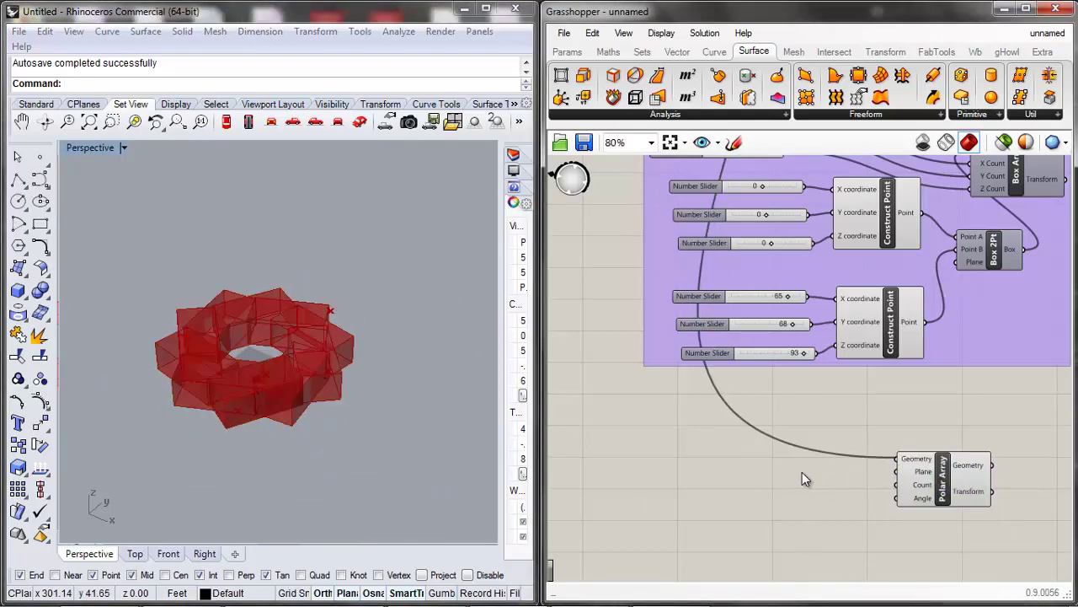
# Review the line-based mirror setup and move the Mirror component slightly closer to its Construct Point and Line group.
pyautogui.scroll(-9, 804, 482)
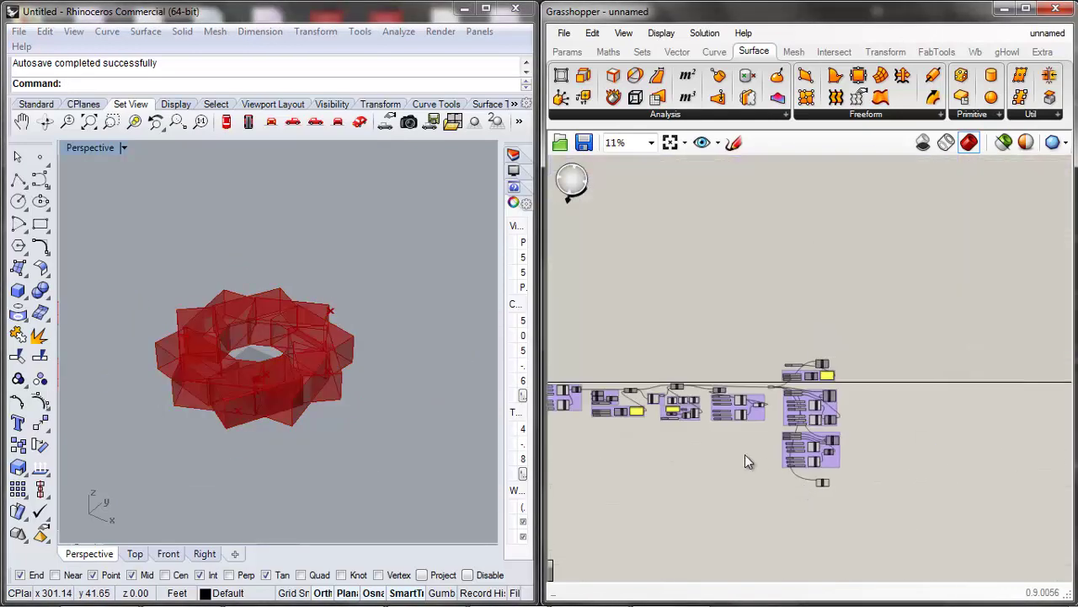
pyautogui.scroll(4, 721, 434)
pyautogui.scroll(5, 566, 295)
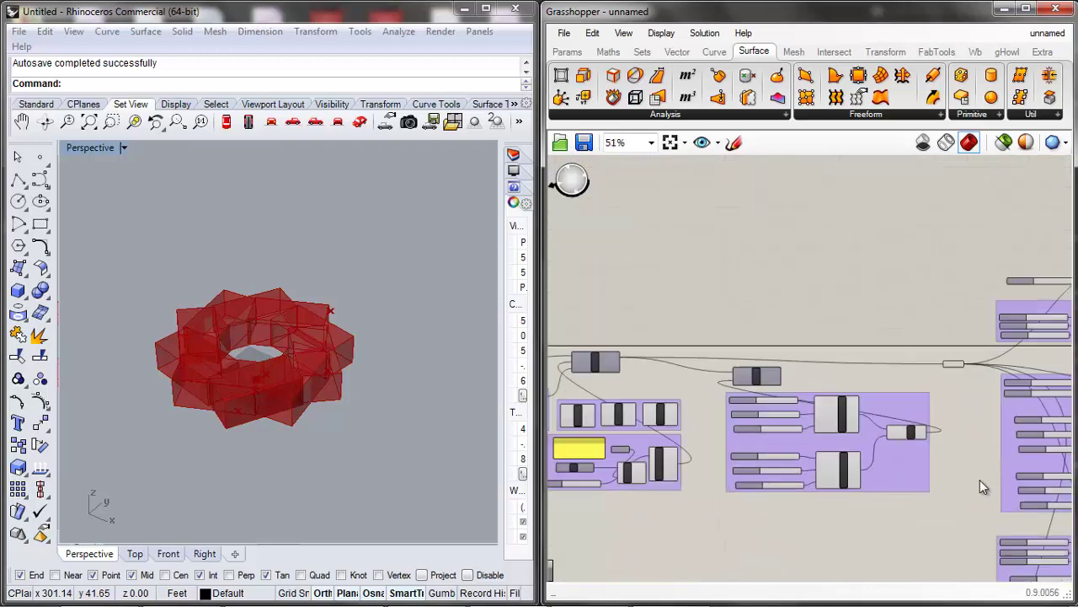
pyautogui.moveTo(834, 384); pyautogui.dragTo(799, 385)
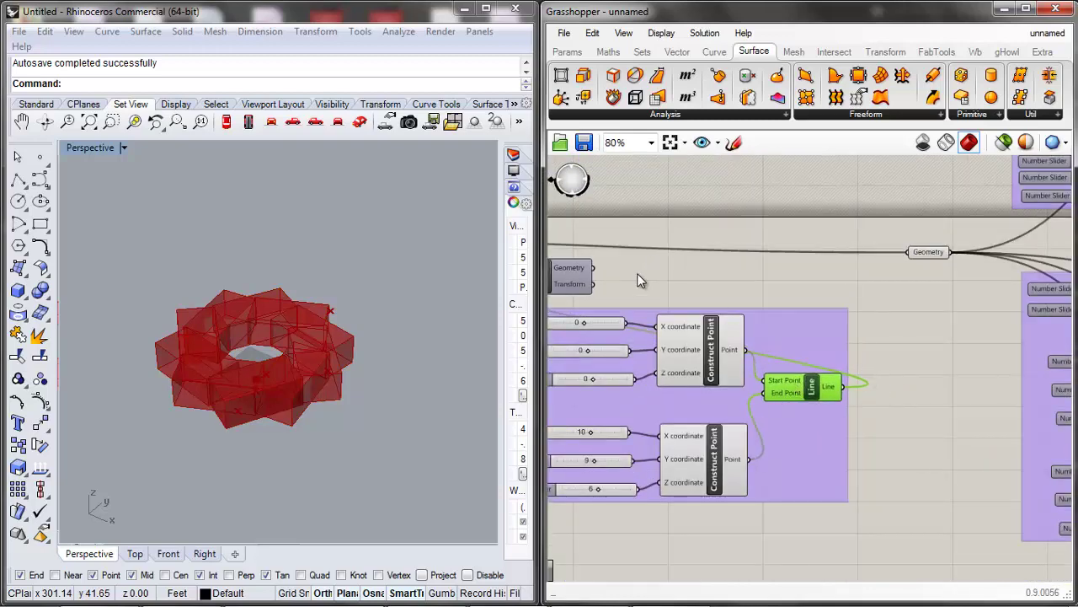
pyautogui.scroll(-2, 639, 281)
pyautogui.scroll(2, 805, 315)
pyautogui.click(721, 271)
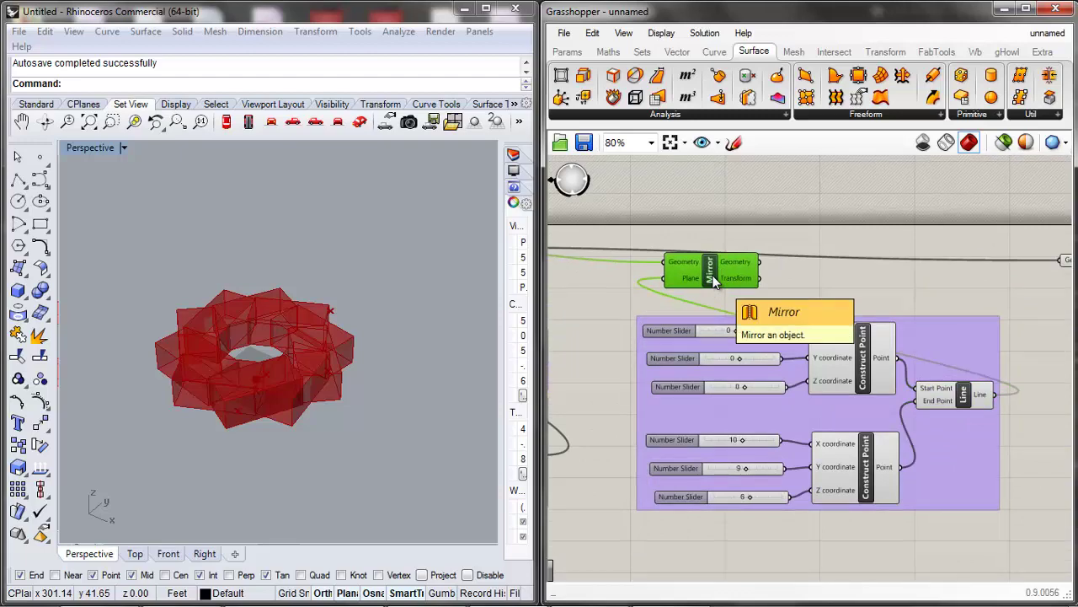
pyautogui.click(774, 287)
pyautogui.moveTo(729, 278); pyautogui.dragTo(718, 287)
pyautogui.click(778, 284)
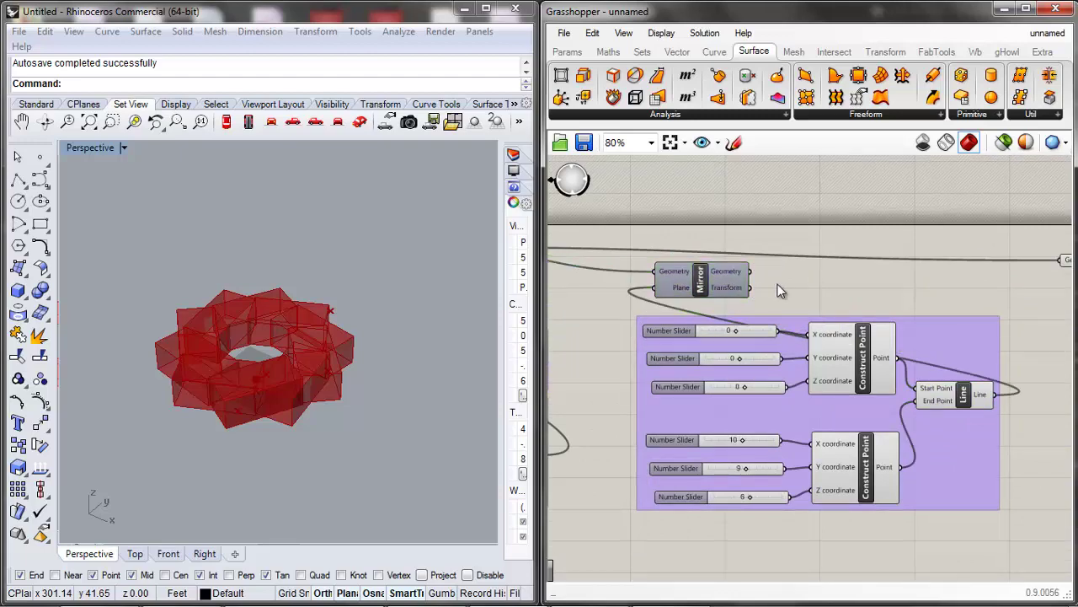
# Duplicate the first Construct Point and its three coordinate sliders from the Box Array group, placing the copy near the Polar Array.
pyautogui.scroll(-3, 778, 284)
pyautogui.scroll(-2, 779, 451)
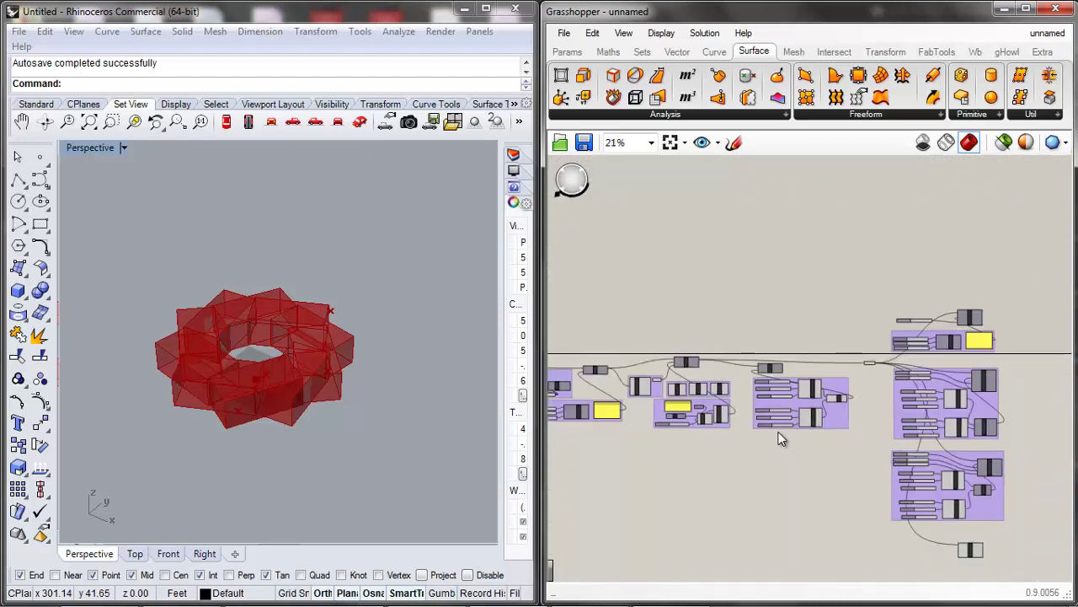
pyautogui.scroll(2, 781, 437)
pyautogui.scroll(-3, 767, 435)
pyautogui.scroll(6, 930, 482)
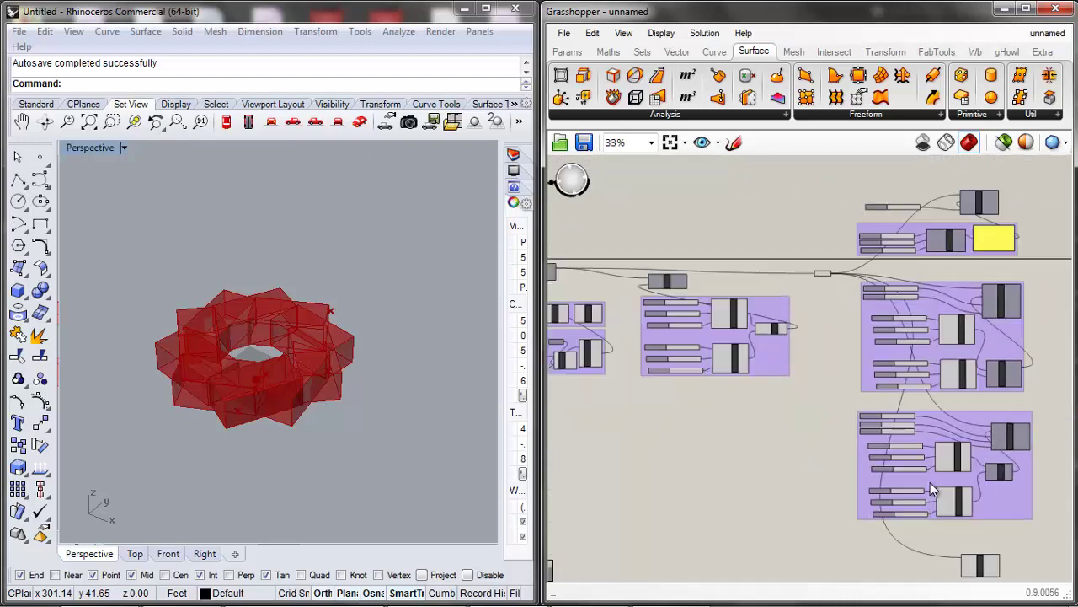
pyautogui.click(963, 466)
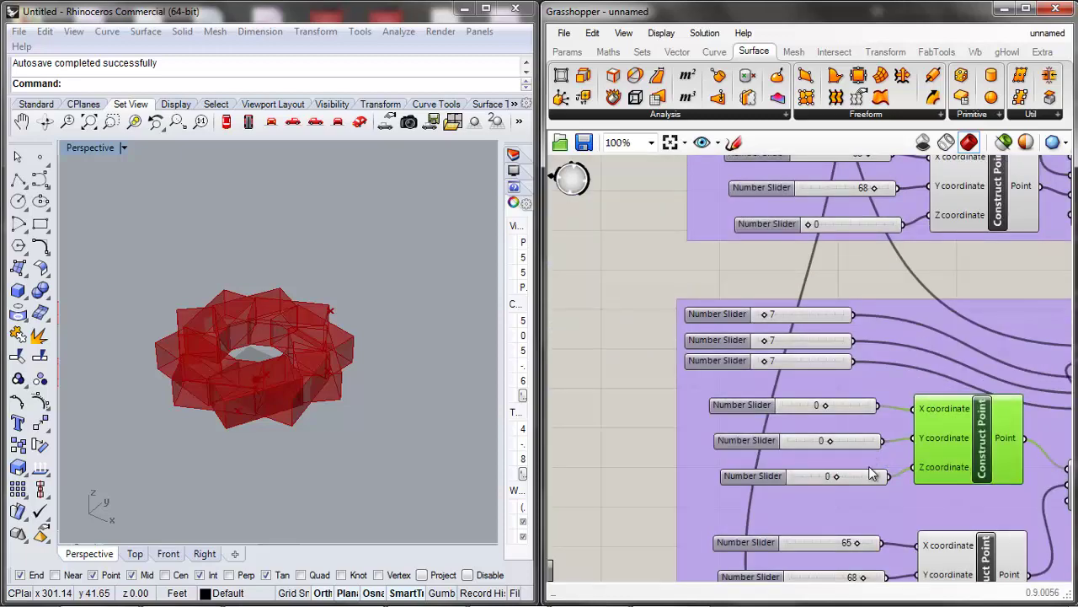
pyautogui.keyDown('shift'); pyautogui.click(848, 444); pyautogui.keyUp('shift')
pyautogui.keyDown('shift'); pyautogui.click(856, 476); pyautogui.keyUp('shift')
pyautogui.keyDown('shift'); pyautogui.click(841, 407); pyautogui.keyUp('shift')
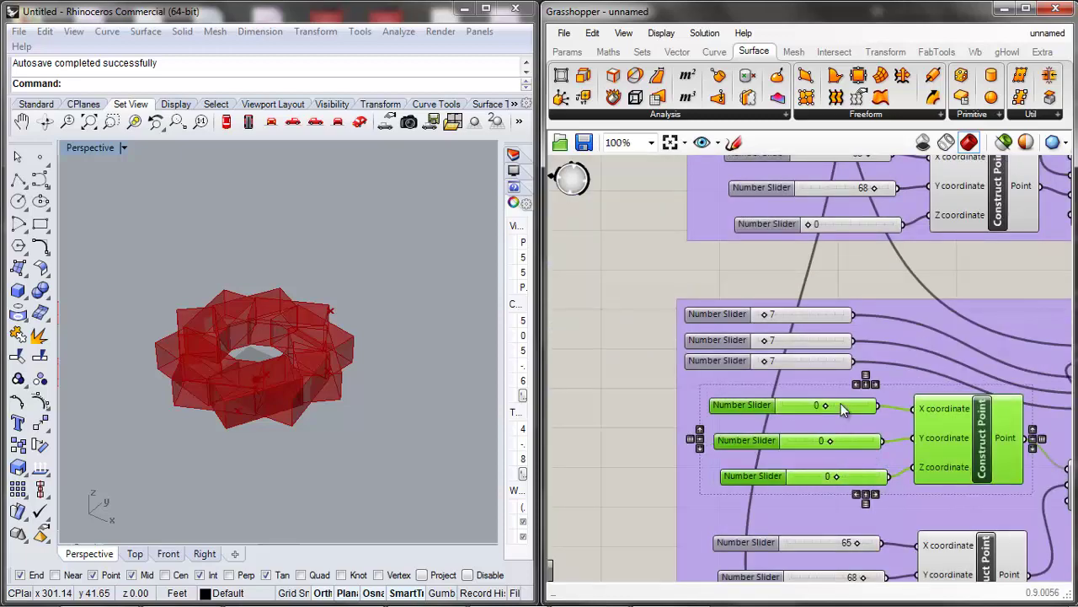
pyautogui.scroll(-4, 843, 404)
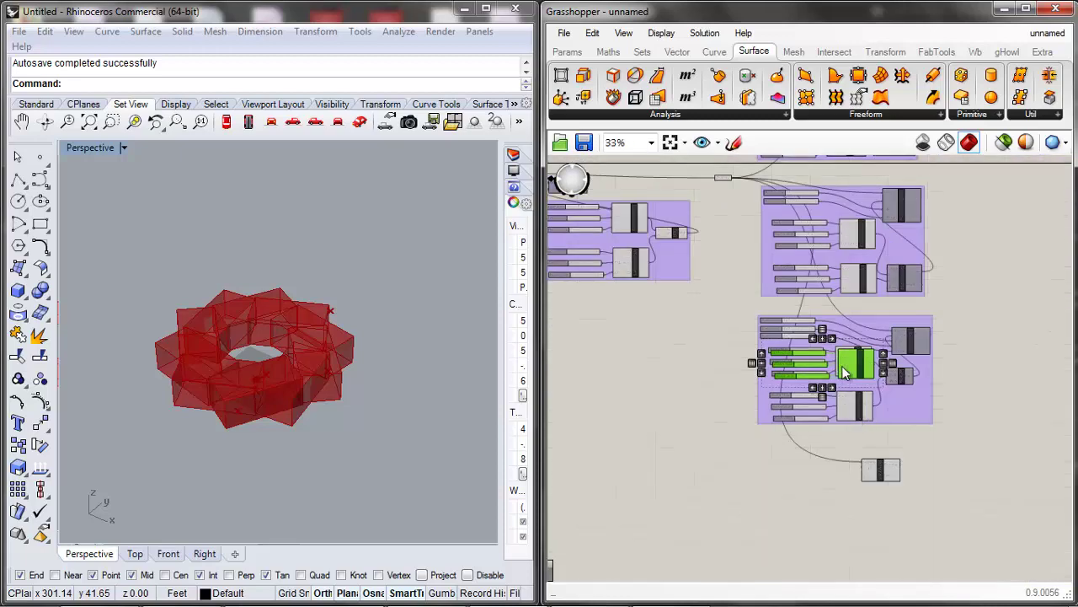
pyautogui.moveTo(847, 370); pyautogui.dragTo(819, 518)
# Connect the copied point to the Polar Array's Plane input and set its coordinates to X -100, Y 100 and Z -9.
pyautogui.scroll(3, 862, 516)
pyautogui.moveTo(901, 425); pyautogui.dragTo(863, 424)
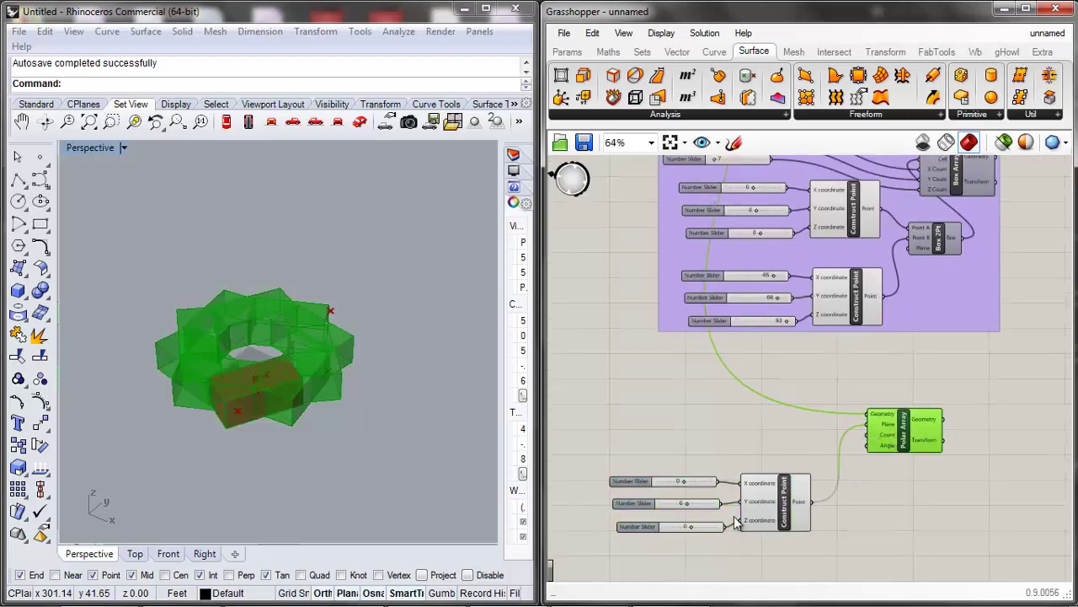
pyautogui.moveTo(689, 505); pyautogui.dragTo(731, 505)
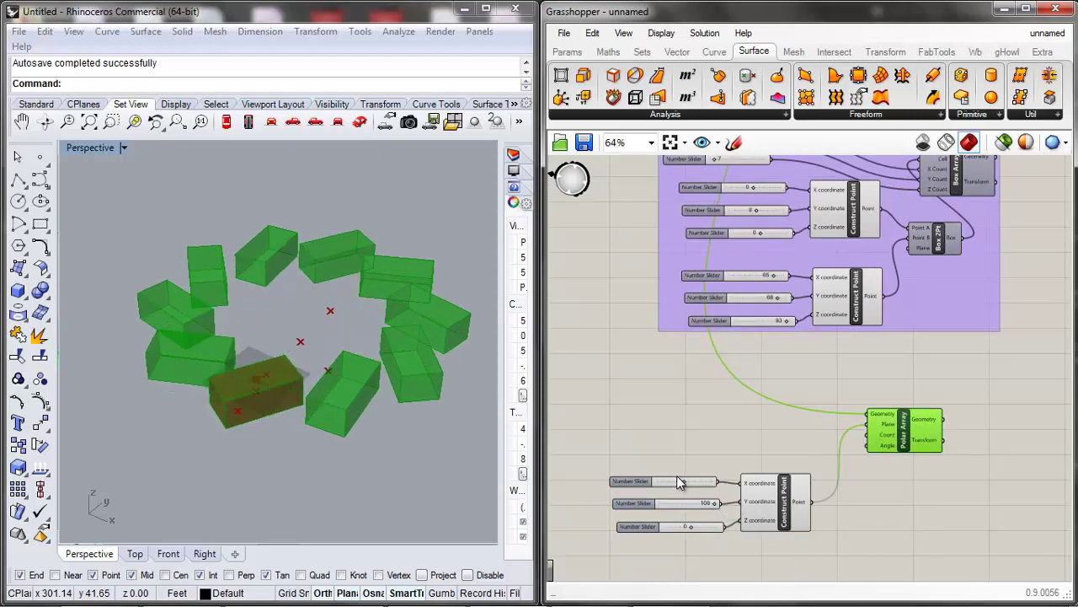
pyautogui.moveTo(682, 480)
pyautogui.mouseDown()
pyautogui.moveTo(703, 483)
pyautogui.moveTo(637, 482)
pyautogui.moveTo(665, 485)
pyautogui.mouseUp()
pyautogui.click(689, 528)
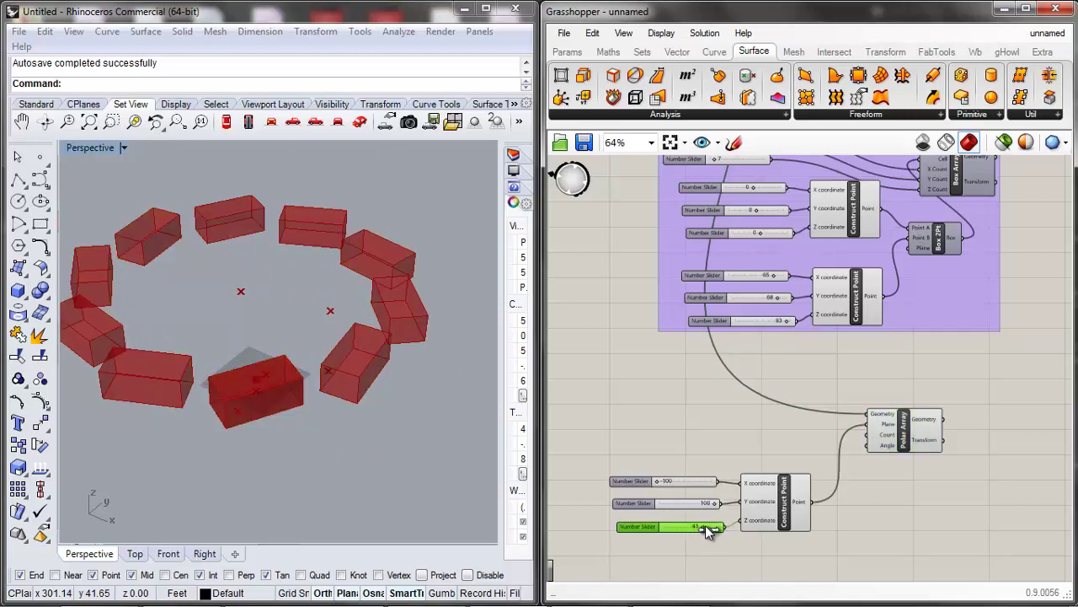
pyautogui.click(702, 436)
# Move the Polar Array component down so it sits level with its Construct Point.
pyautogui.scroll(-3, 695, 438)
pyautogui.scroll(4, 745, 445)
pyautogui.moveTo(860, 436); pyautogui.dragTo(860, 498)
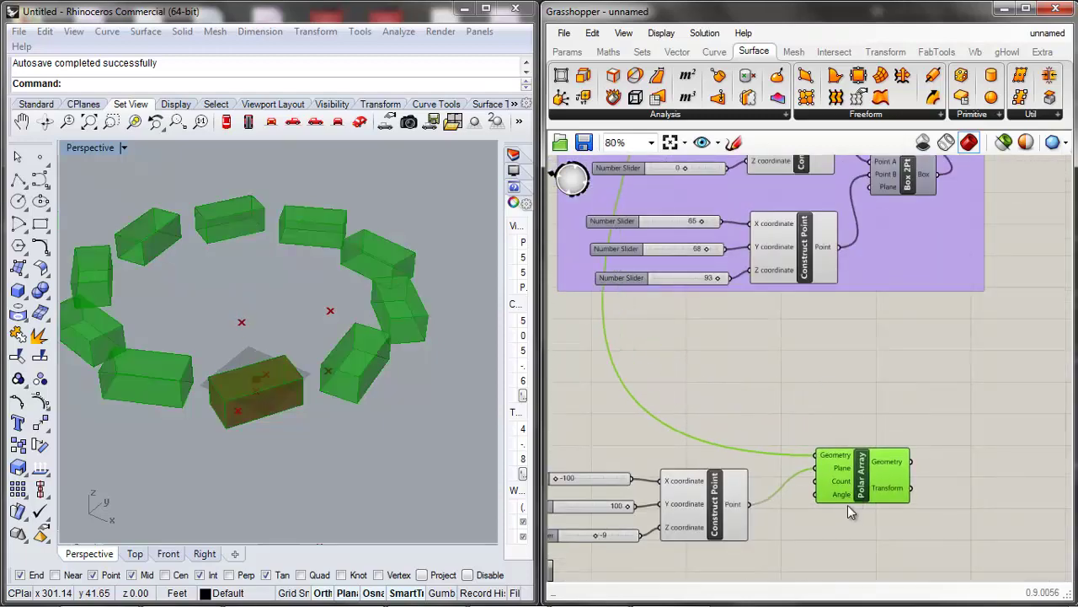
pyautogui.click(840, 533)
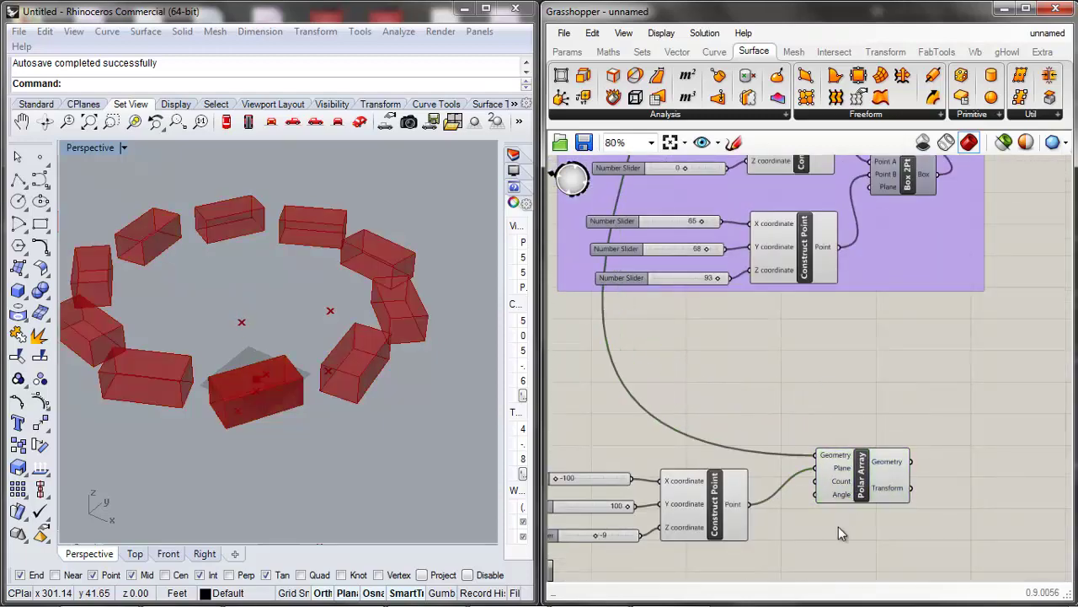
# Duplicate the Y coordinate slider, connect the copy to the Polar Array's Count input and set it to 14.
pyautogui.click(608, 509)
pyautogui.hotkey('ctrl', 'c')
pyautogui.hotkey('ctrl', 'v')
pyautogui.moveTo(618, 513); pyautogui.dragTo(815, 482)
pyautogui.moveTo(884, 496); pyautogui.dragTo(940, 503)
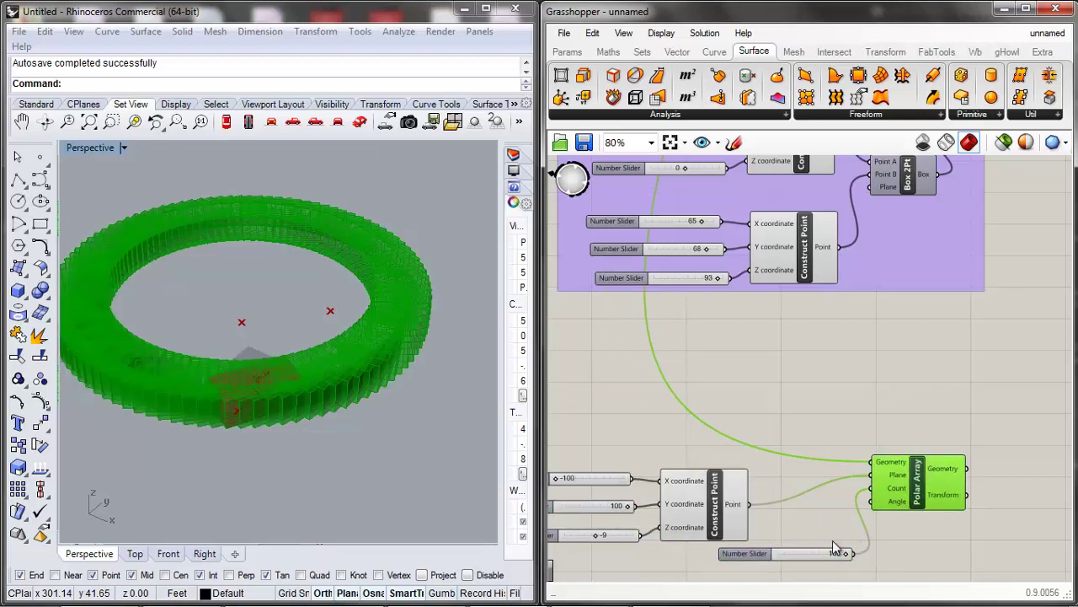
pyautogui.moveTo(847, 554); pyautogui.dragTo(818, 554)
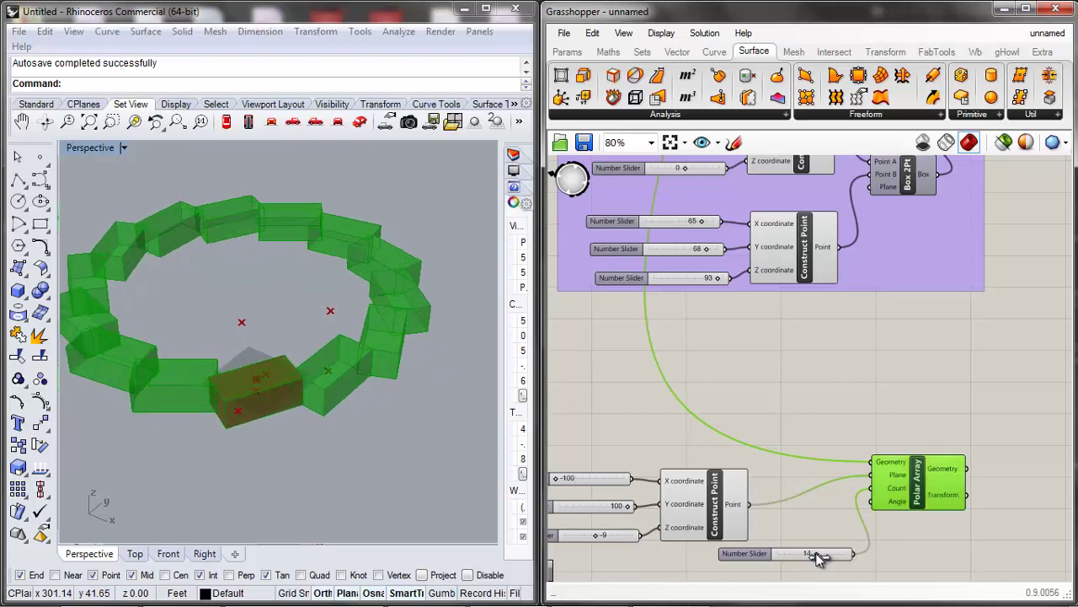
# Move the Polar Array component slightly farther from its count slider and Construct Point.
pyautogui.click(961, 538)
pyautogui.moveTo(926, 498); pyautogui.dragTo(931, 500)
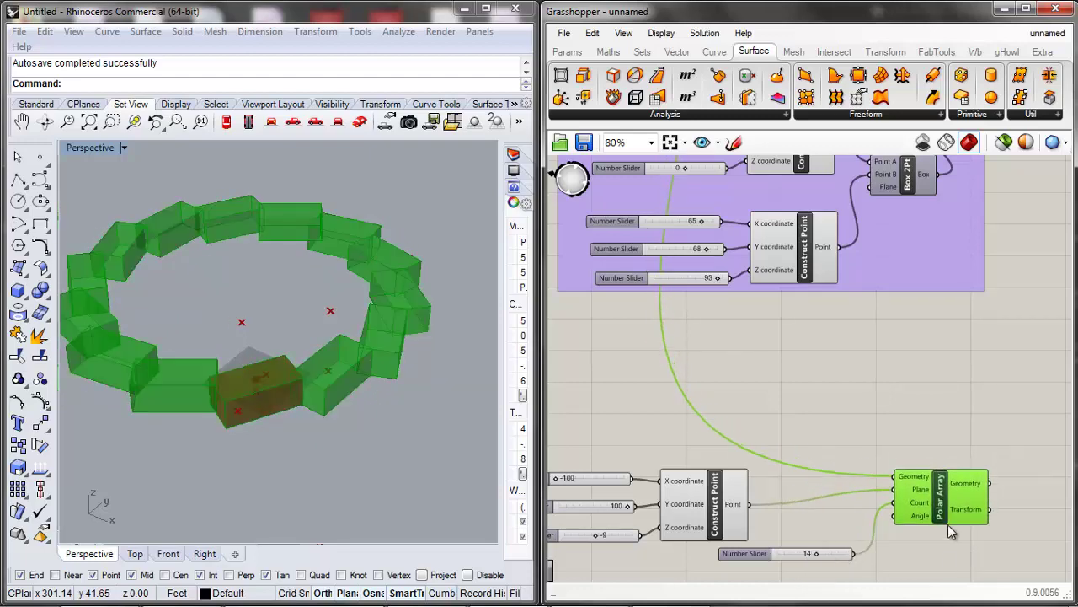
pyautogui.click(948, 524)
pyautogui.scroll(-2, 935, 514)
pyautogui.click(942, 483)
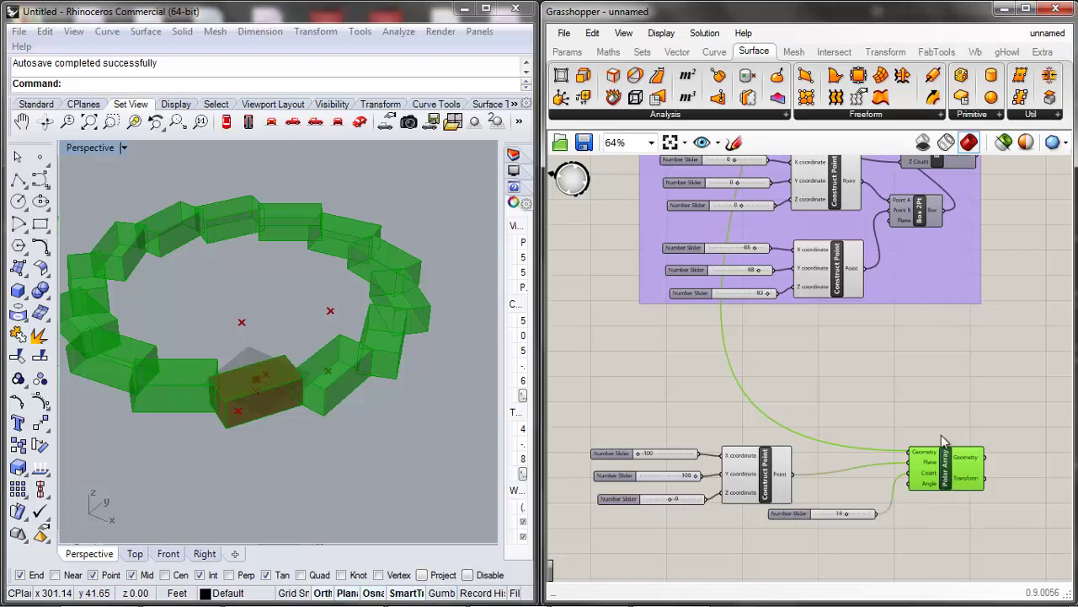
# Duplicate the degree-to-radian group with the 180 panel, Pi, Number, Division, Multiplication and angle slider.
pyautogui.click(837, 405)
pyautogui.scroll(-11, 864, 398)
pyautogui.scroll(4, 816, 349)
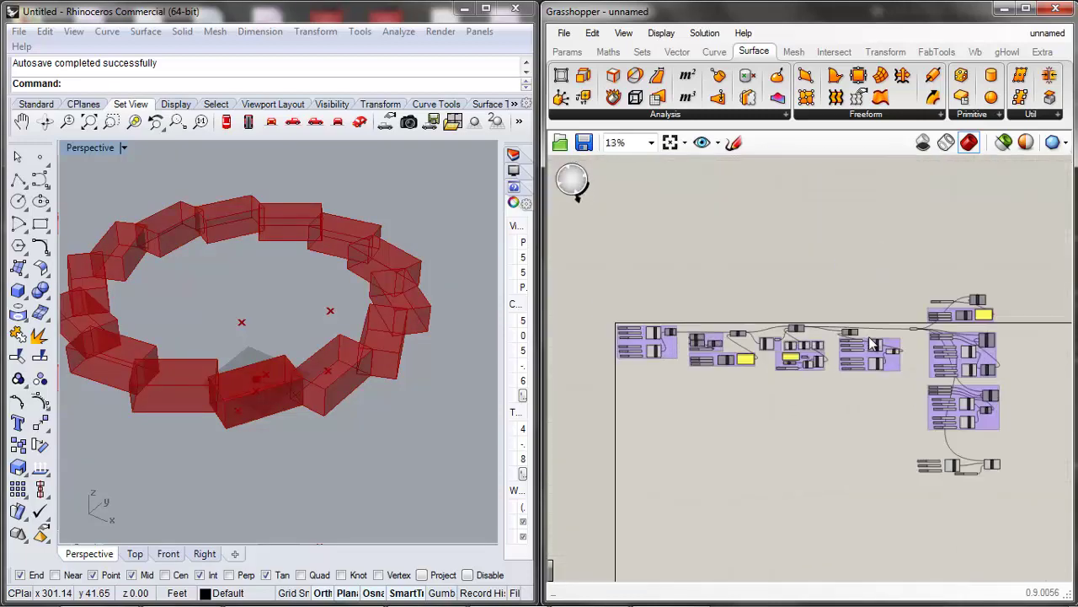
pyautogui.scroll(10, 758, 354)
pyautogui.click(786, 302)
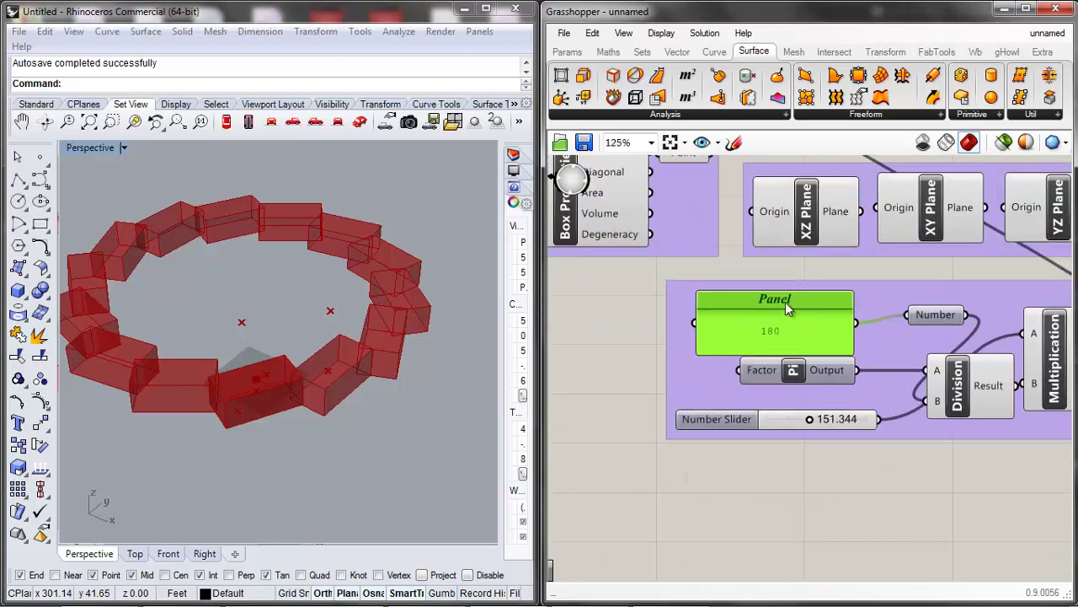
pyautogui.scroll(-4, 666, 305)
pyautogui.scroll(3, 813, 345)
pyautogui.moveTo(873, 412); pyautogui.dragTo(596, 256)
pyautogui.hotkey('ctrl', 'c')
pyautogui.hotkey('ctrl', 'v')
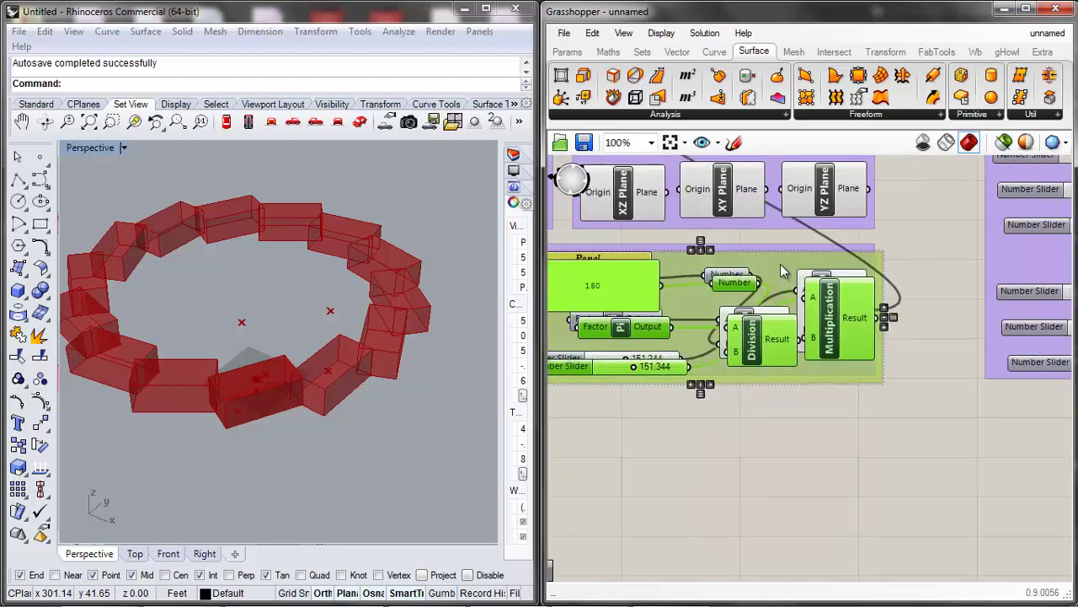
# Move the copied angle conversion group below the Polar Array's Construct Point and count slider.
pyautogui.moveTo(781, 265); pyautogui.dragTo(777, 444)
pyautogui.scroll(-4, 775, 340)
pyautogui.scroll(-2, 672, 346)
pyautogui.scroll(-4, 771, 444)
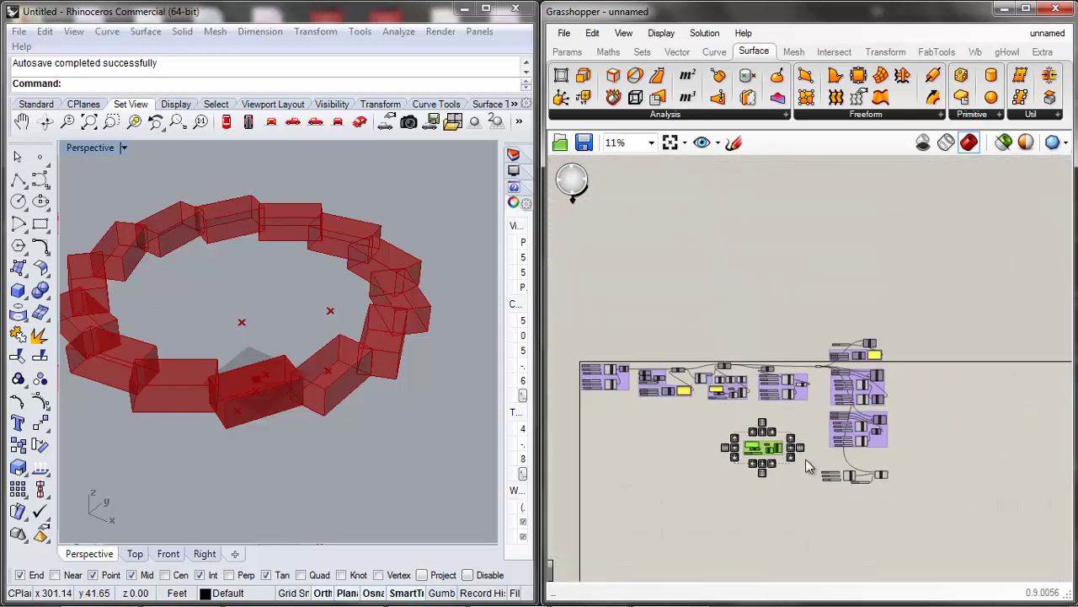
pyautogui.scroll(7, 807, 465)
pyautogui.click(900, 524)
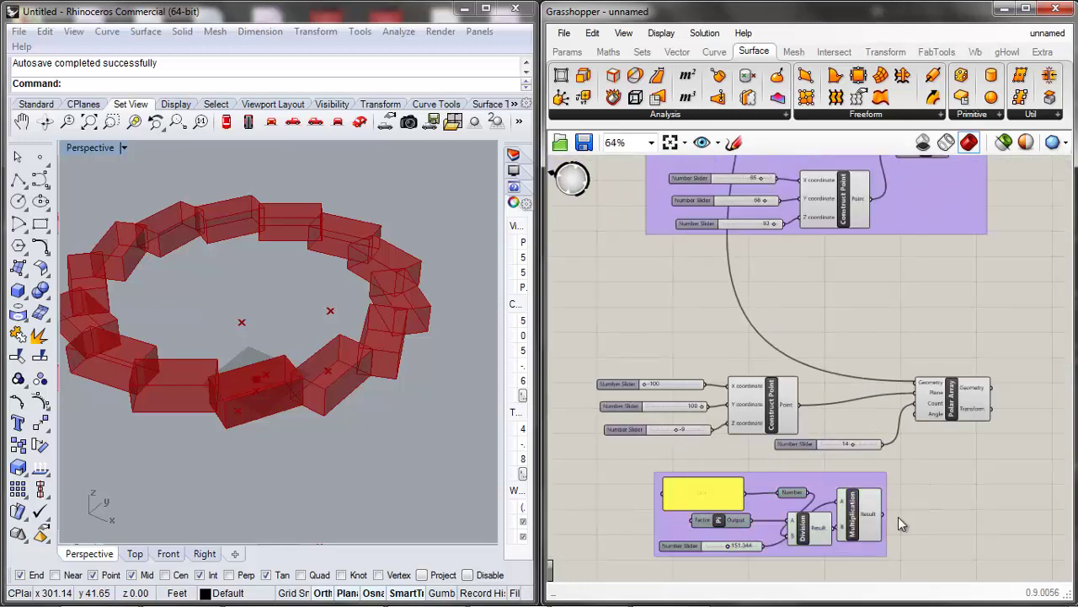
# Connect the copied Multiplication result to the Polar Array's Angle input and set the angle slider to 241.344.
pyautogui.scroll(2, 900, 524)
pyautogui.moveTo(873, 512); pyautogui.dragTo(926, 356)
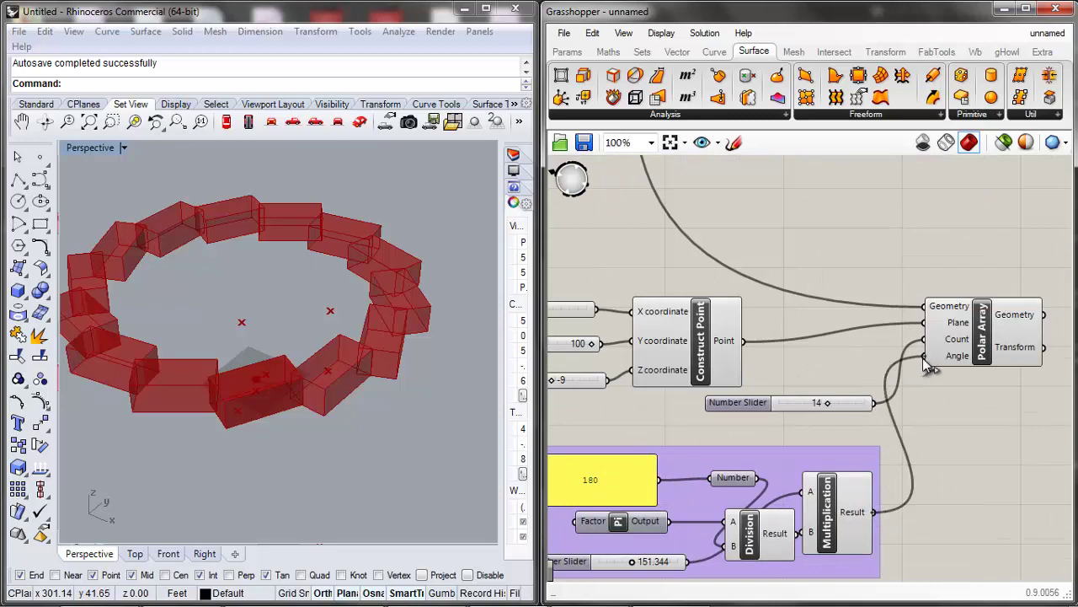
pyautogui.moveTo(632, 561); pyautogui.dragTo(674, 566)
pyautogui.moveTo(657, 564); pyautogui.dragTo(642, 563)
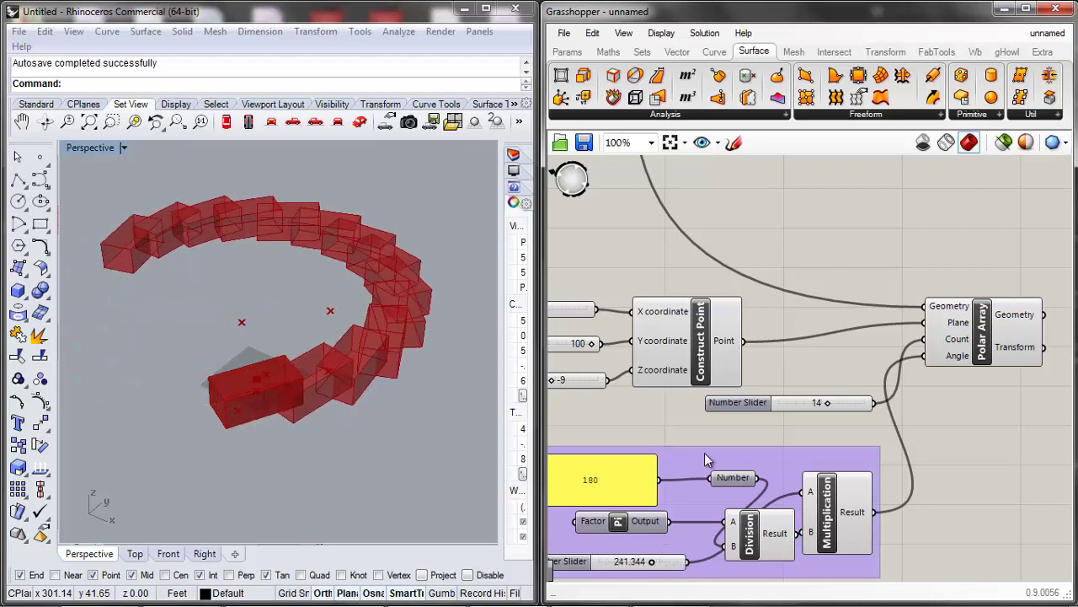
# Move the Polar Array closer to its inputs and group it with its point, count and angle components.
pyautogui.scroll(-3, 859, 371)
pyautogui.scroll(1, 860, 362)
pyautogui.moveTo(933, 360); pyautogui.dragTo(854, 362)
pyautogui.click(746, 337)
pyautogui.moveTo(896, 318); pyautogui.dragTo(633, 536)
pyautogui.rightClick(760, 409)
pyautogui.click(807, 440)
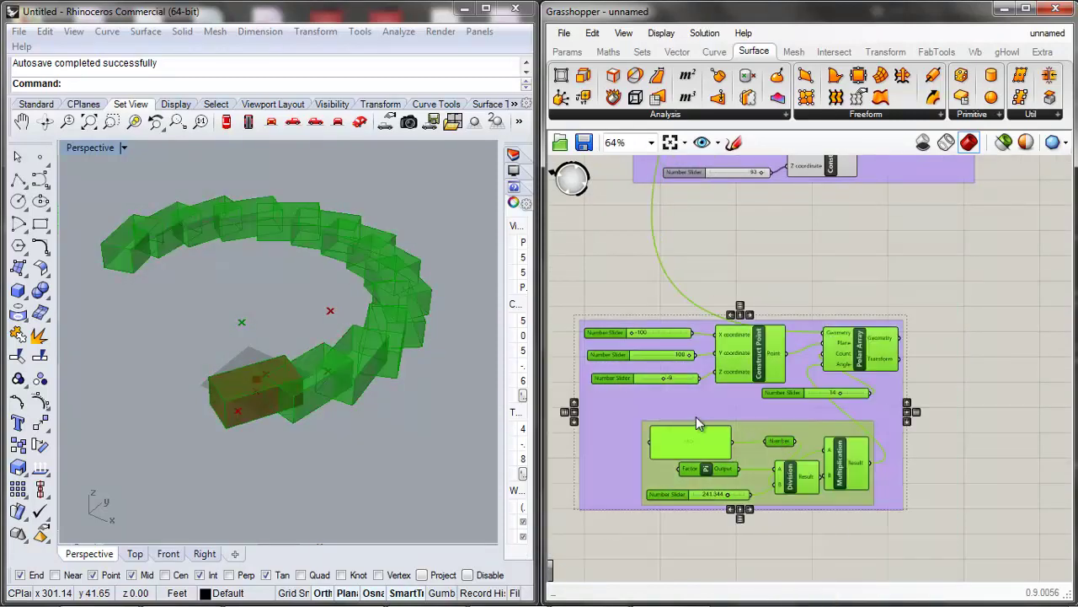
# Add a Curve Array component on the empty canvas below the polar array group.
pyautogui.scroll(-3, 718, 411)
pyautogui.click(718, 410)
pyautogui.click(784, 482)
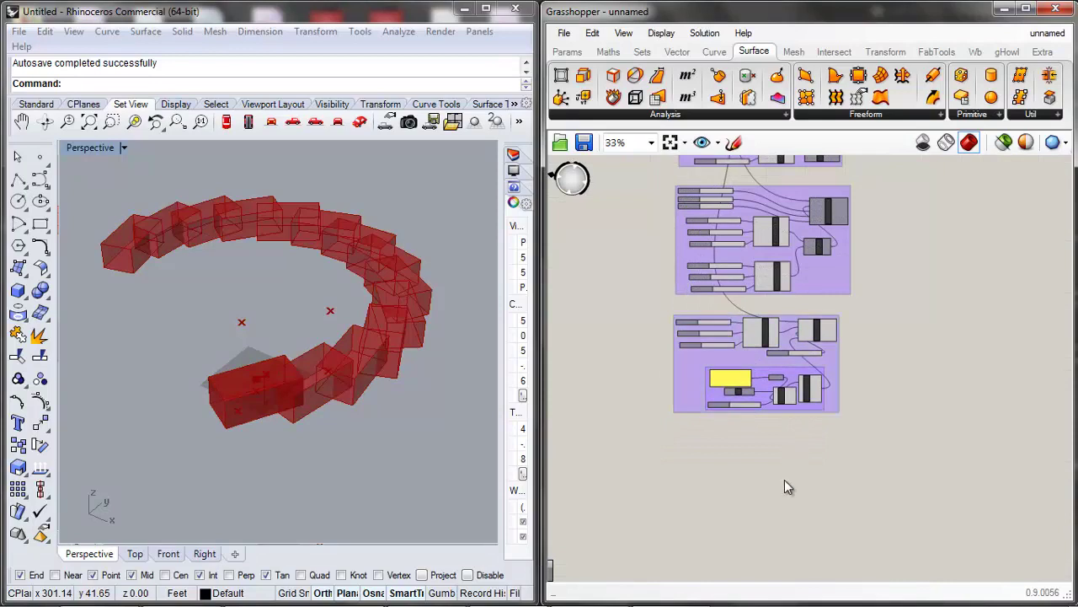
pyautogui.doubleClick(796, 482)
pyautogui.write('array')
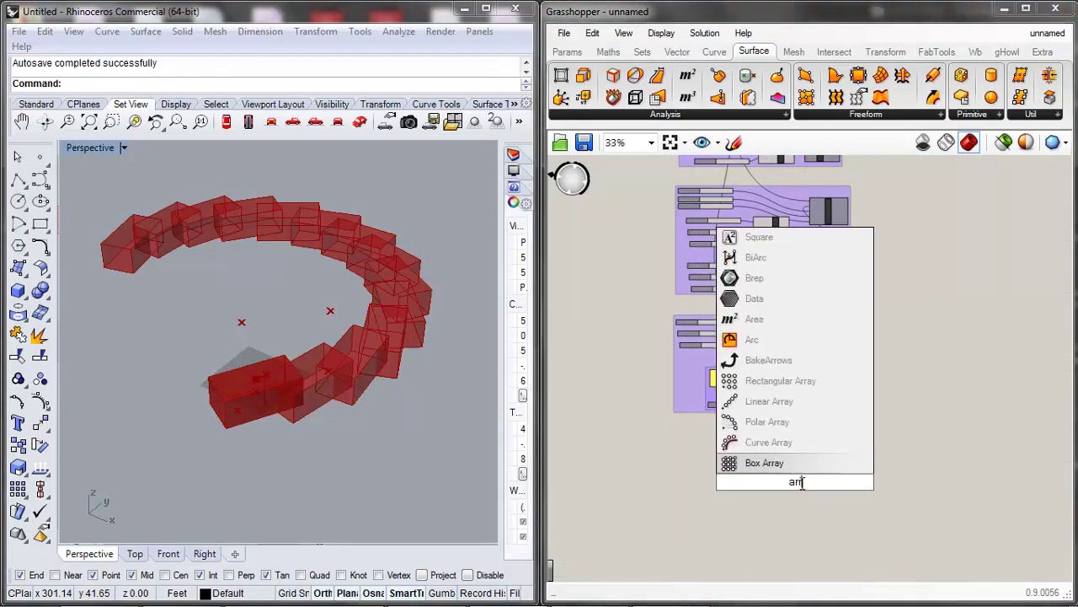
pyautogui.click(768, 410)
pyautogui.scroll(4, 800, 489)
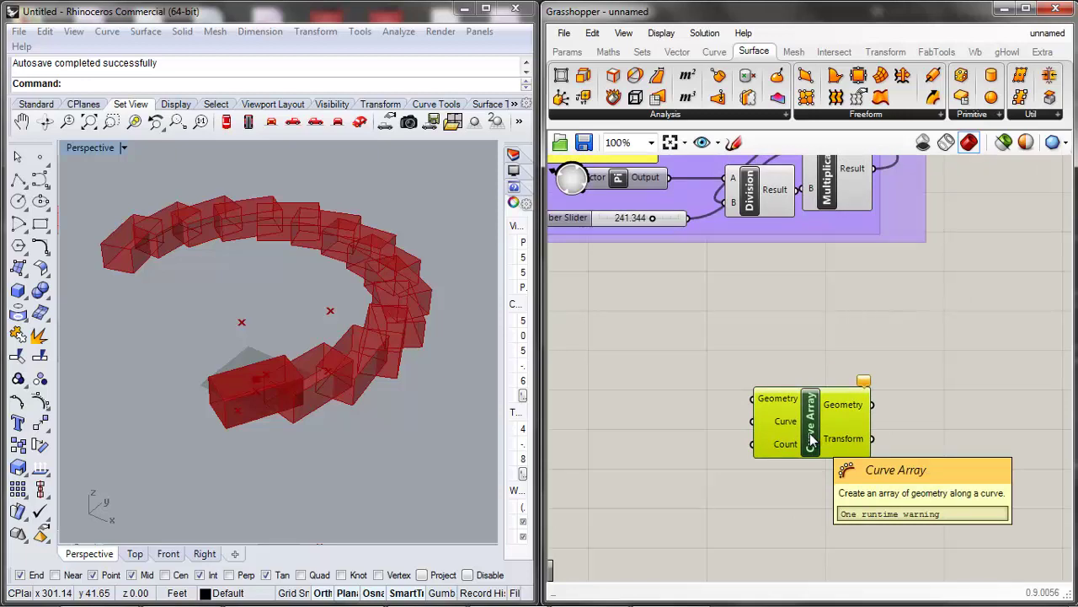
# Search the Grasshopper components for a helix or spiral using "hel" and "spir".
pyautogui.doubleClick(703, 356)
pyautogui.write('hel')
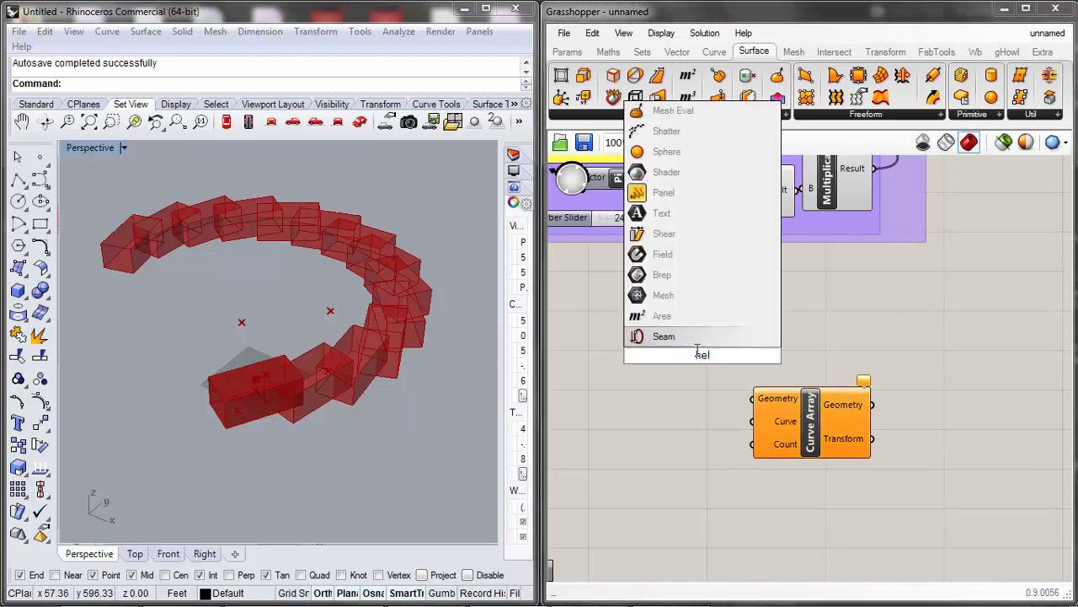
pyautogui.press('BackSpace')
pyautogui.press('BackSpace')
pyautogui.press('BackSpace')
pyautogui.write('spli')
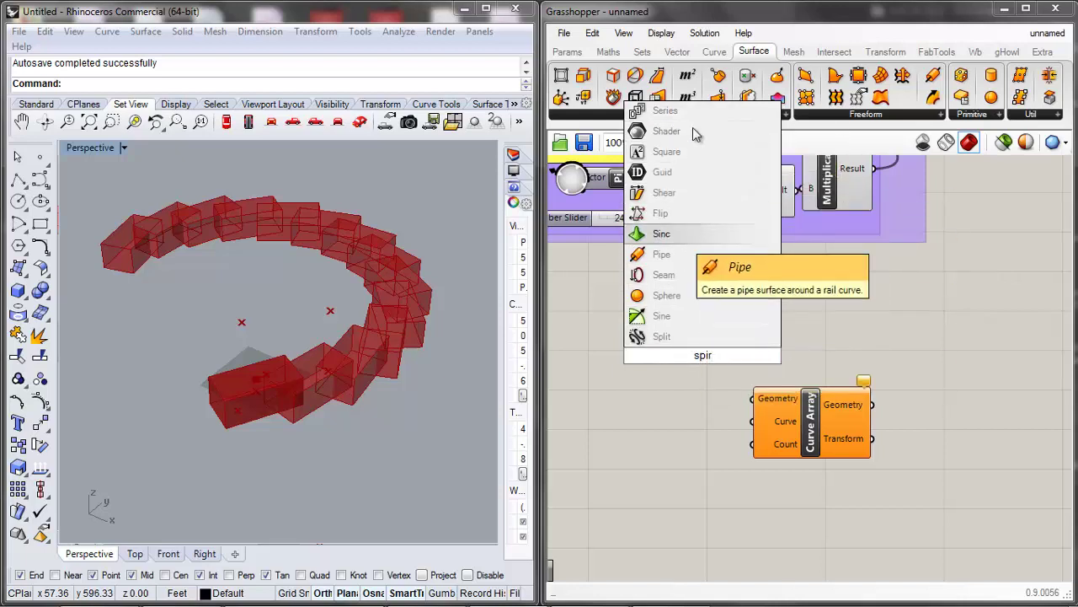
pyautogui.click(805, 320)
pyautogui.scroll(-3, 342, 401)
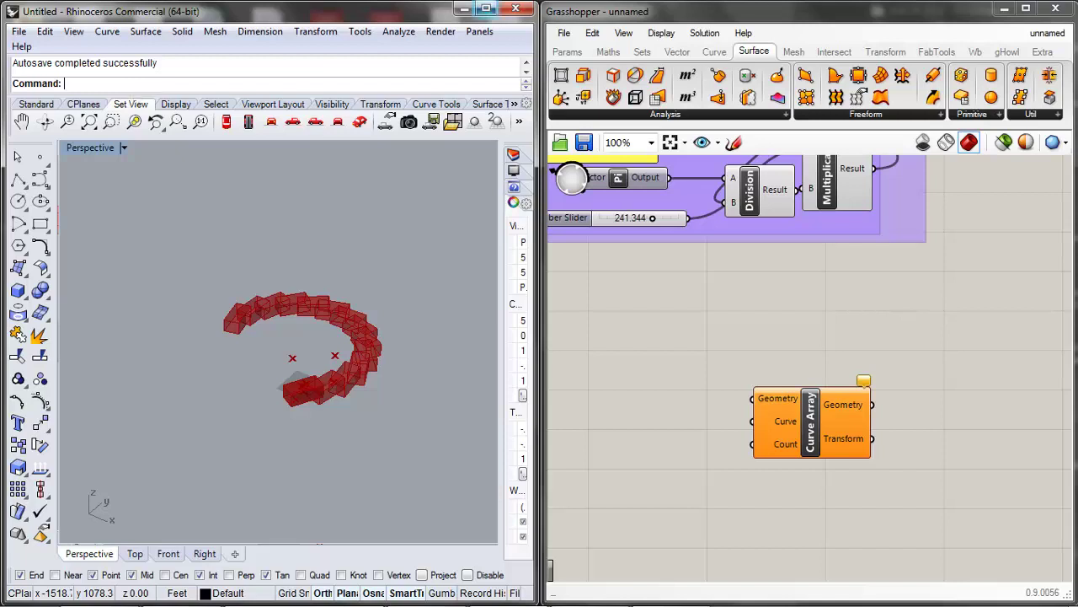
# Look through the Primitive, Util, Spline and Analysis curve components for one that makes a helix.
pyautogui.click(724, 52)
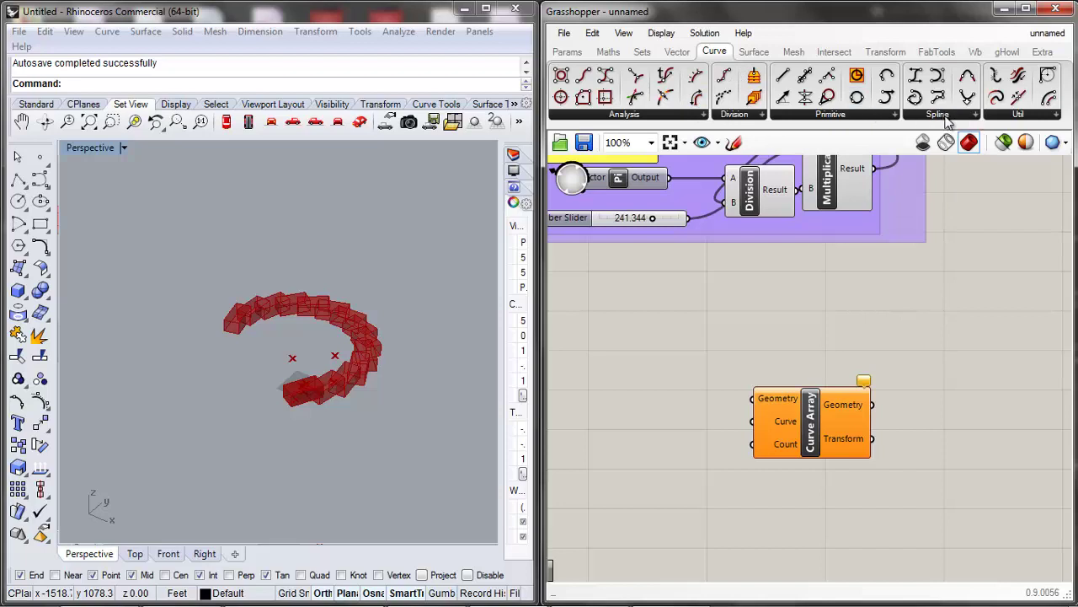
pyautogui.click(894, 117)
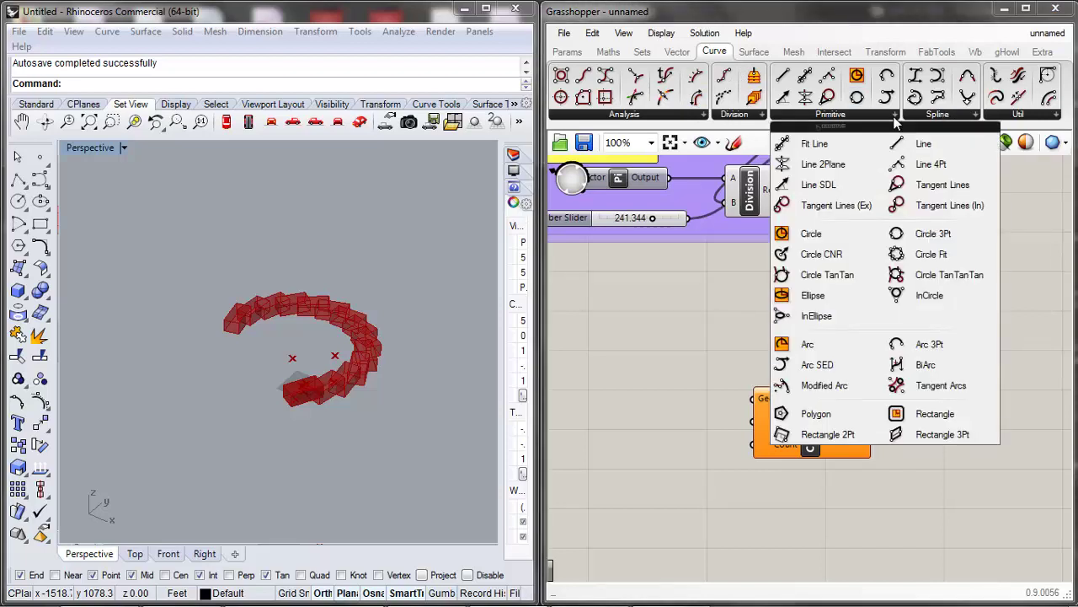
pyautogui.click(1055, 116)
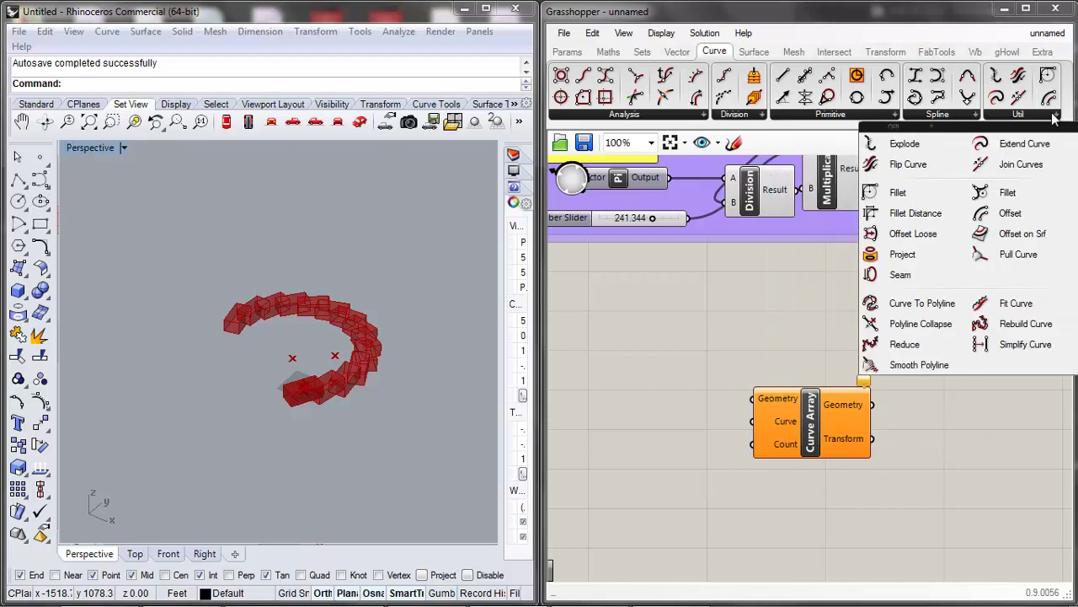
pyautogui.click(975, 115)
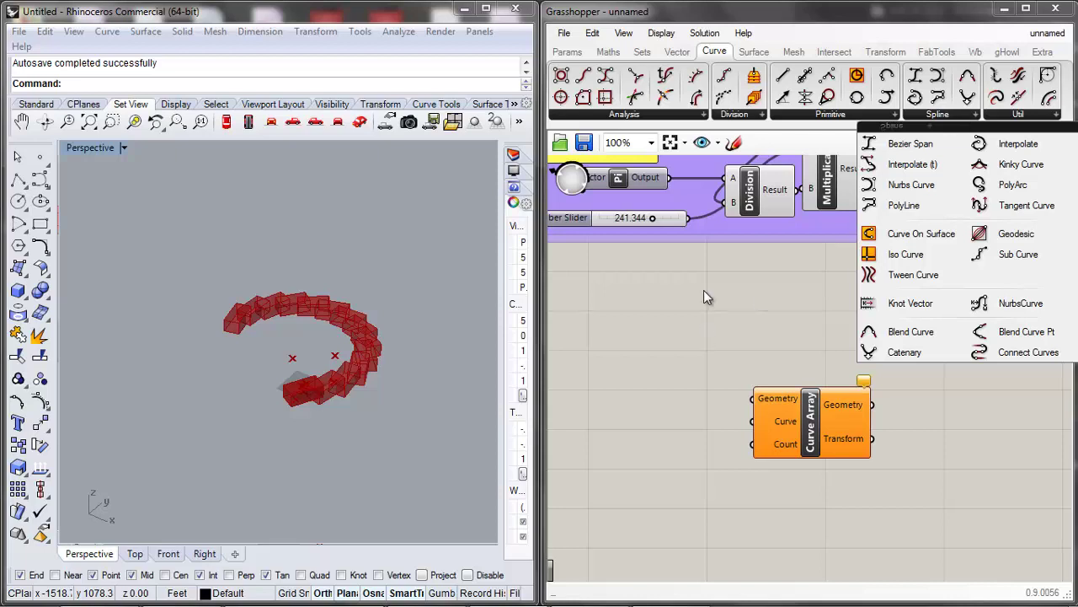
pyautogui.click(701, 116)
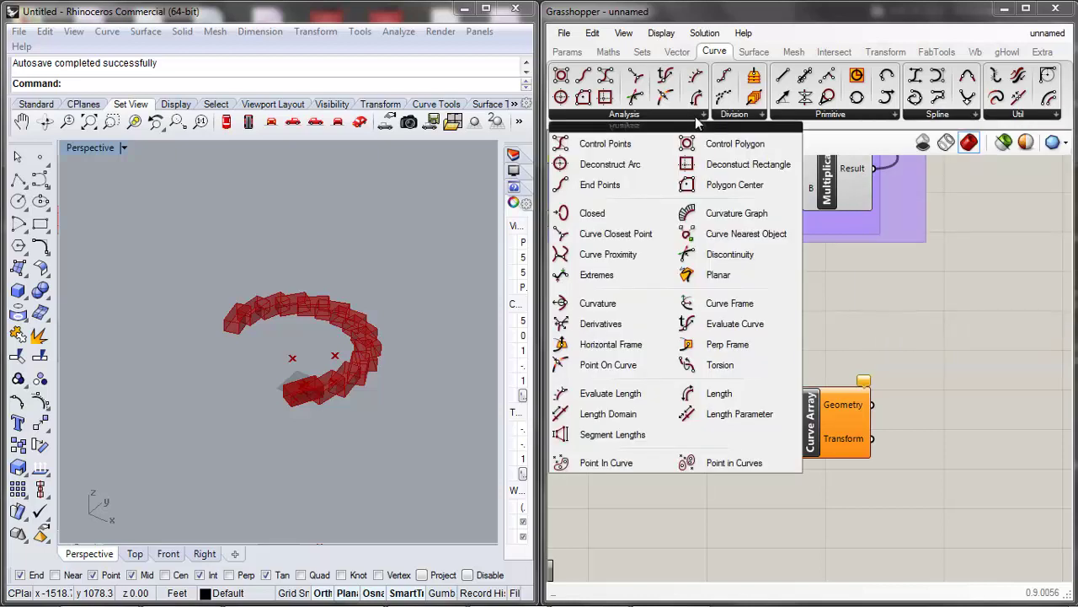
pyautogui.doubleClick(970, 286)
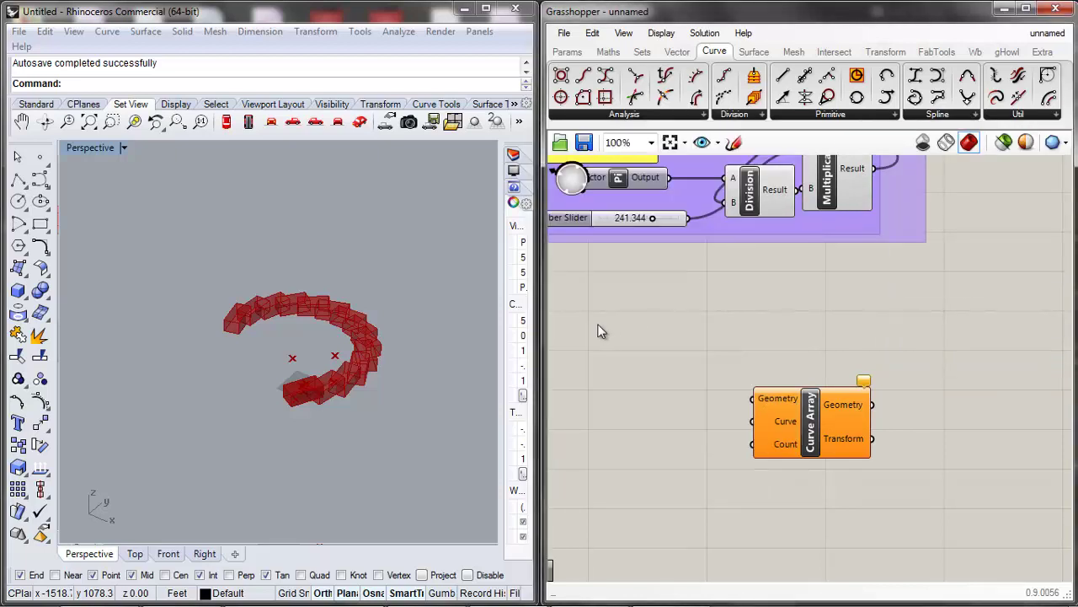
pyautogui.moveTo(366, 267); pyautogui.dragTo(241, 368, button='right')
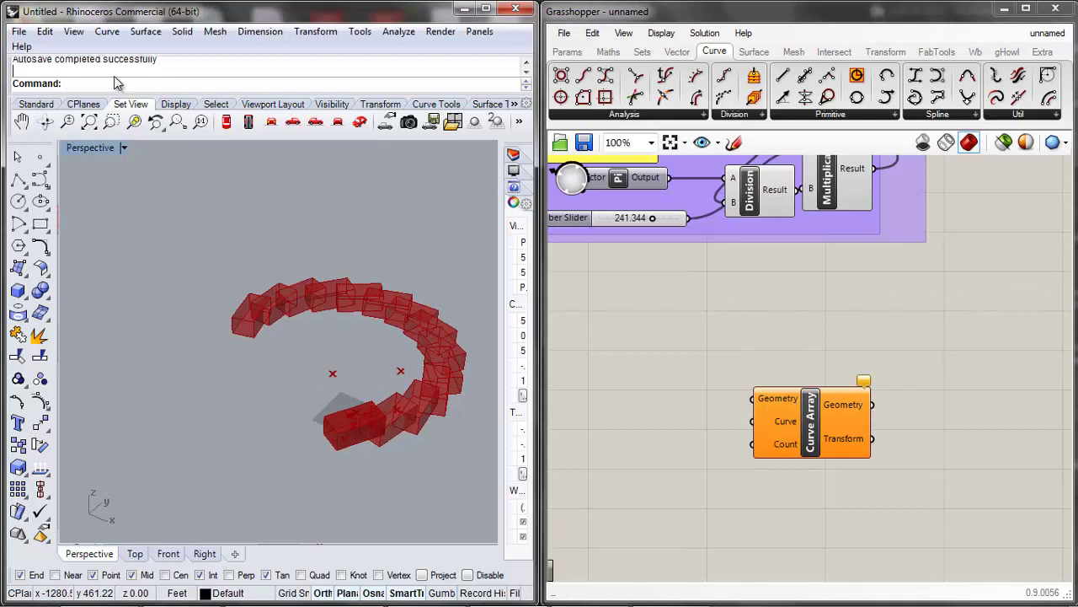
pyautogui.write('Helix')
pyautogui.press('Return')
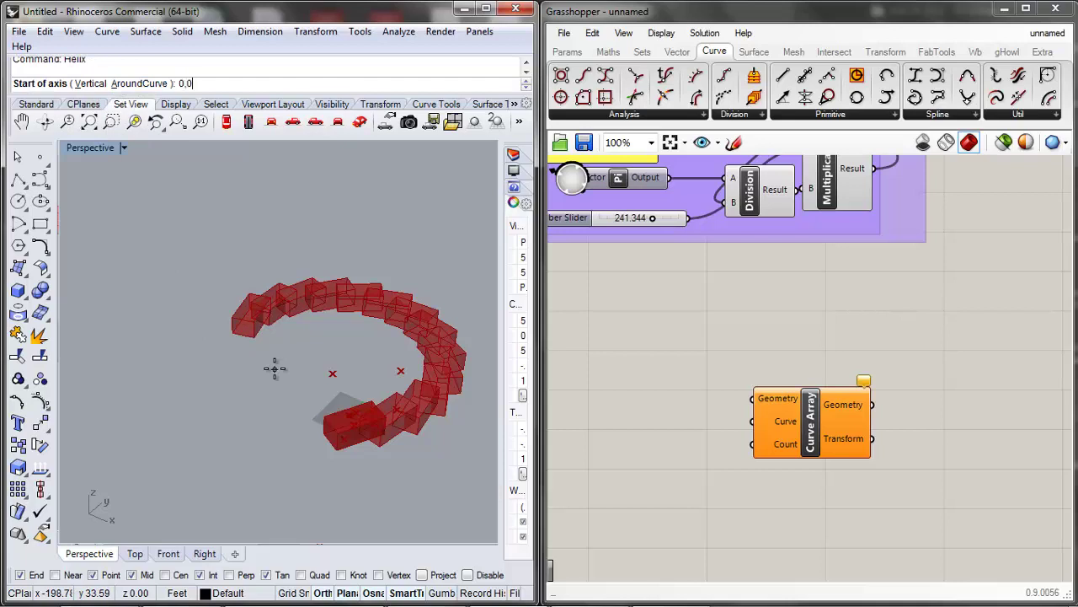
pyautogui.write('0,0,0')
pyautogui.press('Return')
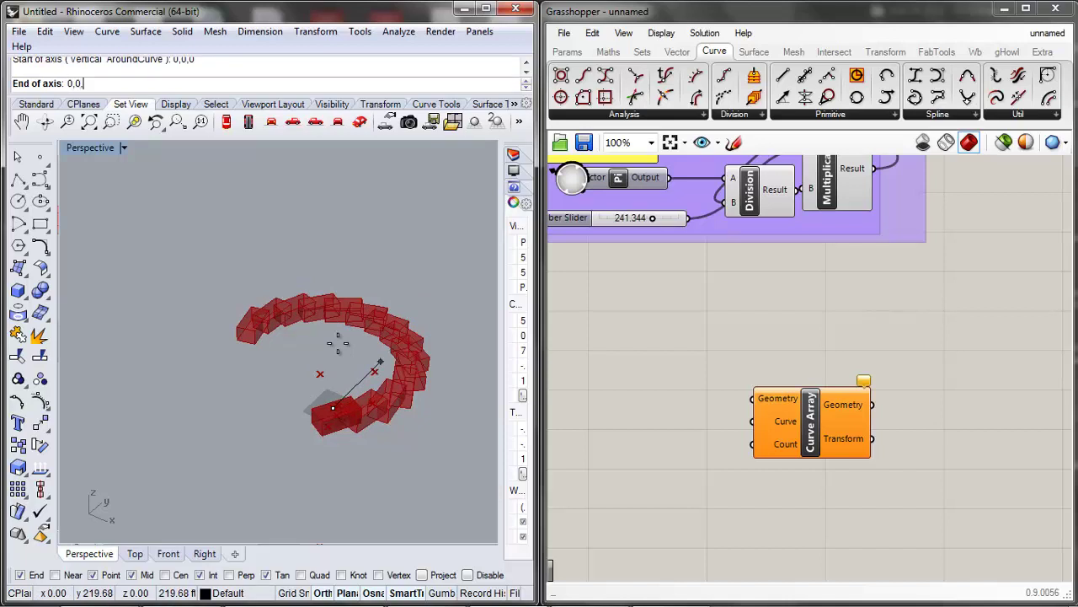
pyautogui.write('0,0,12')
pyautogui.press('Return')
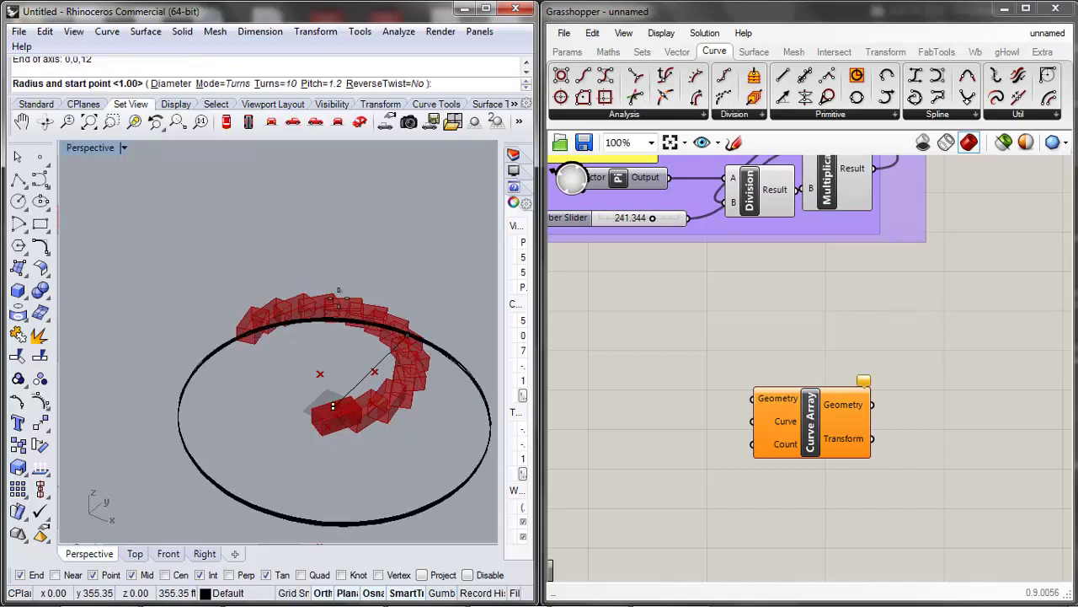
pyautogui.scroll(7, 339, 406)
pyautogui.scroll(2, 325, 455)
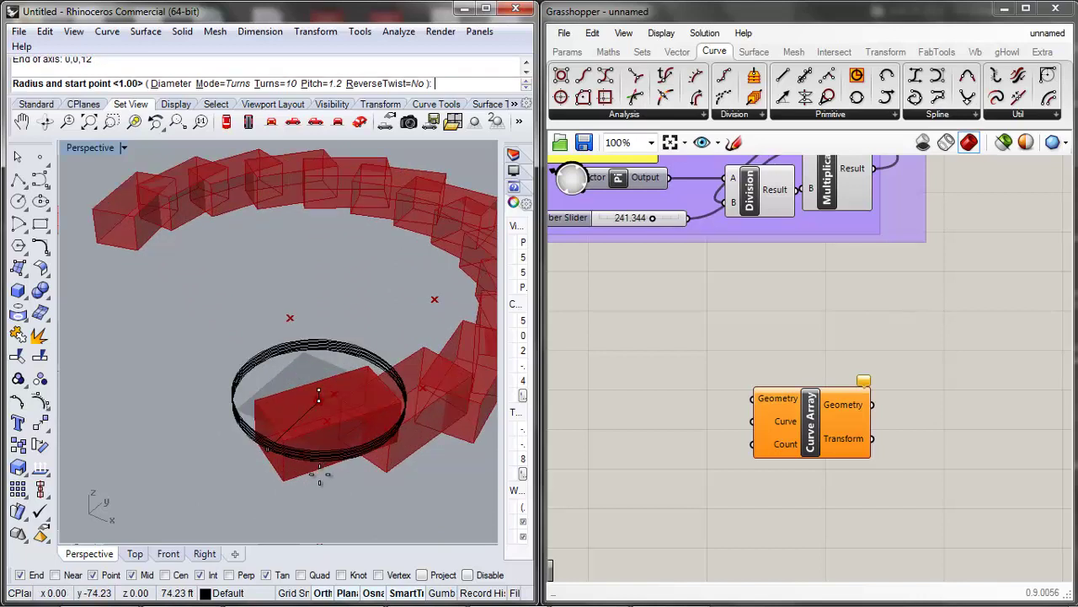
pyautogui.press('Escape')
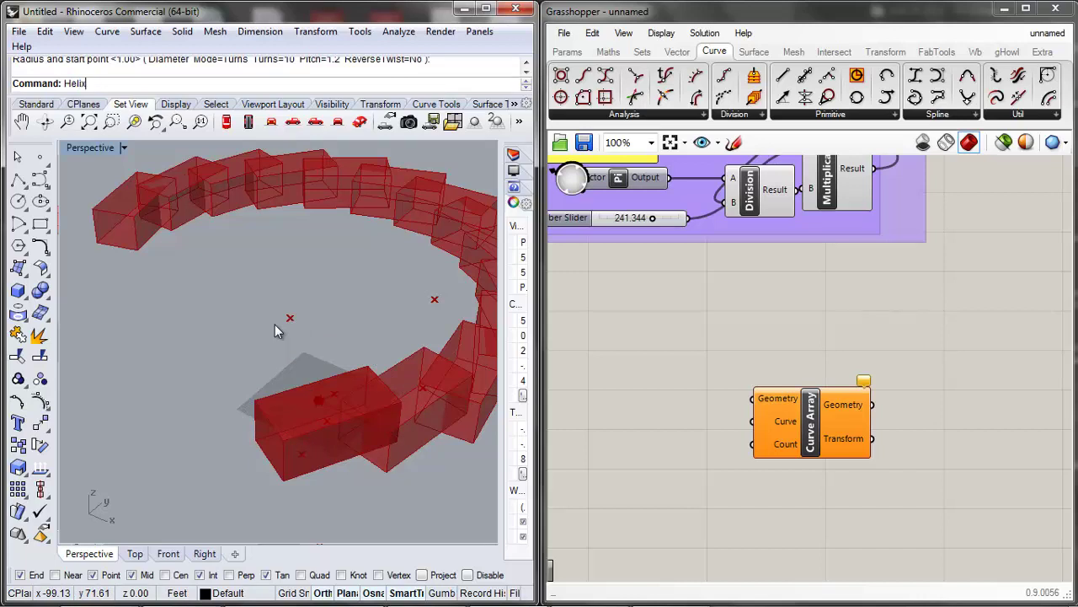
# Start a vertical Helix in Rhino with its axis beginning at 0,0,0 and ending well above the arrayed boxes.
pyautogui.write('Helix')
pyautogui.press('Return')
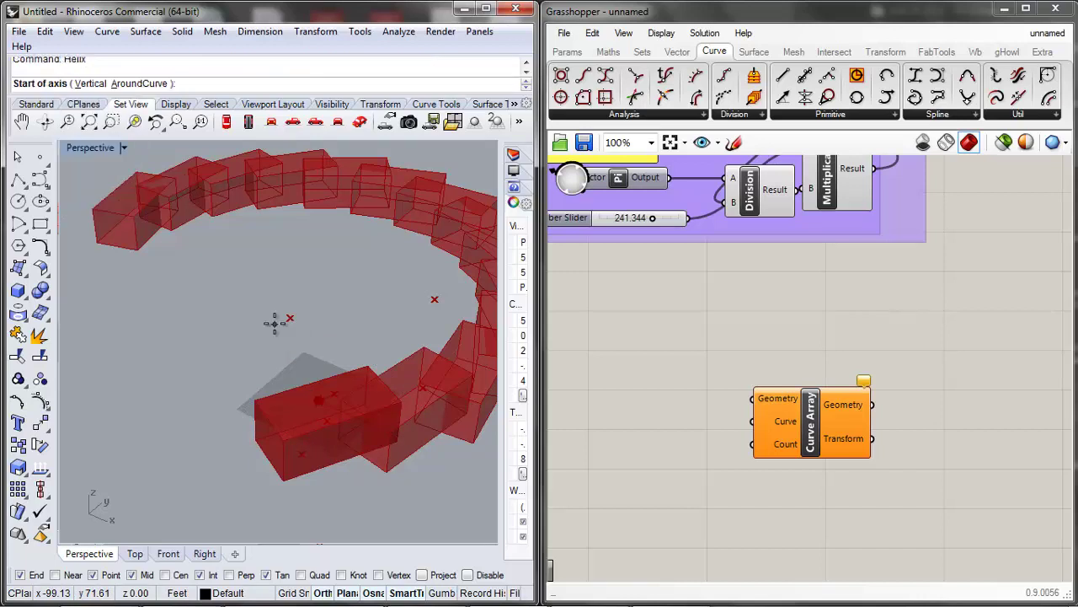
pyautogui.press('Return')
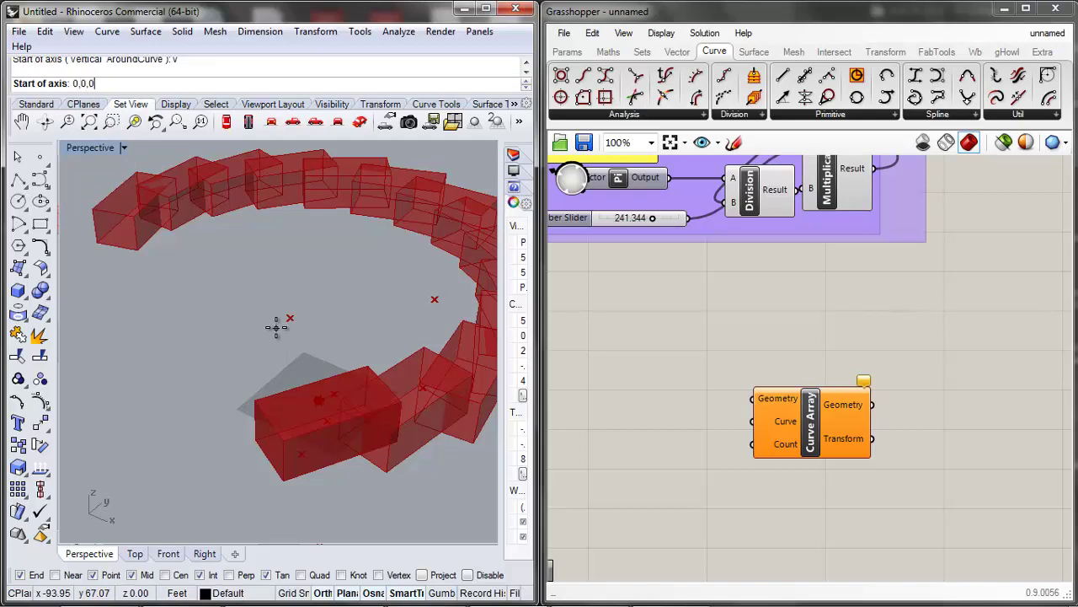
pyautogui.write('0,0,0')
pyautogui.press('Return')
pyautogui.scroll(-5, 314, 489)
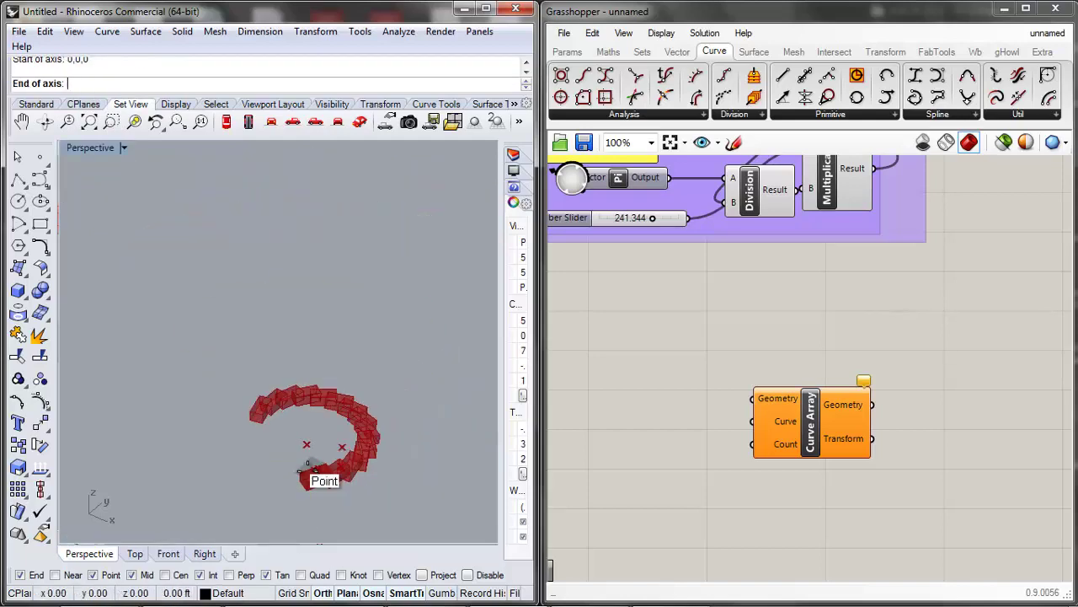
pyautogui.click(319, 361)
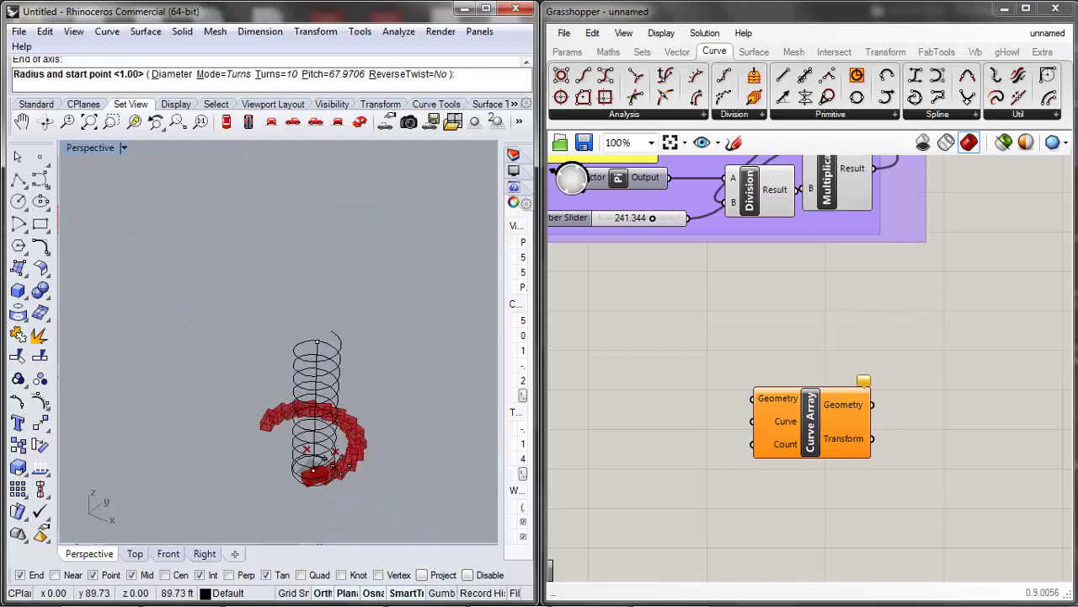
# Set the helix to 6 turns and finish it by picking a radius smaller than the ring of boxes.
pyautogui.scroll(3, 325, 457)
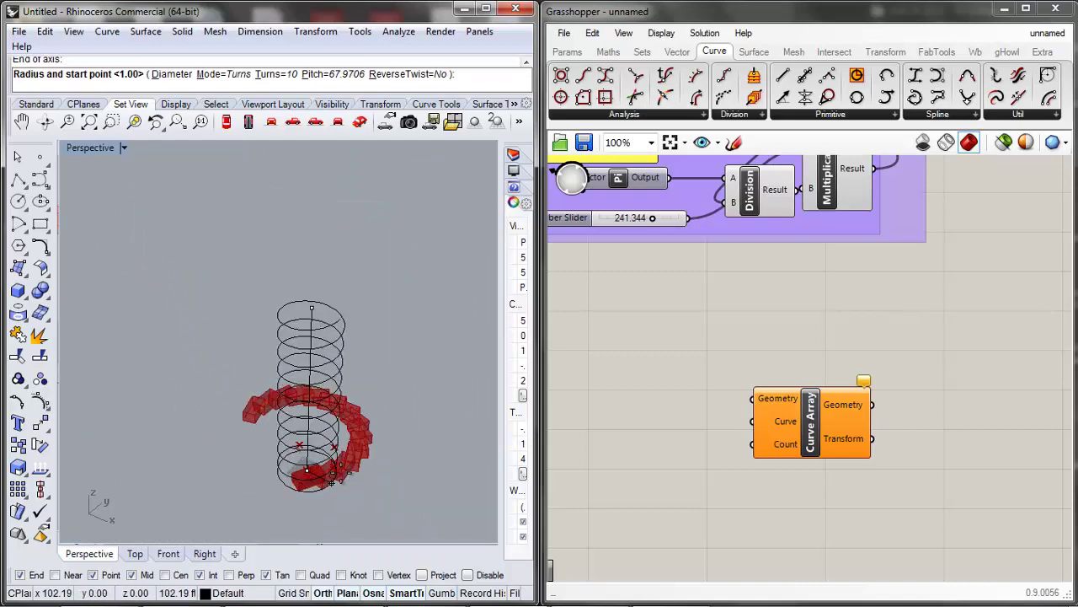
pyautogui.click(268, 74)
pyautogui.write('6')
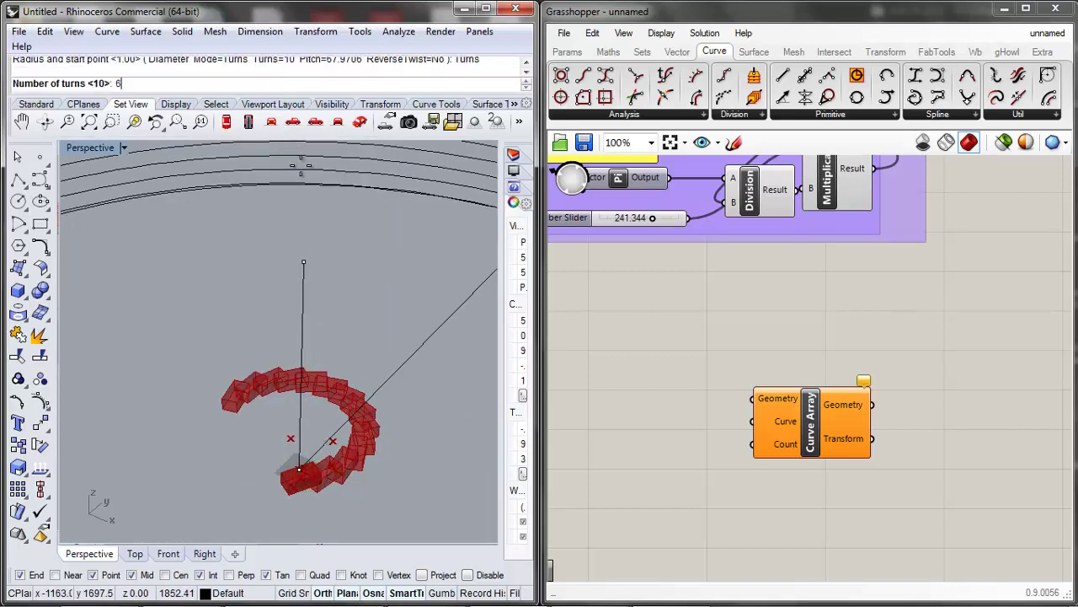
pyautogui.press('Return')
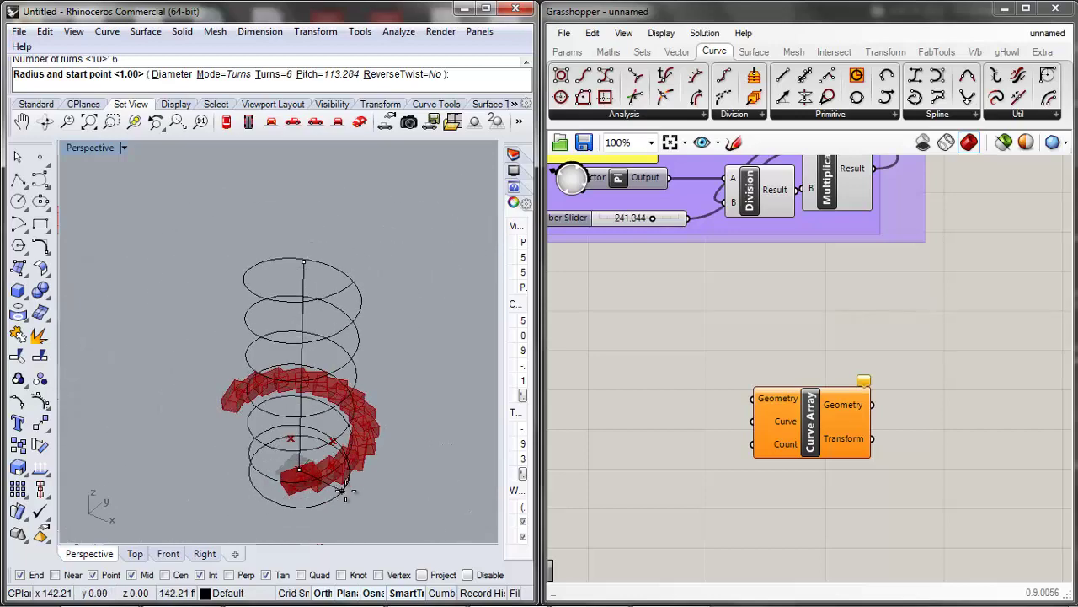
pyautogui.click(322, 440)
pyautogui.scroll(3, 320, 441)
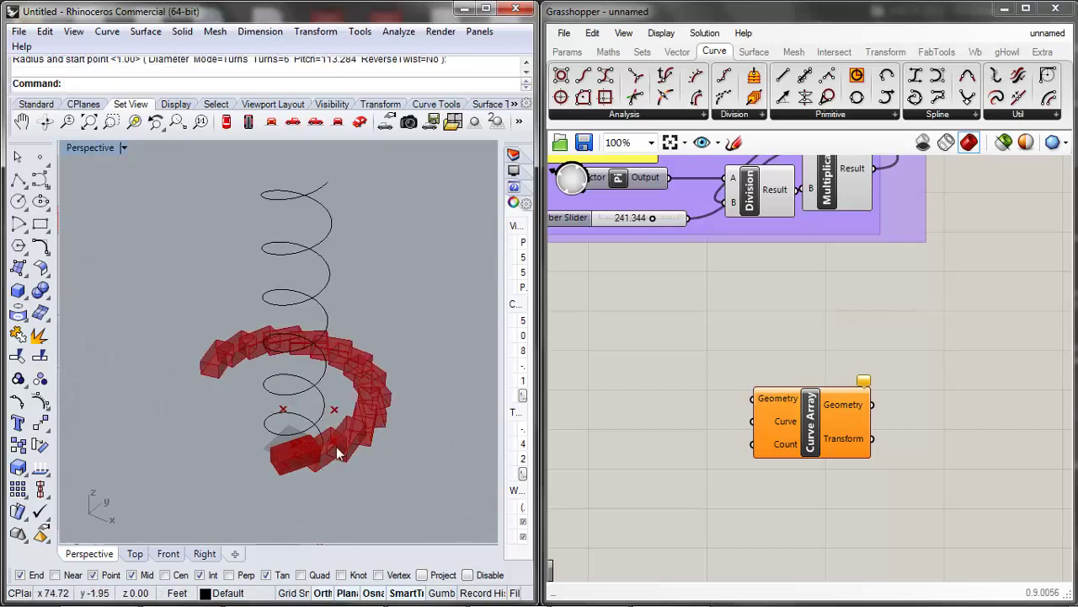
# Shift the Curve Array component slightly aside in Grasshopper and add a Curve parameter next to it.
pyautogui.moveTo(786, 410); pyautogui.dragTo(805, 411)
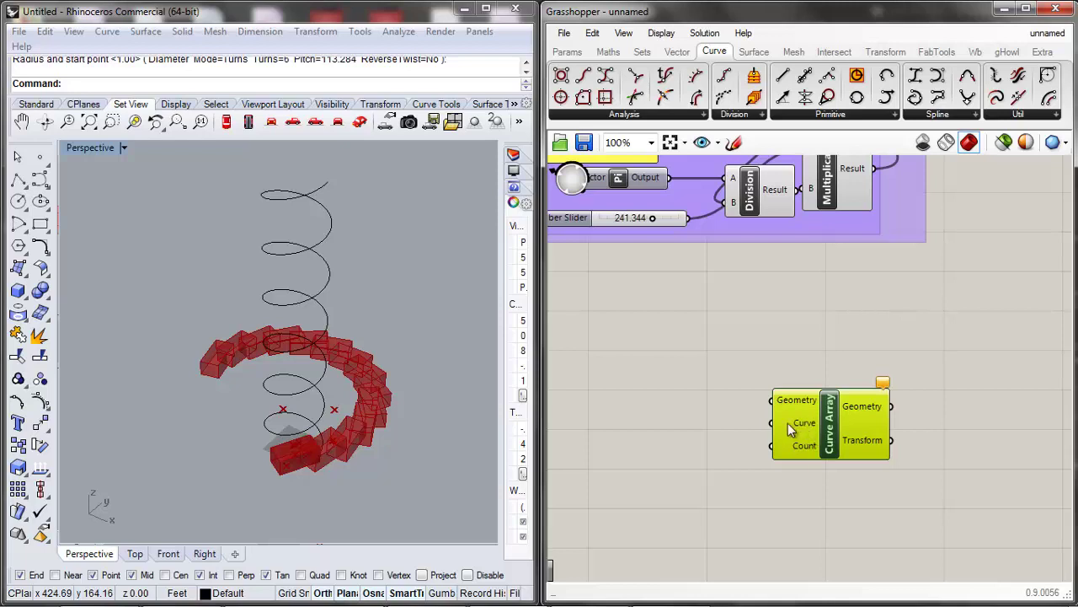
pyautogui.click(751, 410)
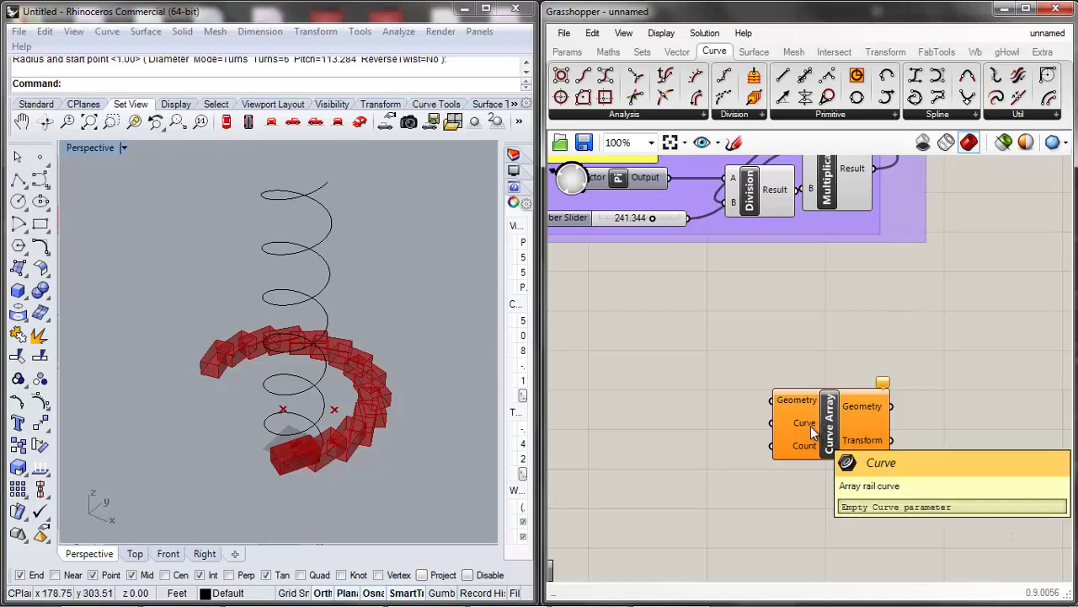
pyautogui.doubleClick(647, 385)
pyautogui.write('curve')
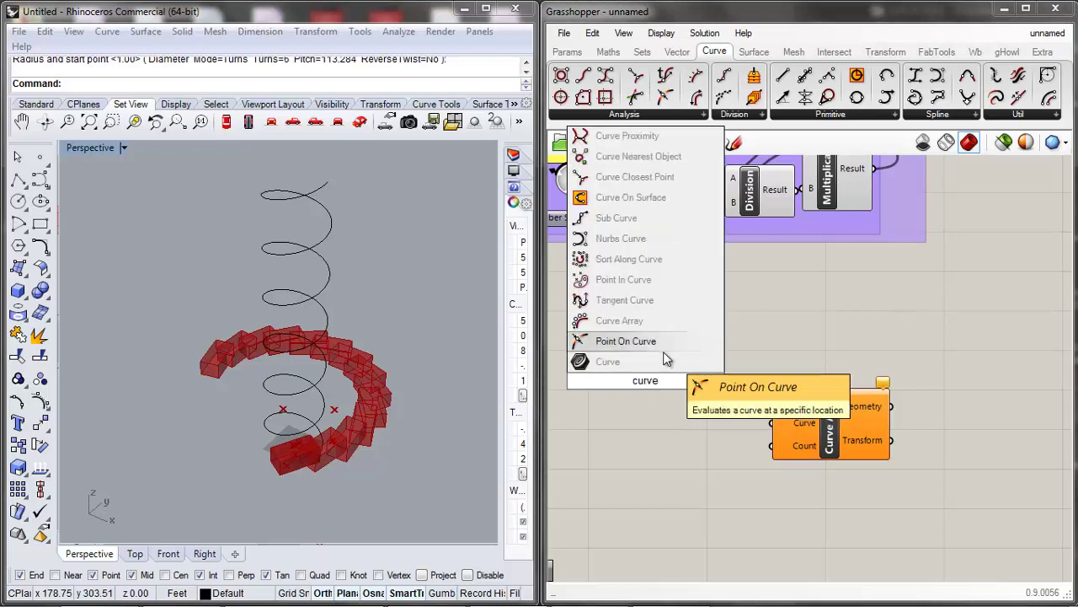
pyautogui.click(664, 363)
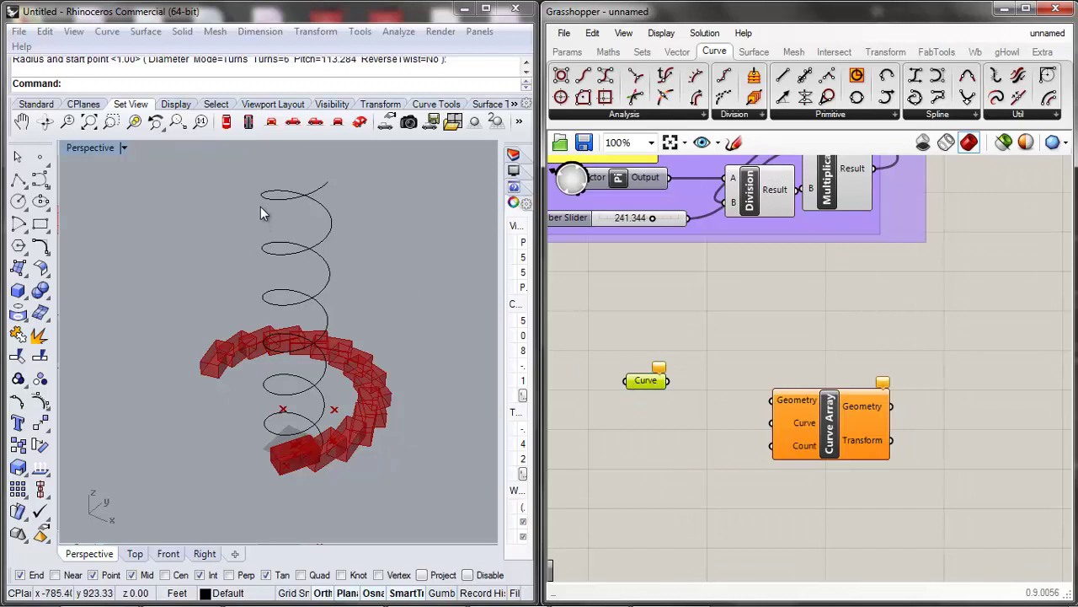
# Reference the Rhino helix as the single curve of the Curve parameter.
pyautogui.rightClick(652, 380)
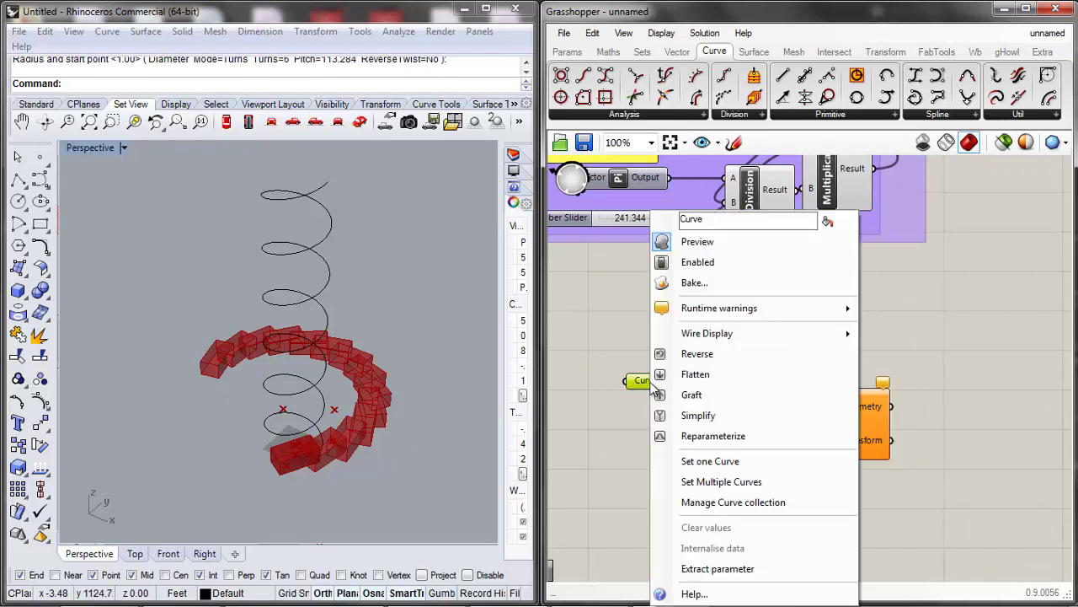
pyautogui.click(695, 461)
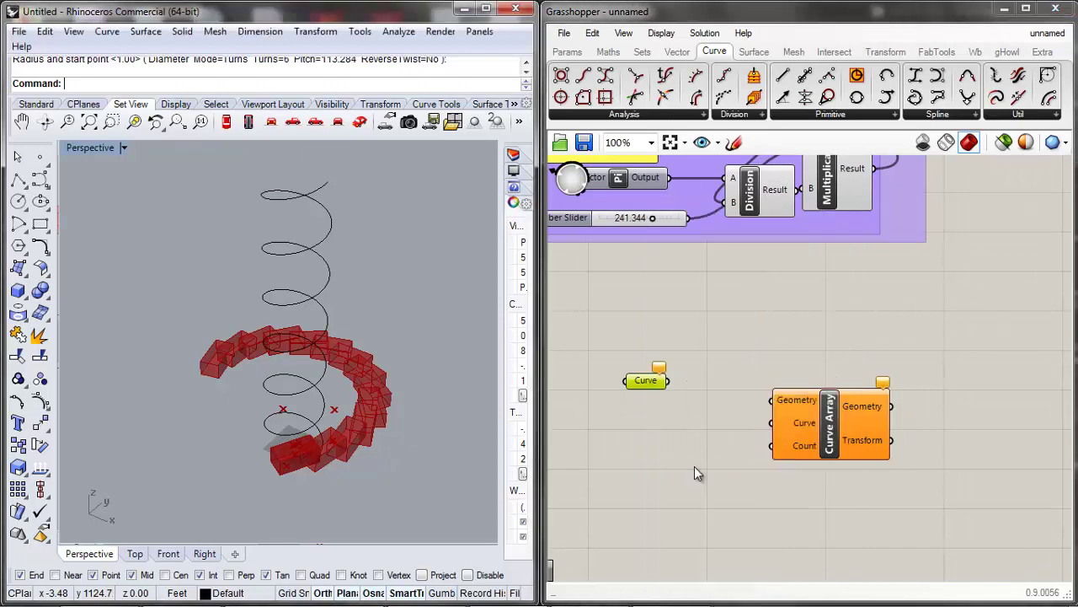
pyautogui.click(327, 287)
pyautogui.press('Return')
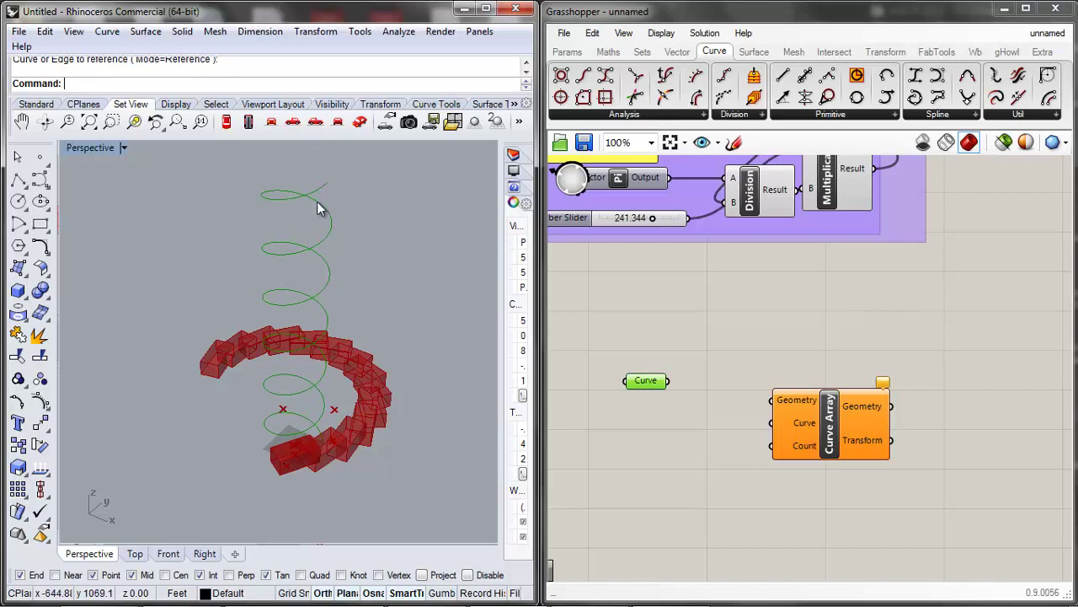
pyautogui.click(666, 378)
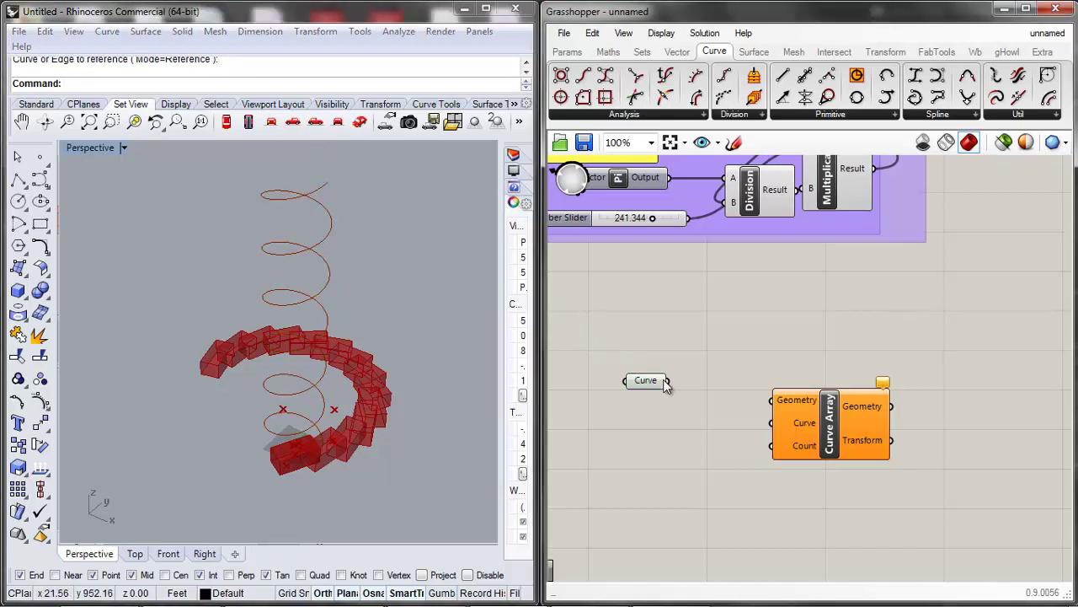
# Deselect the Curve parameter and hide the original helix in Rhino so only the Grasshopper preview of it shows.
pyautogui.click(655, 380)
pyautogui.click(655, 413)
pyautogui.click(330, 275)
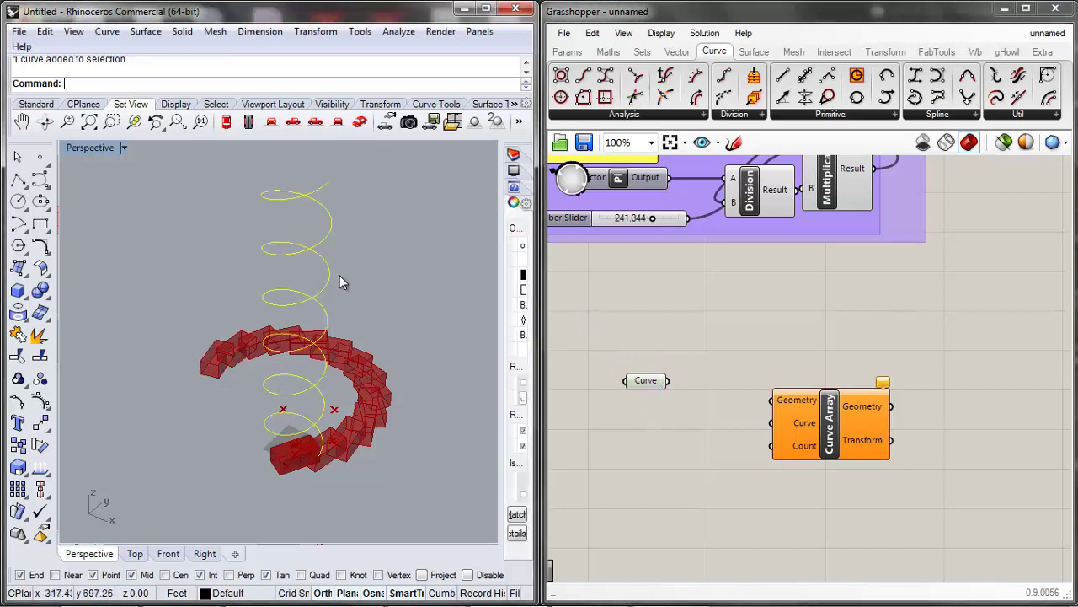
pyautogui.rightClick(328, 276)
pyautogui.press('Escape')
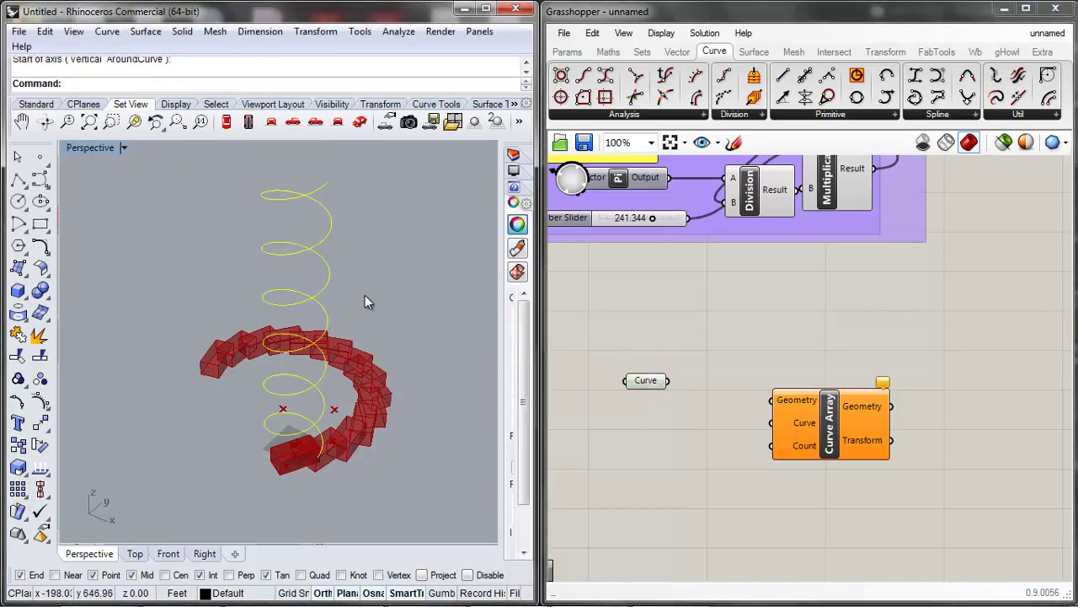
pyautogui.hotkey('ctrl', 'h')
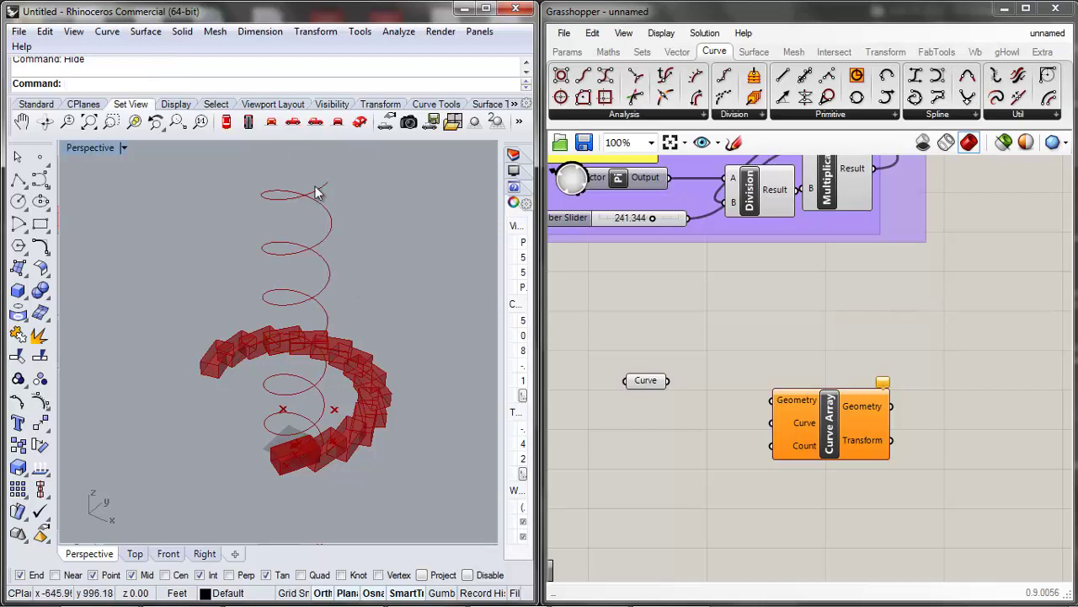
# Connect the Curve parameter to the Curve input of the Curve Array component.
pyautogui.scroll(5, 315, 192)
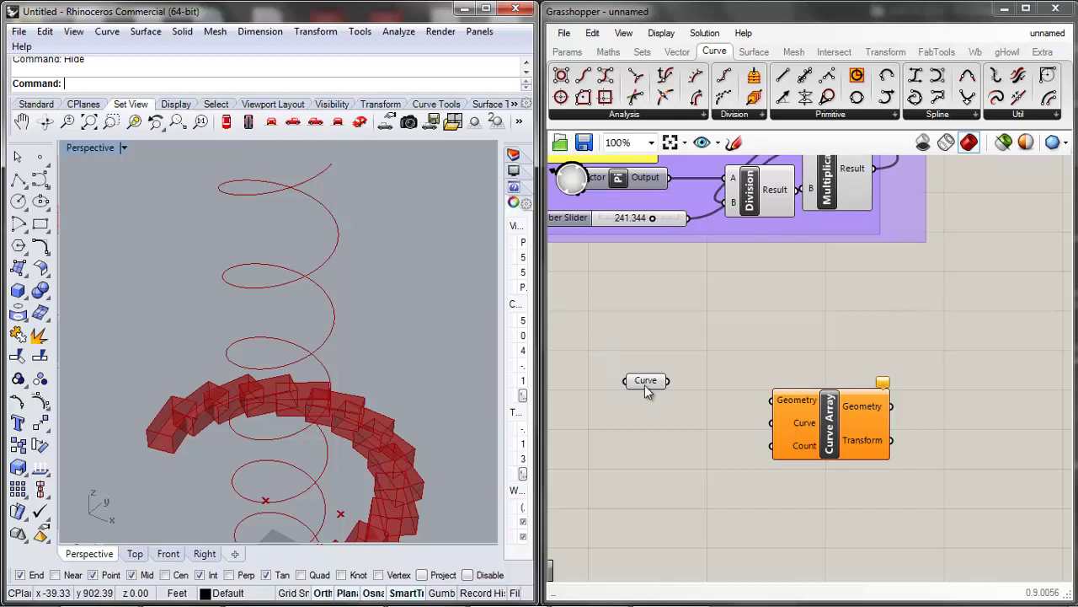
pyautogui.moveTo(666, 380); pyautogui.dragTo(799, 424)
pyautogui.click(713, 369)
# Turn off the preview of the Polar Array component.
pyautogui.scroll(-8, 713, 369)
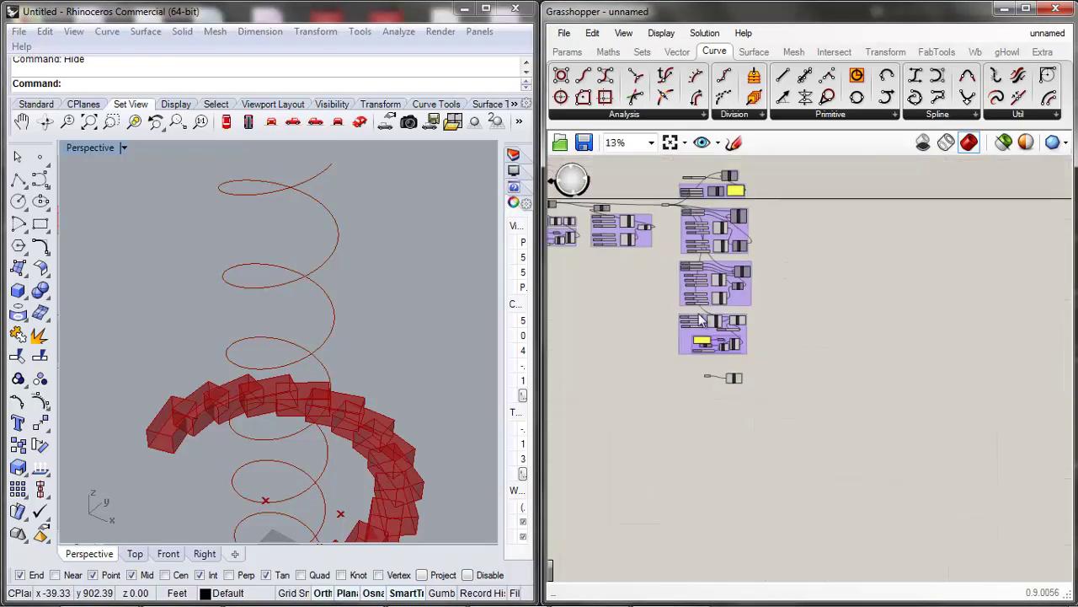
pyautogui.scroll(3, 686, 162)
pyautogui.scroll(5, 667, 155)
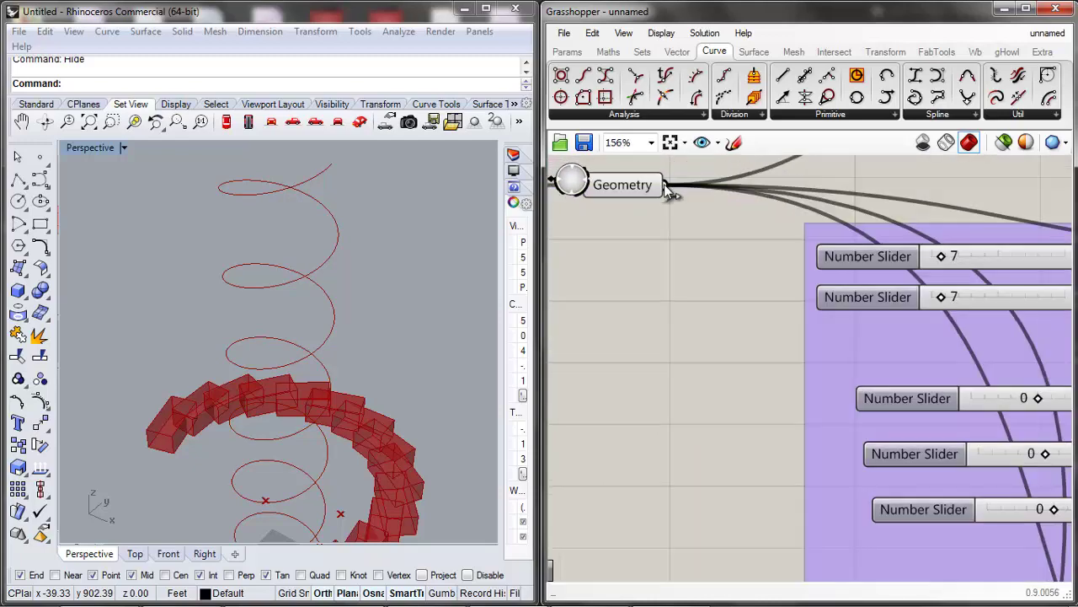
pyautogui.scroll(-5, 664, 183)
pyautogui.moveTo(650, 219); pyautogui.dragTo(633, 225)
pyautogui.scroll(4, 825, 494)
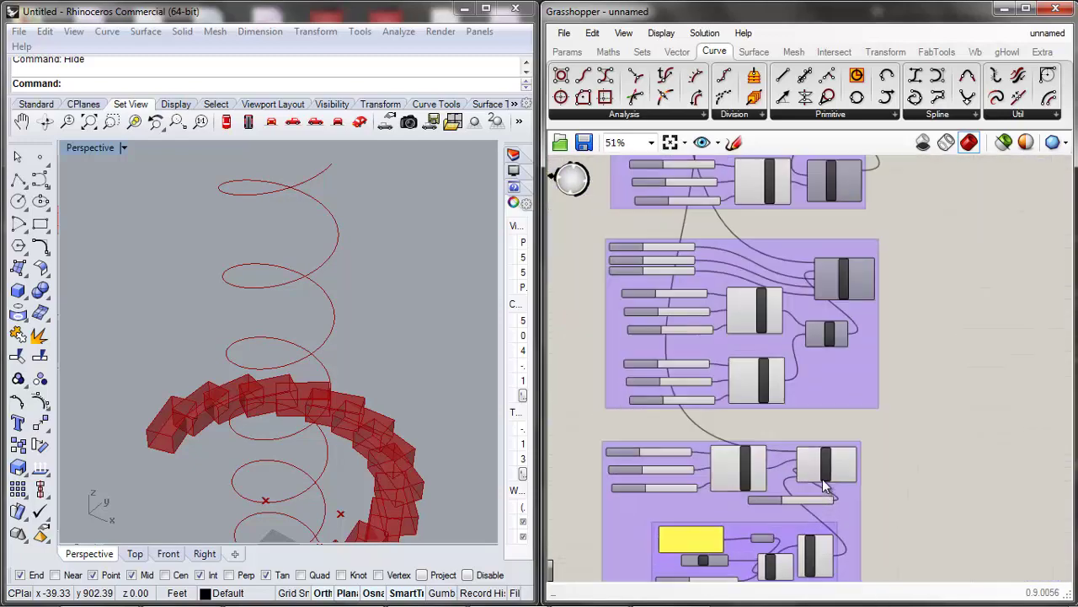
pyautogui.middleClick(825, 454)
pyautogui.click(856, 422)
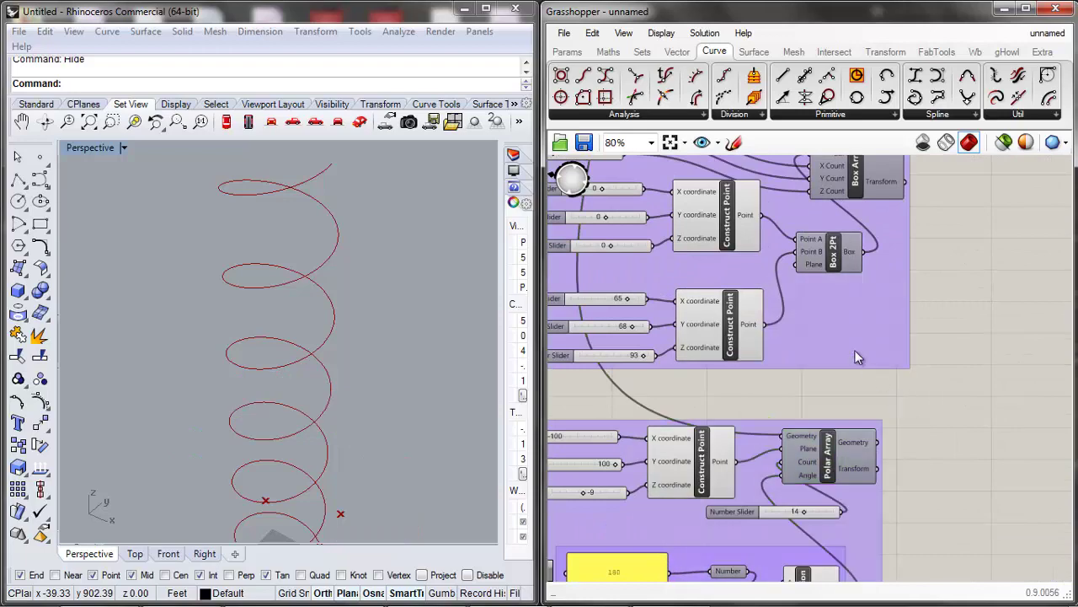
# Connect the shared Geometry parameter to the Geometry input of the Curve Array component.
pyautogui.scroll(-5, 813, 409)
pyautogui.scroll(2, 752, 234)
pyautogui.scroll(7, 752, 234)
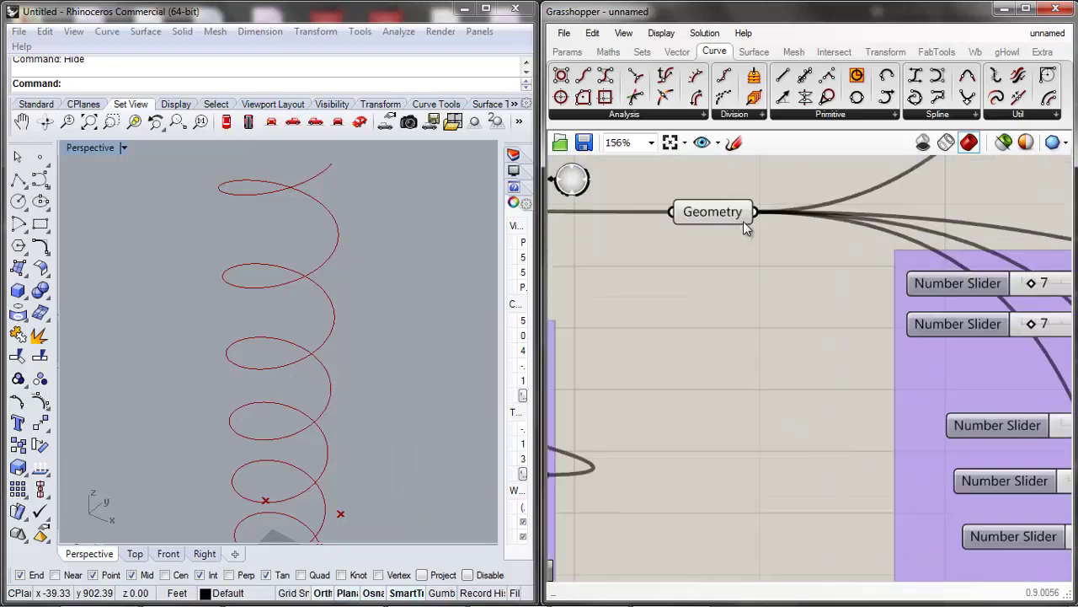
pyautogui.scroll(-8, 703, 224)
pyautogui.moveTo(764, 217); pyautogui.dragTo(807, 413)
pyautogui.scroll(5, 707, 461)
pyautogui.scroll(3, 811, 413)
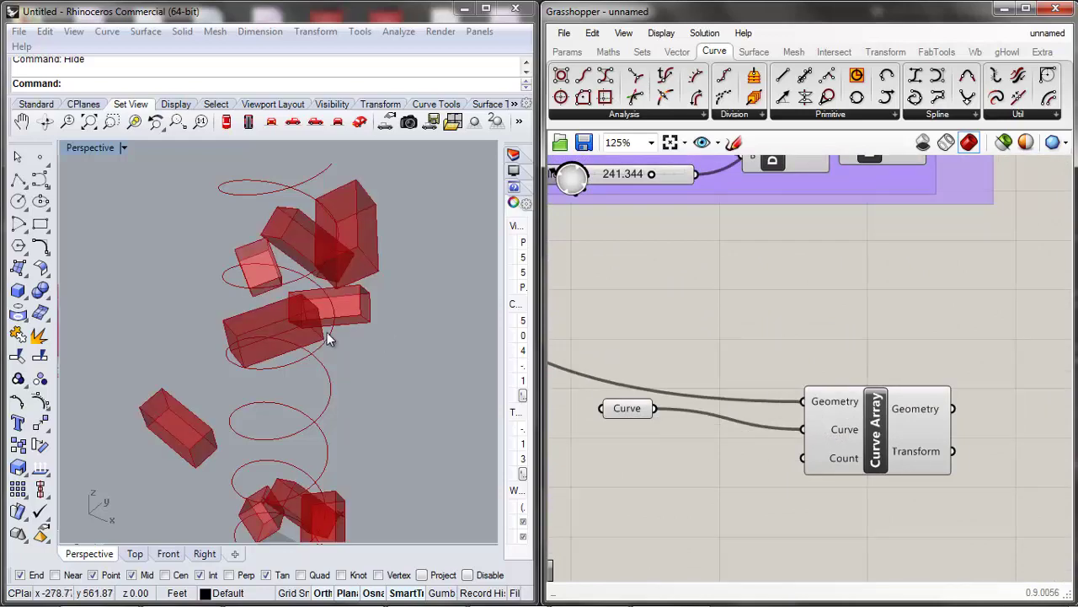
# Move the Curve Array component slightly up on the canvas, roughly level with the Curve parameter.
pyautogui.scroll(-3, 276, 347)
pyautogui.scroll(-1, 277, 341)
pyautogui.scroll(6, 279, 337)
pyautogui.moveTo(279, 337); pyautogui.dragTo(919, 313, button='right')
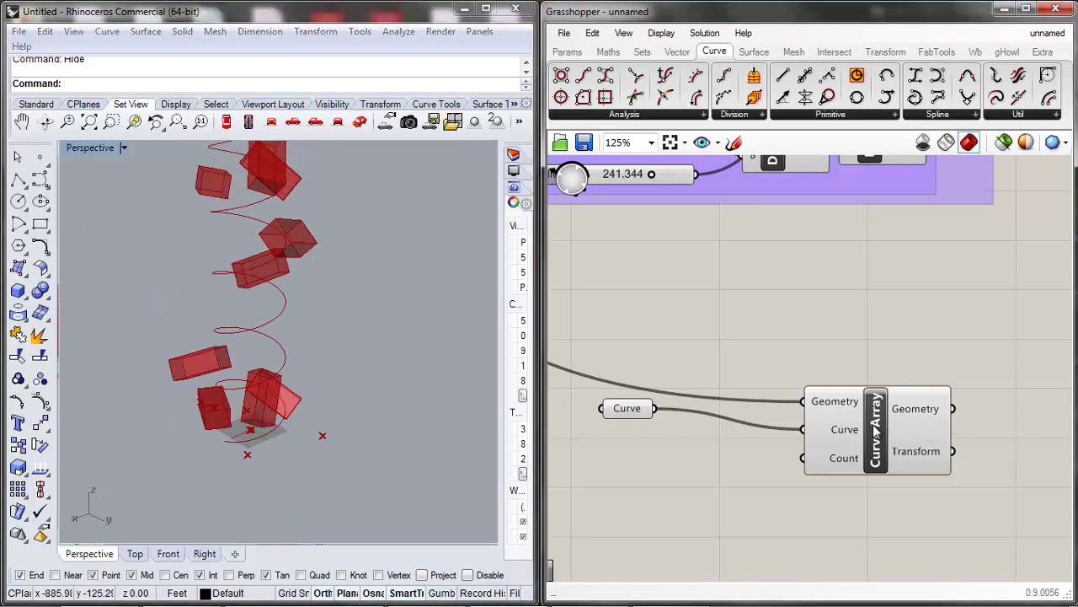
pyautogui.moveTo(876, 438); pyautogui.dragTo(890, 411)
pyautogui.click(802, 477)
# Inspect the Curve Array component's inputs and how the boxes are placed along the helix in Rhino.
pyautogui.scroll(-3, 759, 455)
pyautogui.scroll(-2, 756, 391)
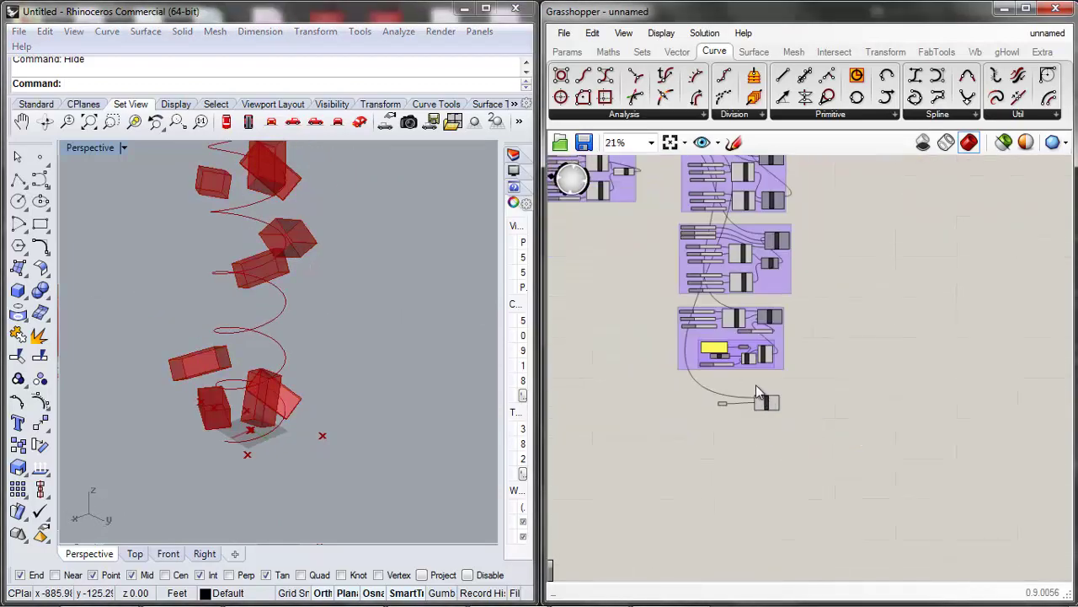
pyautogui.scroll(8, 736, 420)
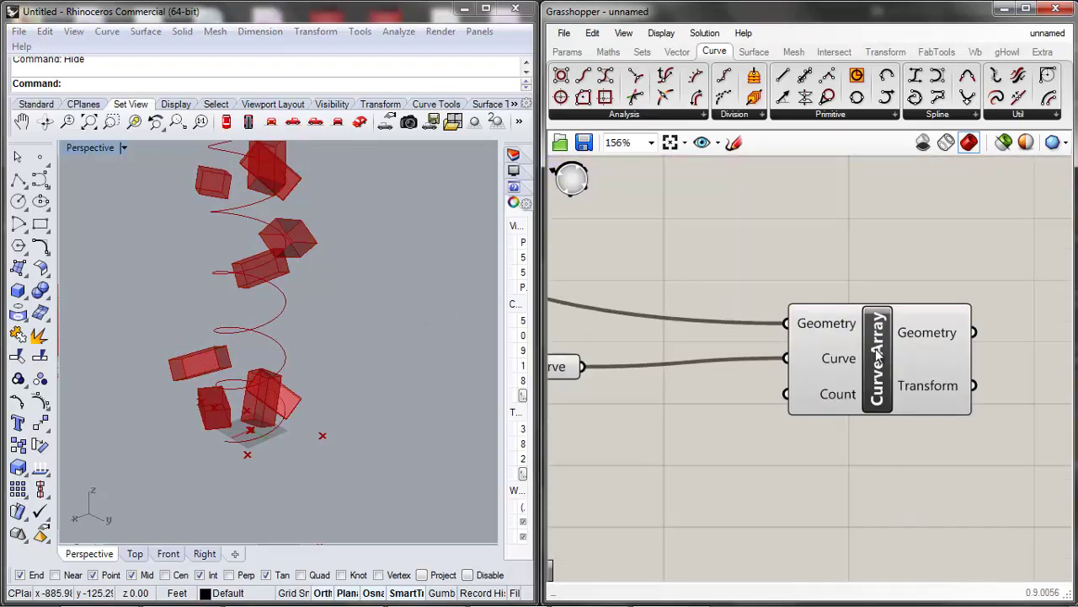
pyautogui.rightClick(854, 362)
pyautogui.click(808, 405)
pyautogui.click(282, 419)
pyautogui.scroll(4, 288, 309)
pyautogui.scroll(-4, 299, 324)
pyautogui.moveTo(757, 464); pyautogui.dragTo(766, 468)
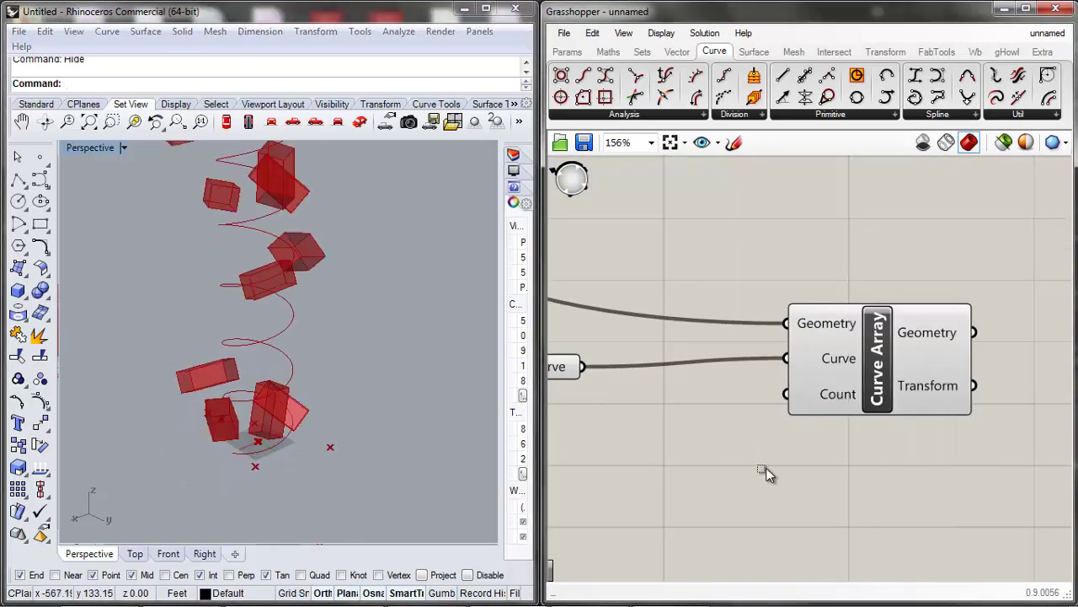
# Highlight the source Geometry parameter to identify the original box, and examine how the arrayed copies are oriented around the helix base.
pyautogui.scroll(-8, 767, 472)
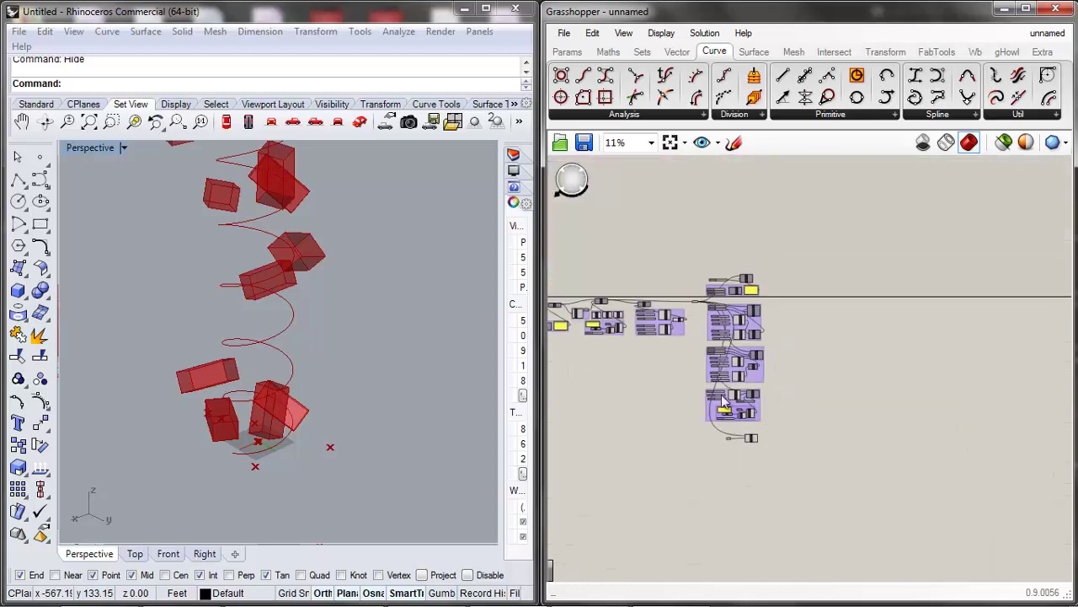
pyautogui.scroll(6, 705, 278)
pyautogui.click(715, 279)
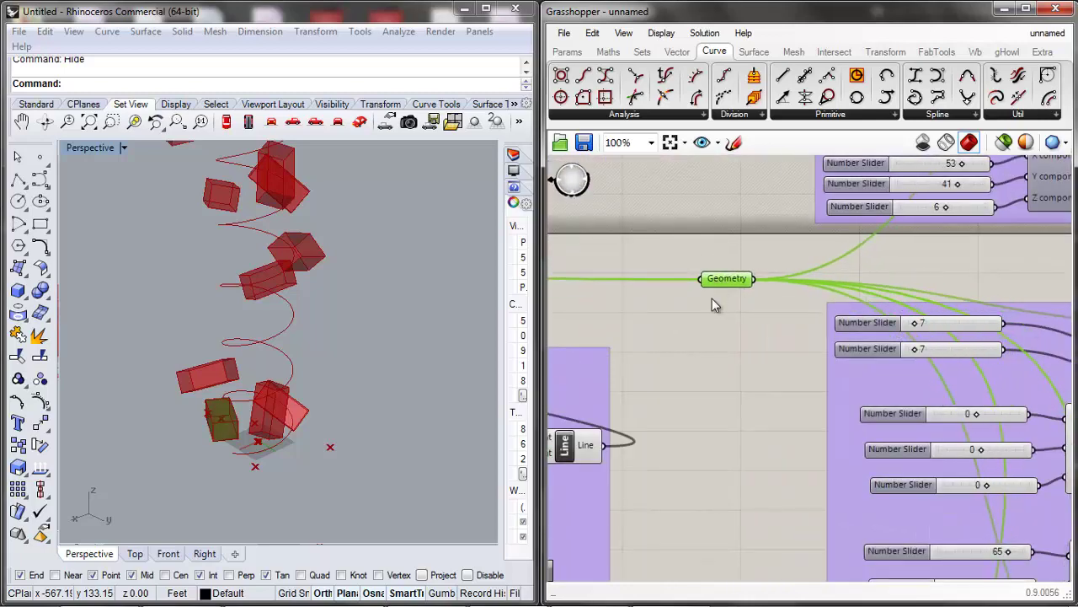
pyautogui.moveTo(716, 284); pyautogui.dragTo(713, 282)
pyautogui.click(713, 311)
pyautogui.scroll(-4, 685, 306)
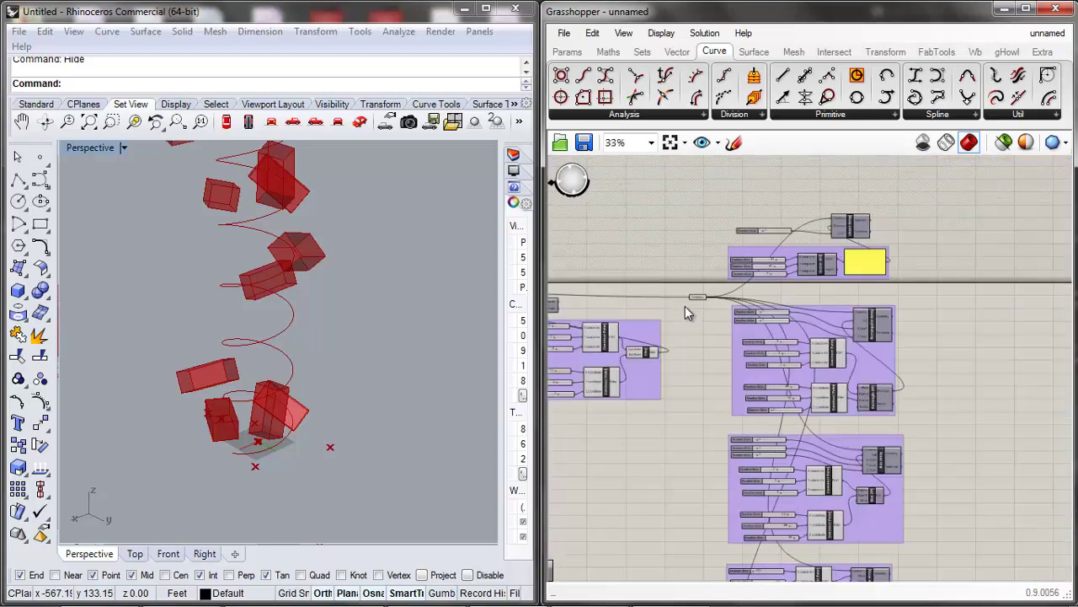
pyautogui.scroll(5, 778, 510)
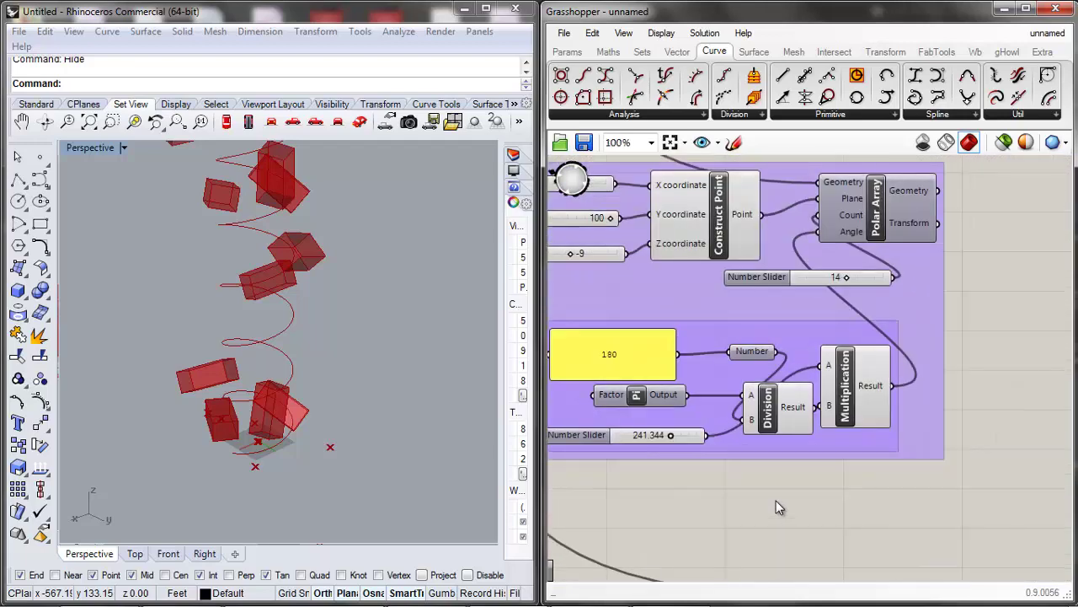
pyautogui.scroll(5, 223, 431)
pyautogui.moveTo(277, 423); pyautogui.dragTo(163, 368, button='right')
pyautogui.moveTo(189, 407); pyautogui.dragTo(356, 418, button='right')
pyautogui.scroll(-6, 750, 267)
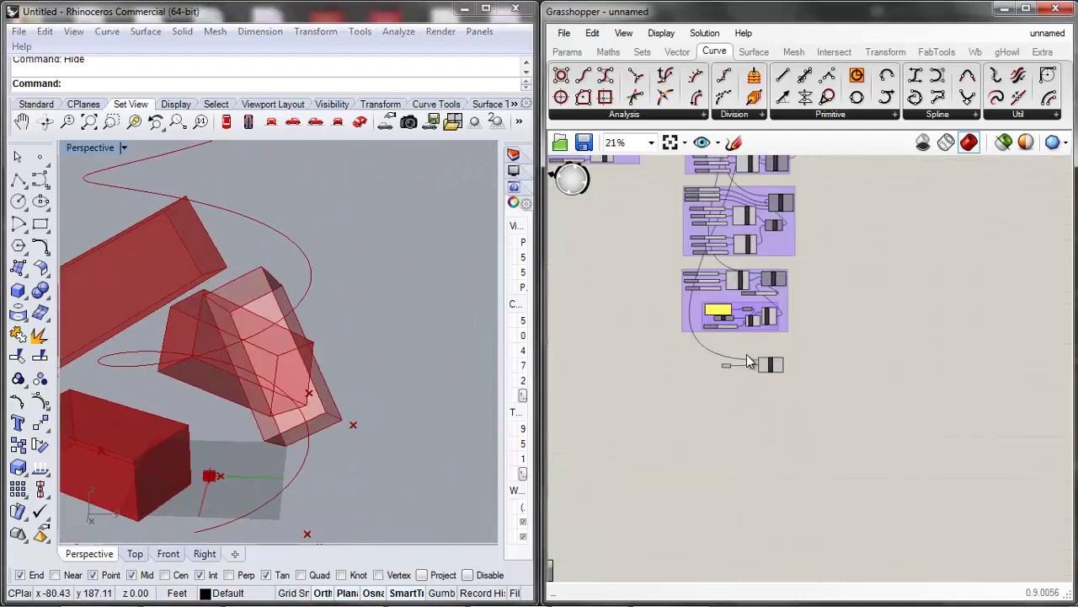
pyautogui.scroll(7, 758, 365)
pyautogui.moveTo(798, 385); pyautogui.dragTo(802, 392)
pyautogui.doubleClick(748, 418)
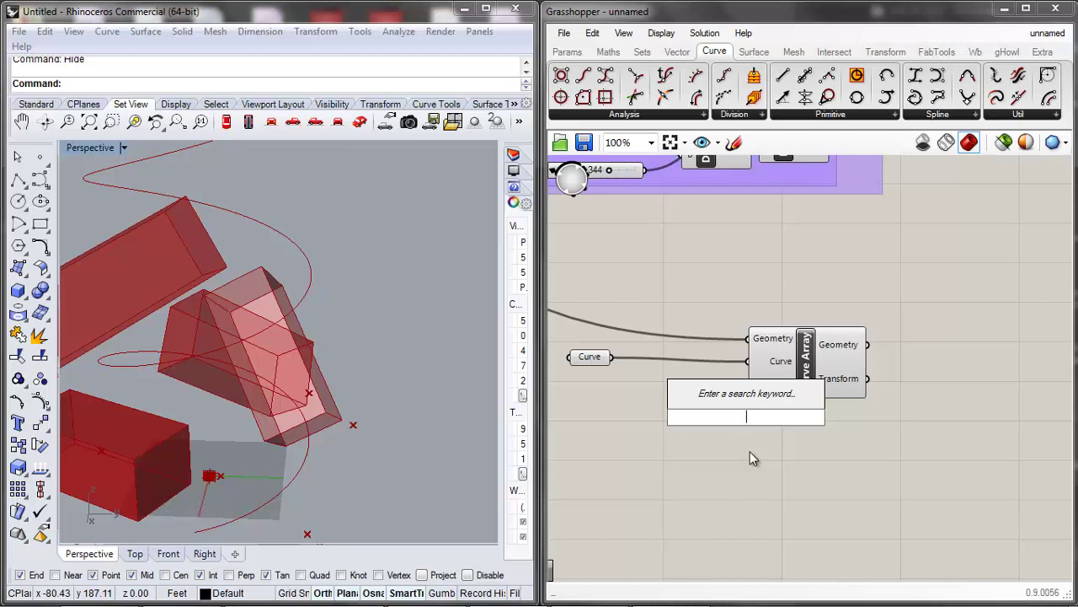
pyautogui.write('numb')
# Duplicate the Number Slider that feeds the Count of the Polar Array.
pyautogui.scroll(-2, 731, 484)
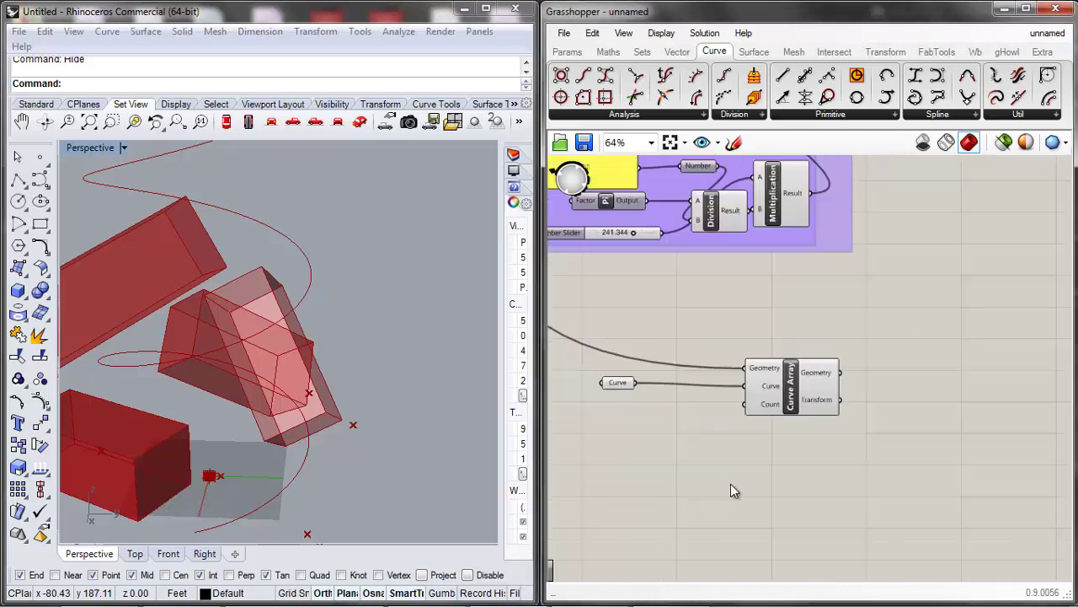
pyautogui.scroll(-2, 731, 483)
pyautogui.scroll(2, 665, 362)
pyautogui.click(638, 297)
pyautogui.scroll(-2, 706, 404)
pyautogui.scroll(4, 766, 268)
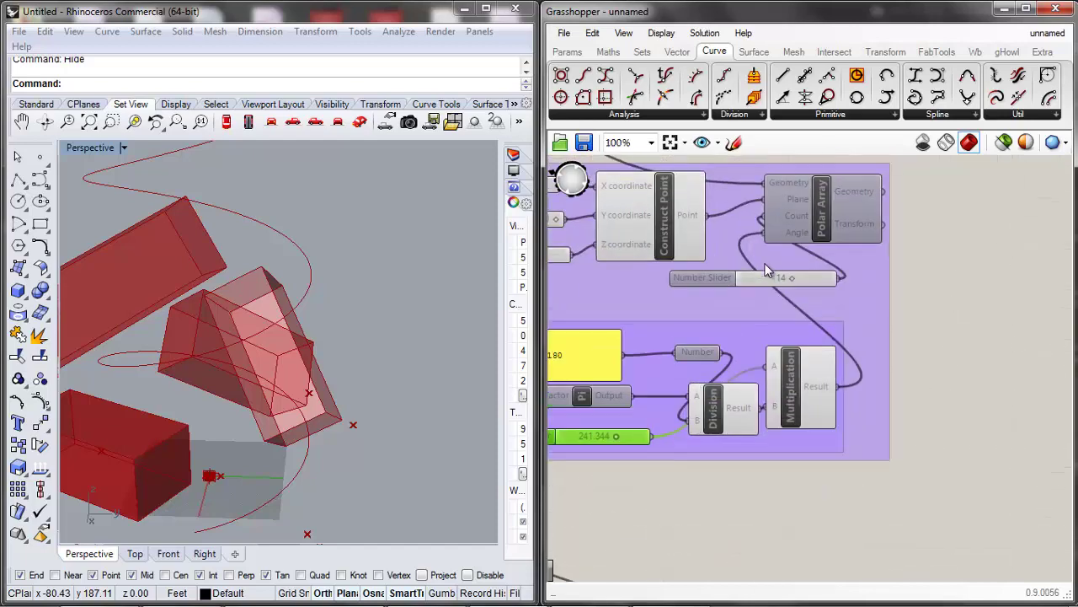
pyautogui.click(759, 281)
pyautogui.hotkey('ctrl', 'c')
pyautogui.hotkey('ctrl', 'v')
# Place the copied slider below the Curve parameter and connect it to the Count input of the Curve Array.
pyautogui.scroll(-3, 757, 292)
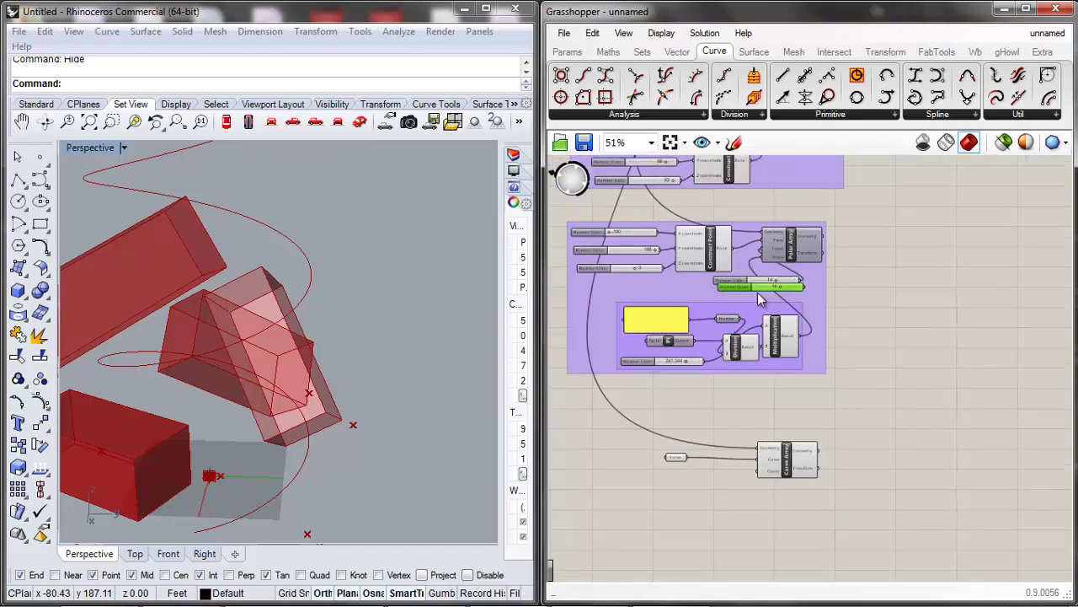
pyautogui.moveTo(758, 293); pyautogui.dragTo(813, 494)
pyautogui.scroll(3, 679, 488)
pyautogui.click(735, 487)
# Set the Curve Array's count slider to 40.
pyautogui.scroll(-3, 731, 482)
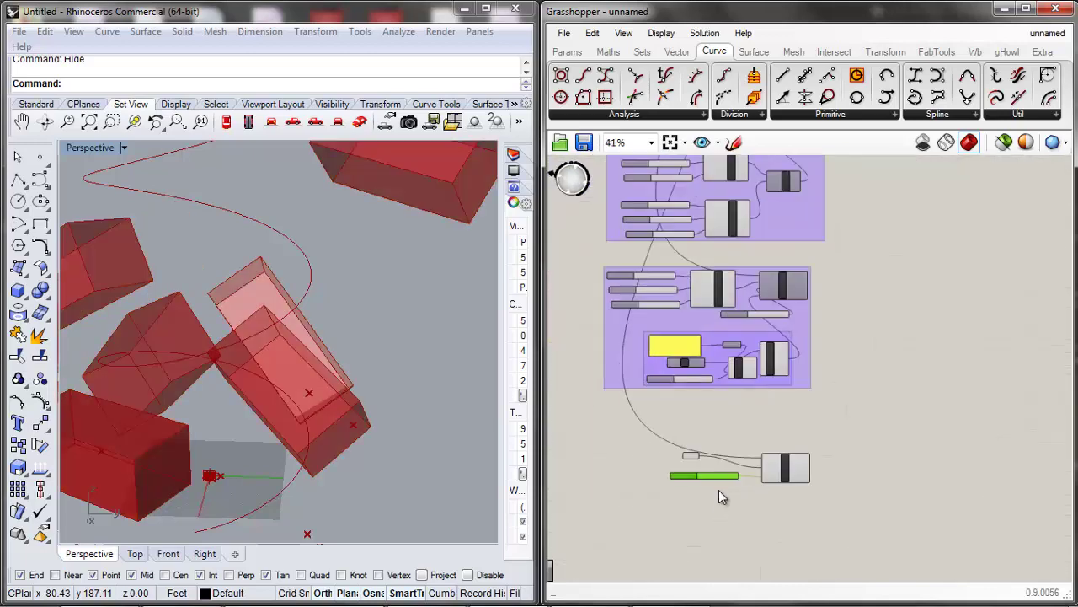
pyautogui.scroll(5, 719, 490)
pyautogui.moveTo(672, 428); pyautogui.dragTo(755, 432)
# Examine the boxes arrayed along the helix from different angles and distances in Rhino's Perspective view.
pyautogui.scroll(-3, 366, 409)
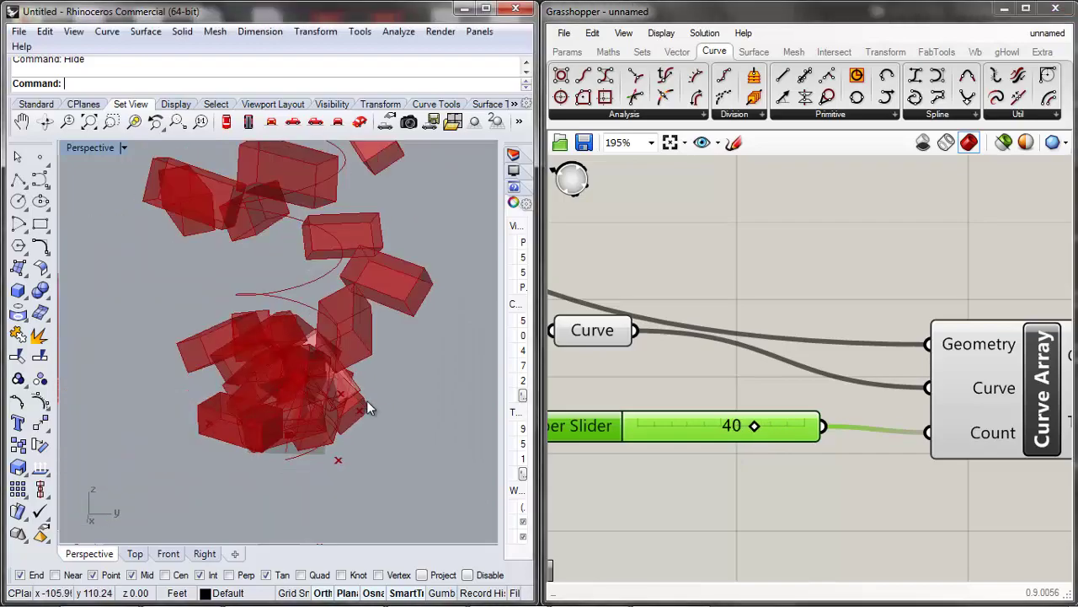
pyautogui.scroll(-8, 367, 408)
pyautogui.scroll(10, 371, 408)
pyautogui.moveTo(373, 406); pyautogui.dragTo(218, 363, button='right')
pyautogui.scroll(-7, 218, 328)
pyautogui.scroll(5, 235, 355)
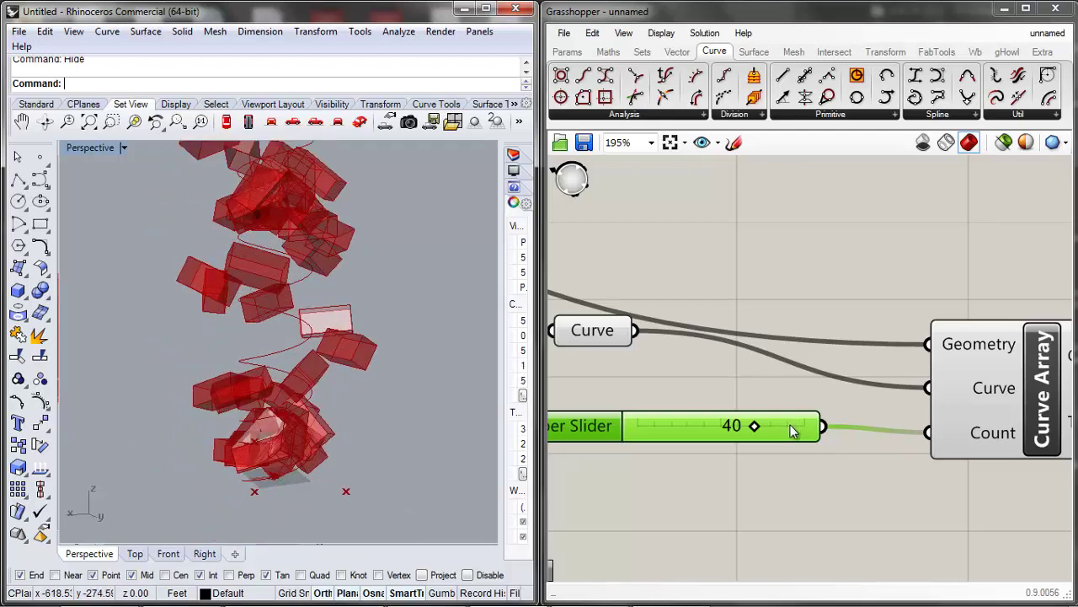
# Highlight the Curve parameter and the Curve Array component in turn to check what each one shows in Rhino.
pyautogui.click(702, 379)
pyautogui.scroll(-2, 648, 360)
pyautogui.scroll(1, 660, 376)
pyautogui.click(595, 328)
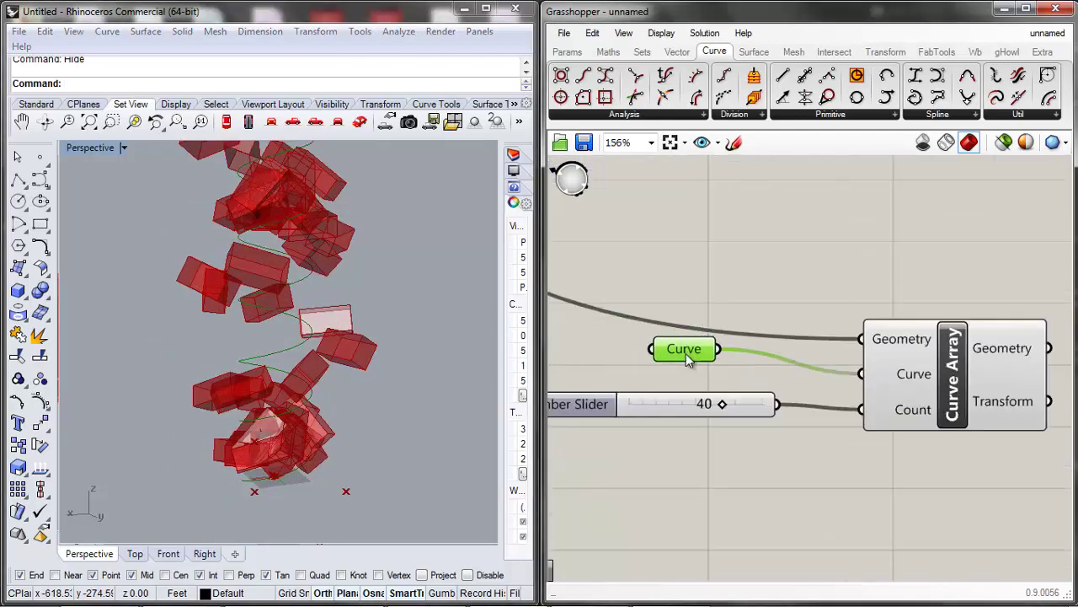
pyautogui.scroll(-1, 712, 400)
pyautogui.scroll(2, 822, 404)
pyautogui.click(851, 392)
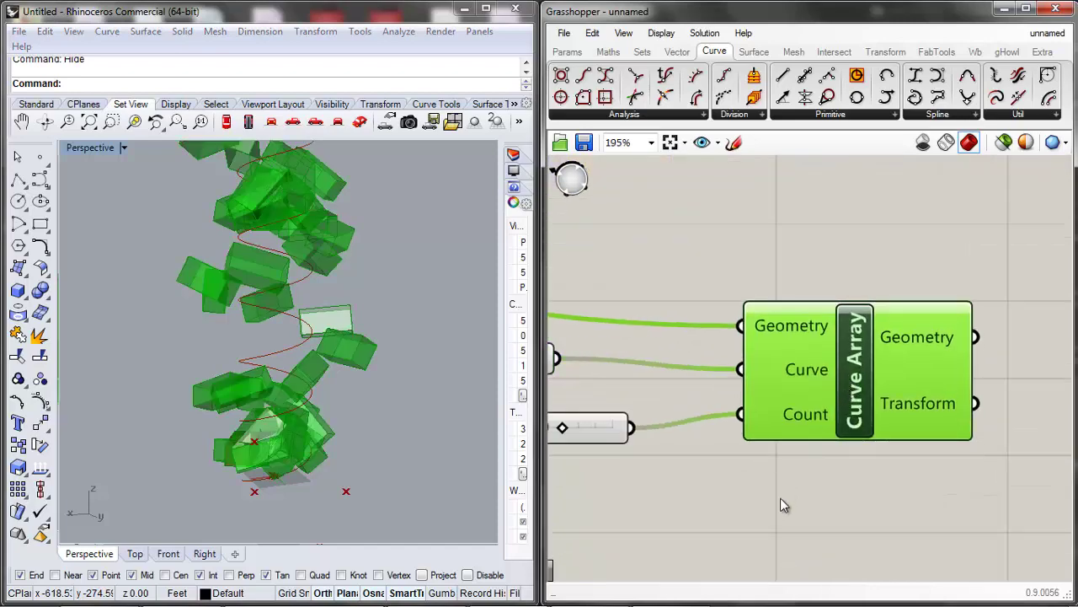
# Tighten the Curve Array layout and move it with its Curve parameter and slider up beneath the Polar Array group.
pyautogui.scroll(-3, 780, 504)
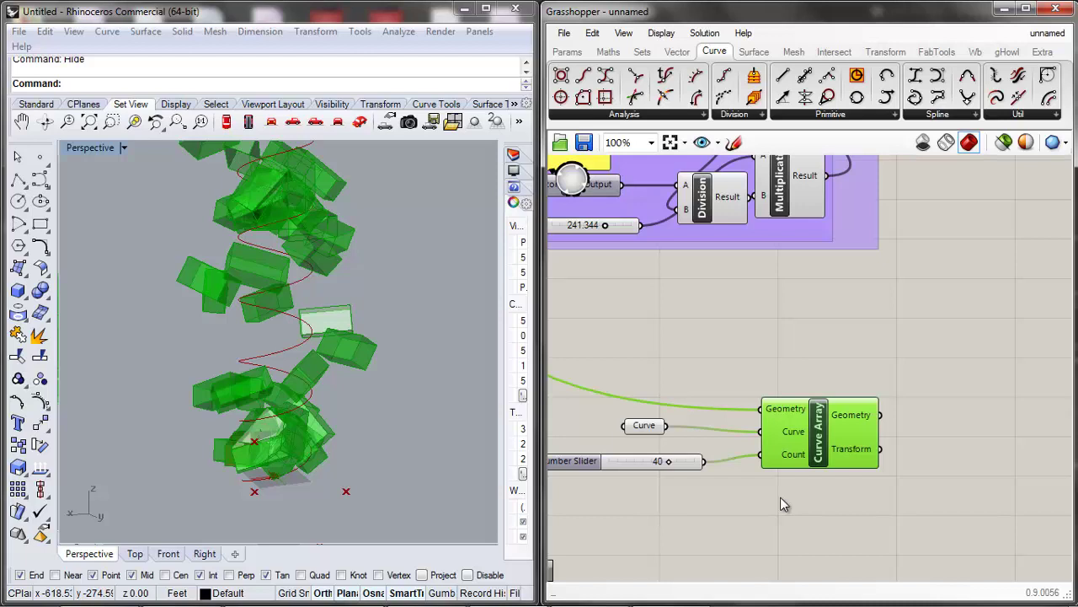
pyautogui.moveTo(814, 436); pyautogui.dragTo(780, 447)
pyautogui.moveTo(831, 499); pyautogui.dragTo(590, 335)
pyautogui.moveTo(783, 424); pyautogui.dragTo(789, 307)
pyautogui.rightClick(808, 313)
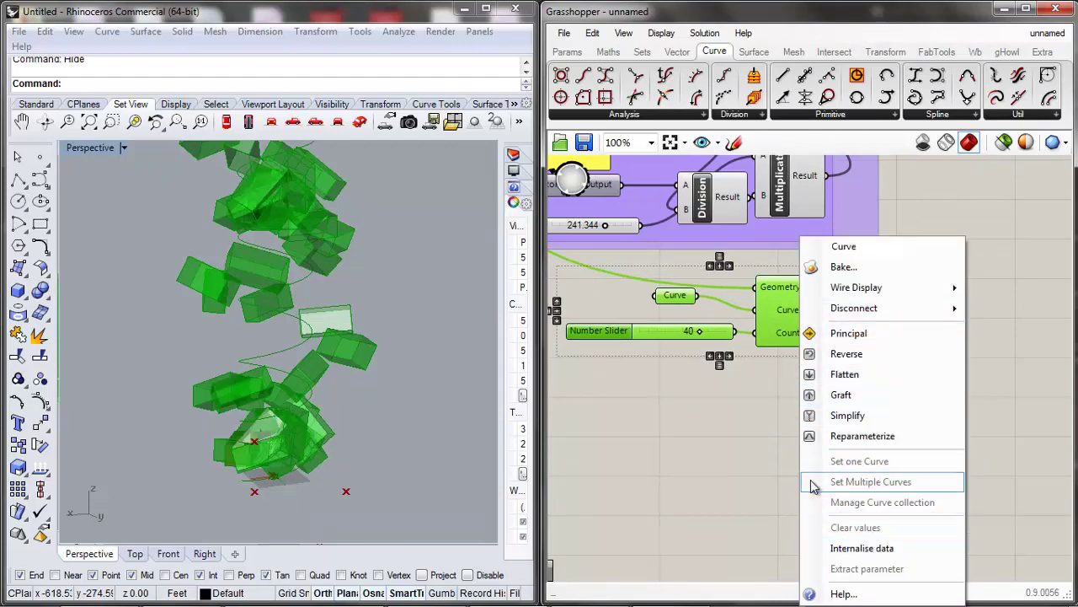
pyautogui.click(729, 401)
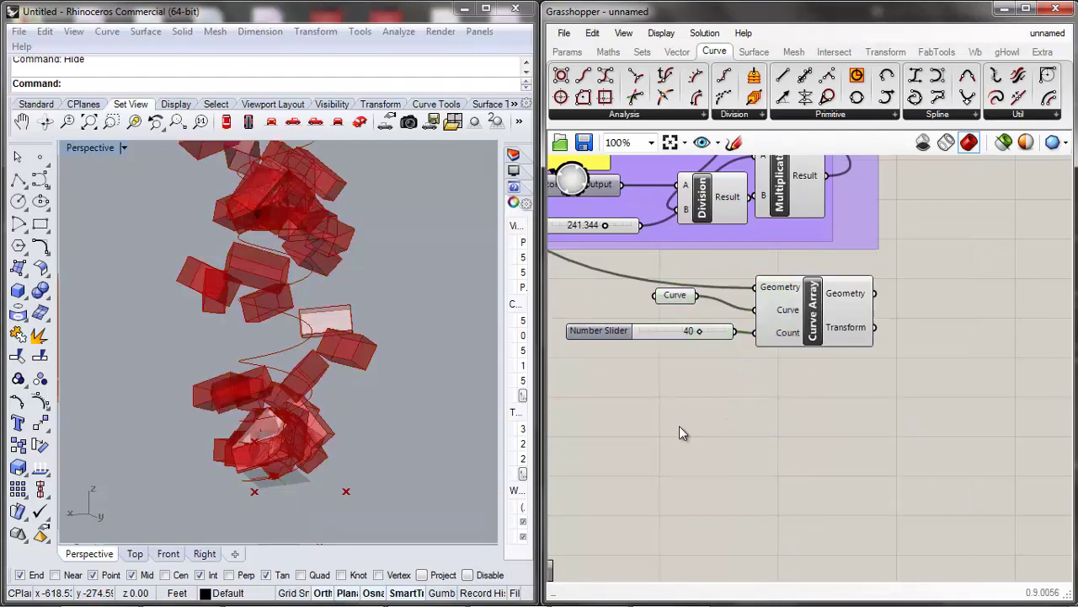
pyautogui.rightClick(783, 335)
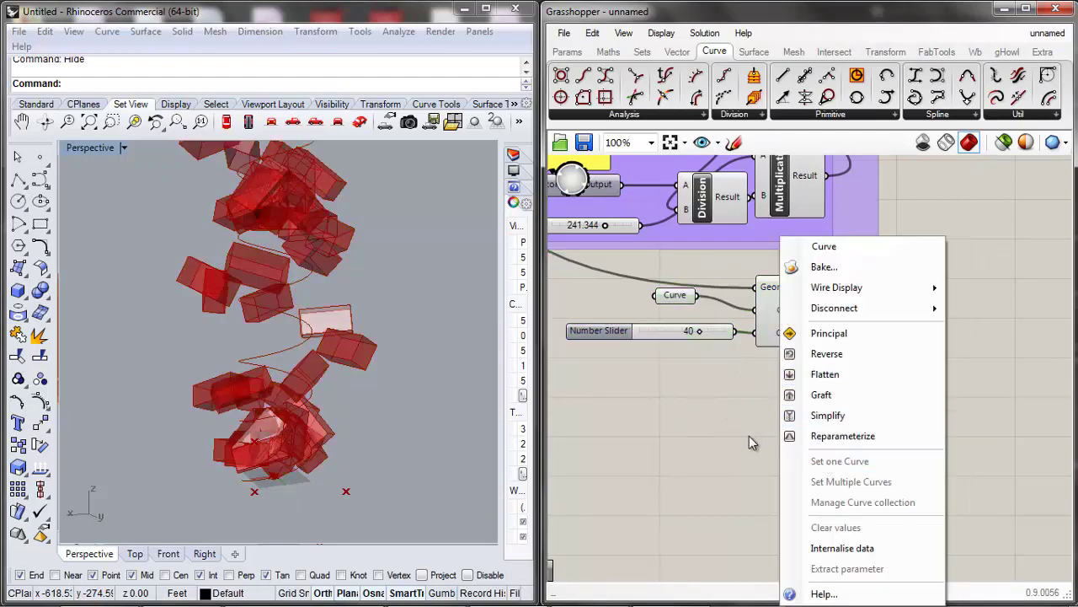
# Shift the Curve parameter away from the Curve Array and disconnect it from the Curve input.
pyautogui.moveTo(682, 303); pyautogui.dragTo(632, 306)
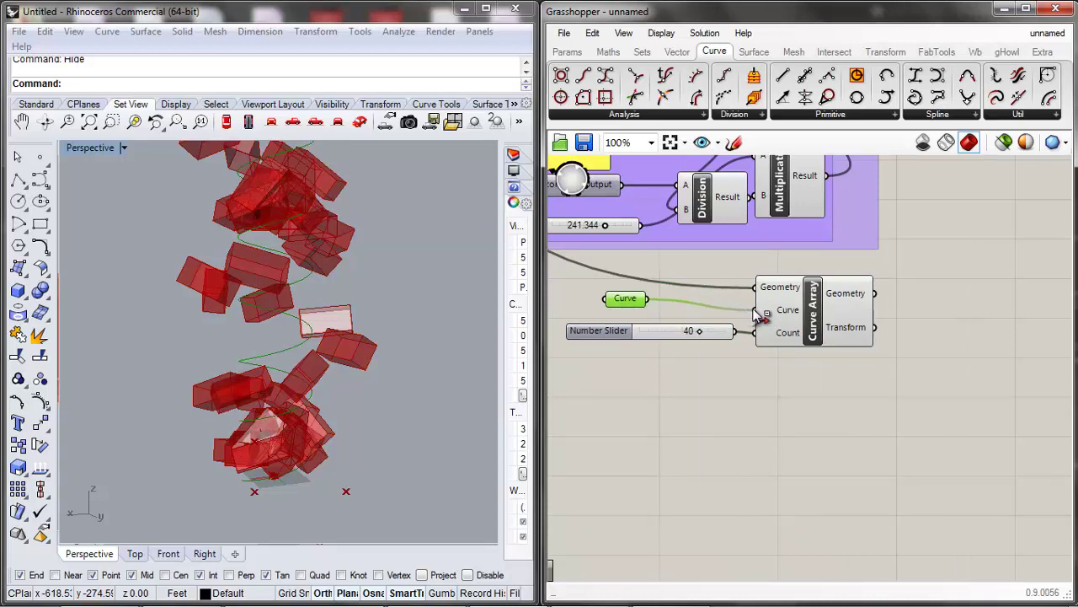
pyautogui.keyDown('ctrl'); pyautogui.moveTo(758, 316); pyautogui.dragTo(660, 311); pyautogui.keyUp('ctrl')
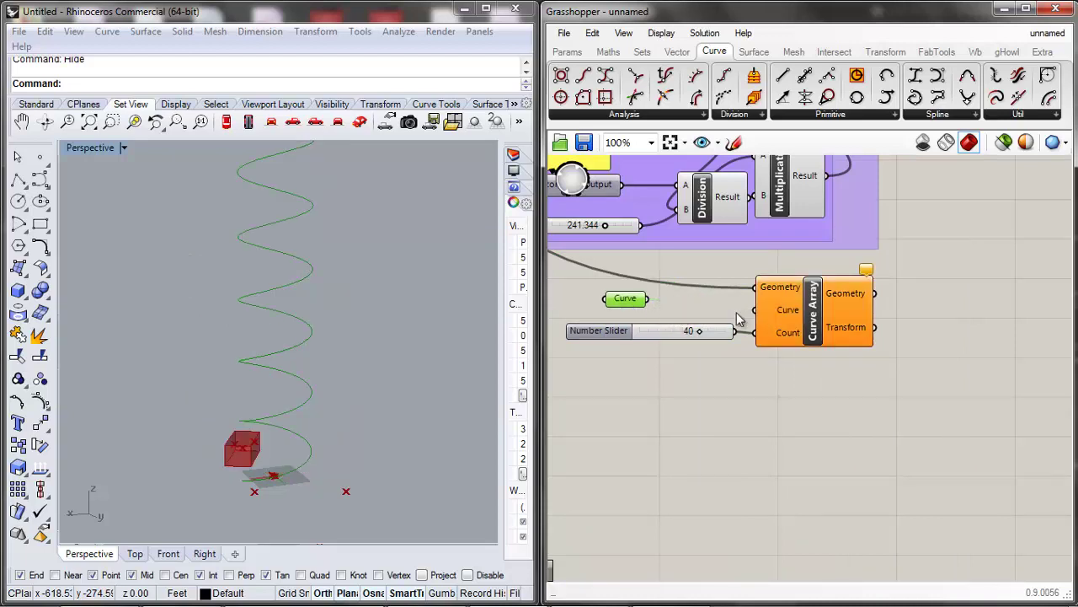
pyautogui.scroll(-3, 426, 410)
pyautogui.click(784, 311)
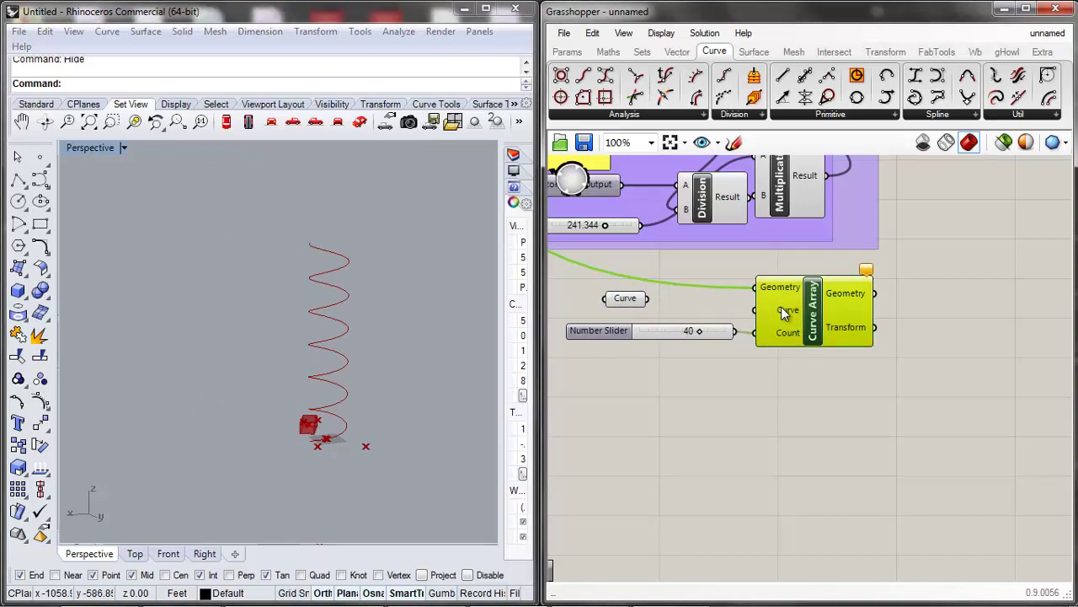
# Begin setting one curve on the Curve Array's Curve input, but reconnect the Curve parameter to that input instead.
pyautogui.rightClick(783, 310)
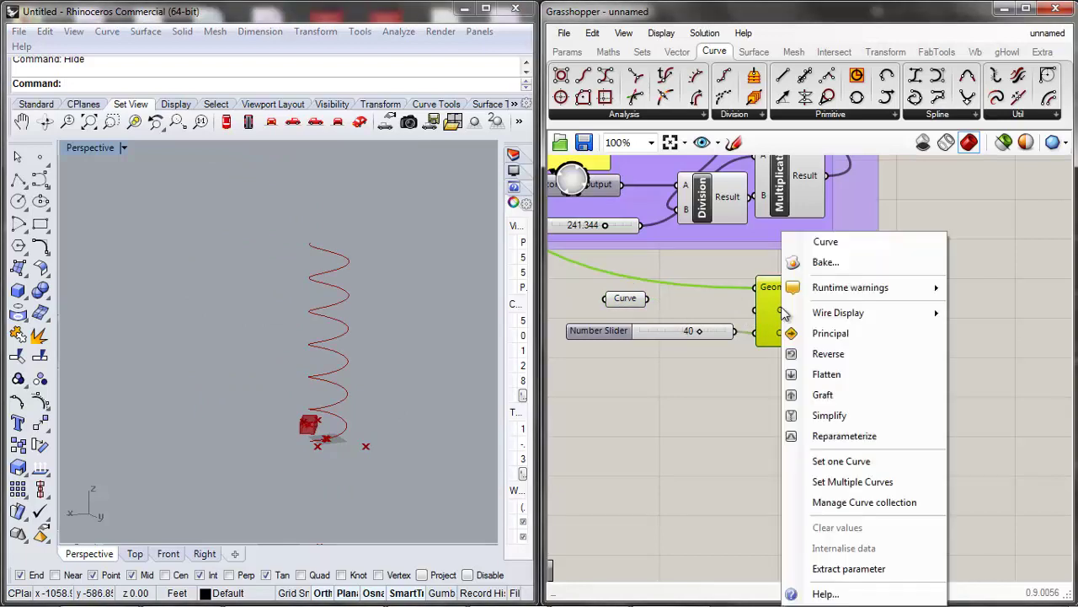
pyautogui.click(825, 462)
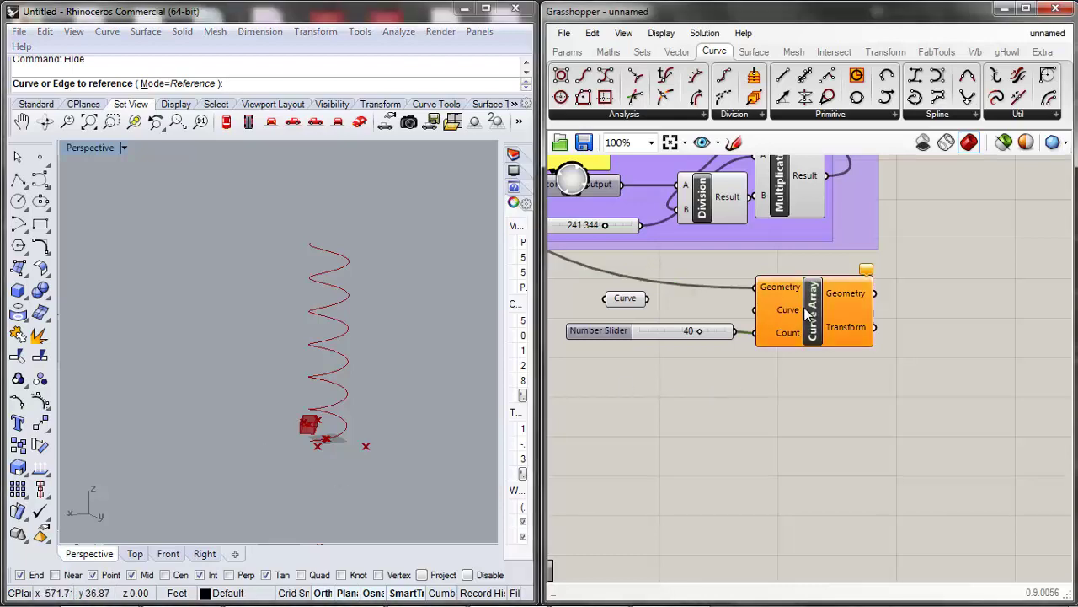
pyautogui.moveTo(647, 298); pyautogui.dragTo(755, 310)
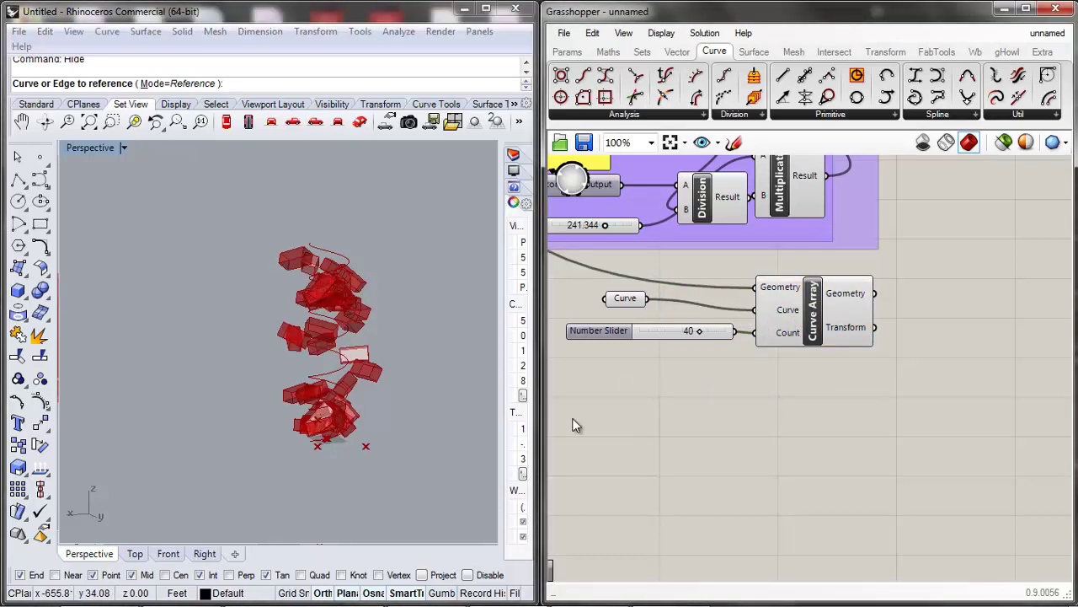
pyautogui.scroll(5, 274, 366)
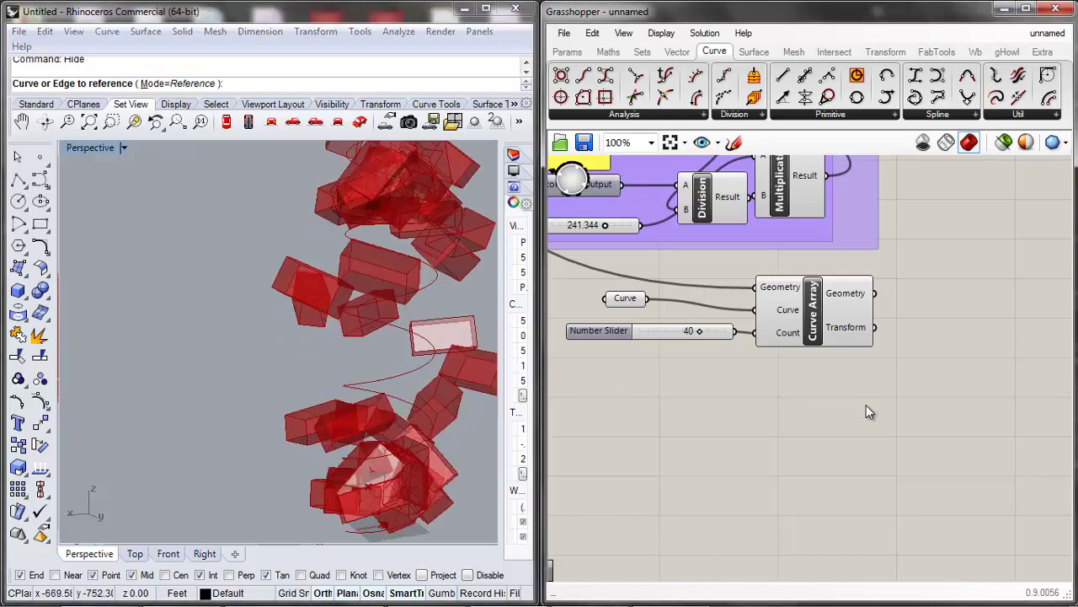
# Group the Curve parameter, its Number Slider and the Curve Array component.
pyautogui.moveTo(867, 410); pyautogui.dragTo(625, 266)
pyautogui.rightClick(705, 317)
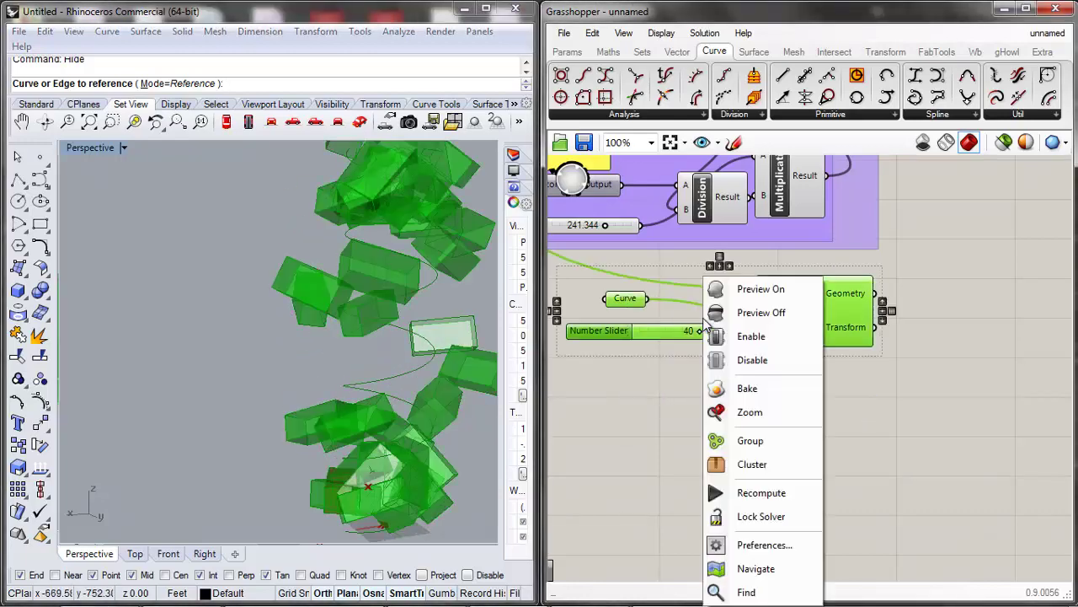
pyautogui.click(749, 445)
pyautogui.click(750, 440)
# Turn off the Curve Array component's preview and shift its group slightly down, away from the group above.
pyautogui.click(821, 334)
pyautogui.middleClick(821, 334)
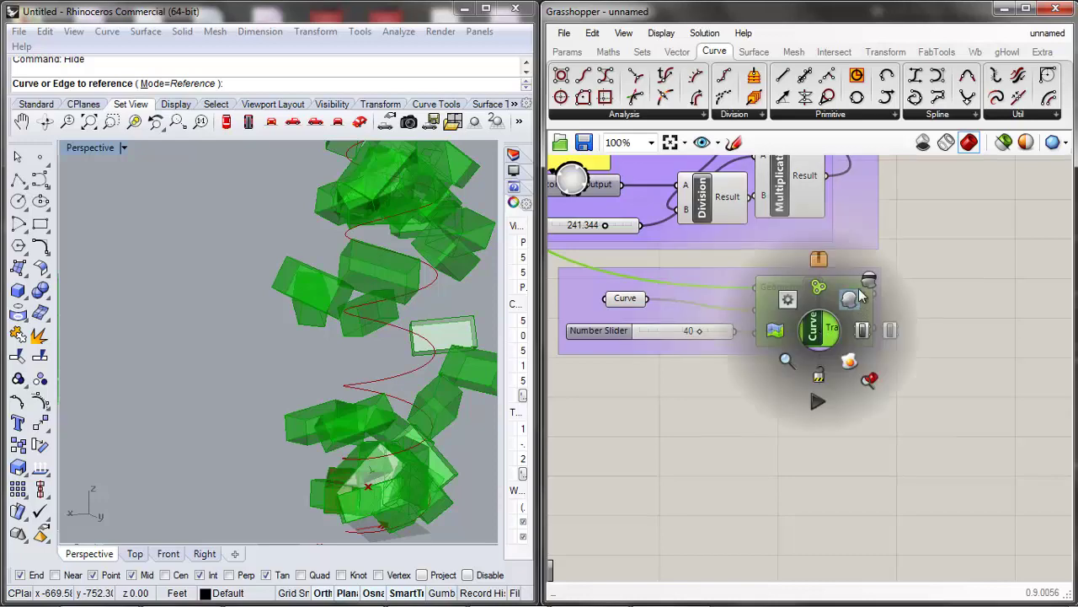
pyautogui.click(857, 295)
pyautogui.click(891, 305)
pyautogui.scroll(-4, 702, 482)
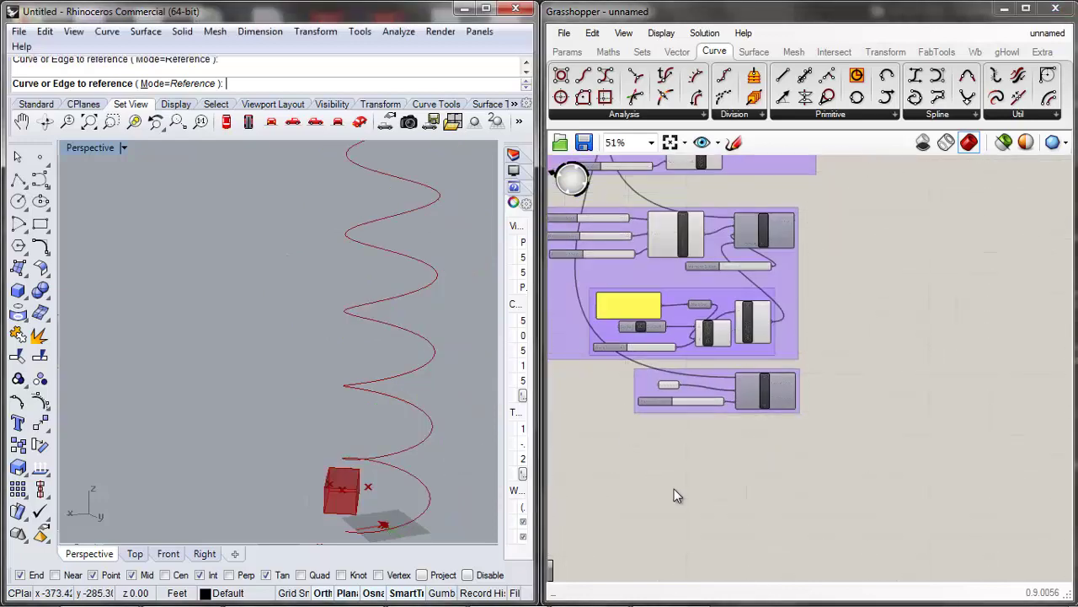
pyautogui.moveTo(726, 408); pyautogui.dragTo(720, 422)
pyautogui.click(711, 476)
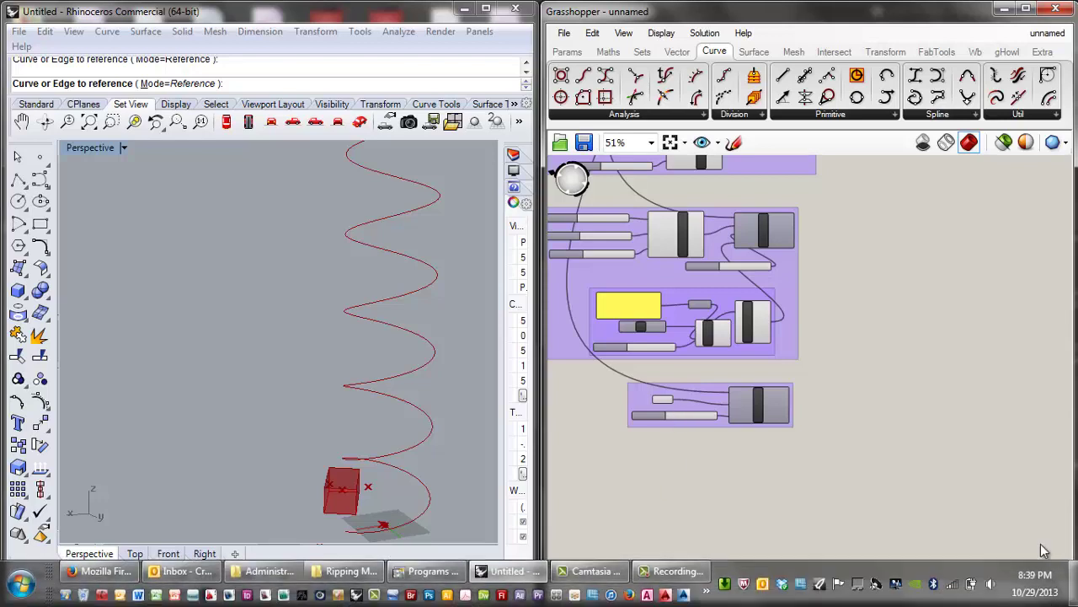
# Copy the grouped Curve parameter to empty canvas below the group and turn off the original's preview.
pyautogui.click(663, 399)
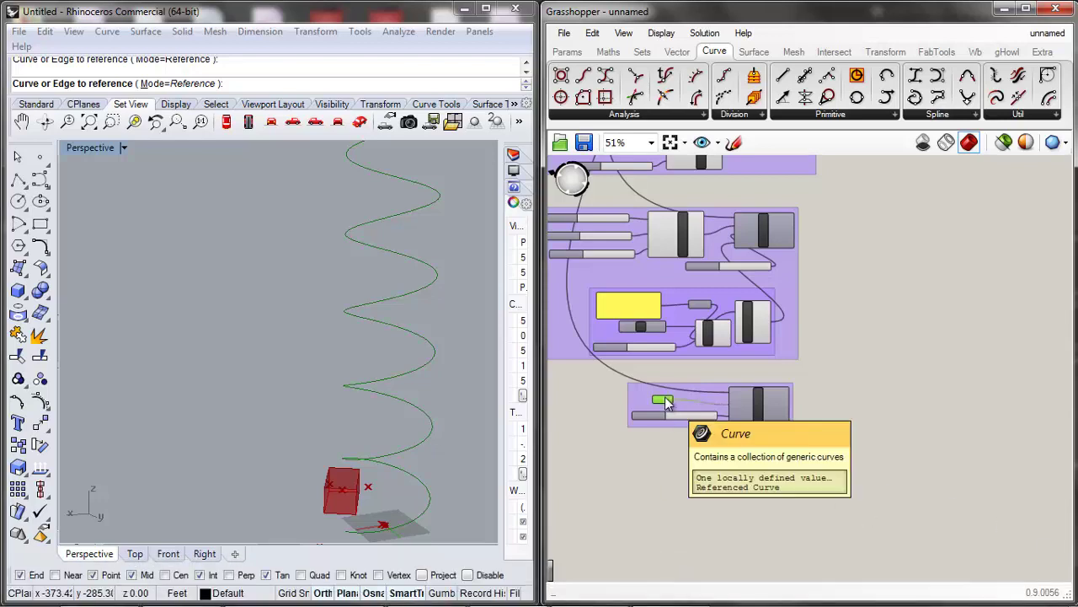
pyautogui.keyDown('alt'); pyautogui.moveTo(665, 397); pyautogui.dragTo(647, 479); pyautogui.keyUp('alt')
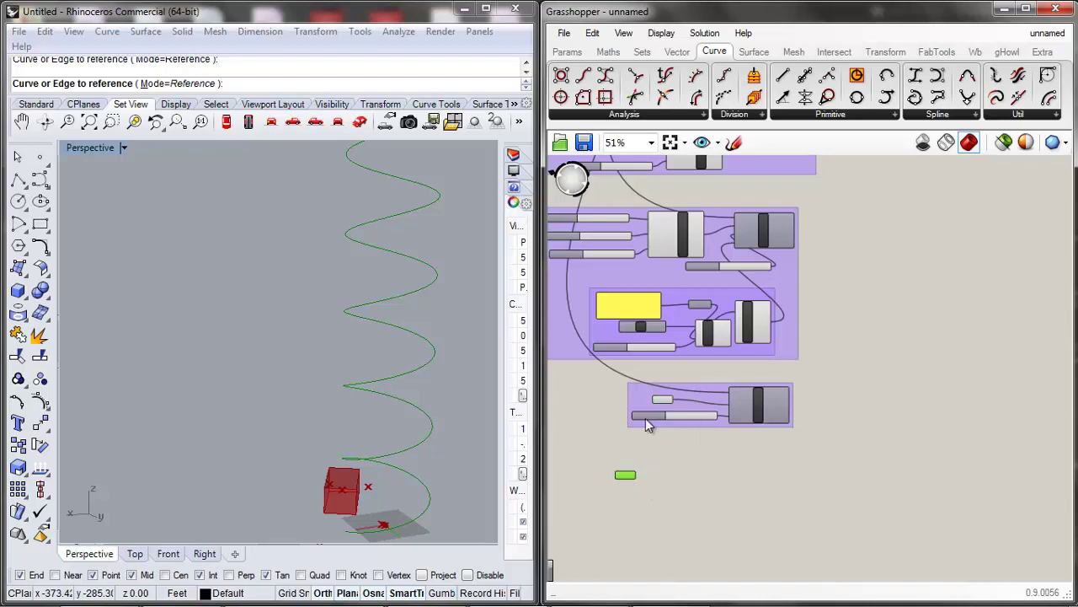
pyautogui.scroll(2, 667, 438)
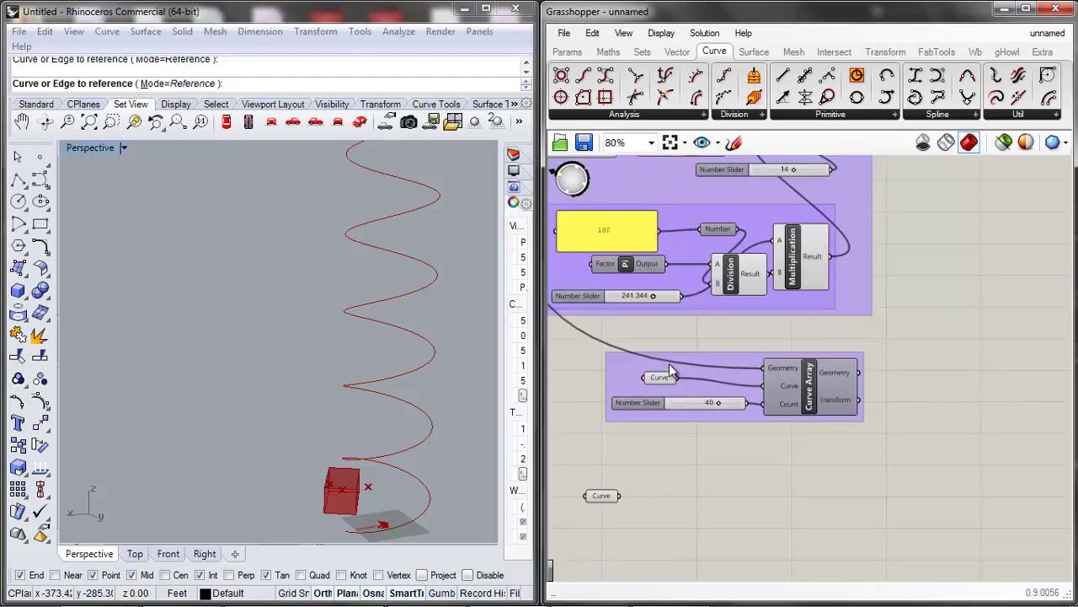
pyautogui.middleClick(665, 379)
pyautogui.click(716, 331)
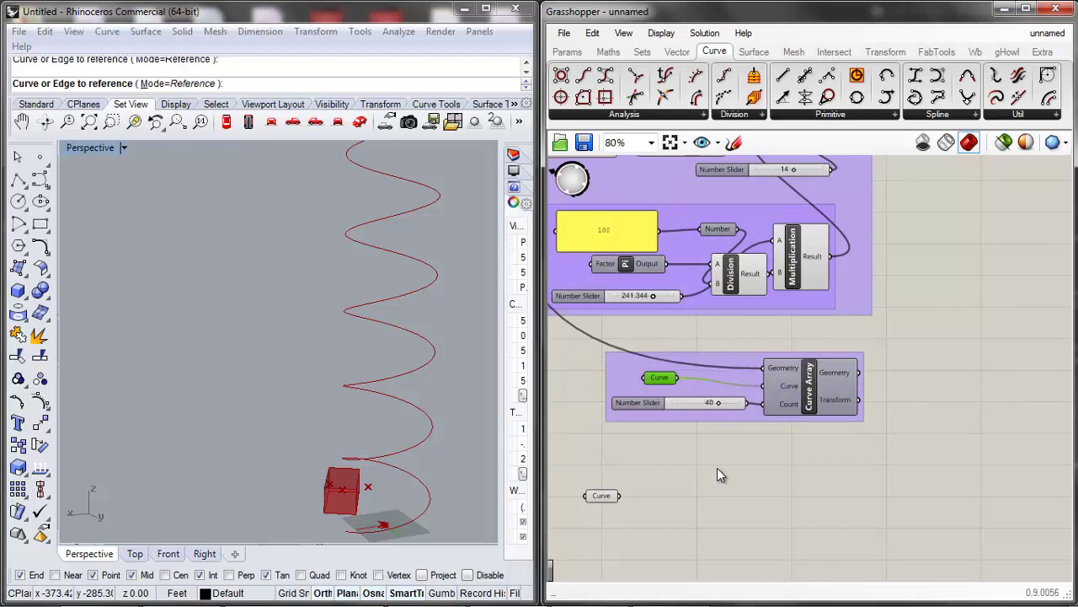
# Add a Divide Curve component and connect the copied Curve parameter to its Curve input.
pyautogui.doubleClick(696, 514)
pyautogui.write('dsfv')
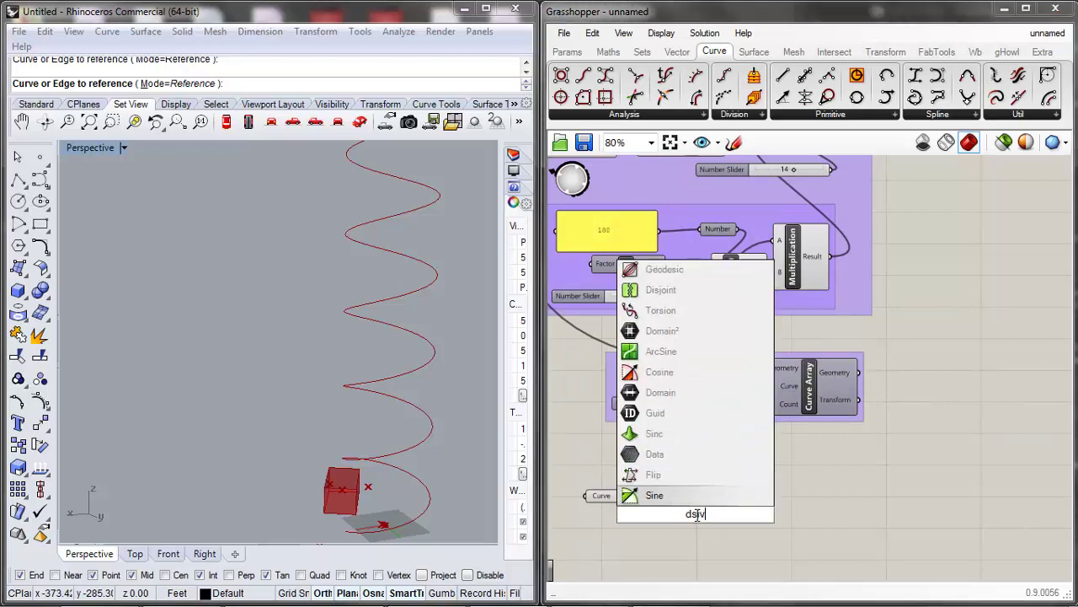
pyautogui.press('BackSpace')
pyautogui.press('BackSpace')
pyautogui.press('BackSpace')
pyautogui.press('BackSpace')
pyautogui.write('divide')
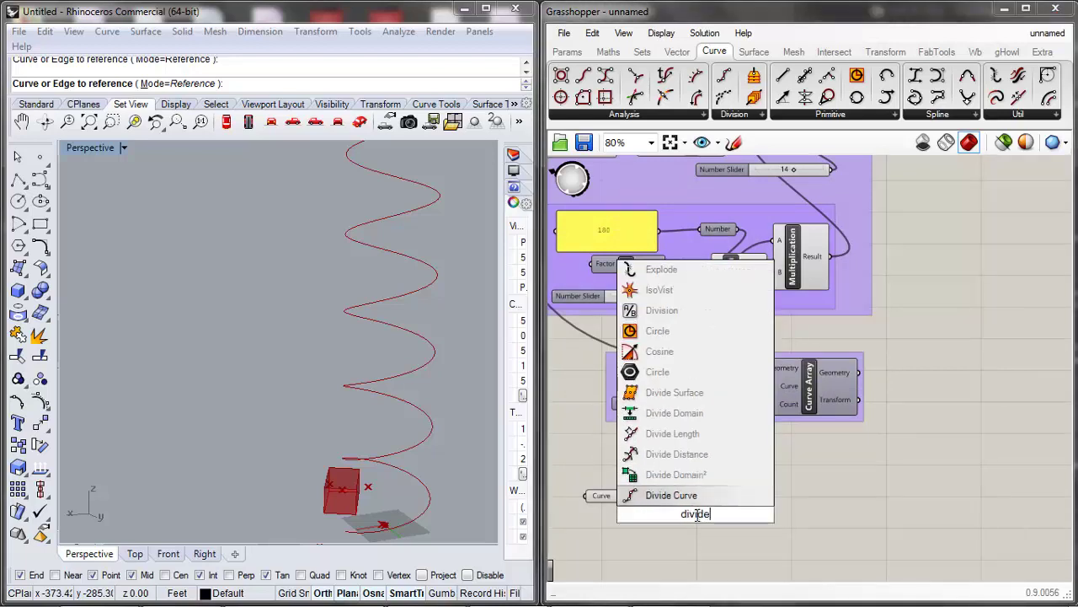
pyautogui.click(674, 495)
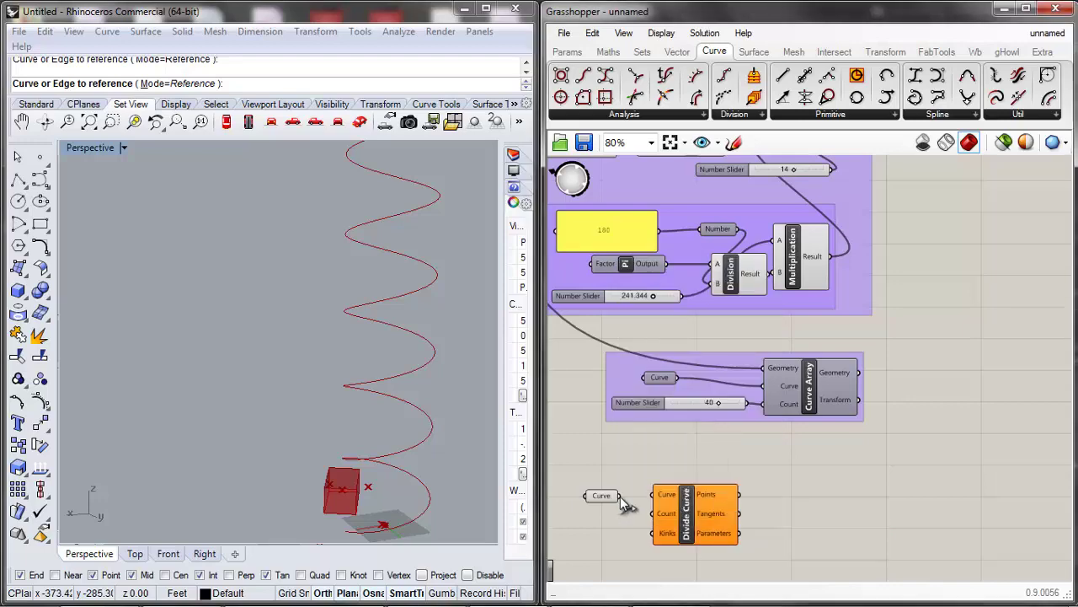
pyautogui.moveTo(650, 499); pyautogui.dragTo(652, 497)
# Examine the division points along the helix at different distances in Rhino's Perspective view.
pyautogui.scroll(1, 412, 320)
pyautogui.scroll(-1, 413, 323)
pyautogui.scroll(1, 434, 347)
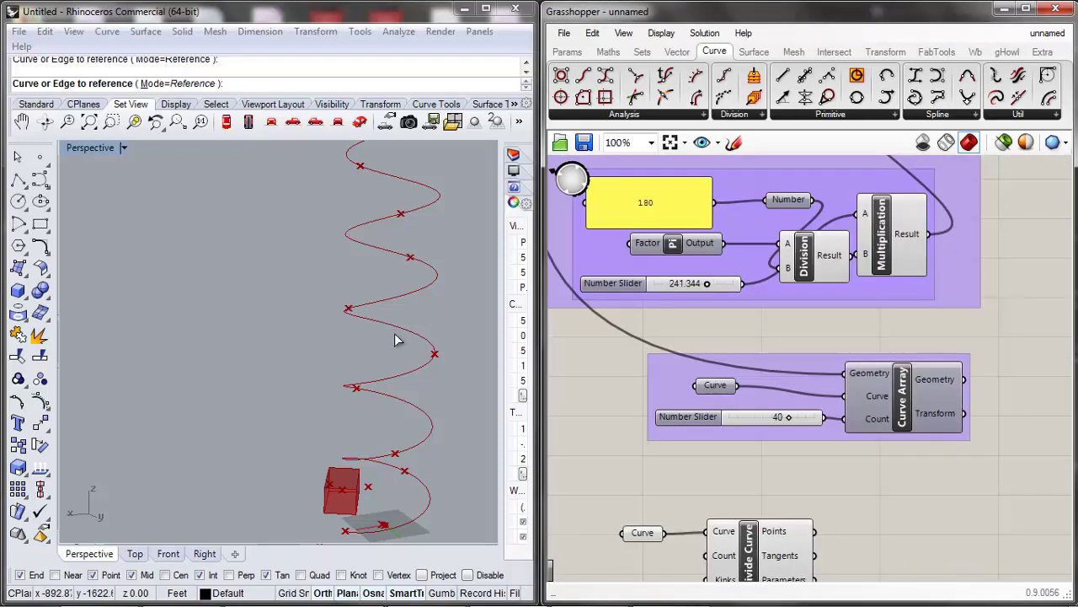
pyautogui.click(397, 344)
pyautogui.scroll(-7, 398, 362)
pyautogui.scroll(5, 402, 393)
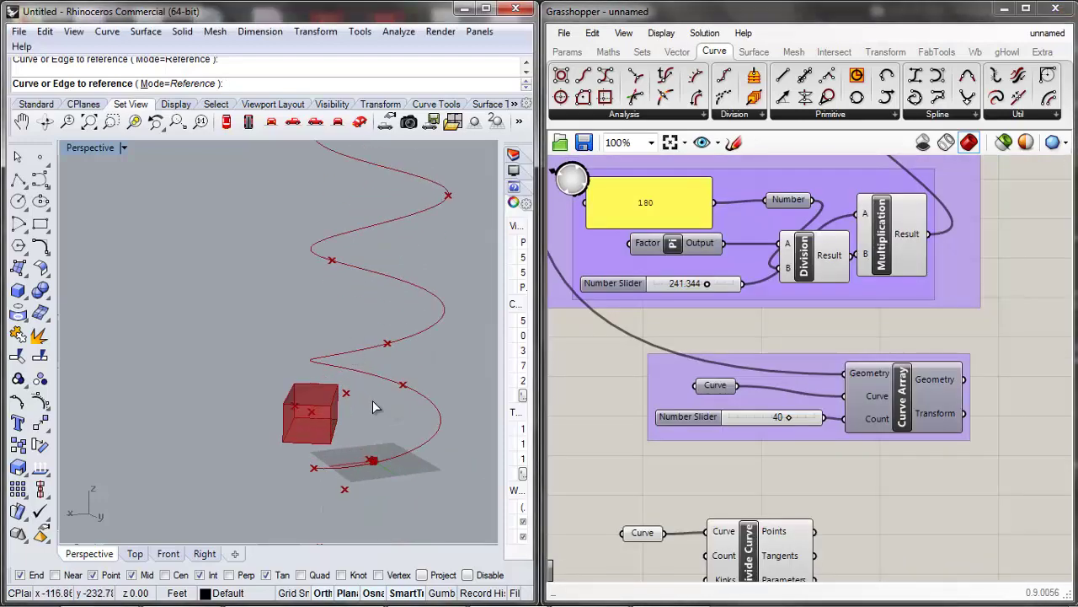
pyautogui.scroll(3, 383, 396)
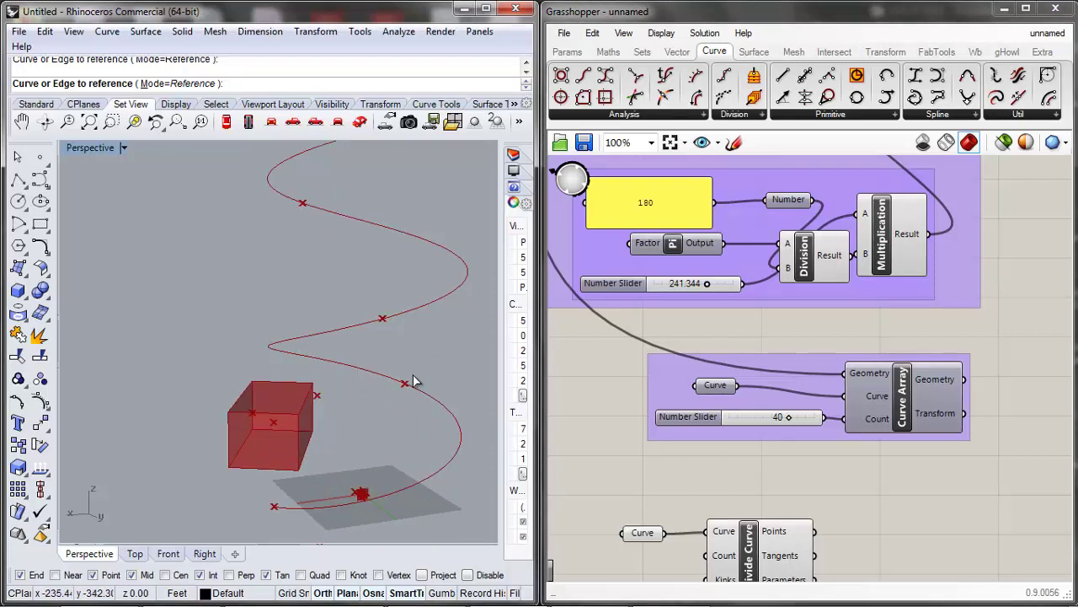
pyautogui.scroll(-4, 412, 381)
# Move the Divide Curve component farther from its Curve parameter to make room for more inputs.
pyautogui.click(684, 463)
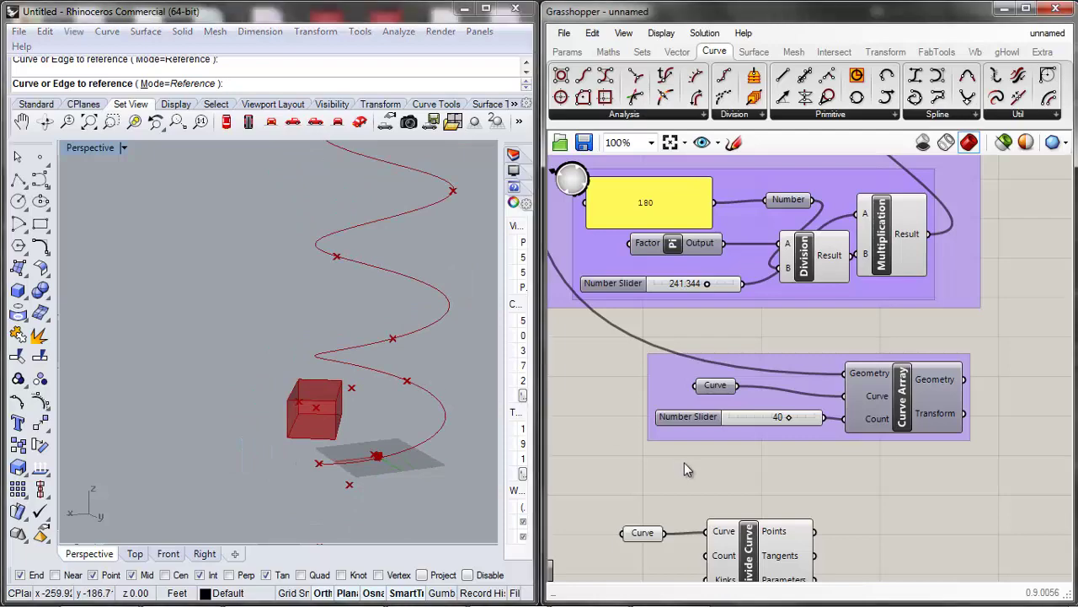
pyautogui.scroll(-3, 684, 463)
pyautogui.scroll(3, 717, 533)
pyautogui.scroll(1, 719, 531)
pyautogui.moveTo(722, 512); pyautogui.dragTo(822, 497)
pyautogui.click(637, 477)
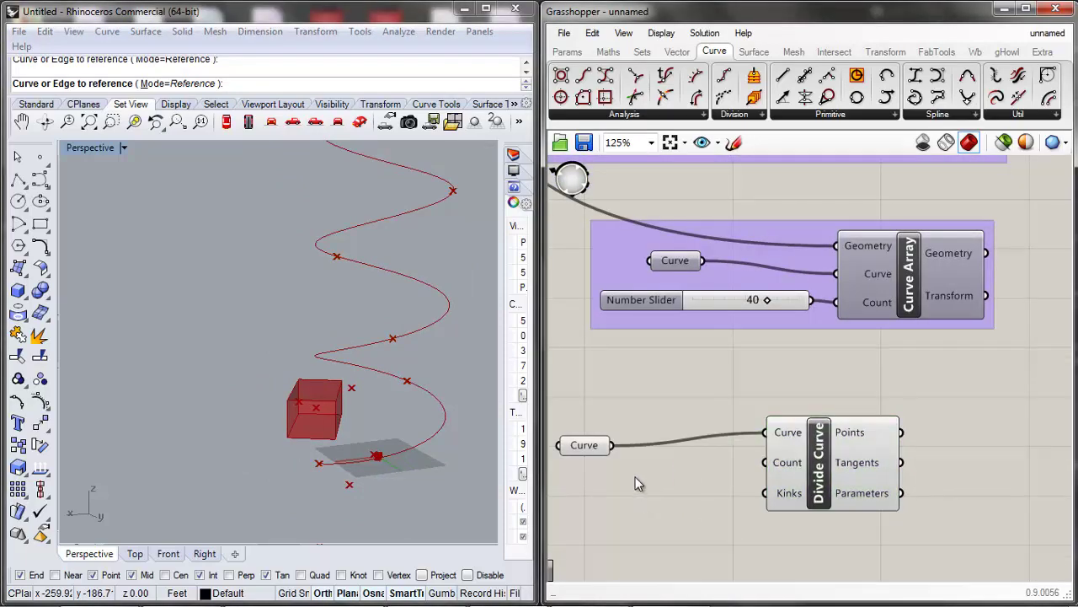
# Copy the Curve Array's Number Slider beneath the copied Curve parameter and connect it to Divide Curve's Count input.
pyautogui.scroll(-3, 656, 470)
pyautogui.scroll(2, 685, 472)
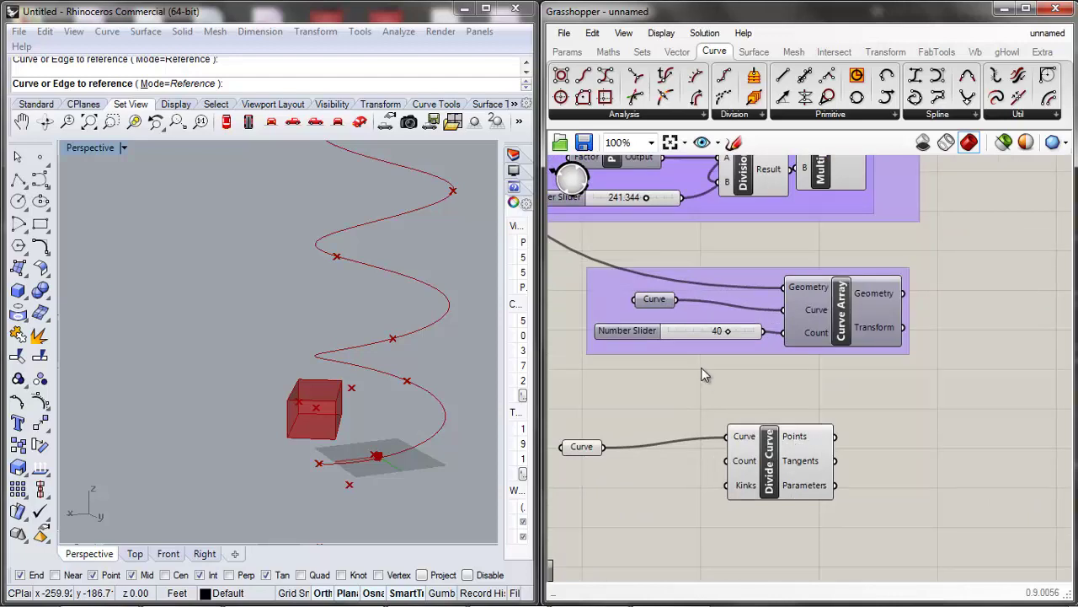
pyautogui.click(687, 336)
pyautogui.hotkey('ctrl', 'c')
pyautogui.hotkey('ctrl', 'v')
pyautogui.moveTo(687, 336); pyautogui.dragTo(622, 490)
pyautogui.moveTo(716, 489); pyautogui.dragTo(730, 461)
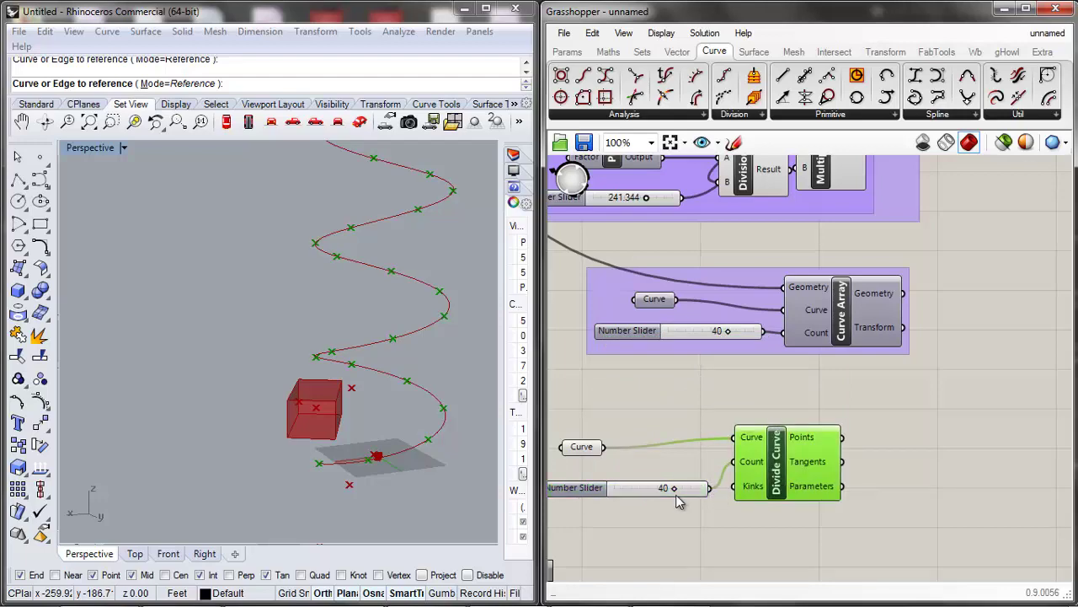
# Set the Divide Curve count slider to 100 and tidy the slider and Curve parameter beside the component.
pyautogui.moveTo(674, 488); pyautogui.dragTo(708, 491)
pyautogui.scroll(-3, 656, 436)
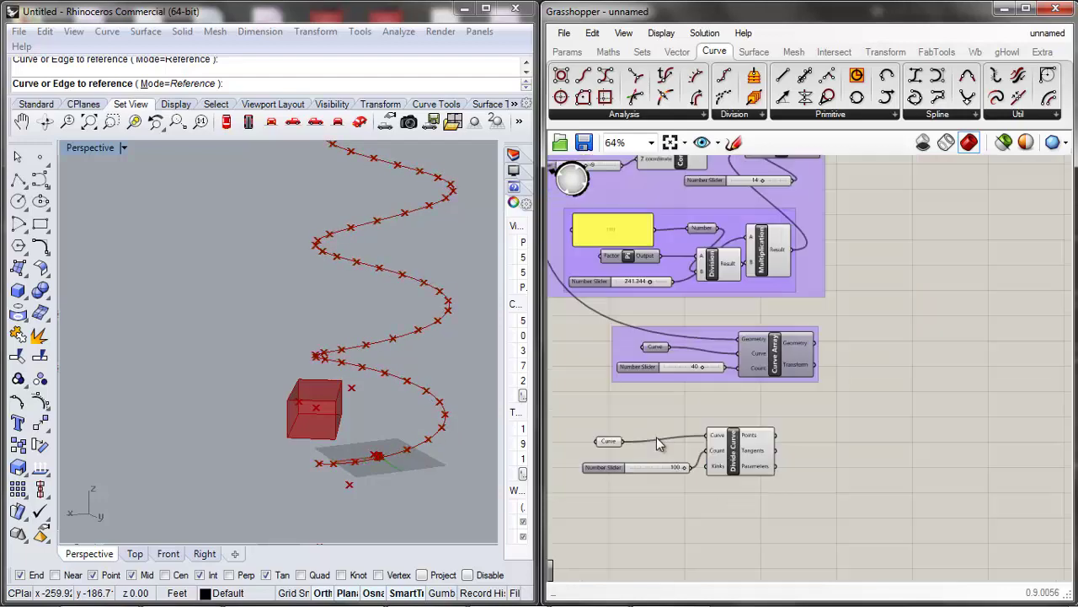
pyautogui.scroll(-2, 657, 436)
pyautogui.scroll(4, 656, 456)
pyautogui.moveTo(656, 456); pyautogui.dragTo(639, 439)
pyautogui.moveTo(592, 413); pyautogui.dragTo(578, 413)
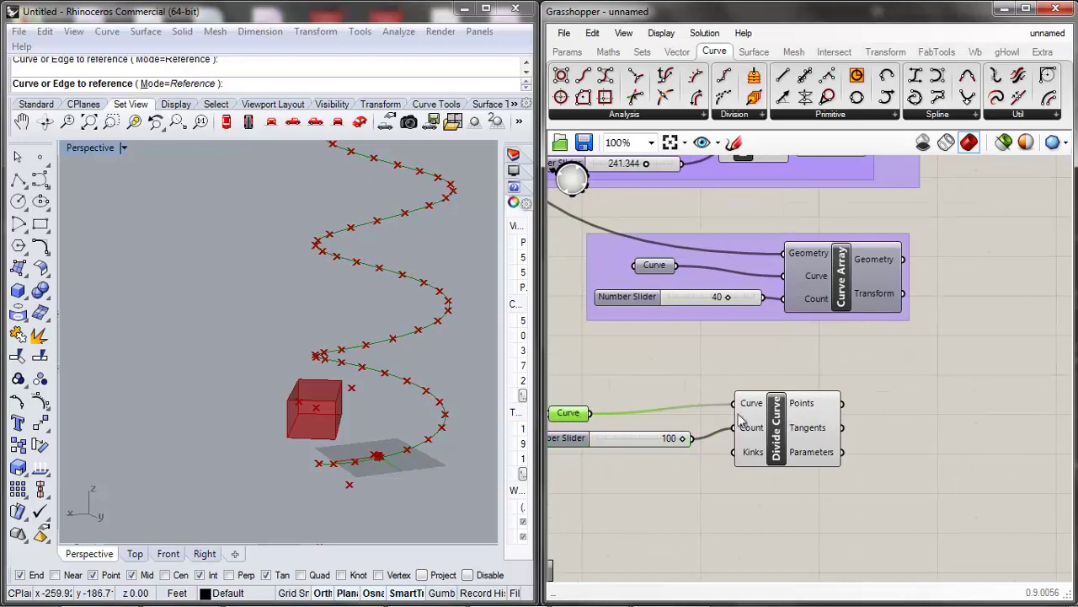
pyautogui.moveTo(806, 434); pyautogui.dragTo(804, 439)
pyautogui.click(667, 429)
pyautogui.scroll(-6, 693, 449)
pyautogui.scroll(4, 729, 450)
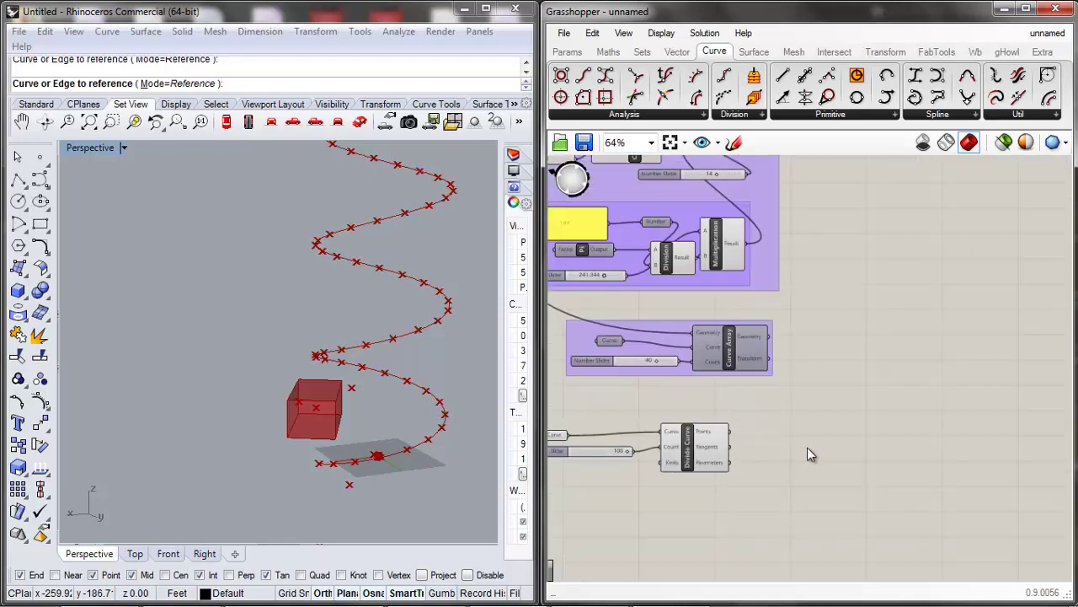
pyautogui.doubleClick(820, 446)
pyautogui.write('orien')
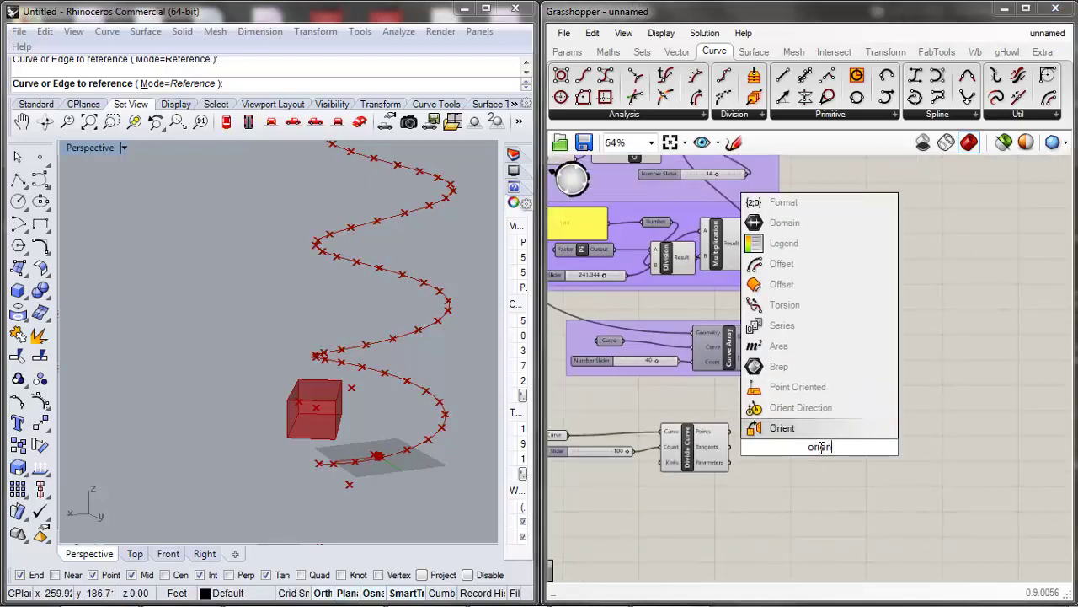
pyautogui.write('t')
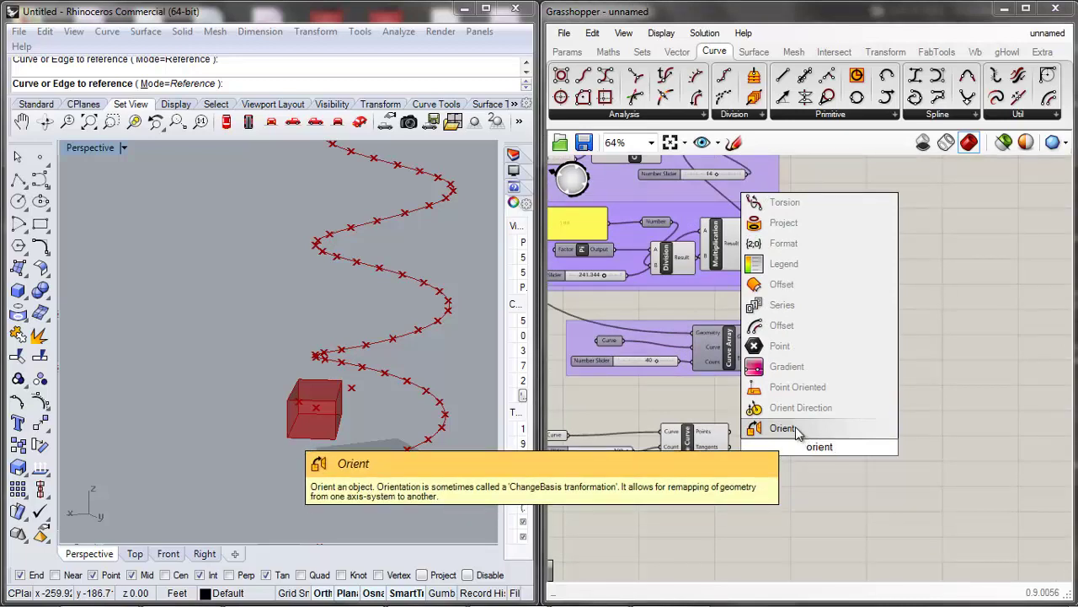
pyautogui.click(796, 386)
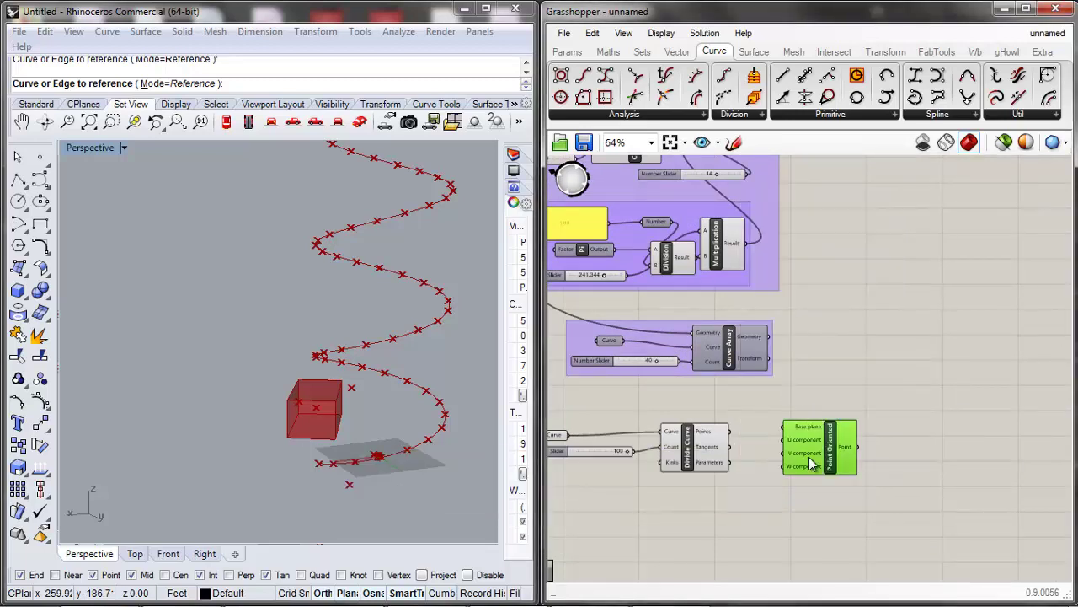
pyautogui.press('Delete')
# Add an Orient component and place it closer to Divide Curve, slightly below it.
pyautogui.doubleClick(811, 462)
pyautogui.write('o')
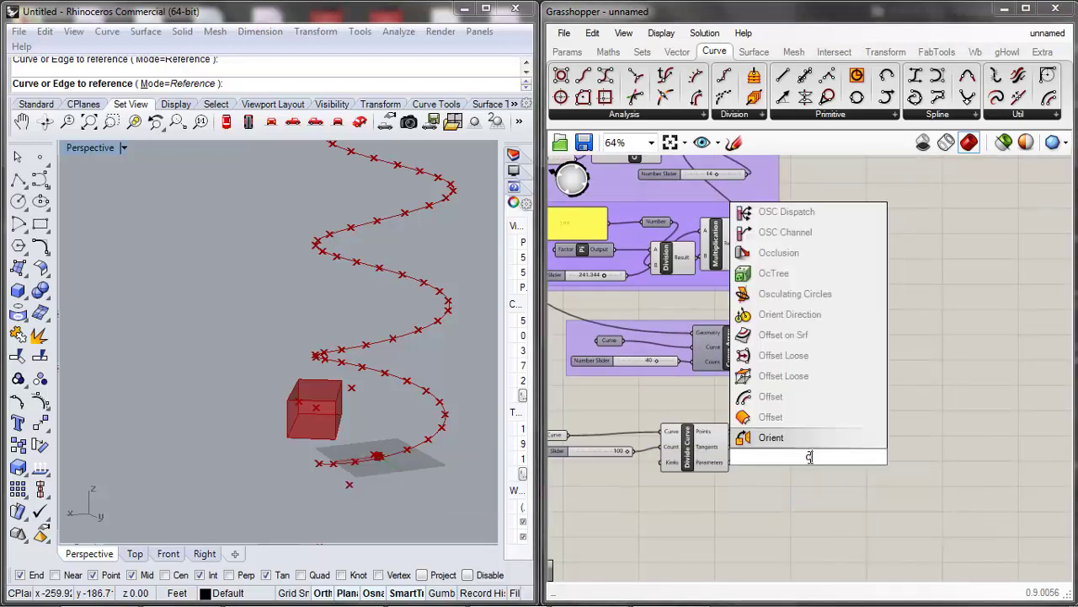
pyautogui.write('rient')
pyautogui.press('Return')
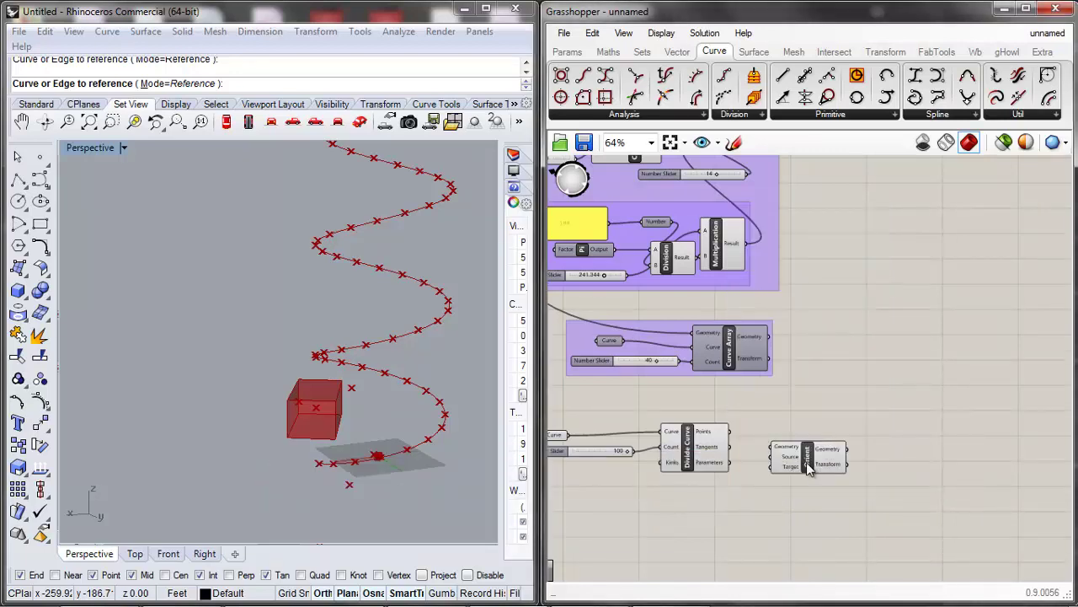
pyautogui.scroll(3, 807, 468)
pyautogui.click(834, 436)
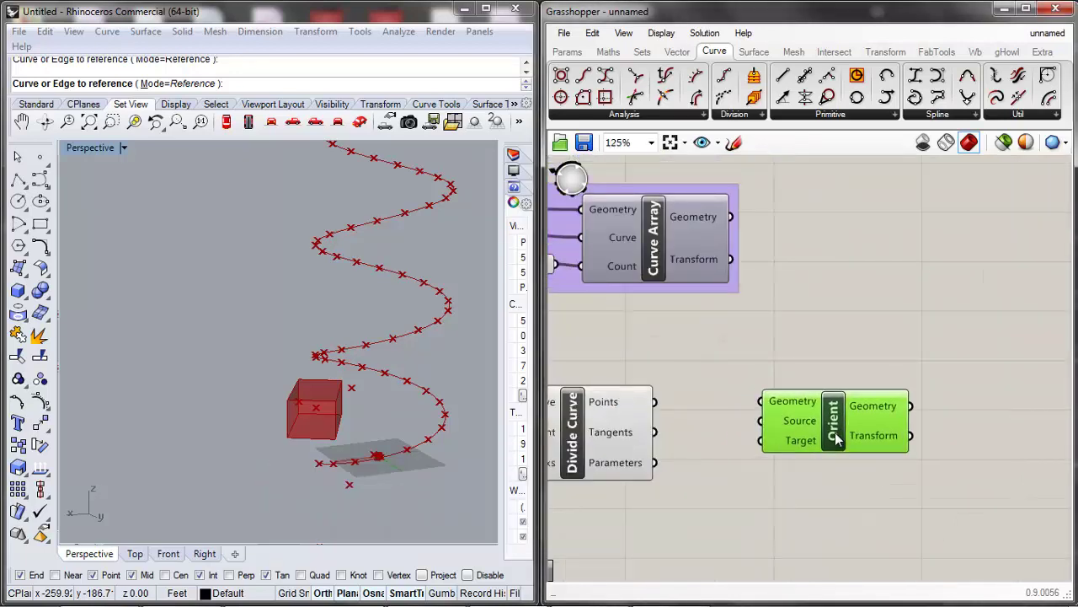
pyautogui.click(811, 461)
pyautogui.scroll(-2, 725, 444)
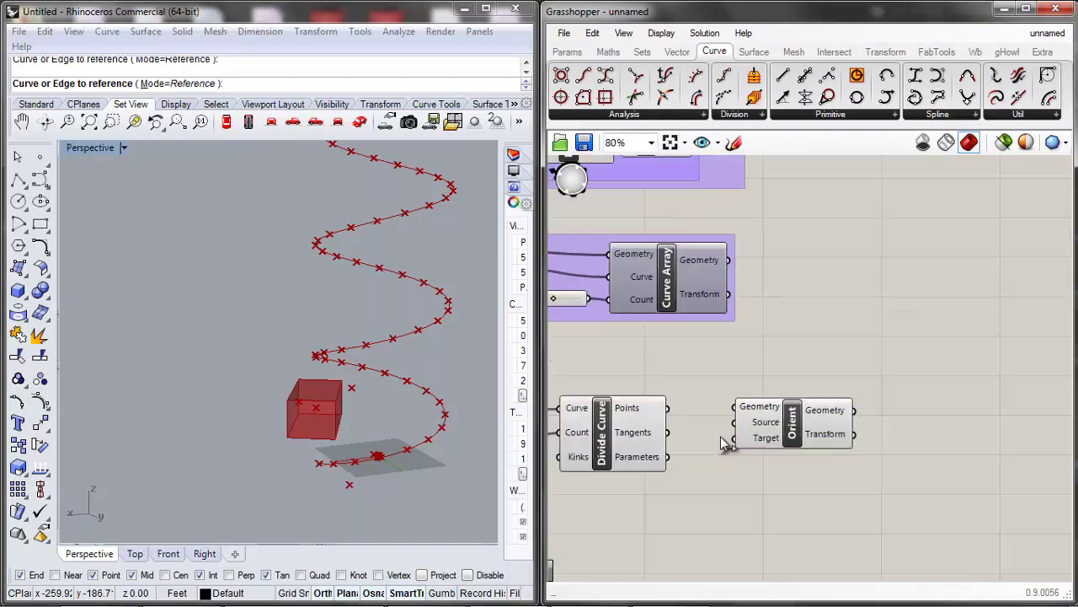
pyautogui.scroll(-1, 724, 444)
pyautogui.moveTo(762, 421); pyautogui.dragTo(658, 494)
# Examine the Rotate component and its plane and angle groups in the box's transformation chain.
pyautogui.scroll(-10, 864, 482)
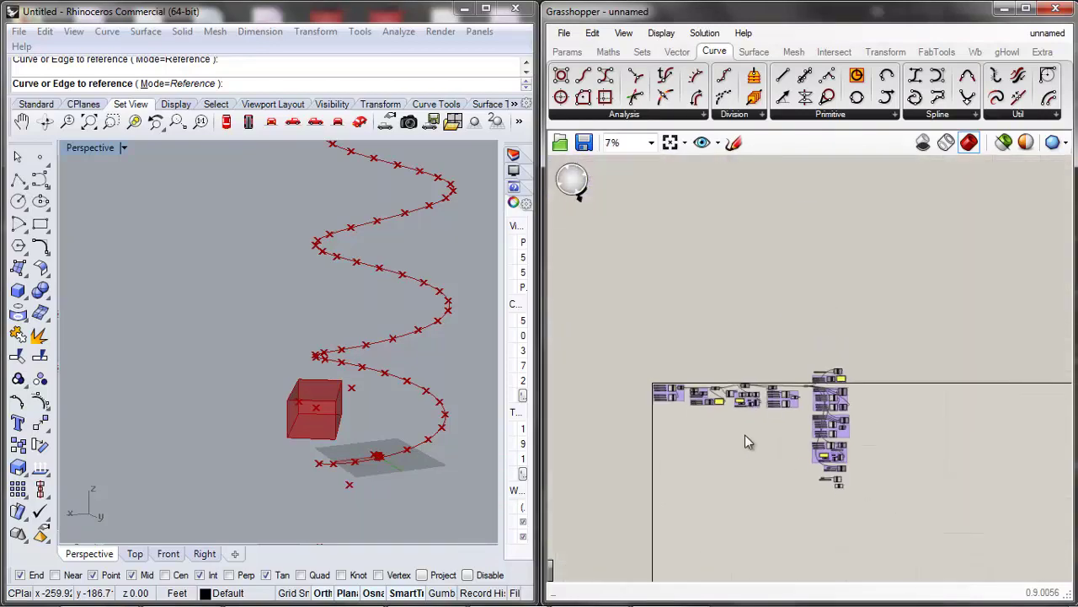
pyautogui.scroll(6, 742, 413)
pyautogui.moveTo(590, 358); pyautogui.dragTo(729, 405, button='right')
pyautogui.scroll(1, 722, 402)
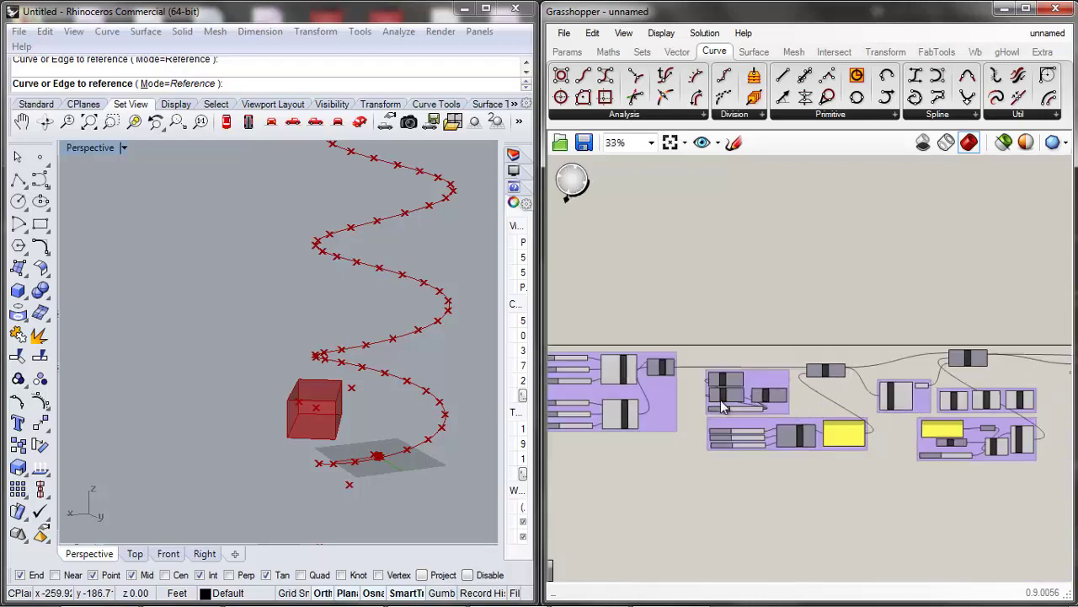
pyautogui.scroll(4, 714, 379)
pyautogui.scroll(-4, 830, 367)
pyautogui.scroll(3, 942, 381)
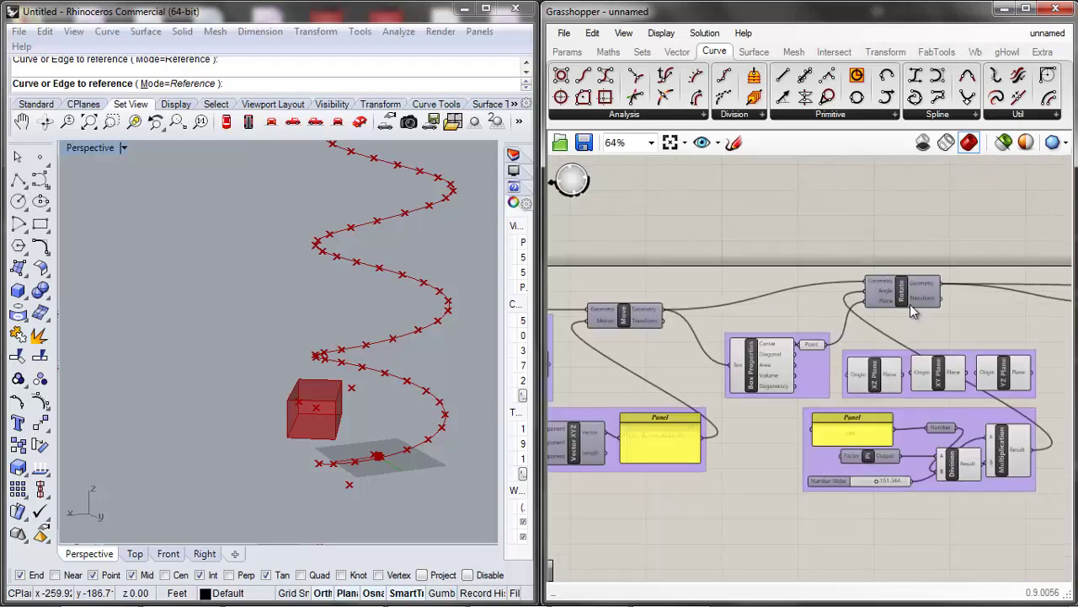
pyautogui.moveTo(914, 311); pyautogui.dragTo(899, 327)
pyautogui.scroll(3, 907, 302)
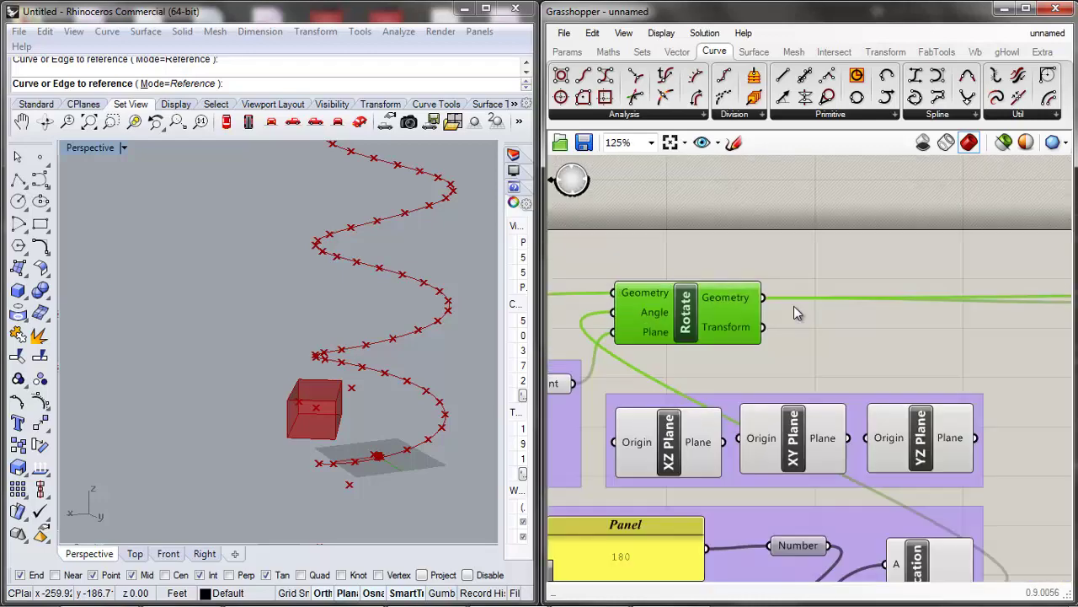
pyautogui.scroll(-4, 794, 306)
pyautogui.scroll(2, 828, 297)
pyautogui.scroll(-6, 807, 308)
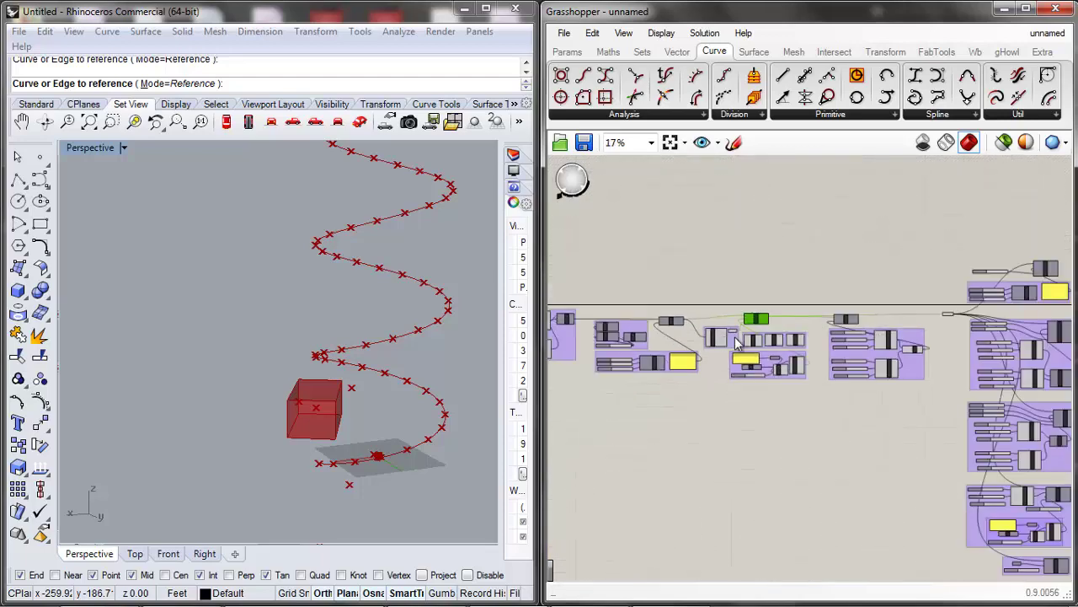
# Connect the shared geometry parameter that feeds the array groups to Orient's Geometry input.
pyautogui.scroll(5, 790, 331)
pyautogui.scroll(-8, 777, 260)
pyautogui.moveTo(787, 326); pyautogui.dragTo(838, 461)
pyautogui.scroll(3, 786, 497)
pyautogui.scroll(8, 787, 504)
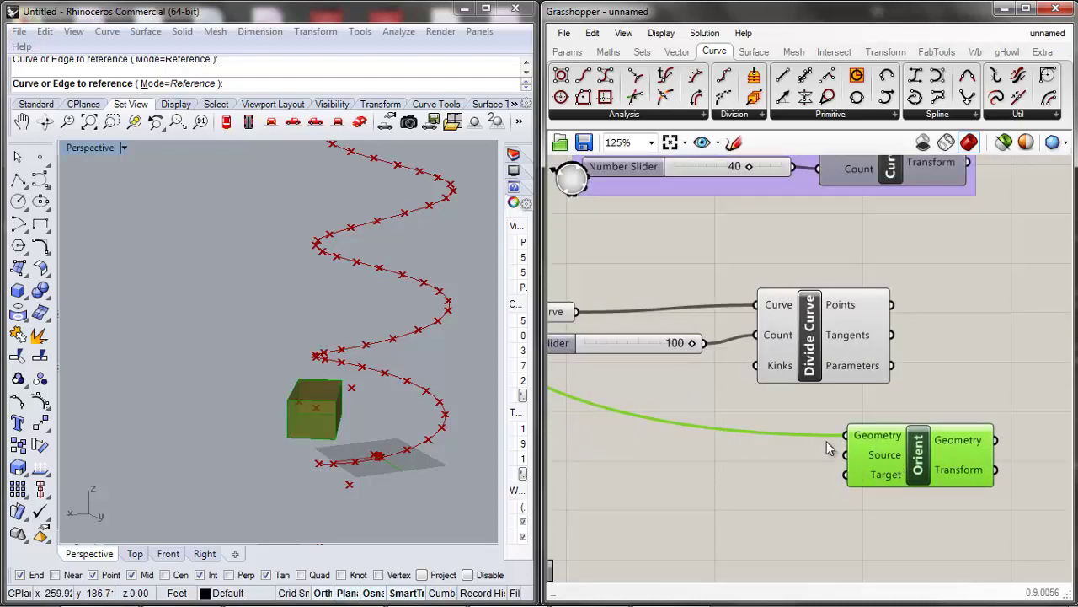
# Add a Panel beside Divide Curve, connect the Points output to it, and stretch it taller to show more coordinates.
pyautogui.moveTo(855, 328); pyautogui.dragTo(811, 276)
pyautogui.doubleClick(939, 285)
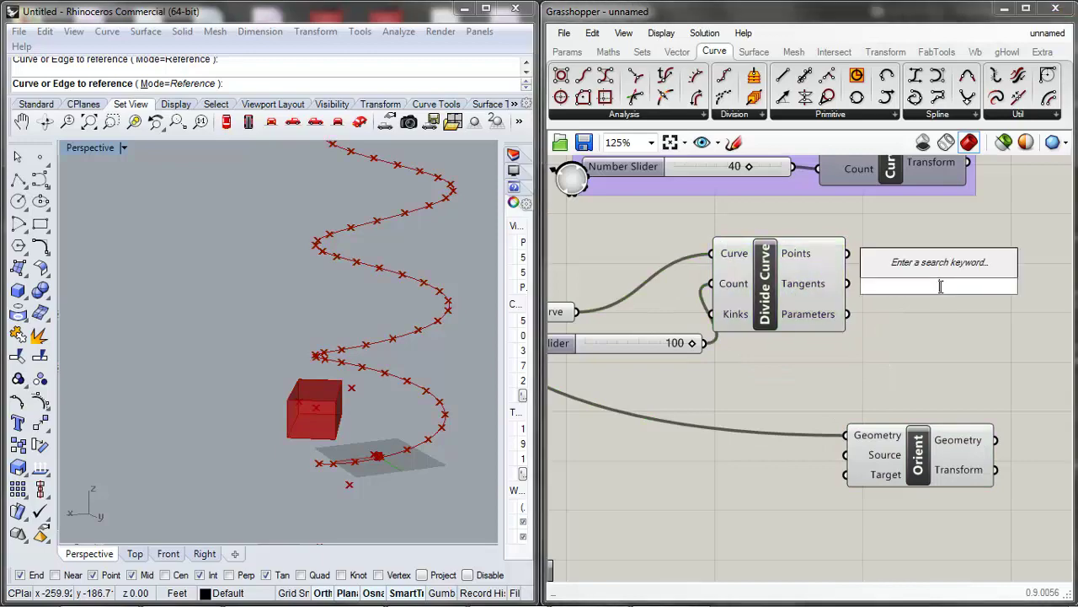
pyautogui.write('panel')
pyautogui.click(912, 268)
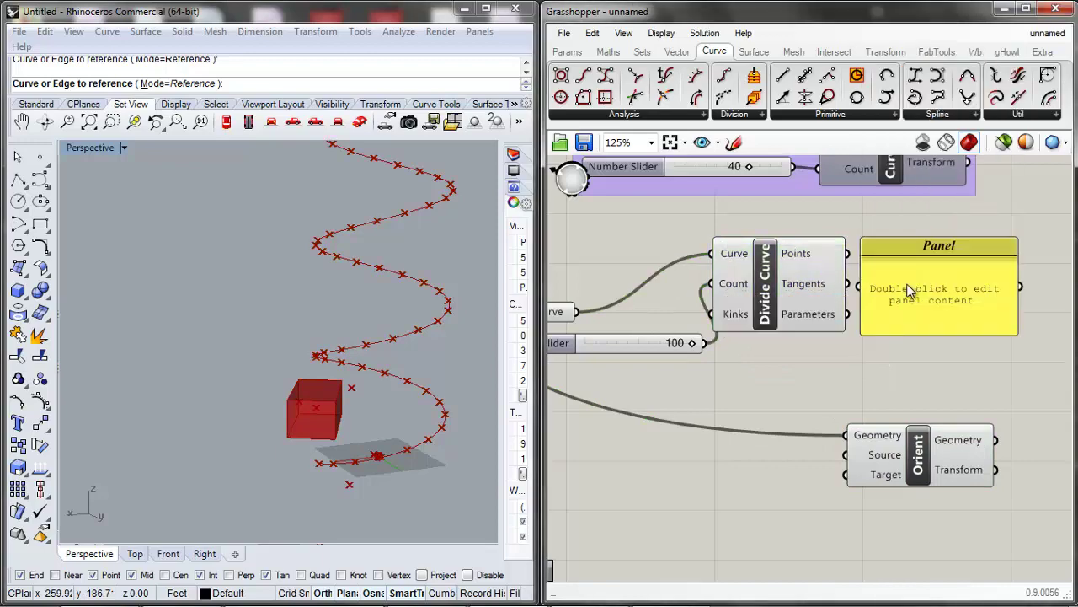
pyautogui.moveTo(972, 280); pyautogui.dragTo(932, 286, button='right')
pyautogui.moveTo(840, 289); pyautogui.dragTo(942, 291)
pyautogui.moveTo(942, 329); pyautogui.dragTo(942, 560)
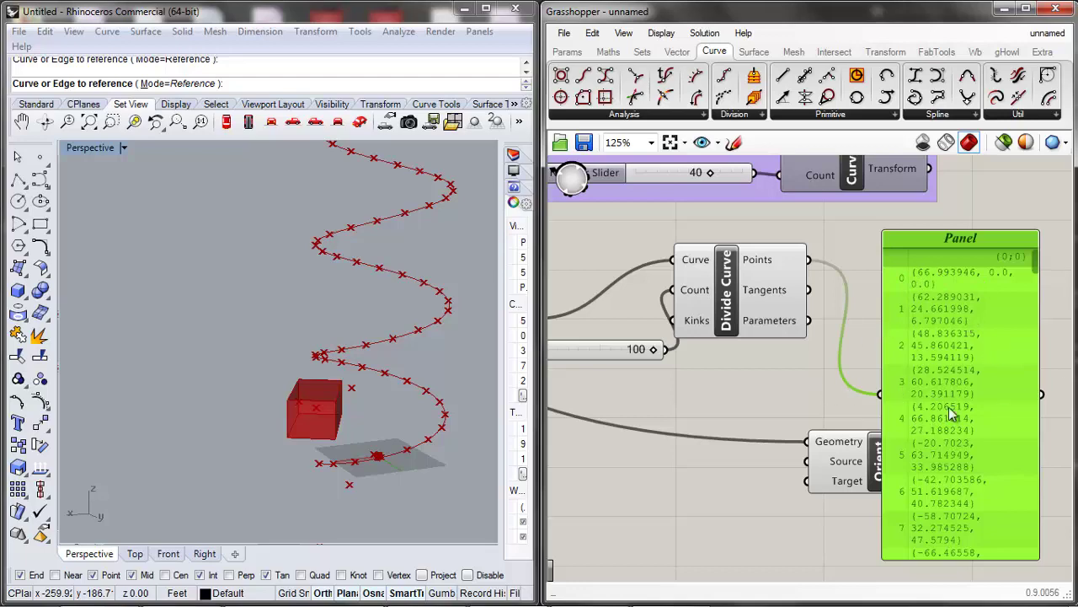
# Shorten the points panel and place it beside Divide Curve, clear of the Orient component.
pyautogui.moveTo(1012, 237); pyautogui.dragTo(1067, 176)
pyautogui.scroll(-8, 736, 298)
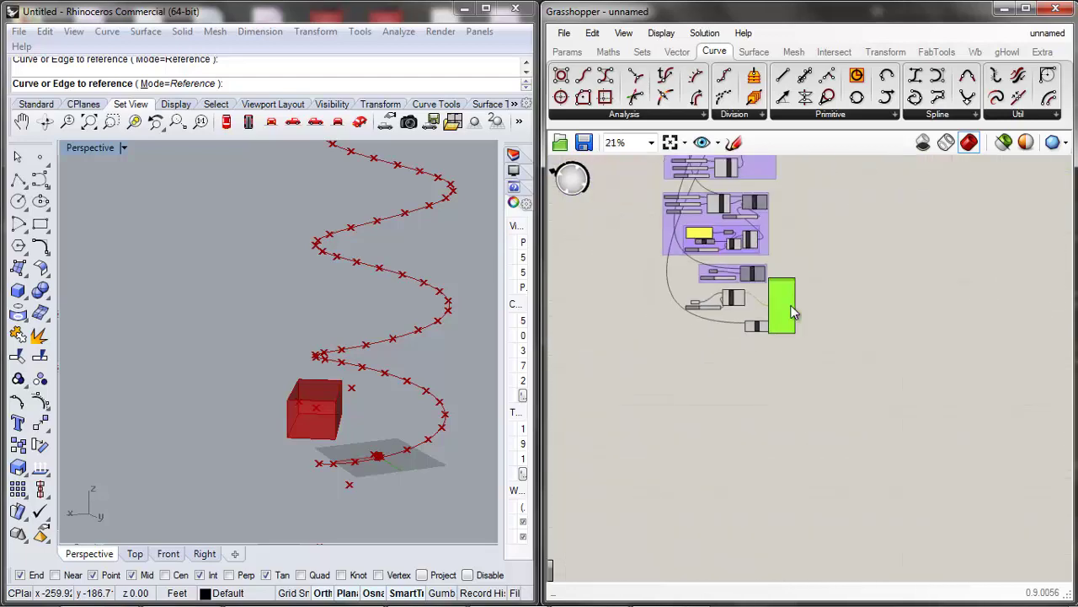
pyautogui.scroll(4, 790, 309)
pyautogui.moveTo(786, 374); pyautogui.dragTo(792, 295)
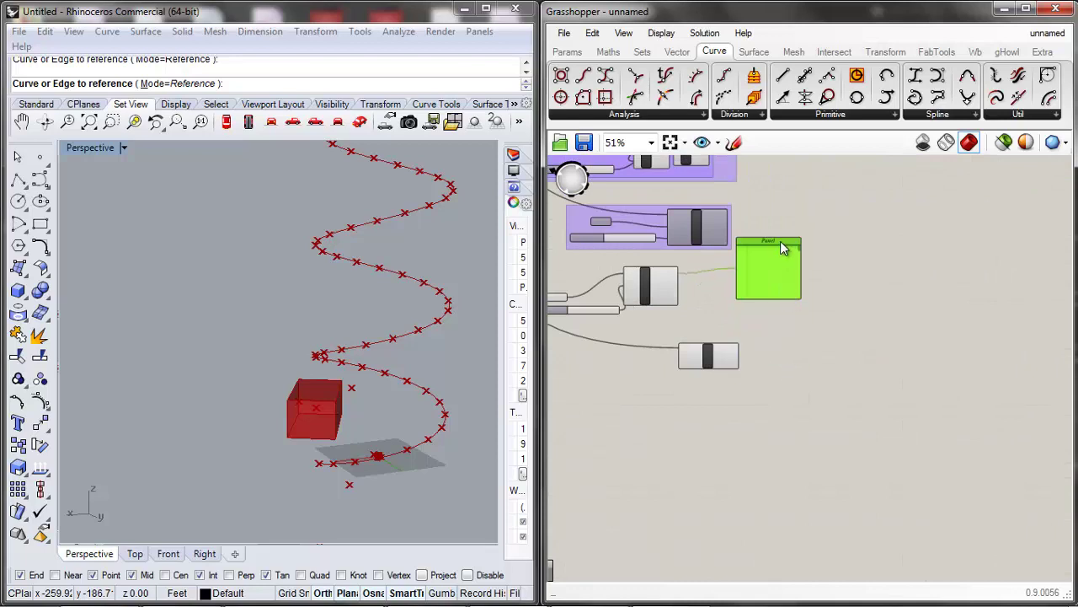
pyautogui.moveTo(780, 241)
pyautogui.mouseDown()
pyautogui.moveTo(771, 264)
pyautogui.moveTo(779, 257)
pyautogui.mouseUp()
pyautogui.click(838, 273)
pyautogui.scroll(4, 757, 319)
pyautogui.click(767, 295)
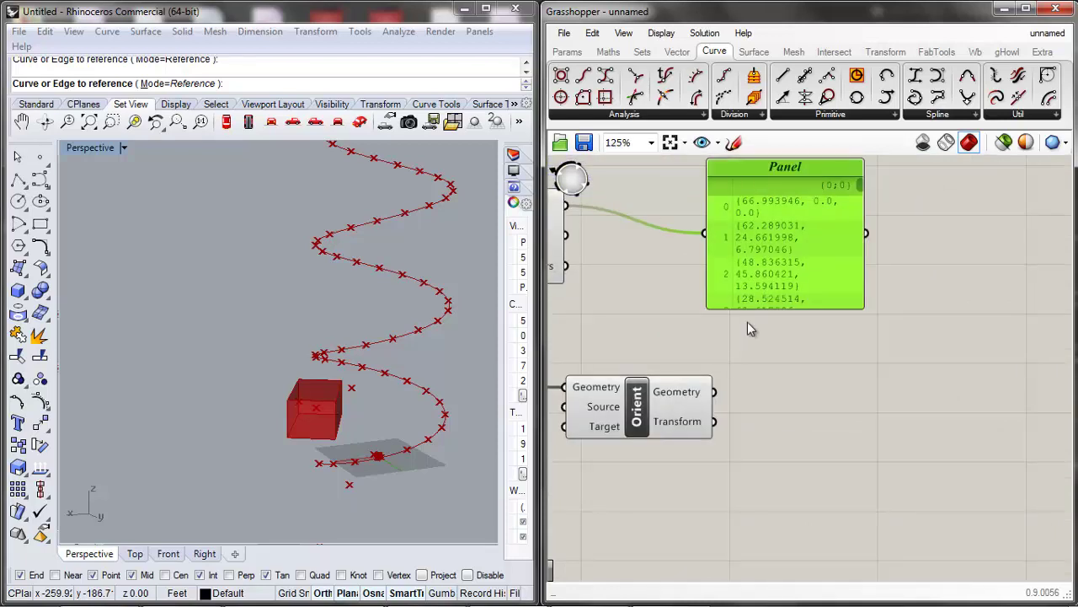
pyautogui.click(749, 330)
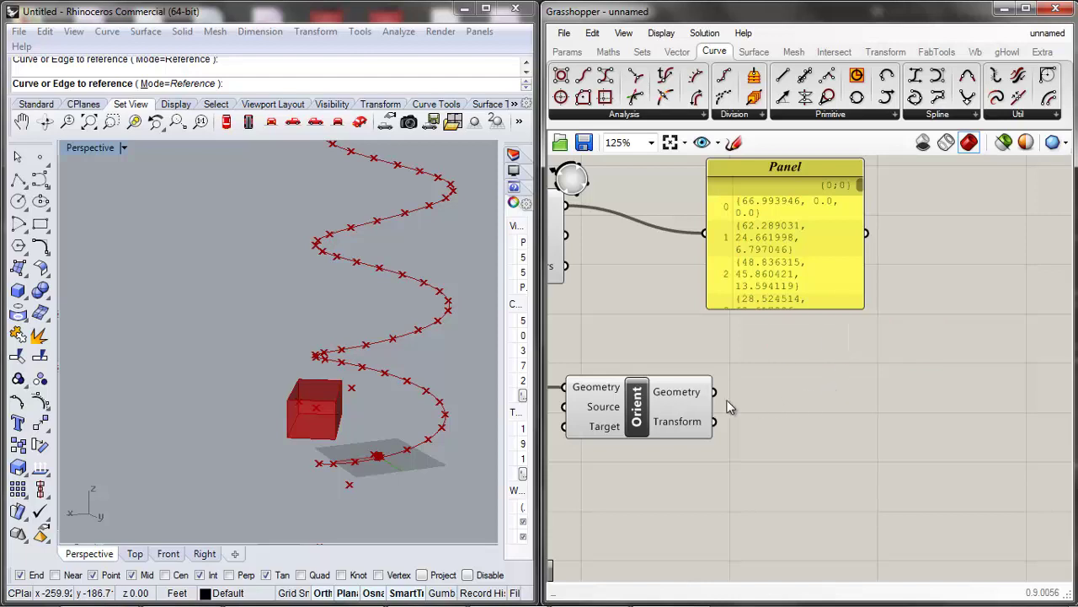
# Try feeding the panel's points into Orient's Source input and view the resulting boxes against the helix.
pyautogui.scroll(-1, 763, 341)
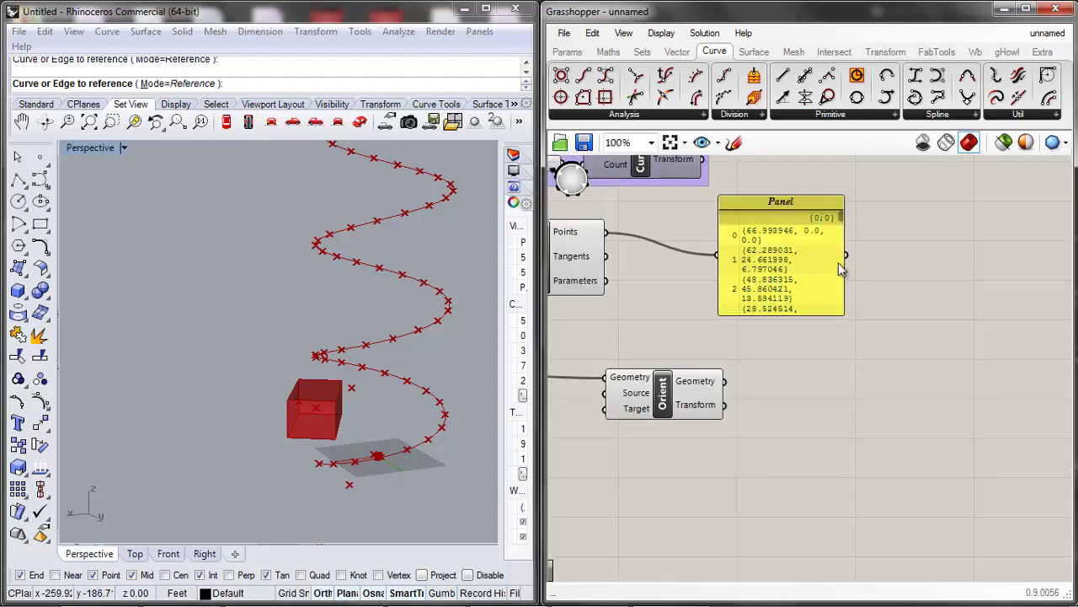
pyautogui.moveTo(847, 256); pyautogui.dragTo(604, 392)
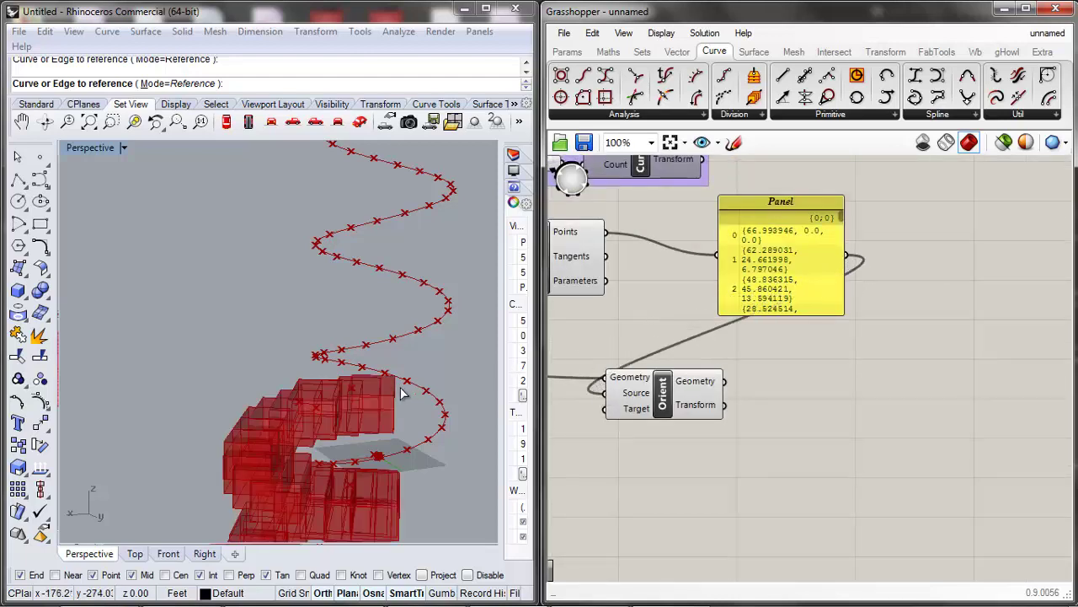
pyautogui.moveTo(313, 390); pyautogui.dragTo(484, 201, button='right')
pyautogui.moveTo(264, 410); pyautogui.dragTo(339, 382, button='right')
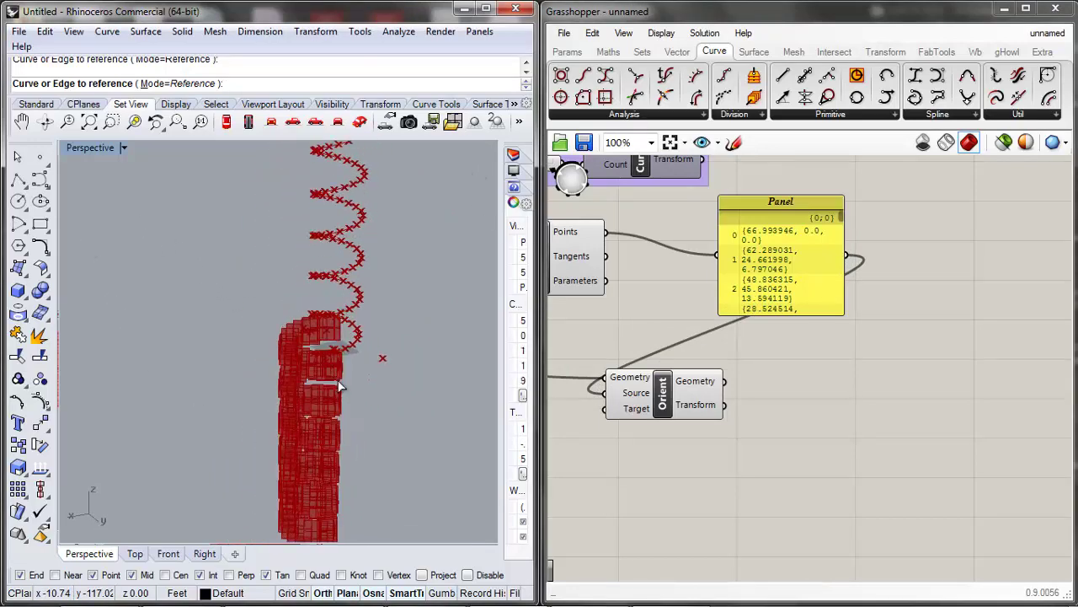
# Move Orient beneath the panel and read its help on the Source and Target plane inputs.
pyautogui.moveTo(668, 400); pyautogui.dragTo(856, 368)
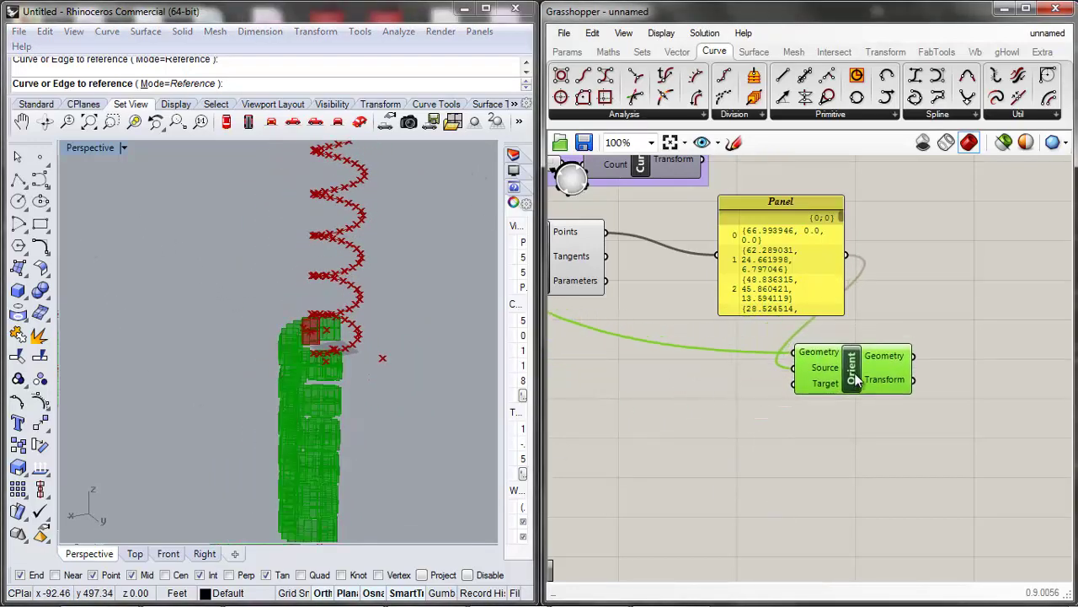
pyautogui.scroll(-1, 823, 376)
pyautogui.moveTo(592, 300); pyautogui.dragTo(669, 315, button='right')
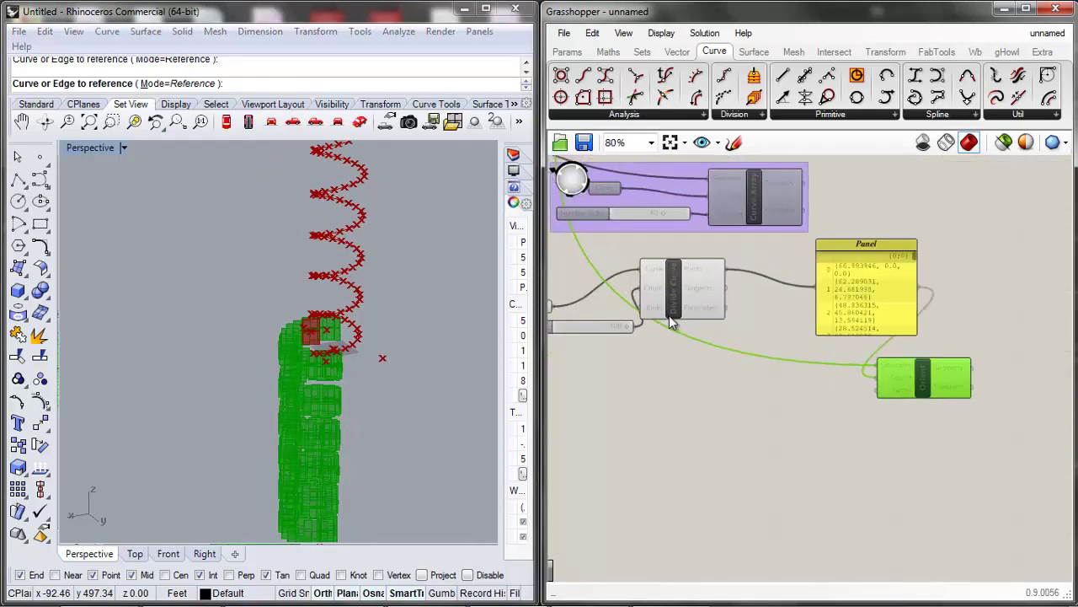
pyautogui.click(672, 311)
pyautogui.rightClick(923, 381)
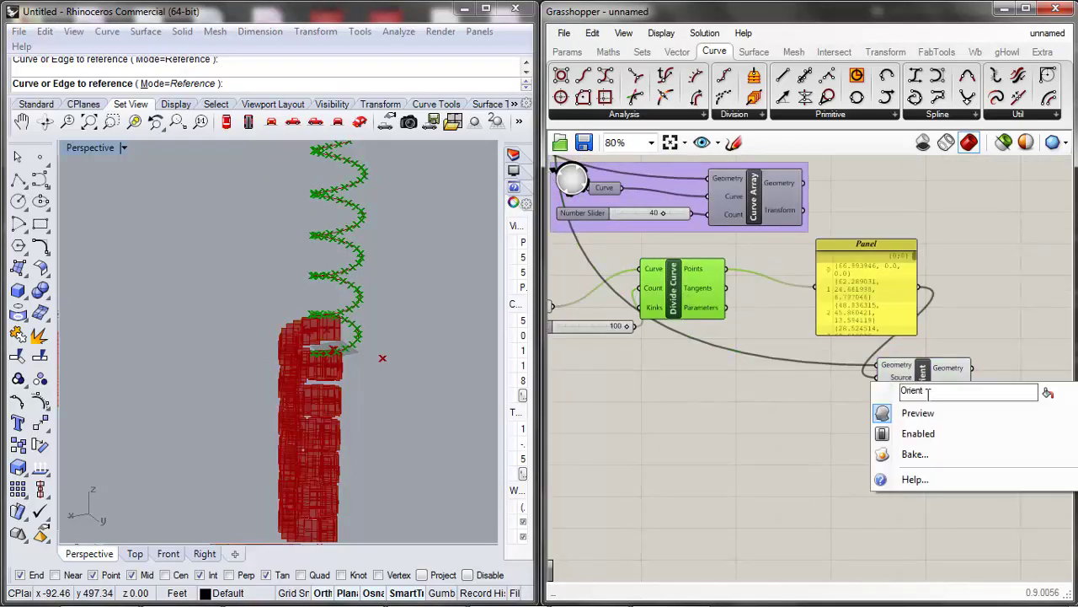
pyautogui.click(915, 479)
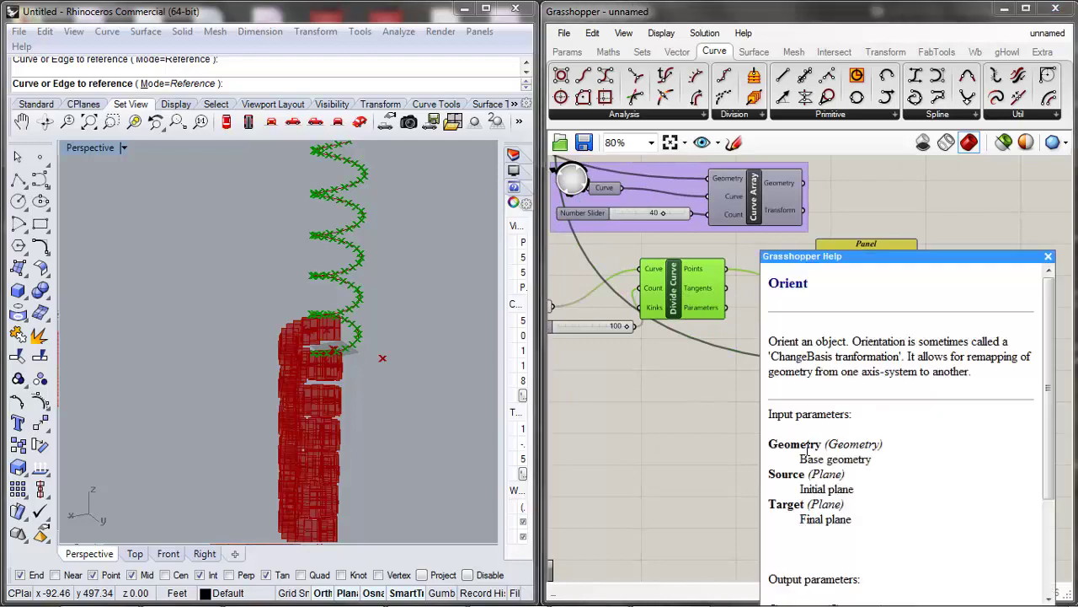
pyautogui.moveTo(855, 490); pyautogui.dragTo(788, 491)
pyautogui.click(1048, 257)
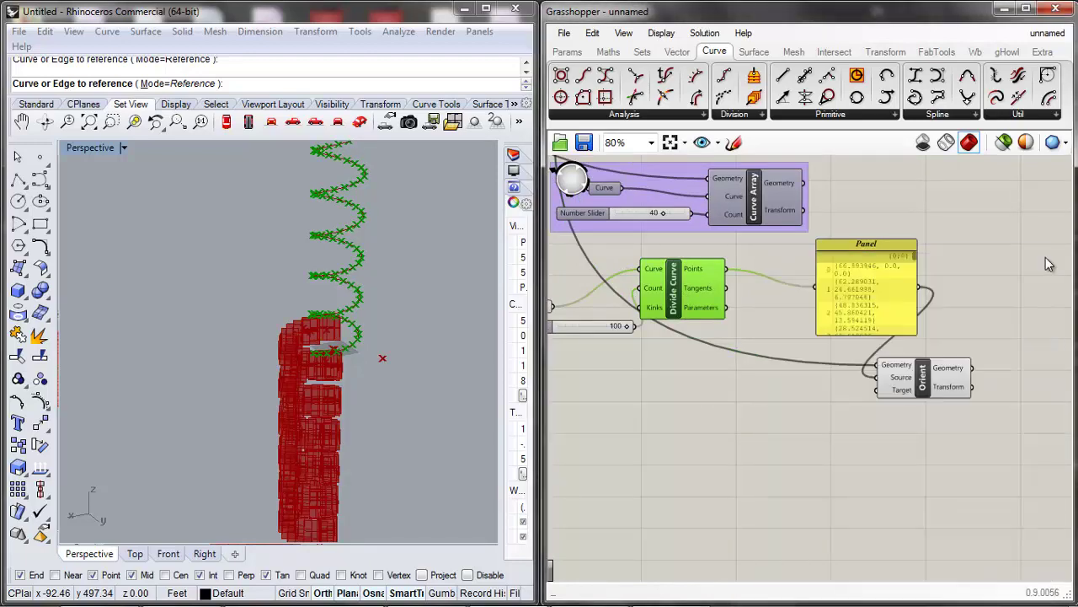
# Connect the Point parameter holding the box's center to Orient's Source input.
pyautogui.scroll(-6, 925, 444)
pyautogui.scroll(8, 806, 278)
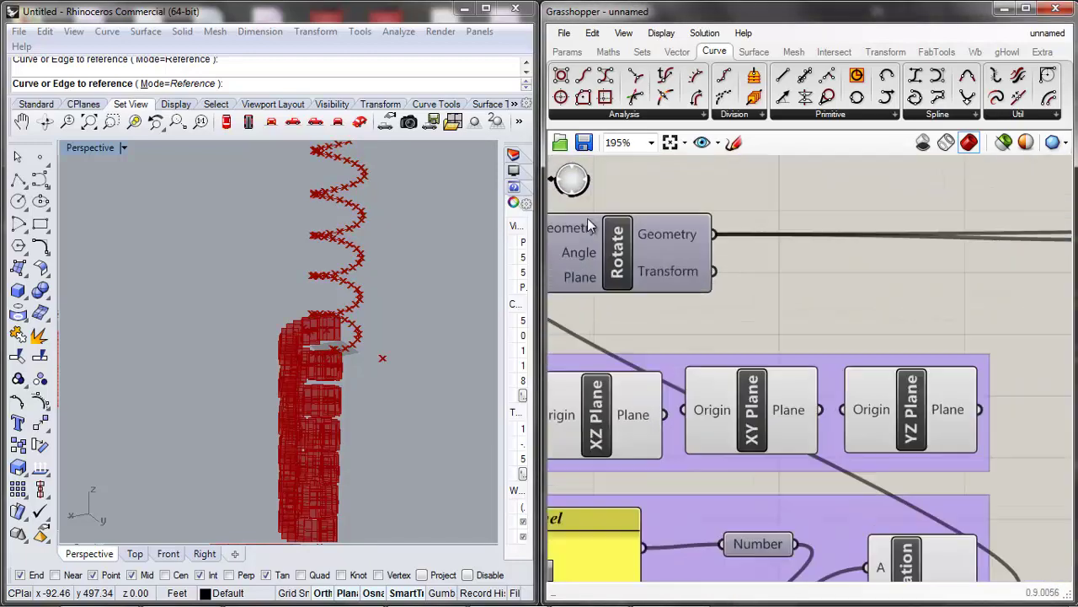
pyautogui.scroll(-4, 587, 218)
pyautogui.scroll(3, 643, 309)
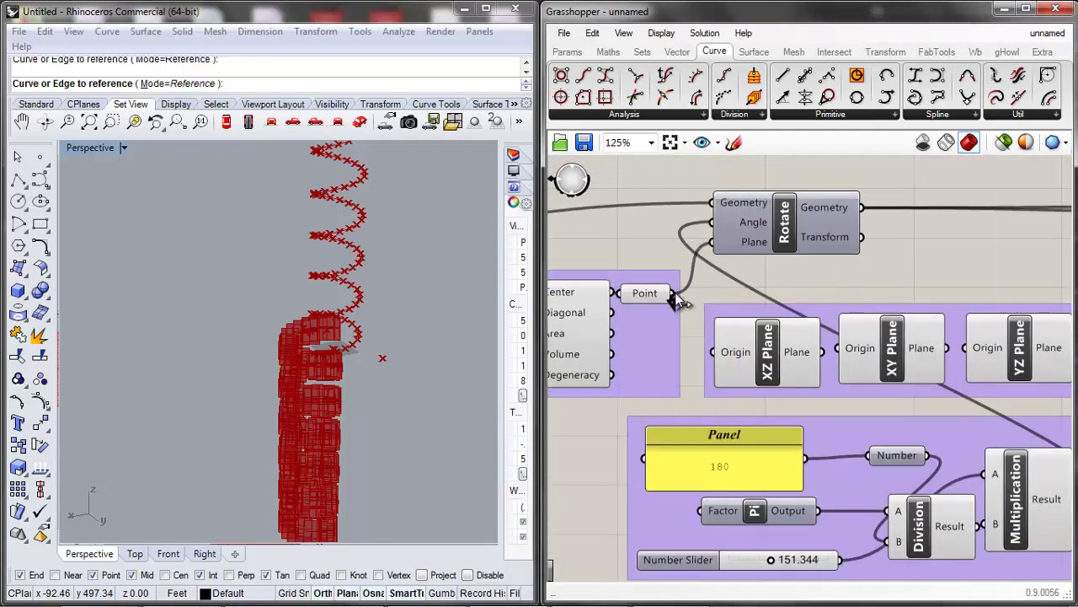
pyautogui.scroll(-5, 675, 293)
pyautogui.scroll(4, 720, 382)
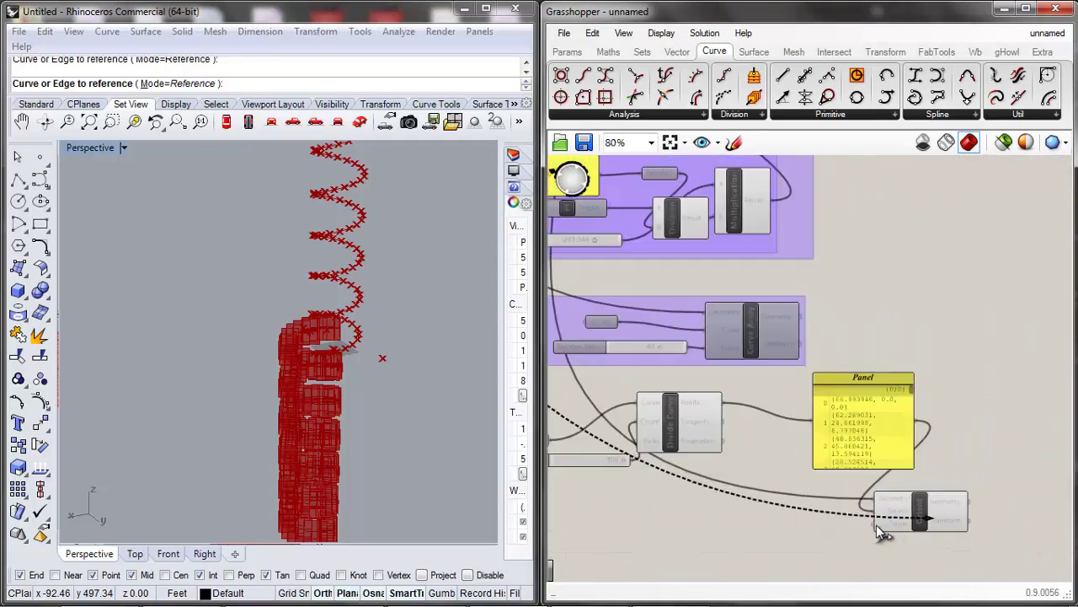
pyautogui.moveTo(900, 517)
pyautogui.mouseDown()
pyautogui.moveTo(844, 500)
pyautogui.moveTo(906, 519)
pyautogui.mouseUp()
# Connect the panel's points to Orient's Target input and inspect the boxes oriented along the helix.
pyautogui.moveTo(910, 421); pyautogui.dragTo(882, 524)
pyautogui.scroll(10, 299, 427)
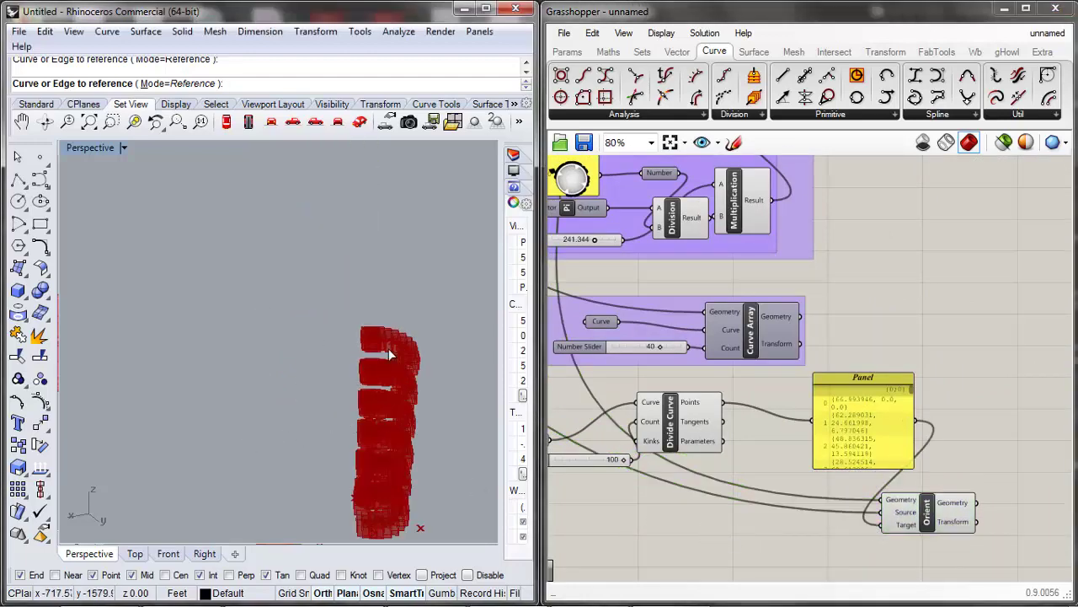
pyautogui.scroll(-5, 348, 331)
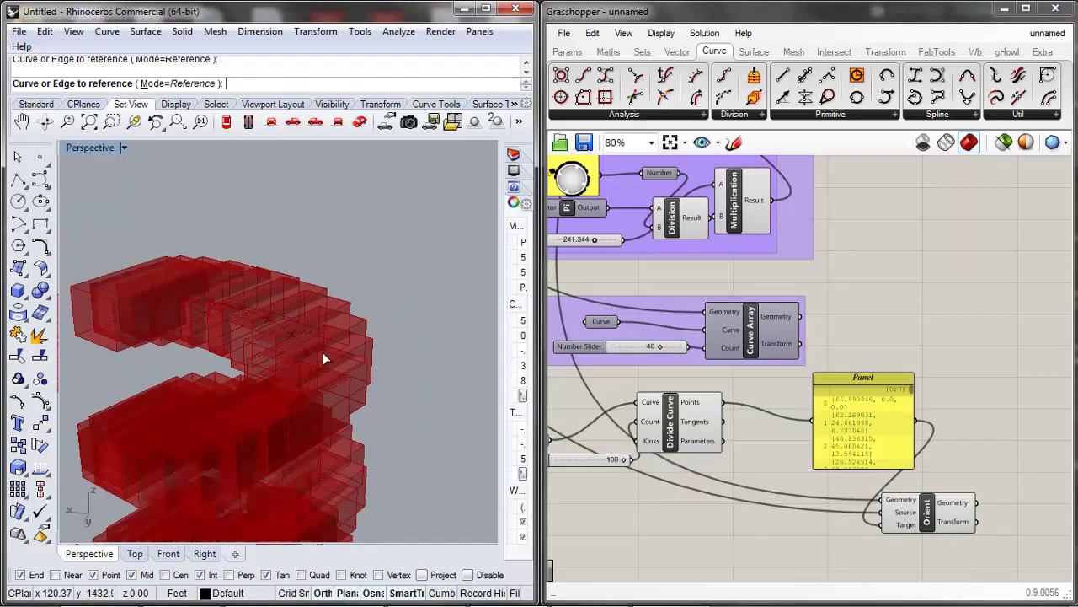
pyautogui.scroll(-4, 685, 485)
pyautogui.scroll(-2, 685, 491)
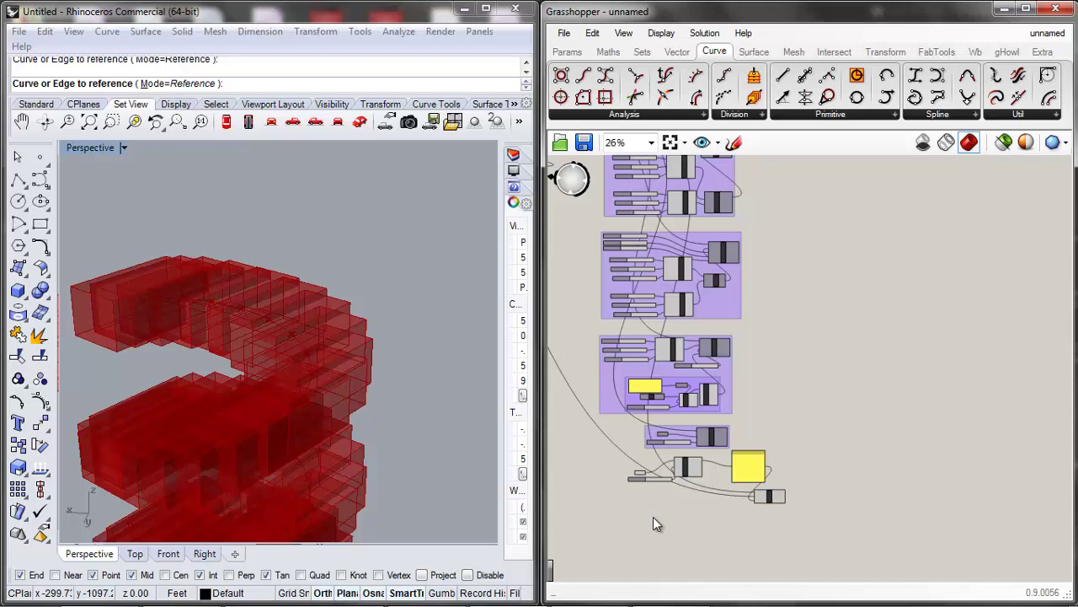
# Tidy the layout by aligning Divide Curve with its inputs and moving the panel and Orient closer beside it.
pyautogui.scroll(5, 676, 520)
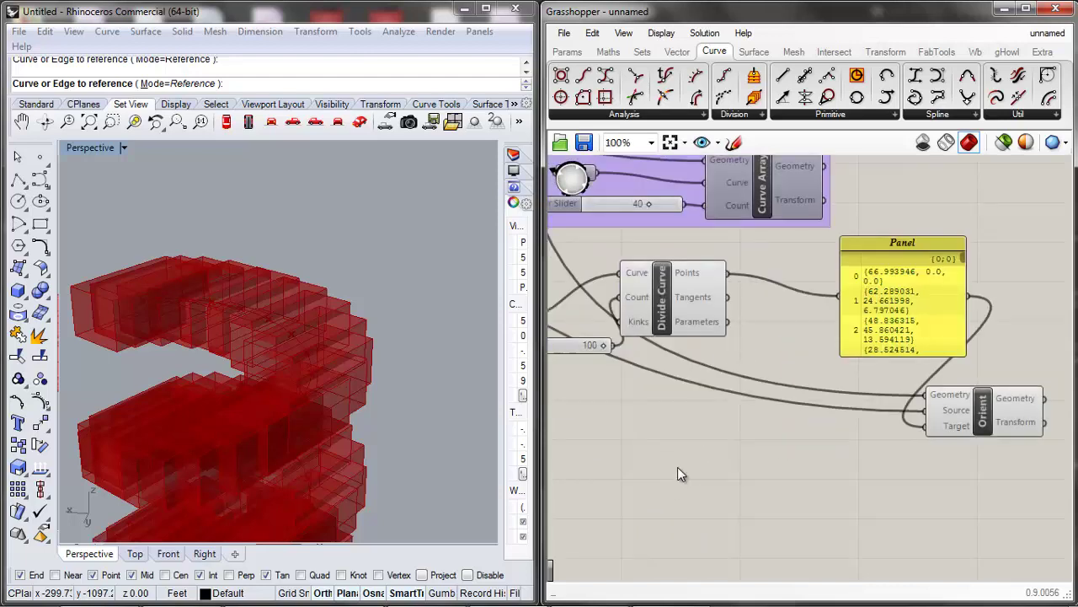
pyautogui.click(688, 297)
pyautogui.moveTo(688, 296); pyautogui.dragTo(718, 326)
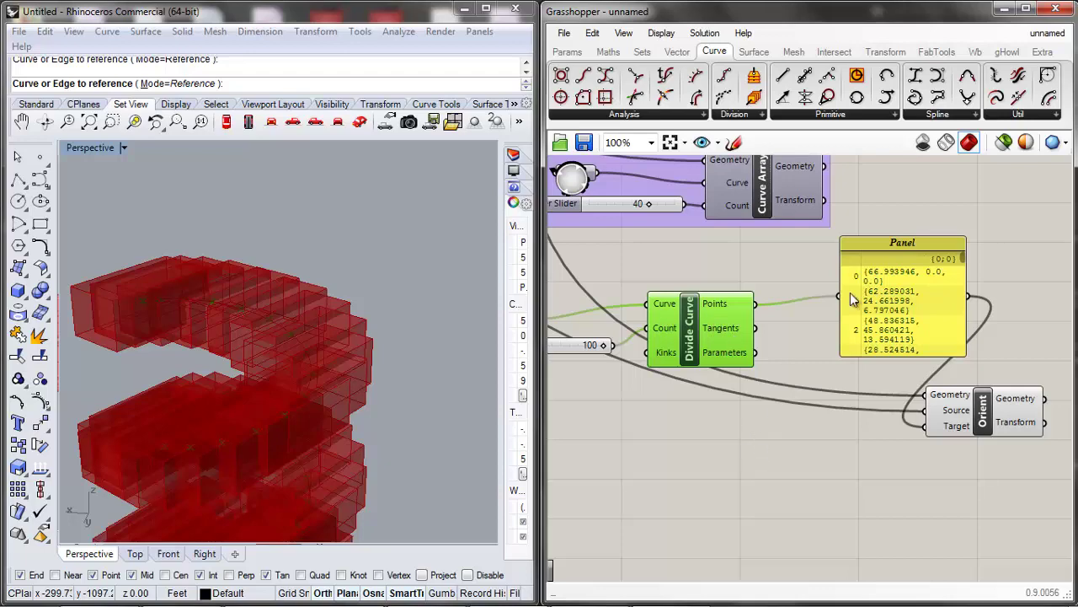
pyautogui.click(895, 295)
pyautogui.moveTo(898, 297); pyautogui.dragTo(862, 335)
pyautogui.moveTo(991, 435); pyautogui.dragTo(871, 461)
pyautogui.click(885, 392)
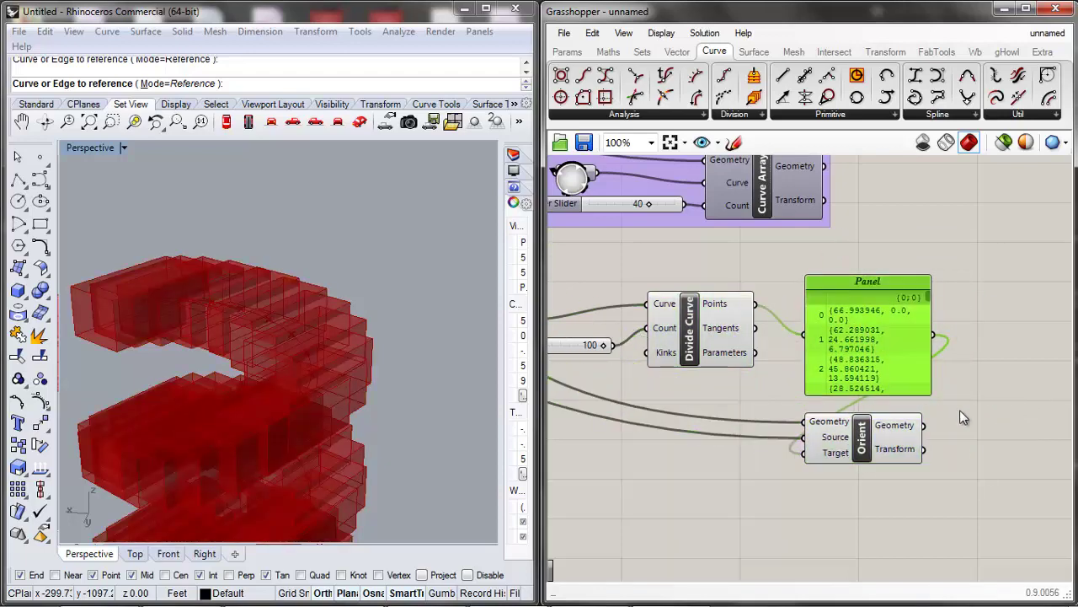
pyautogui.click(771, 382)
# Increase the angle slider in the Rotate group to turn the boxes along the helix.
pyautogui.scroll(-6, 783, 421)
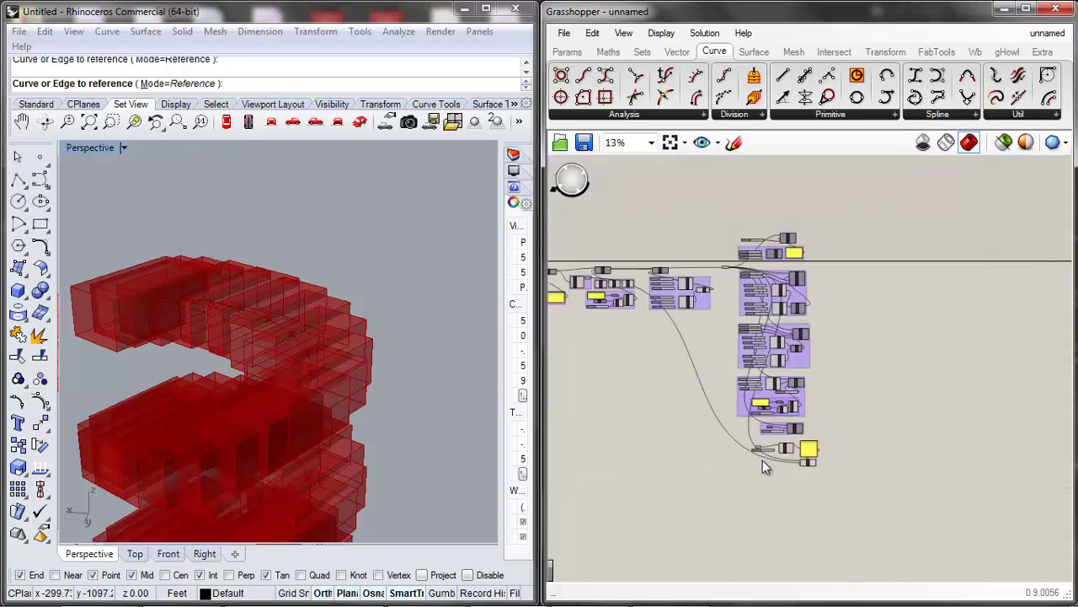
pyautogui.scroll(10, 600, 259)
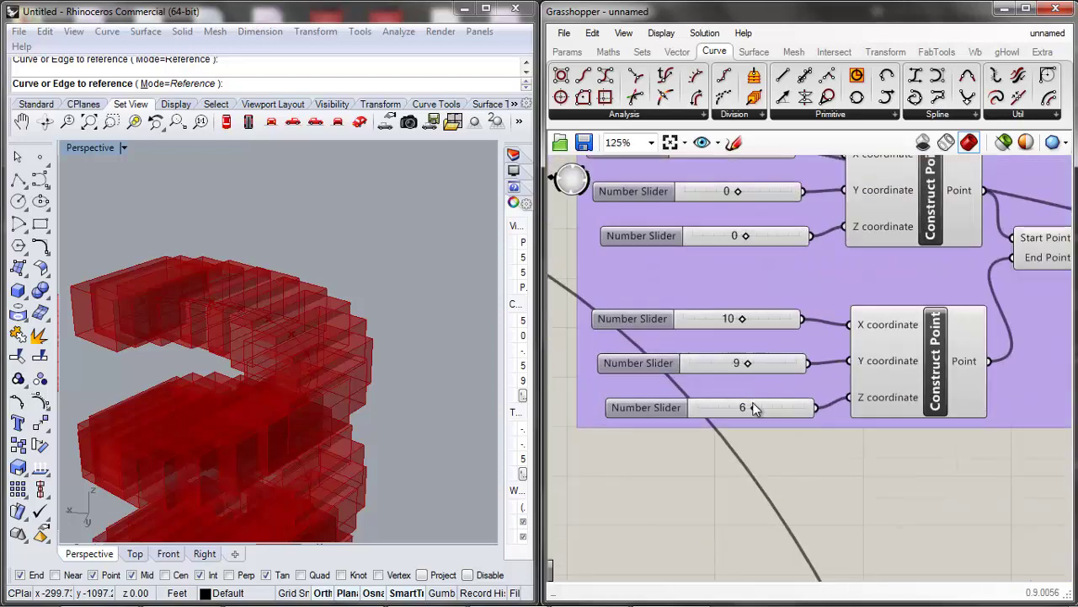
pyautogui.scroll(-5, 826, 470)
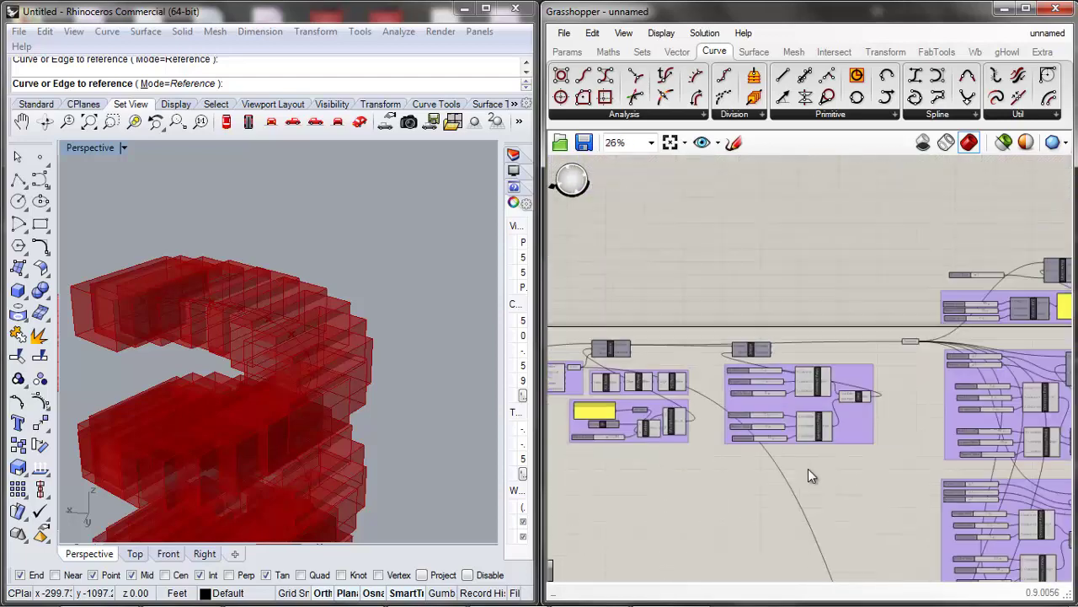
pyautogui.scroll(2, 808, 469)
pyautogui.scroll(3, 630, 443)
pyautogui.moveTo(646, 440); pyautogui.dragTo(671, 439)
# Lower the Z coordinate slider of the Box 2Pt's second corner point to 3.
pyautogui.scroll(-9, 674, 442)
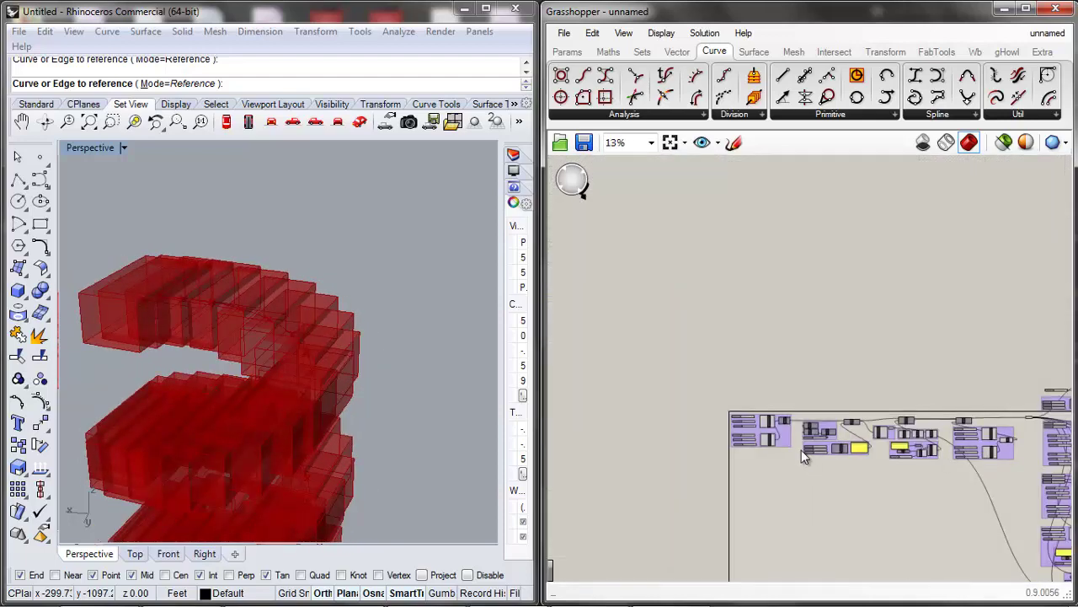
pyautogui.scroll(8, 802, 450)
pyautogui.scroll(2, 651, 461)
pyautogui.moveTo(650, 501); pyautogui.dragTo(623, 502)
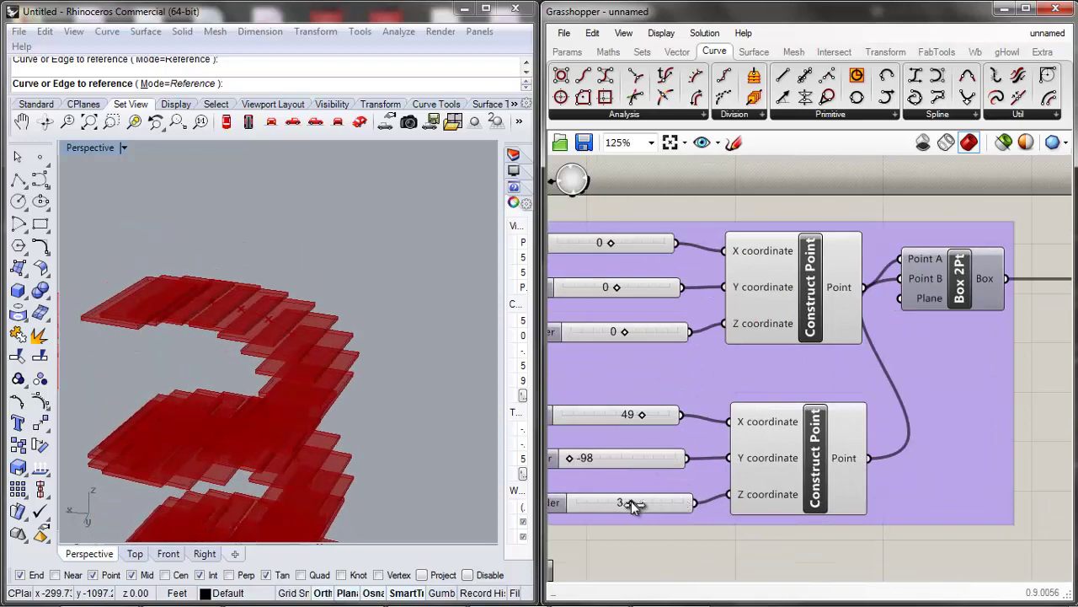
pyautogui.scroll(-6, 334, 440)
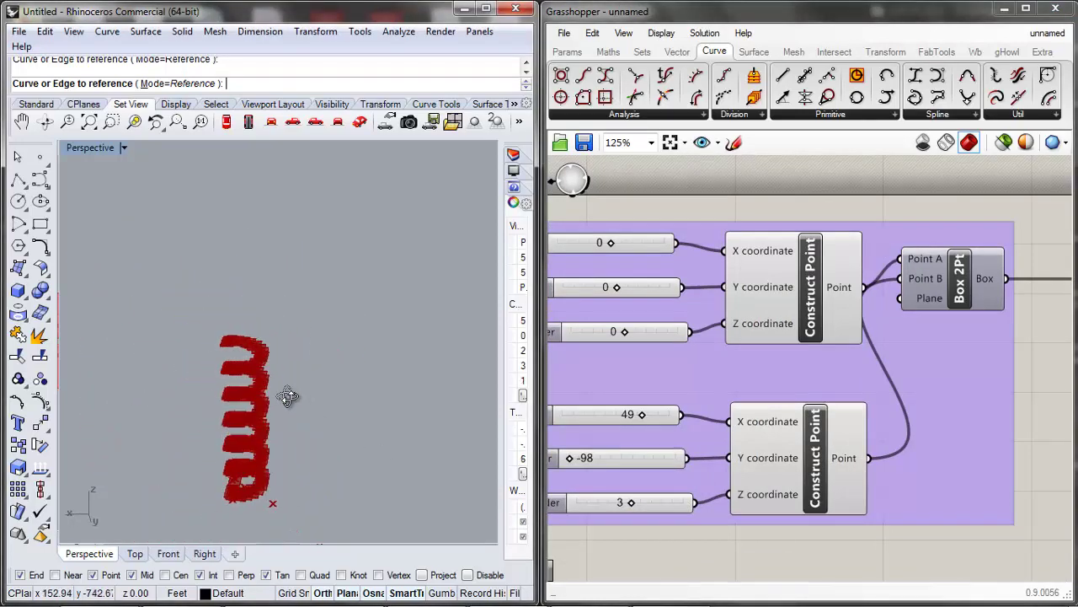
pyautogui.scroll(-10, 583, 403)
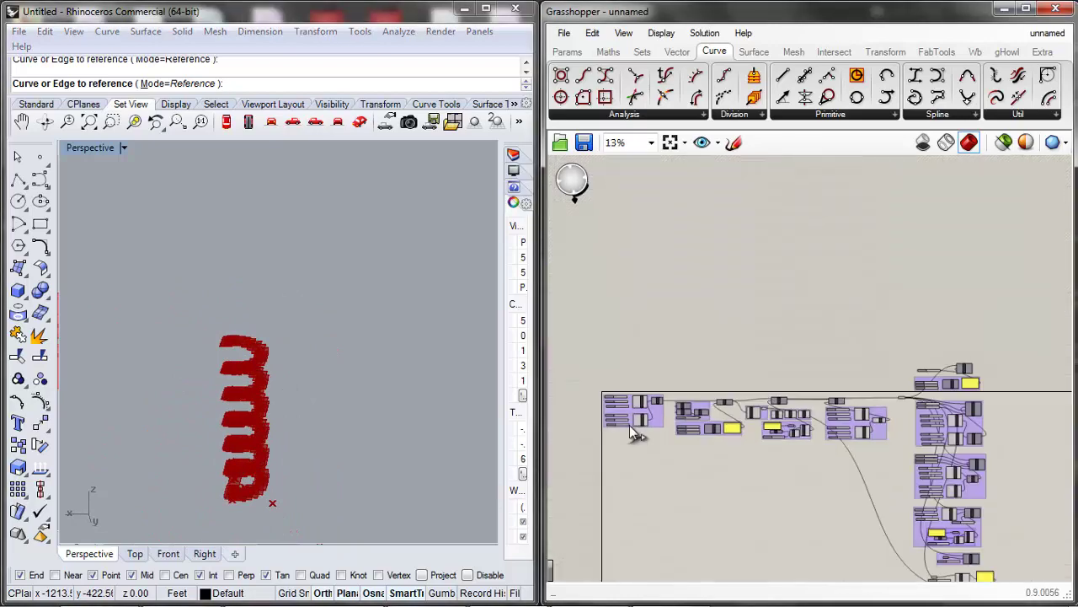
pyautogui.scroll(10, 729, 474)
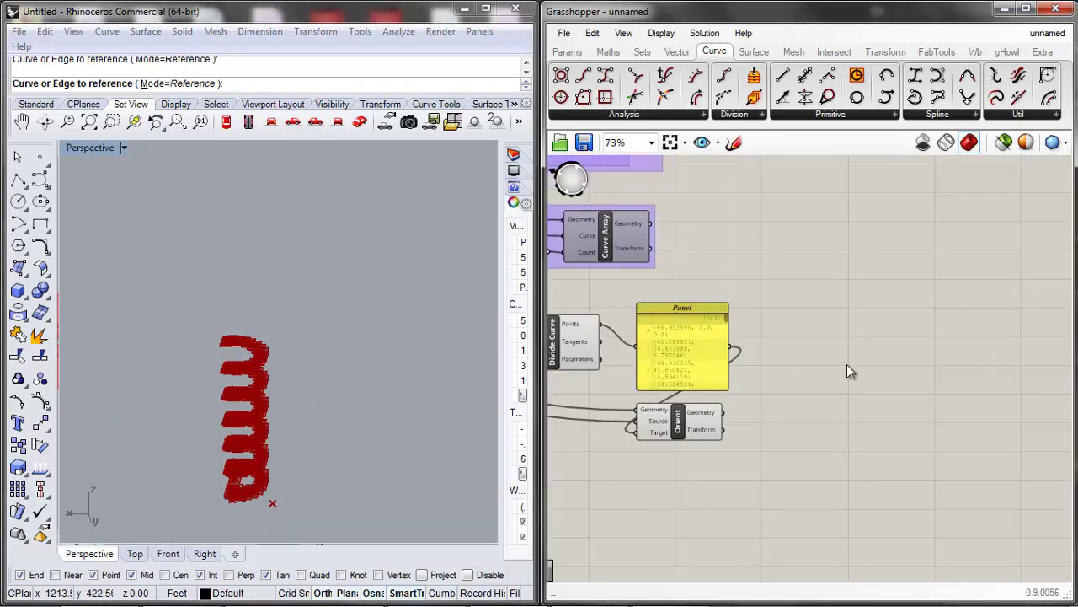
pyautogui.doubleClick(848, 368)
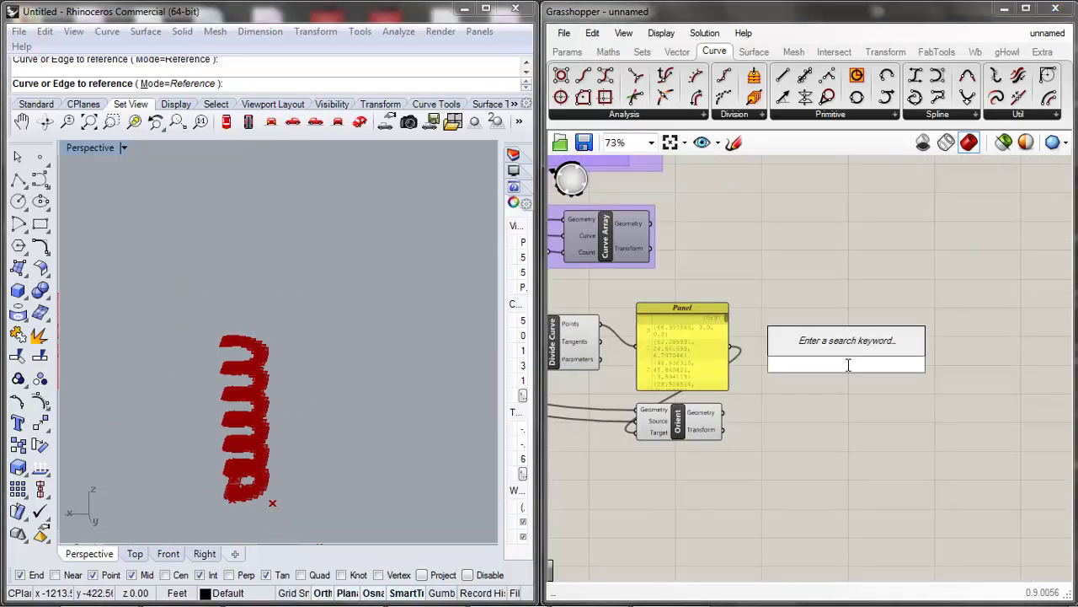
pyautogui.write('normal')
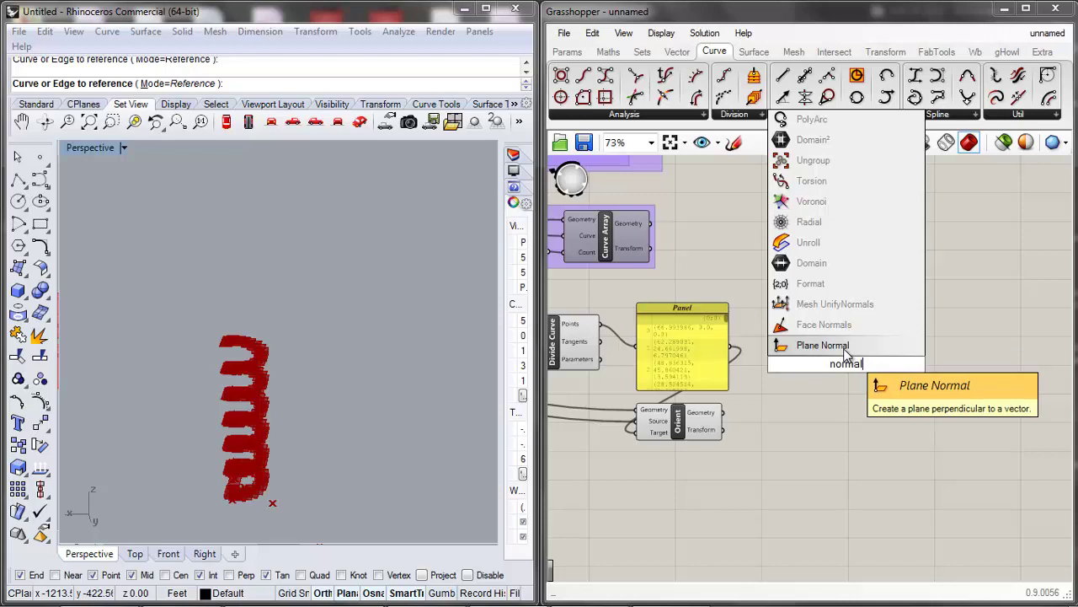
pyautogui.click(831, 346)
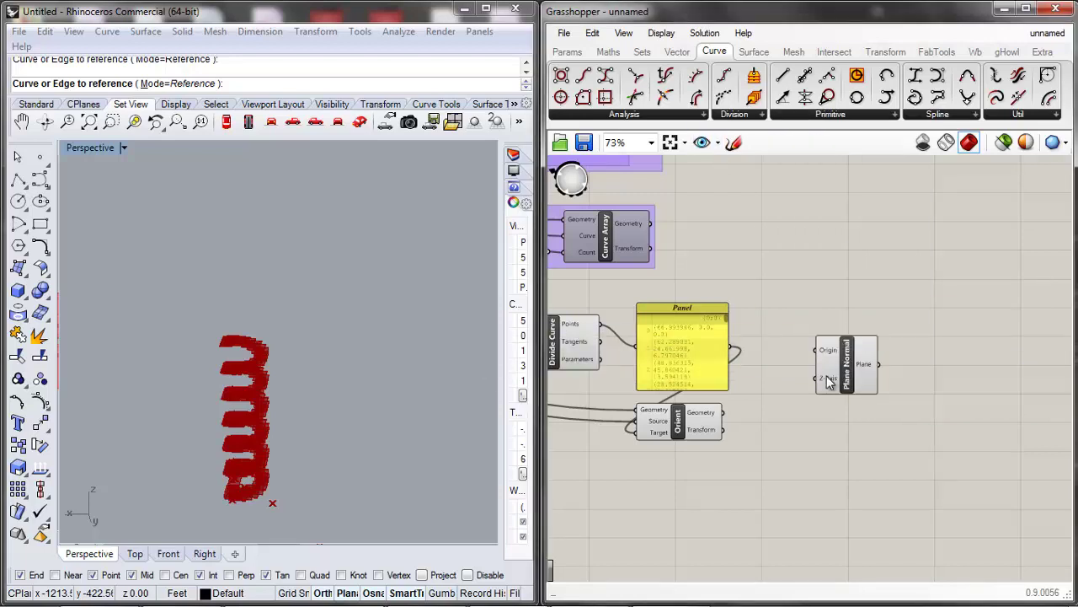
pyautogui.moveTo(830, 381); pyautogui.dragTo(817, 382)
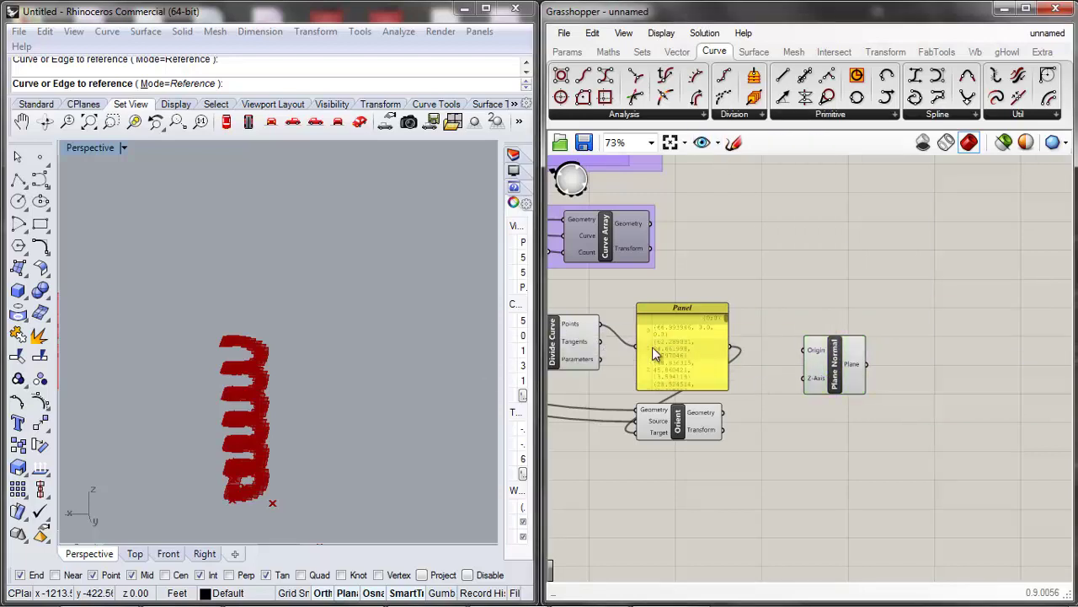
pyautogui.moveTo(653, 352); pyautogui.dragTo(654, 339)
pyautogui.click(820, 364)
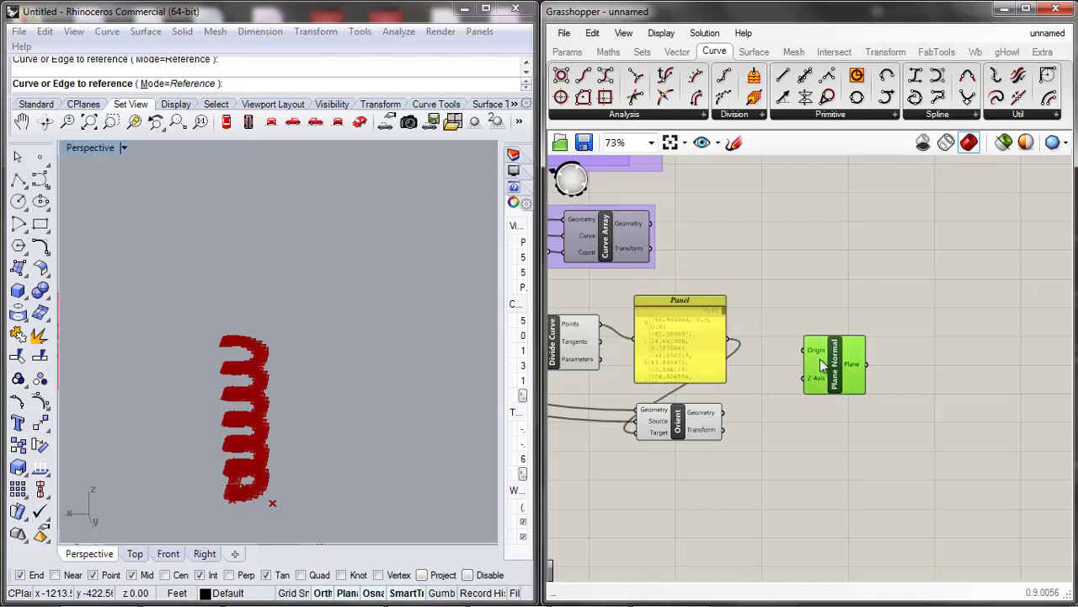
pyautogui.press('Delete')
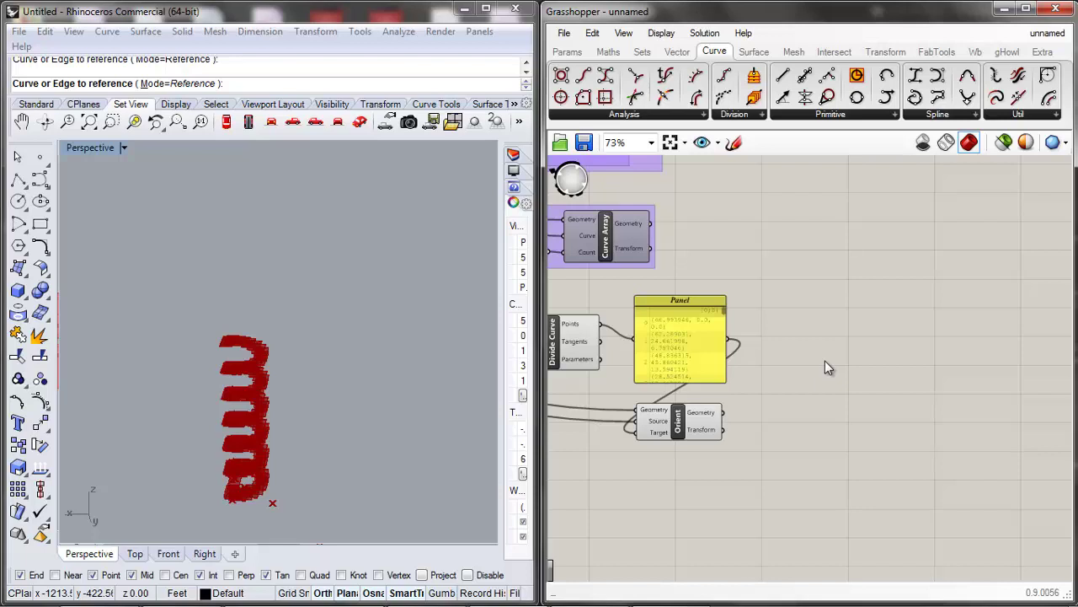
# Examine the Divide Curve, panel and Orient components that place the boxes along the helix.
pyautogui.scroll(2, 712, 427)
pyautogui.click(666, 432)
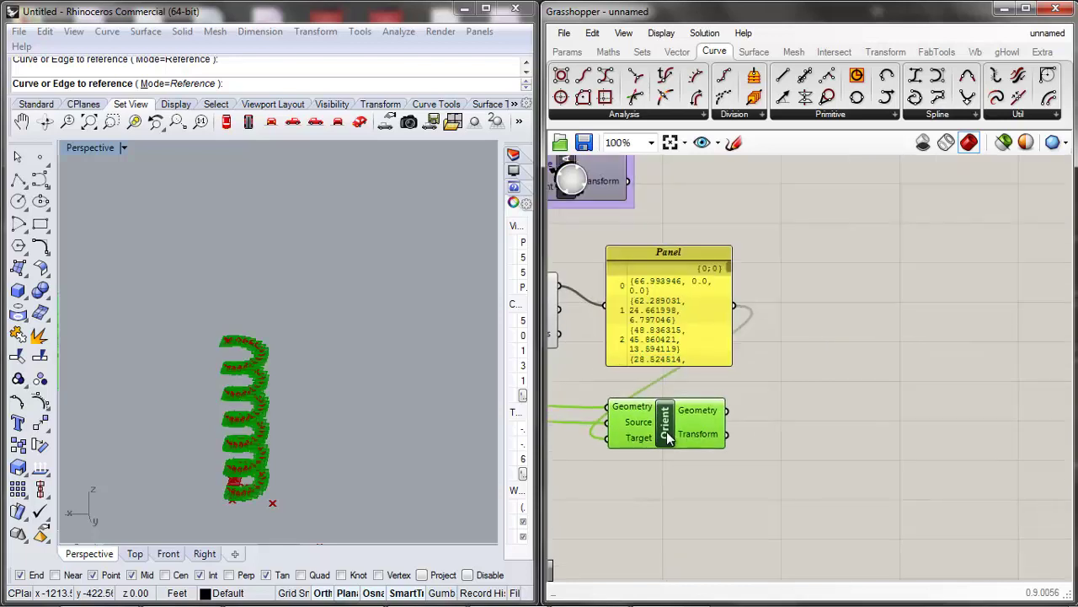
pyautogui.scroll(-2, 841, 306)
pyautogui.scroll(4, 842, 328)
pyautogui.click(863, 336)
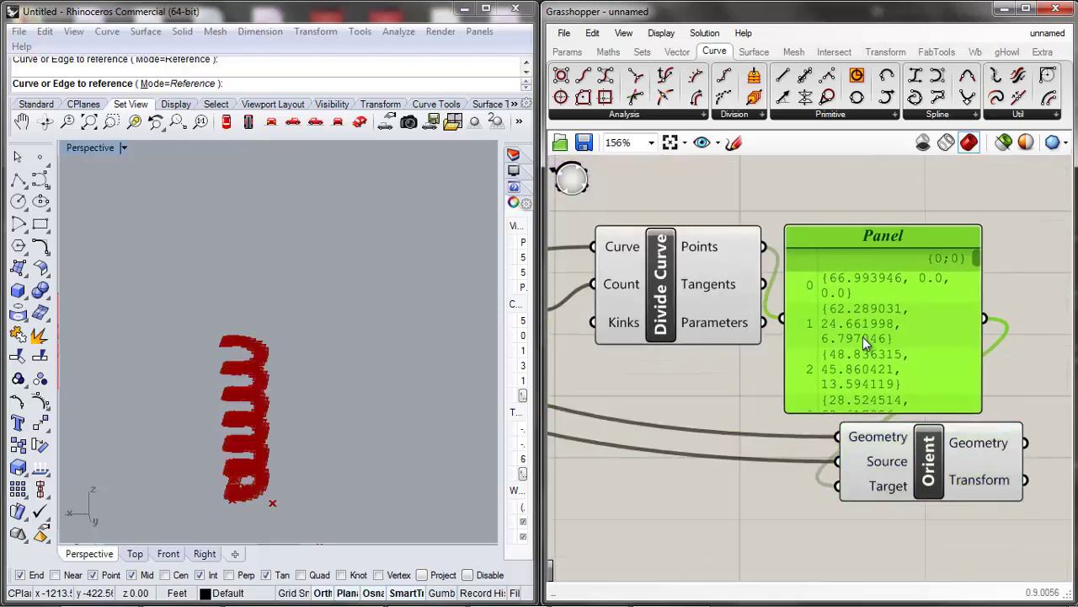
pyautogui.scroll(-4, 881, 327)
pyautogui.moveTo(924, 467); pyautogui.dragTo(611, 282)
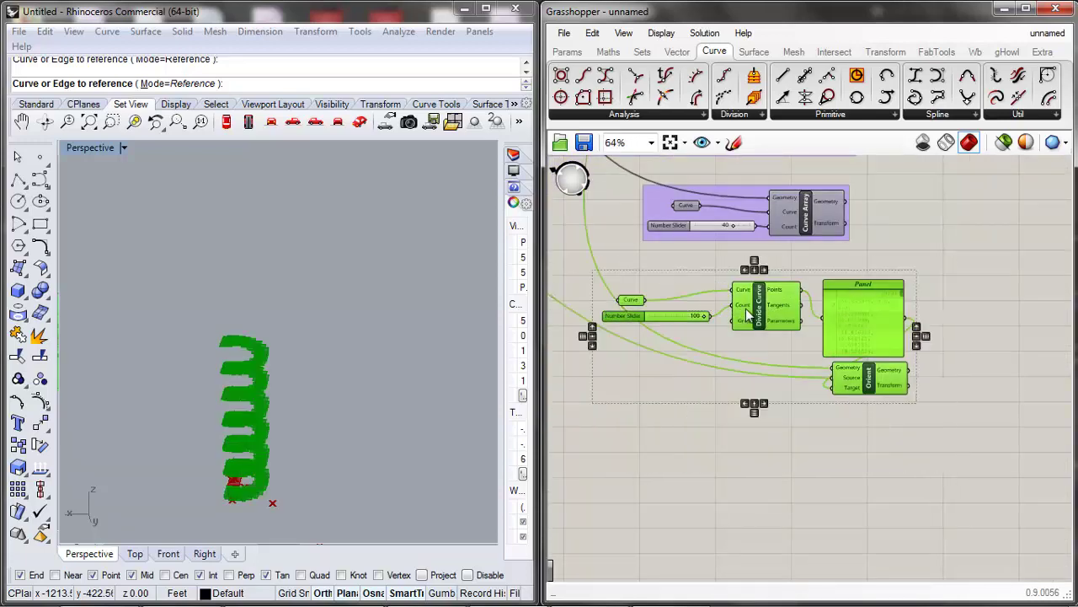
pyautogui.click(767, 358)
pyautogui.moveTo(926, 225); pyautogui.dragTo(654, 348)
pyautogui.moveTo(991, 270); pyautogui.dragTo(657, 342)
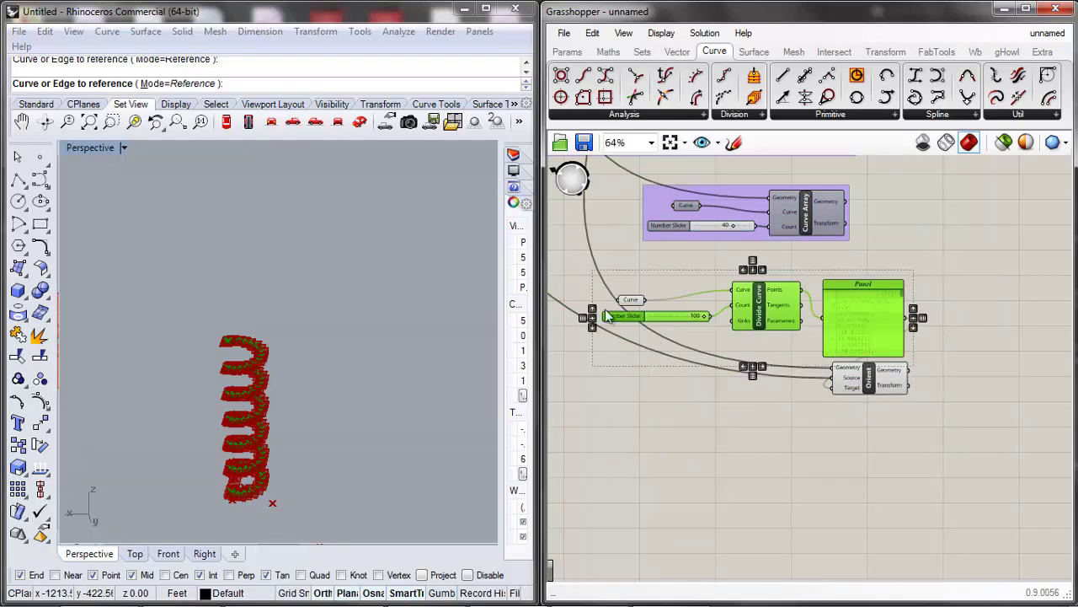
pyautogui.click(933, 305)
# Turn off the preview of the Orient component so its boxes are hidden in the Rhino viewport.
pyautogui.moveTo(882, 382); pyautogui.dragTo(872, 389)
pyautogui.scroll(3, 873, 388)
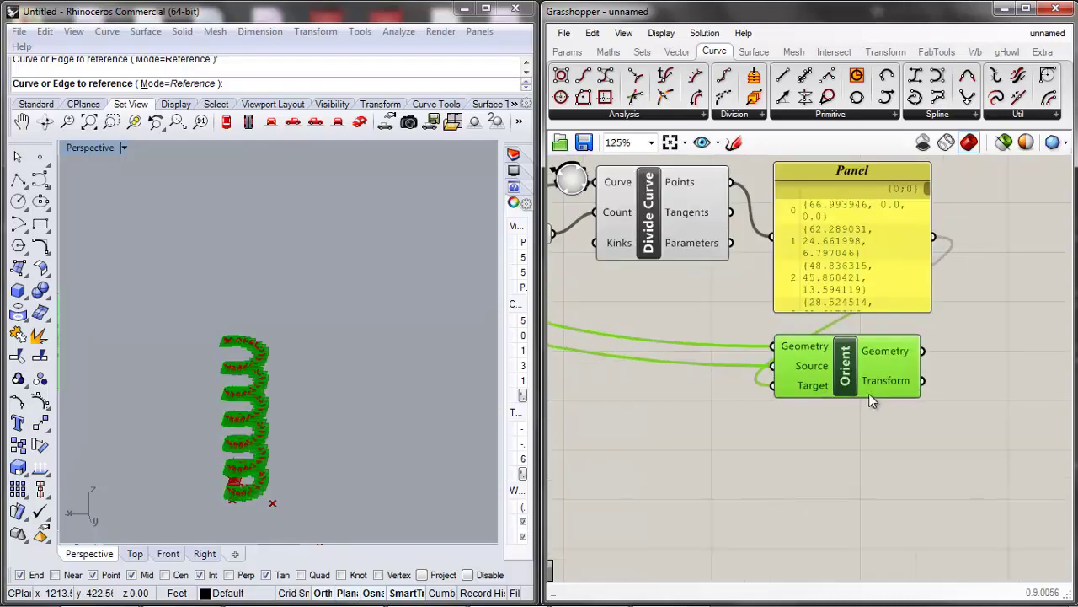
pyautogui.middleClick(850, 380)
pyautogui.click(900, 333)
pyautogui.click(857, 413)
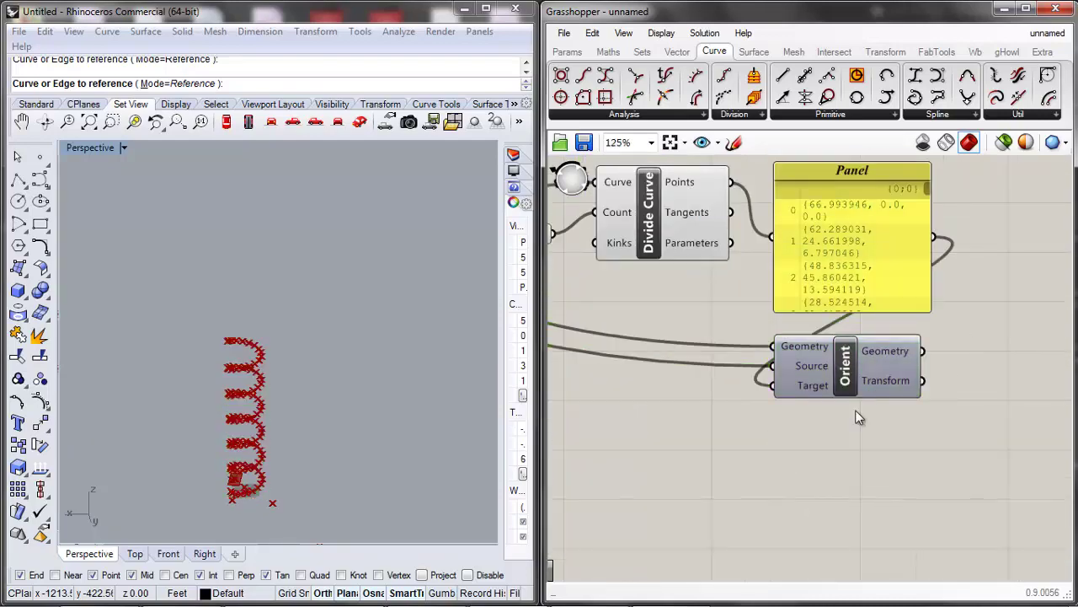
pyautogui.scroll(-3, 741, 450)
pyautogui.doubleClick(771, 465)
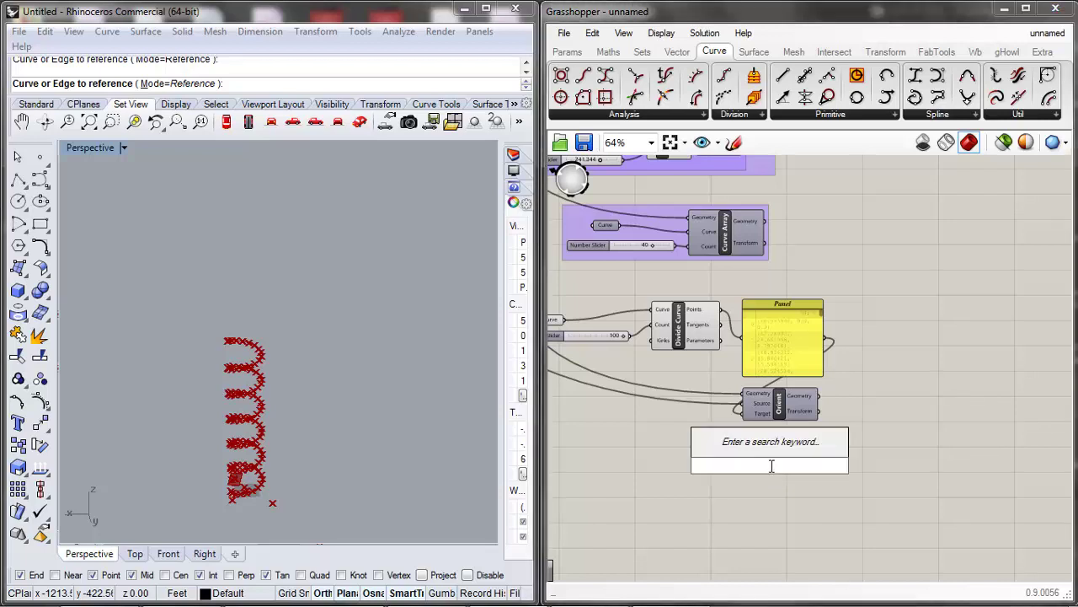
pyautogui.write('offset')
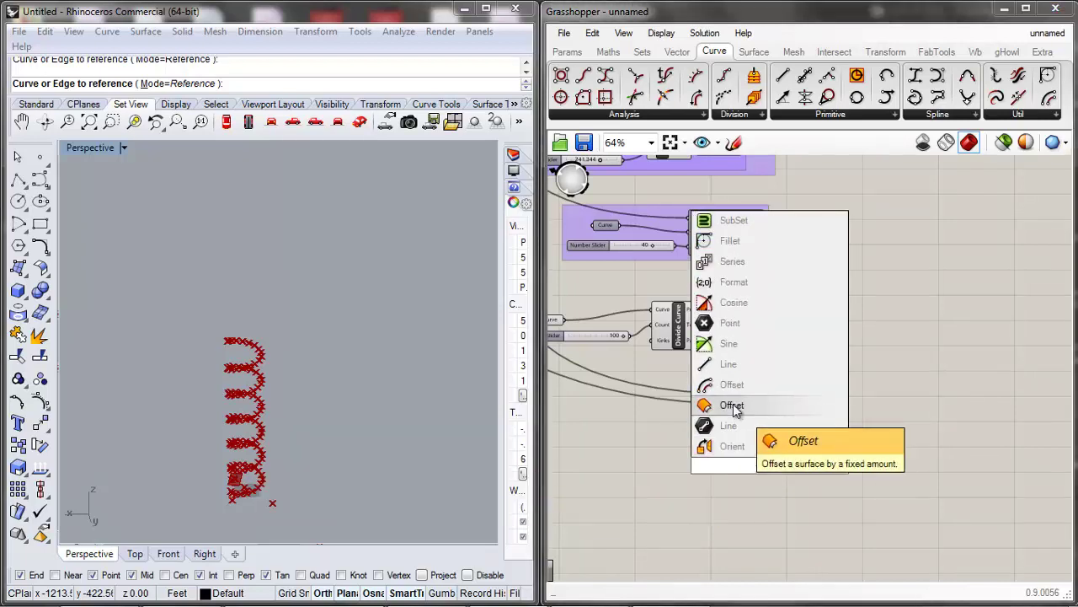
pyautogui.scroll(1, 669, 459)
pyautogui.doubleClick(750, 462)
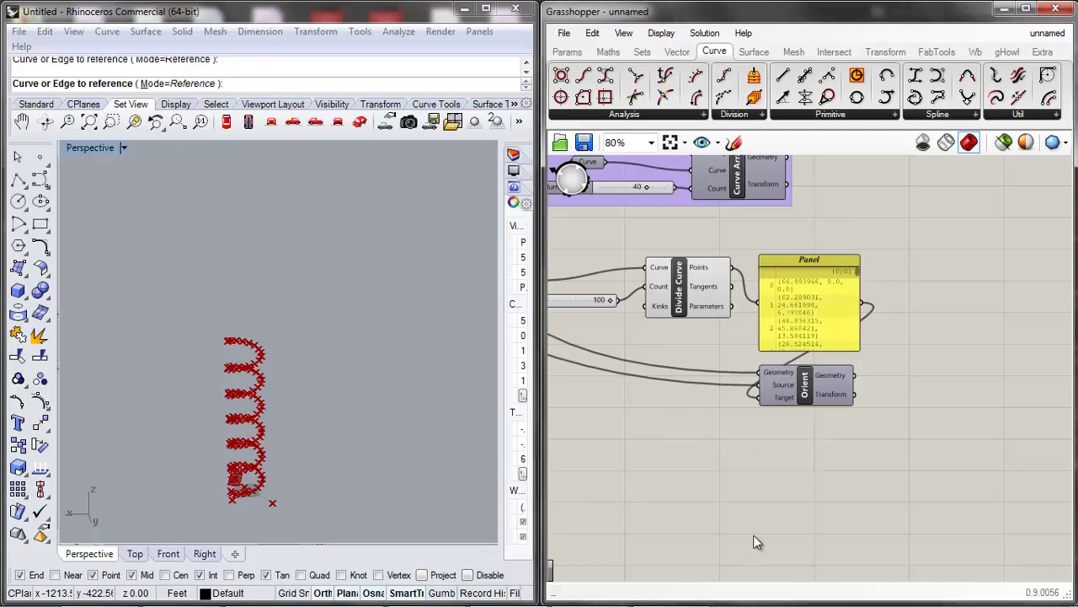
pyautogui.scroll(-3, 752, 505)
pyautogui.scroll(1, 847, 504)
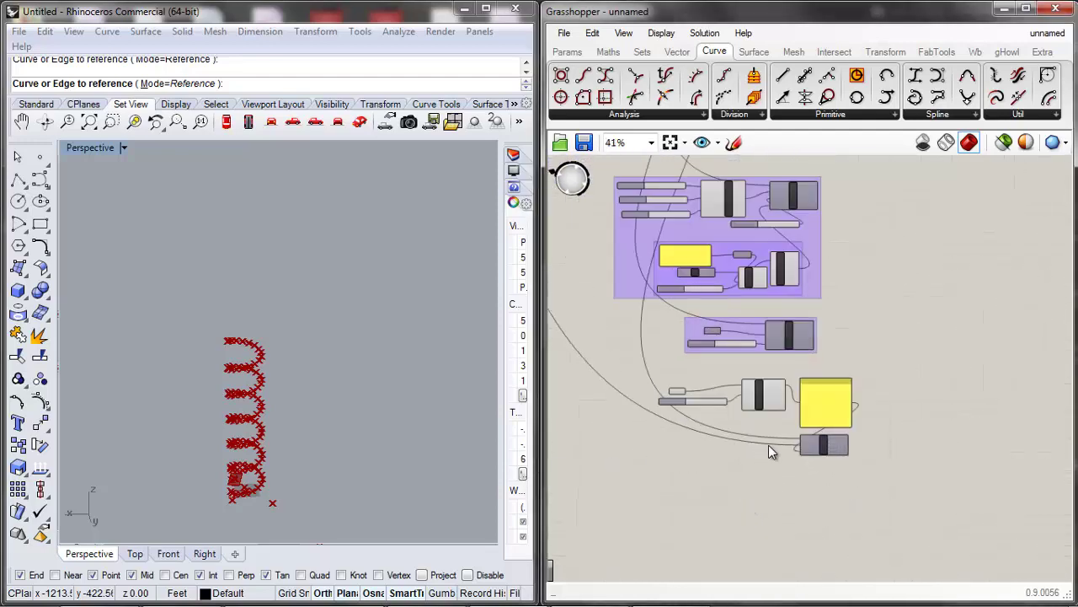
pyautogui.scroll(-2, 717, 480)
pyautogui.scroll(3, 703, 488)
pyautogui.scroll(-4, 874, 454)
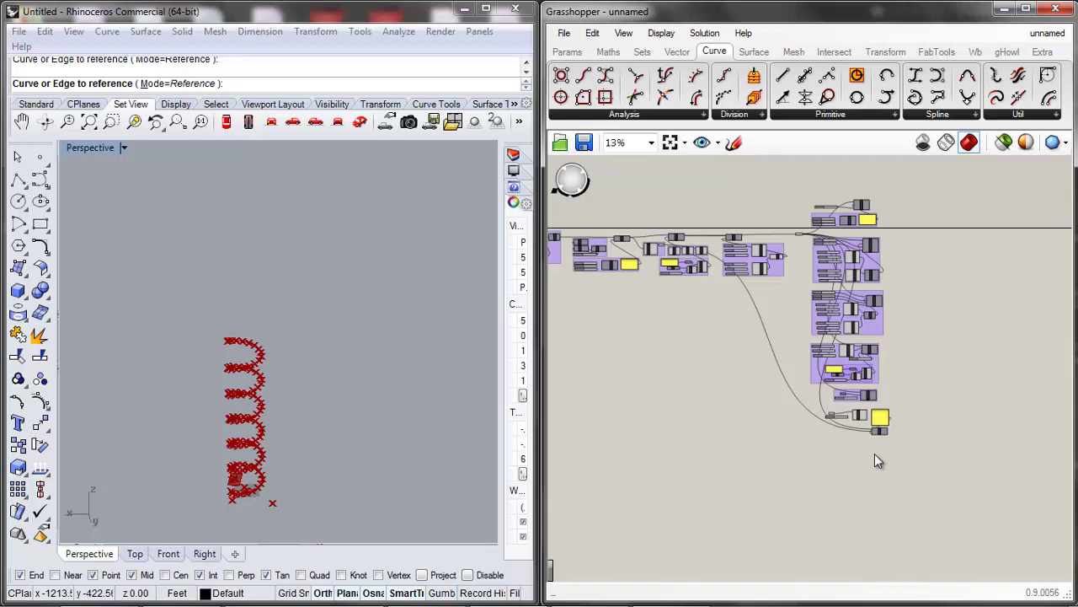
pyautogui.scroll(3, 843, 433)
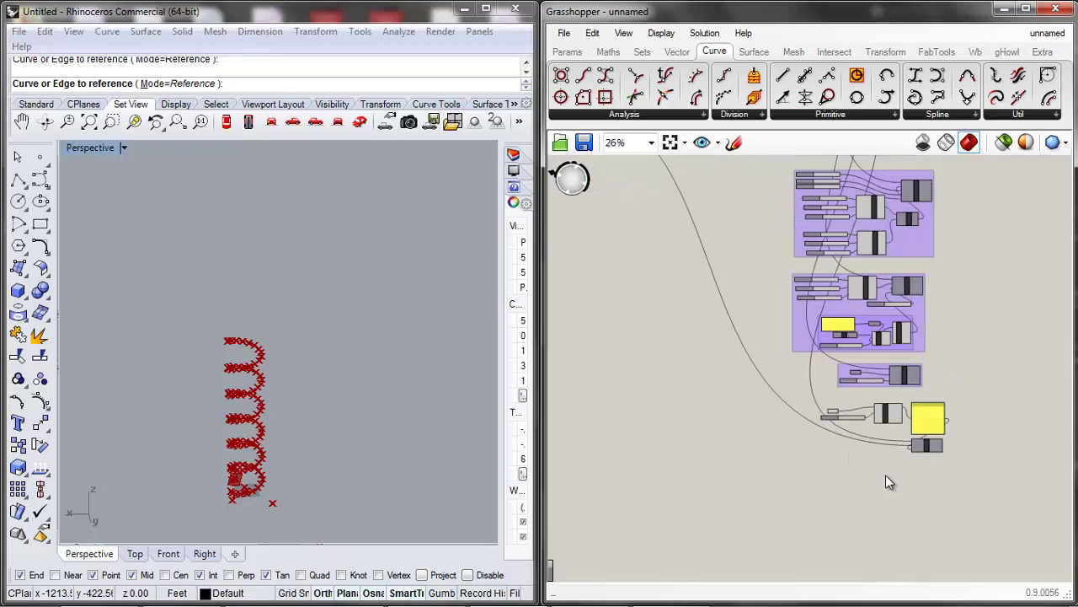
pyautogui.scroll(-3, 886, 479)
# Move the Curve parameter that feeds Divide Curve out to below and left of the 100 number slider.
pyautogui.scroll(5, 897, 488)
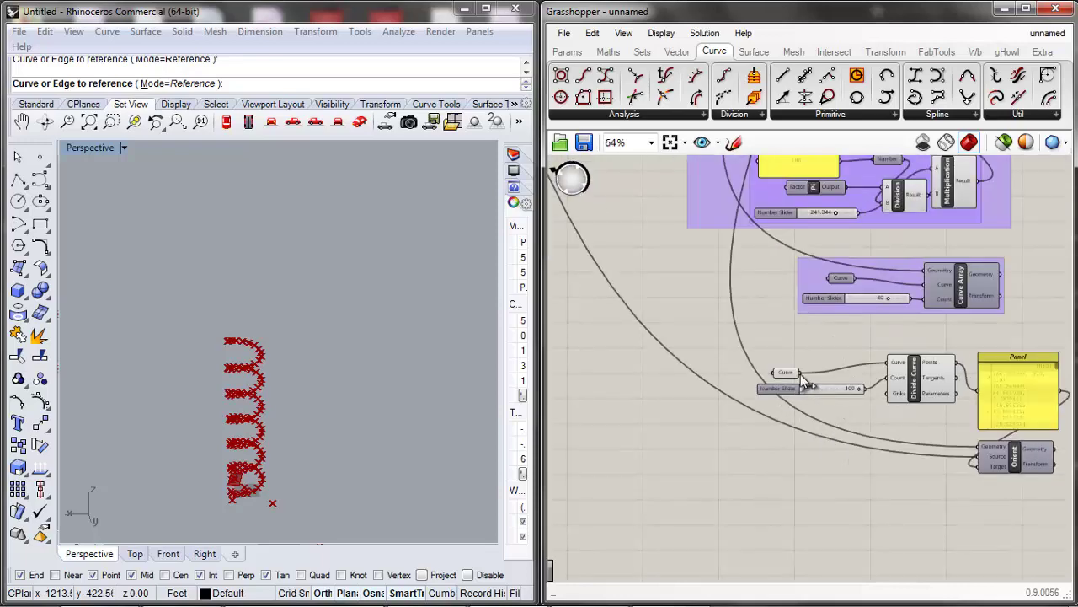
pyautogui.click(767, 372)
pyautogui.moveTo(765, 375); pyautogui.dragTo(684, 414)
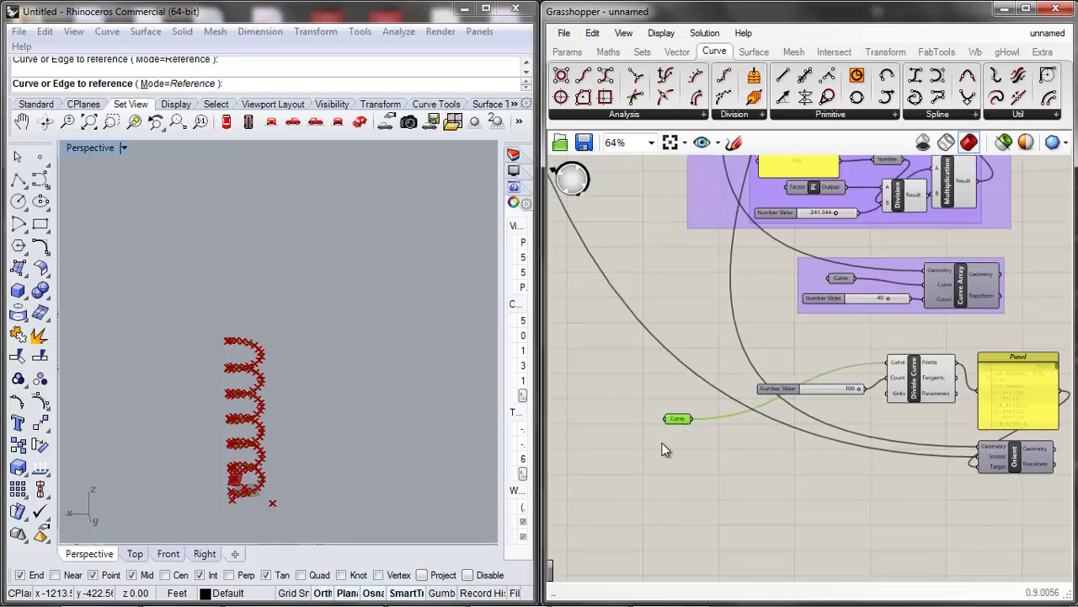
pyautogui.scroll(2, 691, 414)
pyautogui.moveTo(691, 411)
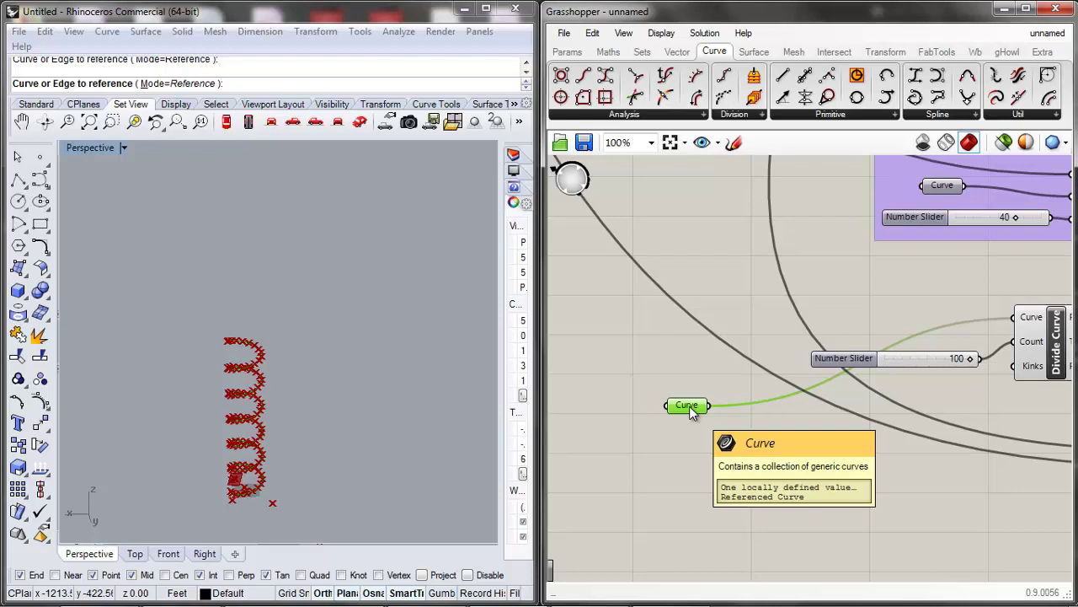
# Add a curve Offset component below the 100 slider and connect the helix Curve parameter to its Curve input.
pyautogui.doubleClick(860, 469)
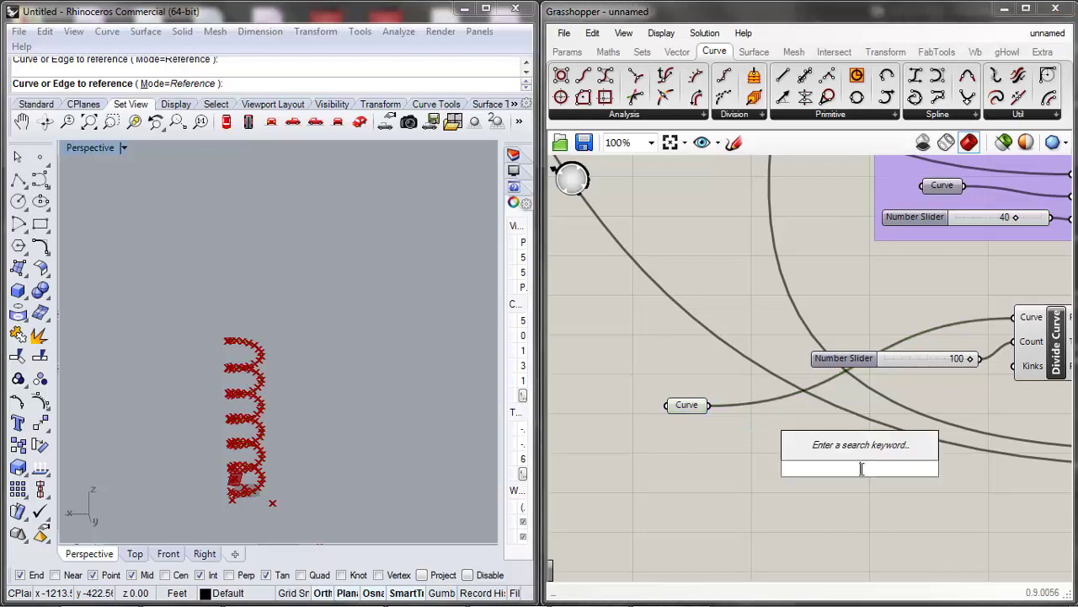
pyautogui.write('offset')
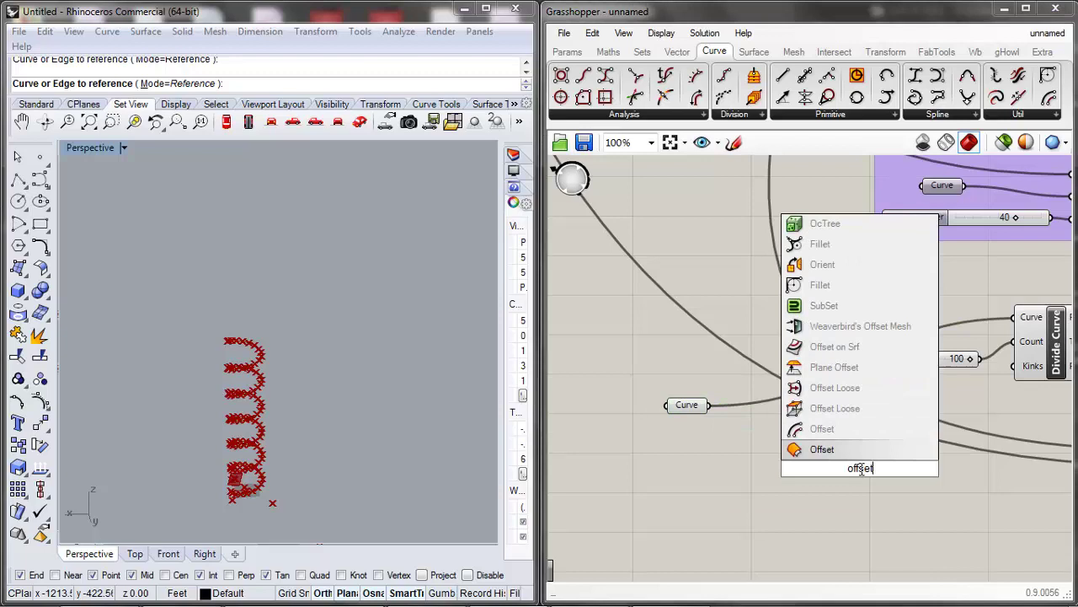
pyautogui.click(809, 434)
pyautogui.moveTo(709, 405); pyautogui.dragTo(804, 454)
# Duplicate the 100 number slider below the Curve parameter and connect the copy to Offset's Distance input.
pyautogui.click(860, 364)
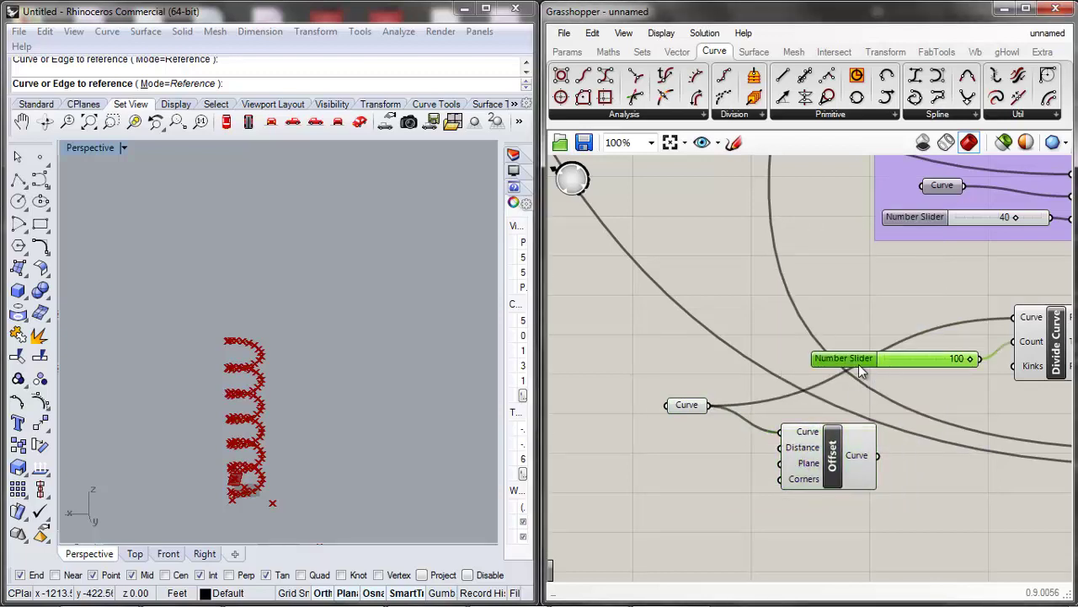
pyautogui.keyDown('alt'); pyautogui.moveTo(856, 375); pyautogui.dragTo(587, 507); pyautogui.keyUp('alt')
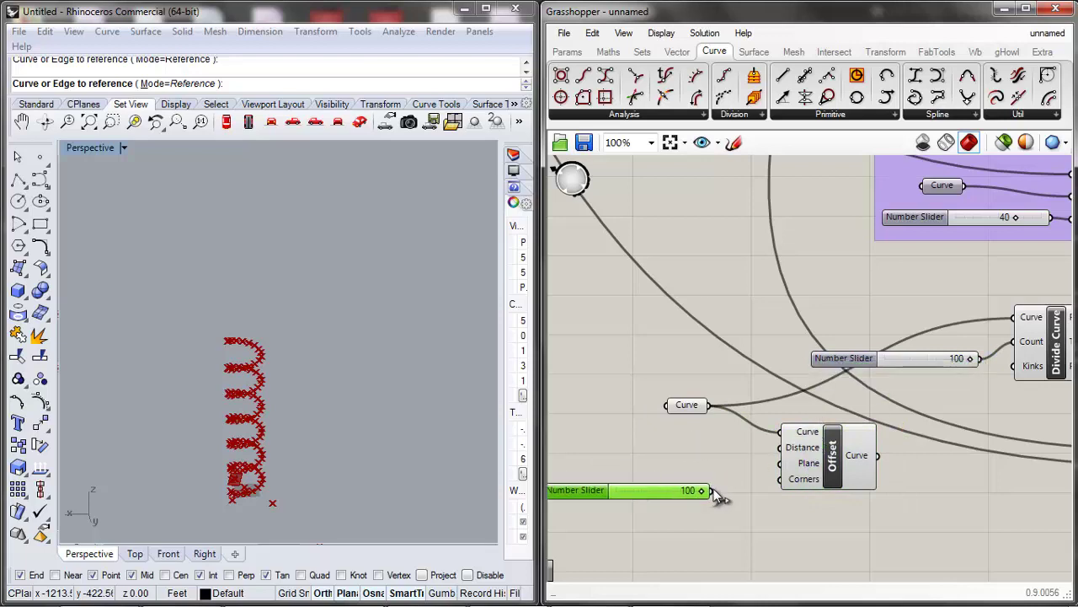
pyautogui.moveTo(713, 491); pyautogui.dragTo(810, 469)
pyautogui.scroll(3, 295, 465)
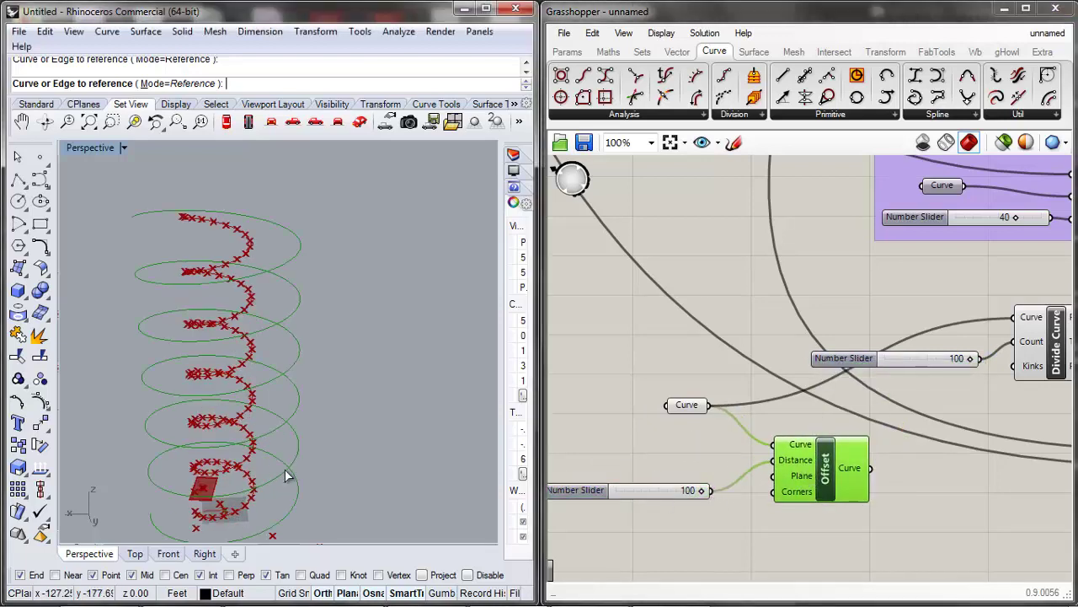
# Duplicate Divide Curve and feed the copy with the Offset curve, keeping the same 100-segment count slider.
pyautogui.moveTo(1049, 375); pyautogui.dragTo(1039, 395)
pyautogui.moveTo(659, 439); pyautogui.dragTo(505, 431, button='right')
pyautogui.scroll(-1, 862, 423)
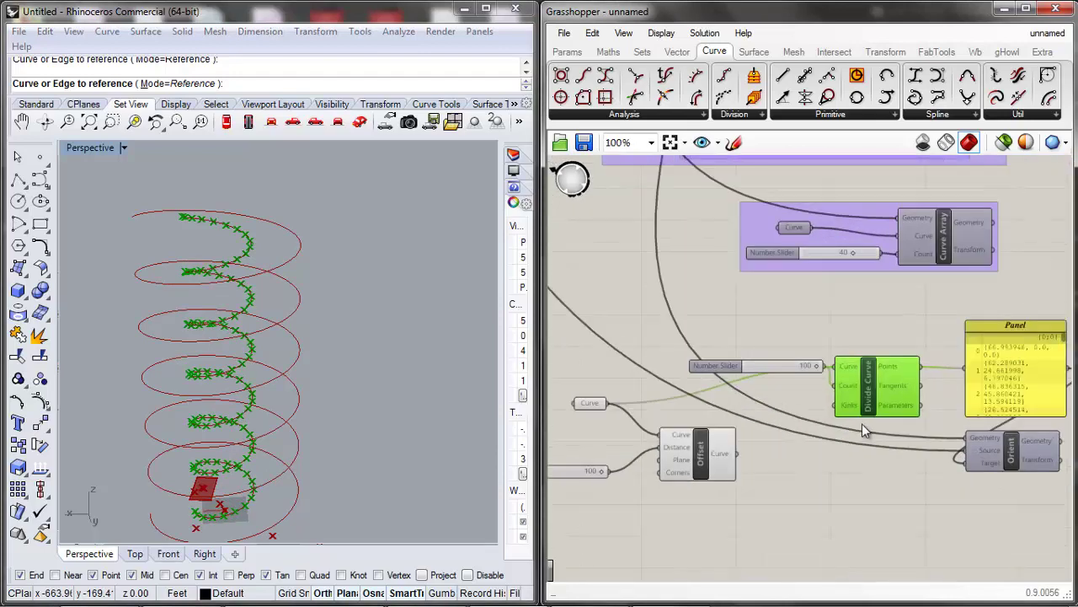
pyautogui.scroll(1, 862, 424)
pyautogui.moveTo(712, 452); pyautogui.dragTo(798, 428)
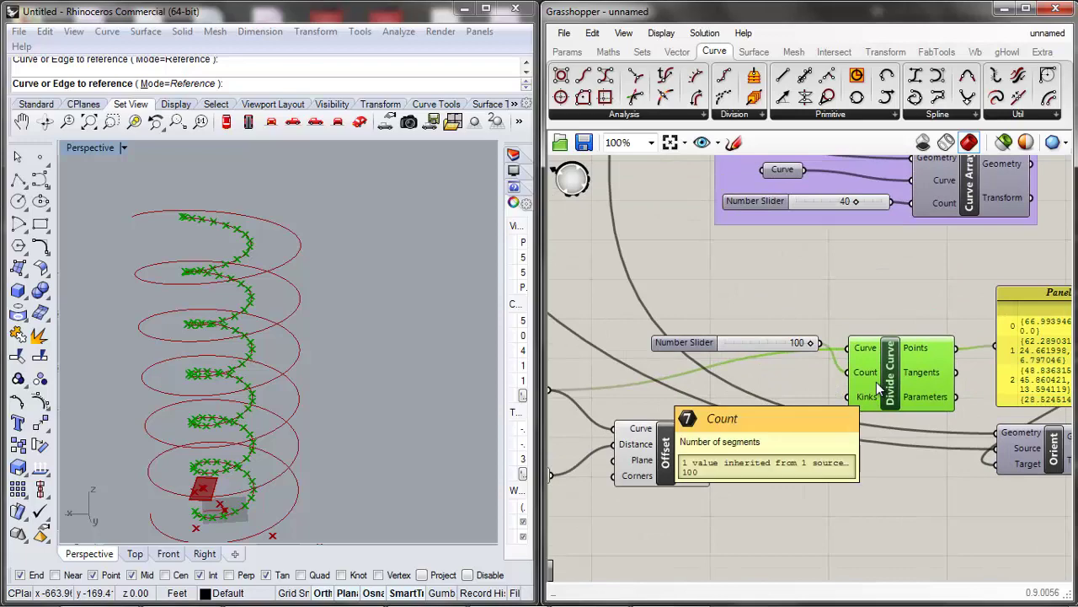
pyautogui.moveTo(876, 382); pyautogui.dragTo(817, 513)
pyautogui.moveTo(790, 477)
pyautogui.mouseDown()
pyautogui.moveTo(752, 488)
pyautogui.moveTo(714, 455)
pyautogui.moveTo(787, 478)
pyautogui.mouseUp()
pyautogui.click(771, 431)
pyautogui.click(362, 399)
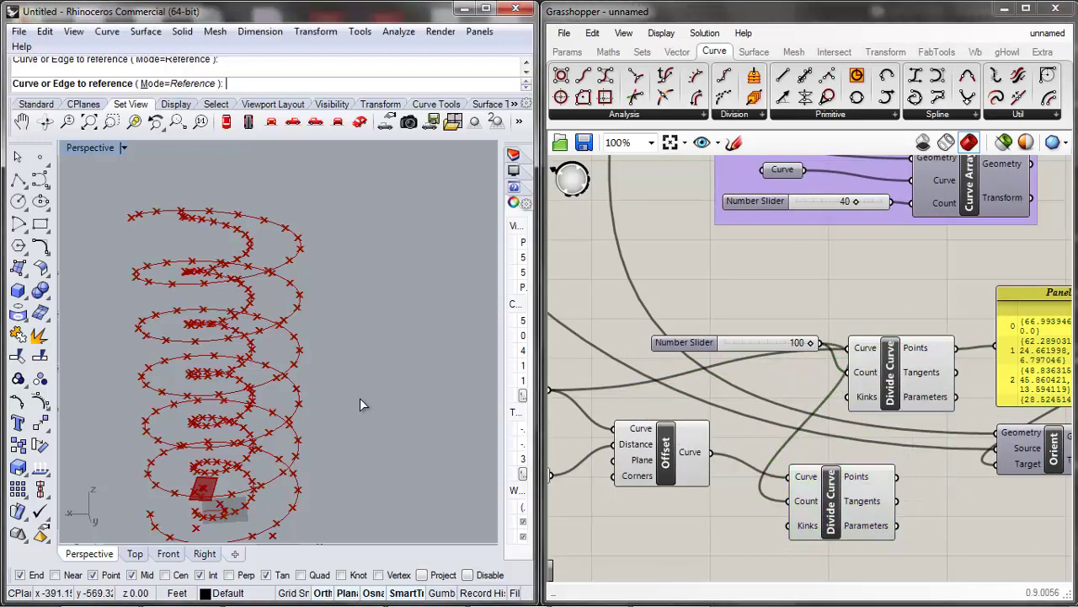
# Move the original Divide Curve directly above its copy.
pyautogui.moveTo(914, 386); pyautogui.dragTo(853, 416)
pyautogui.scroll(-1, 724, 421)
pyautogui.moveTo(966, 447); pyautogui.dragTo(871, 411, button='right')
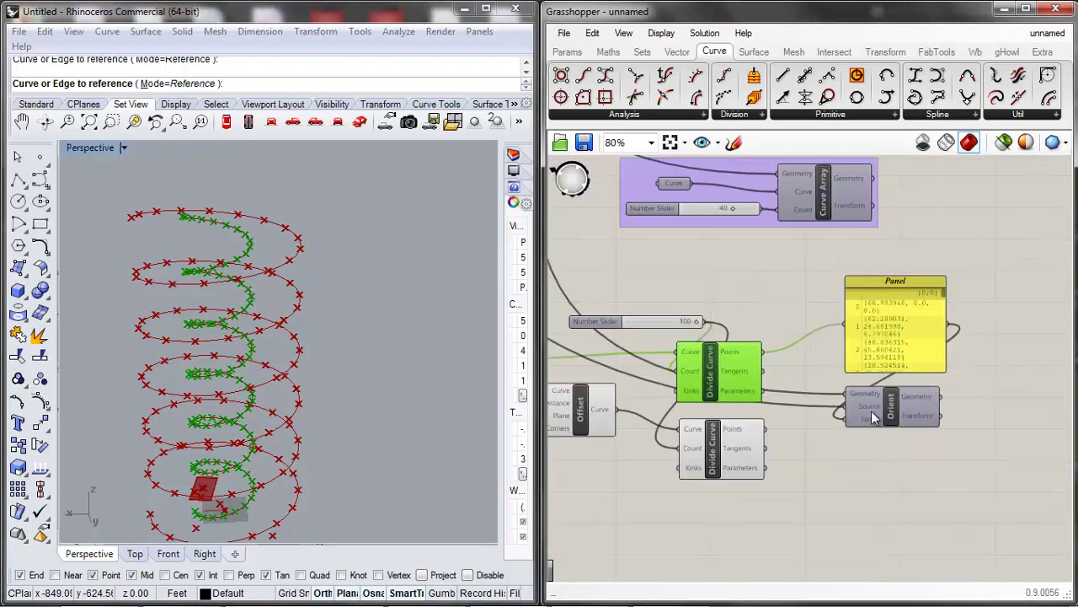
# Add a Line component with start and end point inputs and place it below Orient.
pyautogui.doubleClick(866, 477)
pyautogui.write('line')
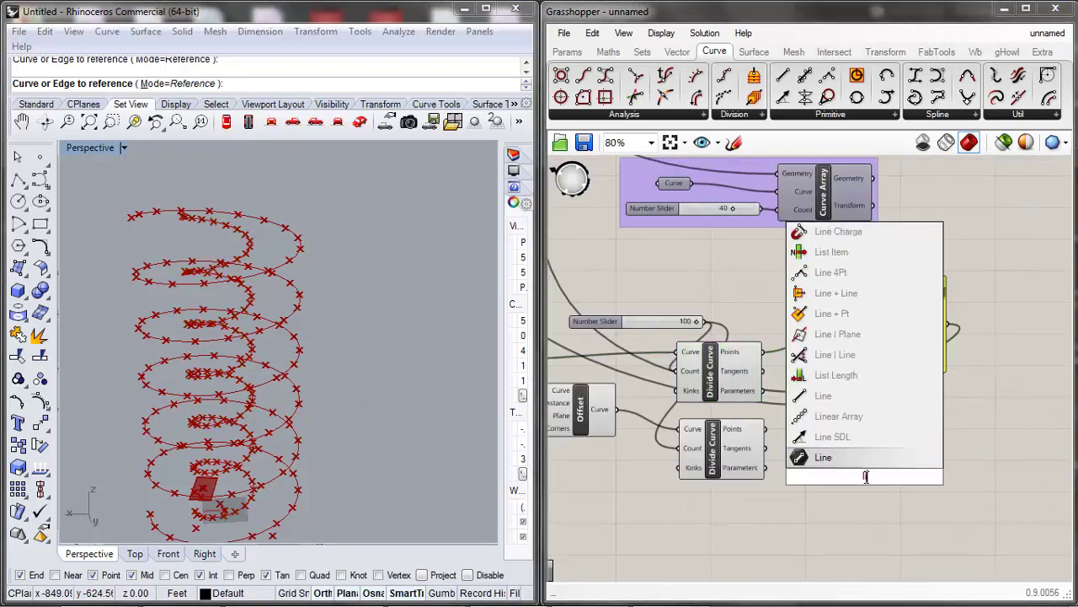
pyautogui.click(844, 450)
pyautogui.moveTo(860, 461); pyautogui.dragTo(915, 476)
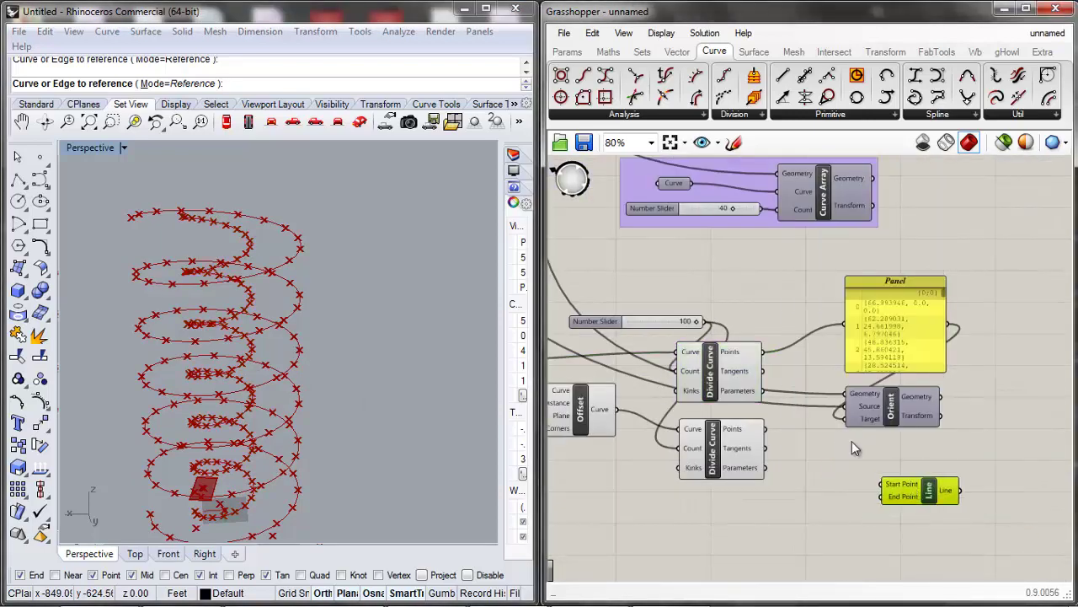
# Connect the upper Divide Curve's Points to Line's Start Point and the lower Divide Curve's Points to its End Point.
pyautogui.moveTo(763, 352); pyautogui.dragTo(881, 484)
pyautogui.moveTo(765, 429); pyautogui.dragTo(882, 497)
pyautogui.click(805, 512)
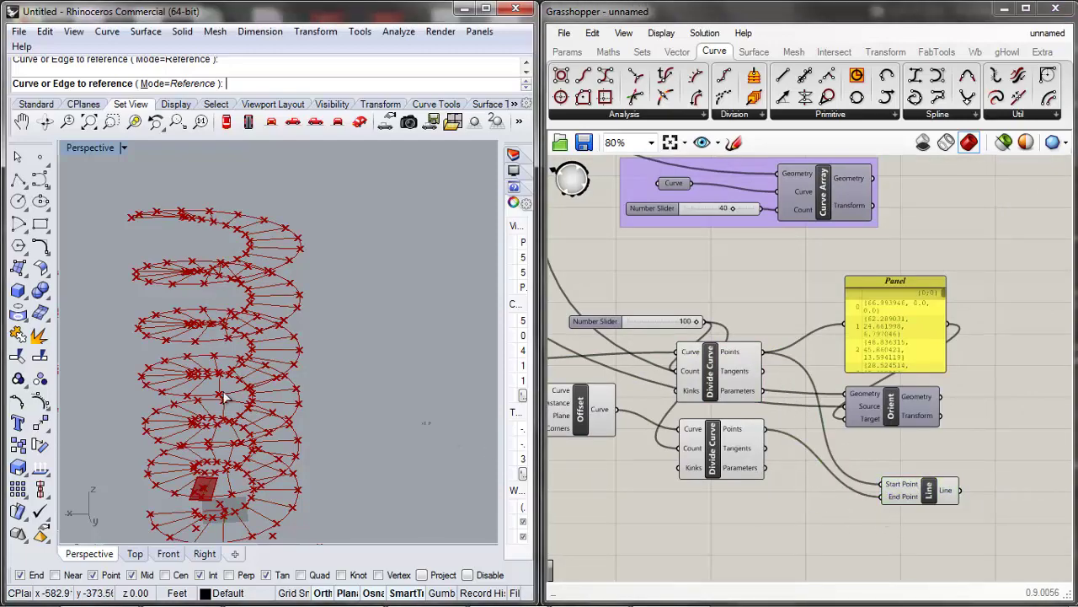
pyautogui.moveTo(225, 393); pyautogui.dragTo(85, 348, button='right')
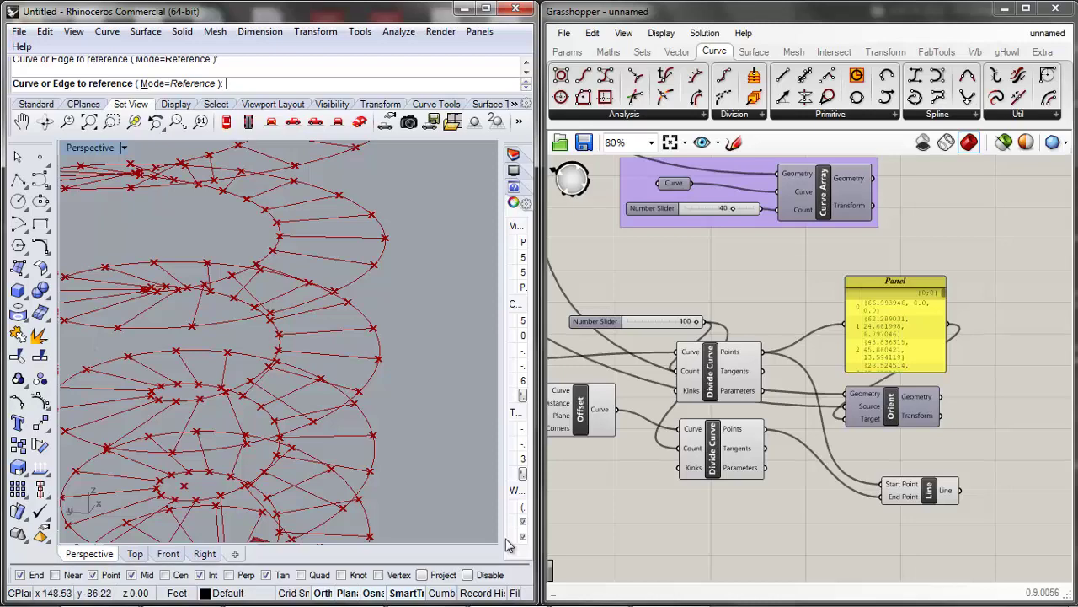
# Rearrange the definition with Orient far right, the panel beside the Divide Curves, Line under the panel and the distance slider under Offset.
pyautogui.moveTo(920, 496); pyautogui.dragTo(886, 492)
pyautogui.scroll(-5, 804, 513)
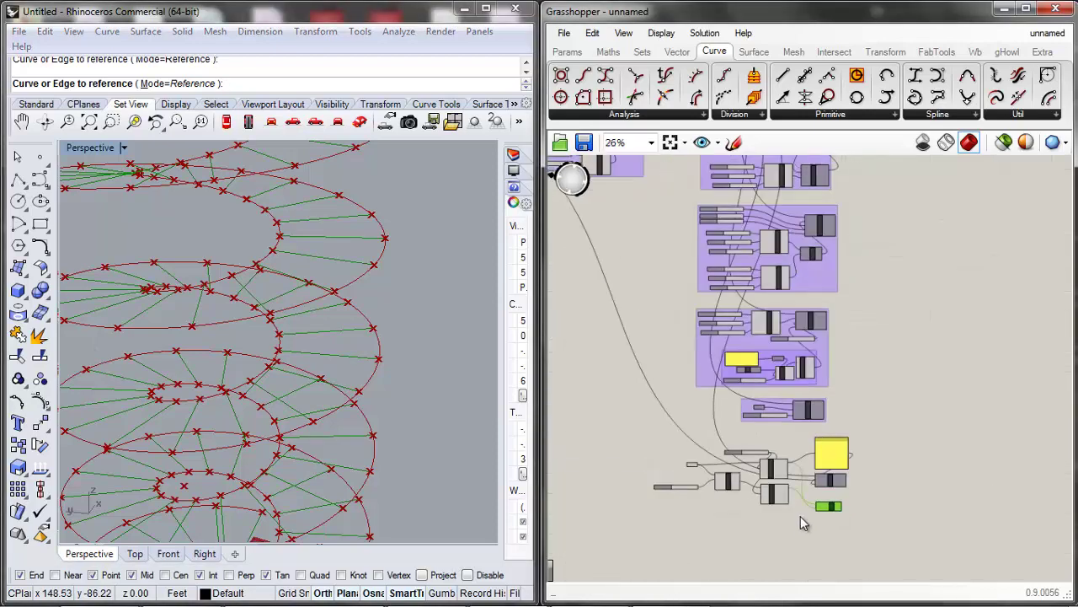
pyautogui.scroll(4, 791, 505)
pyautogui.moveTo(908, 376); pyautogui.dragTo(1036, 314)
pyautogui.moveTo(867, 346); pyautogui.dragTo(838, 386)
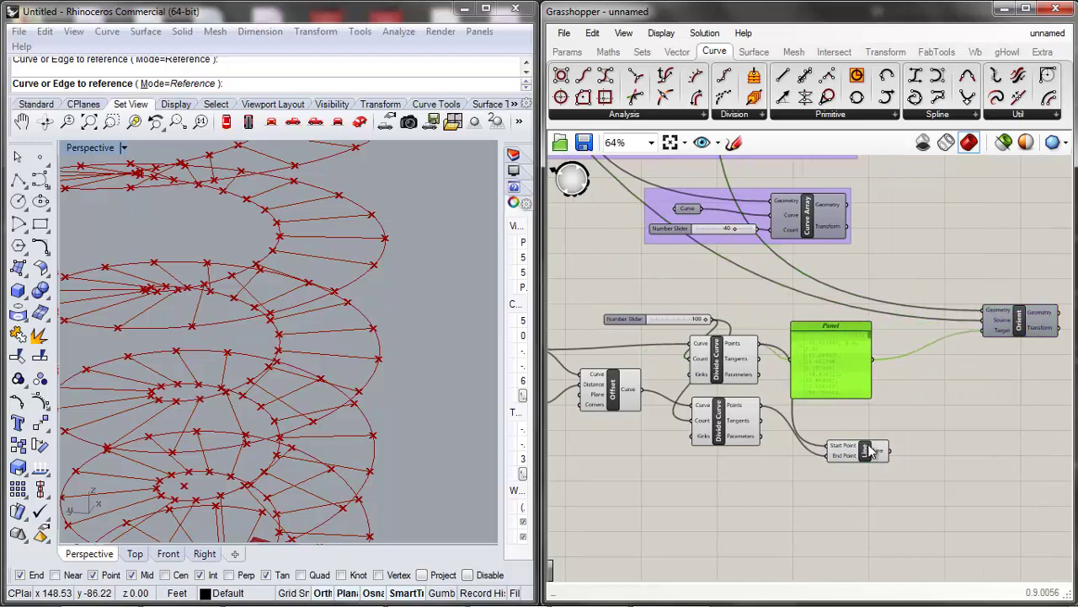
pyautogui.moveTo(856, 453); pyautogui.dragTo(837, 442)
pyautogui.scroll(-2, 859, 461)
pyautogui.scroll(-1, 776, 480)
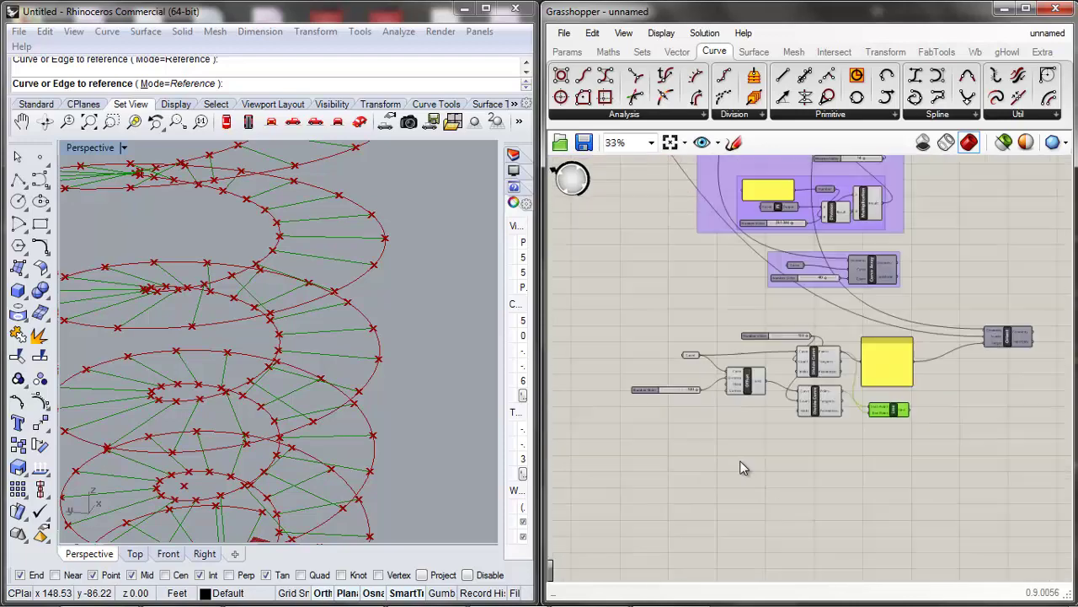
pyautogui.moveTo(696, 412); pyautogui.dragTo(727, 437)
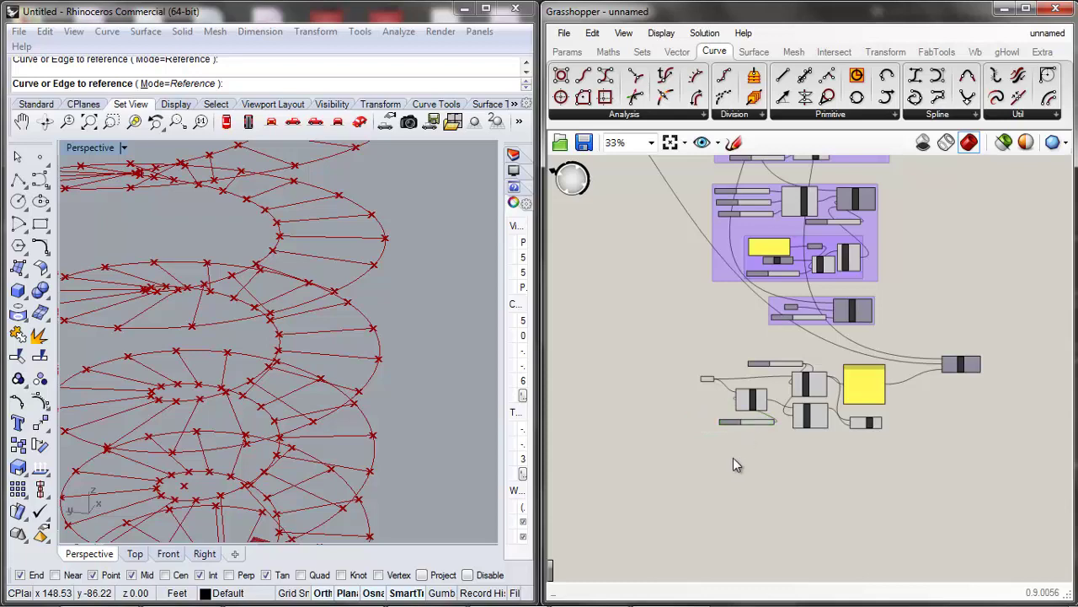
# Add an Orient Direction component on the empty canvas below the Line component.
pyautogui.scroll(-2, 737, 464)
pyautogui.scroll(4, 785, 435)
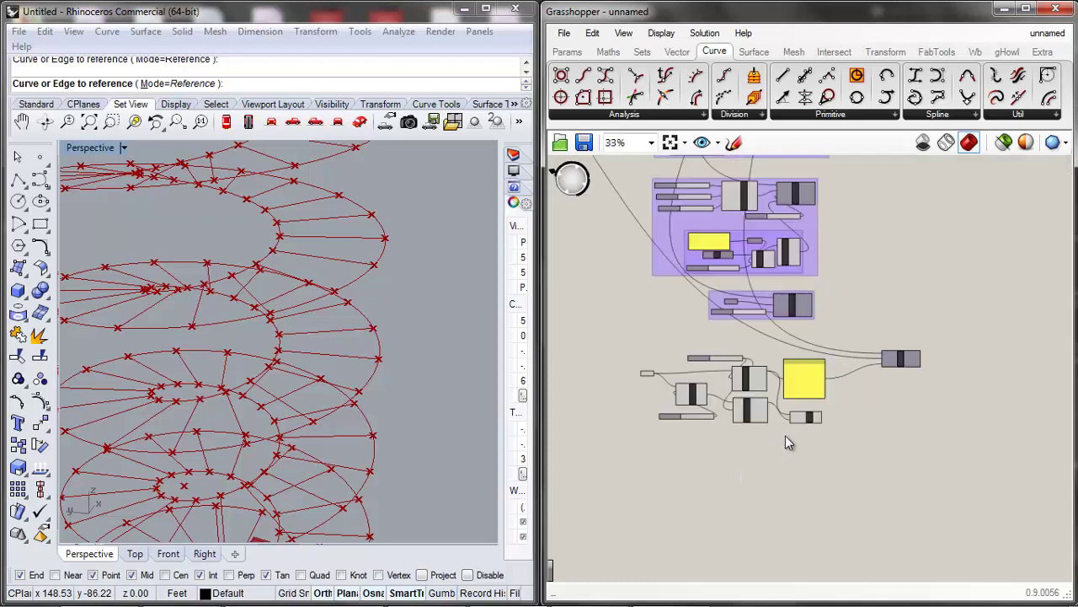
pyautogui.doubleClick(831, 479)
pyautogui.write('orinet')
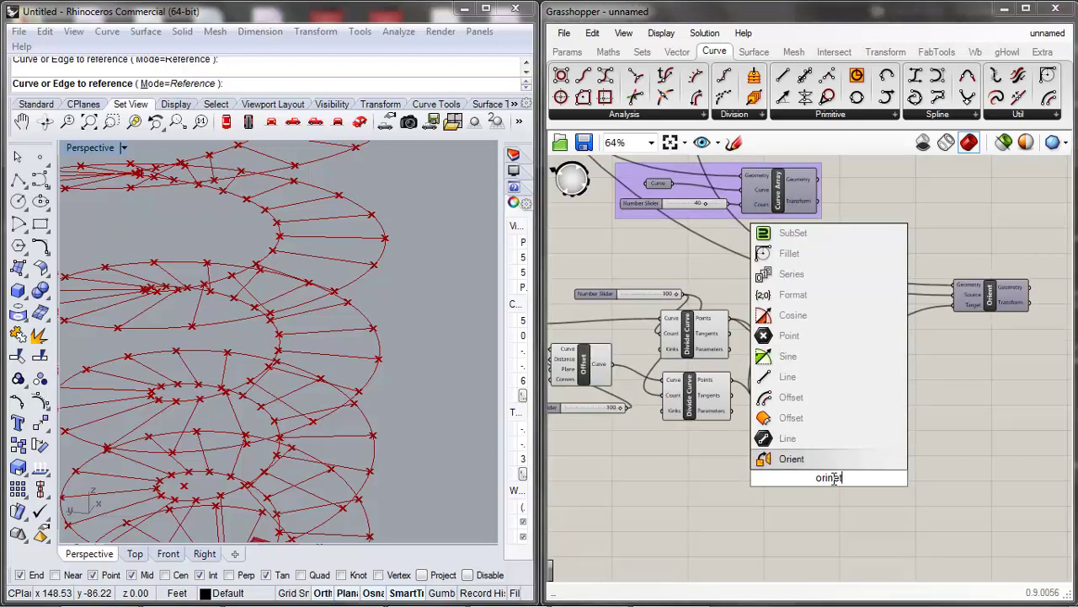
pyautogui.press('BackSpace')
pyautogui.press('BackSpace')
pyautogui.press('BackSpace')
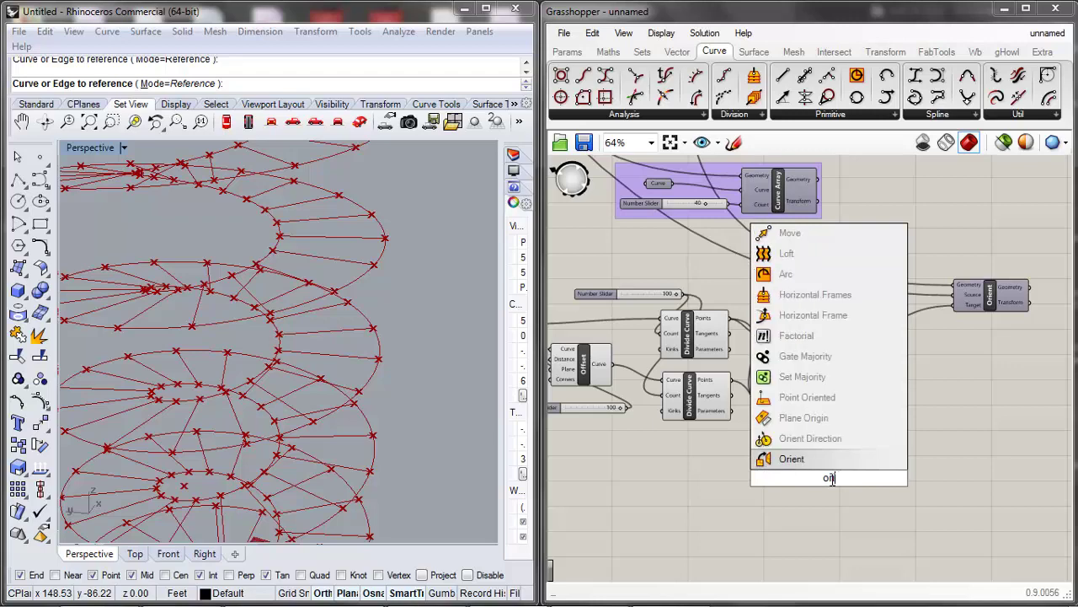
pyautogui.click(792, 439)
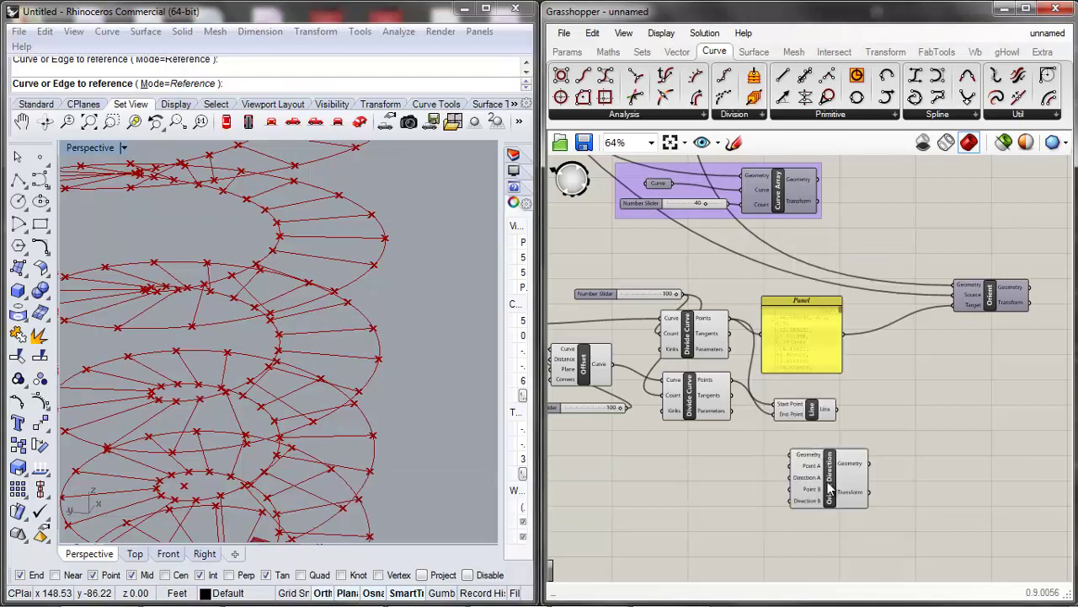
# Place Orient Direction to the right of Line and line up the Orient component directly above it.
pyautogui.moveTo(811, 457); pyautogui.dragTo(952, 415)
pyautogui.moveTo(1005, 289); pyautogui.dragTo(969, 315)
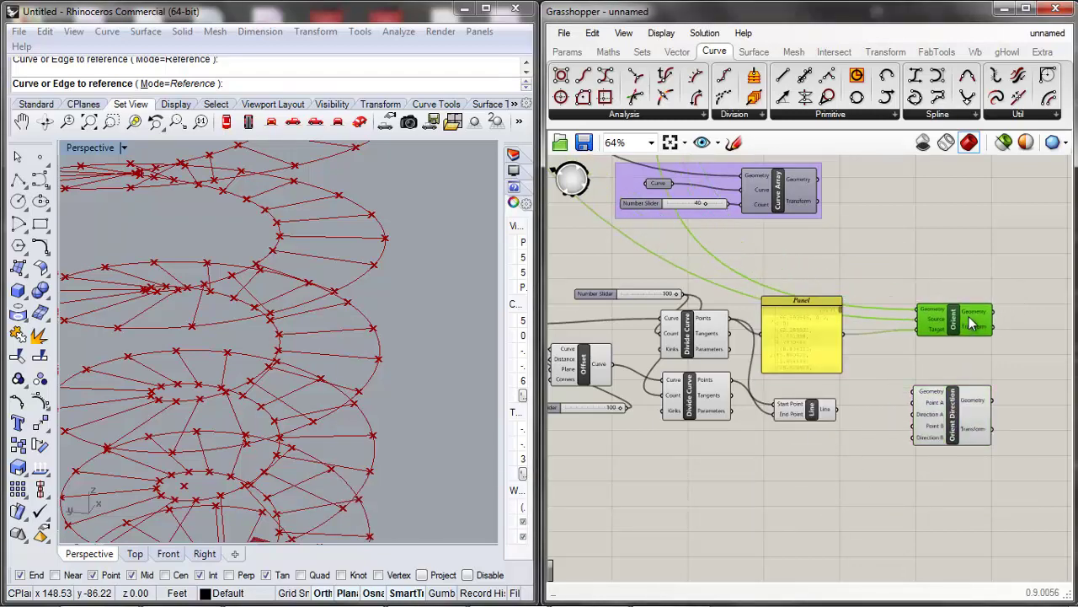
pyautogui.click(944, 372)
pyautogui.scroll(2, 929, 441)
pyautogui.click(926, 436)
pyautogui.moveTo(901, 417); pyautogui.dragTo(899, 415)
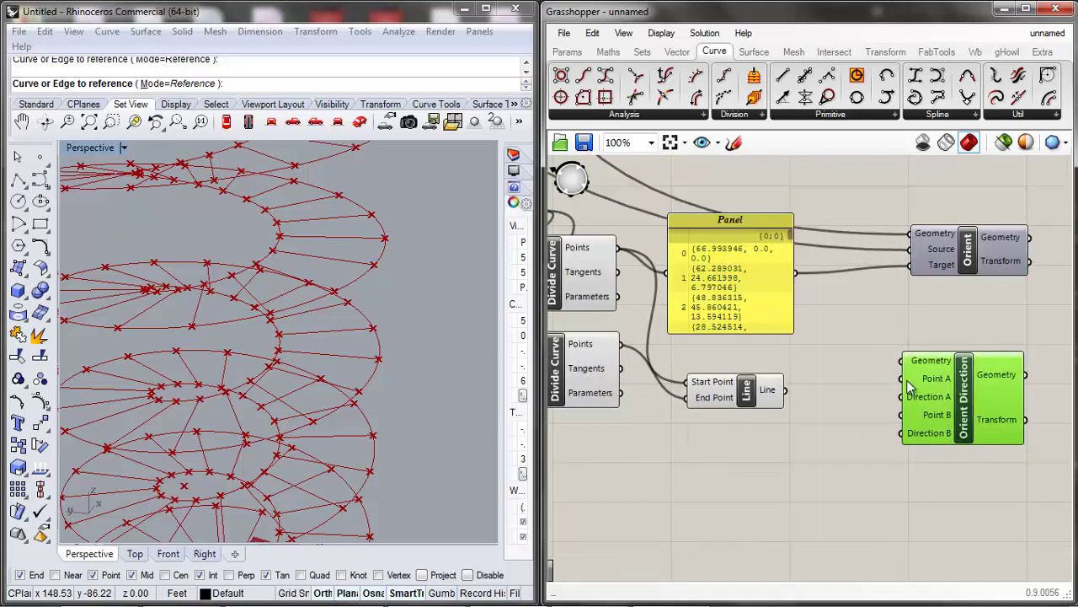
pyautogui.scroll(-5, 840, 374)
pyautogui.scroll(-3, 786, 424)
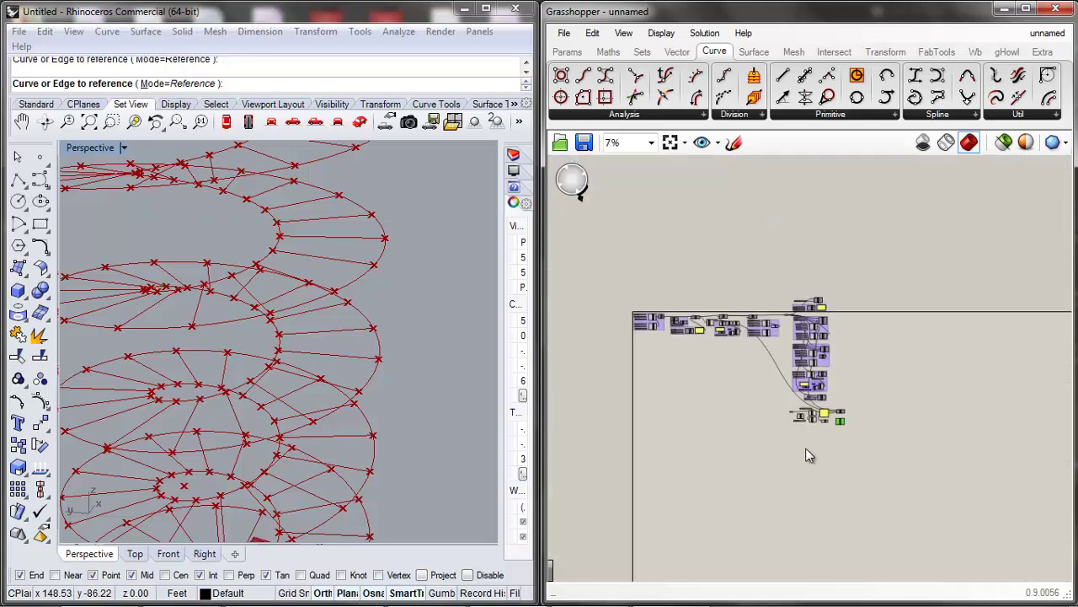
pyautogui.scroll(4, 784, 332)
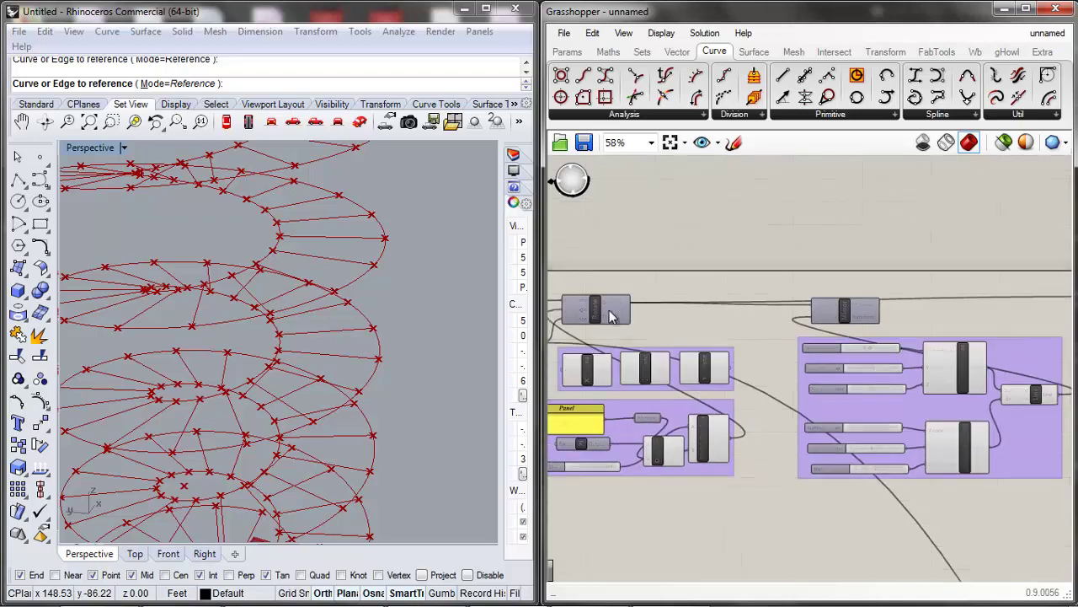
pyautogui.scroll(-3, 723, 364)
pyautogui.scroll(7, 733, 359)
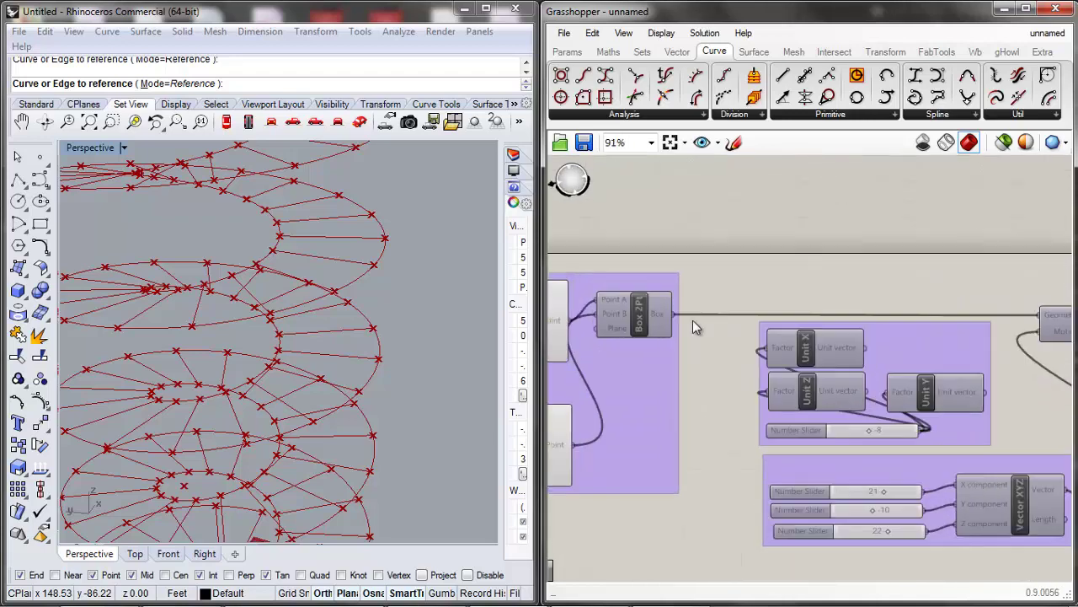
pyautogui.scroll(-6, 715, 244)
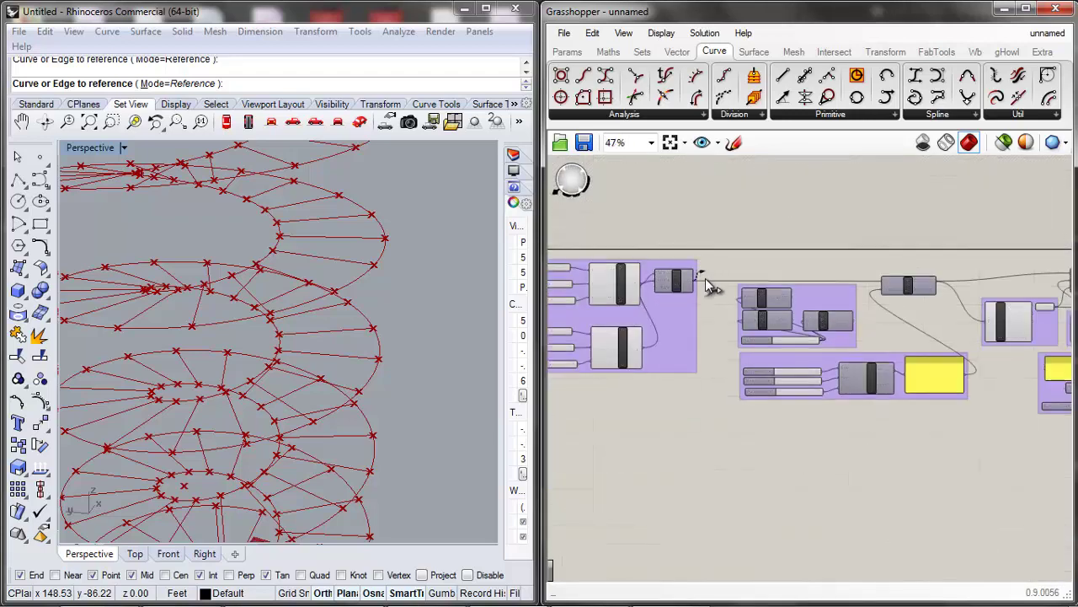
pyautogui.scroll(4, 720, 421)
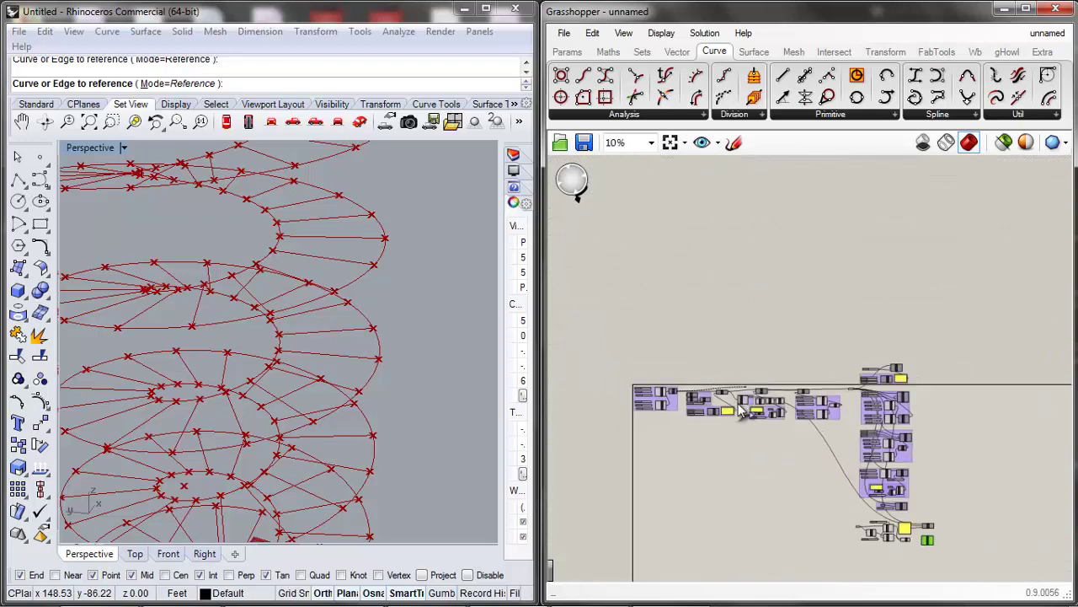
pyautogui.scroll(-4, 741, 421)
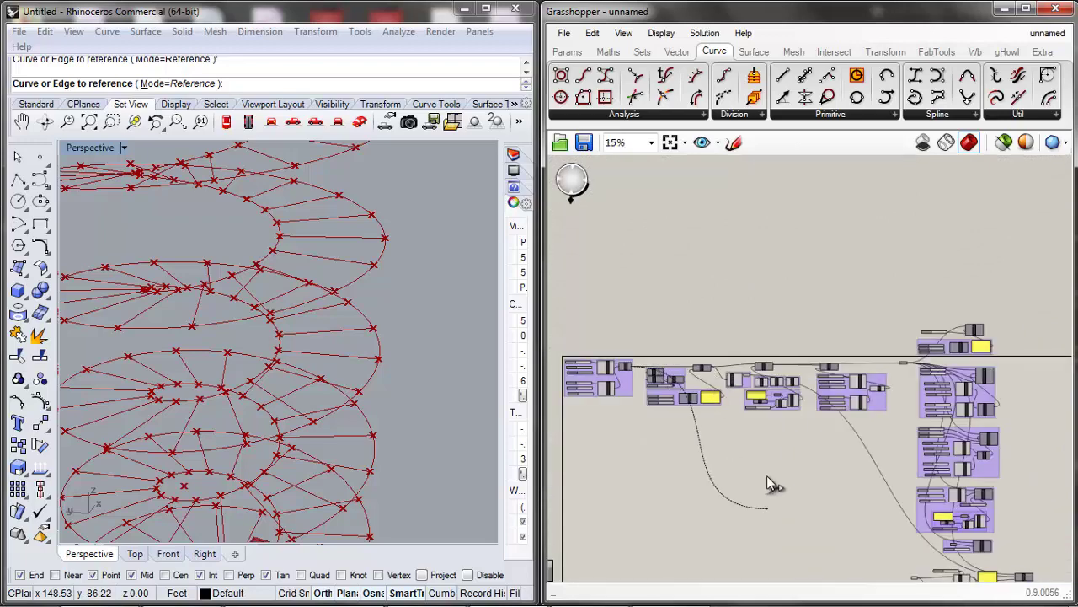
pyautogui.scroll(3, 835, 491)
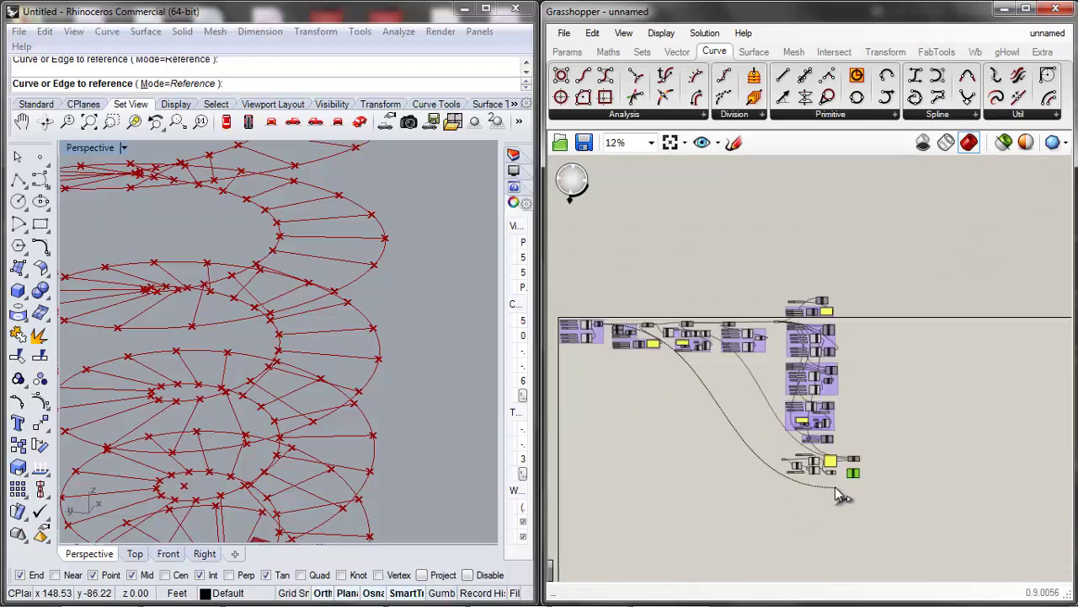
# Add a Box parameter in the empty canvas area to the left of the curve offset definition.
pyautogui.doubleClick(712, 472)
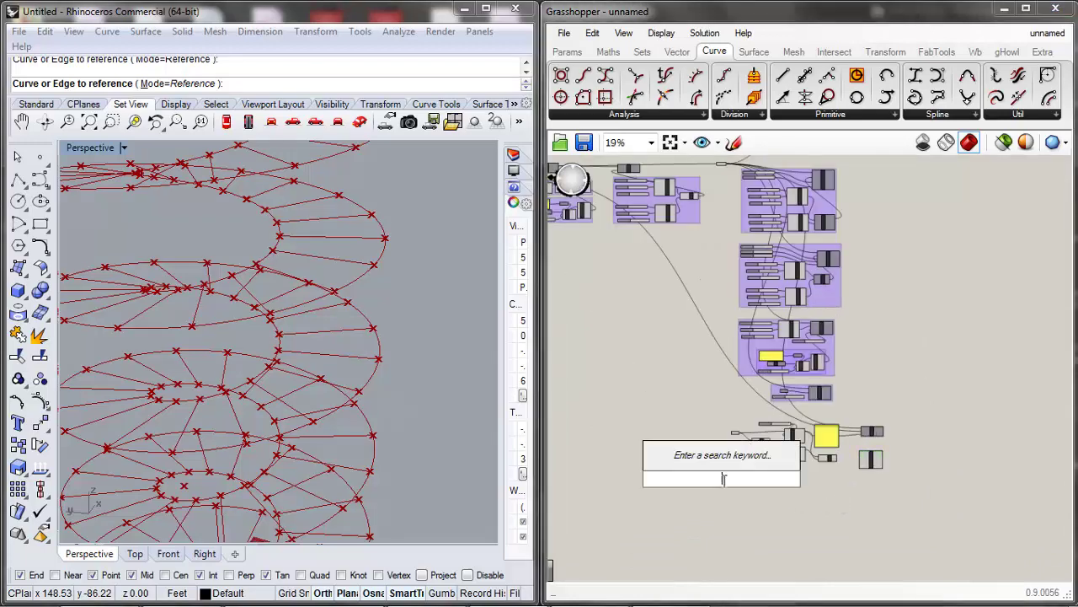
pyautogui.write('box')
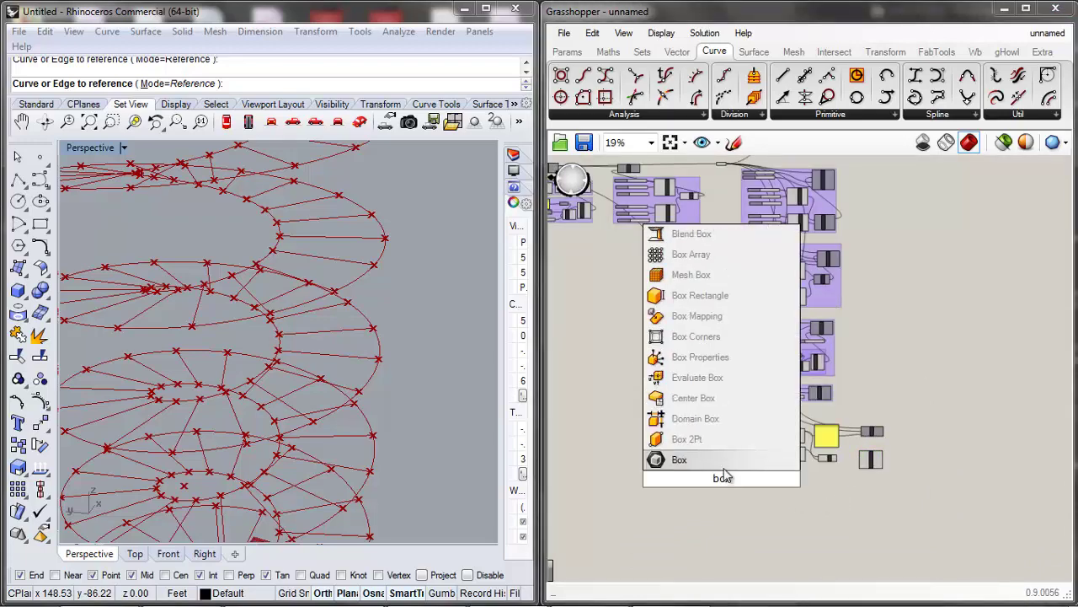
pyautogui.press('Return')
# Feed the Box parameter from the first Box 2Pt's Box output and place it below and left of Offset's distance slider.
pyautogui.scroll(-3, 661, 420)
pyautogui.scroll(5, 611, 358)
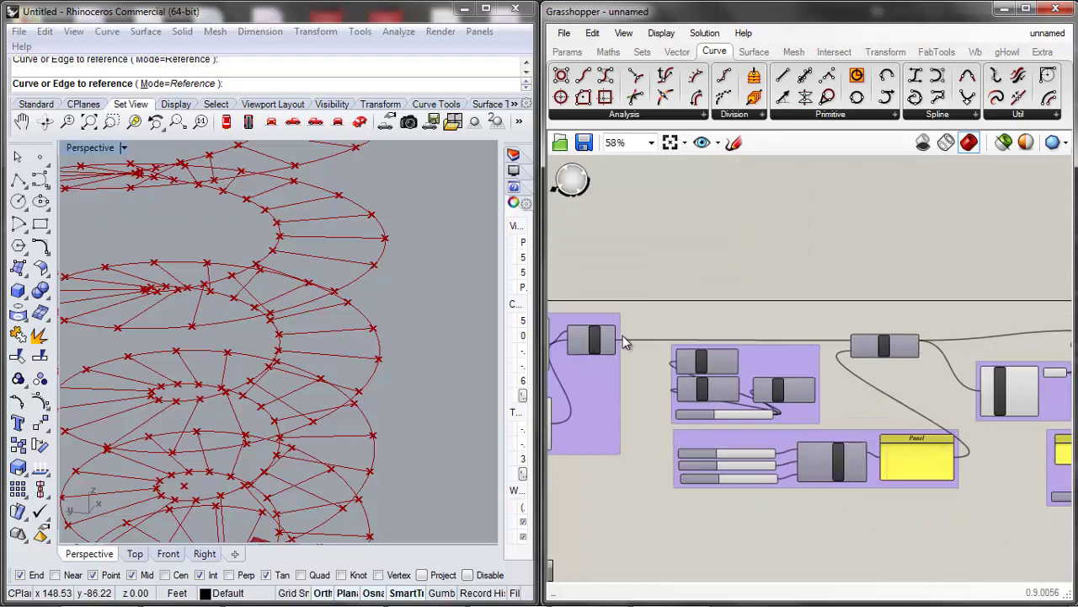
pyautogui.scroll(3, 615, 339)
pyautogui.scroll(-5, 605, 337)
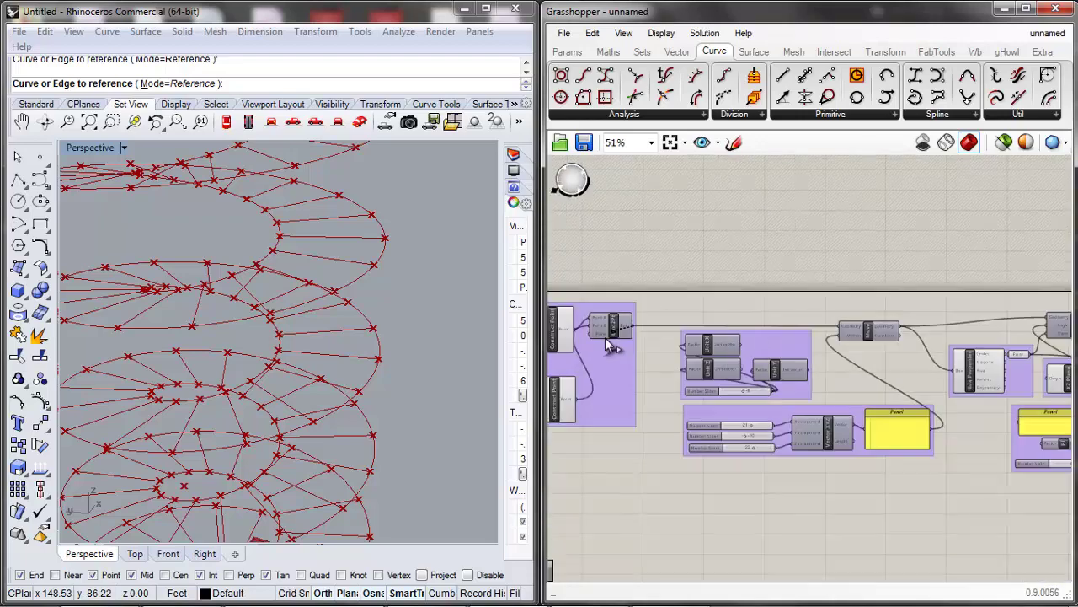
pyautogui.scroll(-2, 857, 532)
pyautogui.scroll(5, 788, 533)
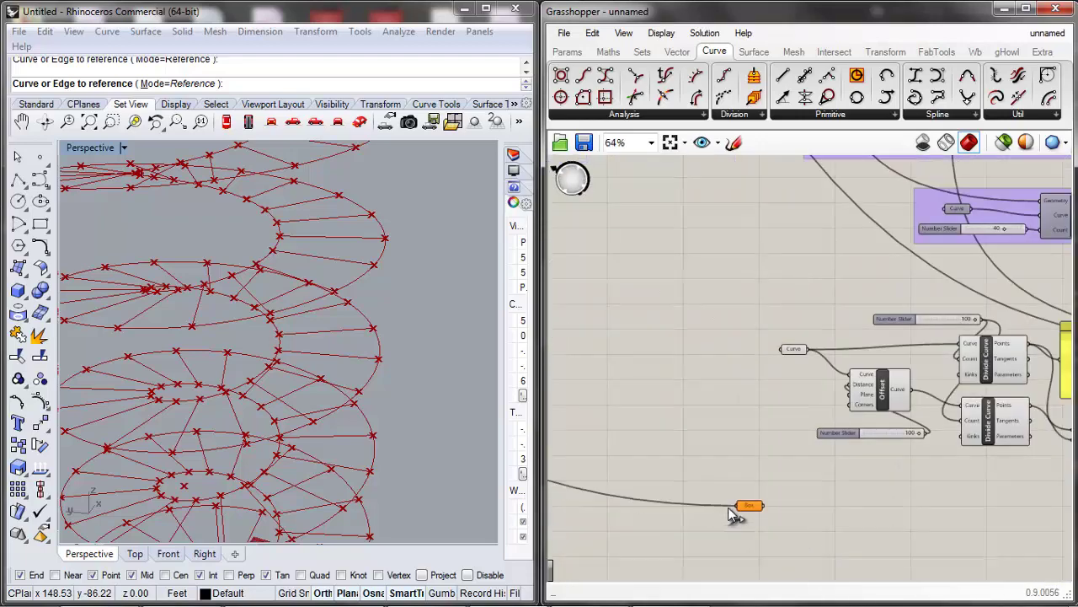
pyautogui.moveTo(752, 506); pyautogui.dragTo(788, 499)
pyautogui.click(776, 391)
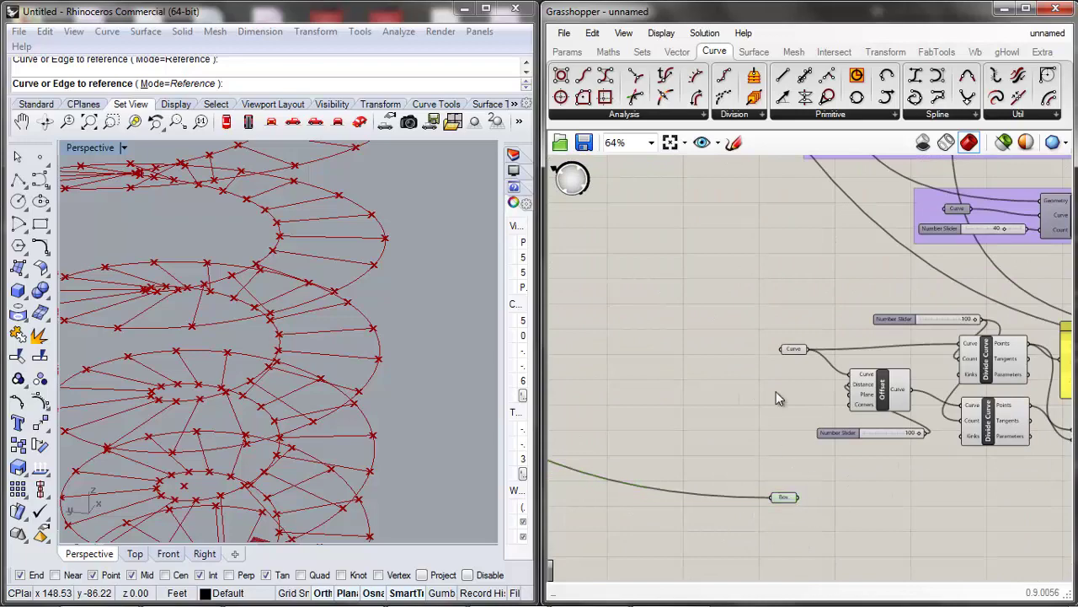
pyautogui.scroll(-5, 828, 445)
pyautogui.scroll(5, 852, 475)
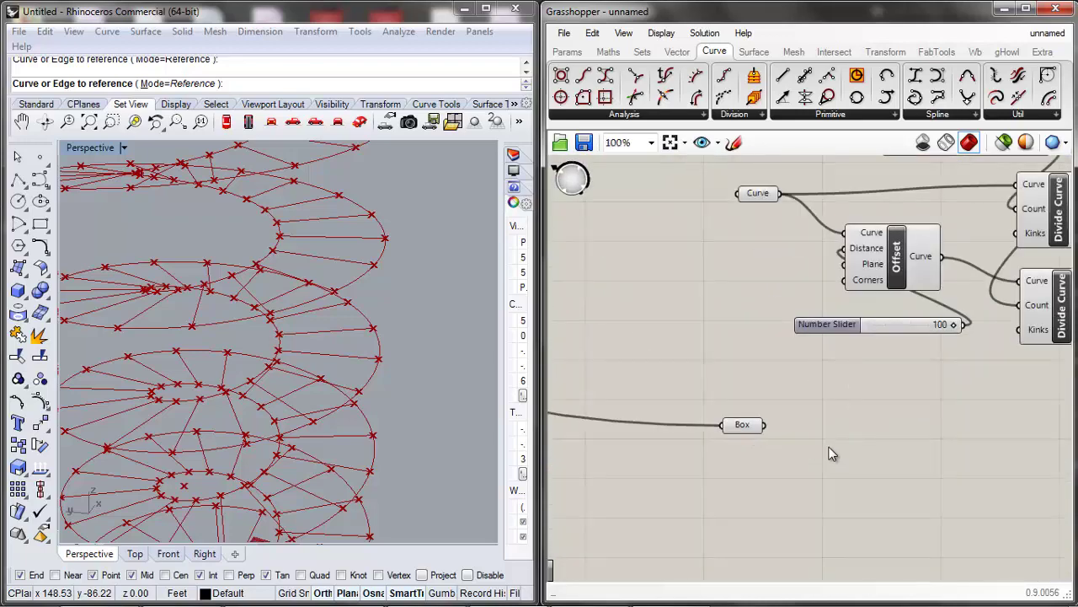
pyautogui.scroll(-2, 831, 452)
pyautogui.scroll(4, 830, 453)
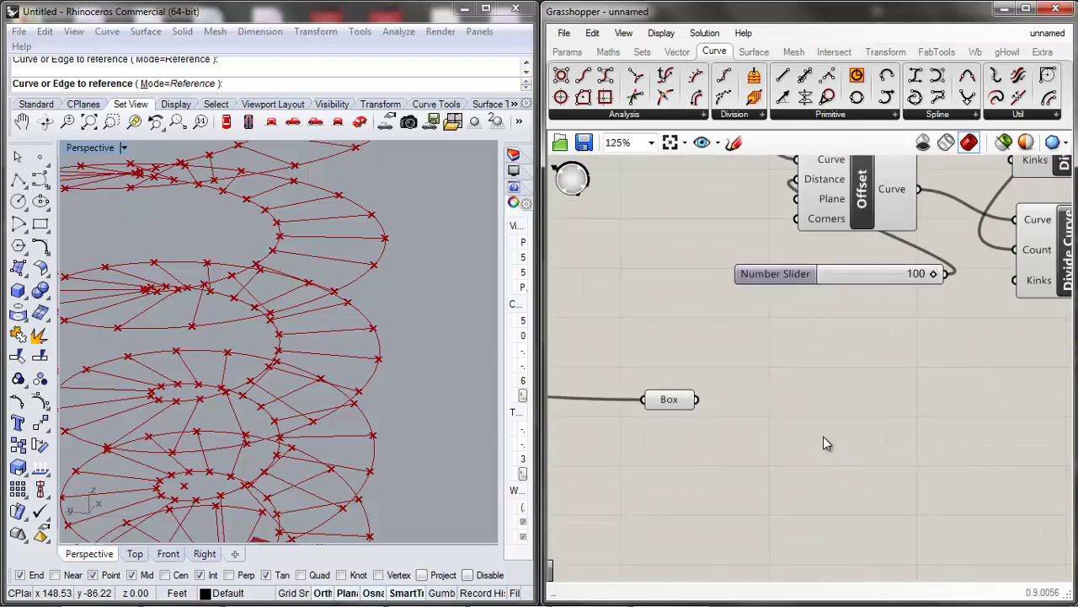
pyautogui.moveTo(677, 405); pyautogui.dragTo(669, 395)
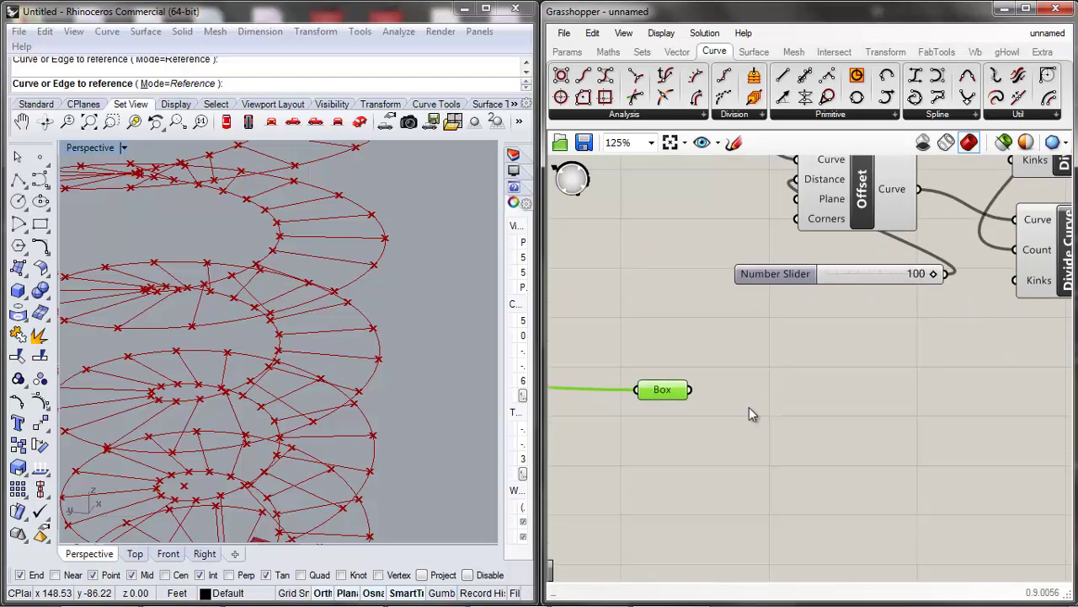
# Turn off the preview of the parameter that feeds the array groups, so only the original box at the origin is displayed.
pyautogui.scroll(-5, 855, 459)
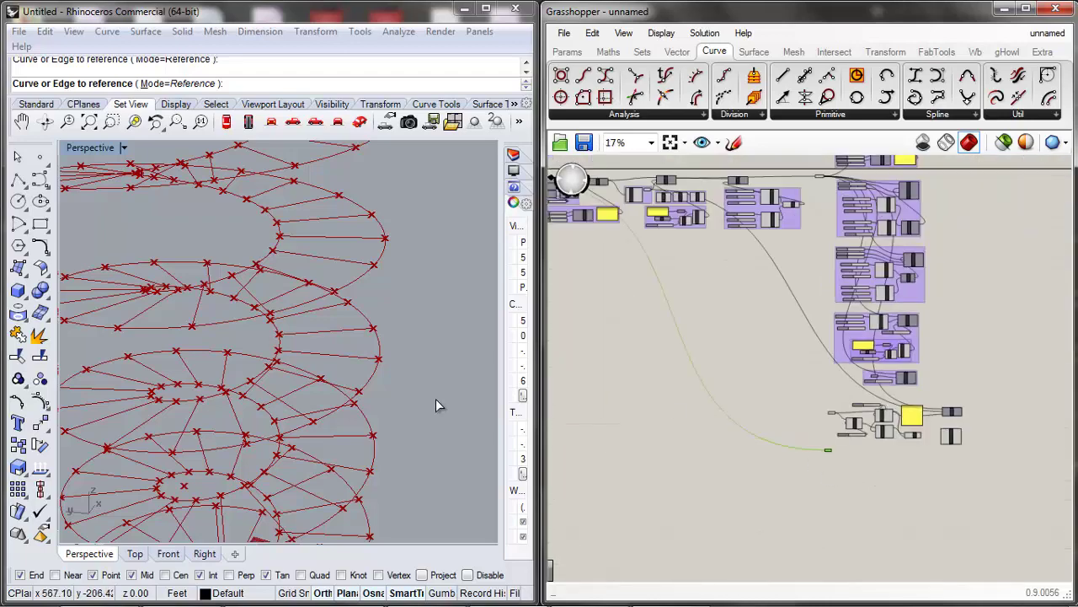
pyautogui.scroll(-5, 390, 380)
pyautogui.scroll(6, 342, 417)
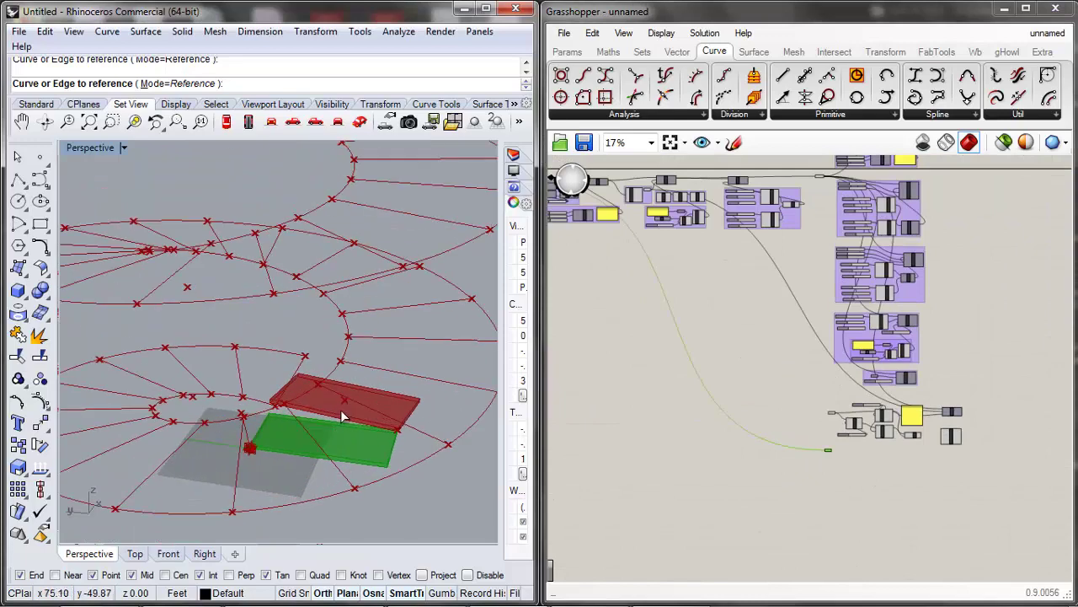
pyautogui.scroll(3, 342, 417)
pyautogui.click(769, 410)
pyautogui.scroll(-3, 841, 423)
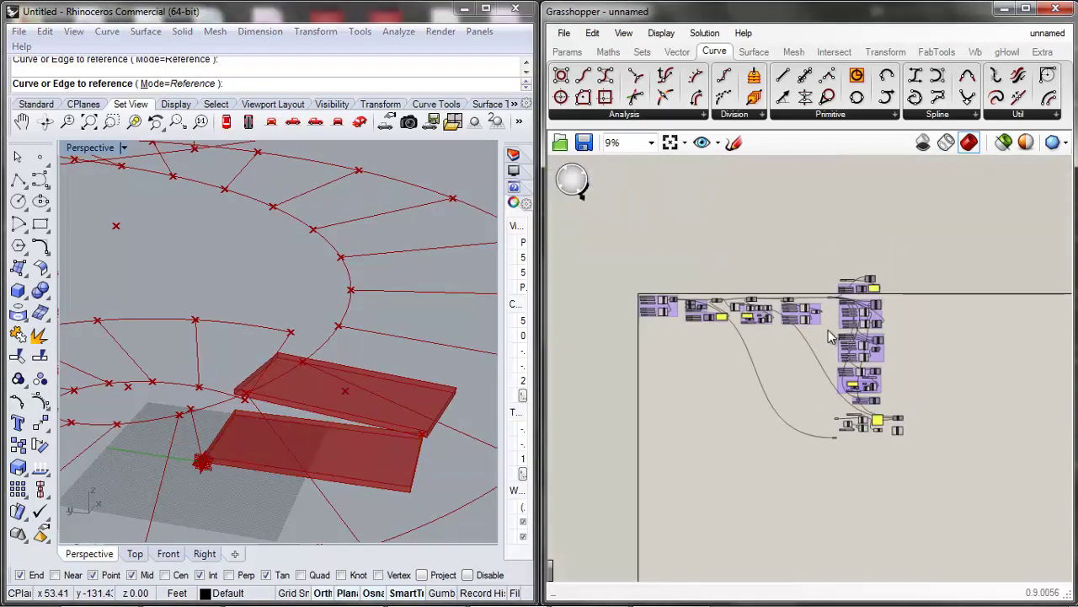
pyautogui.scroll(7, 830, 337)
pyautogui.click(832, 229)
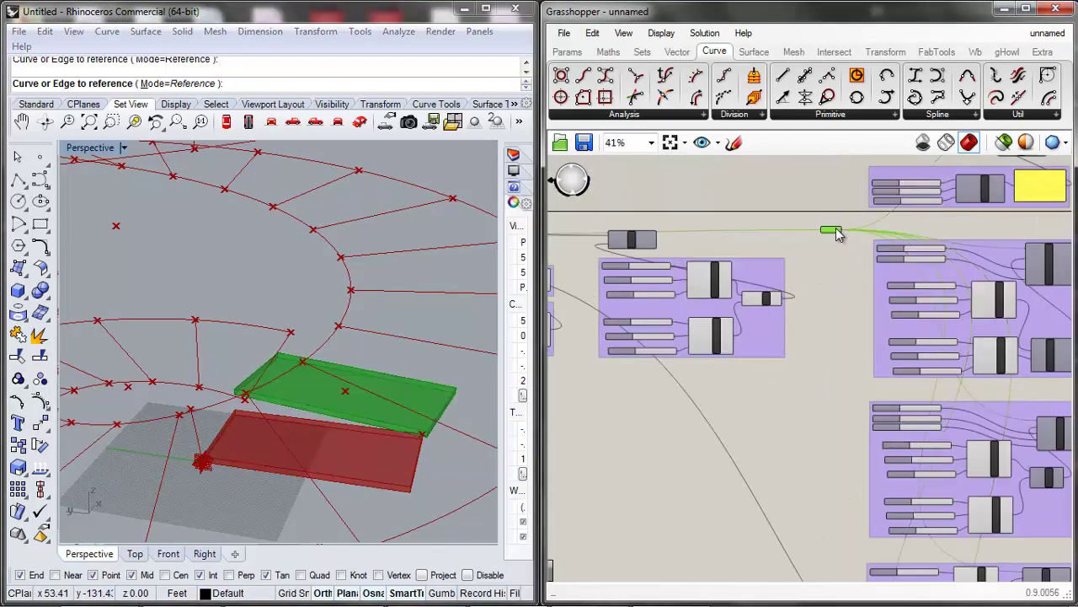
pyautogui.middleClick(836, 236)
pyautogui.click(885, 188)
pyautogui.scroll(-3, 831, 315)
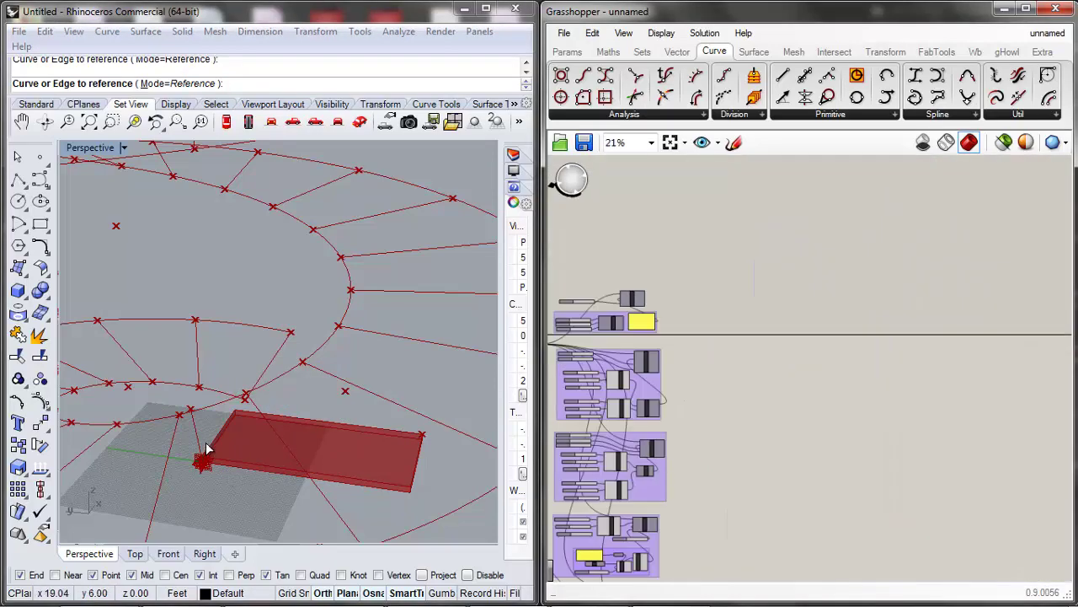
pyautogui.scroll(-2, 250, 462)
pyautogui.scroll(2, 252, 427)
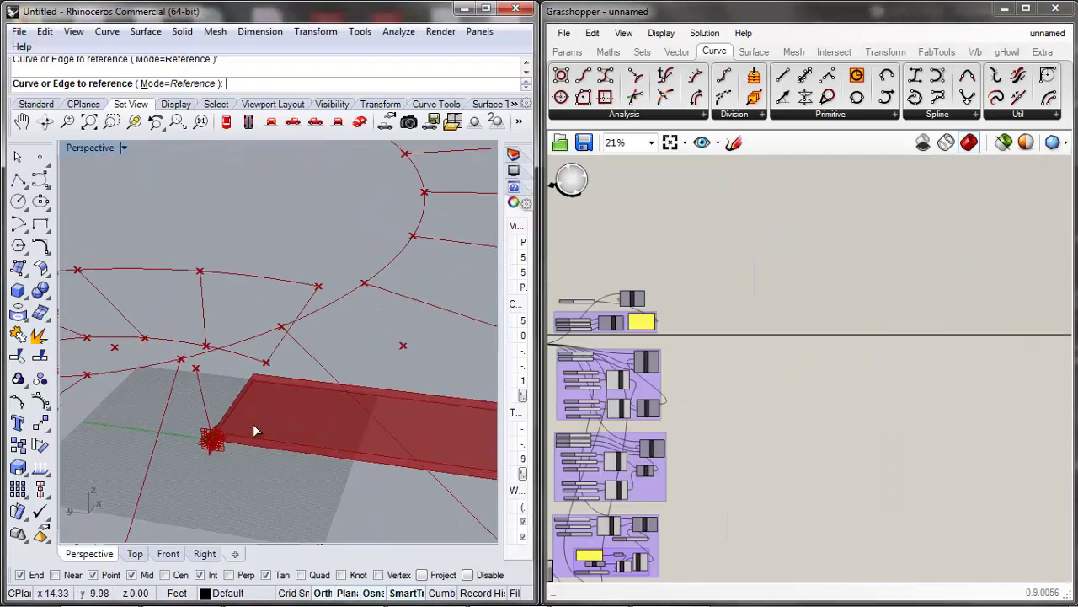
pyautogui.moveTo(253, 426); pyautogui.dragTo(283, 398, button='right')
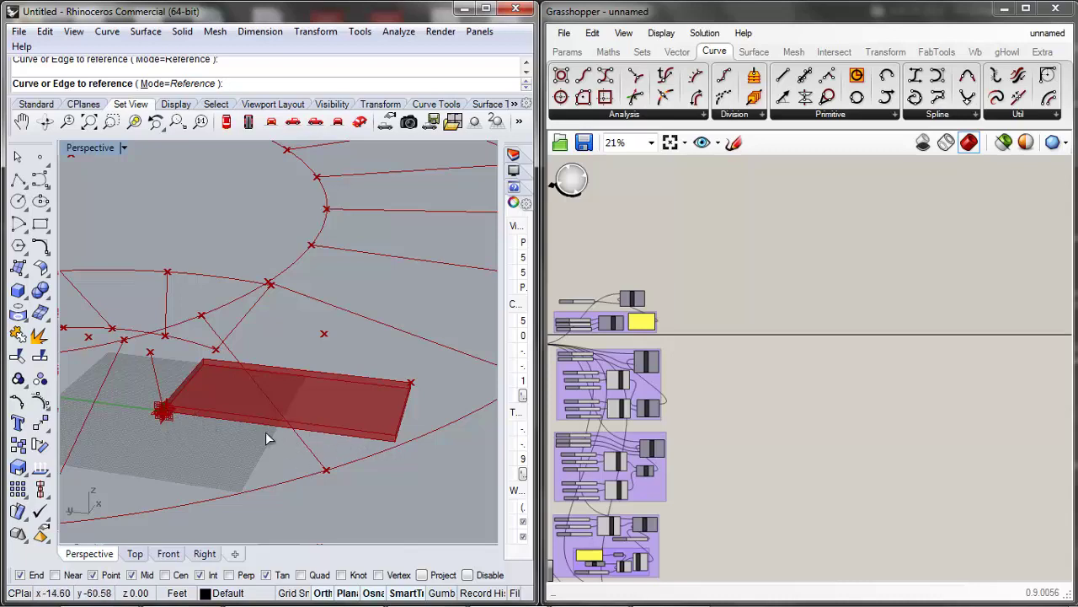
# Select the Box parameter below the Offset component and examine which geometry it holds.
pyautogui.moveTo(804, 449); pyautogui.dragTo(823, 345, button='right')
pyautogui.scroll(-4, 823, 345)
pyautogui.scroll(3, 854, 443)
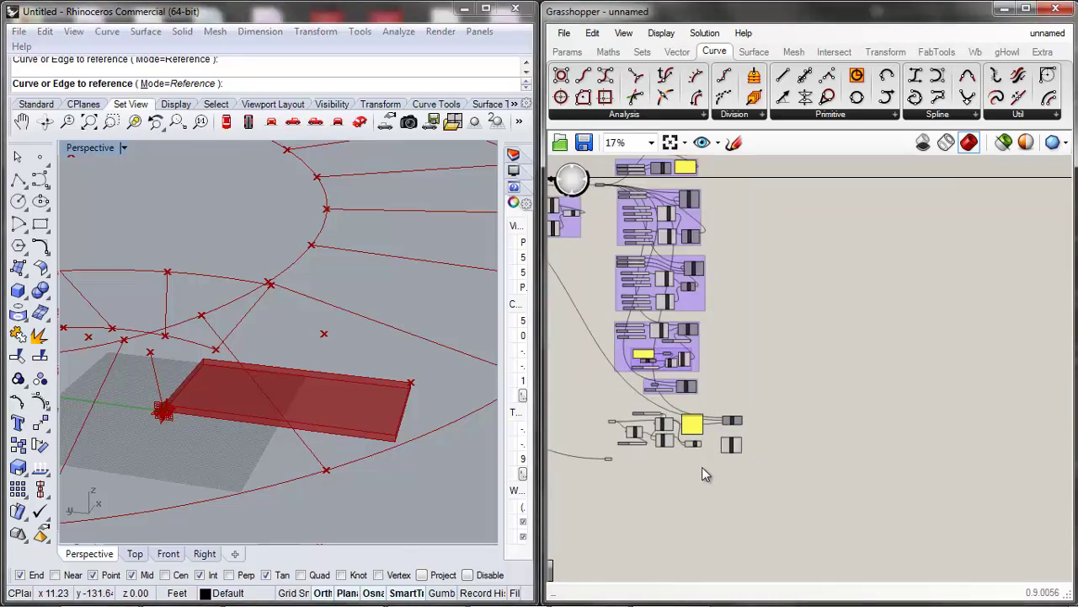
pyautogui.scroll(3, 702, 467)
pyautogui.scroll(-4, 784, 477)
pyautogui.scroll(2, 714, 486)
pyautogui.scroll(4, 733, 465)
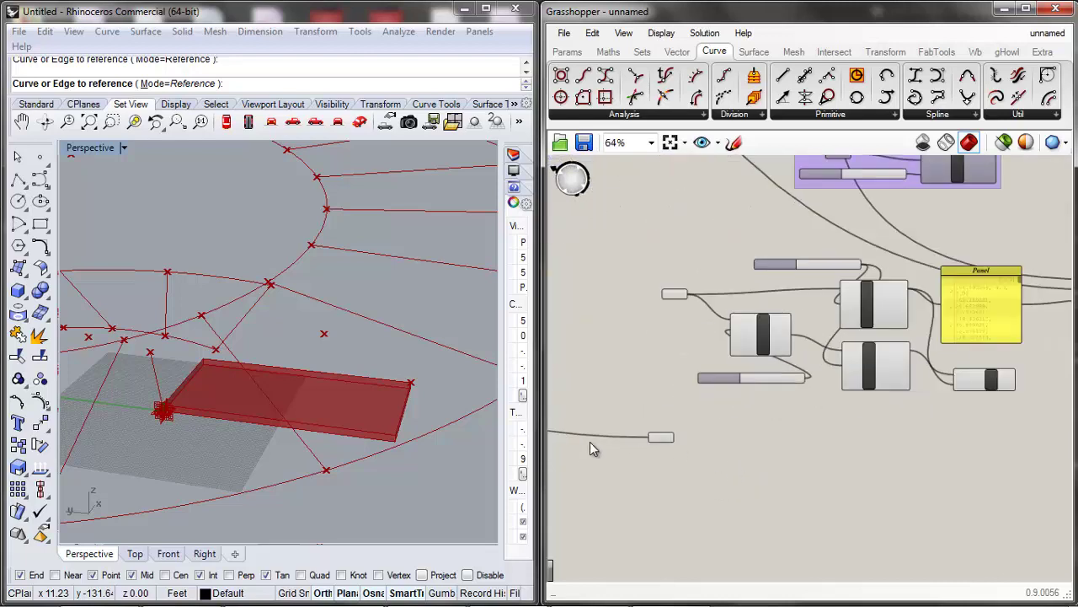
pyautogui.click(689, 438)
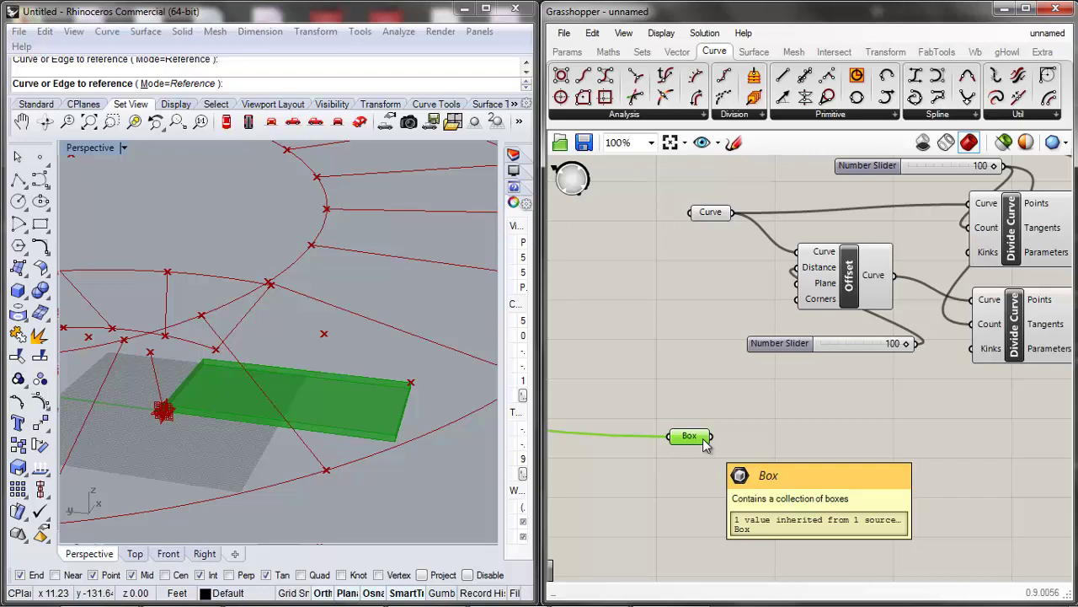
# Copy the Construct Point that defines the first Box 2Pt's second corner and place the copy right of the Box parameter.
pyautogui.scroll(-5, 706, 445)
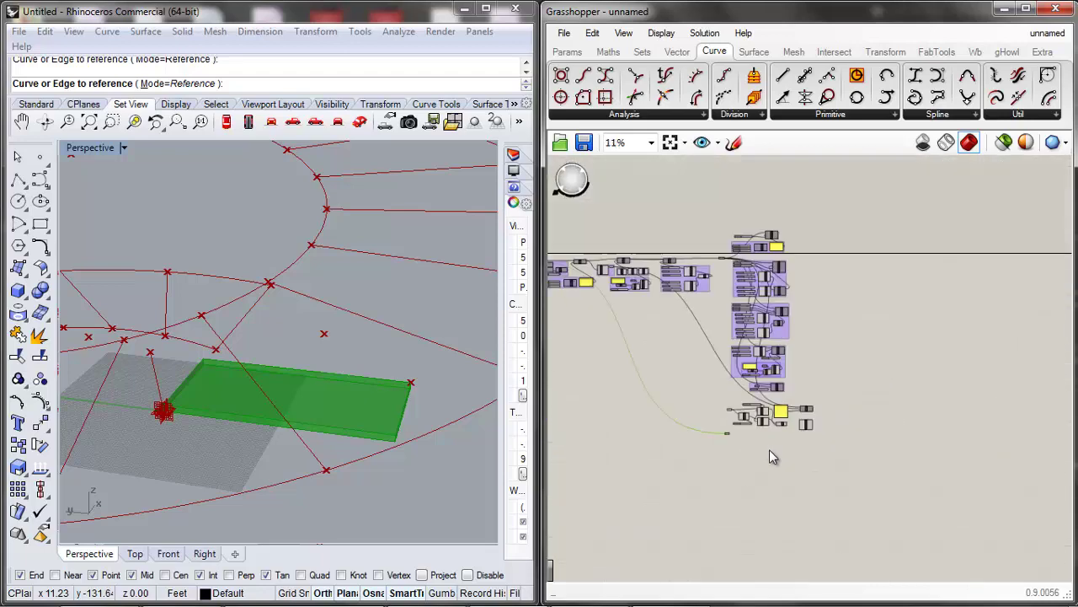
pyautogui.scroll(3, 625, 355)
pyautogui.scroll(2, 616, 330)
pyautogui.click(740, 354)
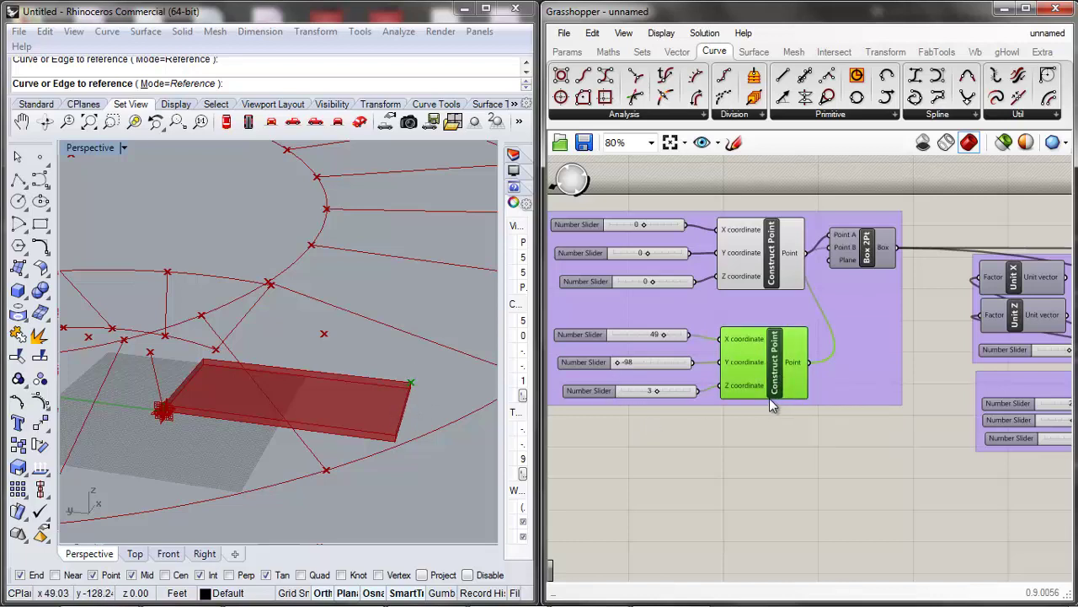
pyautogui.moveTo(769, 398); pyautogui.dragTo(847, 480)
pyautogui.scroll(-9, 698, 341)
pyautogui.scroll(6, 929, 533)
pyautogui.scroll(3, 847, 479)
pyautogui.moveTo(847, 479); pyautogui.dragTo(804, 452)
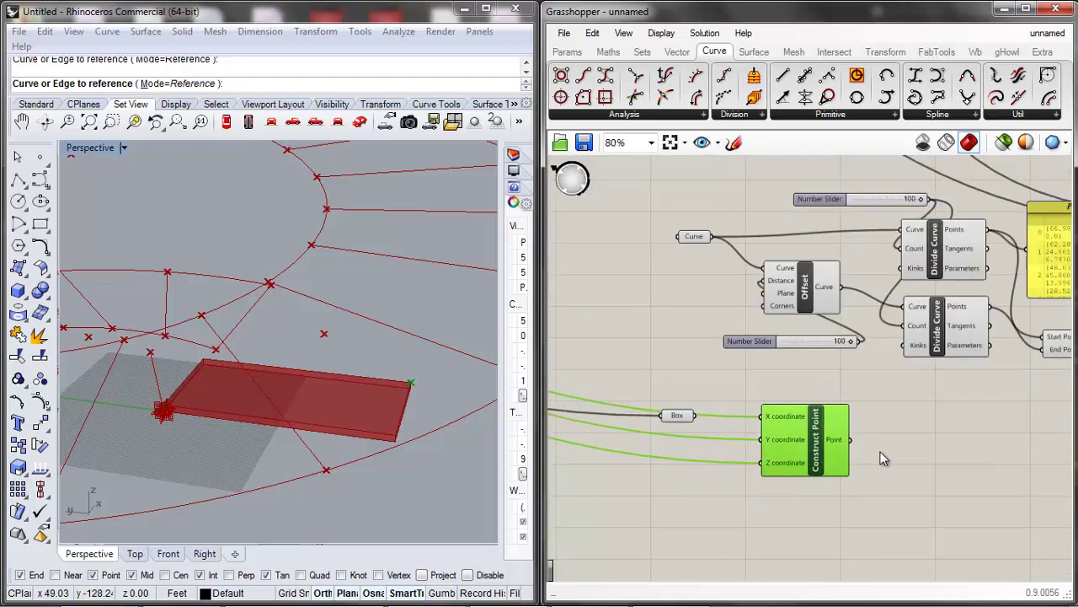
pyautogui.click(880, 452)
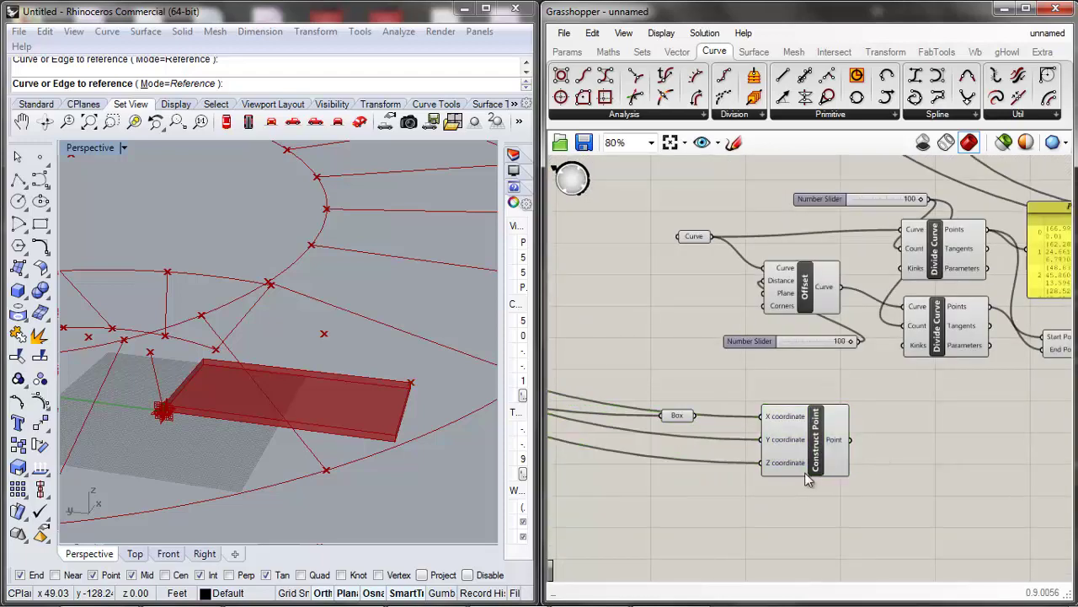
# Disconnect the X, Y and Z coordinate inputs of the copied Construct Point from their sliders.
pyautogui.rightClick(780, 424)
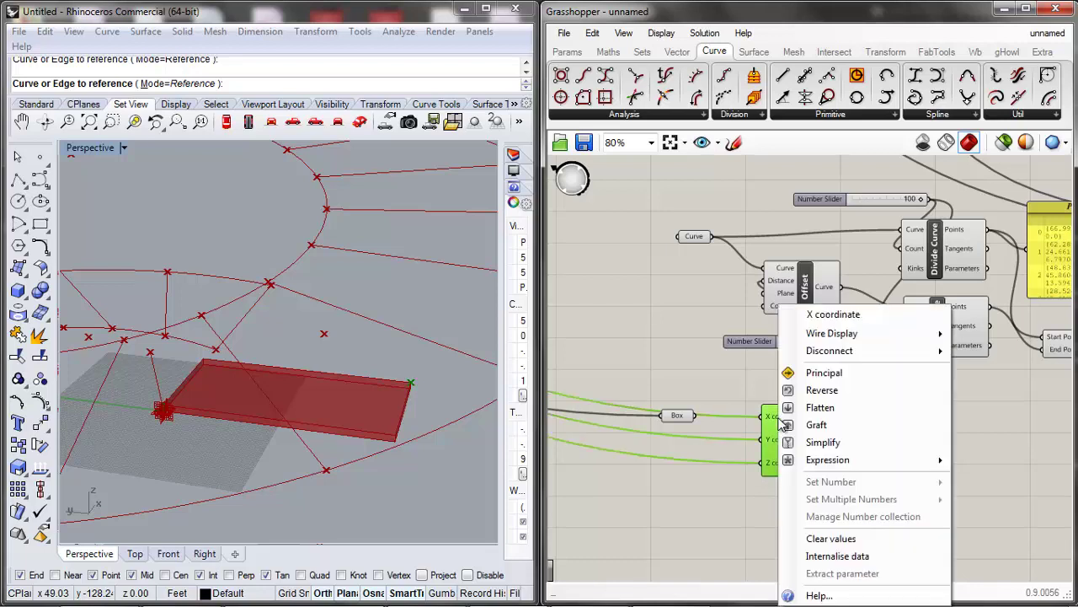
pyautogui.click(755, 413)
pyautogui.rightClick(775, 426)
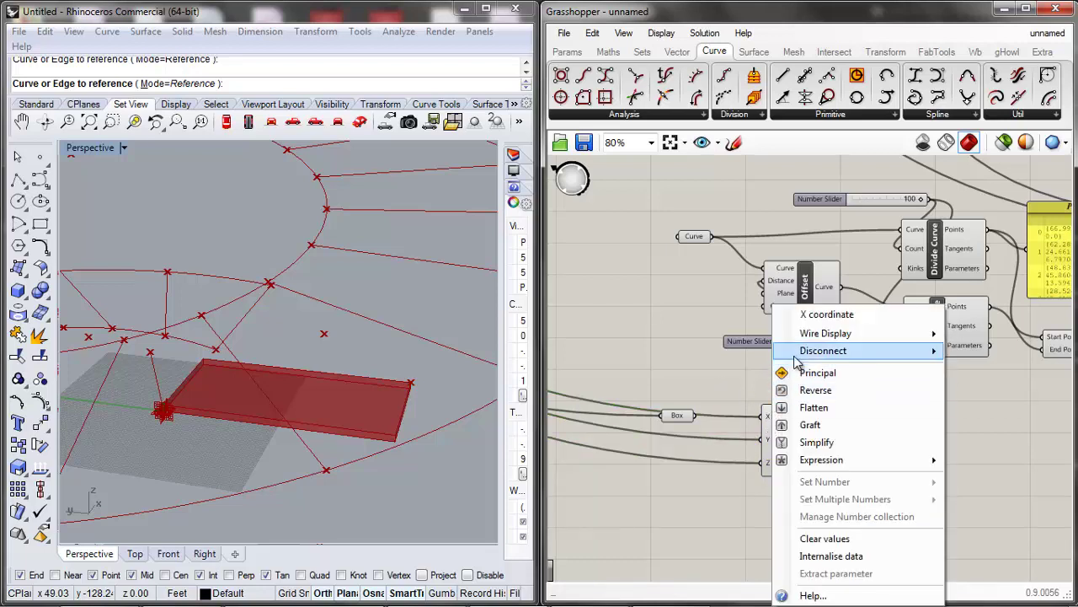
pyautogui.click(969, 353)
pyautogui.rightClick(771, 443)
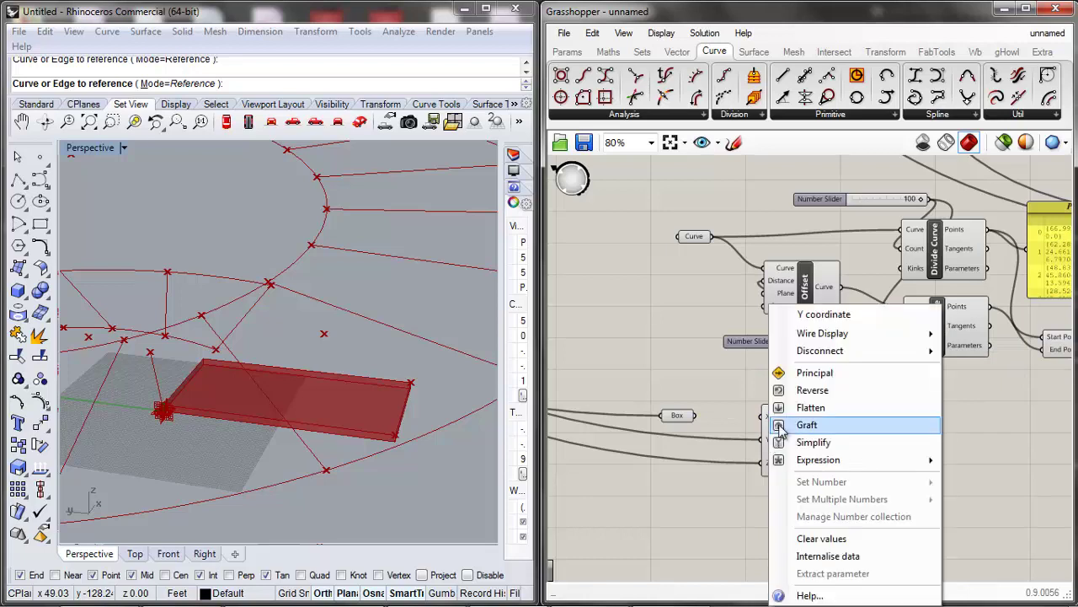
pyautogui.click(969, 354)
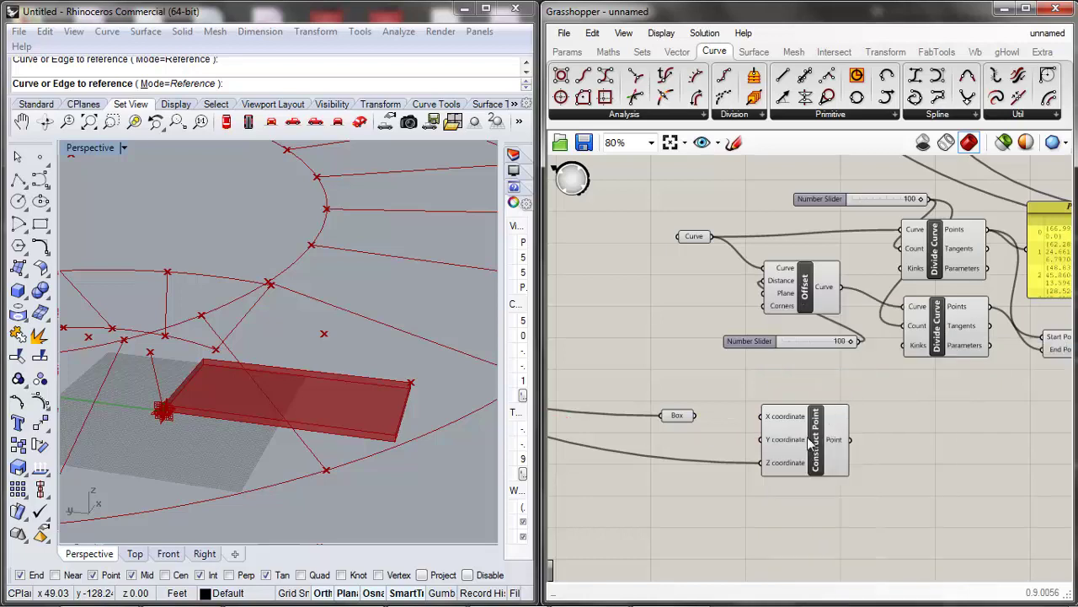
pyautogui.rightClick(773, 466)
pyautogui.moveTo(822, 354)
pyautogui.click(969, 354)
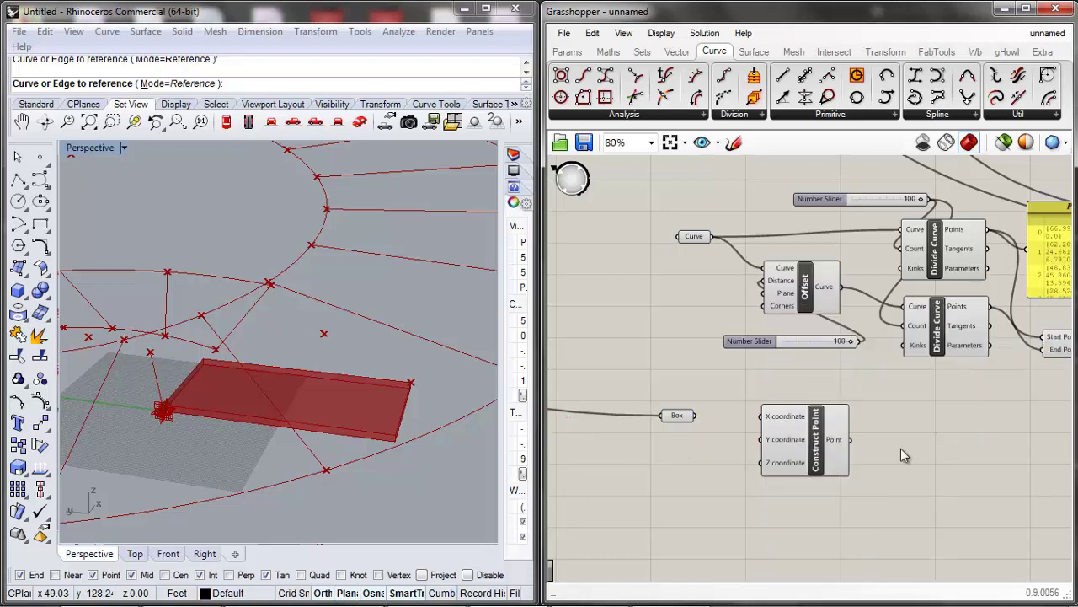
# Feed the copied Construct Point's X coordinate from the first box's second-corner X slider (49).
pyautogui.scroll(2, 739, 440)
pyautogui.click(801, 442)
pyautogui.scroll(-6, 834, 425)
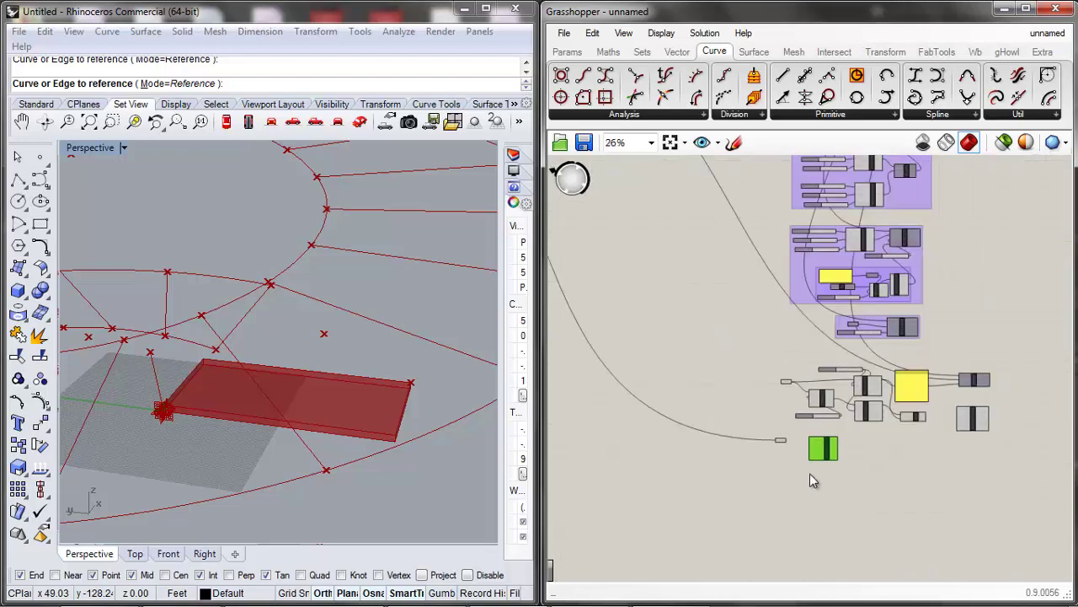
pyautogui.scroll(-4, 812, 479)
pyautogui.scroll(1, 180, 427)
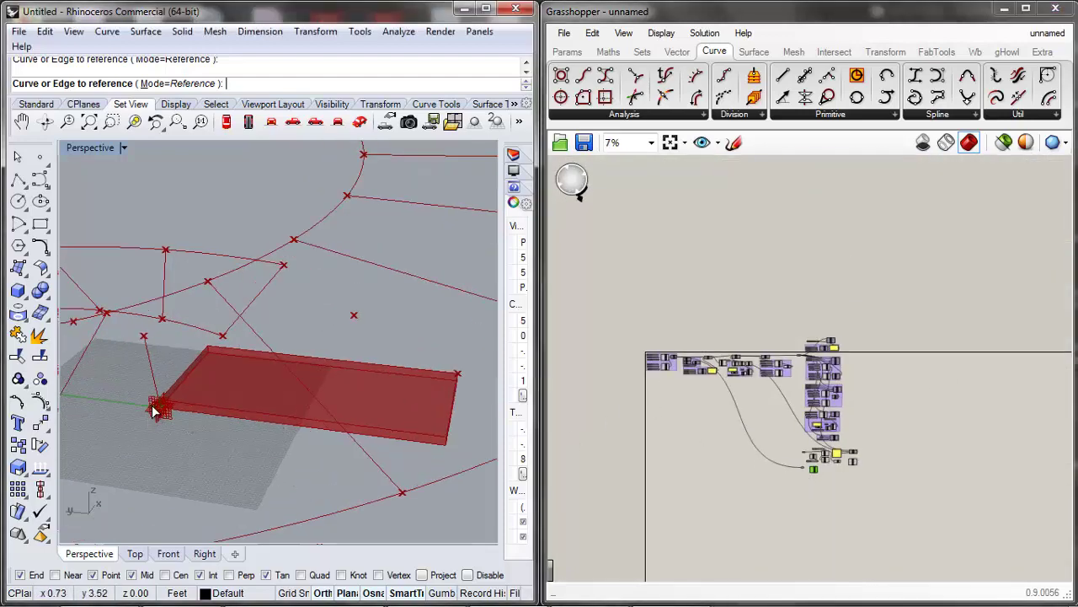
pyautogui.scroll(6, 679, 402)
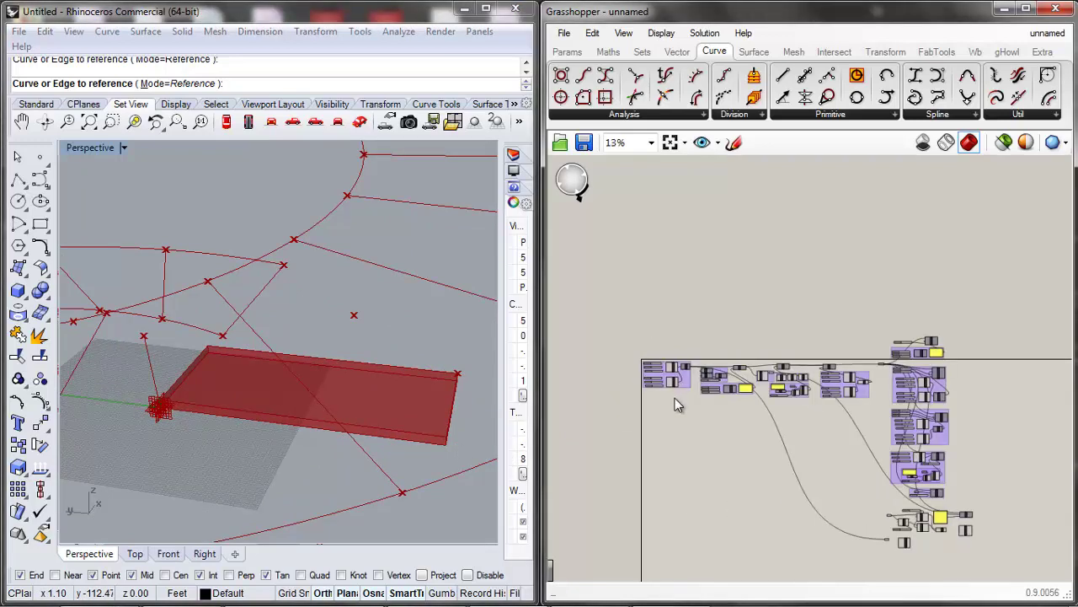
pyautogui.scroll(-1, 671, 375)
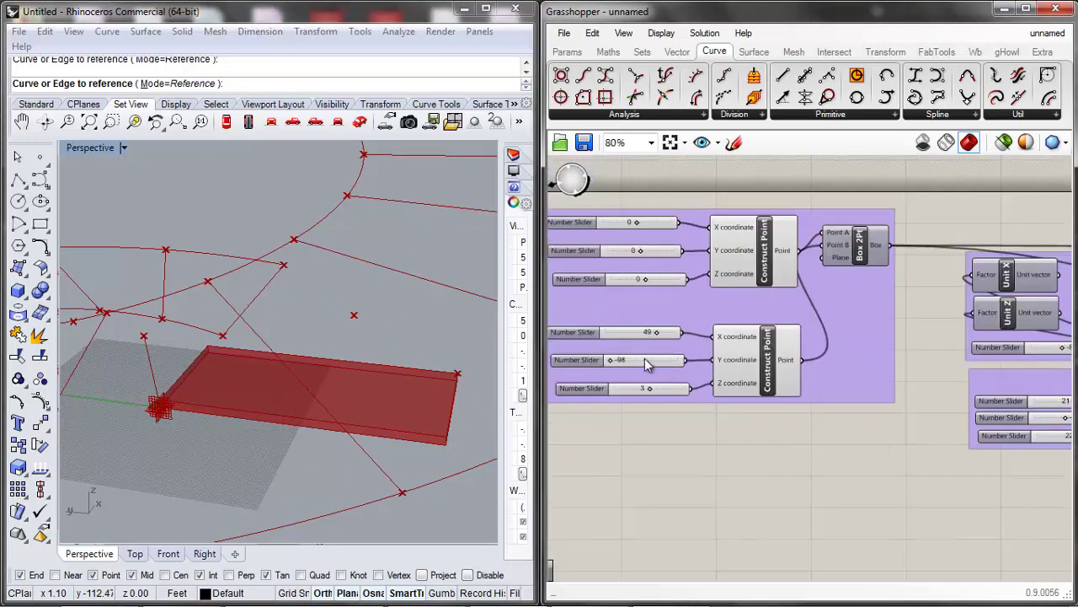
pyautogui.scroll(-5, 684, 339)
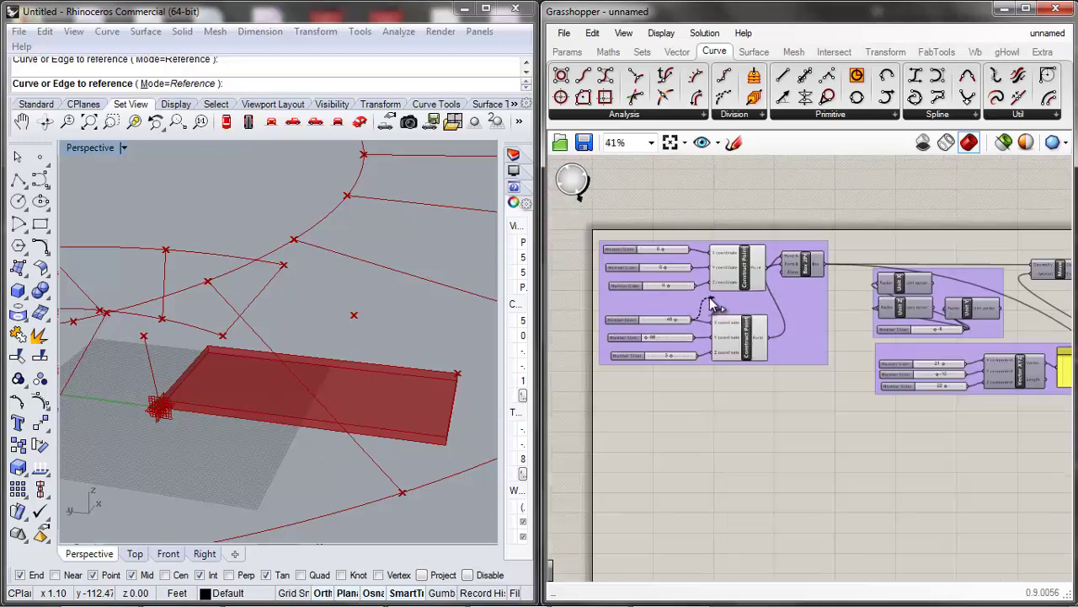
pyautogui.scroll(1, 811, 477)
pyautogui.scroll(4, 811, 478)
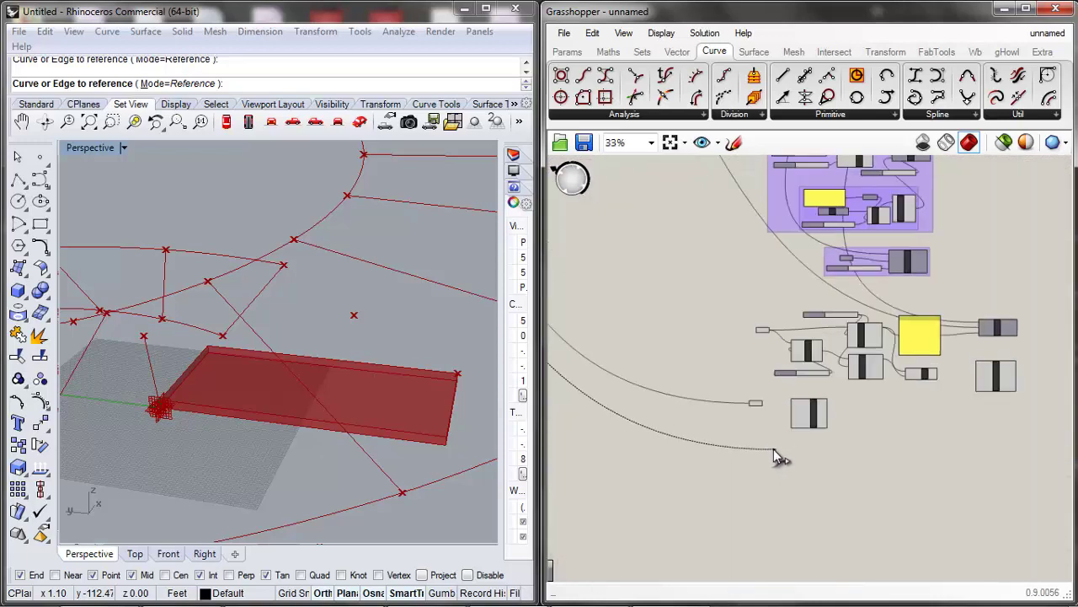
pyautogui.scroll(2, 799, 343)
pyautogui.moveTo(799, 343); pyautogui.dragTo(805, 378)
pyautogui.moveTo(878, 415); pyautogui.dragTo(942, 390)
pyautogui.click(808, 440)
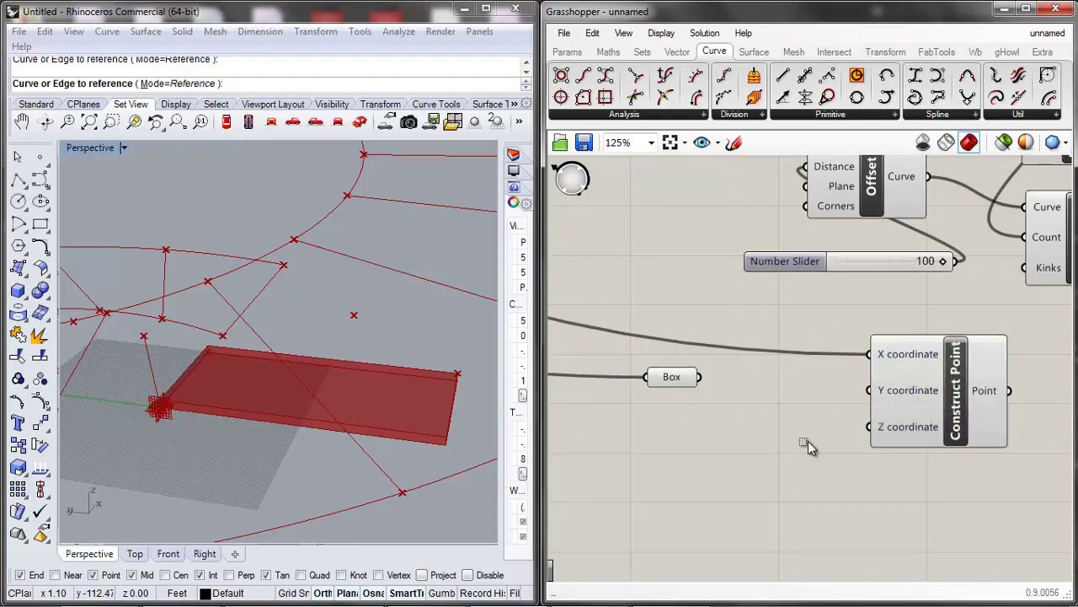
# Feed the copied Construct Point's Y coordinate from the Y slider of the first box's origin point.
pyautogui.scroll(-5, 843, 440)
pyautogui.scroll(-4, 878, 459)
pyautogui.scroll(2, 637, 332)
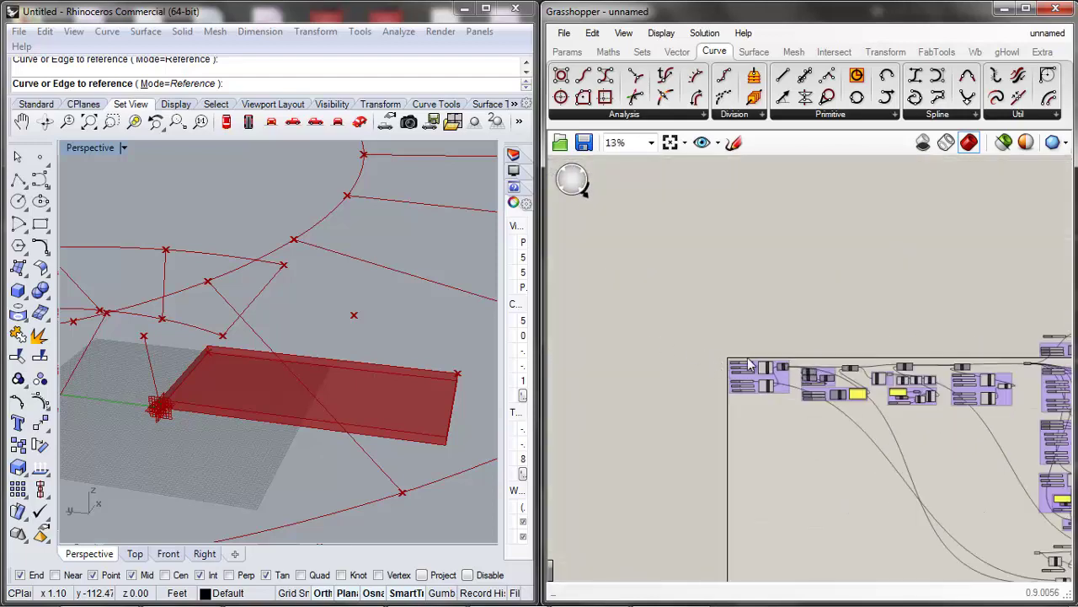
pyautogui.scroll(8, 747, 365)
pyautogui.scroll(3, 794, 398)
pyautogui.scroll(-15, 773, 223)
pyautogui.moveTo(783, 325); pyautogui.dragTo(785, 449)
pyautogui.scroll(12, 824, 415)
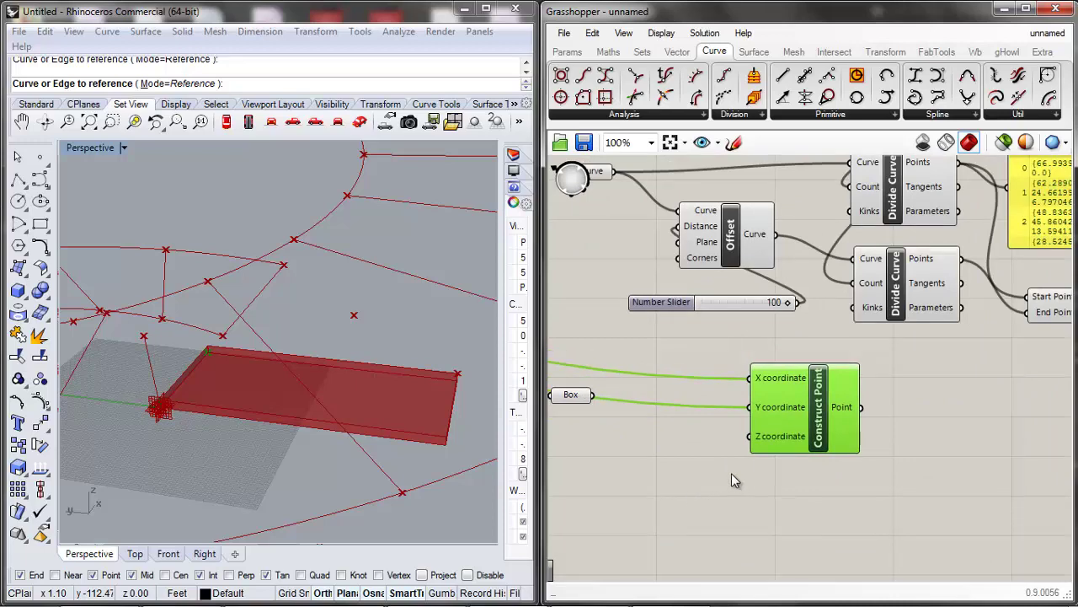
# Feed the copied Construct Point's Z coordinate from the origin point's Z slider and move the component further below the Box parameter.
pyautogui.scroll(-12, 731, 476)
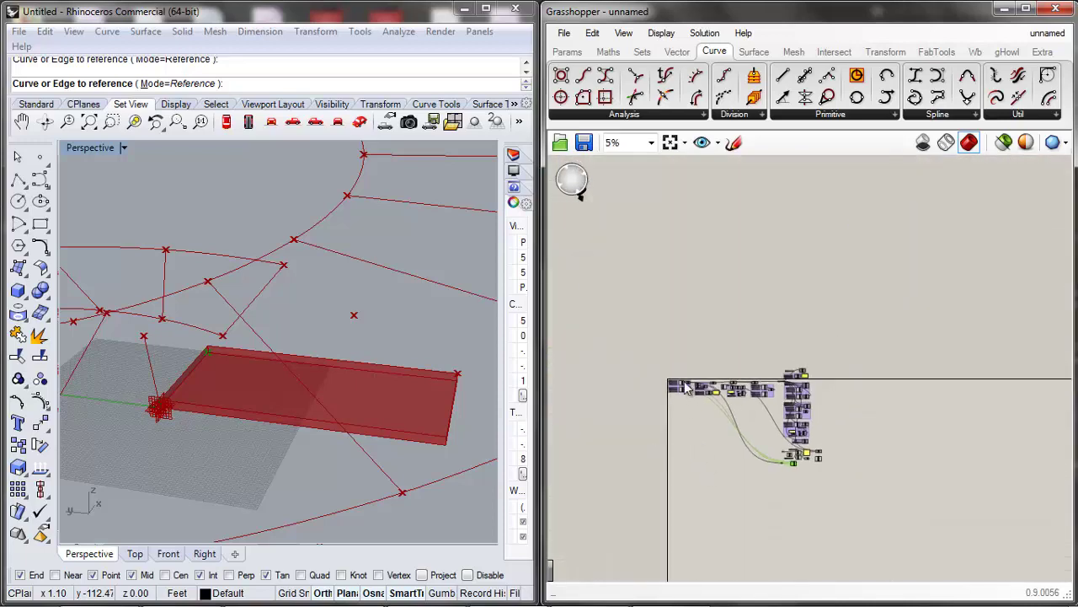
pyautogui.scroll(12, 687, 386)
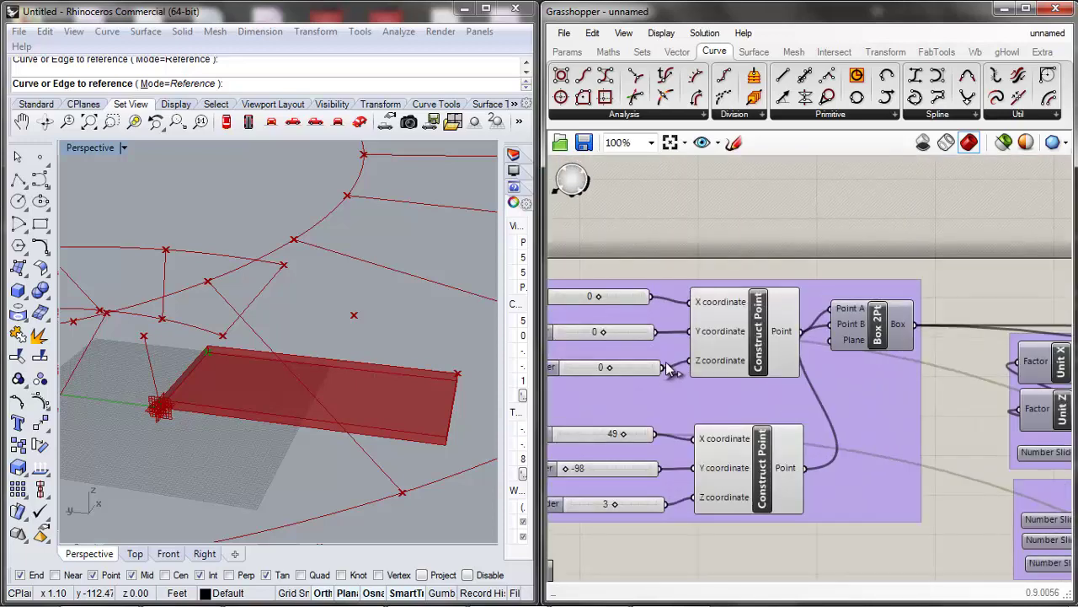
pyautogui.scroll(-10, 668, 369)
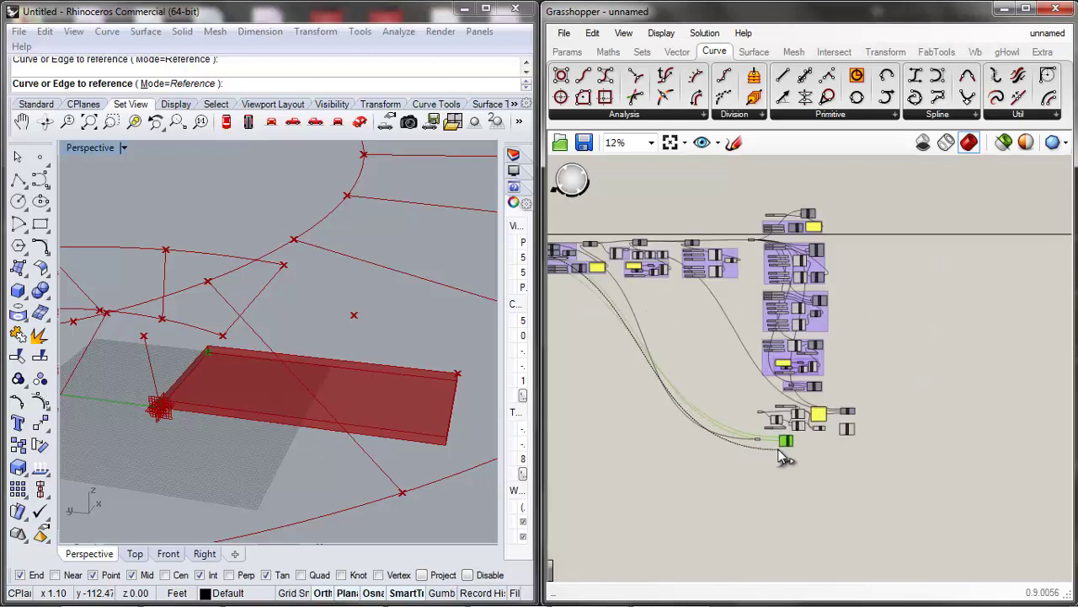
pyautogui.scroll(8, 780, 453)
pyautogui.moveTo(788, 431); pyautogui.dragTo(725, 515)
# Add a Line component with Start Point and End Point inputs, placed above and right of the copied Construct Point.
pyautogui.doubleClick(730, 445)
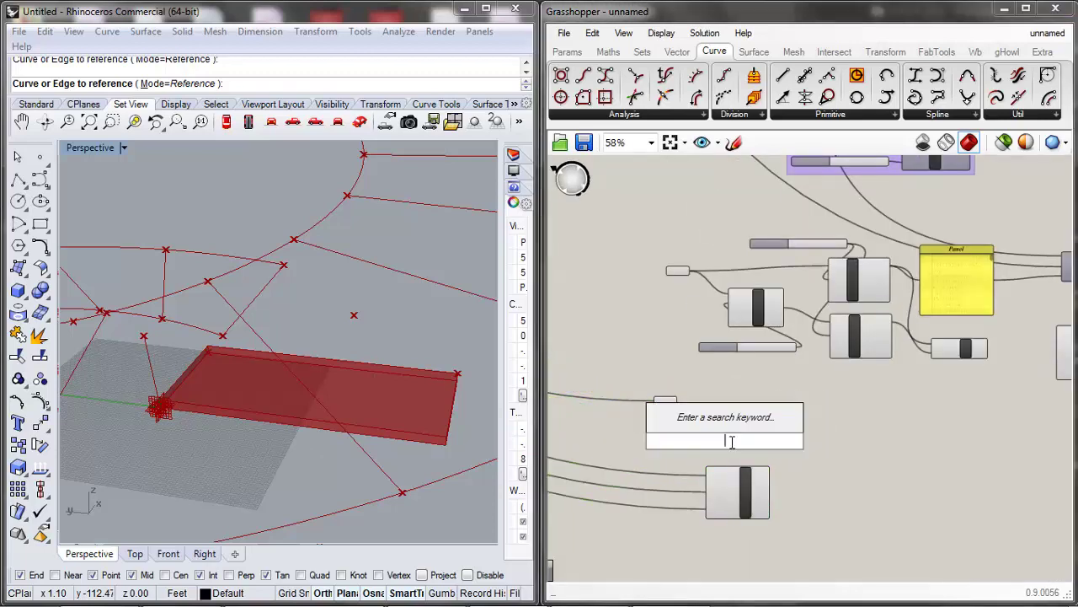
pyautogui.write('line')
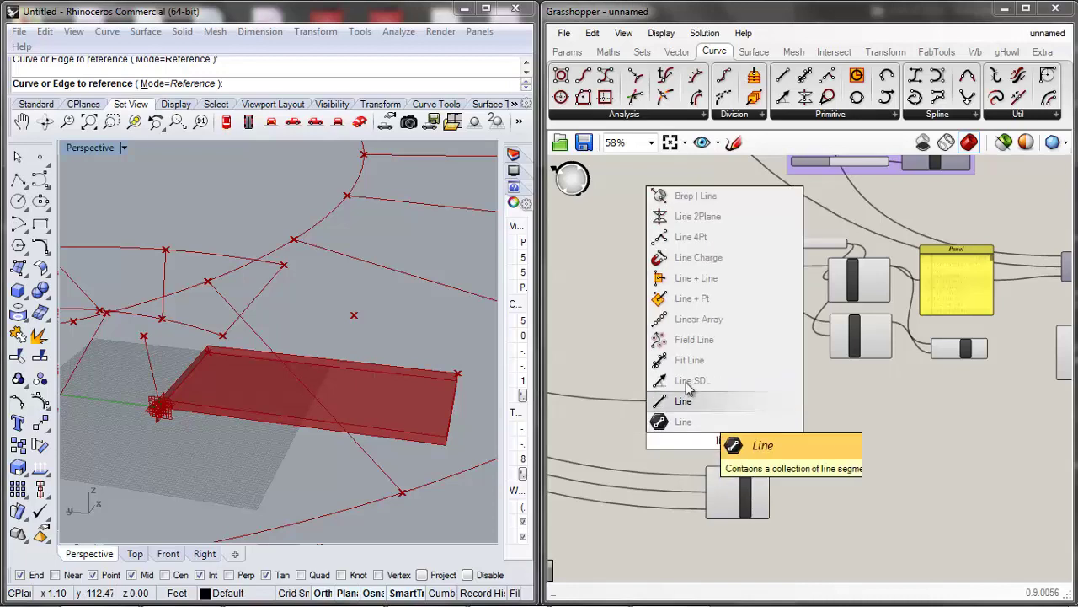
pyautogui.click(692, 405)
pyautogui.scroll(3, 729, 445)
pyautogui.moveTo(740, 446); pyautogui.dragTo(840, 444)
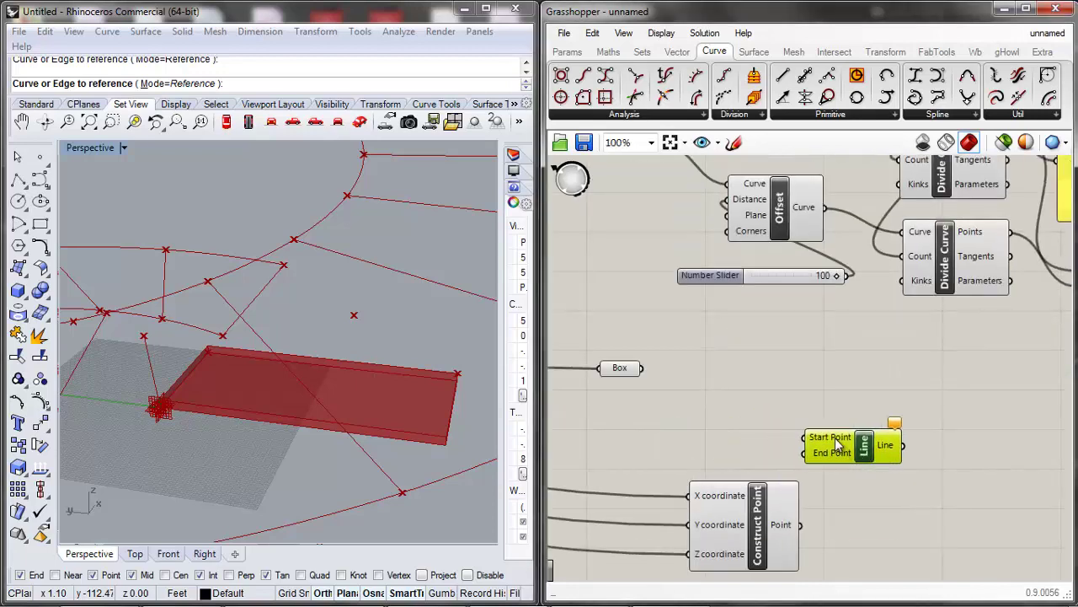
# Try to set the new Line's Start Point to the origin by entering the coordinate 0.
pyautogui.rightClick(840, 444)
pyautogui.click(880, 461)
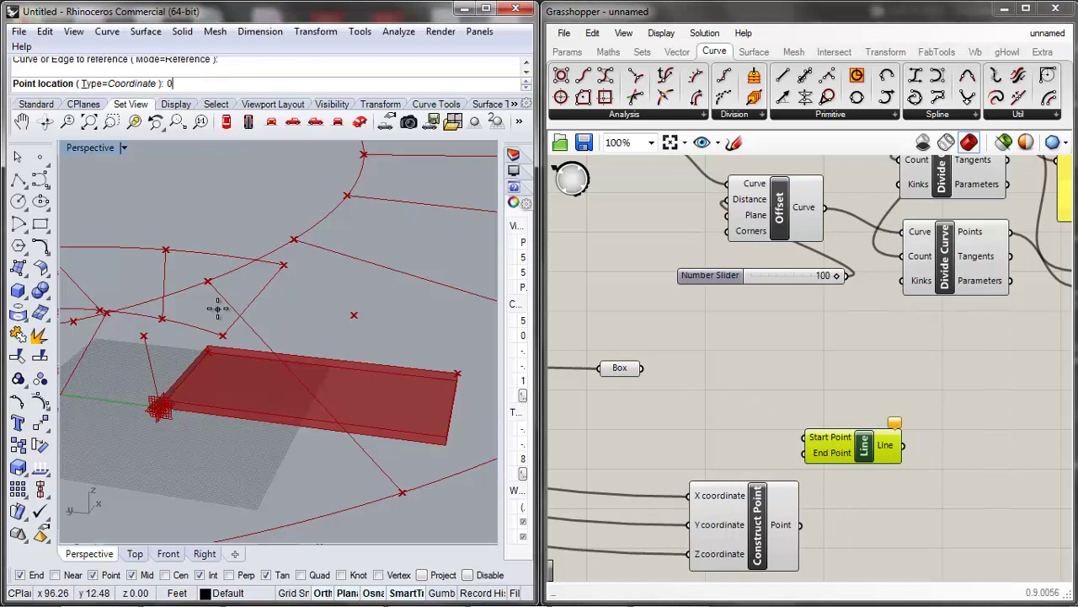
pyautogui.write('0')
pyautogui.press('Return')
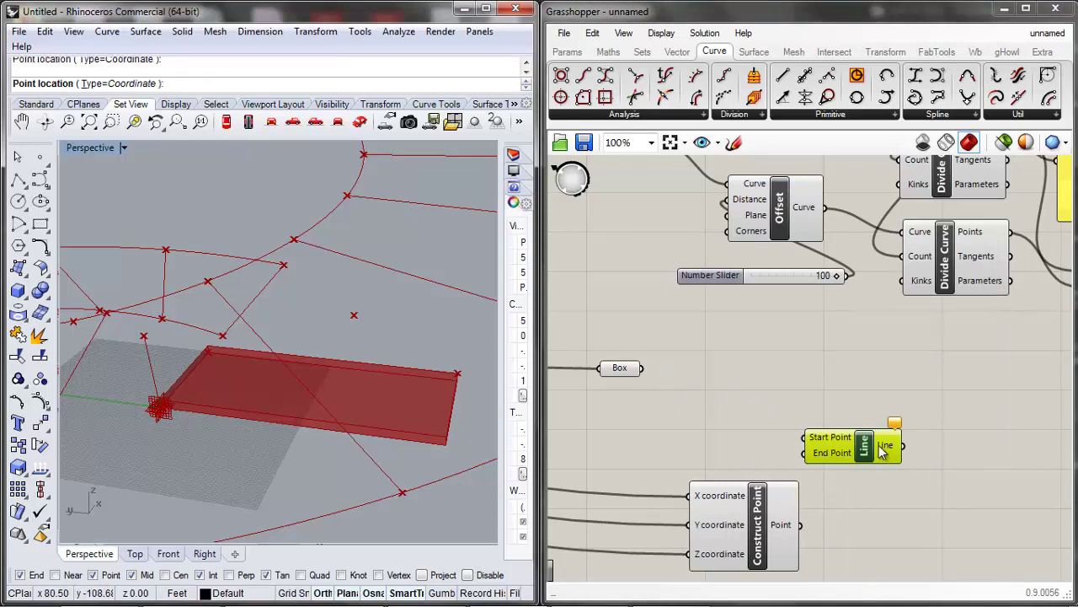
# Add a Point parameter and feed it from the Point output of the first box's origin Construct Point.
pyautogui.scroll(-8, 885, 455)
pyautogui.scroll(3, 710, 323)
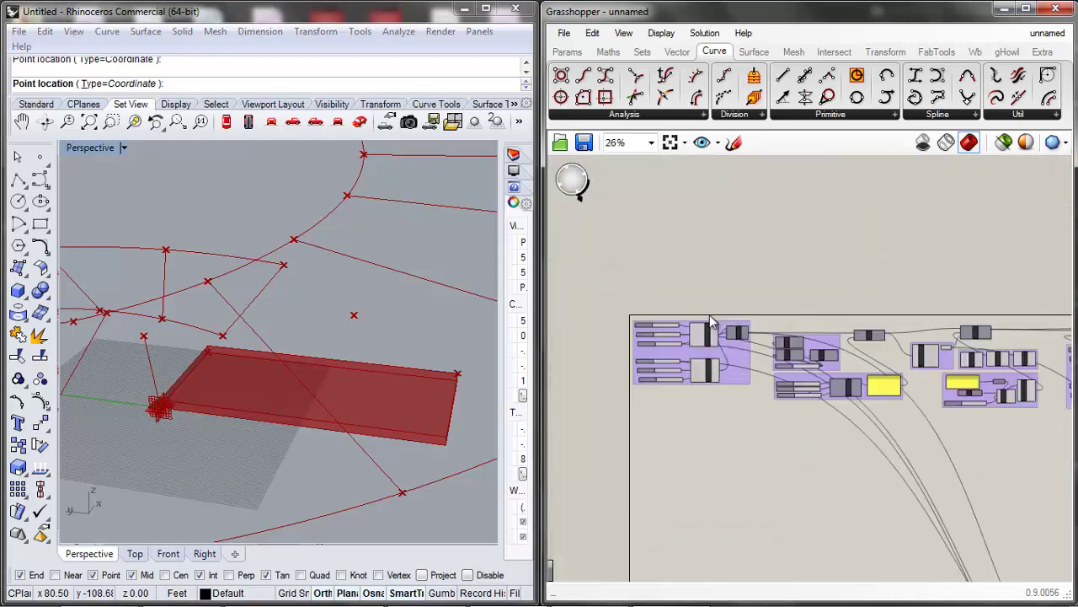
pyautogui.scroll(5, 710, 324)
pyautogui.doubleClick(836, 256)
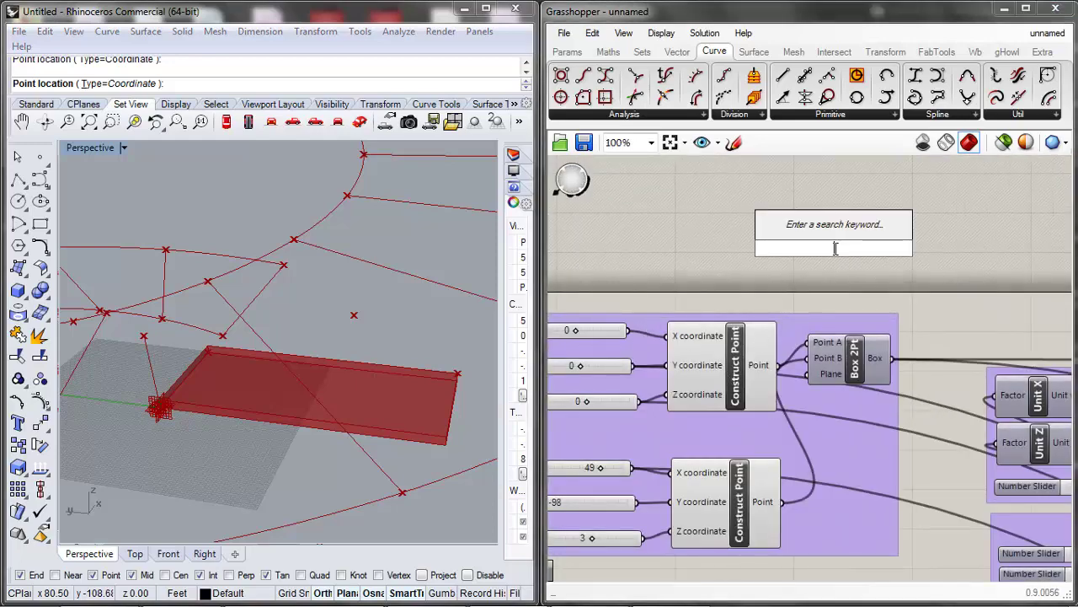
pyautogui.write('point')
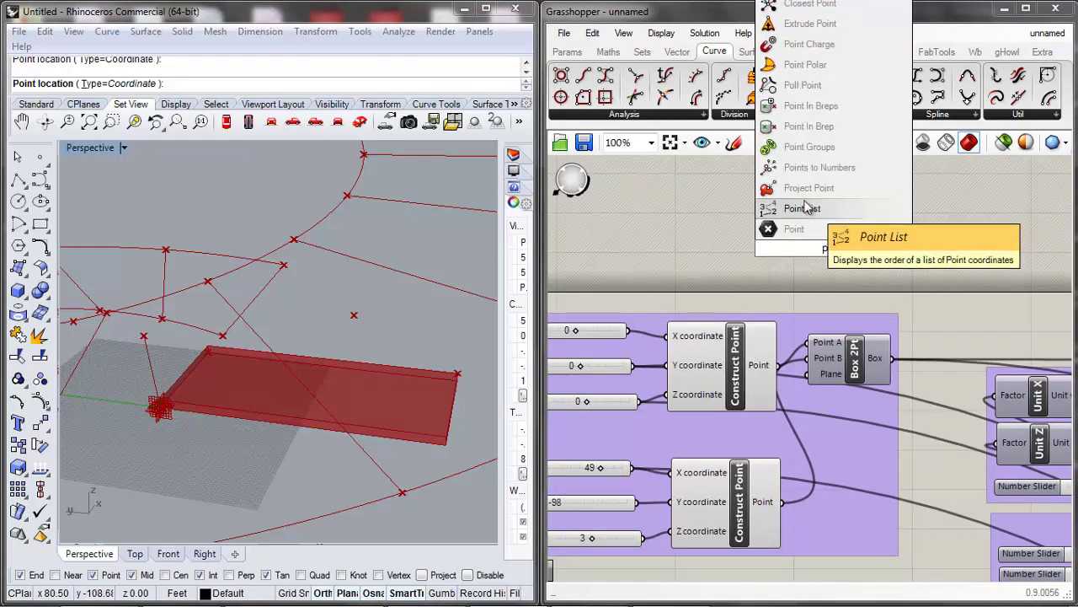
pyautogui.click(792, 228)
pyautogui.moveTo(782, 364); pyautogui.dragTo(909, 348)
# Place the Point parameter below Box, then connect it to Line's Start Point and the copied Construct Point to Line's End Point.
pyautogui.scroll(-5, 758, 337)
pyautogui.scroll(-3, 731, 402)
pyautogui.scroll(12, 908, 507)
pyautogui.moveTo(978, 357); pyautogui.dragTo(1037, 362)
pyautogui.moveTo(1002, 471); pyautogui.dragTo(909, 374)
pyautogui.scroll(-2, 562, 431)
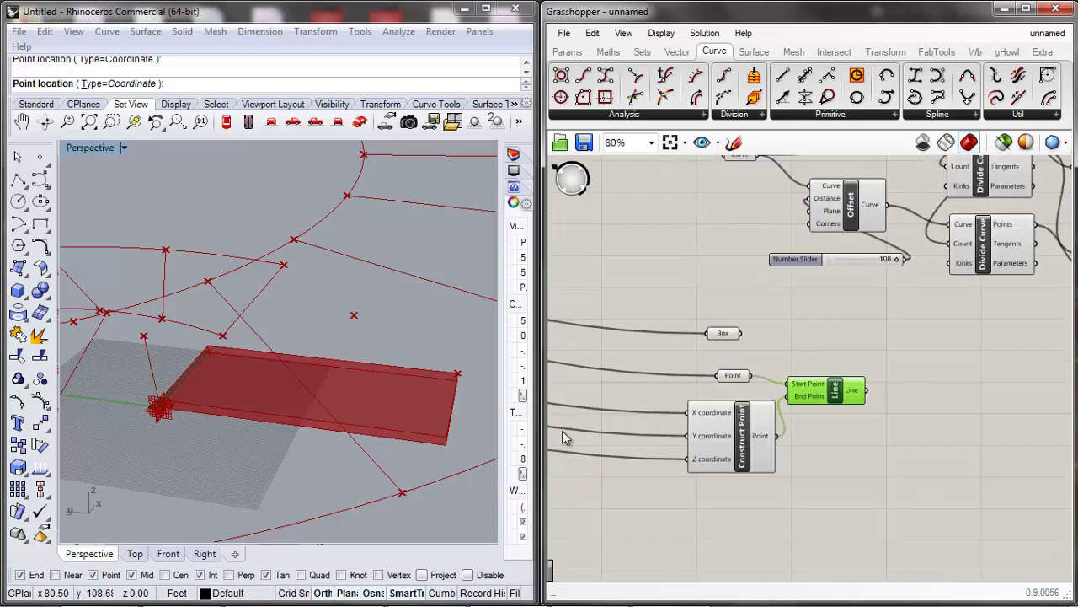
# Move the copied Construct Point slightly down, away from the Point parameter and Line.
pyautogui.scroll(5, 202, 369)
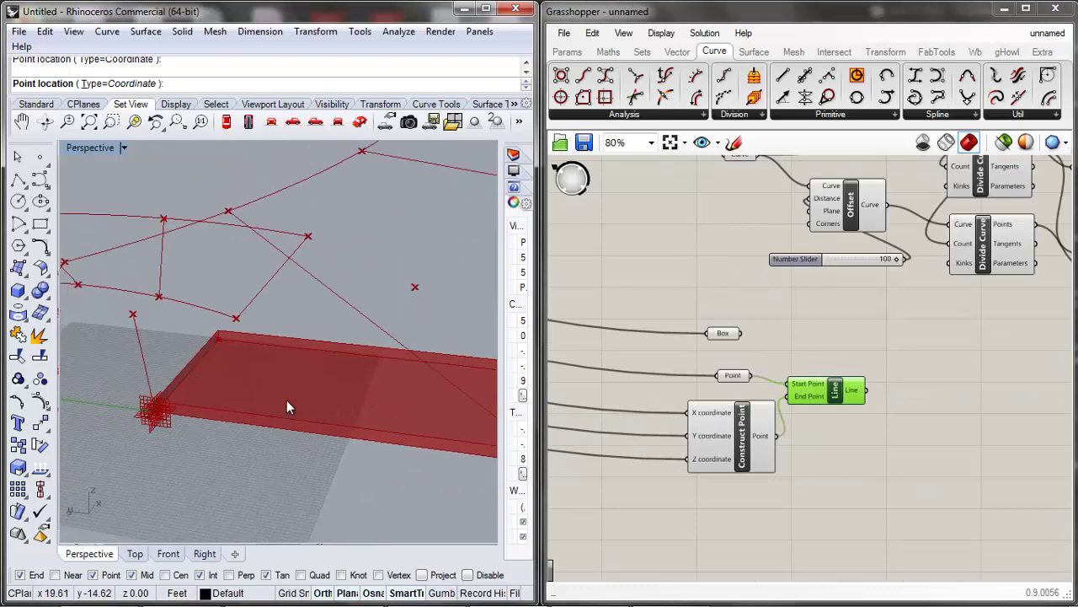
pyautogui.scroll(-2, 287, 408)
pyautogui.moveTo(730, 445)
pyautogui.mouseDown()
pyautogui.moveTo(771, 449)
pyautogui.moveTo(729, 458)
pyautogui.mouseUp()
pyautogui.scroll(-4, 917, 467)
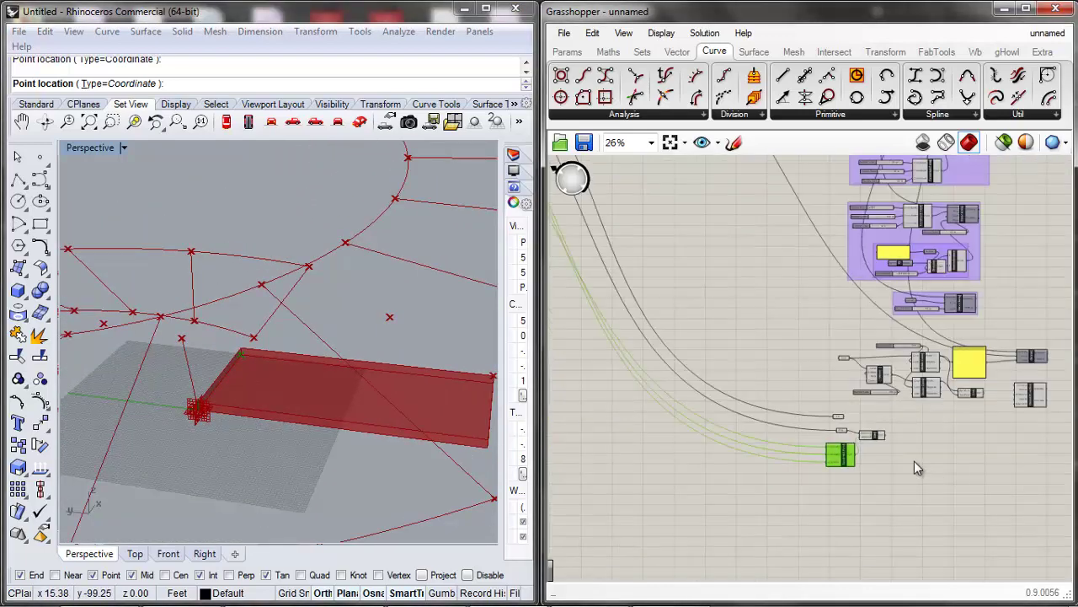
# Reconnect the copied Construct Point's Y coordinate to the Y slider of the first box's origin point.
pyautogui.scroll(-3, 914, 468)
pyautogui.scroll(8, 884, 482)
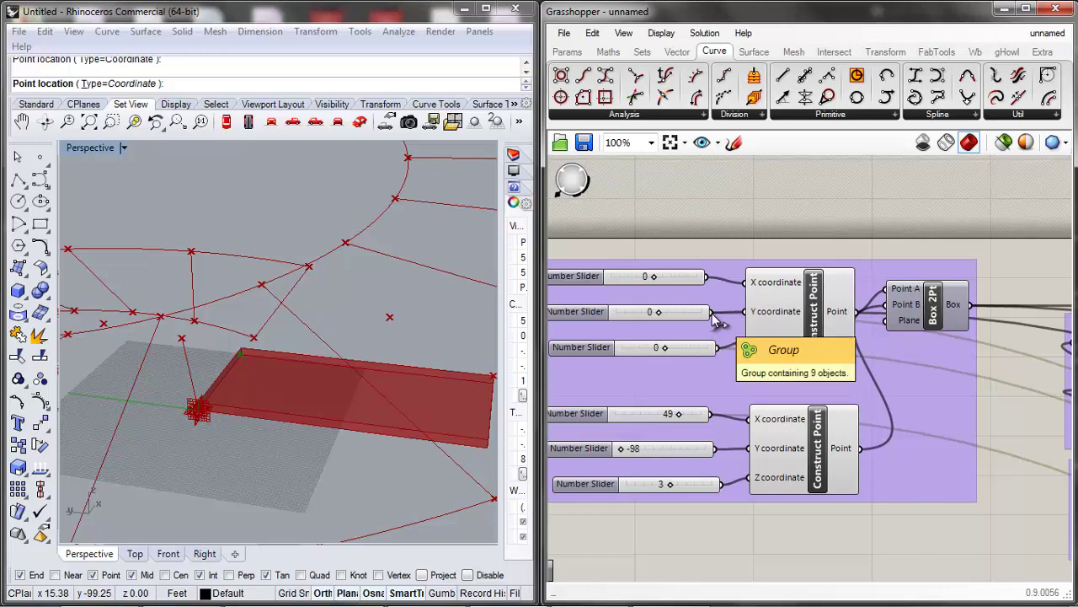
pyautogui.scroll(-3, 706, 329)
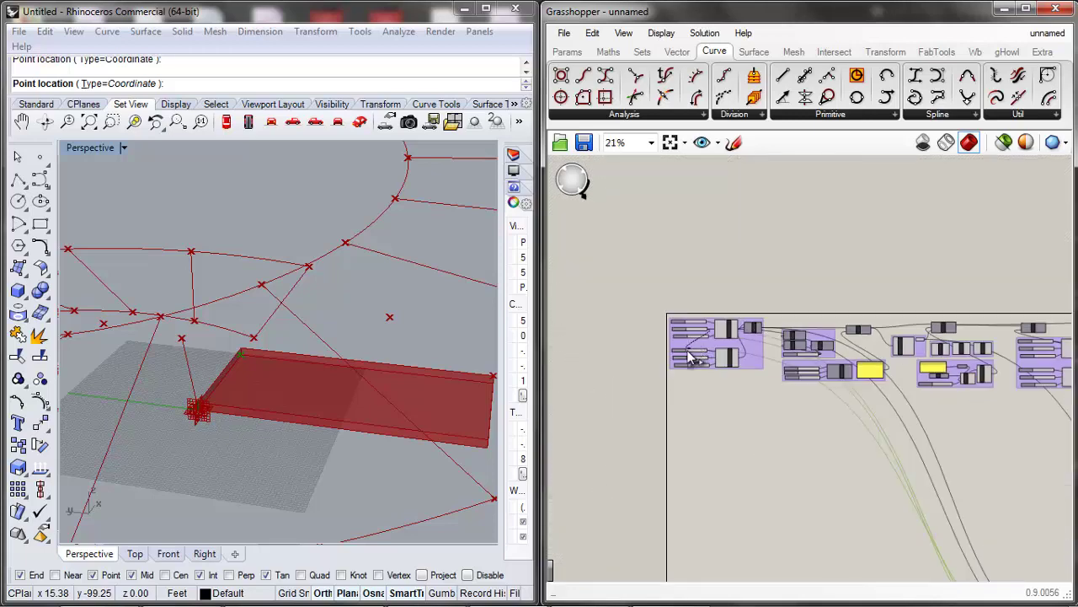
pyautogui.scroll(-5, 695, 349)
pyautogui.scroll(6, 814, 472)
pyautogui.moveTo(801, 436); pyautogui.dragTo(814, 433)
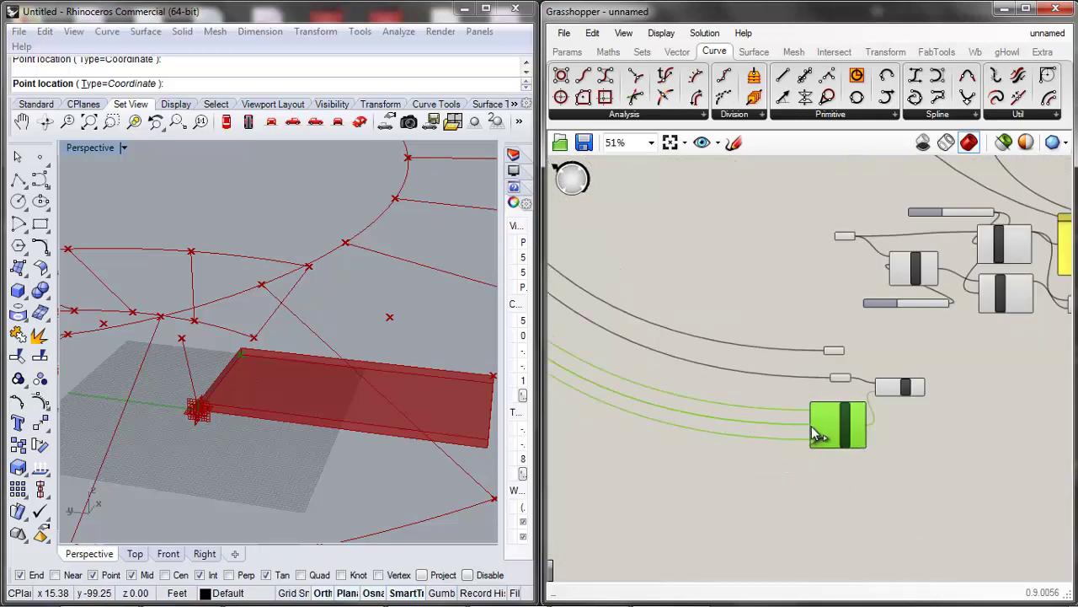
pyautogui.scroll(3, 820, 419)
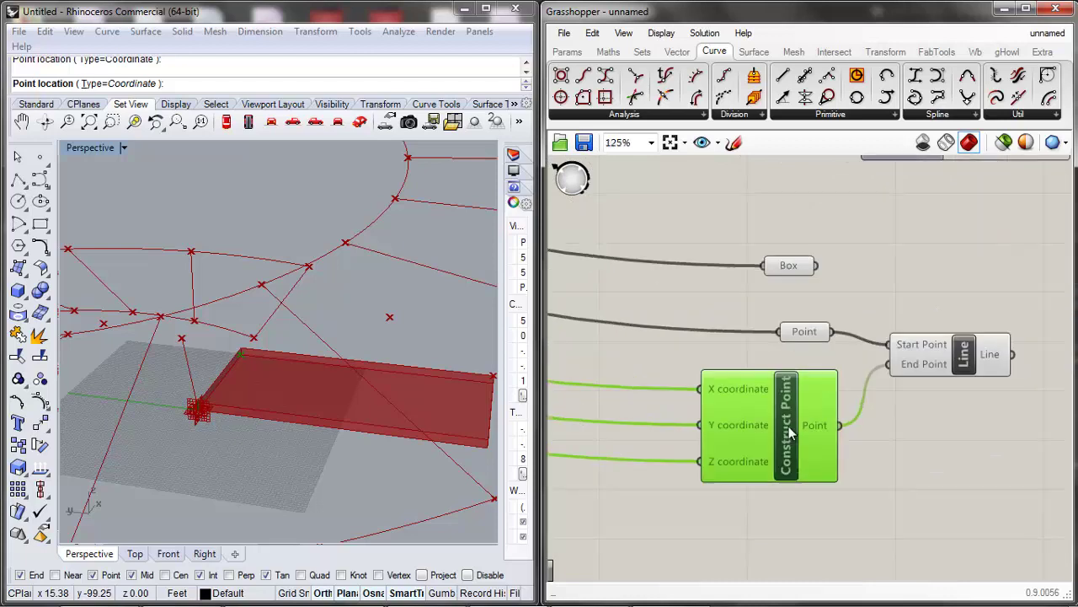
# Feed the copied Construct Point's Y coordinate from the -98 slider of the first box's second corner point.
pyautogui.moveTo(289, 429); pyautogui.dragTo(514, 389, button='right')
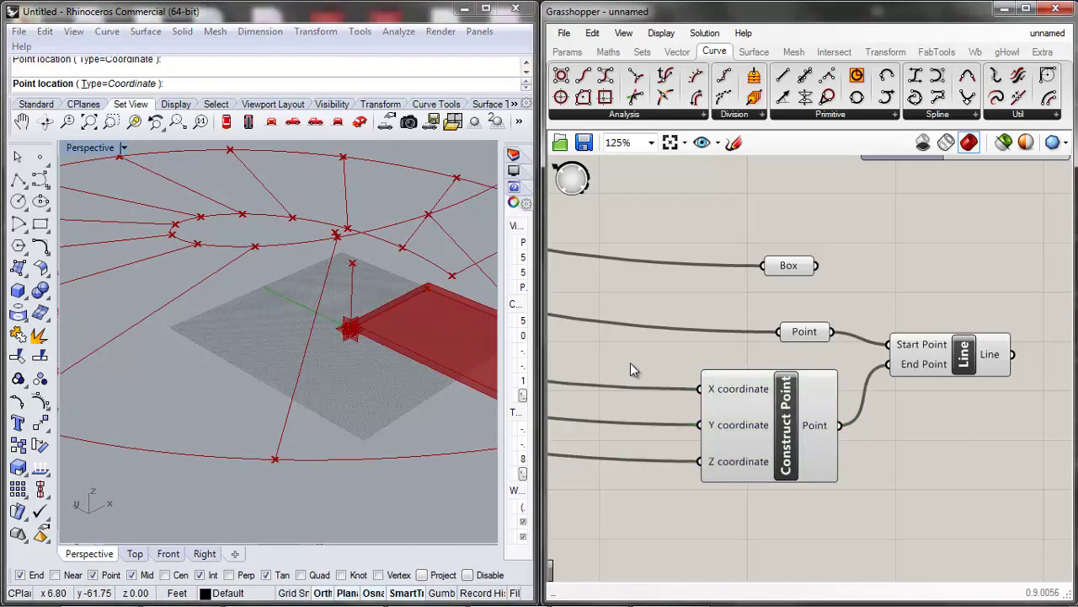
pyautogui.scroll(-6, 630, 362)
pyautogui.scroll(3, 758, 425)
pyautogui.scroll(5, 678, 322)
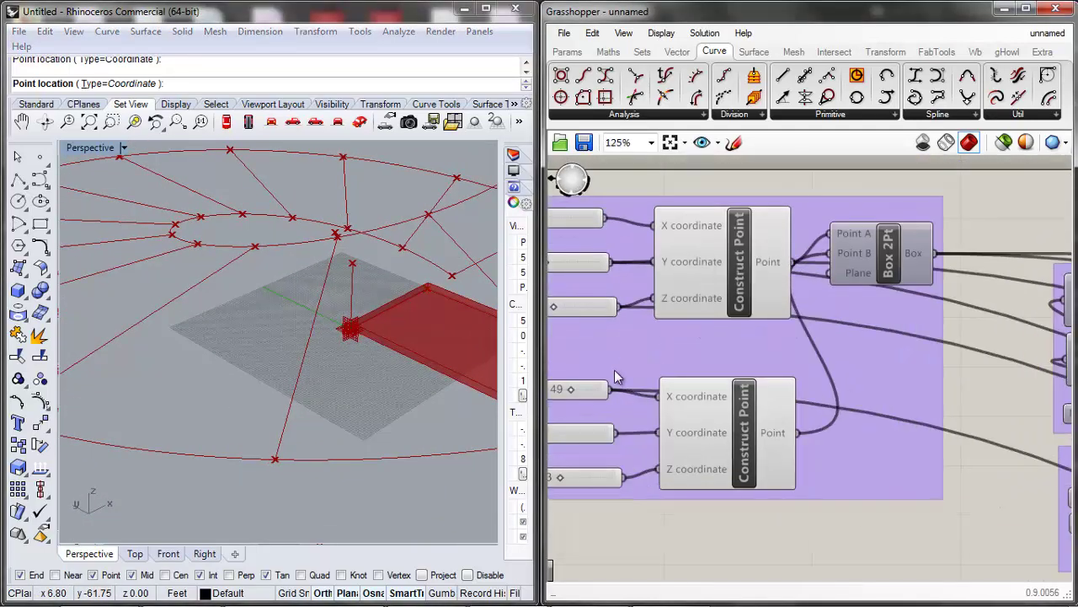
pyautogui.scroll(-3, 614, 370)
pyautogui.scroll(2, 678, 401)
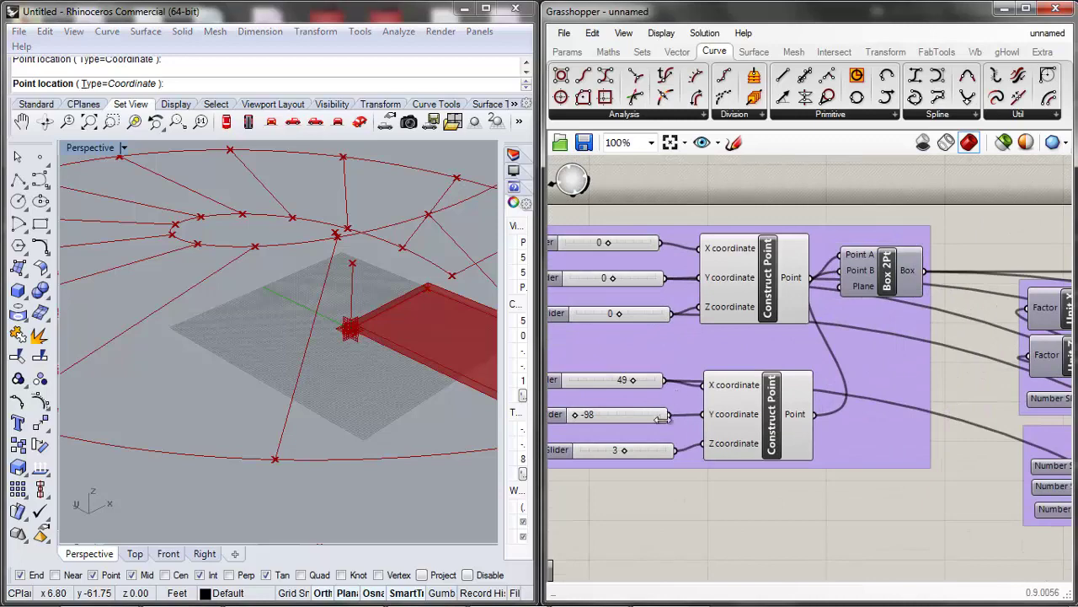
pyautogui.scroll(-3, 615, 337)
pyautogui.scroll(4, 608, 334)
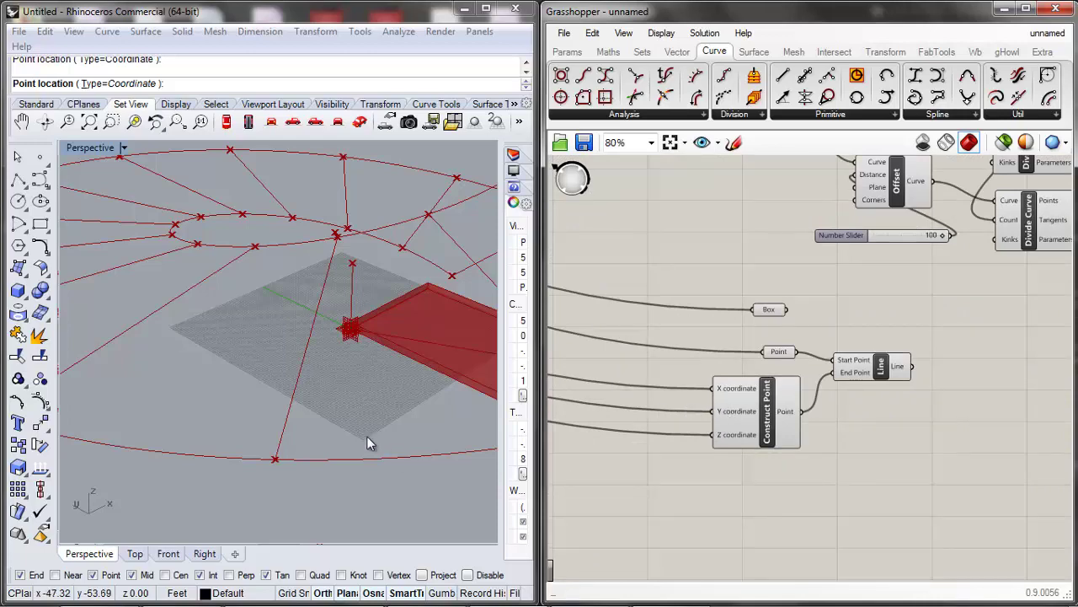
# Feed the copied Construct Point's X coordinate from the X slider of the first box's origin point.
pyautogui.click(328, 430)
pyautogui.scroll(-5, 278, 417)
pyautogui.scroll(2, 421, 430)
pyautogui.scroll(-4, 749, 453)
pyautogui.scroll(8, 750, 454)
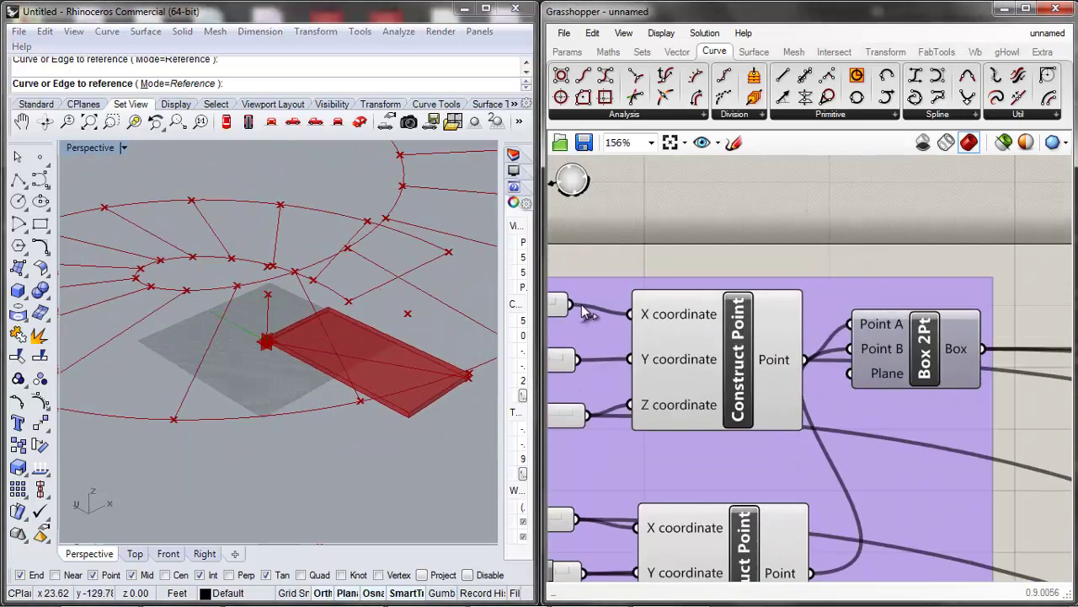
pyautogui.scroll(-10, 670, 311)
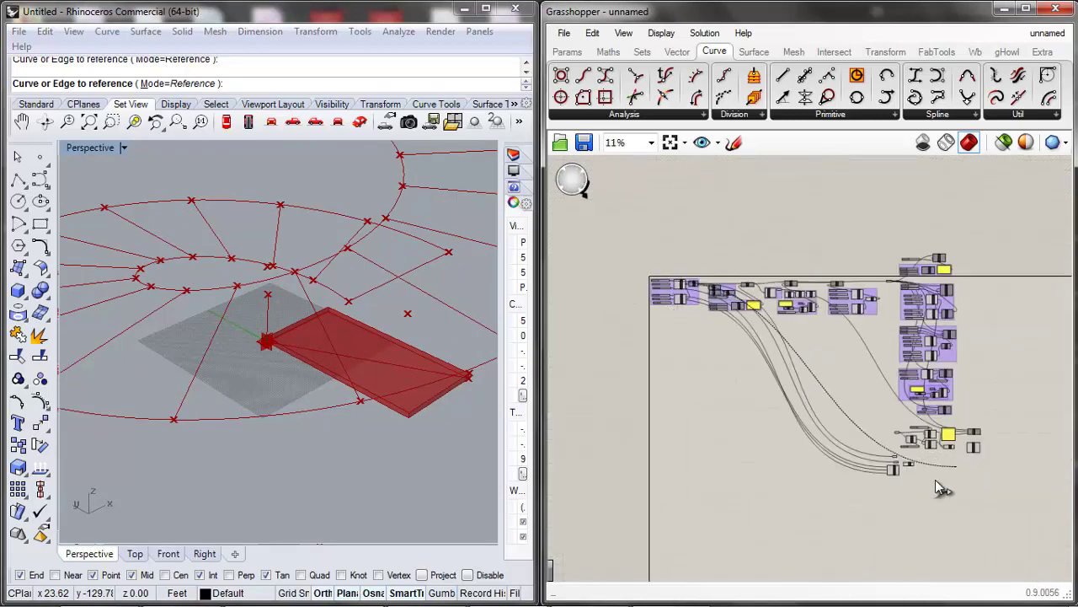
pyautogui.scroll(15, 938, 489)
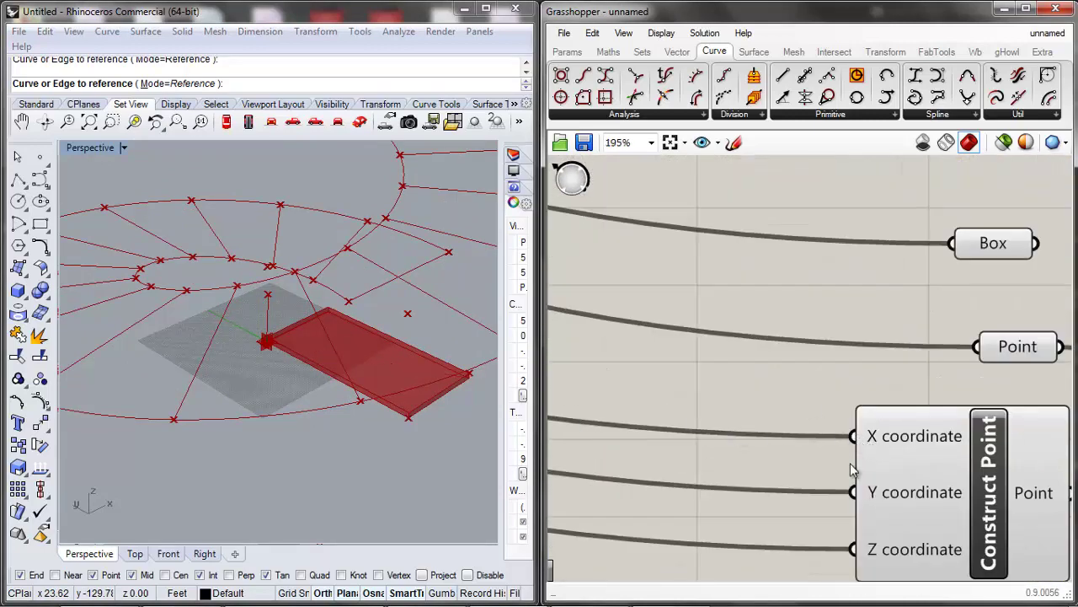
# Shift the copied Construct Point away from the Point parameter and place the Line component directly beside its output.
pyautogui.moveTo(905, 478); pyautogui.dragTo(769, 468)
pyautogui.scroll(-3, 637, 429)
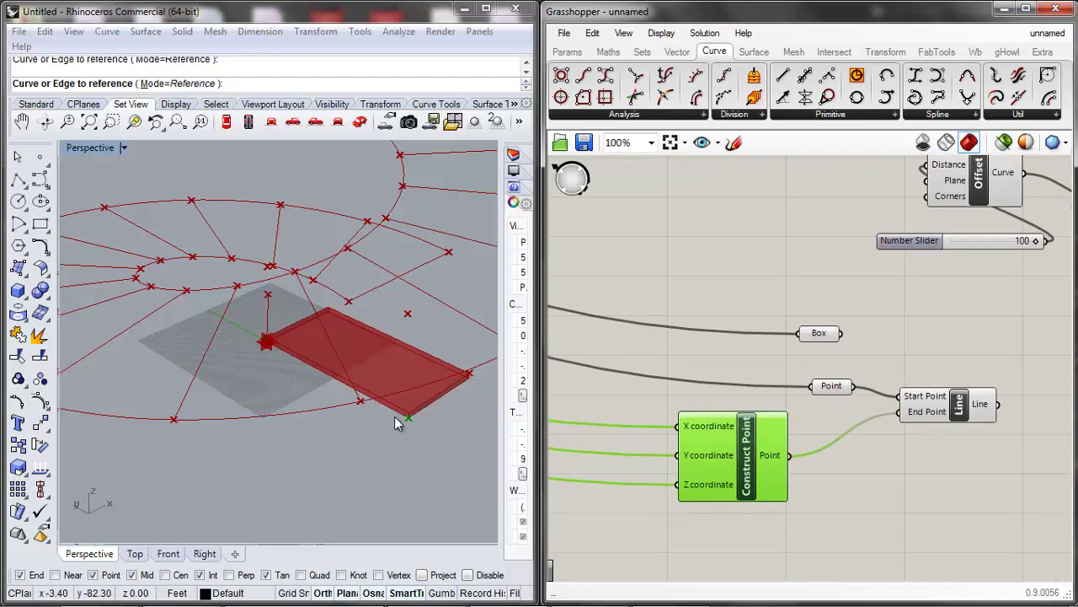
pyautogui.moveTo(982, 403); pyautogui.dragTo(930, 410)
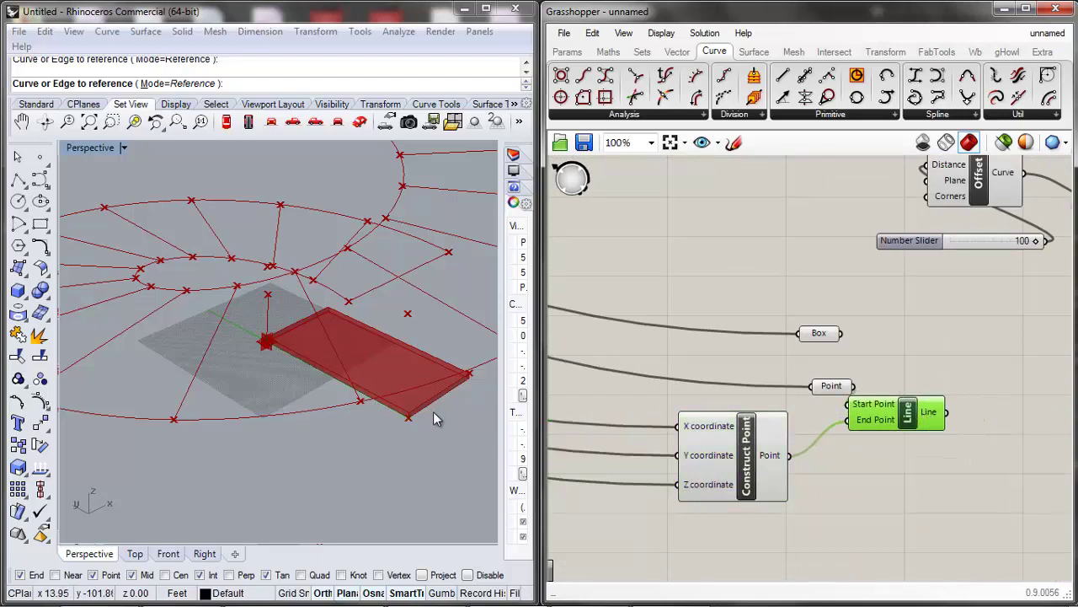
pyautogui.scroll(5, 409, 412)
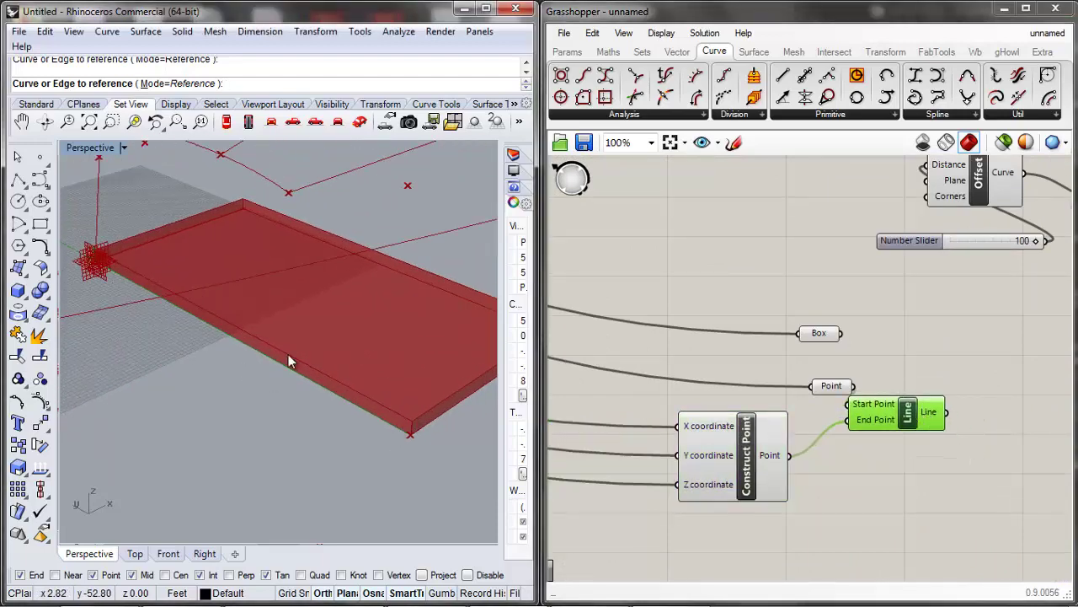
pyautogui.moveTo(905, 428); pyautogui.dragTo(880, 468)
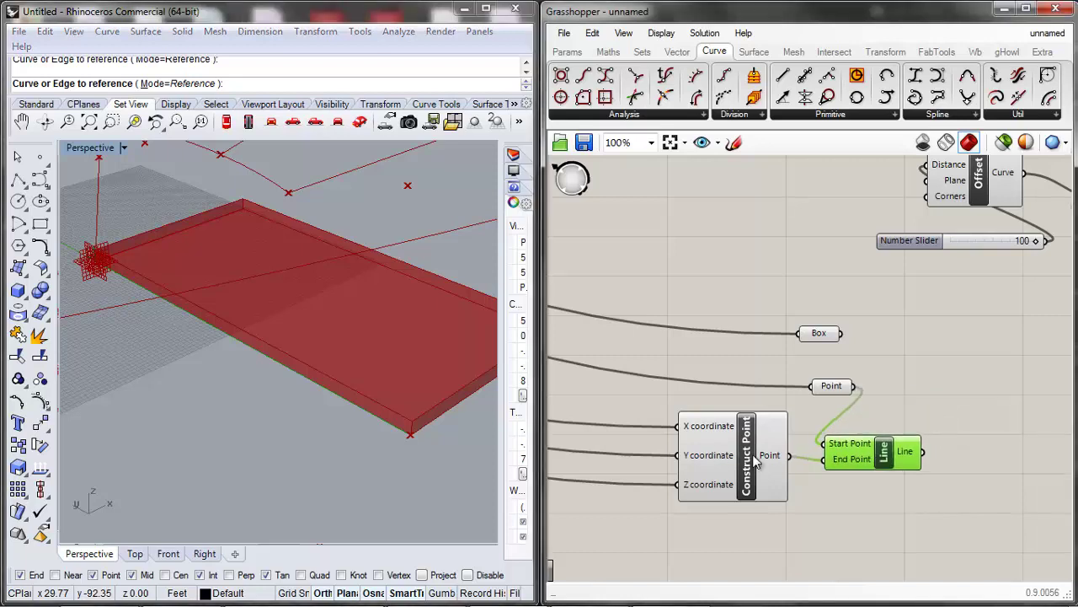
# Arrange the Box and Point parameters directly above the copied Construct Point, keeping the Line component close beside it.
pyautogui.click(752, 457)
pyautogui.scroll(-2, 739, 437)
pyautogui.scroll(2, 853, 430)
pyautogui.moveTo(786, 461); pyautogui.dragTo(779, 468)
pyautogui.moveTo(762, 387); pyautogui.dragTo(631, 388)
pyautogui.moveTo(750, 335); pyautogui.dragTo(597, 343)
pyautogui.scroll(-2, 669, 342)
pyautogui.scroll(2, 695, 344)
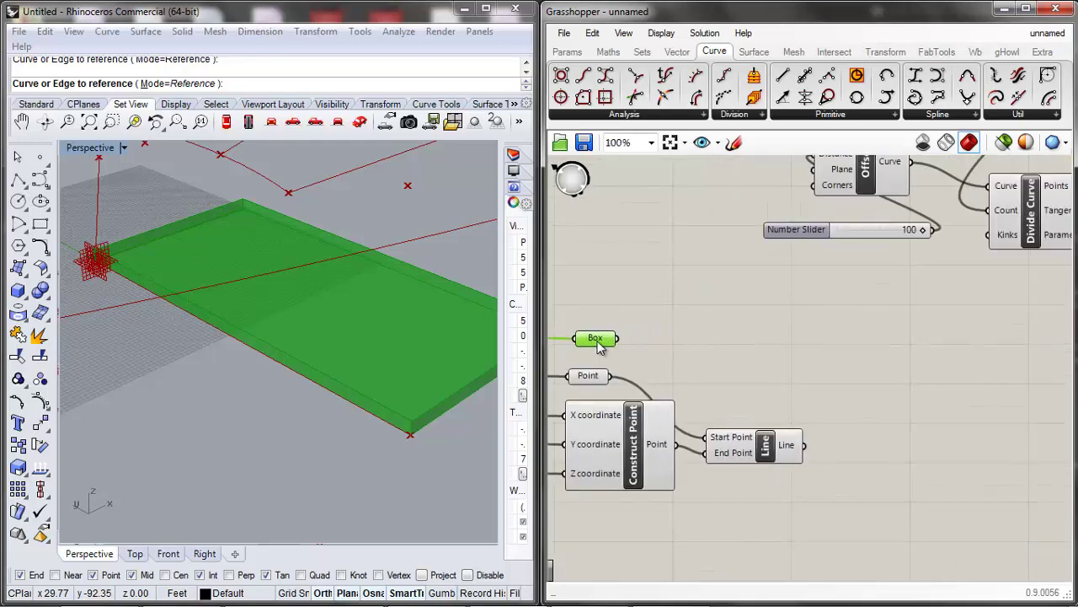
pyautogui.moveTo(765, 448)
pyautogui.mouseDown()
pyautogui.moveTo(765, 492)
pyautogui.moveTo(757, 454)
pyautogui.mouseUp()
# Move the Orient Direction component into the empty canvas area near the reference Line.
pyautogui.scroll(-4, 685, 404)
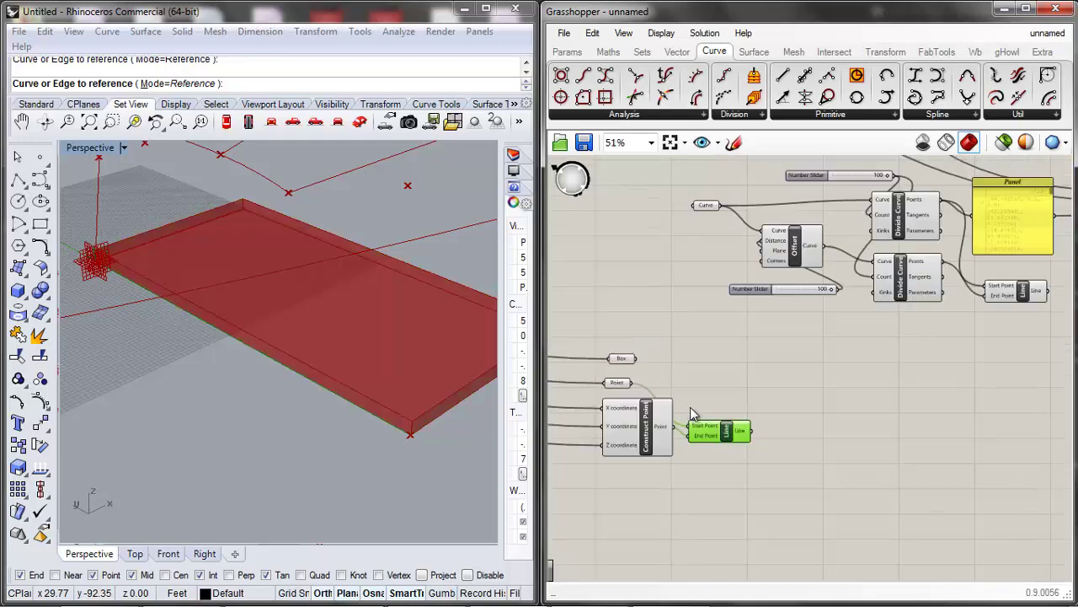
pyautogui.scroll(1, 880, 399)
pyautogui.moveTo(1012, 326); pyautogui.dragTo(833, 428)
pyautogui.click(901, 361)
pyautogui.scroll(5, 832, 428)
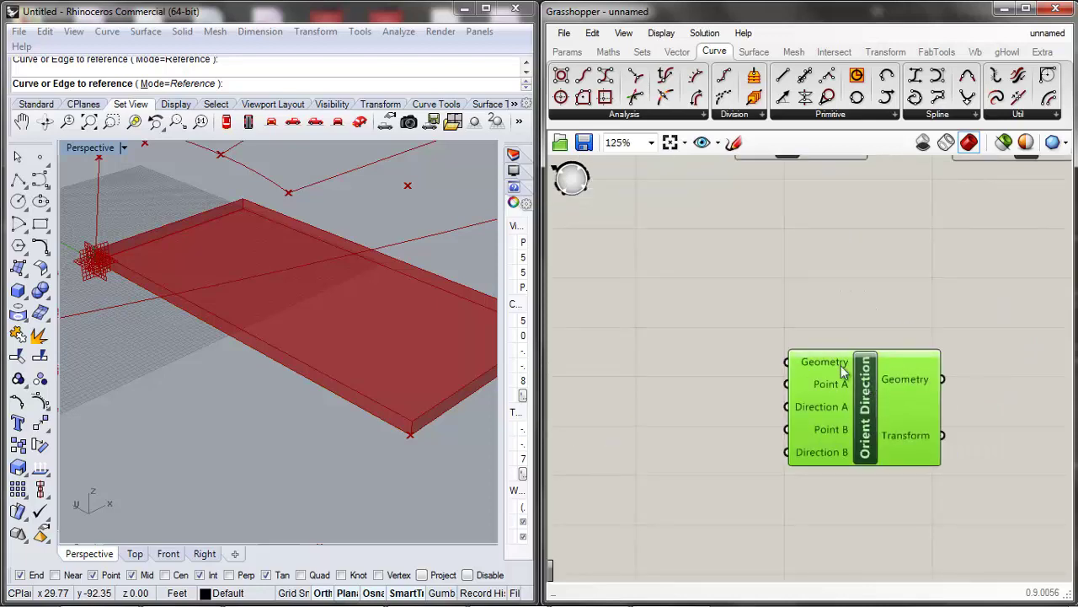
# Connect the Box parameter to Orient Direction's Geometry input.
pyautogui.scroll(-5, 822, 359)
pyautogui.scroll(4, 695, 340)
pyautogui.scroll(1, 687, 362)
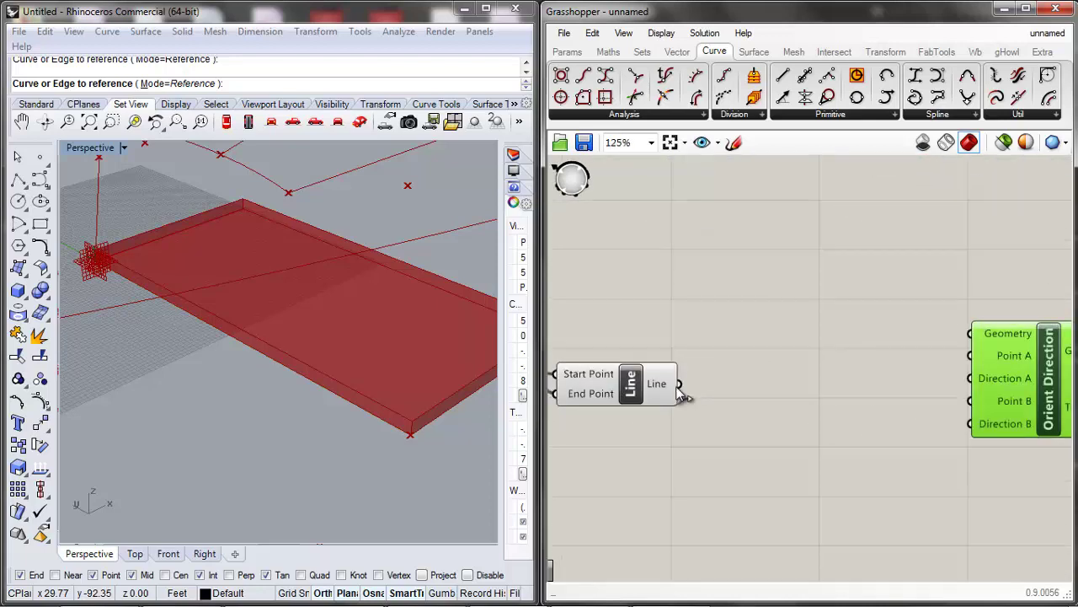
pyautogui.scroll(-4, 680, 392)
pyautogui.scroll(1, 649, 320)
pyautogui.moveTo(638, 299); pyautogui.dragTo(917, 345)
pyautogui.moveTo(638, 301); pyautogui.dragTo(864, 324)
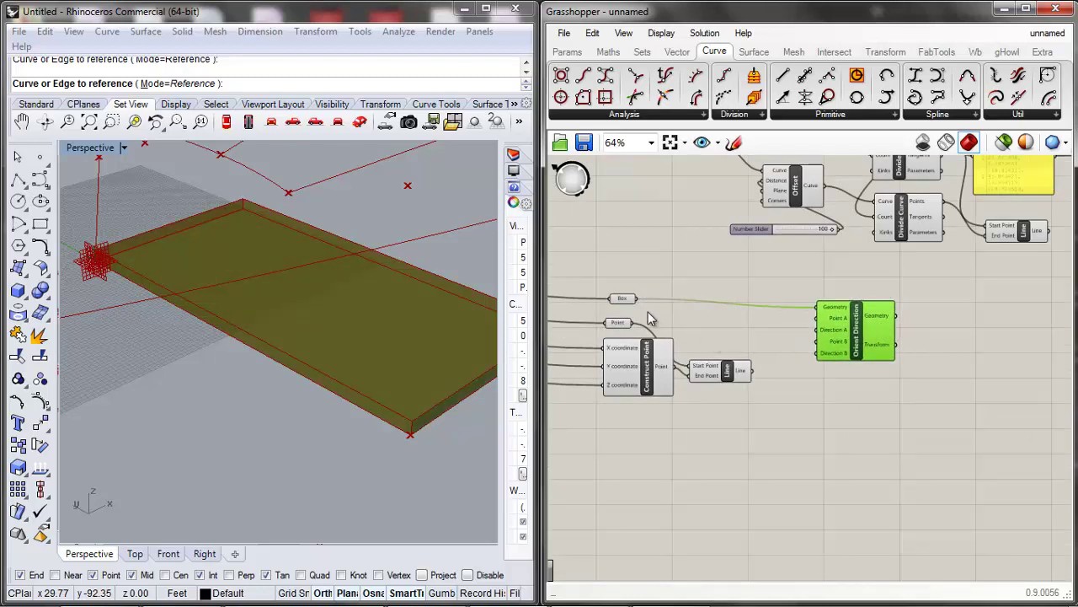
# Turn off the Box parameter's preview and nudge Orient Direction slightly down.
pyautogui.click(621, 298)
pyautogui.middleClick(623, 298)
pyautogui.click(686, 246)
pyautogui.click(737, 285)
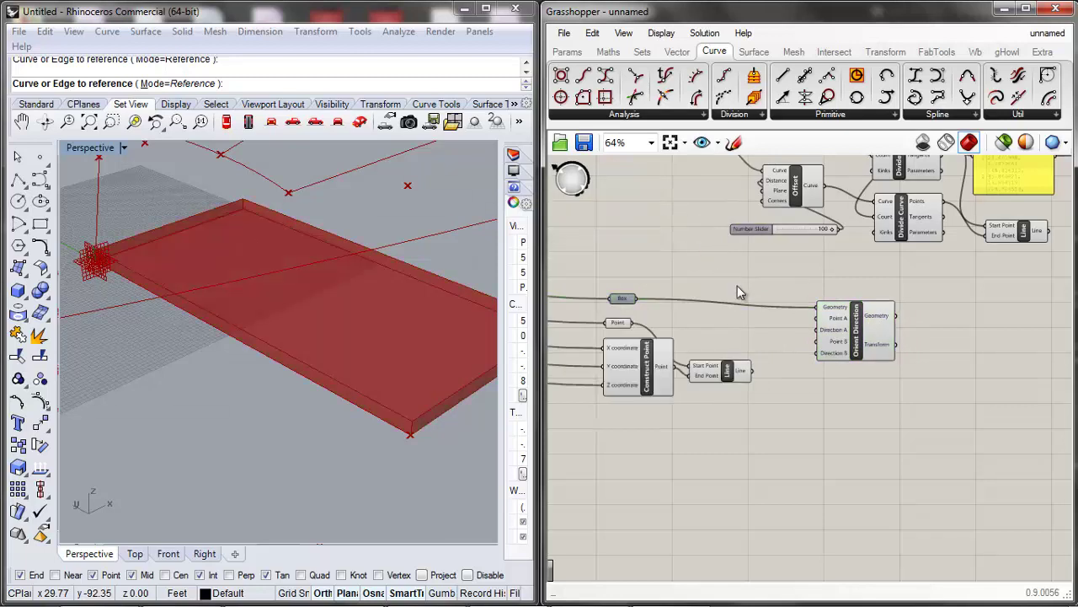
pyautogui.moveTo(821, 329); pyautogui.dragTo(822, 340)
pyautogui.click(799, 337)
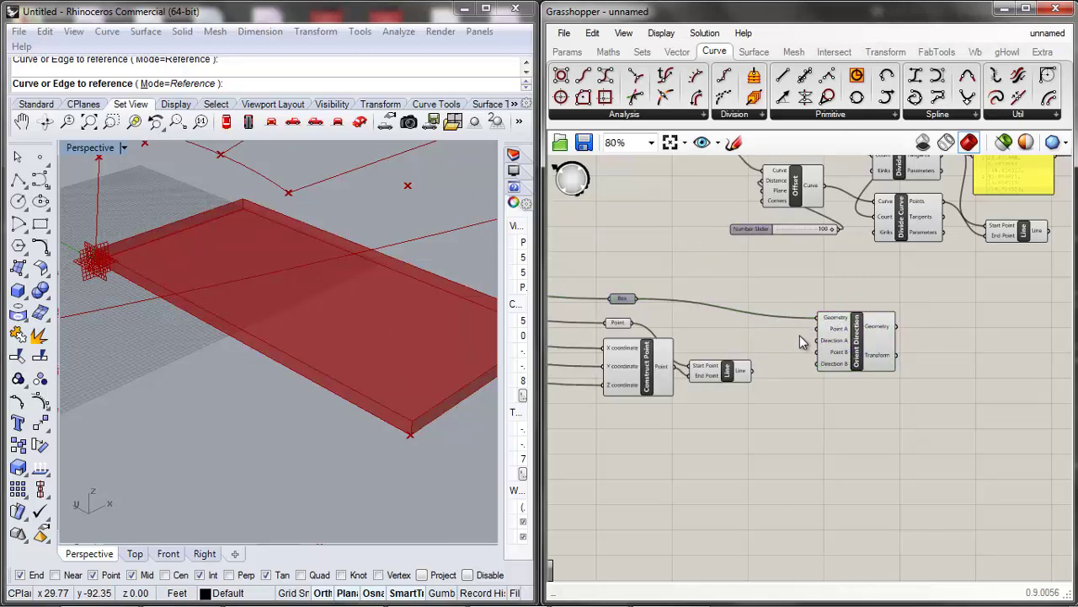
# Connect the Point parameter to Orient Direction's Point A and the reference Line to Direction A.
pyautogui.scroll(1, 799, 335)
pyautogui.scroll(-1, 799, 336)
pyautogui.scroll(1, 703, 340)
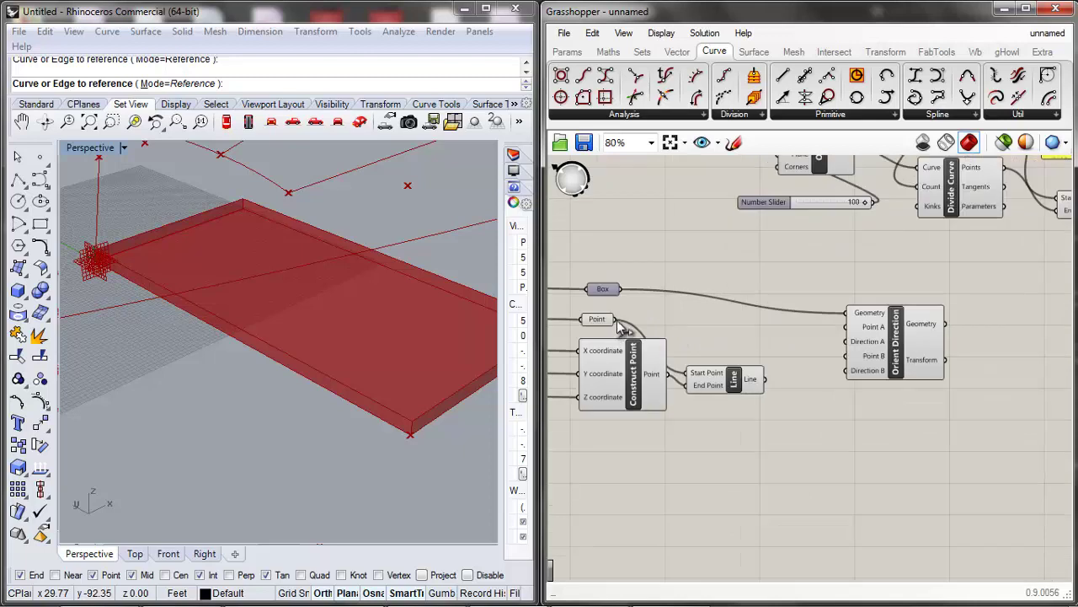
pyautogui.moveTo(620, 327); pyautogui.dragTo(880, 367)
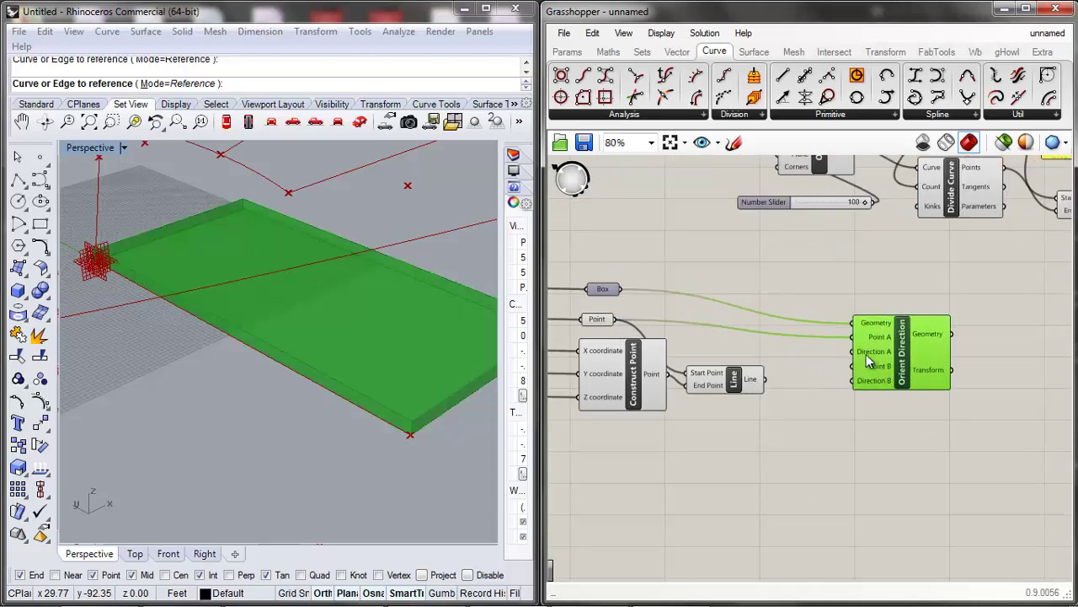
pyautogui.moveTo(765, 379); pyautogui.dragTo(853, 352)
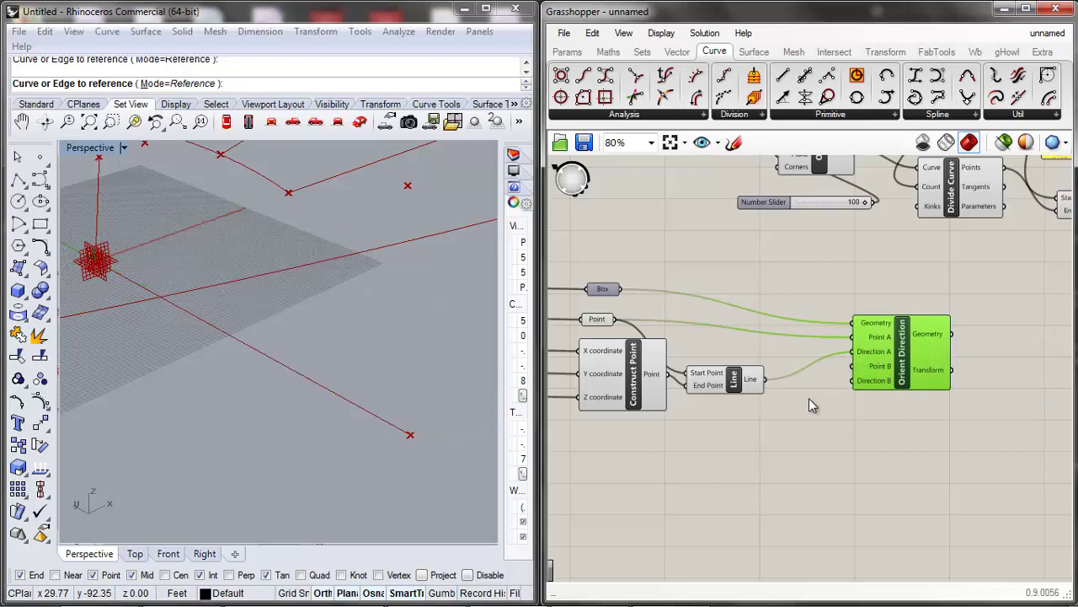
# Connect the Points output of the original helix's Divide Curve to Orient Direction's Point B.
pyautogui.moveTo(253, 414); pyautogui.dragTo(296, 405, button='right')
pyautogui.scroll(10, 297, 406)
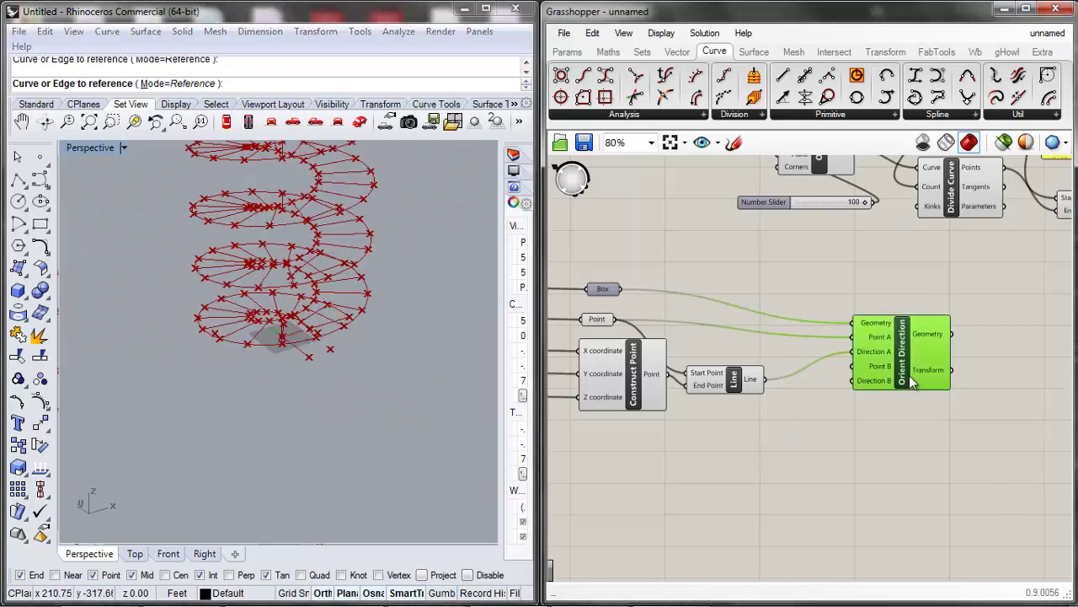
pyautogui.scroll(-2, 767, 402)
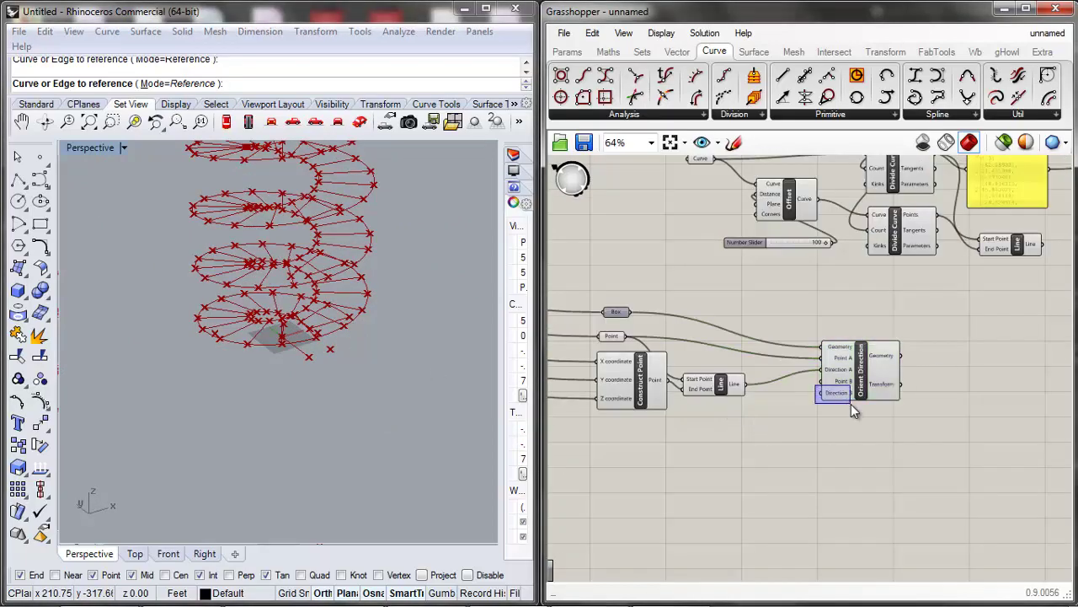
pyautogui.moveTo(867, 354); pyautogui.dragTo(891, 368)
pyautogui.click(908, 241)
pyautogui.moveTo(914, 244); pyautogui.dragTo(904, 317, button='right')
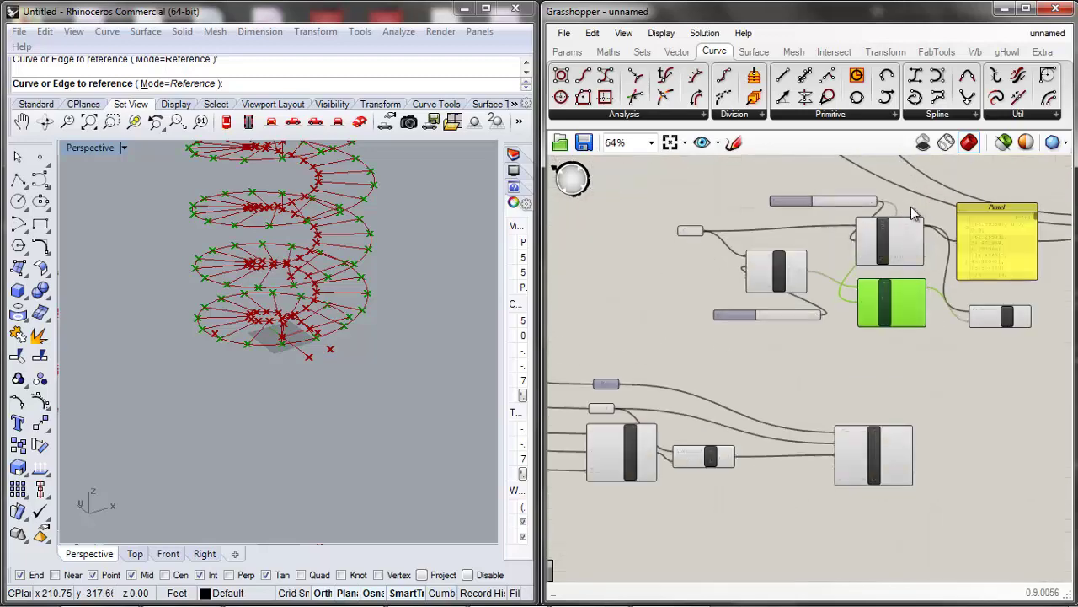
pyautogui.click(898, 241)
pyautogui.moveTo(925, 225); pyautogui.dragTo(888, 464)
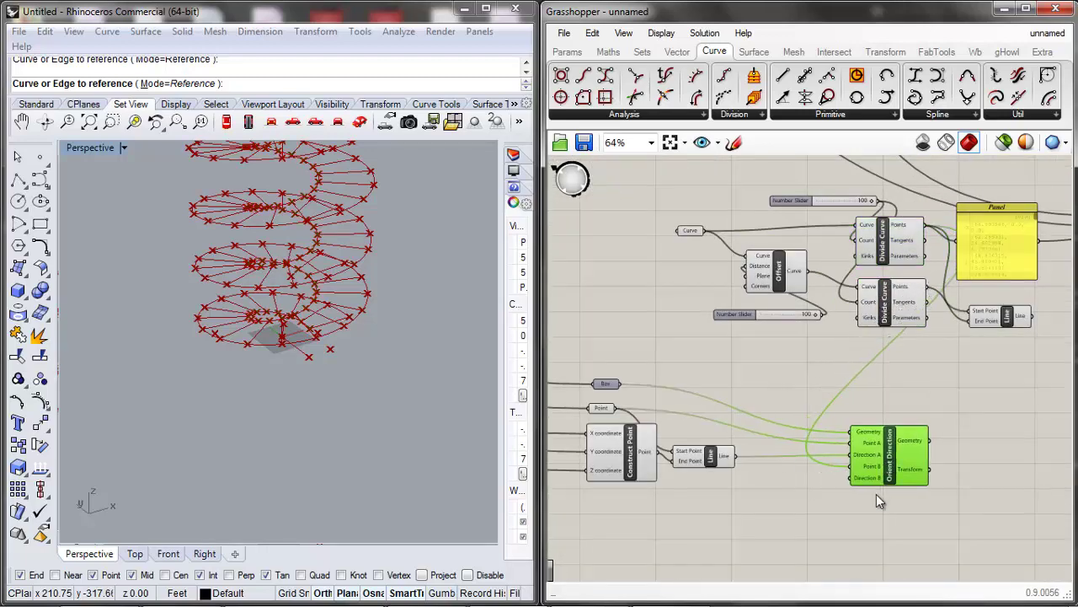
# Connect the helix-to-offset Line component's output to Orient Direction's Direction B.
pyautogui.click(876, 495)
pyautogui.scroll(3, 872, 478)
pyautogui.click(869, 475)
pyautogui.scroll(-4, 782, 454)
pyautogui.scroll(3, 937, 352)
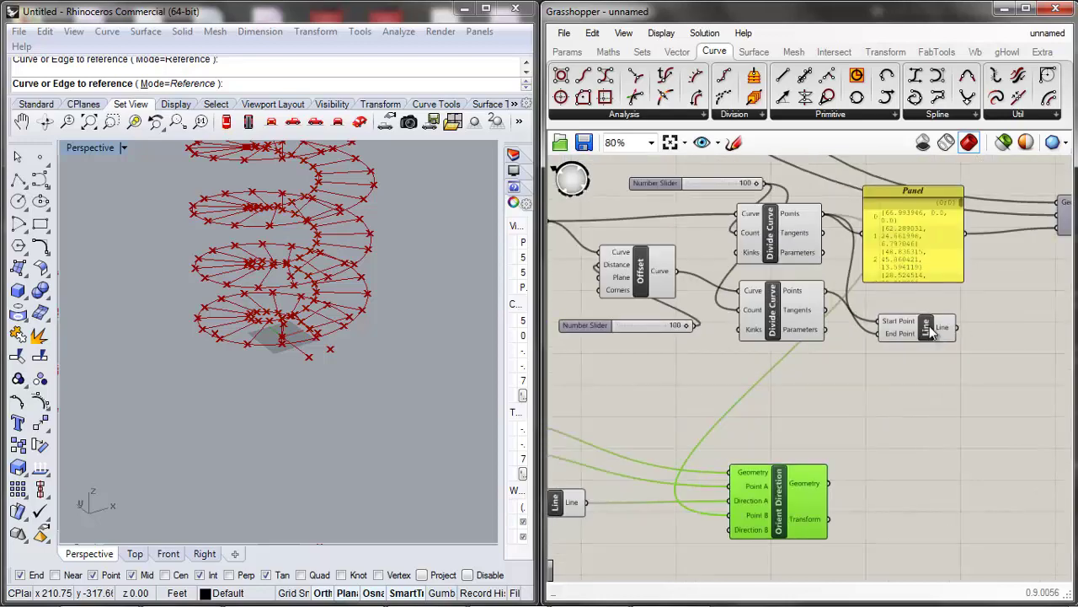
pyautogui.moveTo(957, 327); pyautogui.dragTo(732, 472)
pyautogui.moveTo(739, 517); pyautogui.dragTo(733, 529)
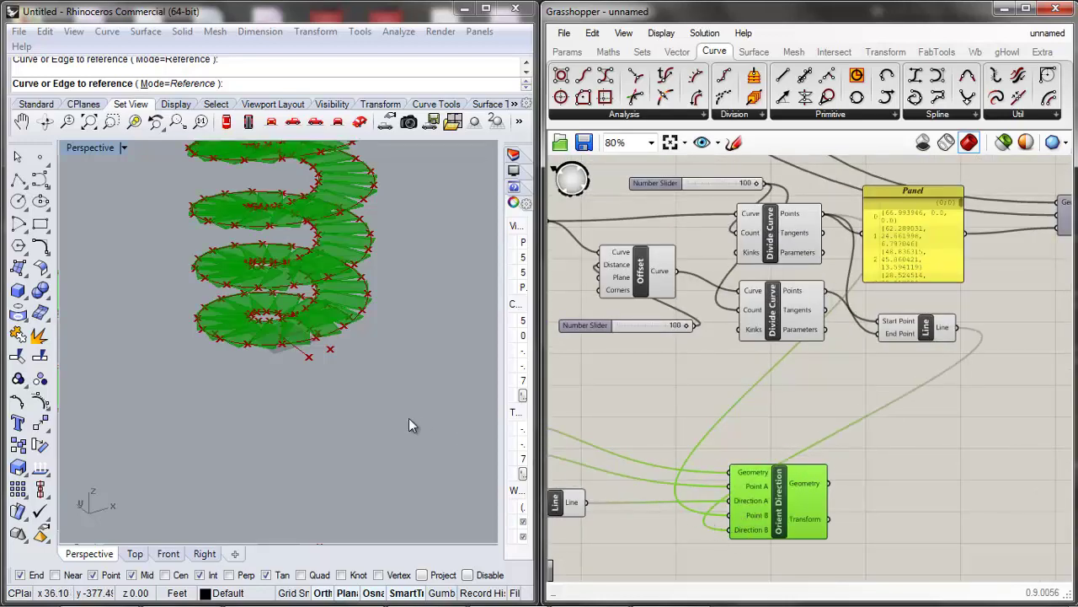
# Examine how the oriented boxes sit along the spiral, from its lower turns up to its end.
pyautogui.click(356, 317)
pyautogui.scroll(9, 353, 311)
pyautogui.moveTo(352, 311)
pyautogui.mouseDown(button='right')
pyautogui.moveTo(289, 301)
pyautogui.moveTo(371, 307)
pyautogui.mouseUp(button='right')
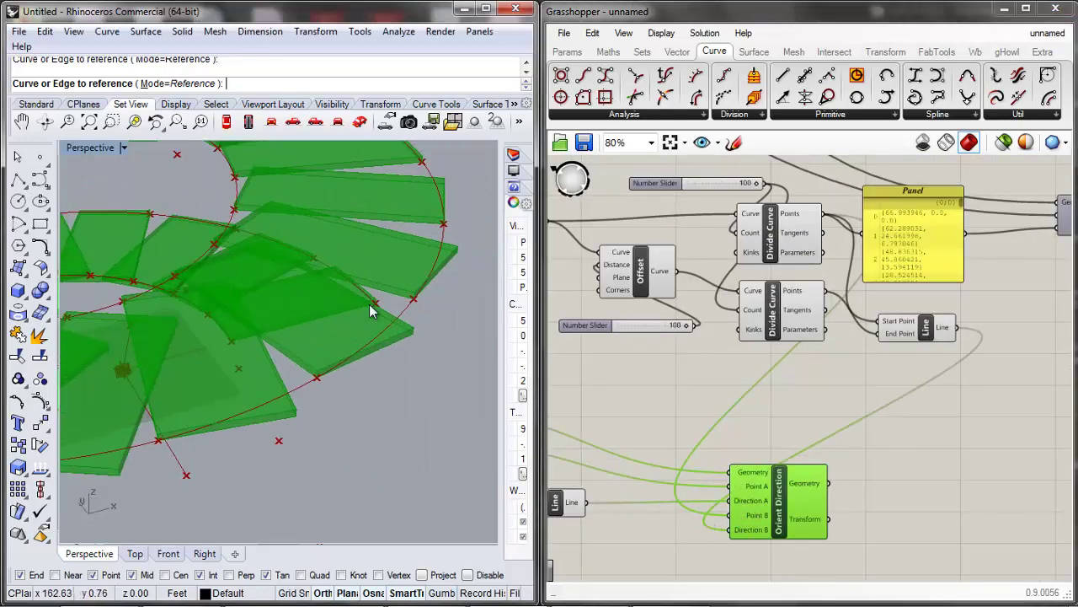
pyautogui.scroll(-5, 373, 308)
pyautogui.scroll(-6, 312, 417)
pyautogui.scroll(-2, 307, 415)
pyautogui.scroll(7, 292, 231)
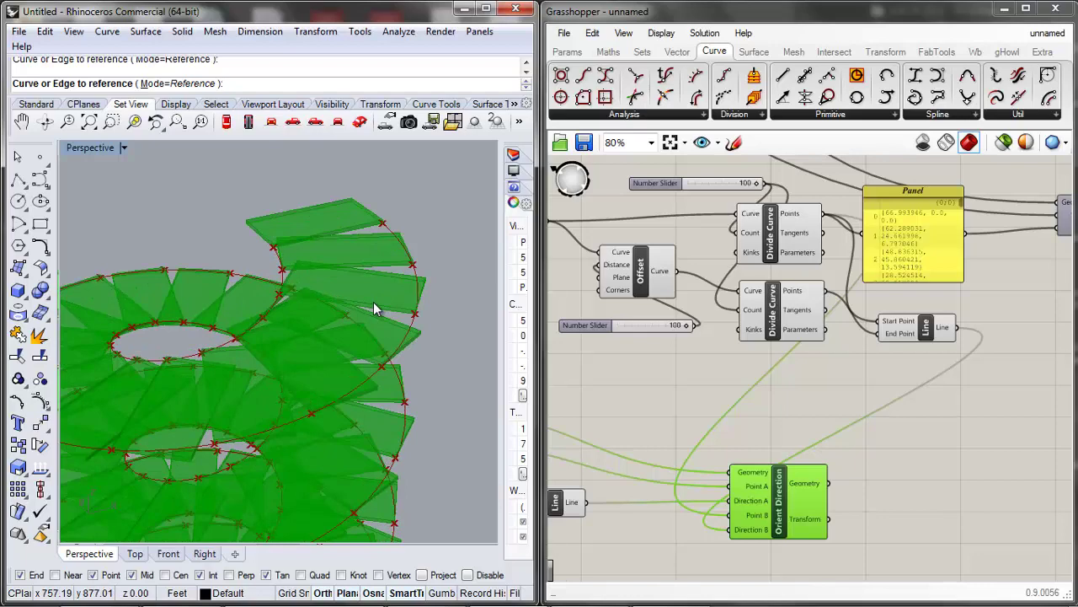
# Set the Y coordinate of the box's second corner point to -100 and check the oriented boxes along the whole spiral.
pyautogui.click(650, 377)
pyautogui.scroll(-10, 651, 372)
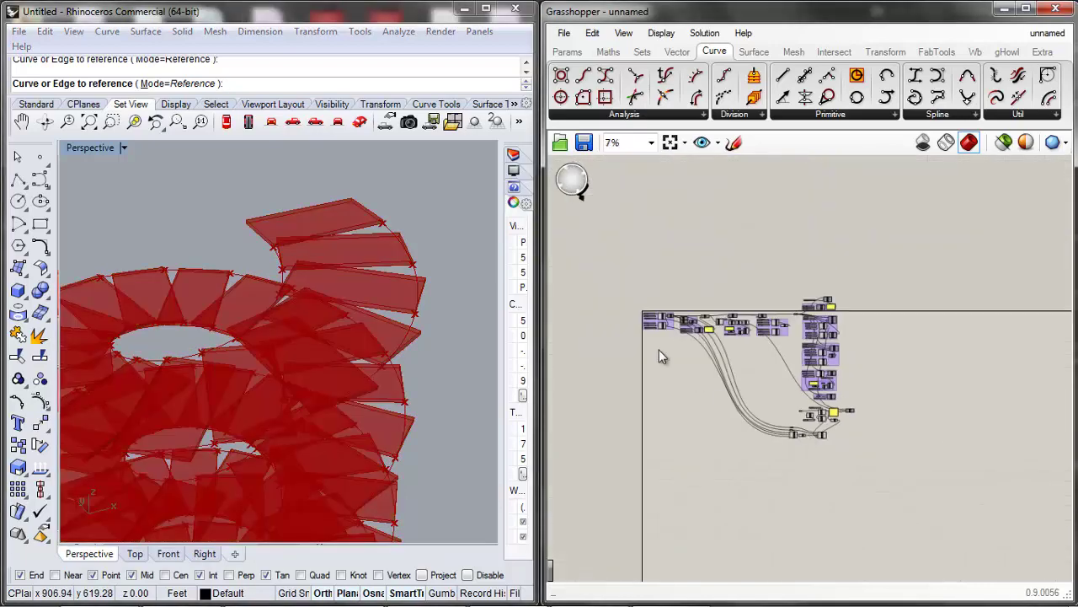
pyautogui.scroll(12, 660, 352)
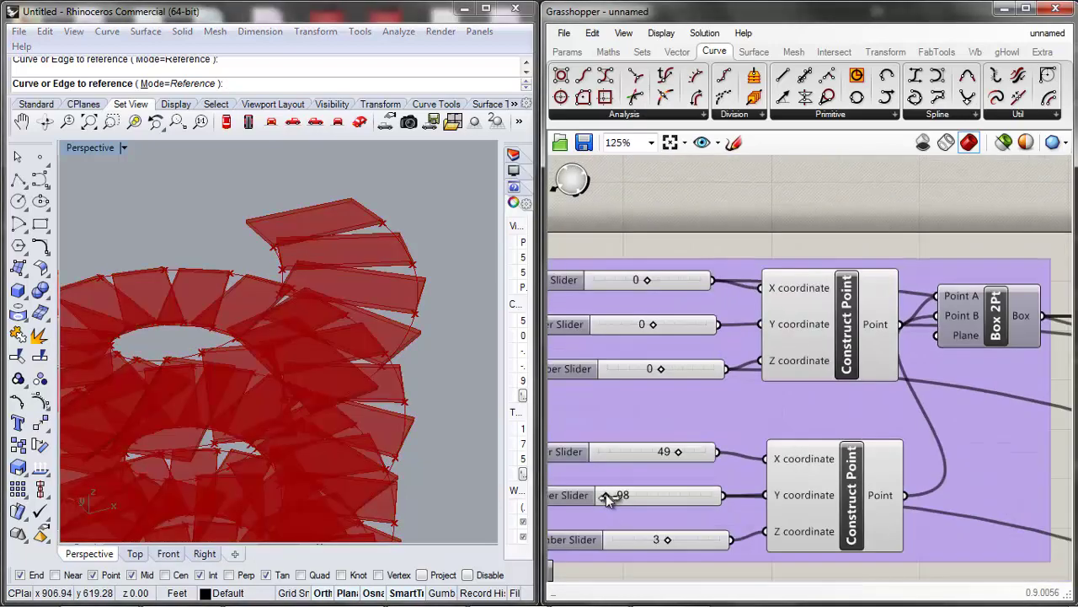
pyautogui.moveTo(608, 497); pyautogui.dragTo(570, 499)
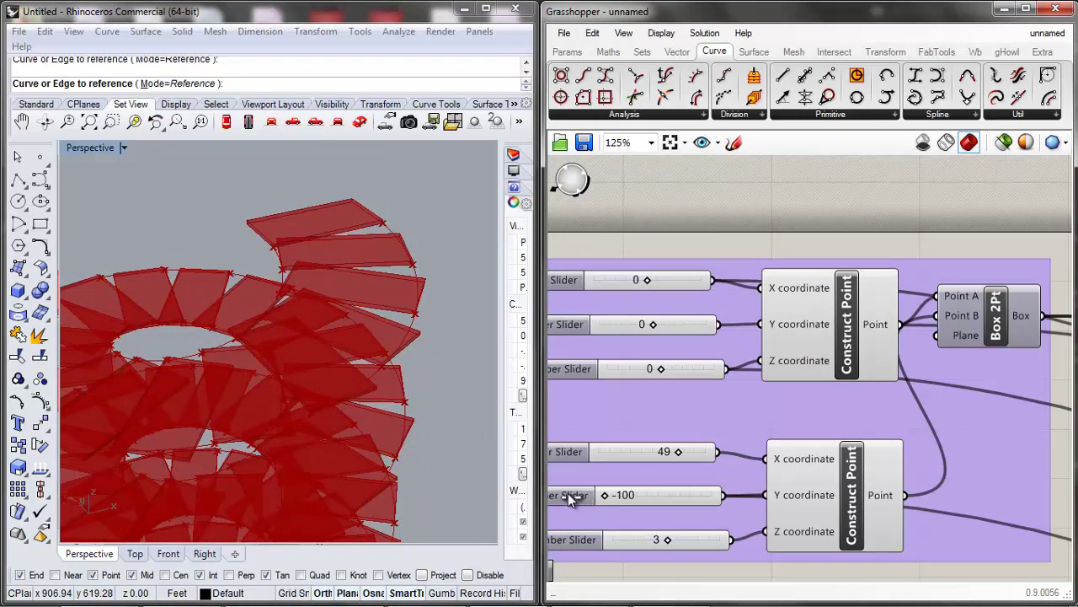
pyautogui.scroll(-8, 242, 332)
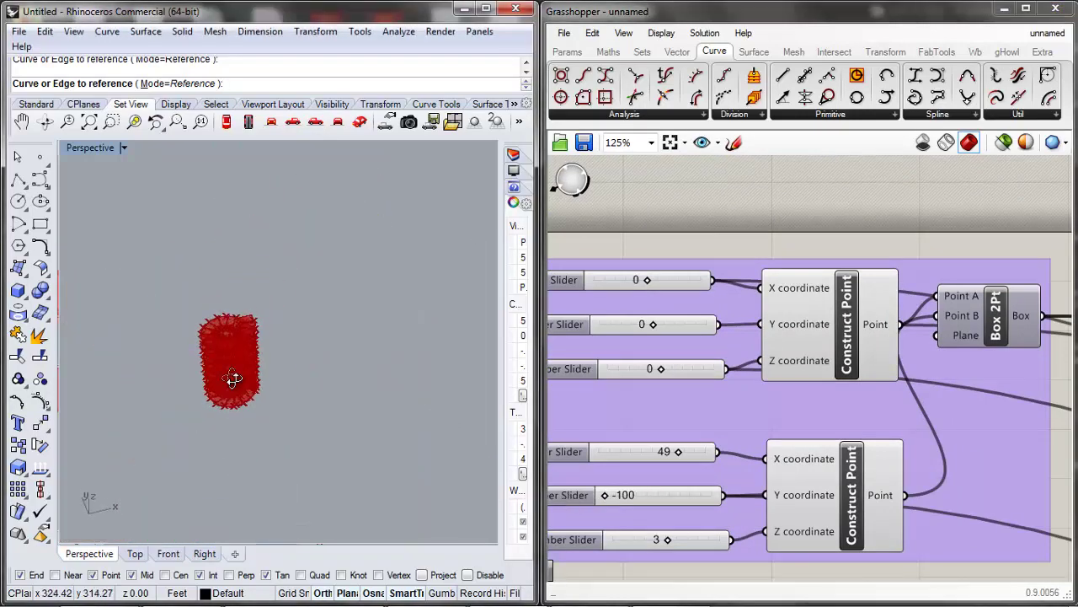
pyautogui.scroll(8, 235, 362)
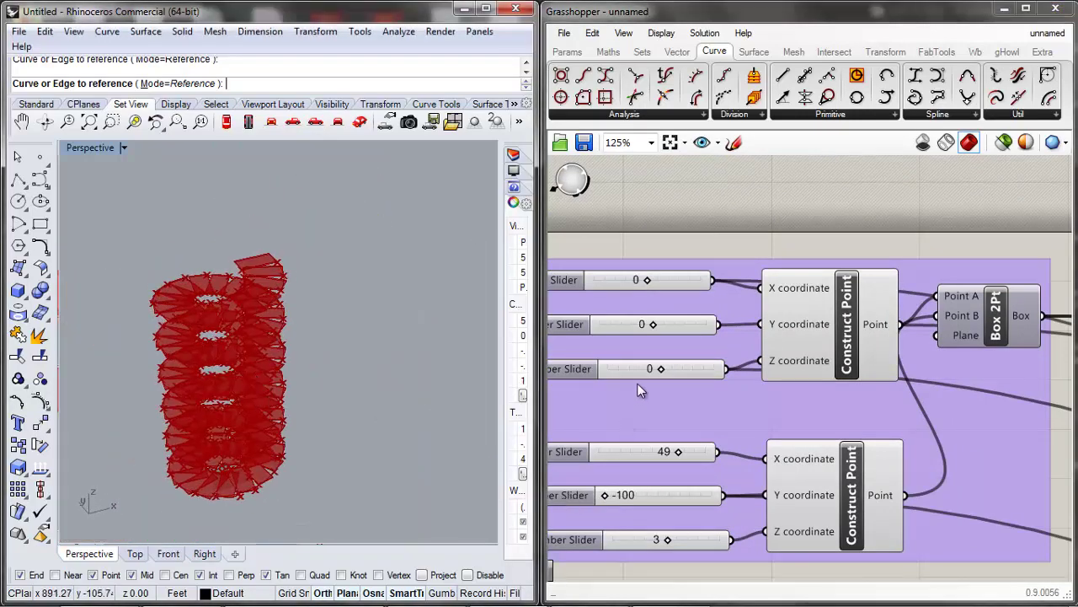
# Move Orient Direction closer to the reference Line and group the Offset, Divide Curve and helix-to-offset Line components with their sliders and panel.
pyautogui.scroll(-9, 644, 386)
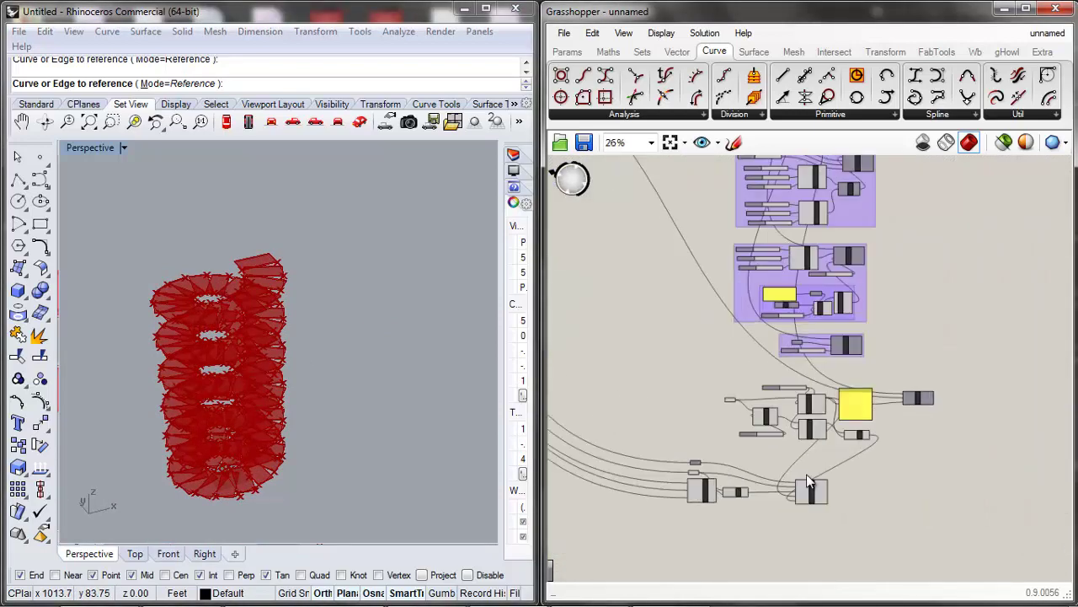
pyautogui.scroll(3, 807, 481)
pyautogui.moveTo(800, 491); pyautogui.dragTo(720, 484)
pyautogui.scroll(-1, 846, 459)
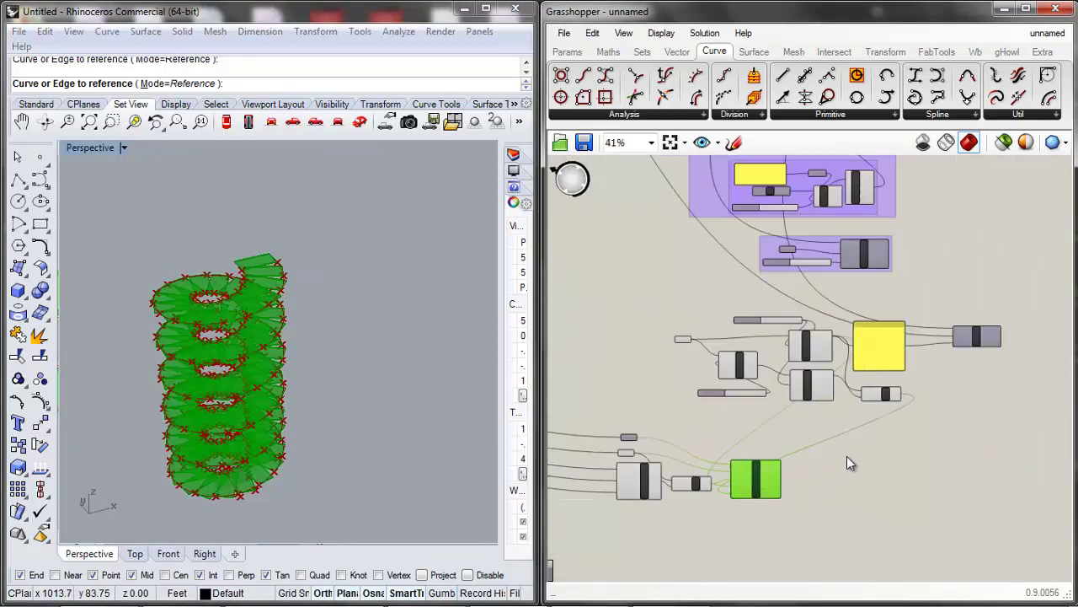
pyautogui.moveTo(1027, 312); pyautogui.dragTo(664, 425)
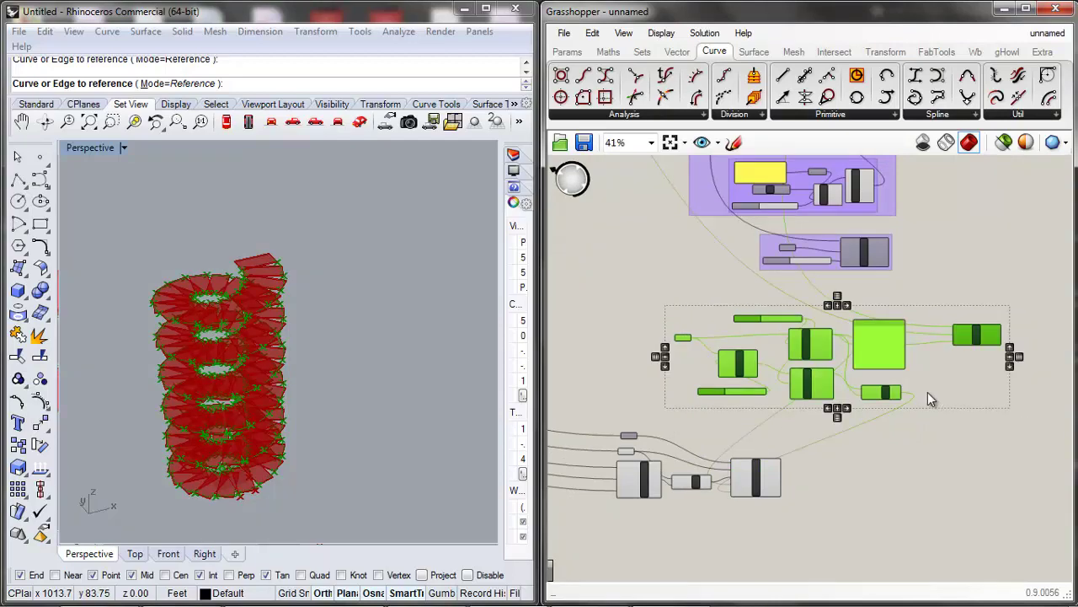
pyautogui.rightClick(928, 392)
pyautogui.click(939, 441)
# Group the Box, Point, Construct Point, reference Line and Orient Direction components.
pyautogui.moveTo(949, 396); pyautogui.dragTo(599, 541)
pyautogui.rightClick(724, 450)
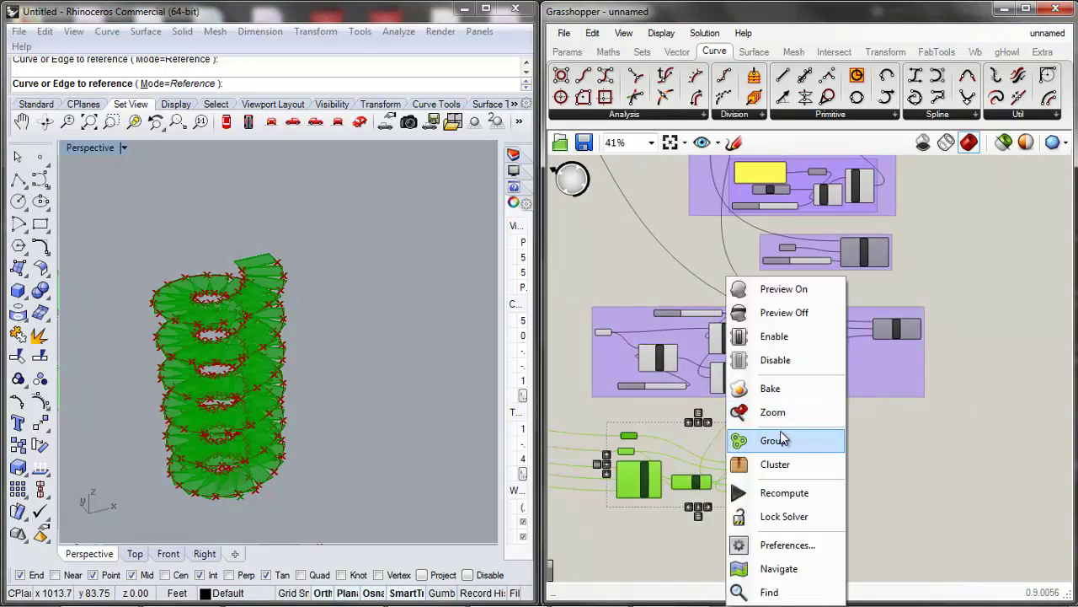
pyautogui.click(782, 440)
pyautogui.click(735, 432)
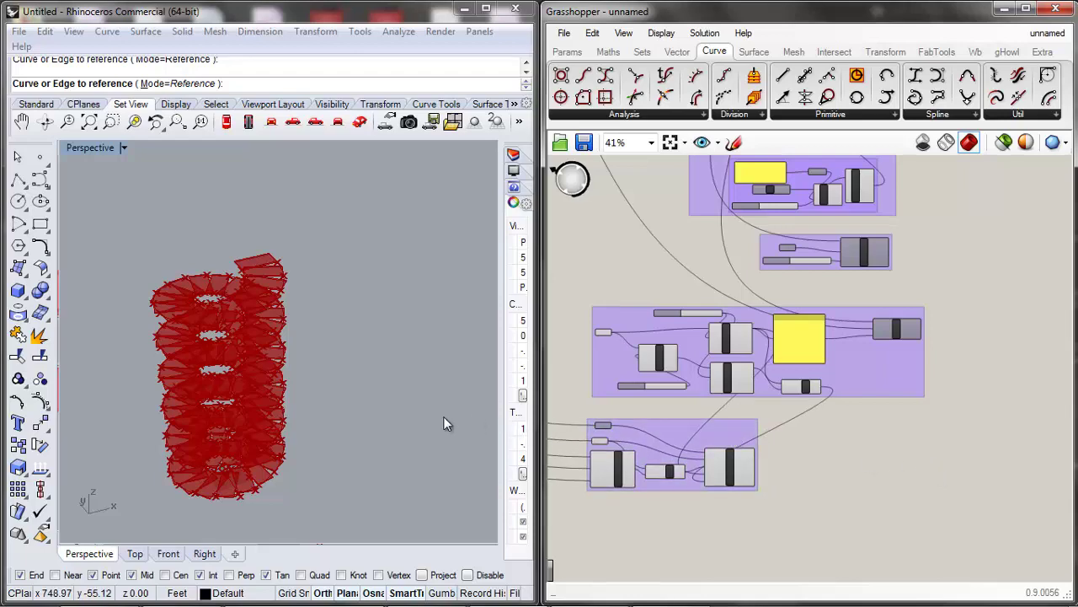
# Examine the spiral of boxes and how the Box parameter and other inputs feed the Orient Direction group.
pyautogui.scroll(5, 217, 320)
pyautogui.scroll(-5, 325, 331)
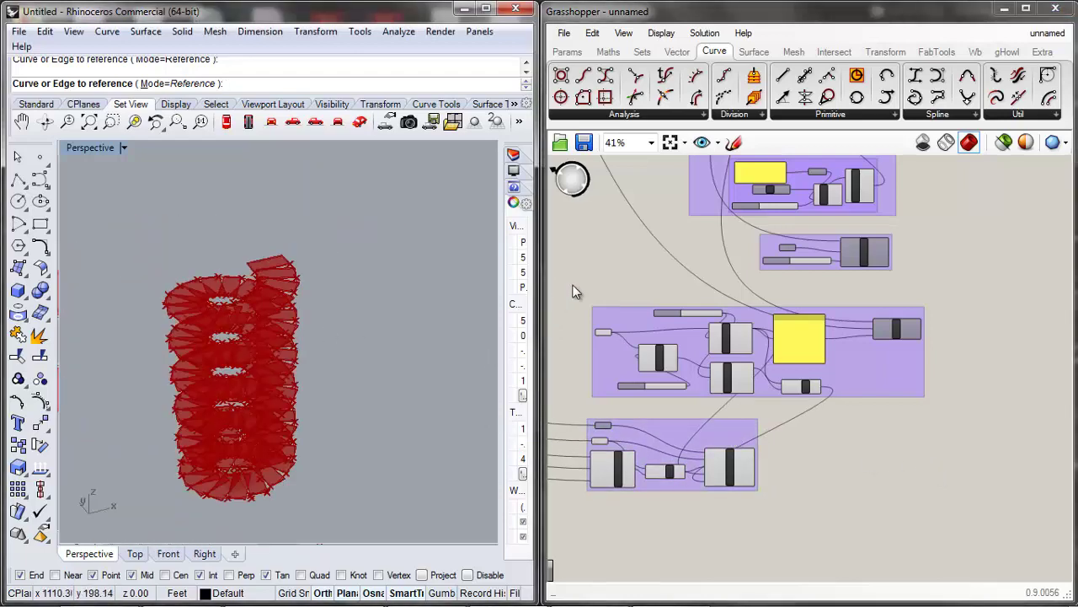
pyautogui.click(667, 426)
pyautogui.click(803, 481)
pyautogui.scroll(-3, 801, 478)
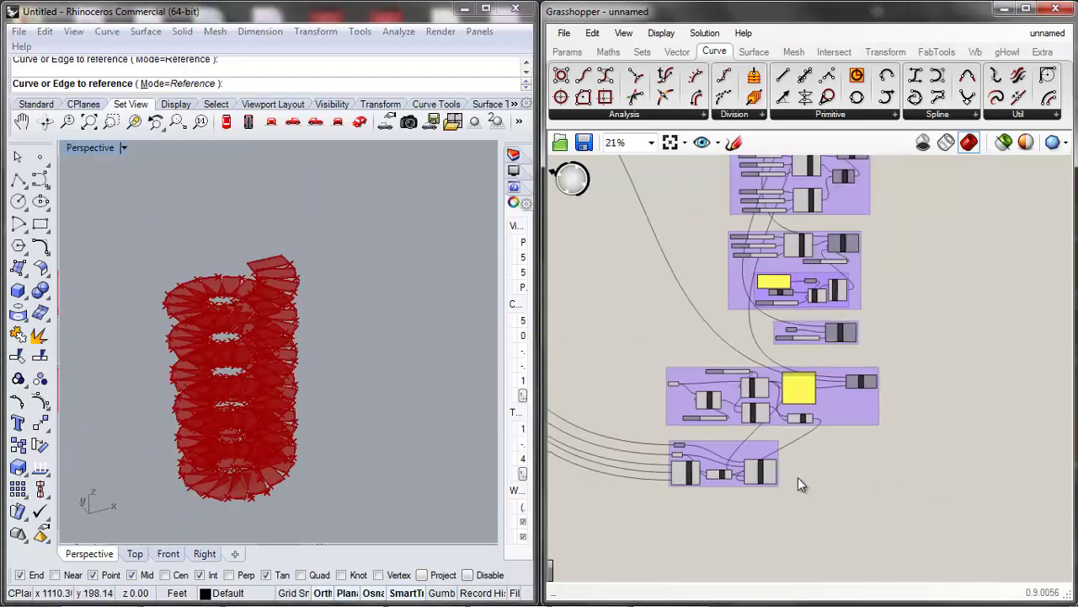
pyautogui.scroll(5, 662, 465)
pyautogui.click(744, 365)
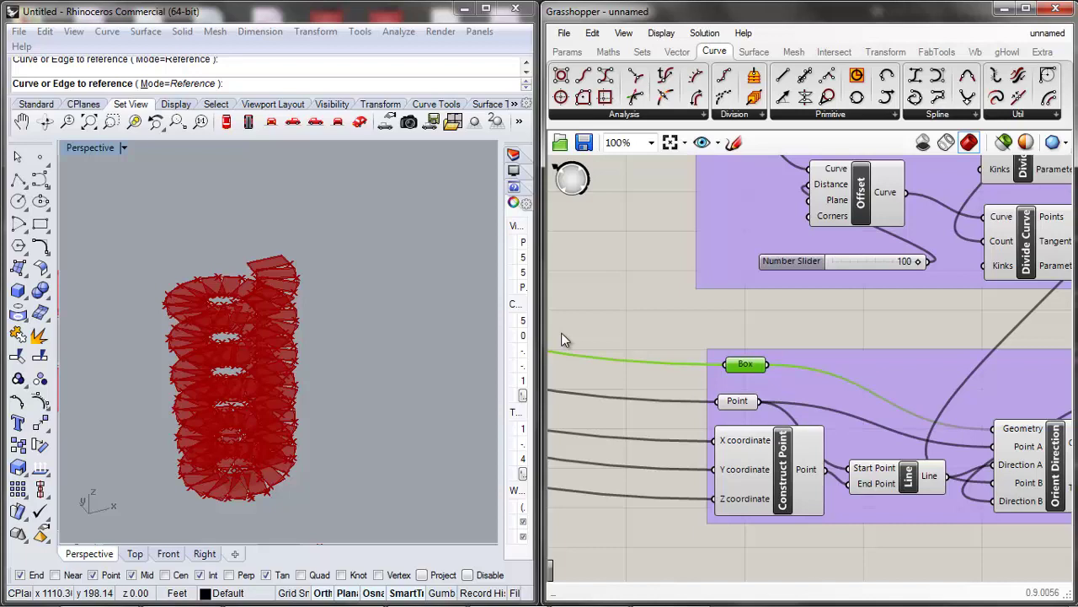
pyautogui.click(670, 335)
pyautogui.scroll(-1, 658, 348)
pyautogui.scroll(-7, 662, 350)
pyautogui.scroll(-3, 752, 460)
pyautogui.scroll(3, 752, 460)
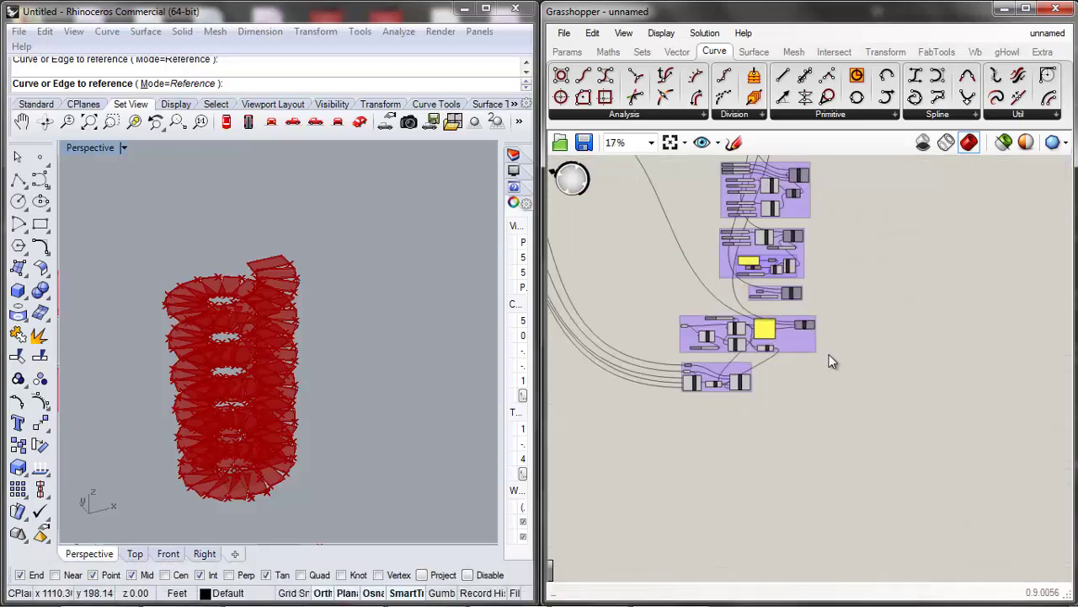
# Align the Offset/Divide Curve group and the Orient Direction group beneath the column of earlier groups.
pyautogui.moveTo(799, 347); pyautogui.dragTo(843, 349)
pyautogui.moveTo(740, 373); pyautogui.dragTo(782, 378)
pyautogui.click(814, 434)
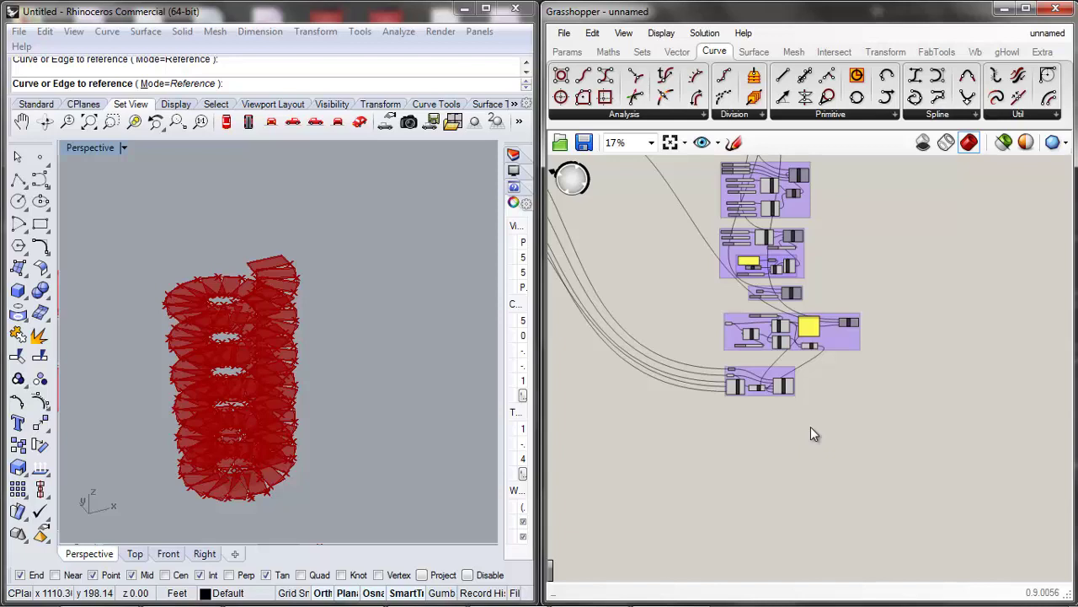
pyautogui.scroll(-4, 809, 434)
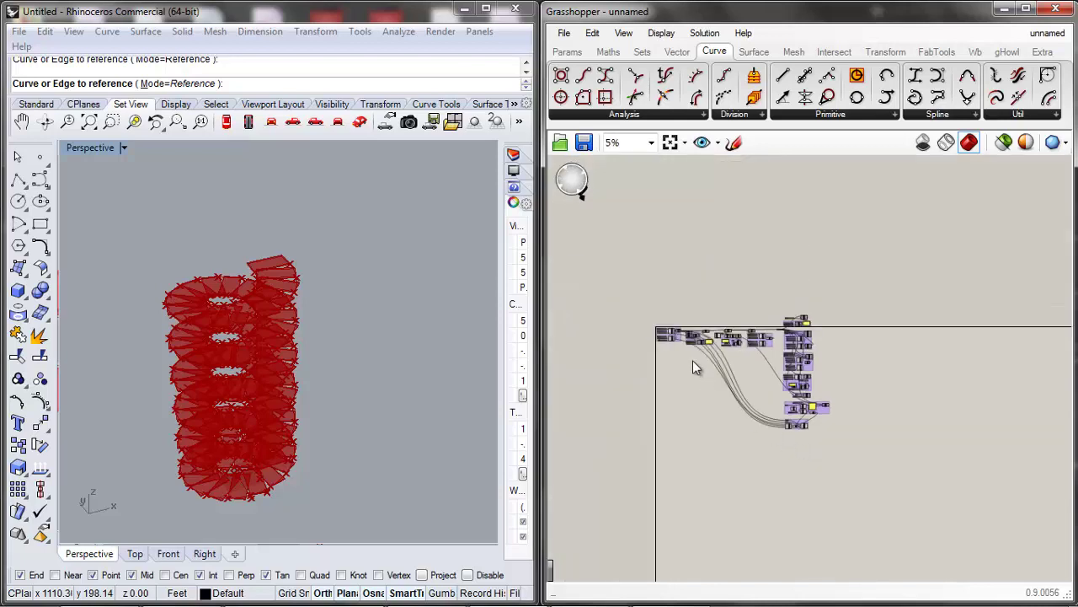
pyautogui.scroll(3, 693, 366)
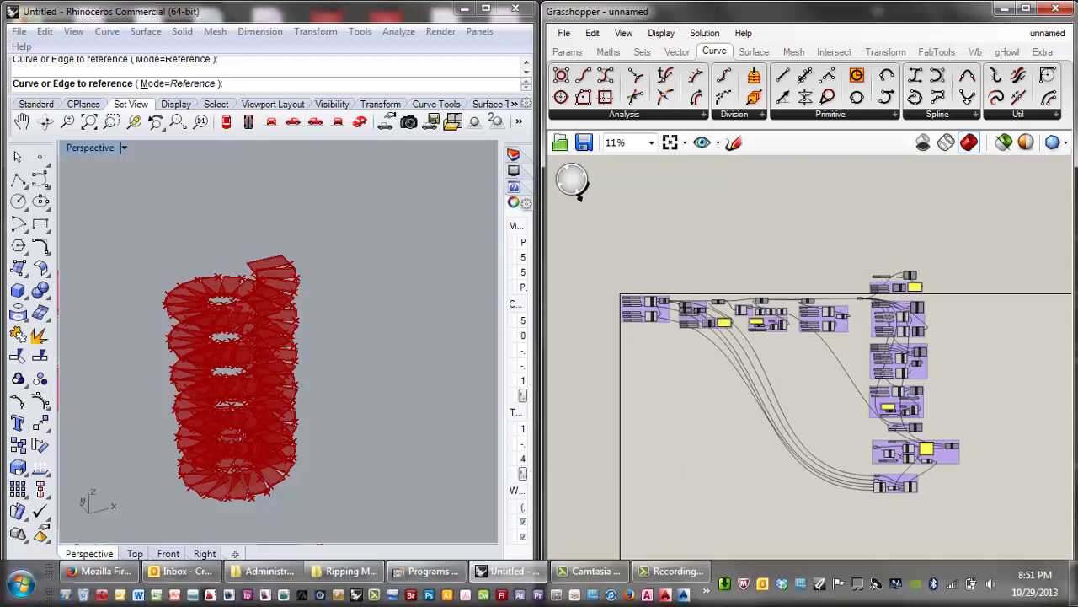
pyautogui.click(696, 566)
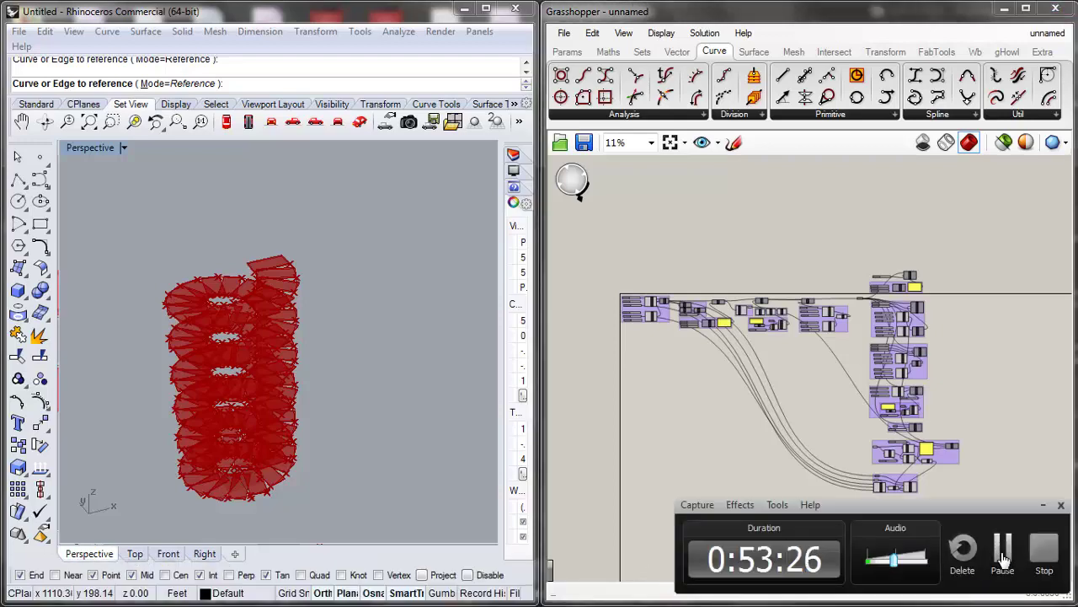